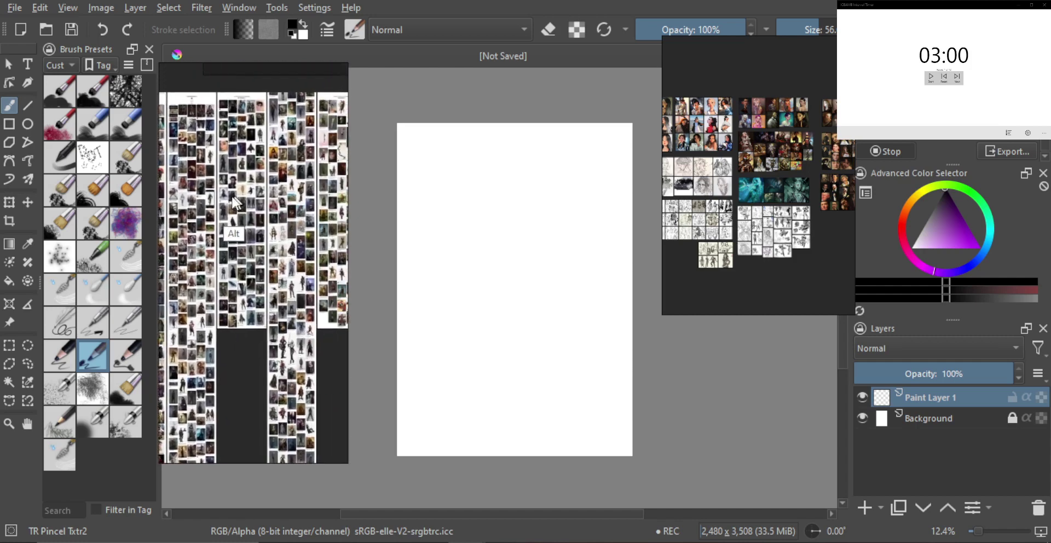
- Find the standing woman with the sword in the reference board and frame her full figure, enlarging the board window to fit
{"action": "left_click_drag", "start_coordinate": [288, 202], "coordinate": [247, 194]}
{"action": "scroll", "coordinate": [224, 262], "scroll_direction": "up", "scroll_amount": 5}
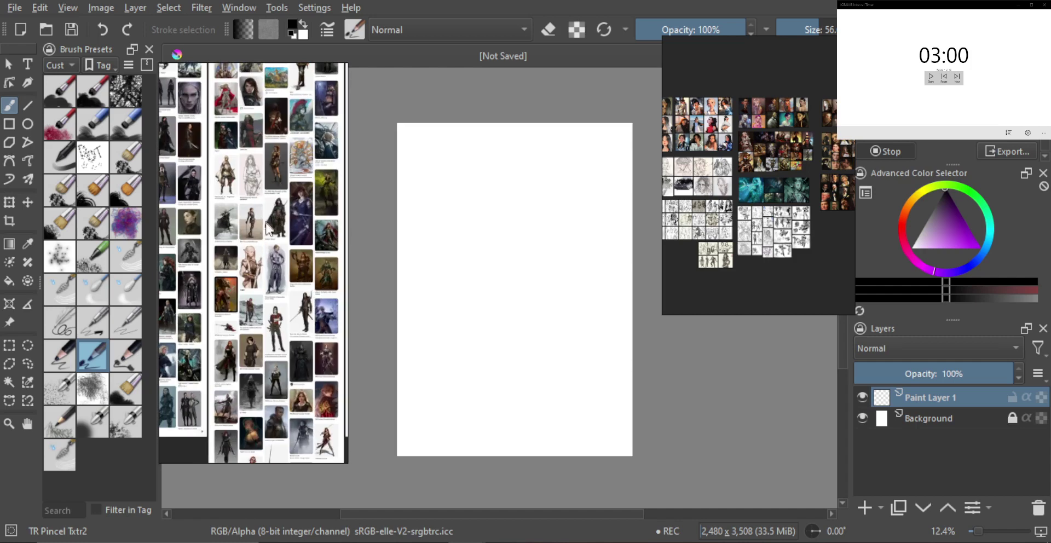
{"action": "left_click_drag", "start_coordinate": [219, 261], "coordinate": [321, 246]}
{"action": "left_click_drag", "start_coordinate": [224, 245], "coordinate": [272, 250]}
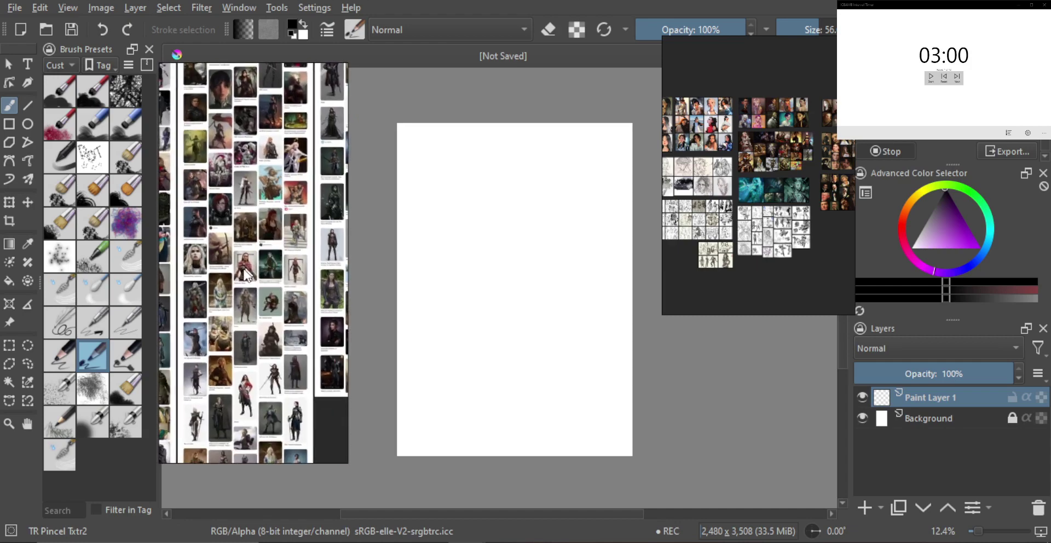
{"action": "scroll", "coordinate": [246, 273], "scroll_direction": "up", "scroll_amount": 5}
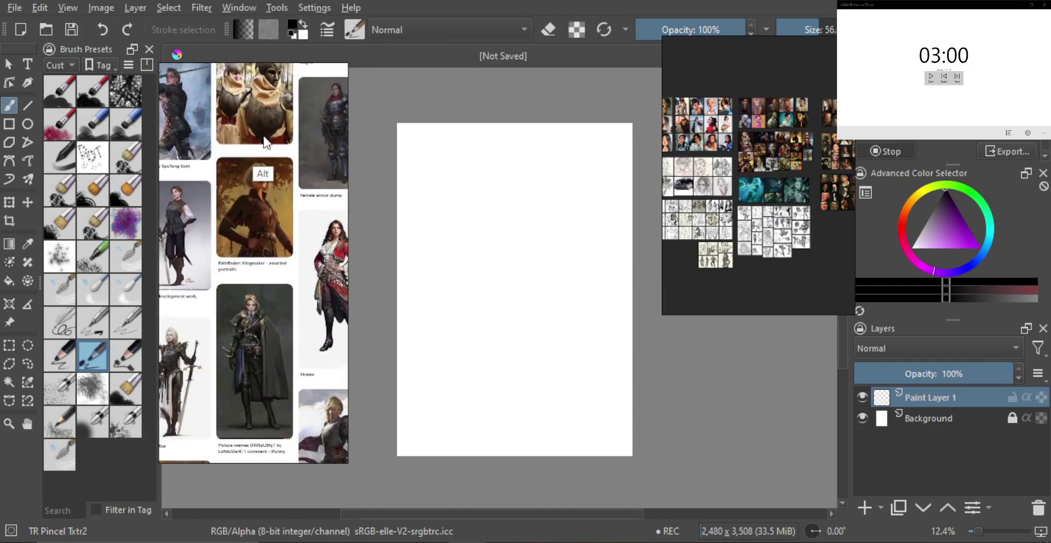
{"action": "left_click_drag", "start_coordinate": [237, 225], "coordinate": [263, 207]}
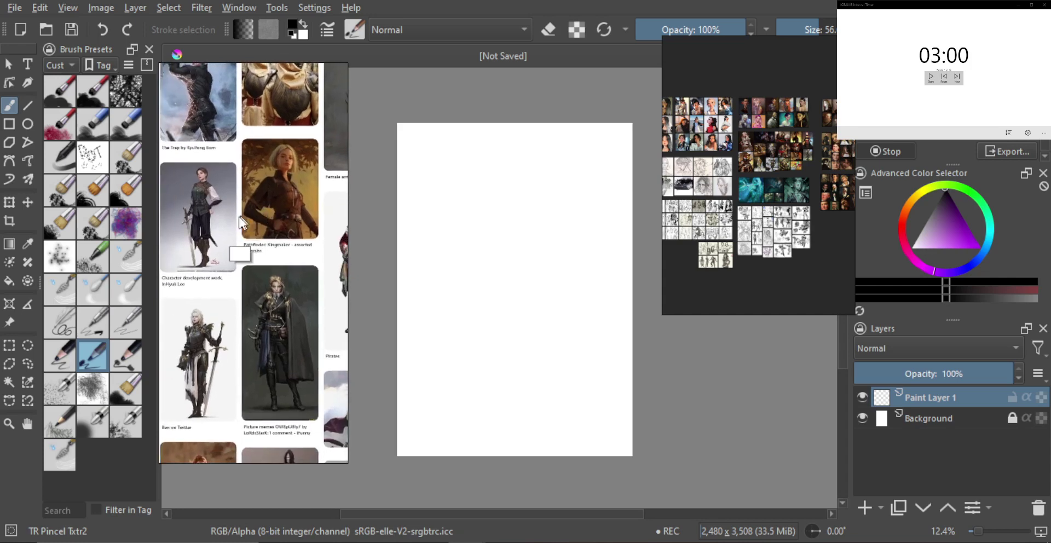
{"action": "scroll", "coordinate": [244, 213], "scroll_direction": "up", "scroll_amount": 5}
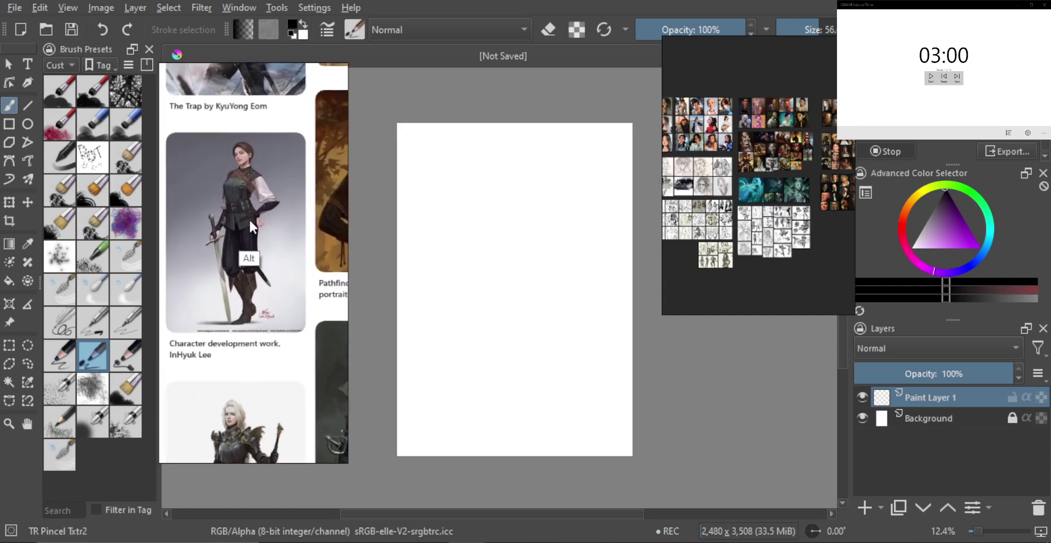
{"action": "left_click_drag", "start_coordinate": [264, 217], "coordinate": [240, 231]}
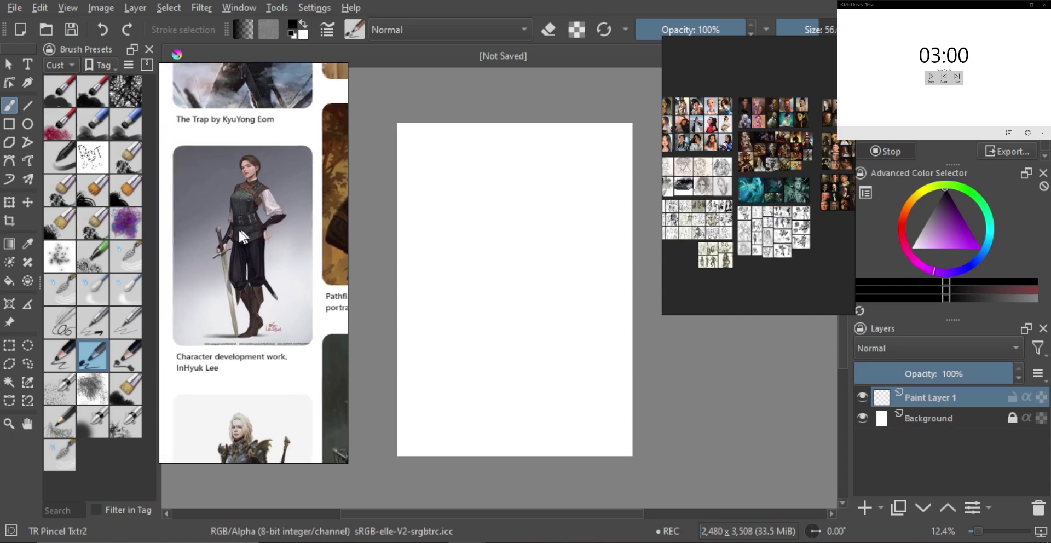
{"action": "scroll", "coordinate": [240, 237], "scroll_direction": "up", "scroll_amount": 3}
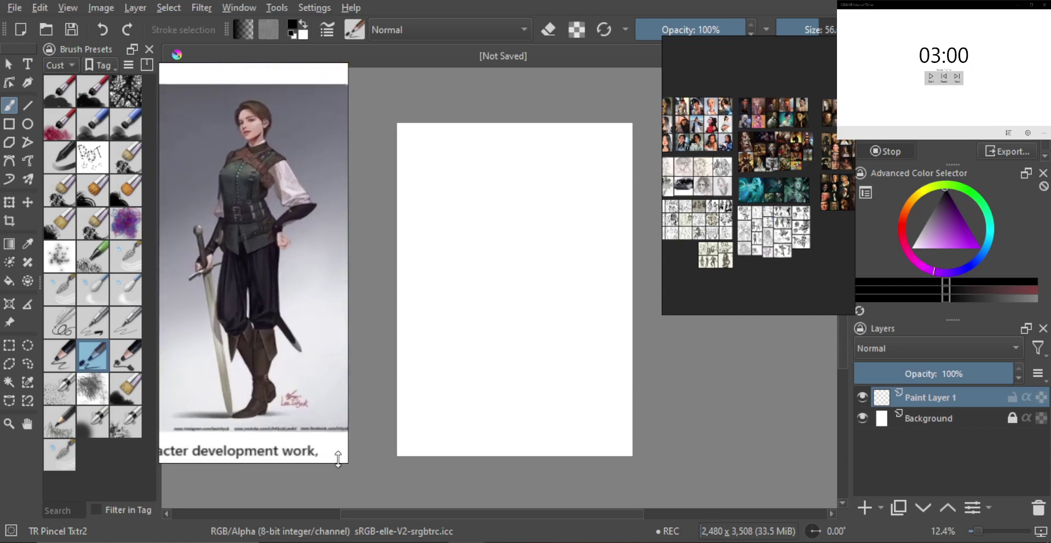
{"action": "left_click_drag", "start_coordinate": [344, 455], "coordinate": [370, 421]}
{"action": "scroll", "coordinate": [305, 312], "scroll_direction": "up", "scroll_amount": 3}
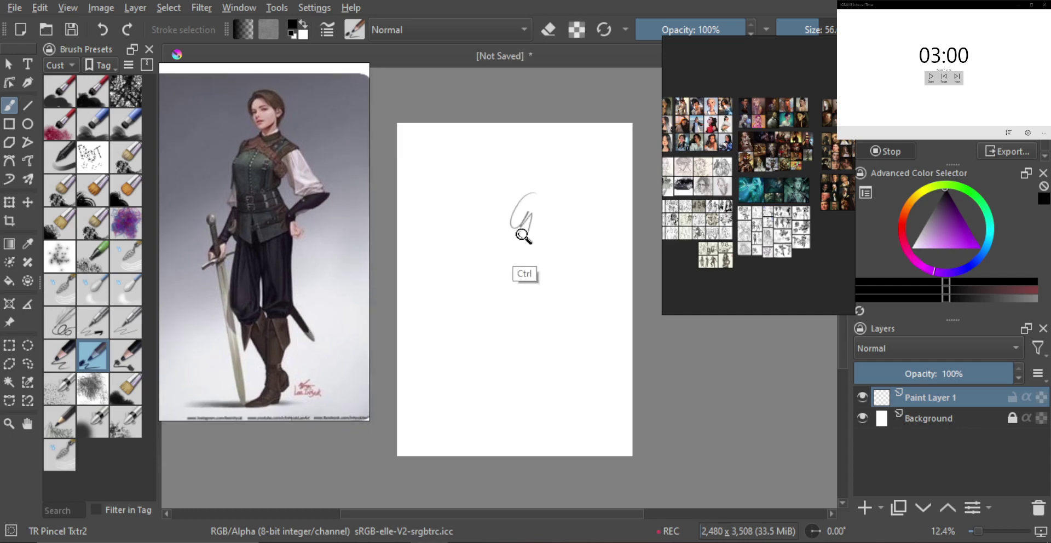
{"action": "left_click_drag", "start_coordinate": [519, 239], "coordinate": [520, 215]}
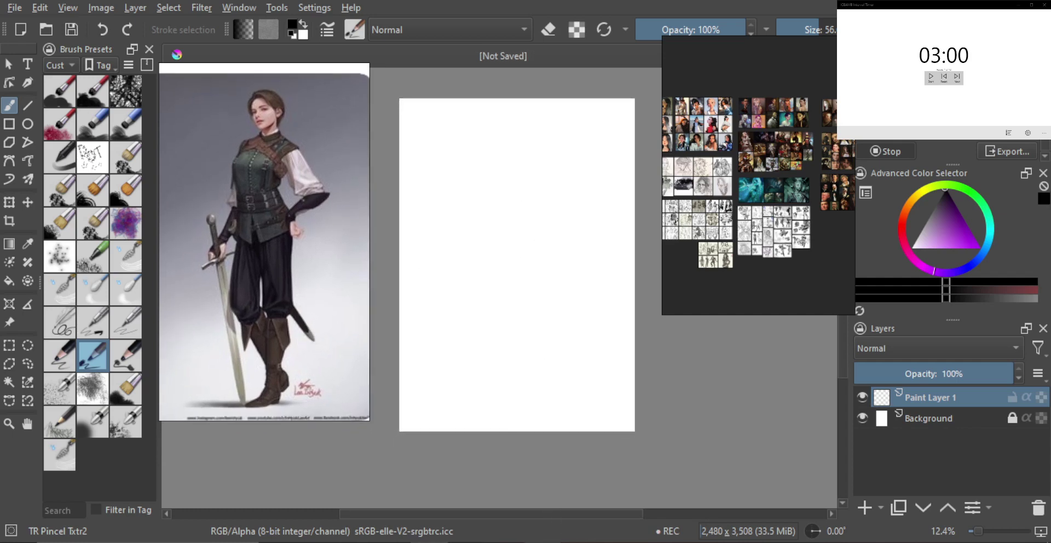
- Switch to the ICEAMB Interval Timer, shrink the portrait reference board covering it, start the 3-minute work round and return to the painting
{"action": "key", "text": "alt+Tab"}
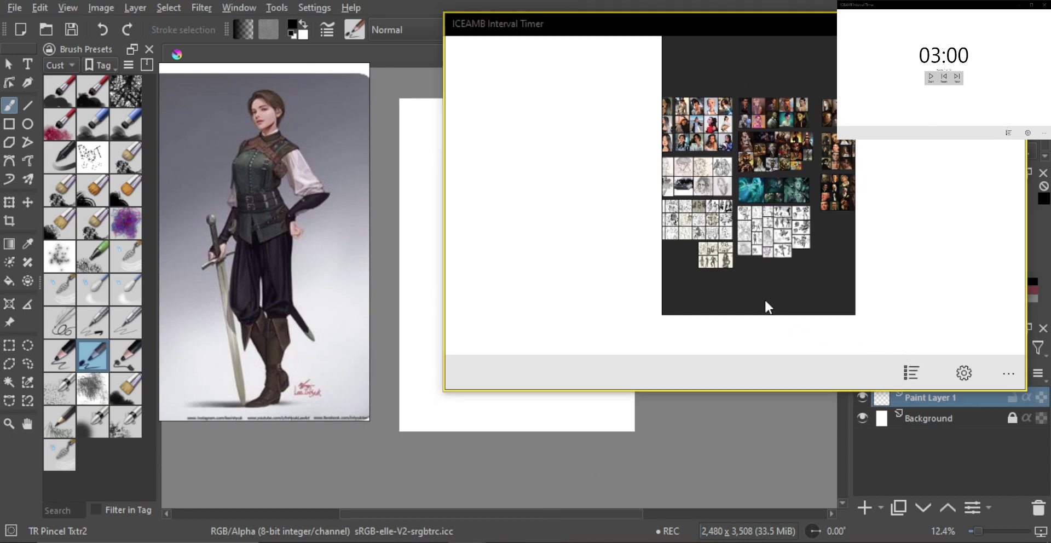
{"action": "left_click_drag", "start_coordinate": [768, 313], "coordinate": [769, 186]}
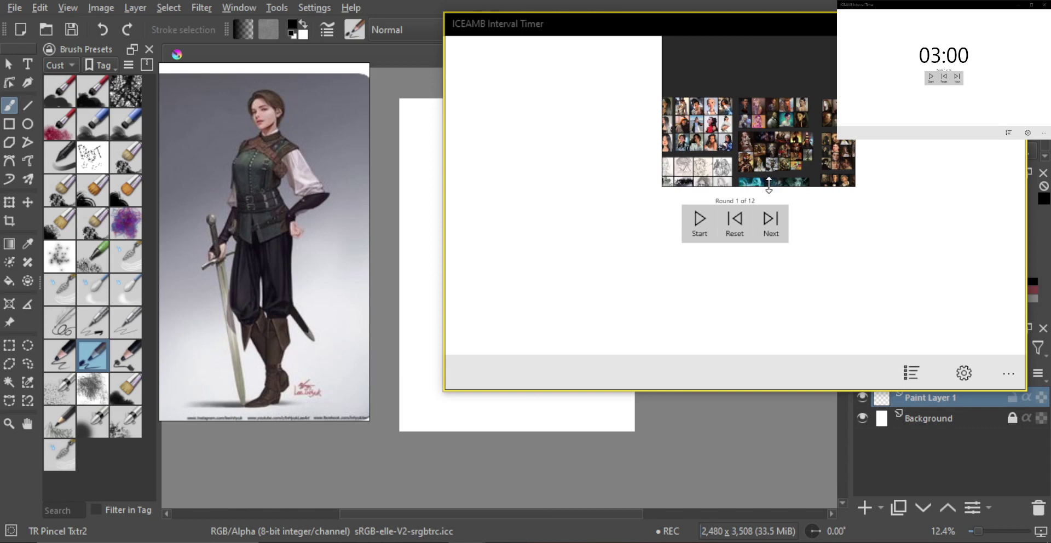
{"action": "left_click_drag", "start_coordinate": [853, 187], "coordinate": [802, 142]}
{"action": "left_click", "coordinate": [694, 225]}
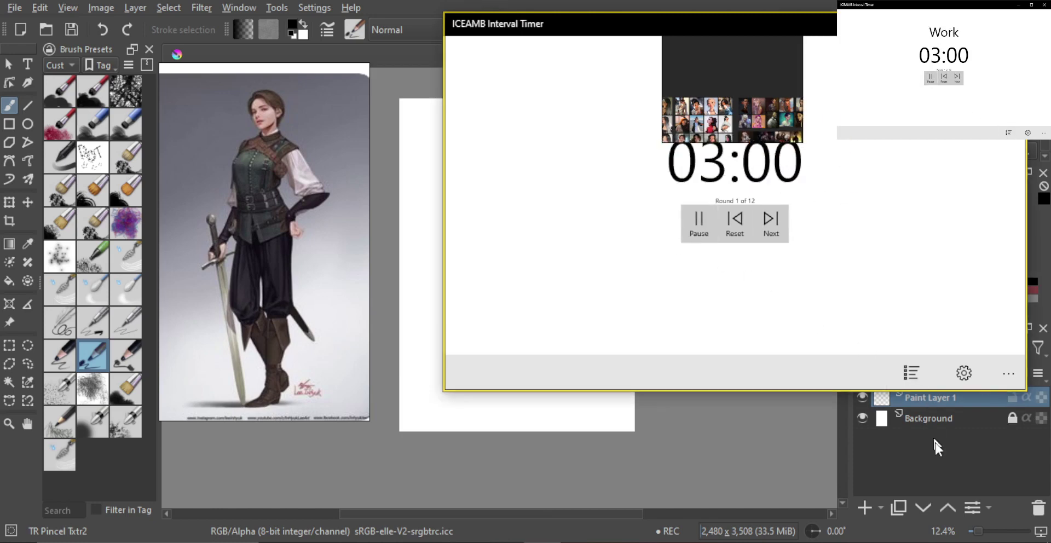
{"action": "left_click", "coordinate": [937, 457]}
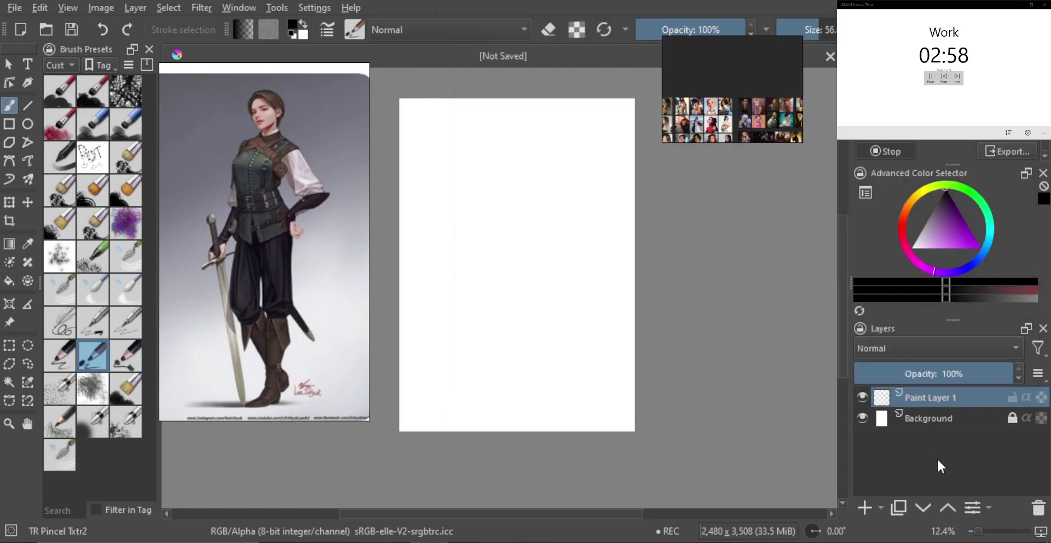
- Sketch the figure's head, neck and egg-shaped ribcage on Paint Layer 1, undoing strokes that miss the pose
{"action": "mouse_move", "coordinate": [528, 200]}
{"action": "left_mouse_down"}
{"action": "mouse_move", "coordinate": [523, 155]}
{"action": "mouse_move", "coordinate": [508, 139]}
{"action": "mouse_move", "coordinate": [526, 162]}
{"action": "mouse_move", "coordinate": [533, 149]}
{"action": "mouse_move", "coordinate": [535, 183]}
{"action": "mouse_move", "coordinate": [508, 192]}
{"action": "left_mouse_up"}
{"action": "key", "text": "ctrl+z"}
{"action": "key", "text": "ctrl+z"}
{"action": "mouse_move", "coordinate": [514, 182]}
{"action": "left_mouse_down"}
{"action": "mouse_move", "coordinate": [547, 189]}
{"action": "mouse_move", "coordinate": [539, 216]}
{"action": "mouse_move", "coordinate": [502, 224]}
{"action": "mouse_move", "coordinate": [540, 202]}
{"action": "mouse_move", "coordinate": [505, 260]}
{"action": "mouse_move", "coordinate": [523, 297]}
{"action": "left_mouse_up"}
{"action": "key", "text": "ctrl+z"}
{"action": "key", "text": "ctrl+z"}
{"action": "key", "text": "ctrl+z"}
- Sketch the waist and tilted pelvis below the ribcage, with the raised hip's contour running into the thigh
{"action": "left_click_drag", "start_coordinate": [540, 257], "coordinate": [525, 269]}
{"action": "left_click_drag", "start_coordinate": [528, 270], "coordinate": [523, 293]}
{"action": "key", "text": "ctrl+z"}
{"action": "left_click_drag", "start_coordinate": [528, 237], "coordinate": [525, 267]}
{"action": "mouse_move", "coordinate": [546, 253]}
{"action": "left_mouse_down"}
{"action": "mouse_move", "coordinate": [528, 236]}
{"action": "mouse_move", "coordinate": [511, 278]}
{"action": "left_mouse_up"}
{"action": "left_click_drag", "start_coordinate": [507, 276], "coordinate": [518, 294]}
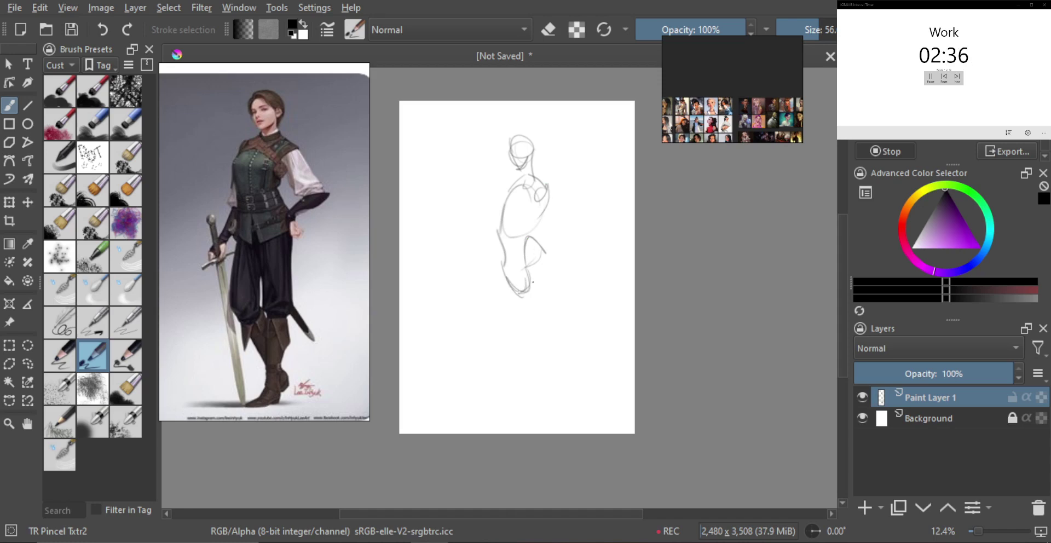
{"action": "key", "text": "ctrl+z"}
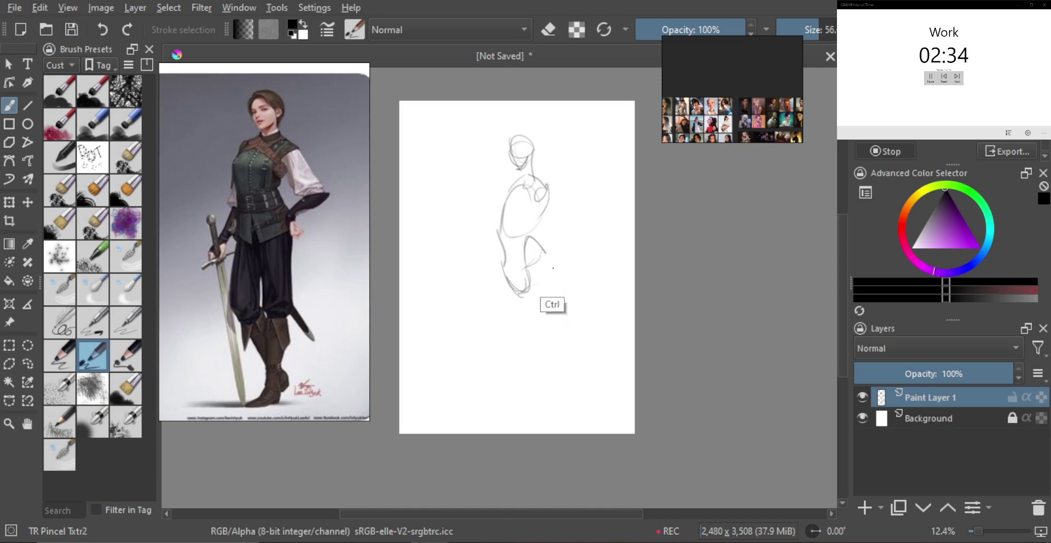
{"action": "mouse_move", "coordinate": [562, 266]}
{"action": "left_mouse_down"}
{"action": "mouse_move", "coordinate": [543, 251]}
{"action": "mouse_move", "coordinate": [553, 271]}
{"action": "mouse_move", "coordinate": [539, 295]}
{"action": "left_mouse_up"}
{"action": "key", "text": "ctrl+z"}
{"action": "key", "text": "ctrl+z"}
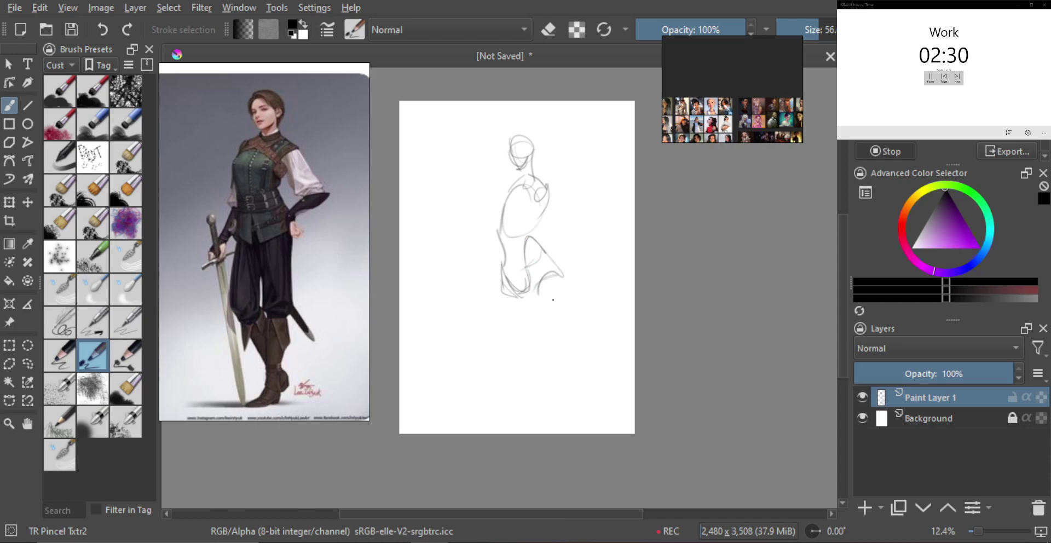
- Sketch the weight-bearing thigh from the raised hip down to a rounded knee, redrawing its outer and inner contours
{"action": "mouse_move", "coordinate": [542, 284]}
{"action": "left_mouse_down"}
{"action": "mouse_move", "coordinate": [539, 325]}
{"action": "mouse_move", "coordinate": [567, 309]}
{"action": "mouse_move", "coordinate": [565, 388]}
{"action": "left_mouse_up"}
{"action": "left_click_drag", "start_coordinate": [532, 300], "coordinate": [549, 381]}
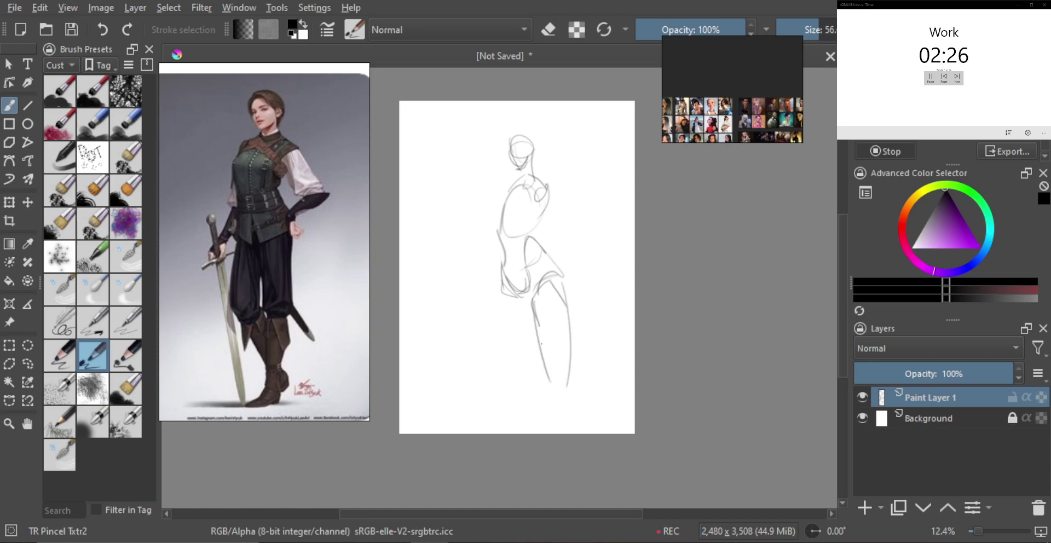
{"action": "key", "text": "ctrl+z"}
{"action": "key", "text": "ctrl+z"}
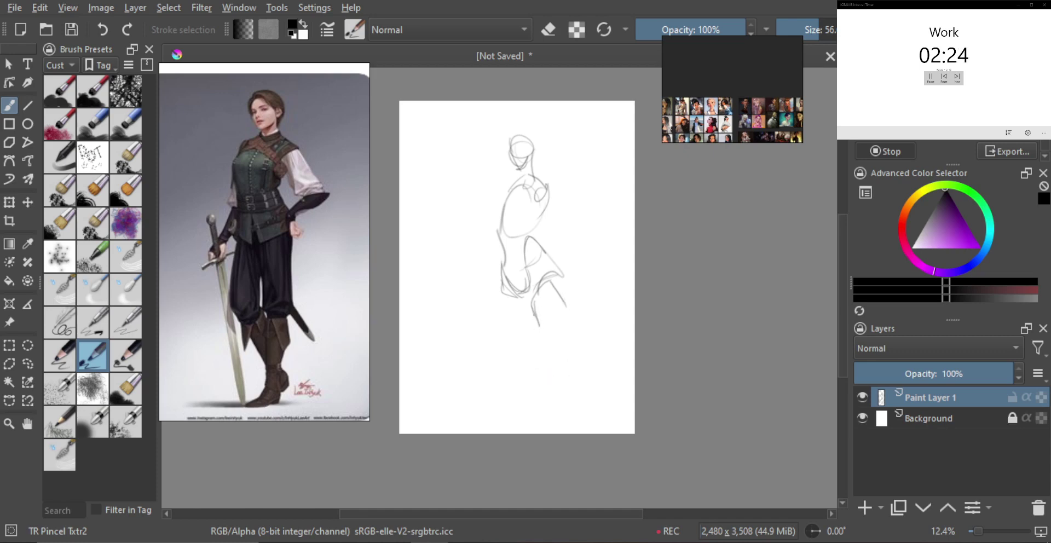
{"action": "left_click_drag", "start_coordinate": [560, 279], "coordinate": [569, 304]}
{"action": "mouse_move", "coordinate": [563, 285]}
{"action": "left_mouse_down"}
{"action": "mouse_move", "coordinate": [568, 326]}
{"action": "mouse_move", "coordinate": [553, 389]}
{"action": "left_mouse_up"}
{"action": "mouse_move", "coordinate": [537, 313]}
{"action": "left_mouse_down"}
{"action": "mouse_move", "coordinate": [536, 393]}
{"action": "mouse_move", "coordinate": [552, 392]}
{"action": "mouse_move", "coordinate": [540, 404]}
{"action": "left_mouse_up"}
{"action": "key", "text": "ctrl+z"}
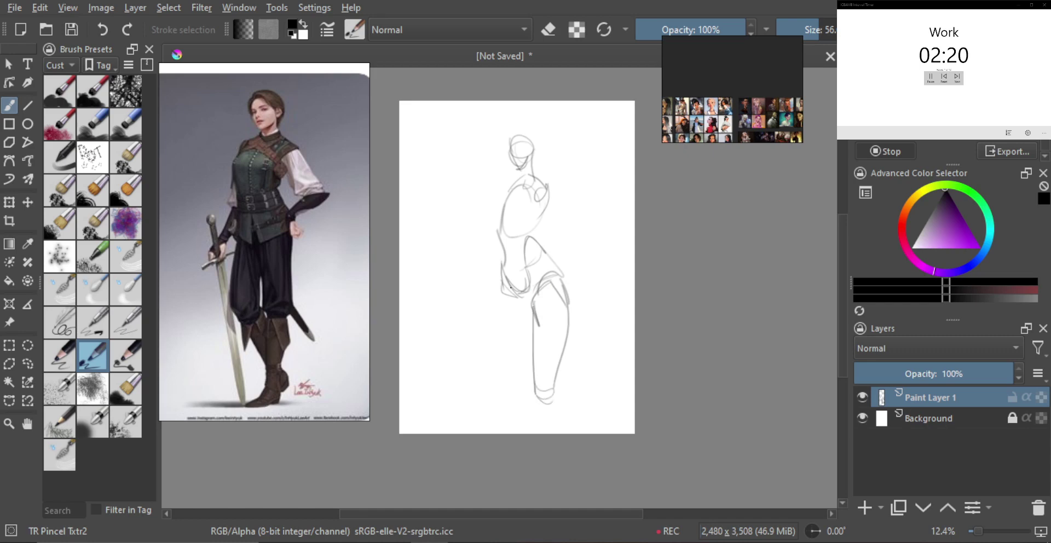
- Sketch the other thigh with its outer contour, knee curve and inner line
{"action": "mouse_move", "coordinate": [514, 303]}
{"action": "left_mouse_down"}
{"action": "mouse_move", "coordinate": [503, 291]}
{"action": "mouse_move", "coordinate": [494, 392]}
{"action": "left_mouse_up"}
{"action": "left_click_drag", "start_coordinate": [494, 387], "coordinate": [514, 397]}
{"action": "key", "text": "ctrl+z"}
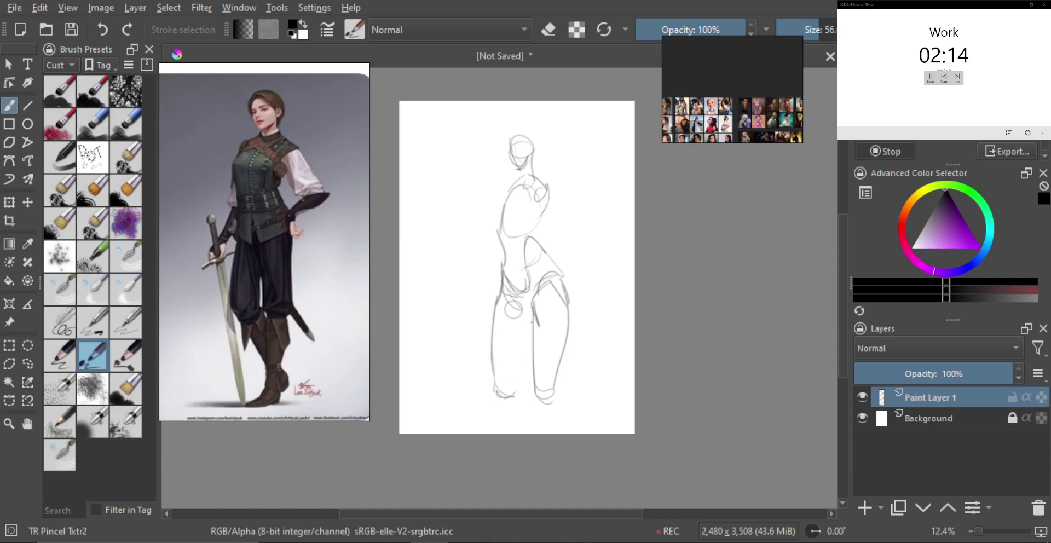
{"action": "left_click_drag", "start_coordinate": [521, 318], "coordinate": [520, 372]}
- Sketch the bent arm from shoulder to elbow and back, with the hand resting on the raised hip
{"action": "left_click_drag", "start_coordinate": [544, 195], "coordinate": [579, 246]}
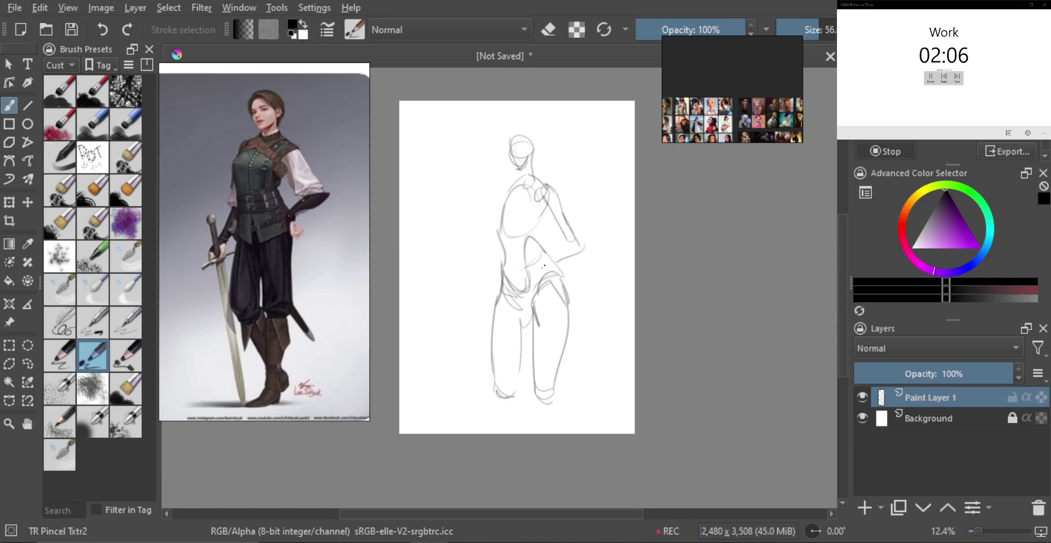
{"action": "left_click_drag", "start_coordinate": [546, 258], "coordinate": [576, 239]}
{"action": "left_click_drag", "start_coordinate": [547, 269], "coordinate": [556, 277]}
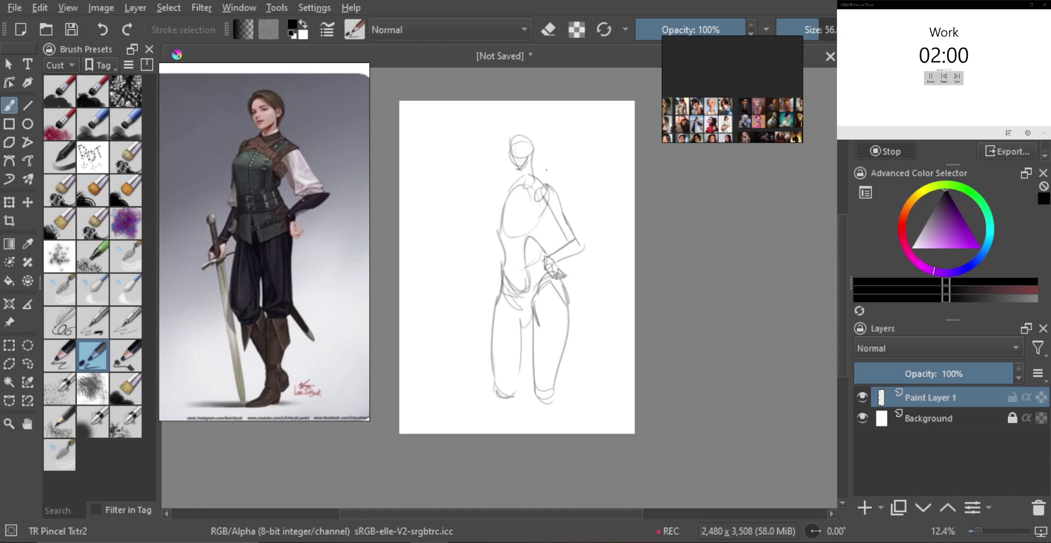
- Sketch the bust contours, the collarbone line across the shoulders and the neck under the jaw
{"action": "left_click_drag", "start_coordinate": [525, 177], "coordinate": [506, 192]}
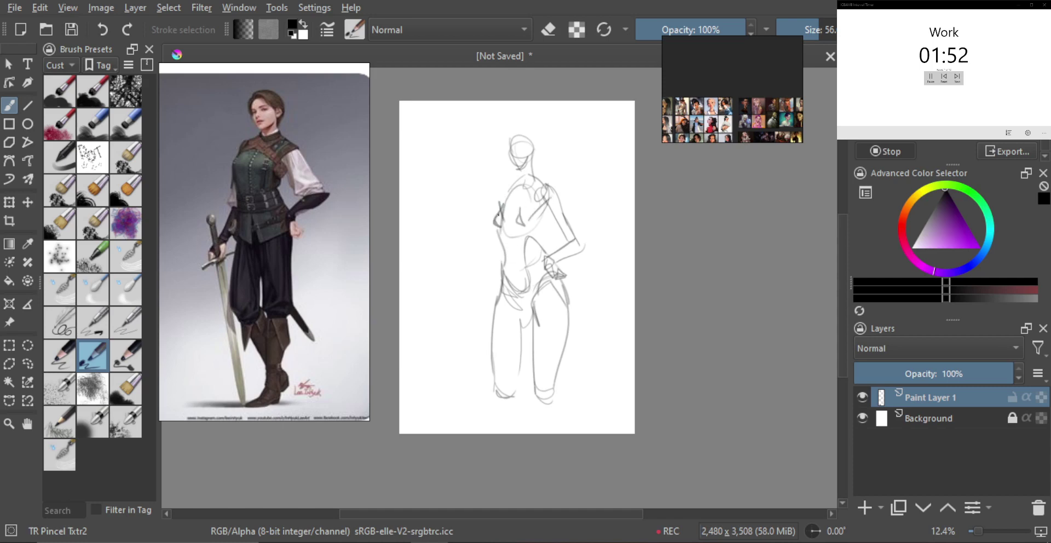
{"action": "left_click_drag", "start_coordinate": [512, 192], "coordinate": [523, 192]}
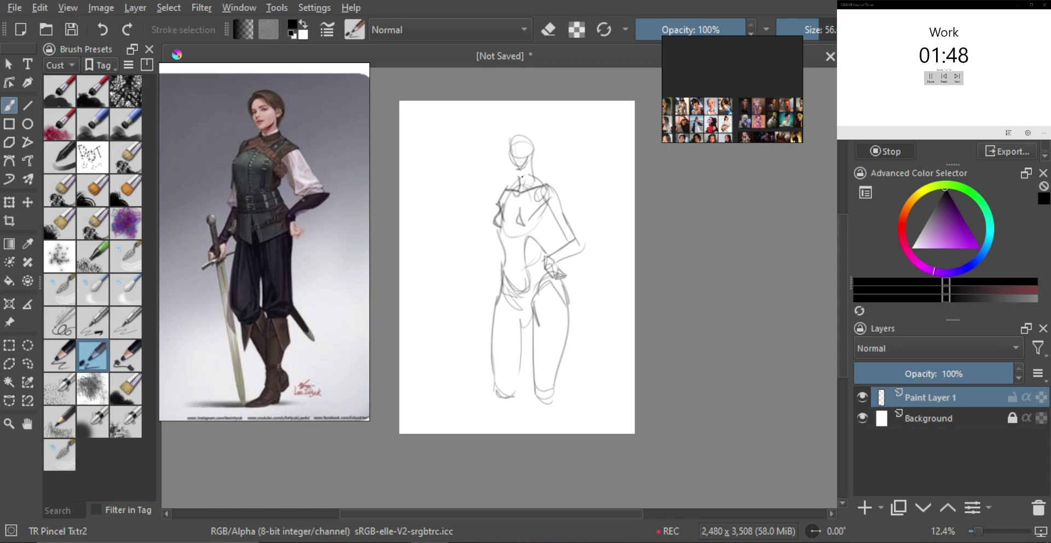
{"action": "key", "text": "ctrl+z"}
{"action": "left_click_drag", "start_coordinate": [531, 163], "coordinate": [519, 172]}
- Sketch the lowered arm from the shoulder through the elbow and forearm to a simple hand beside the thigh
{"action": "mouse_move", "coordinate": [502, 189]}
{"action": "left_mouse_down"}
{"action": "mouse_move", "coordinate": [470, 326]}
{"action": "mouse_move", "coordinate": [506, 317]}
{"action": "left_mouse_up"}
{"action": "key", "text": "ctrl+z"}
{"action": "key", "text": "ctrl+z"}
{"action": "key", "text": "ctrl+z"}
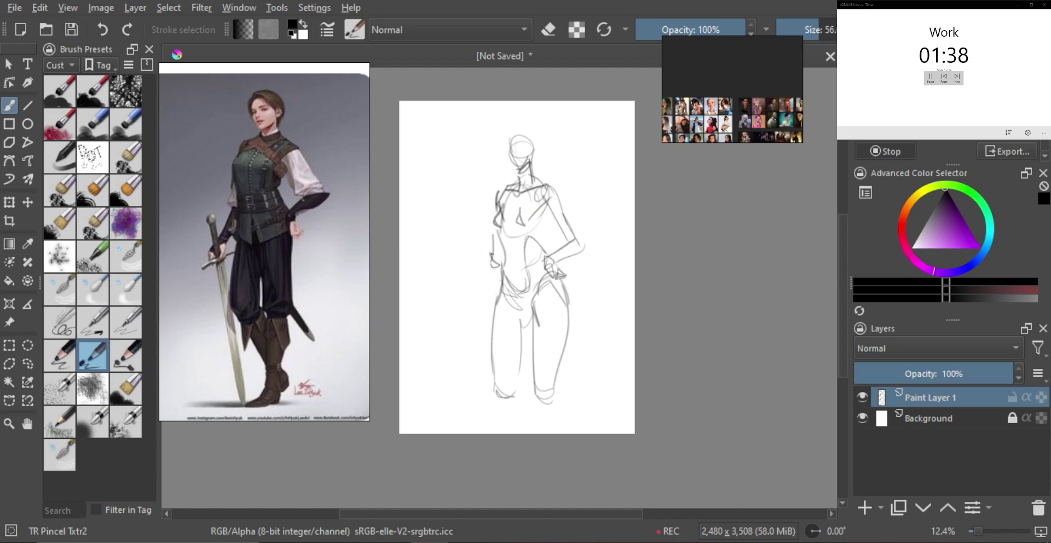
{"action": "mouse_move", "coordinate": [492, 252]}
{"action": "left_mouse_down"}
{"action": "mouse_move", "coordinate": [470, 316]}
{"action": "mouse_move", "coordinate": [495, 327]}
{"action": "mouse_move", "coordinate": [477, 289]}
{"action": "mouse_move", "coordinate": [466, 317]}
{"action": "left_mouse_up"}
{"action": "key", "text": "ctrl+z"}
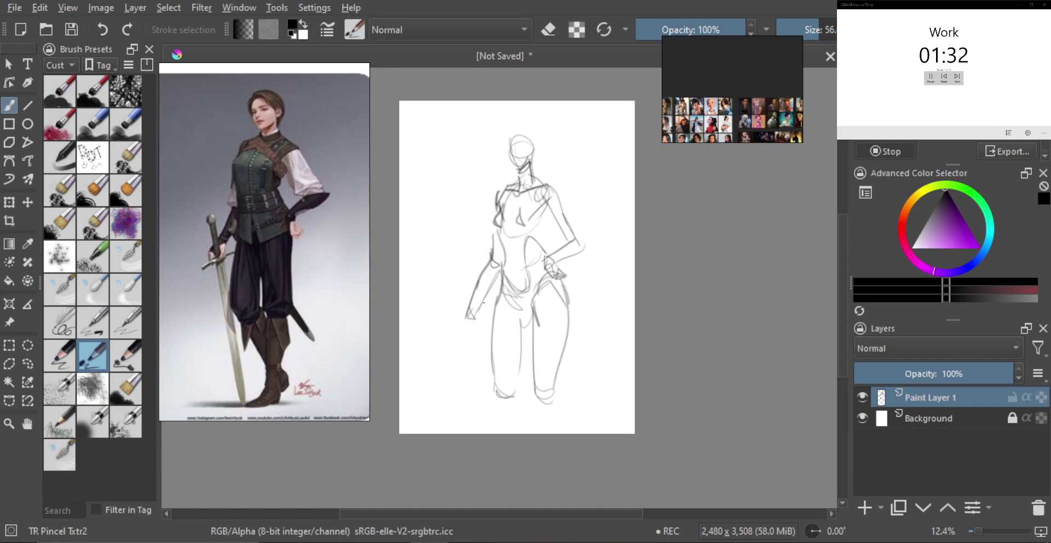
{"action": "left_click_drag", "start_coordinate": [463, 312], "coordinate": [472, 330]}
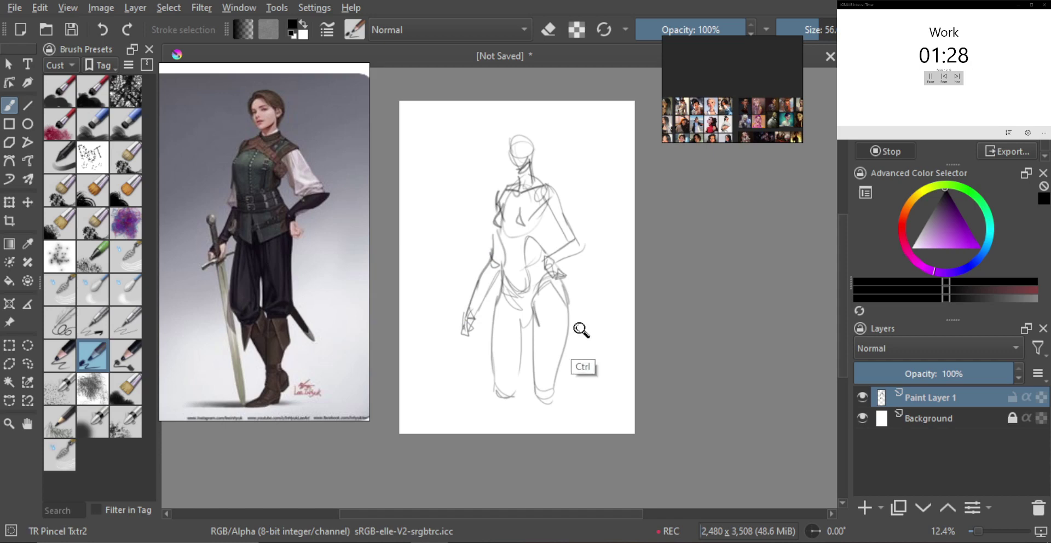
- Scale the whole figure down to about two thirds and place it in the upper part of the page
{"action": "key", "text": "ctrl+t"}
{"action": "left_click_drag", "start_coordinate": [580, 401], "coordinate": [548, 301]}
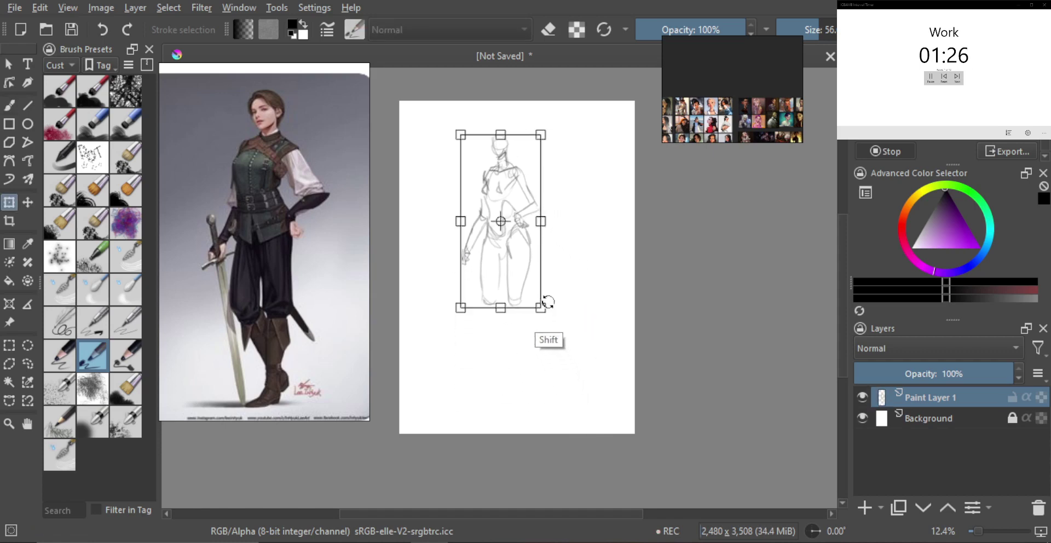
{"action": "left_click_drag", "start_coordinate": [515, 259], "coordinate": [525, 253]}
{"action": "key", "text": "Return"}
- Sketch the standing lower leg with its foot using the brush and add the other lower leg crossing behind it
{"action": "key", "text": "b"}
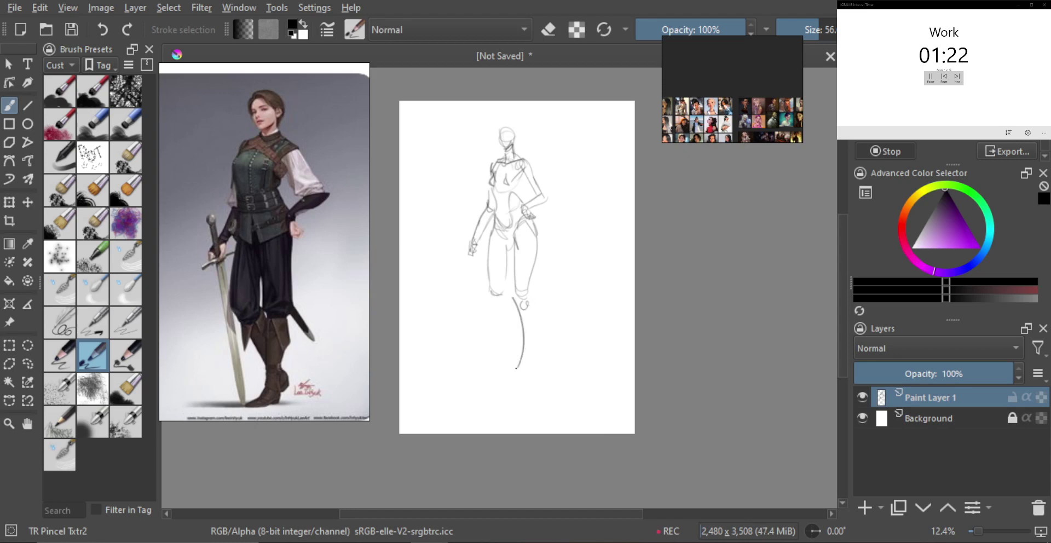
{"action": "left_click_drag", "start_coordinate": [527, 295], "coordinate": [535, 320]}
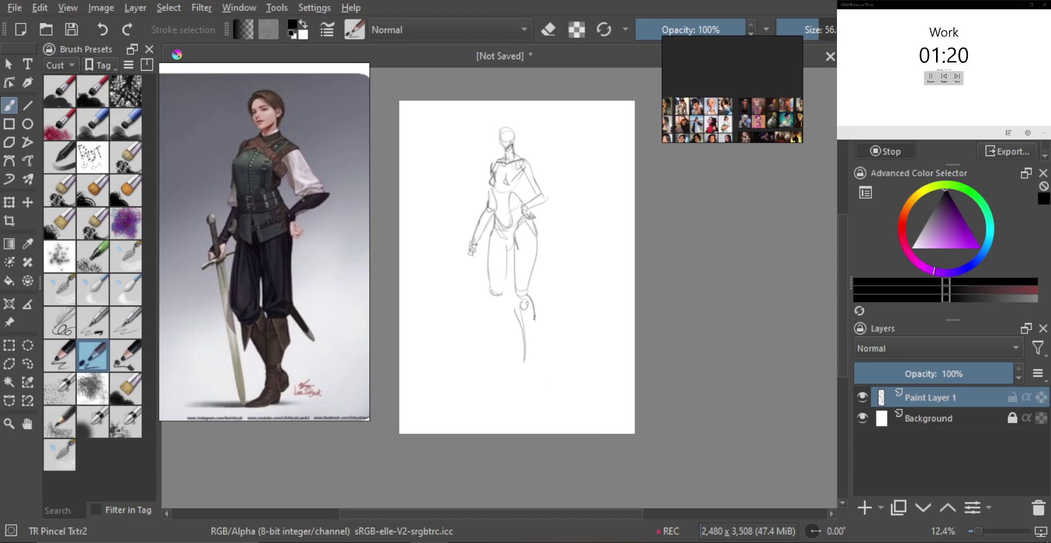
{"action": "left_click_drag", "start_coordinate": [526, 365], "coordinate": [501, 387]}
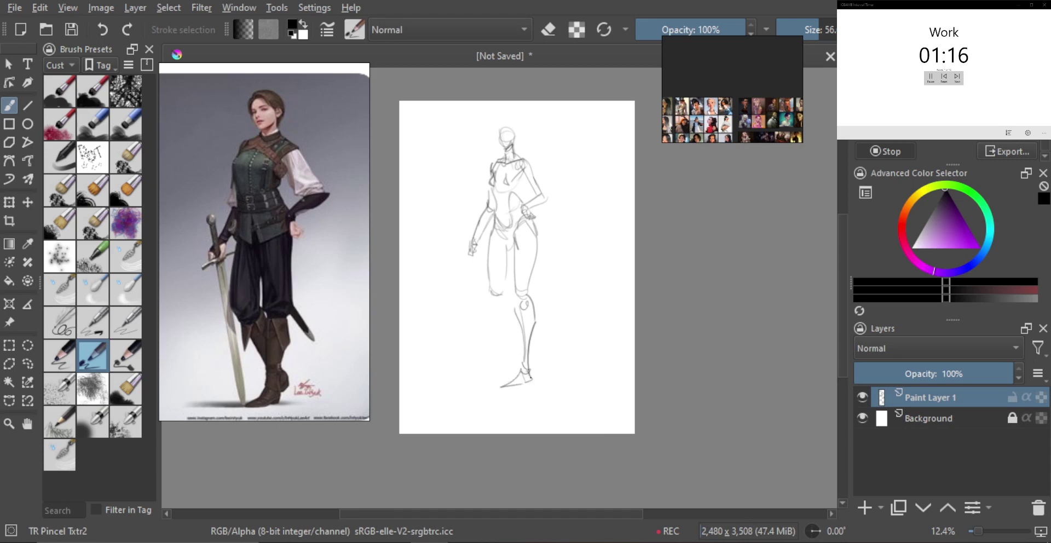
{"action": "mouse_move", "coordinate": [499, 301]}
{"action": "left_mouse_down"}
{"action": "mouse_move", "coordinate": [524, 352]}
{"action": "mouse_move", "coordinate": [540, 360]}
{"action": "left_mouse_up"}
- Sketch the hair on top of the head, undoing unwanted strokes, and check the drawing in a mirrored view
{"action": "mouse_move", "coordinate": [522, 184]}
{"action": "left_mouse_down"}
{"action": "mouse_move", "coordinate": [518, 151]}
{"action": "mouse_move", "coordinate": [521, 167]}
{"action": "left_mouse_up"}
{"action": "left_click_drag", "start_coordinate": [520, 203], "coordinate": [519, 170]}
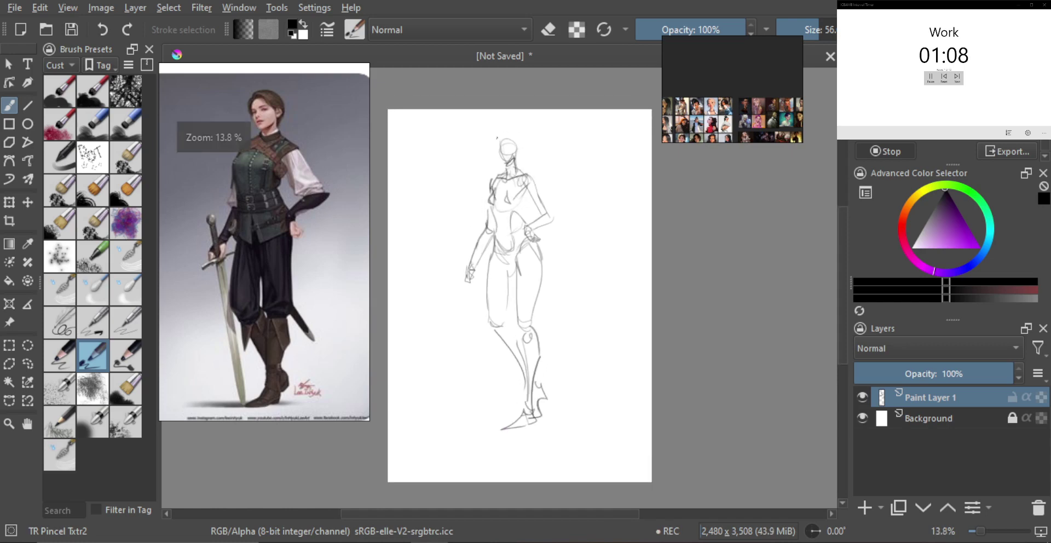
{"action": "mouse_move", "coordinate": [514, 130]}
{"action": "left_mouse_down"}
{"action": "mouse_move", "coordinate": [497, 141]}
{"action": "mouse_move", "coordinate": [509, 174]}
{"action": "mouse_move", "coordinate": [498, 145]}
{"action": "mouse_move", "coordinate": [514, 131]}
{"action": "mouse_move", "coordinate": [516, 142]}
{"action": "left_mouse_up"}
{"action": "key", "text": "ctrl+z"}
{"action": "key", "text": "ctrl+z"}
{"action": "key", "text": "ctrl+z"}
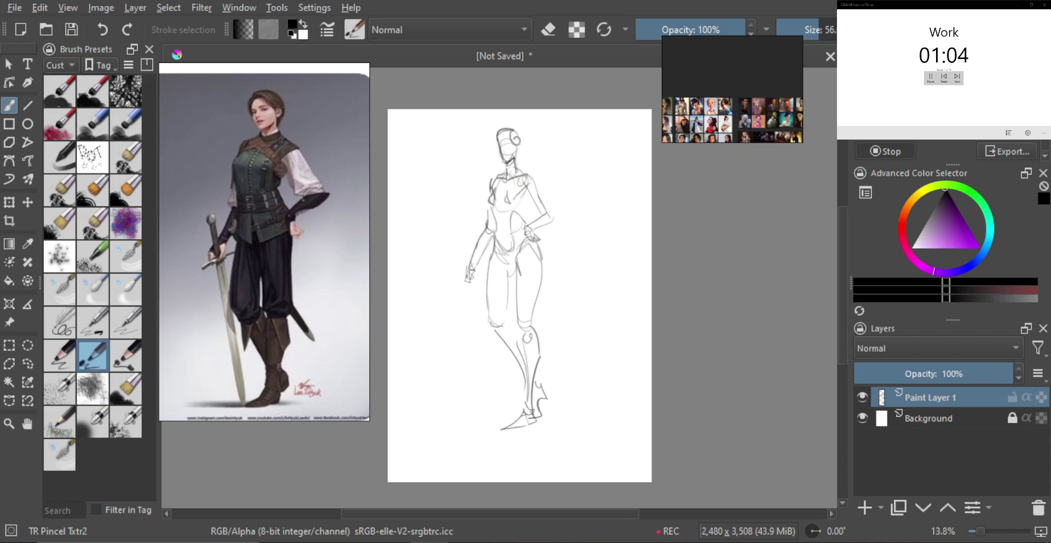
{"action": "key", "text": "ctrl+z"}
{"action": "key", "text": "m"}
{"action": "key", "text": "m"}
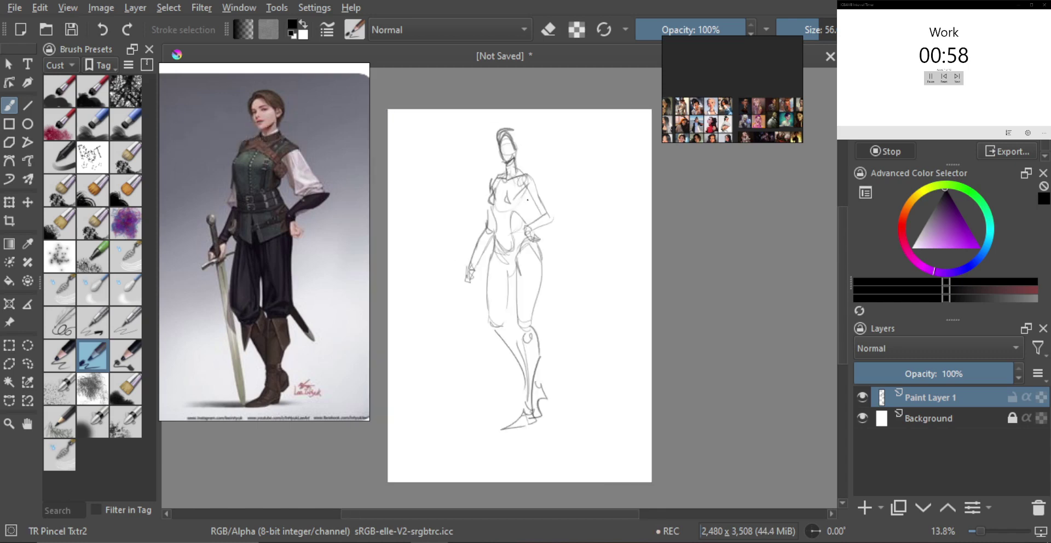
- Select the legs with a freehand outline and rotate them slightly clockwise about the hip, checking the balance in a mirrored view
{"action": "mouse_move", "coordinate": [536, 208]}
{"action": "left_mouse_down"}
{"action": "mouse_move", "coordinate": [530, 441]}
{"action": "mouse_move", "coordinate": [549, 237]}
{"action": "mouse_move", "coordinate": [516, 266]}
{"action": "left_mouse_up"}
{"action": "key", "text": "l"}
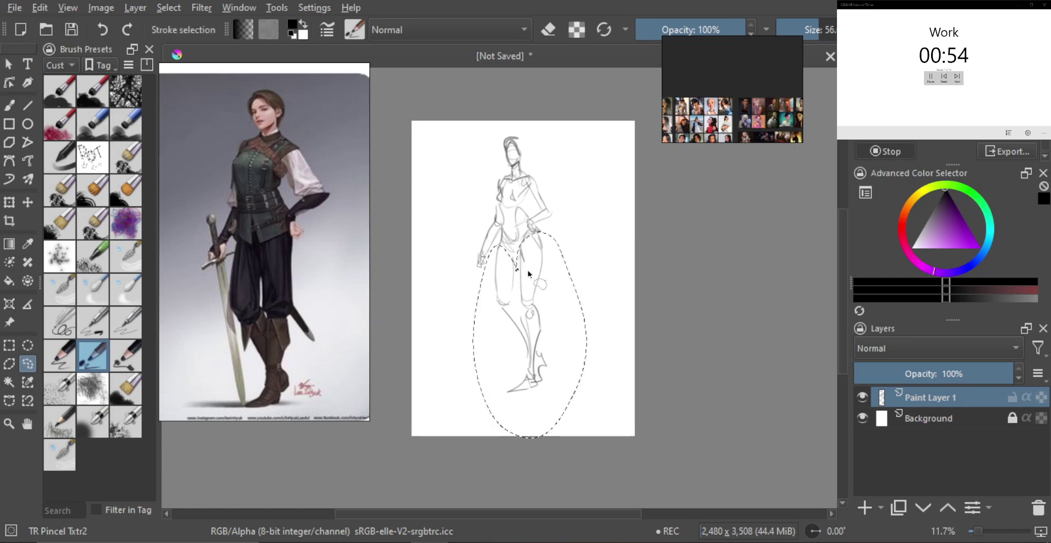
{"action": "key", "text": "ctrl+t"}
{"action": "left_click_drag", "start_coordinate": [610, 202], "coordinate": [626, 214]}
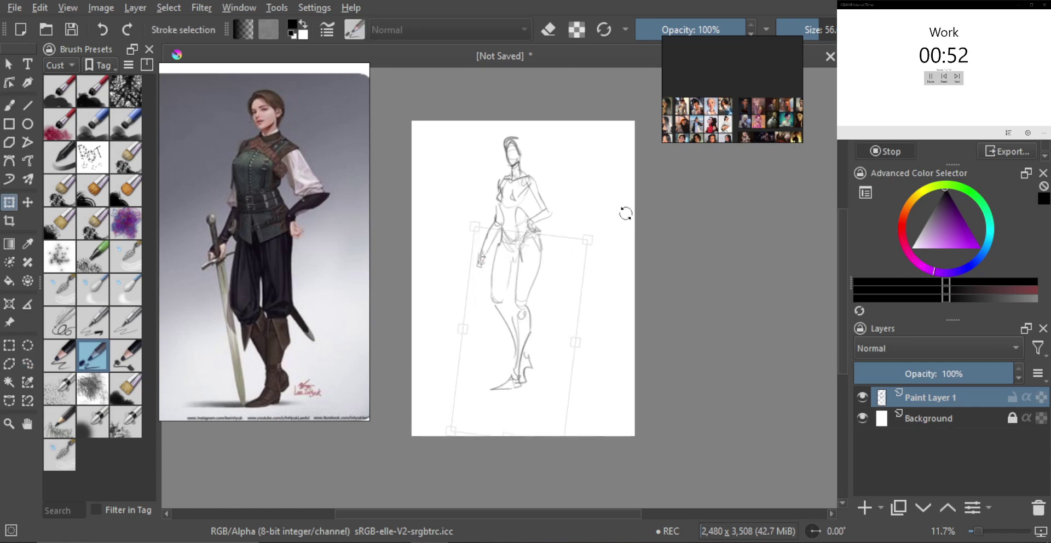
{"action": "key", "text": "m"}
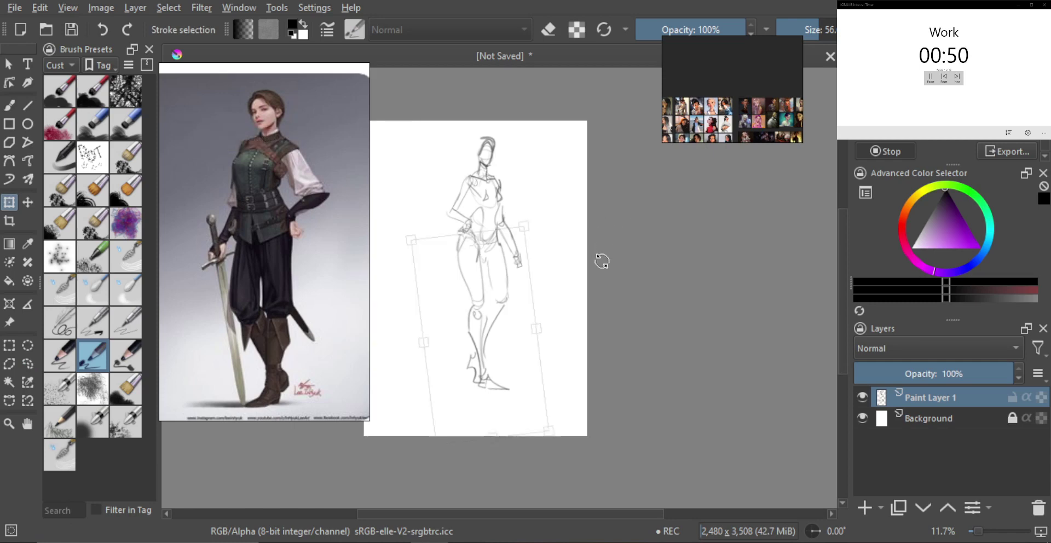
{"action": "left_click_drag", "start_coordinate": [602, 251], "coordinate": [528, 324]}
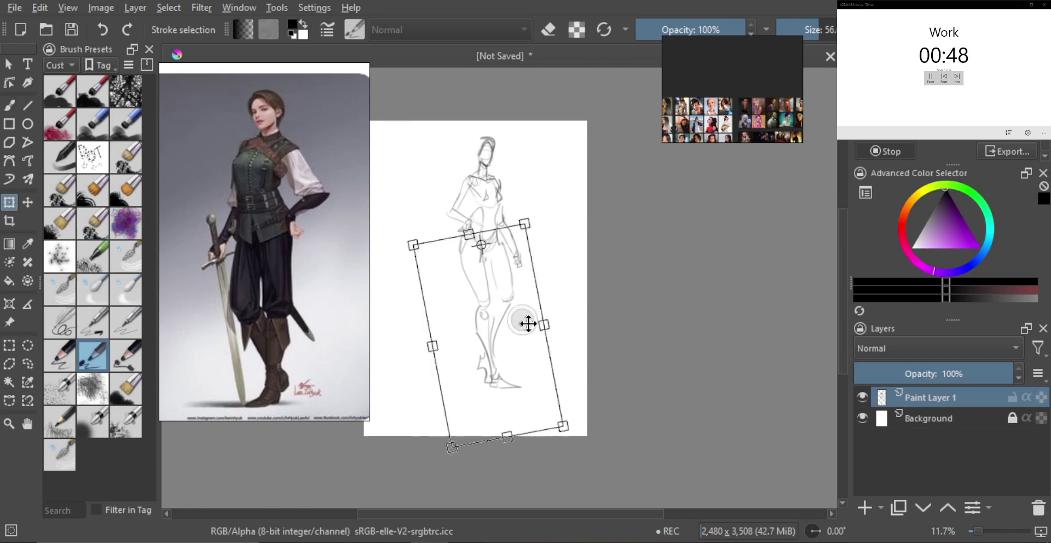
{"action": "key", "text": "m"}
{"action": "key", "text": "Return"}
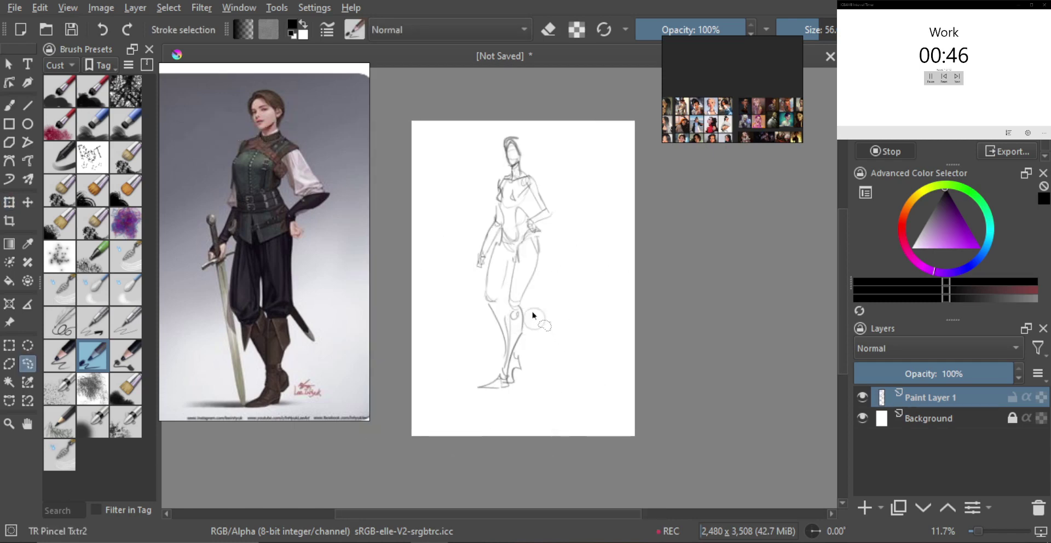
- Select the lower legs and rotate them slightly counter-clockwise about the knee, checking the pose in a mirrored view
{"action": "mouse_move", "coordinate": [504, 308]}
{"action": "left_mouse_down"}
{"action": "mouse_move", "coordinate": [535, 425]}
{"action": "mouse_move", "coordinate": [528, 320]}
{"action": "left_mouse_up"}
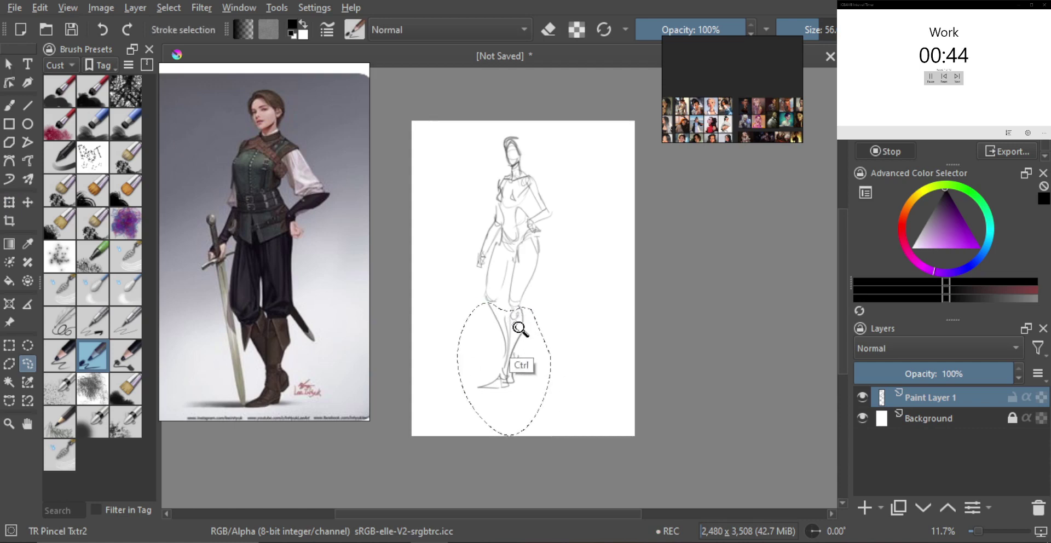
{"action": "key", "text": "ctrl+t"}
{"action": "left_click_drag", "start_coordinate": [505, 370], "coordinate": [515, 315]}
{"action": "left_click_drag", "start_coordinate": [594, 292], "coordinate": [593, 285]}
{"action": "left_click_drag", "start_coordinate": [534, 351], "coordinate": [540, 349]}
{"action": "left_click_drag", "start_coordinate": [591, 325], "coordinate": [546, 350]}
{"action": "key", "text": "m"}
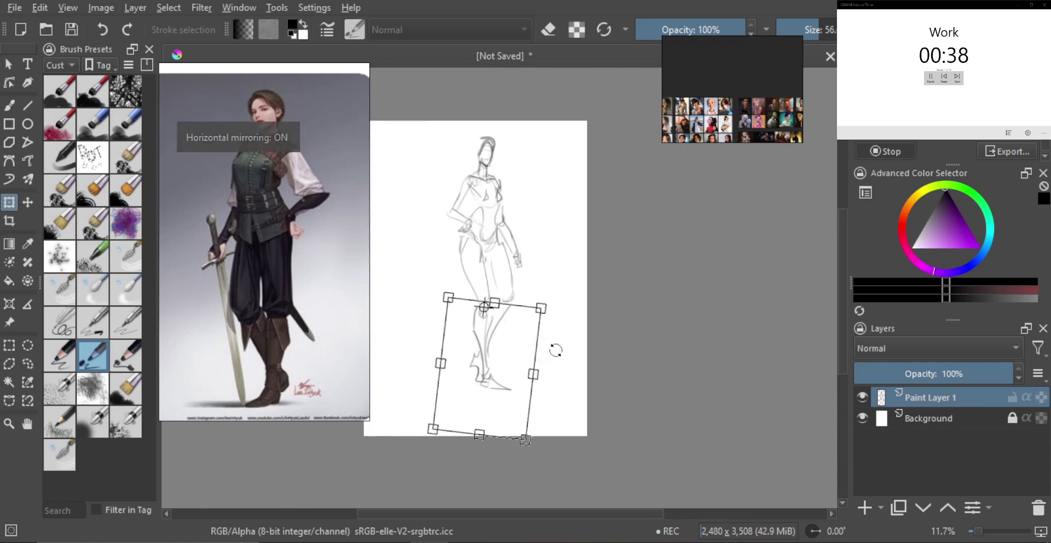
{"action": "key", "text": "m"}
{"action": "key", "text": "Return"}
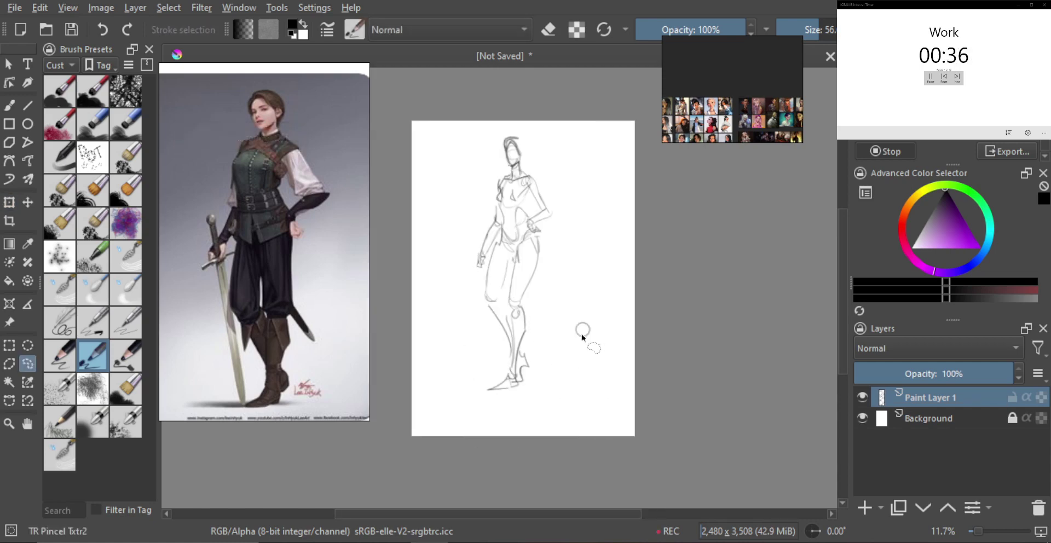
- Sketch construction lines down the torso and along the standing leg with the brush, undoing unwanted strokes
{"action": "key", "text": "b"}
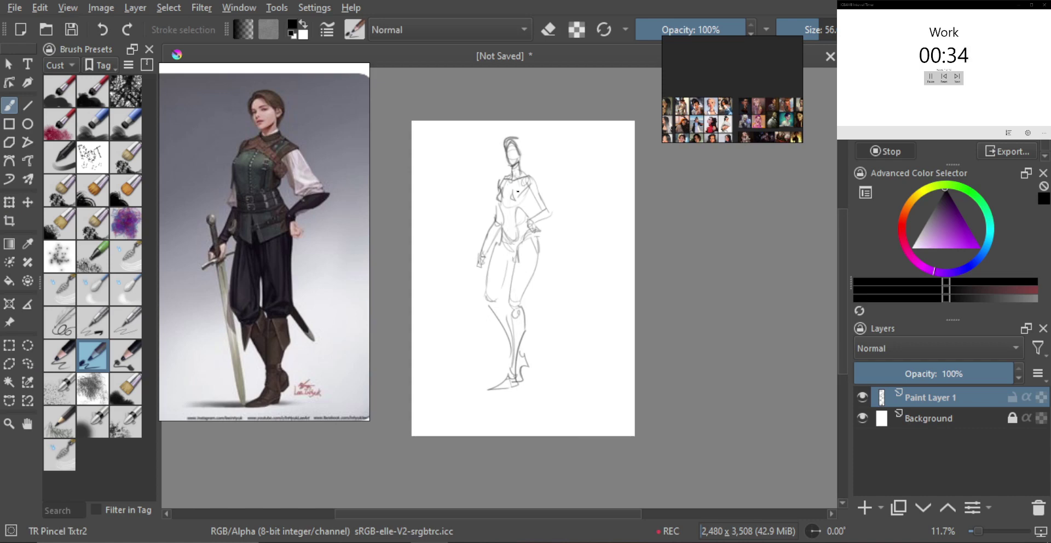
{"action": "mouse_move", "coordinate": [517, 191]}
{"action": "left_mouse_down"}
{"action": "mouse_move", "coordinate": [521, 377]}
{"action": "mouse_move", "coordinate": [513, 356]}
{"action": "mouse_move", "coordinate": [523, 373]}
{"action": "left_mouse_up"}
{"action": "key", "text": "ctrl+z"}
{"action": "key", "text": "ctrl+z"}
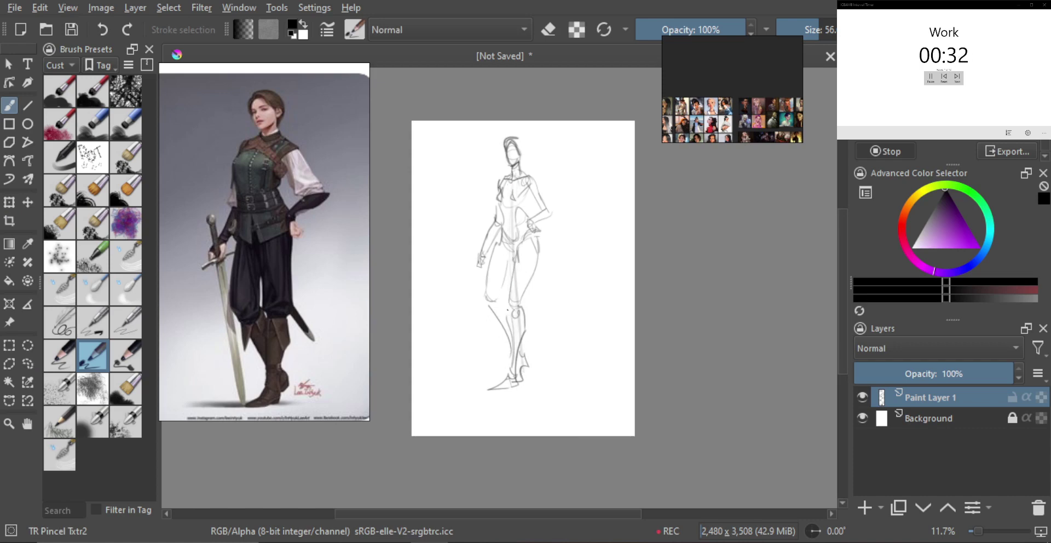
- Select the hips and legs, rotate them slightly counter-clockwise about the waist, and clear the selection
{"action": "key", "text": "l"}
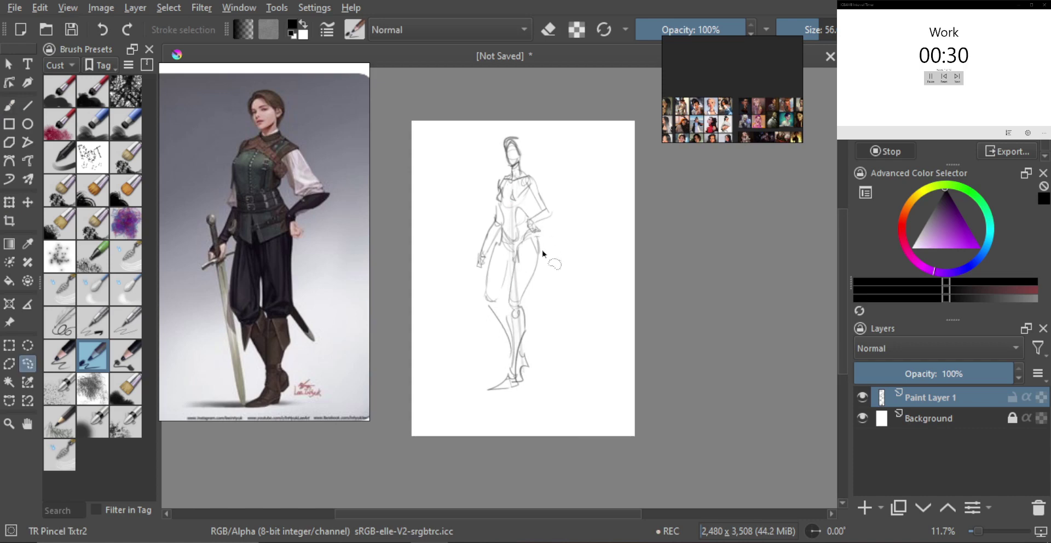
{"action": "mouse_move", "coordinate": [542, 250]}
{"action": "left_mouse_down"}
{"action": "mouse_move", "coordinate": [527, 213]}
{"action": "mouse_move", "coordinate": [502, 232]}
{"action": "mouse_move", "coordinate": [511, 417]}
{"action": "mouse_move", "coordinate": [536, 260]}
{"action": "left_mouse_up"}
{"action": "key", "text": "ctrl+t"}
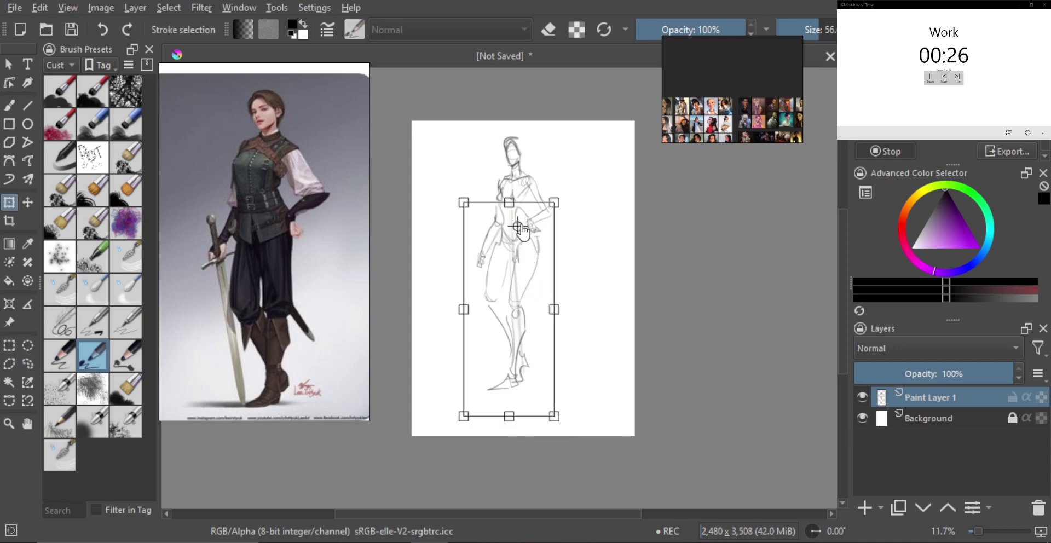
{"action": "left_click_drag", "start_coordinate": [591, 234], "coordinate": [587, 230]}
{"action": "left_click_drag", "start_coordinate": [584, 265], "coordinate": [584, 266]}
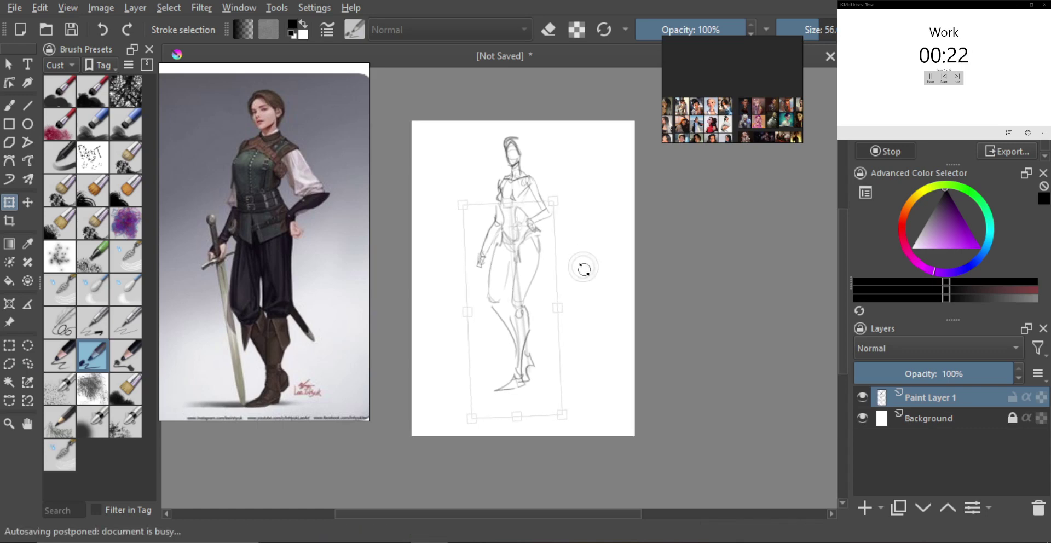
{"action": "key", "text": "Return"}
{"action": "key", "text": "ctrl+shift+a"}
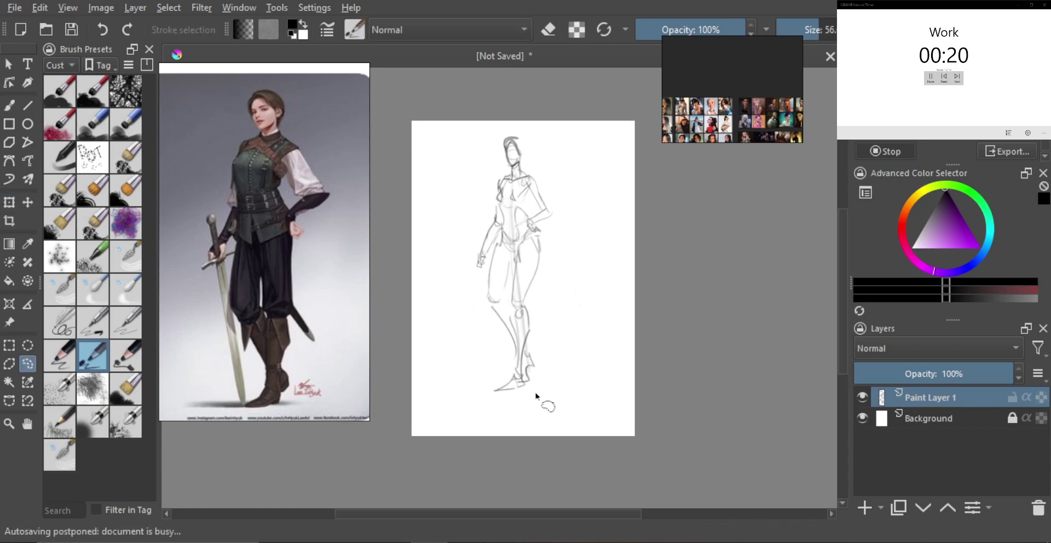
- Sketch the crossed chest straps and the first clothing lines over the torso, undoing unwanted strokes
{"action": "key", "text": "b"}
{"action": "mouse_move", "coordinate": [515, 253]}
{"action": "left_mouse_down"}
{"action": "mouse_move", "coordinate": [527, 232]}
{"action": "mouse_move", "coordinate": [530, 242]}
{"action": "left_mouse_up"}
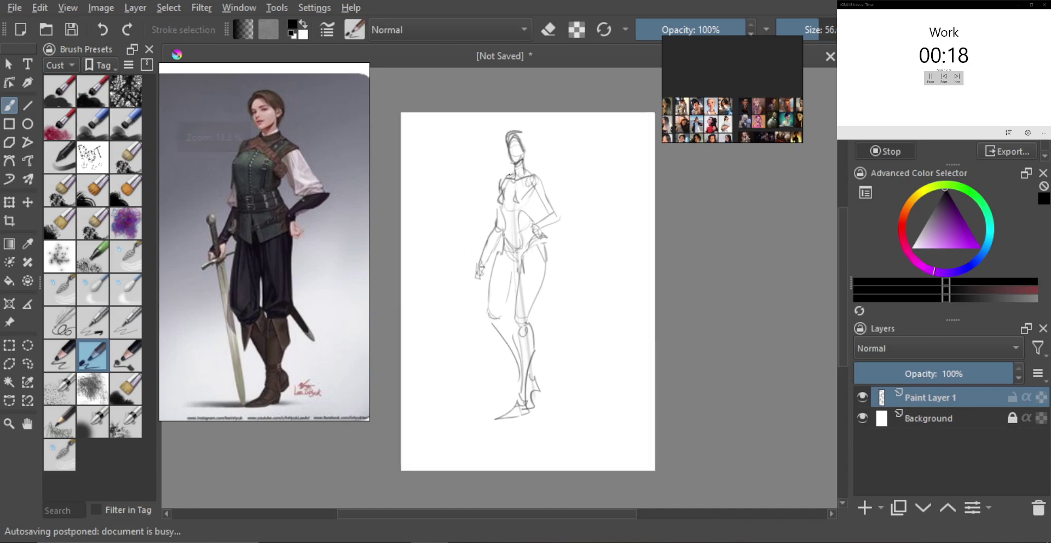
{"action": "left_click_drag", "start_coordinate": [509, 175], "coordinate": [530, 197]}
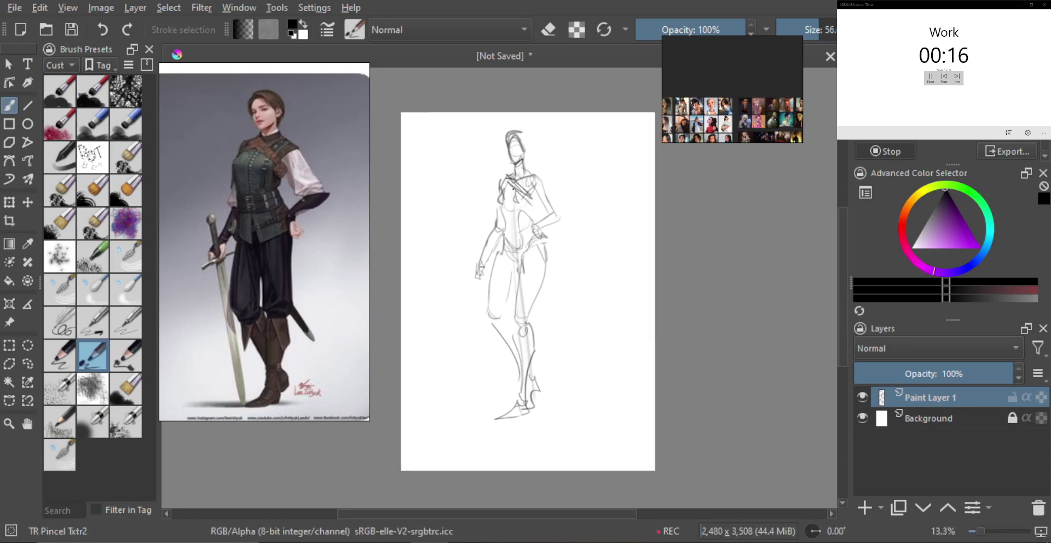
{"action": "mouse_move", "coordinate": [499, 195]}
{"action": "left_mouse_down"}
{"action": "mouse_move", "coordinate": [522, 173]}
{"action": "mouse_move", "coordinate": [507, 222]}
{"action": "mouse_move", "coordinate": [534, 249]}
{"action": "left_mouse_up"}
{"action": "key", "text": "ctrl+z"}
{"action": "key", "text": "ctrl+z"}
{"action": "key", "text": "ctrl+z"}
- Sketch the waist belt and the tunic flaps over the hips, and check the figure in a mirrored view
{"action": "mouse_move", "coordinate": [516, 214]}
{"action": "left_mouse_down"}
{"action": "mouse_move", "coordinate": [526, 206]}
{"action": "mouse_move", "coordinate": [501, 220]}
{"action": "mouse_move", "coordinate": [513, 222]}
{"action": "left_mouse_up"}
{"action": "mouse_move", "coordinate": [511, 219]}
{"action": "left_mouse_down"}
{"action": "mouse_move", "coordinate": [501, 229]}
{"action": "mouse_move", "coordinate": [527, 281]}
{"action": "left_mouse_up"}
{"action": "key", "text": "ctrl+z"}
{"action": "left_click_drag", "start_coordinate": [511, 237], "coordinate": [512, 283]}
{"action": "mouse_move", "coordinate": [513, 283]}
{"action": "left_mouse_down"}
{"action": "mouse_move", "coordinate": [496, 257]}
{"action": "mouse_move", "coordinate": [511, 281]}
{"action": "left_mouse_up"}
{"action": "key", "text": "ctrl+z"}
{"action": "mouse_move", "coordinate": [503, 234]}
{"action": "left_mouse_down"}
{"action": "mouse_move", "coordinate": [495, 247]}
{"action": "mouse_move", "coordinate": [515, 277]}
{"action": "left_mouse_up"}
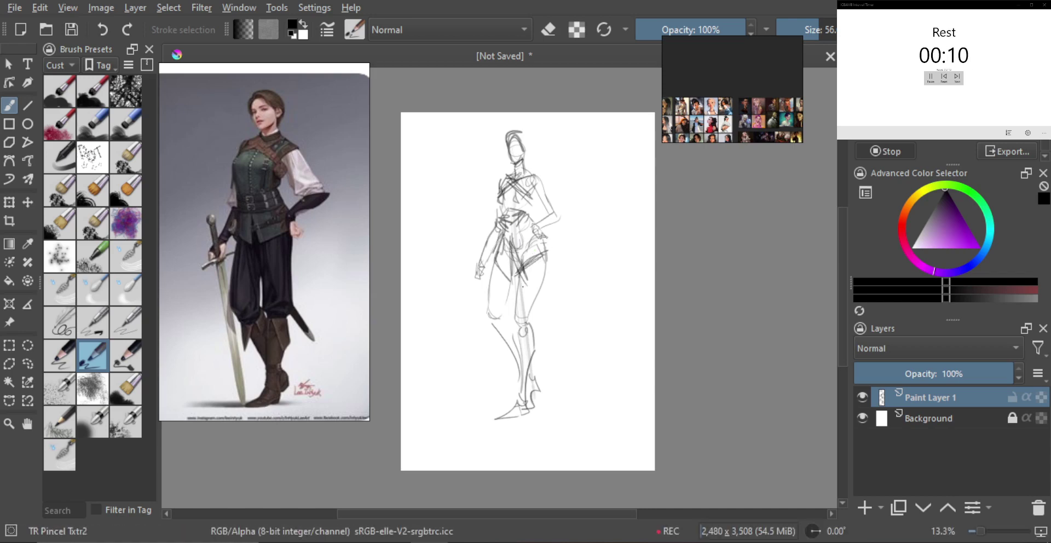
{"action": "left_click_drag", "start_coordinate": [552, 304], "coordinate": [563, 315]}
{"action": "key", "text": "m"}
{"action": "key", "text": "m"}
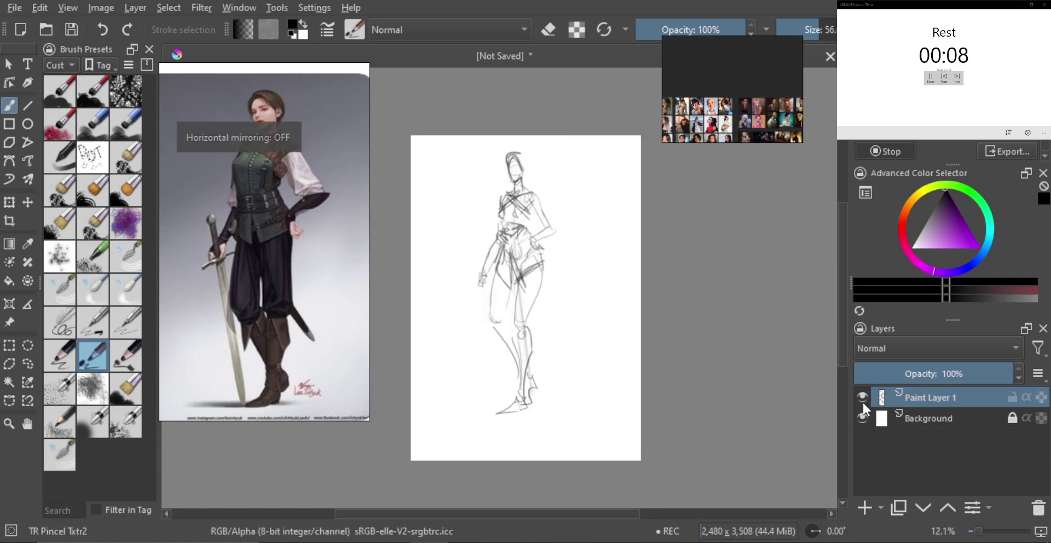
- Hide the finished sketch layer, add a new paint layer, and open the reference of the armoured blonde woman holding a sword
{"action": "left_click", "coordinate": [862, 398]}
{"action": "left_click", "coordinate": [864, 508]}
{"action": "scroll", "coordinate": [296, 274], "scroll_direction": "down", "scroll_amount": 15}
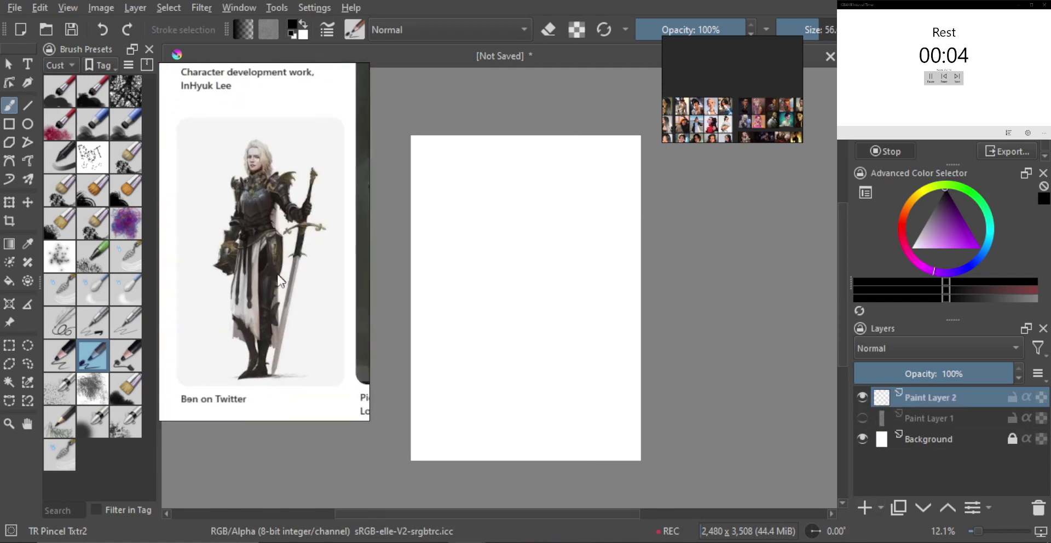
{"action": "left_click", "coordinate": [291, 269]}
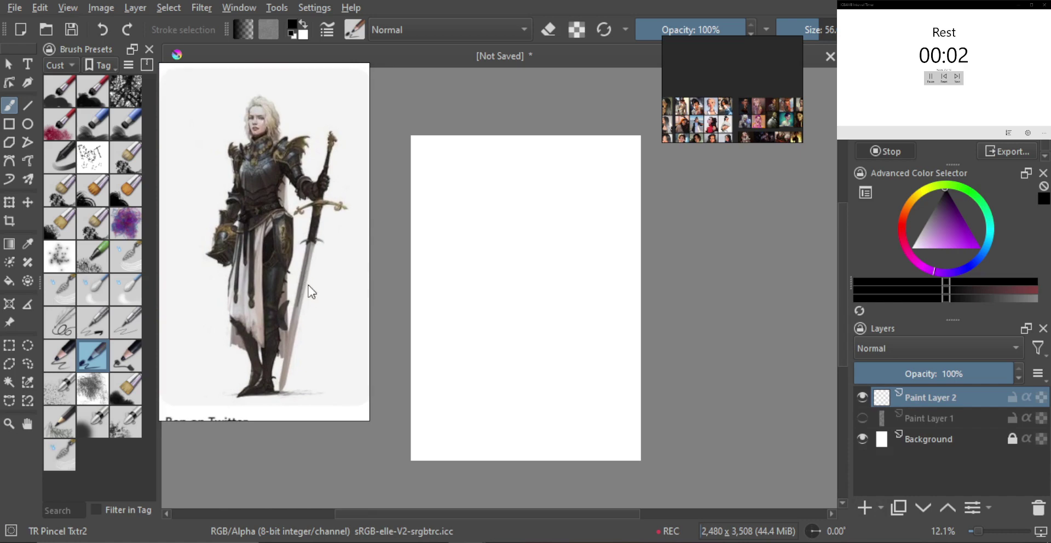
- Sketch the rounded ribcage with the neck opening, redrawing strokes that do not fit
{"action": "mouse_move", "coordinate": [545, 233]}
{"action": "left_mouse_down"}
{"action": "mouse_move", "coordinate": [530, 214]}
{"action": "mouse_move", "coordinate": [547, 232]}
{"action": "mouse_move", "coordinate": [550, 215]}
{"action": "mouse_move", "coordinate": [556, 227]}
{"action": "mouse_move", "coordinate": [552, 215]}
{"action": "mouse_move", "coordinate": [551, 255]}
{"action": "mouse_move", "coordinate": [557, 249]}
{"action": "mouse_move", "coordinate": [543, 276]}
{"action": "left_mouse_up"}
{"action": "key", "text": "ctrl+z"}
{"action": "left_click_drag", "start_coordinate": [517, 216], "coordinate": [509, 261]}
{"action": "key", "text": "ctrl+z"}
{"action": "key", "text": "ctrl+z"}
{"action": "left_click_drag", "start_coordinate": [514, 240], "coordinate": [523, 272]}
- Sketch the shoulders and both upper arms, one angled away from the torso and the other hanging beside it
{"action": "mouse_move", "coordinate": [552, 214]}
{"action": "left_mouse_down"}
{"action": "mouse_move", "coordinate": [567, 218]}
{"action": "mouse_move", "coordinate": [511, 236]}
{"action": "mouse_move", "coordinate": [572, 269]}
{"action": "left_mouse_up"}
{"action": "key", "text": "ctrl+z"}
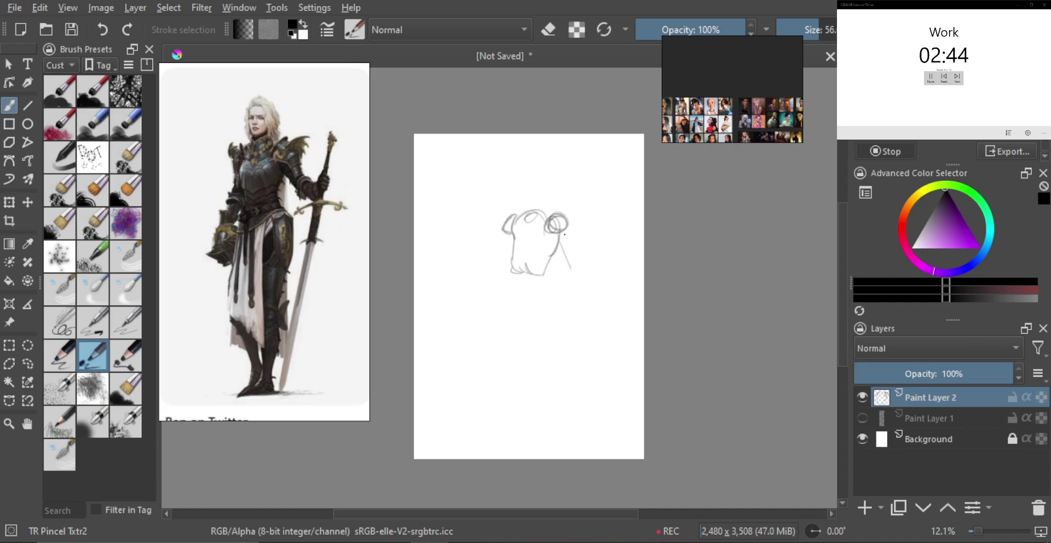
{"action": "mouse_move", "coordinate": [551, 224]}
{"action": "left_mouse_down"}
{"action": "mouse_move", "coordinate": [571, 236]}
{"action": "mouse_move", "coordinate": [581, 270]}
{"action": "left_mouse_up"}
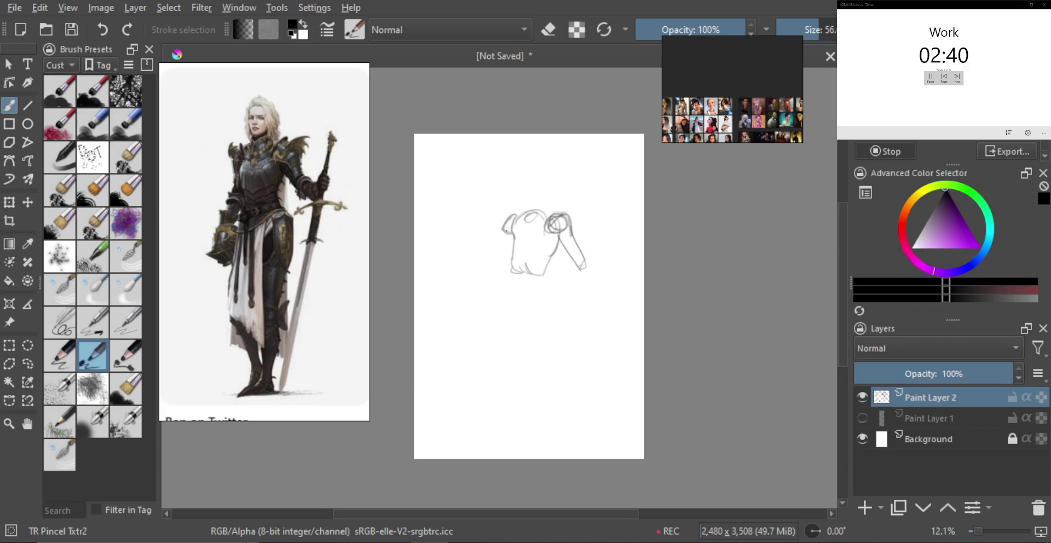
{"action": "left_click_drag", "start_coordinate": [511, 210], "coordinate": [510, 240]}
{"action": "left_click_drag", "start_coordinate": [505, 216], "coordinate": [517, 271]}
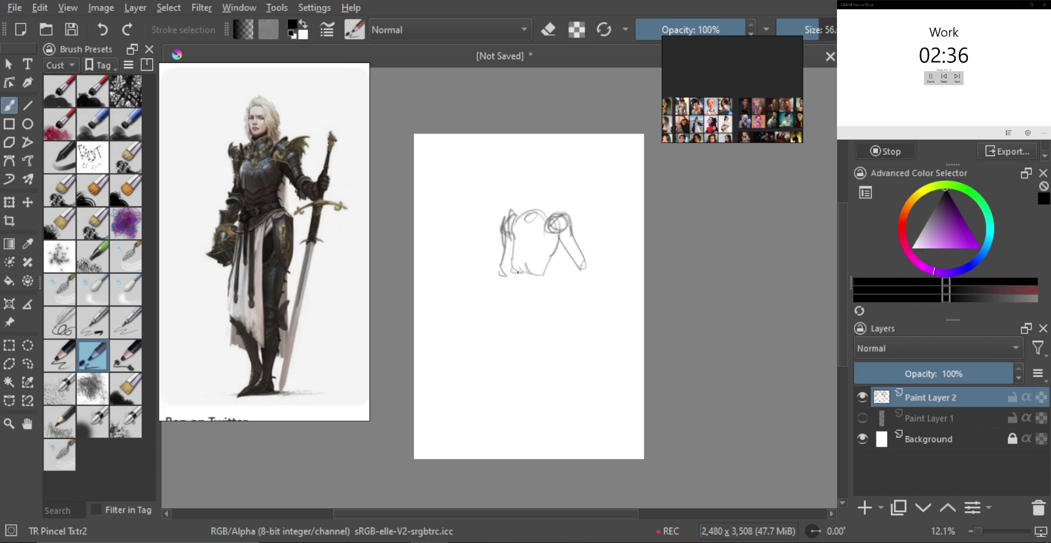
- Sketch the forearm of the outstretched arm with an angular hand at its end
{"action": "left_click_drag", "start_coordinate": [588, 260], "coordinate": [581, 280]}
{"action": "mouse_move", "coordinate": [579, 263]}
{"action": "left_mouse_down"}
{"action": "mouse_move", "coordinate": [592, 257]}
{"action": "mouse_move", "coordinate": [617, 300]}
{"action": "left_mouse_up"}
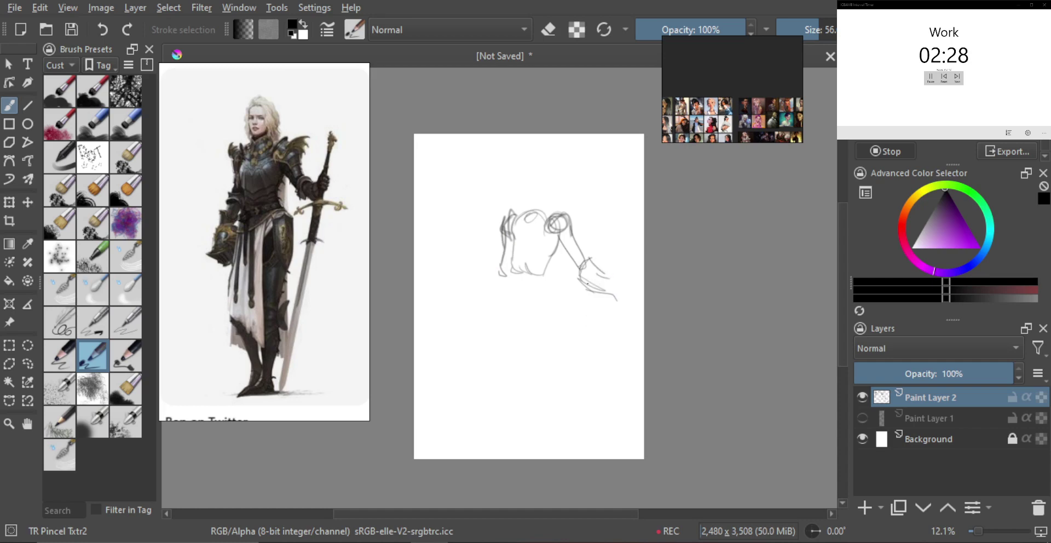
{"action": "left_click_drag", "start_coordinate": [600, 281], "coordinate": [618, 269]}
- Sketch the lowered forearm with a small angular hand at its end, redrawing the forearm contour
{"action": "left_click_drag", "start_coordinate": [498, 264], "coordinate": [474, 328]}
{"action": "key", "text": "ctrl+z"}
{"action": "left_click_drag", "start_coordinate": [501, 284], "coordinate": [484, 327]}
{"action": "key", "text": "ctrl+z"}
{"action": "mouse_move", "coordinate": [501, 284]}
{"action": "left_mouse_down"}
{"action": "mouse_move", "coordinate": [489, 330]}
{"action": "mouse_move", "coordinate": [479, 325]}
{"action": "mouse_move", "coordinate": [490, 344]}
{"action": "left_mouse_up"}
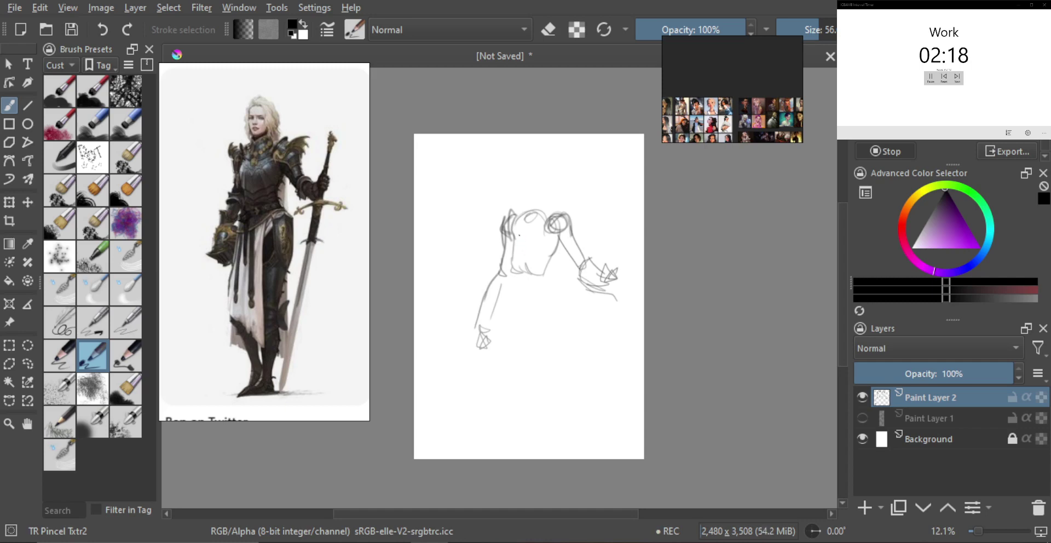
- Sketch the curved chest contour and the waist lines on the torso, undoing unwanted strokes
{"action": "mouse_move", "coordinate": [513, 246]}
{"action": "left_mouse_down"}
{"action": "mouse_move", "coordinate": [531, 228]}
{"action": "mouse_move", "coordinate": [543, 240]}
{"action": "left_mouse_up"}
{"action": "mouse_move", "coordinate": [514, 245]}
{"action": "left_mouse_down"}
{"action": "mouse_move", "coordinate": [535, 225]}
{"action": "mouse_move", "coordinate": [521, 289]}
{"action": "left_mouse_up"}
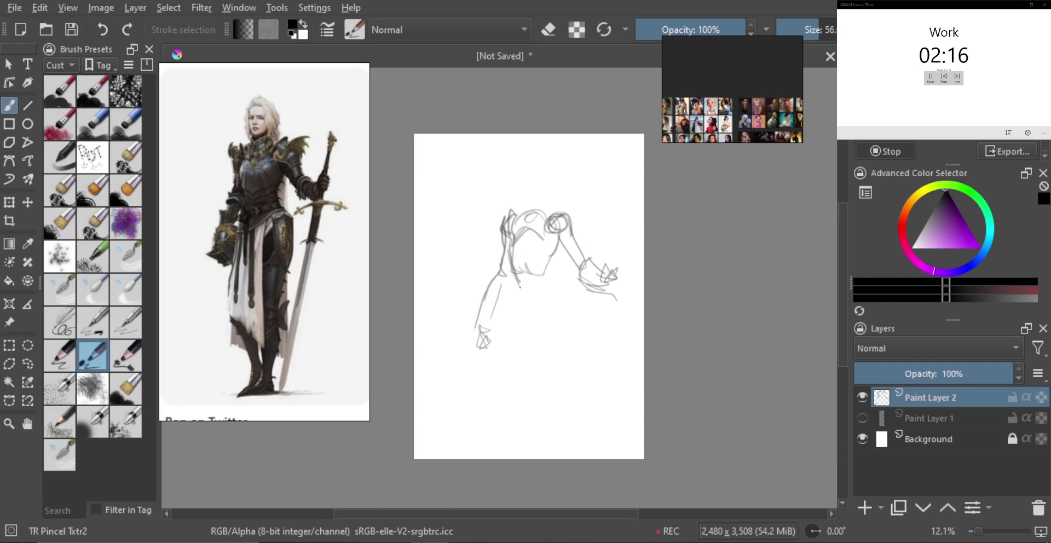
{"action": "key", "text": "ctrl+z"}
{"action": "key", "text": "ctrl+z"}
{"action": "mouse_move", "coordinate": [504, 250]}
{"action": "left_mouse_down"}
{"action": "mouse_move", "coordinate": [513, 285]}
{"action": "mouse_move", "coordinate": [546, 276]}
{"action": "mouse_move", "coordinate": [545, 242]}
{"action": "mouse_move", "coordinate": [575, 312]}
{"action": "left_mouse_up"}
{"action": "key", "text": "ctrl+z"}
- Sketch the hip contour, the U-shaped pelvis and the top of the outer thigh, undoing unwanted strokes
{"action": "left_click_drag", "start_coordinate": [548, 275], "coordinate": [569, 343]}
{"action": "mouse_move", "coordinate": [513, 299]}
{"action": "left_mouse_down"}
{"action": "mouse_move", "coordinate": [526, 332]}
{"action": "mouse_move", "coordinate": [542, 336]}
{"action": "mouse_move", "coordinate": [537, 310]}
{"action": "mouse_move", "coordinate": [580, 341]}
{"action": "mouse_move", "coordinate": [568, 331]}
{"action": "left_mouse_up"}
{"action": "key", "text": "ctrl+z"}
{"action": "mouse_move", "coordinate": [565, 340]}
{"action": "left_mouse_down"}
{"action": "mouse_move", "coordinate": [563, 330]}
{"action": "mouse_move", "coordinate": [554, 398]}
{"action": "left_mouse_up"}
{"action": "key", "text": "ctrl+z"}
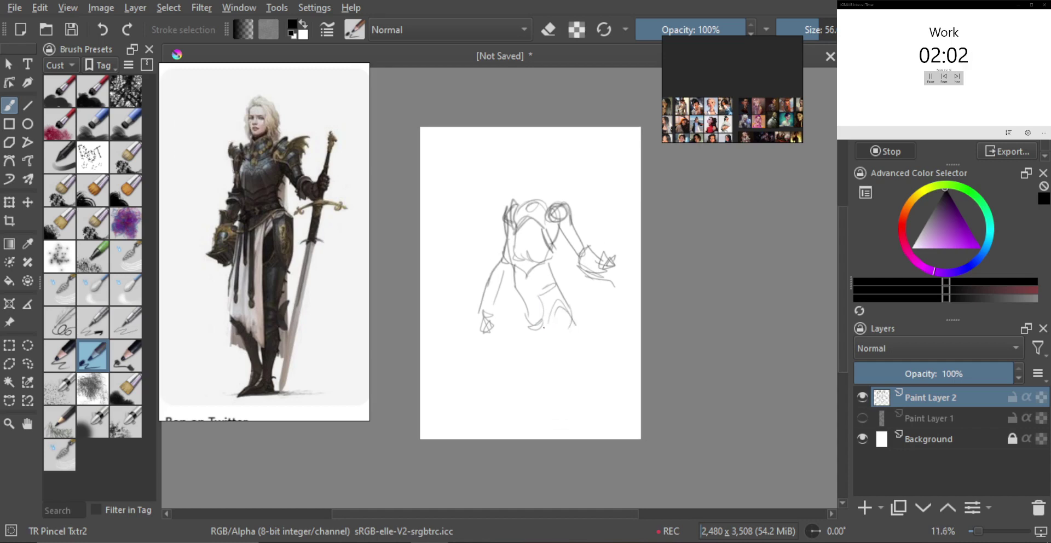
- Sketch the long tapering thigh below the outer hip and close it at the knee
{"action": "left_click_drag", "start_coordinate": [542, 327], "coordinate": [554, 405]}
{"action": "key", "text": "ctrl+z"}
{"action": "left_click_drag", "start_coordinate": [545, 398], "coordinate": [565, 404]}
{"action": "left_click_drag", "start_coordinate": [574, 326], "coordinate": [564, 403]}
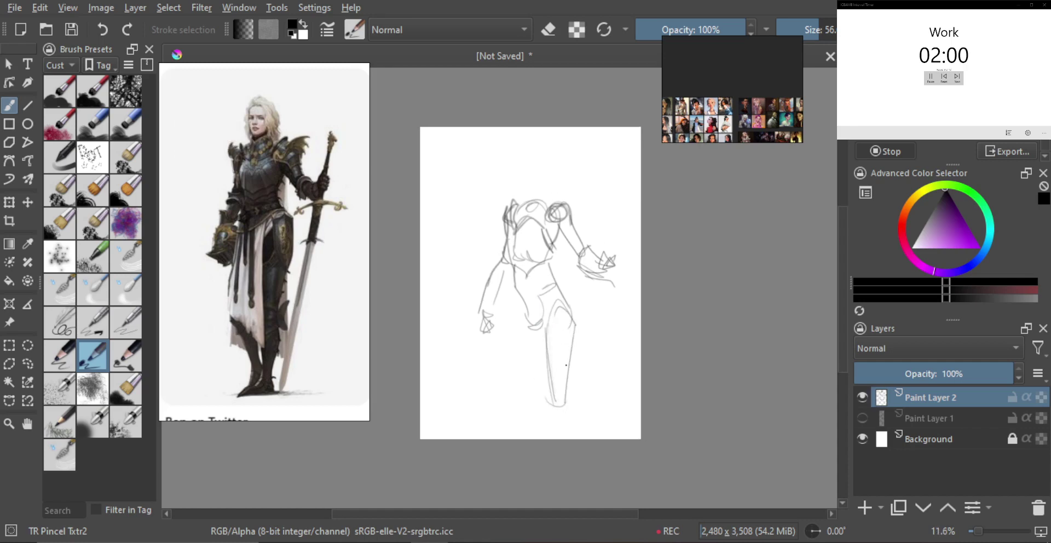
- Sketch the other thigh straight down from the hip to the knee and check both thighs in a mirrored view
{"action": "key", "text": "m"}
{"action": "key", "text": "m"}
{"action": "mouse_move", "coordinate": [539, 309]}
{"action": "left_mouse_down"}
{"action": "mouse_move", "coordinate": [520, 327]}
{"action": "mouse_move", "coordinate": [514, 309]}
{"action": "mouse_move", "coordinate": [509, 380]}
{"action": "left_mouse_up"}
{"action": "key", "text": "ctrl+z"}
{"action": "mouse_move", "coordinate": [514, 305]}
{"action": "left_mouse_down"}
{"action": "mouse_move", "coordinate": [508, 359]}
{"action": "mouse_move", "coordinate": [527, 398]}
{"action": "mouse_move", "coordinate": [529, 356]}
{"action": "mouse_move", "coordinate": [529, 406]}
{"action": "left_mouse_up"}
{"action": "key", "text": "m"}
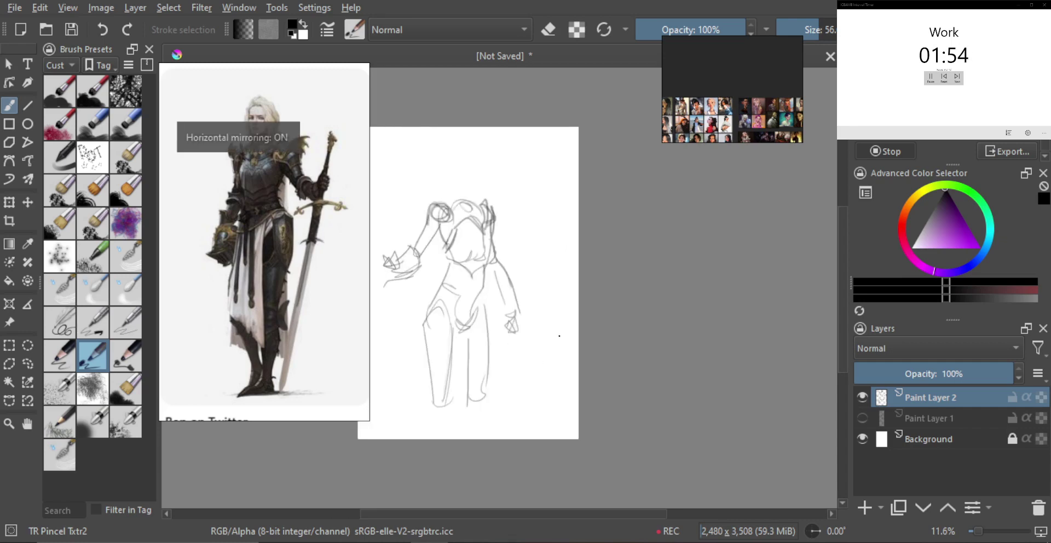
{"action": "key", "text": "m"}
- Sketch the neck and the head outline above the shoulders, undoing unwanted strokes
{"action": "mouse_move", "coordinate": [538, 183]}
{"action": "left_mouse_down"}
{"action": "mouse_move", "coordinate": [544, 202]}
{"action": "mouse_move", "coordinate": [538, 176]}
{"action": "mouse_move", "coordinate": [527, 203]}
{"action": "mouse_move", "coordinate": [538, 202]}
{"action": "left_mouse_up"}
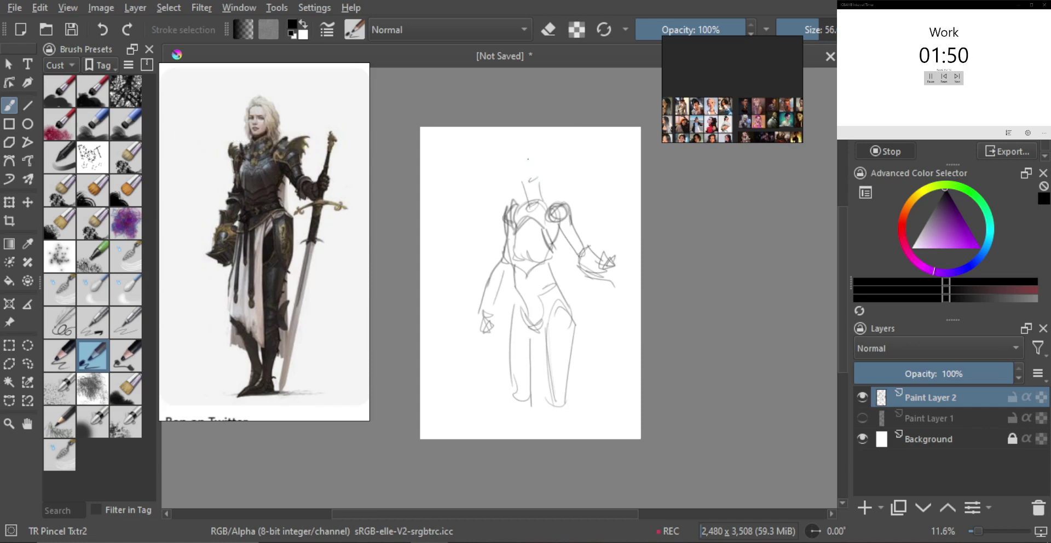
{"action": "mouse_move", "coordinate": [535, 159]}
{"action": "left_mouse_down"}
{"action": "mouse_move", "coordinate": [516, 149]}
{"action": "mouse_move", "coordinate": [522, 177]}
{"action": "left_mouse_up"}
{"action": "key", "text": "ctrl+z"}
{"action": "key", "text": "ctrl+z"}
- Scale the whole armoured figure down to about two thirds, leaving room below for the lower legs
{"action": "key", "text": "ctrl+t"}
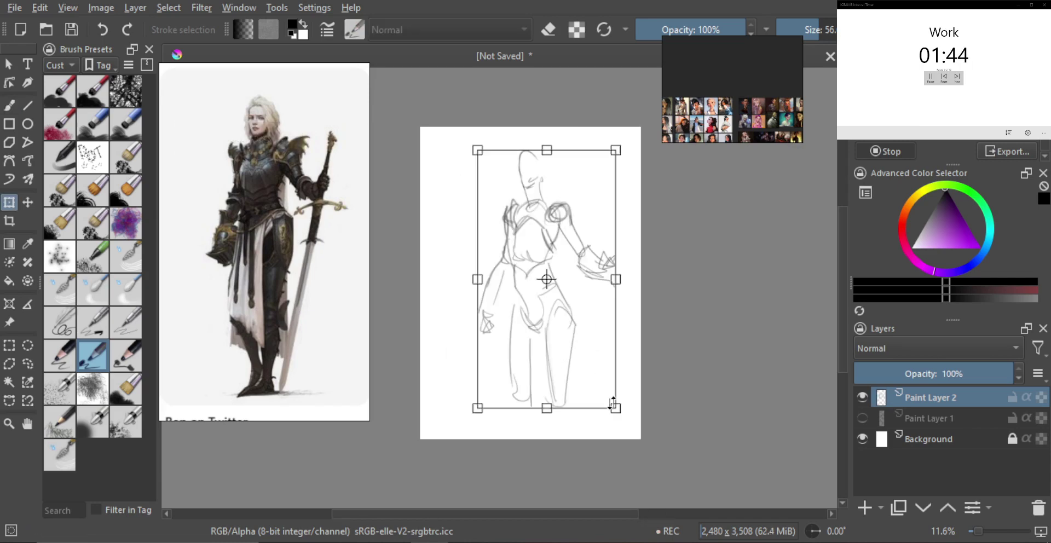
{"action": "left_click_drag", "start_coordinate": [616, 407], "coordinate": [573, 323]}
{"action": "key", "text": "Return"}
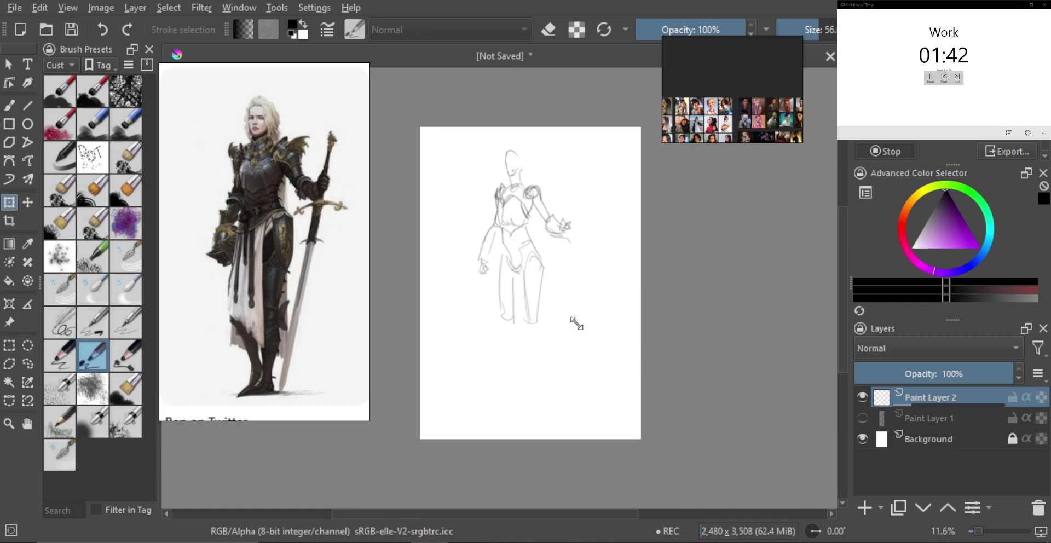
- Sketch a long guide curve from the hip through the knee to the ankle of the leg nearest the extended hand
{"action": "key", "text": "b"}
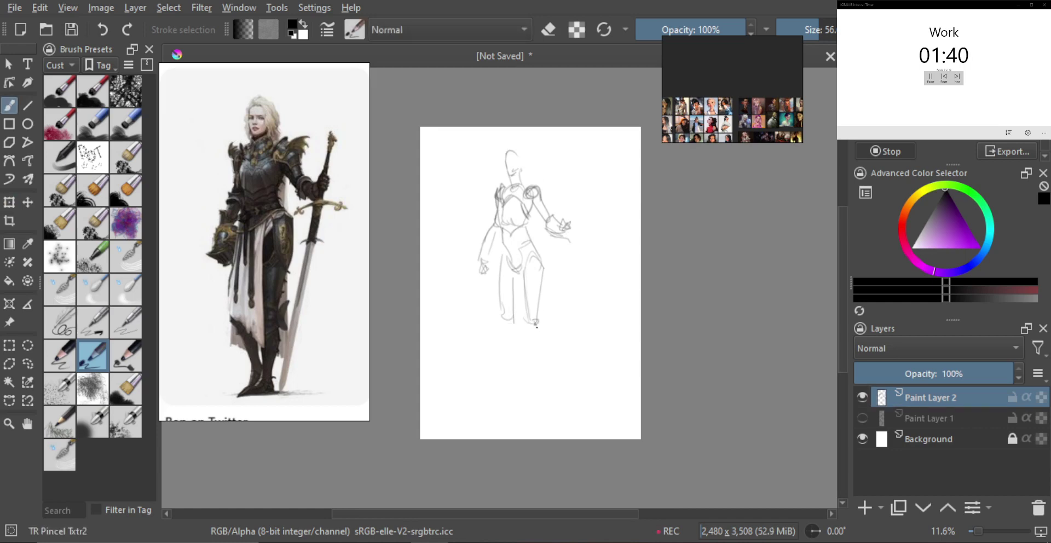
{"action": "left_click_drag", "start_coordinate": [536, 323], "coordinate": [542, 385]}
{"action": "key", "text": "ctrl+z"}
{"action": "left_click_drag", "start_coordinate": [512, 189], "coordinate": [530, 409]}
{"action": "key", "text": "ctrl+z"}
{"action": "left_click_drag", "start_coordinate": [524, 238], "coordinate": [531, 408]}
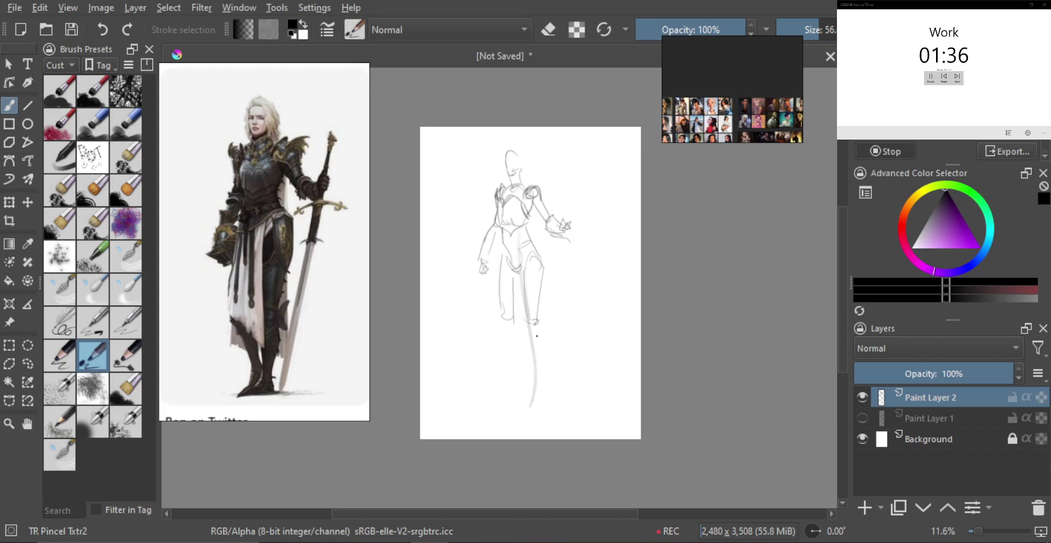
- Try to outline both lower legs with triangular feet below the knees and compare them in a mirrored view
{"action": "left_click_drag", "start_coordinate": [526, 329], "coordinate": [532, 396]}
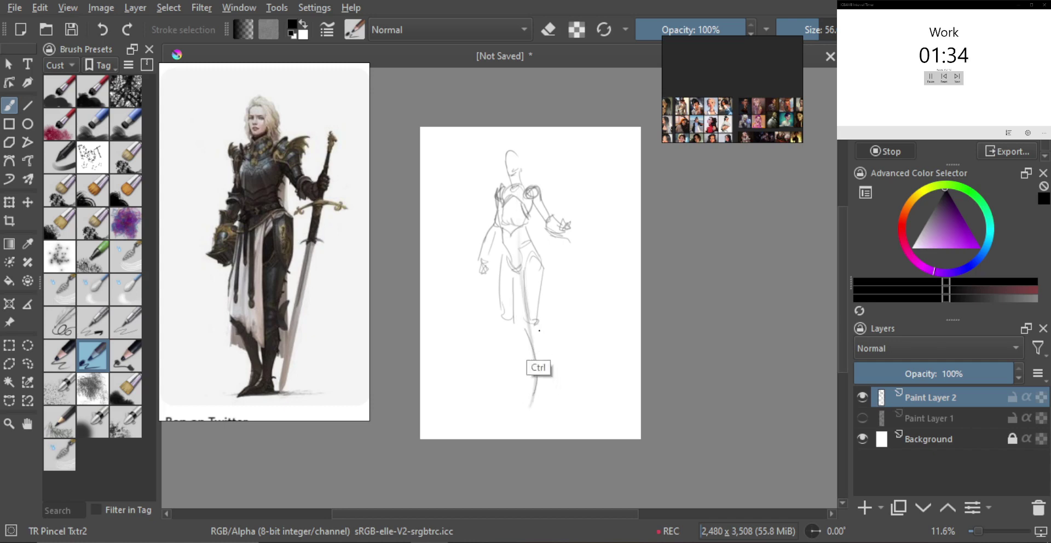
{"action": "mouse_move", "coordinate": [535, 322]}
{"action": "left_mouse_down"}
{"action": "mouse_move", "coordinate": [546, 407]}
{"action": "mouse_move", "coordinate": [529, 407]}
{"action": "mouse_move", "coordinate": [545, 408]}
{"action": "left_mouse_up"}
{"action": "key", "text": "ctrl+z"}
{"action": "key", "text": "ctrl+z"}
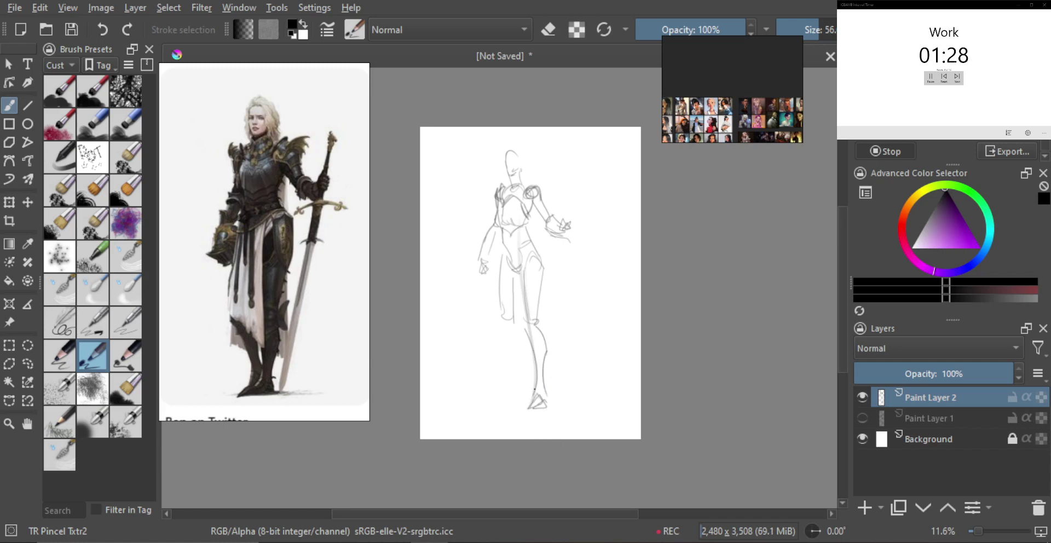
{"action": "left_click_drag", "start_coordinate": [506, 326], "coordinate": [526, 393]}
{"action": "left_click_drag", "start_coordinate": [525, 400], "coordinate": [511, 411]}
{"action": "left_click_drag", "start_coordinate": [511, 411], "coordinate": [530, 407]}
{"action": "key", "text": "m"}
{"action": "key", "text": "m"}
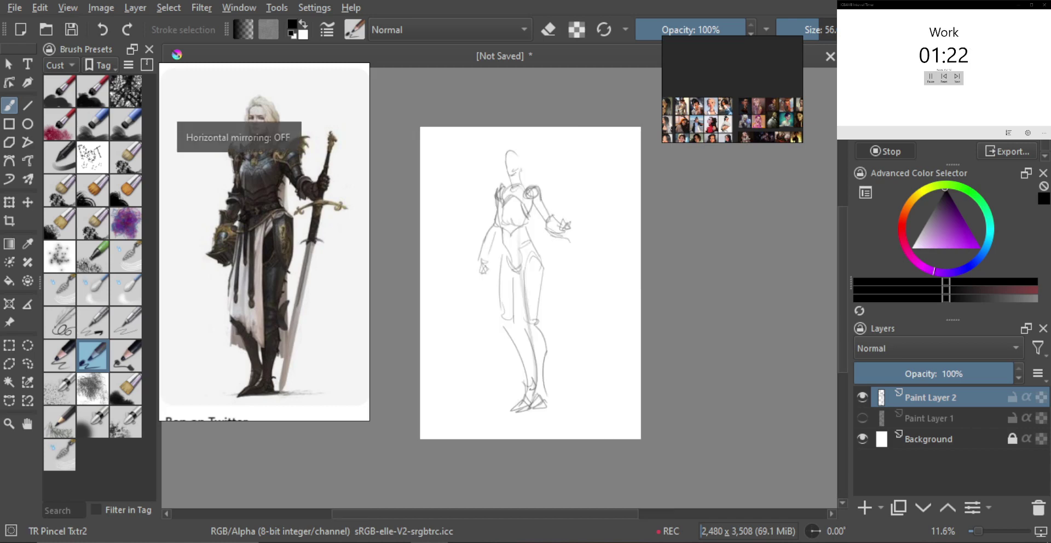
- Mirror the view and undo the lower leg and foot strokes back to the long guide curve
{"action": "key", "text": "m"}
{"action": "key", "text": "ctrl+z"}
{"action": "key", "text": "ctrl+z"}
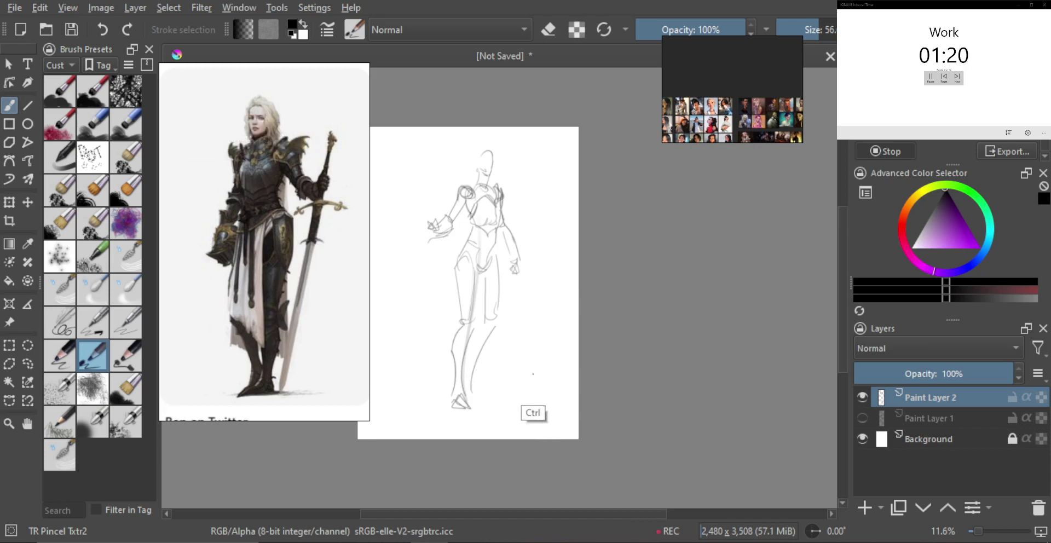
{"action": "key", "text": "ctrl+z"}
{"action": "key", "text": "ctrl+z"}
{"action": "key", "text": "ctrl+z"}
{"action": "key", "text": "ctrl+z"}
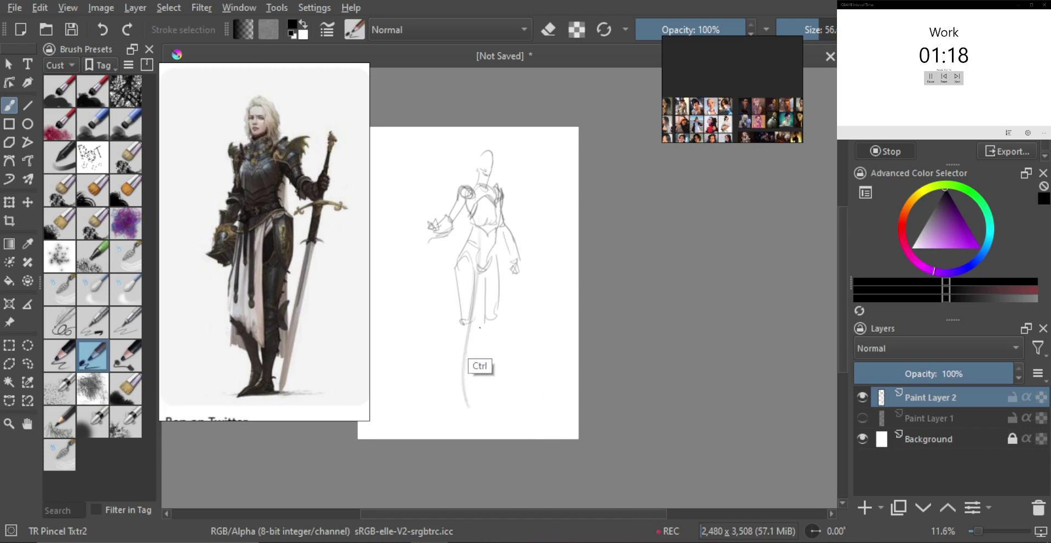
- Redraw the lower leg beneath the extended hand along the guide curve, with its calf contour and a pointed foot
{"action": "left_click_drag", "start_coordinate": [473, 333], "coordinate": [477, 409]}
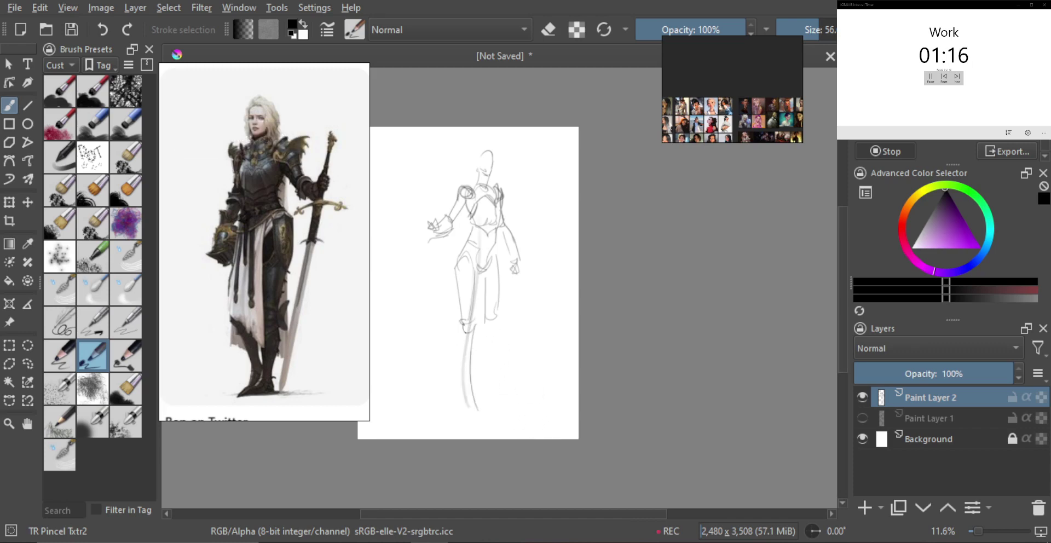
{"action": "mouse_move", "coordinate": [455, 359]}
{"action": "left_mouse_down"}
{"action": "mouse_move", "coordinate": [469, 404]}
{"action": "mouse_move", "coordinate": [475, 395]}
{"action": "mouse_move", "coordinate": [491, 406]}
{"action": "left_mouse_up"}
{"action": "key", "text": "ctrl+z"}
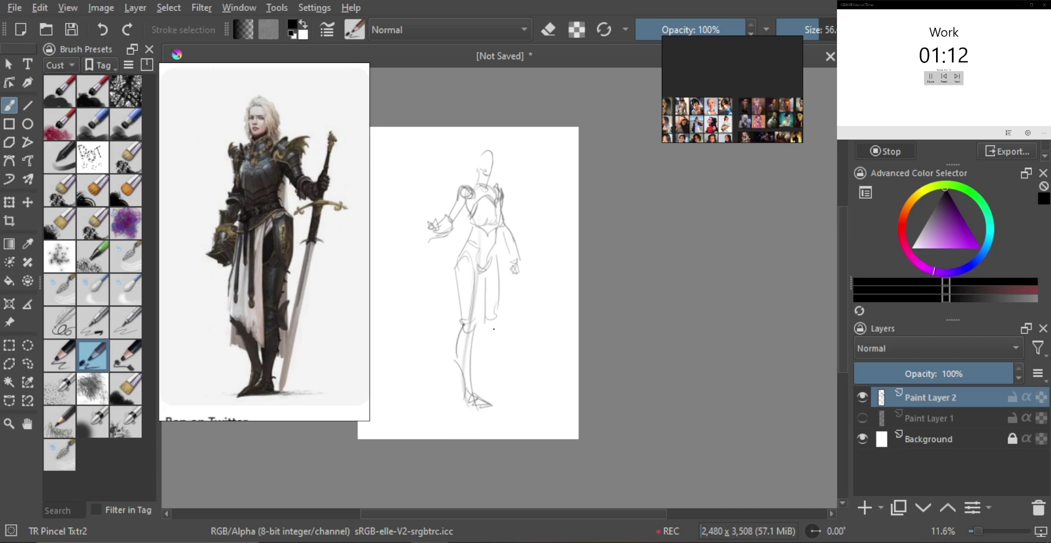
- Sketch the other lower leg as a curved outline with a foot and return to the unmirrored view
{"action": "left_click_drag", "start_coordinate": [496, 324], "coordinate": [488, 400]}
{"action": "key", "text": "ctrl+z"}
{"action": "mouse_move", "coordinate": [501, 321]}
{"action": "left_mouse_down"}
{"action": "mouse_move", "coordinate": [483, 403]}
{"action": "mouse_move", "coordinate": [493, 331]}
{"action": "left_mouse_up"}
{"action": "left_click_drag", "start_coordinate": [482, 391], "coordinate": [496, 402]}
{"action": "key", "text": "m"}
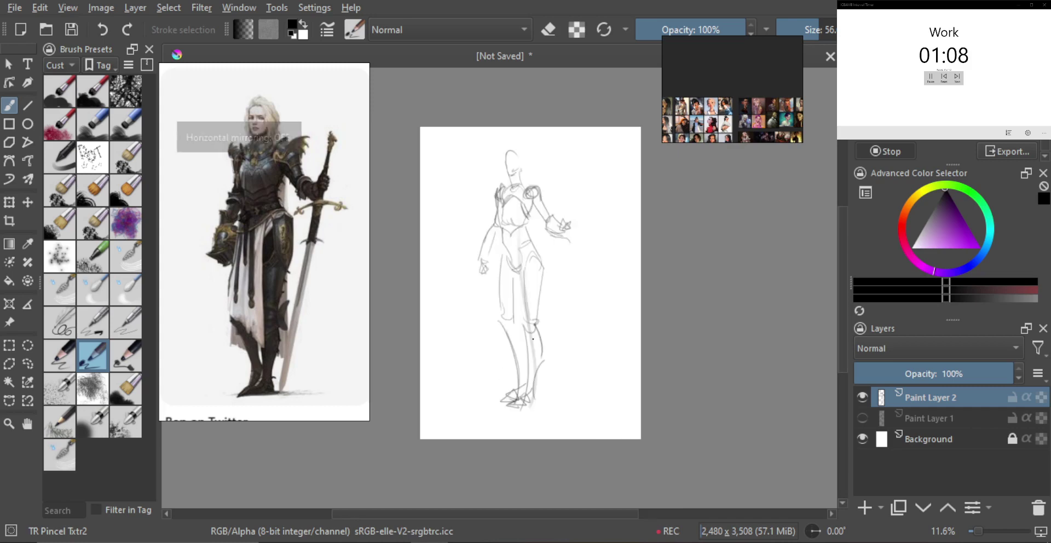
- Sketch a round helmet at the lowered hand and a sword with grip, crossguard and long straight blade at the other
{"action": "left_click_drag", "start_coordinate": [479, 287], "coordinate": [483, 269]}
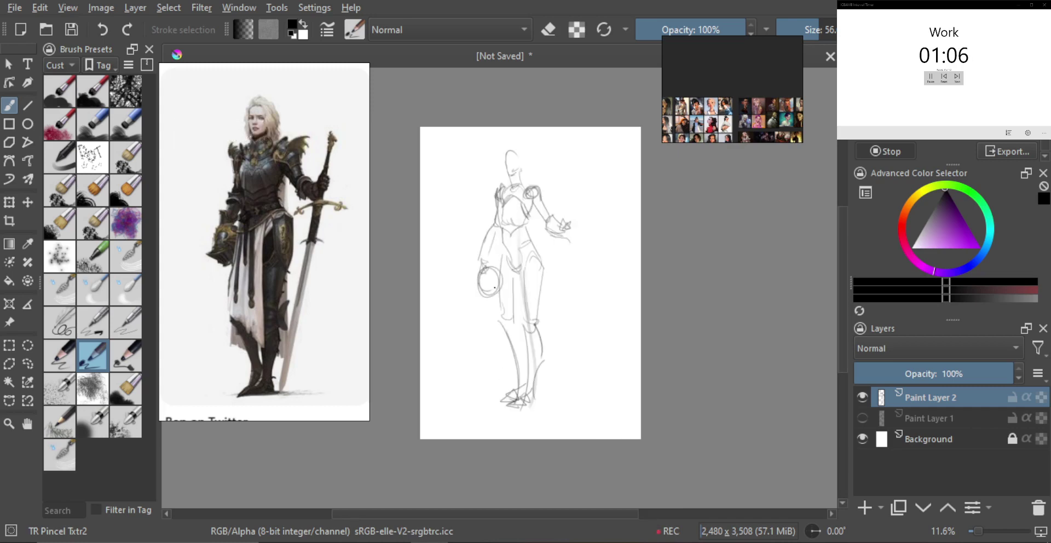
{"action": "mouse_move", "coordinate": [552, 249]}
{"action": "left_mouse_down"}
{"action": "mouse_move", "coordinate": [573, 242]}
{"action": "mouse_move", "coordinate": [563, 240]}
{"action": "left_mouse_up"}
{"action": "left_click_drag", "start_coordinate": [569, 197], "coordinate": [563, 247]}
{"action": "left_click_drag", "start_coordinate": [571, 196], "coordinate": [563, 272]}
{"action": "key", "text": "ctrl+z"}
{"action": "key", "text": "v"}
{"action": "left_click_drag", "start_coordinate": [567, 237], "coordinate": [549, 399]}
{"action": "key", "text": "b"}
- Sketch the hair around the head and the flared, spiked plates on the shoulders
{"action": "scroll", "coordinate": [508, 146], "scroll_direction": "up", "scroll_amount": 1}
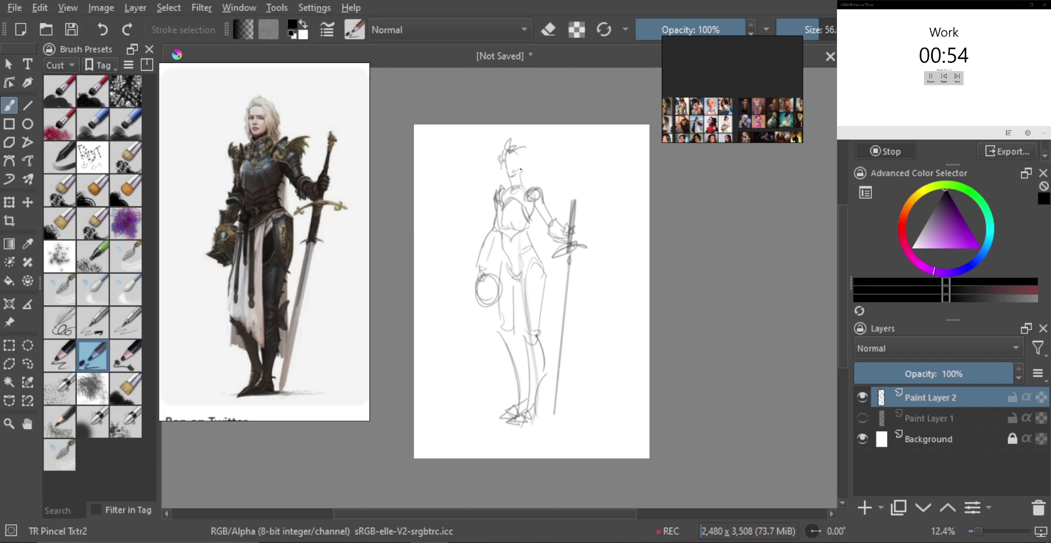
{"action": "mouse_move", "coordinate": [519, 147]}
{"action": "left_mouse_down"}
{"action": "mouse_move", "coordinate": [534, 179]}
{"action": "mouse_move", "coordinate": [517, 194]}
{"action": "left_mouse_up"}
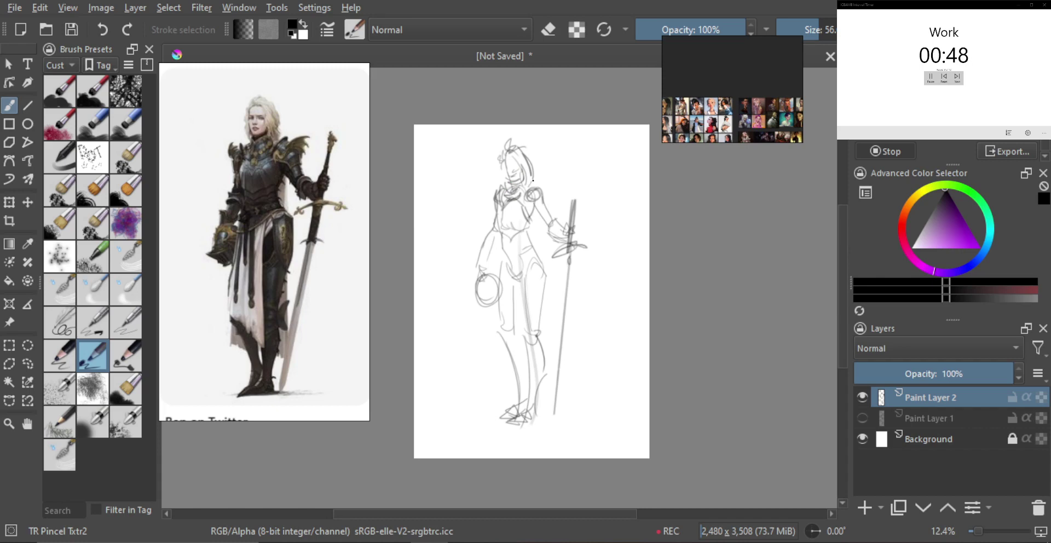
{"action": "mouse_move", "coordinate": [535, 189]}
{"action": "left_mouse_down"}
{"action": "mouse_move", "coordinate": [561, 178]}
{"action": "mouse_move", "coordinate": [562, 207]}
{"action": "left_mouse_up"}
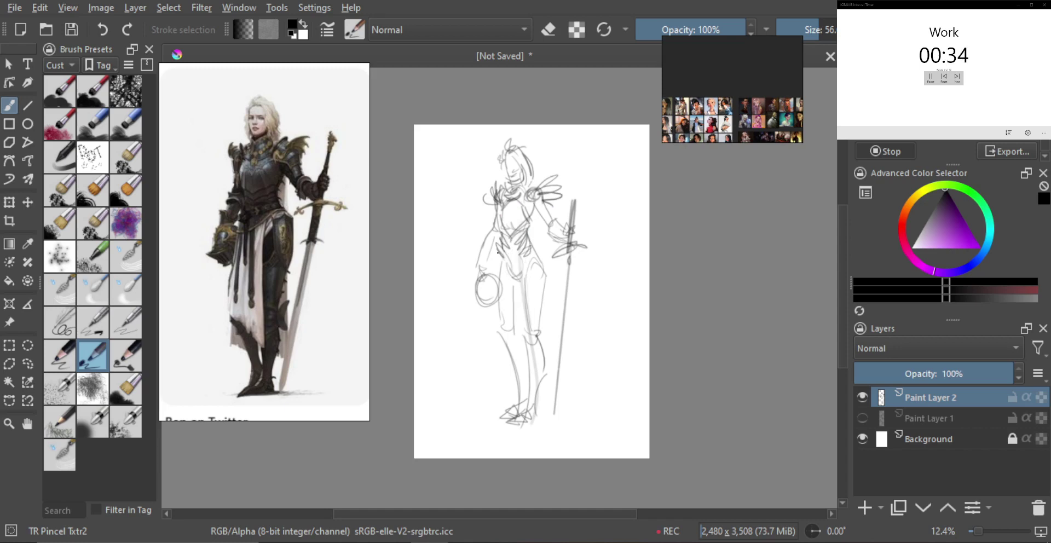
- Sketch the cloth hanging from the waist over the legs and the oval hip plate on the outer thigh
{"action": "mouse_move", "coordinate": [499, 259]}
{"action": "left_mouse_down"}
{"action": "mouse_move", "coordinate": [509, 277]}
{"action": "mouse_move", "coordinate": [539, 262]}
{"action": "mouse_move", "coordinate": [520, 290]}
{"action": "mouse_move", "coordinate": [509, 369]}
{"action": "left_mouse_up"}
{"action": "mouse_move", "coordinate": [503, 274]}
{"action": "left_mouse_down"}
{"action": "mouse_move", "coordinate": [492, 323]}
{"action": "mouse_move", "coordinate": [499, 397]}
{"action": "mouse_move", "coordinate": [523, 282]}
{"action": "mouse_move", "coordinate": [511, 340]}
{"action": "left_mouse_up"}
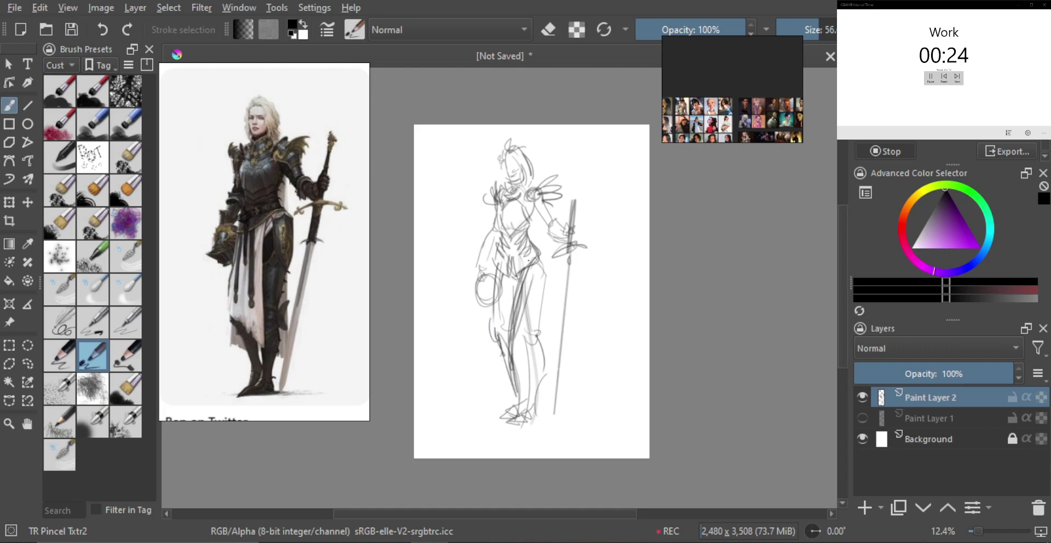
{"action": "mouse_move", "coordinate": [538, 249]}
{"action": "left_mouse_down"}
{"action": "mouse_move", "coordinate": [550, 280]}
{"action": "mouse_move", "coordinate": [551, 393]}
{"action": "left_mouse_up"}
{"action": "key", "text": "ctrl+z"}
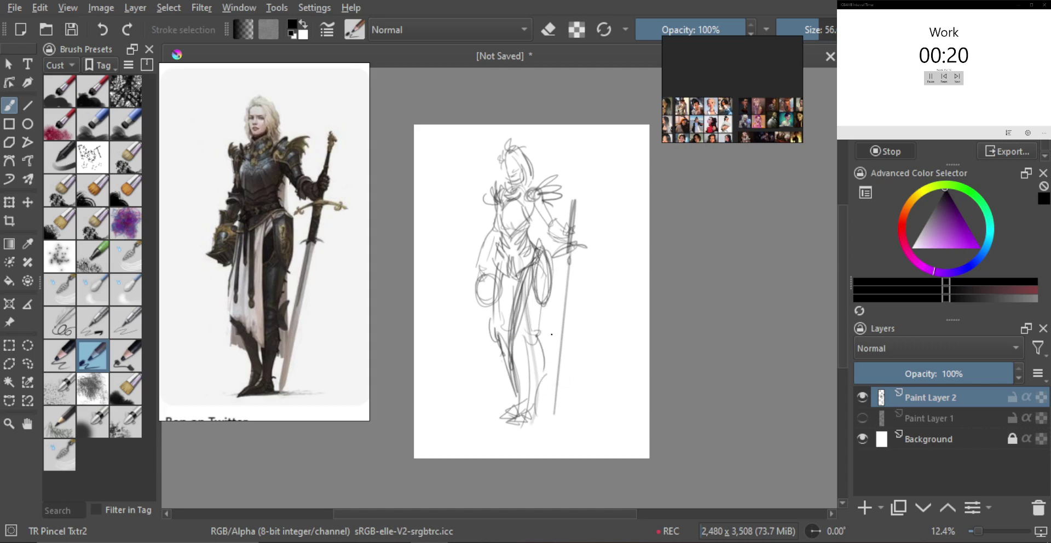
- Add a second edge line beside the sword blade and check the figure in a mirrored view
{"action": "left_click_drag", "start_coordinate": [549, 296], "coordinate": [548, 408]}
{"action": "key", "text": "m"}
{"action": "key", "text": "m"}
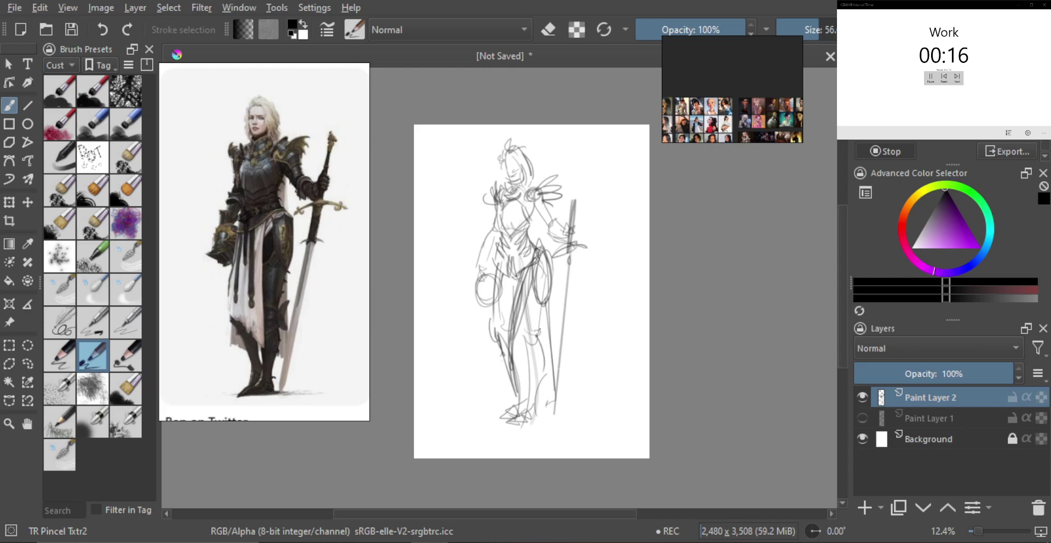
- Redraw the lower leg beside the sword longer, with a knee guard and a lower foot, and check it mirrored
{"action": "left_click_drag", "start_coordinate": [548, 290], "coordinate": [523, 433]}
{"action": "key", "text": "ctrl+z"}
{"action": "left_click_drag", "start_coordinate": [530, 352], "coordinate": [525, 434]}
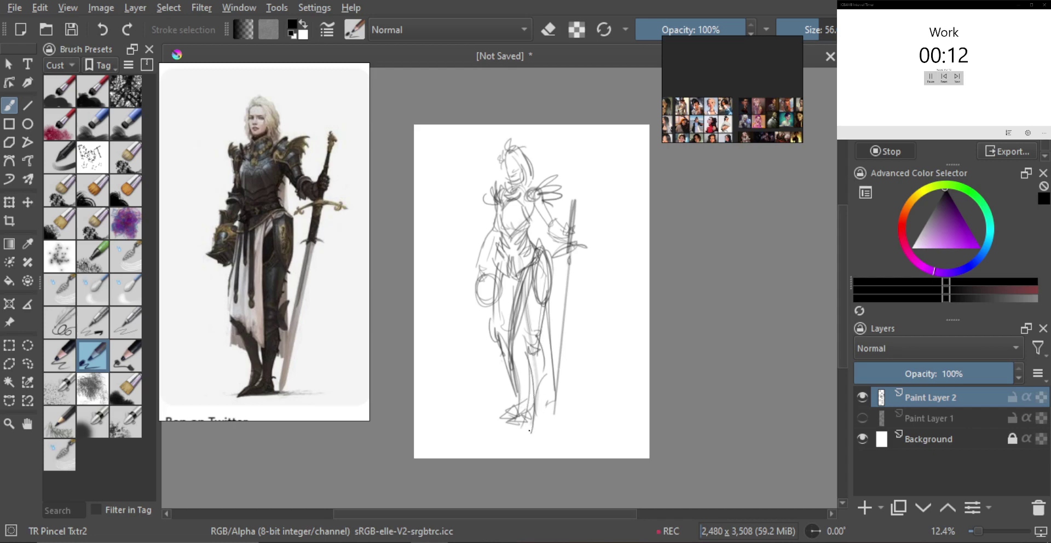
{"action": "key", "text": "ctrl+z"}
{"action": "left_click_drag", "start_coordinate": [530, 360], "coordinate": [525, 436]}
{"action": "mouse_move", "coordinate": [529, 358]}
{"action": "left_mouse_down"}
{"action": "mouse_move", "coordinate": [534, 441]}
{"action": "mouse_move", "coordinate": [550, 385]}
{"action": "mouse_move", "coordinate": [543, 435]}
{"action": "left_mouse_up"}
{"action": "key", "text": "ctrl+z"}
{"action": "key", "text": "ctrl+z"}
{"action": "key", "text": "ctrl+z"}
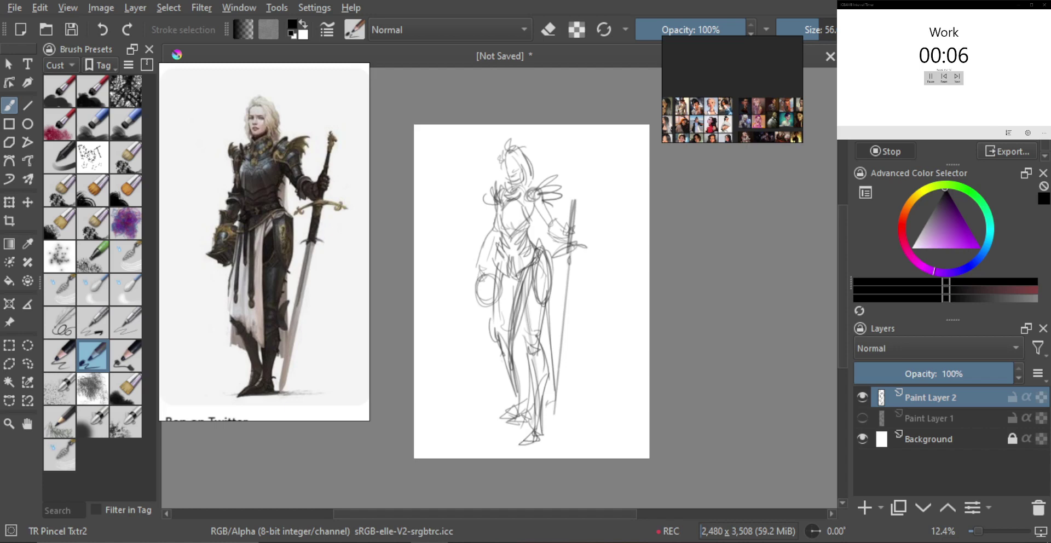
{"action": "key", "text": "m"}
{"action": "key", "text": "m"}
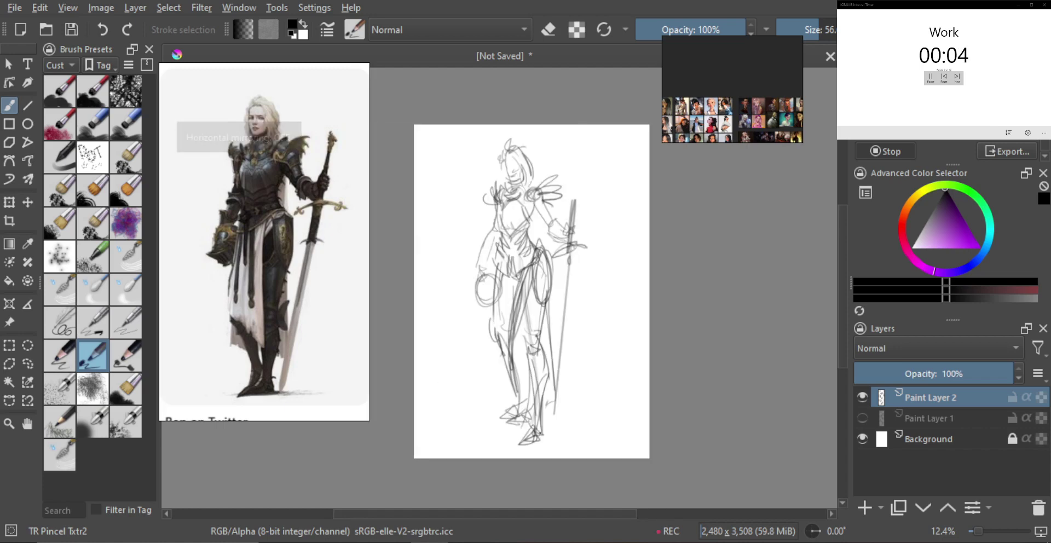
- Rework the other shin and foot with lower strokes and add a finishing stroke near the sword's tip
{"action": "left_click_drag", "start_coordinate": [505, 361], "coordinate": [533, 418]}
{"action": "mouse_move", "coordinate": [526, 409]}
{"action": "left_mouse_down"}
{"action": "mouse_move", "coordinate": [535, 421]}
{"action": "mouse_move", "coordinate": [514, 437]}
{"action": "left_mouse_up"}
{"action": "left_click_drag", "start_coordinate": [517, 436], "coordinate": [554, 401]}
- Hide Paint Layer 2 and add a new paint layer above it
{"action": "left_click", "coordinate": [862, 397]}
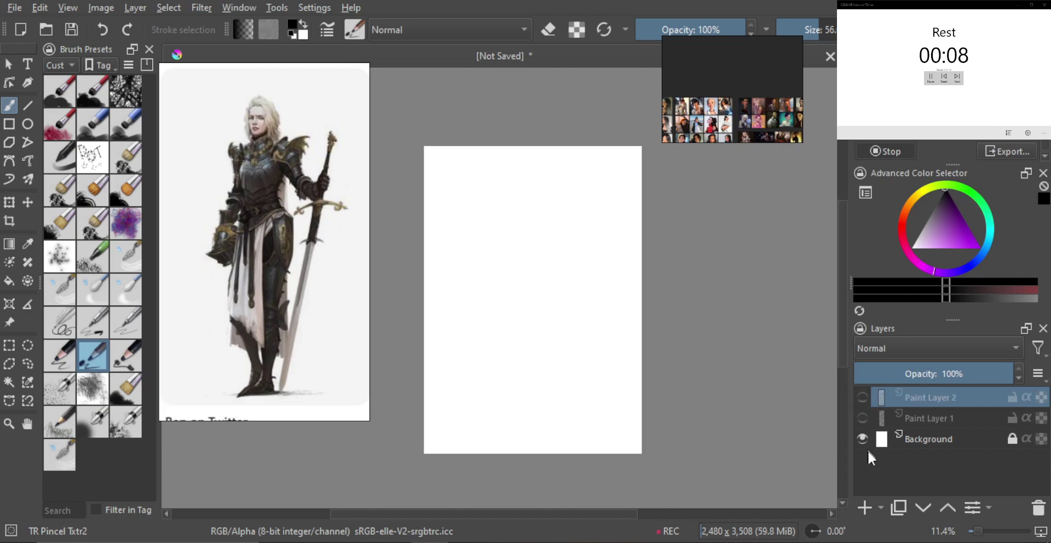
{"action": "left_click", "coordinate": [864, 508]}
- Bring the reference image of the cloaked swordswoman with the blue sash into large view
{"action": "scroll", "coordinate": [301, 268], "scroll_direction": "down", "scroll_amount": 5}
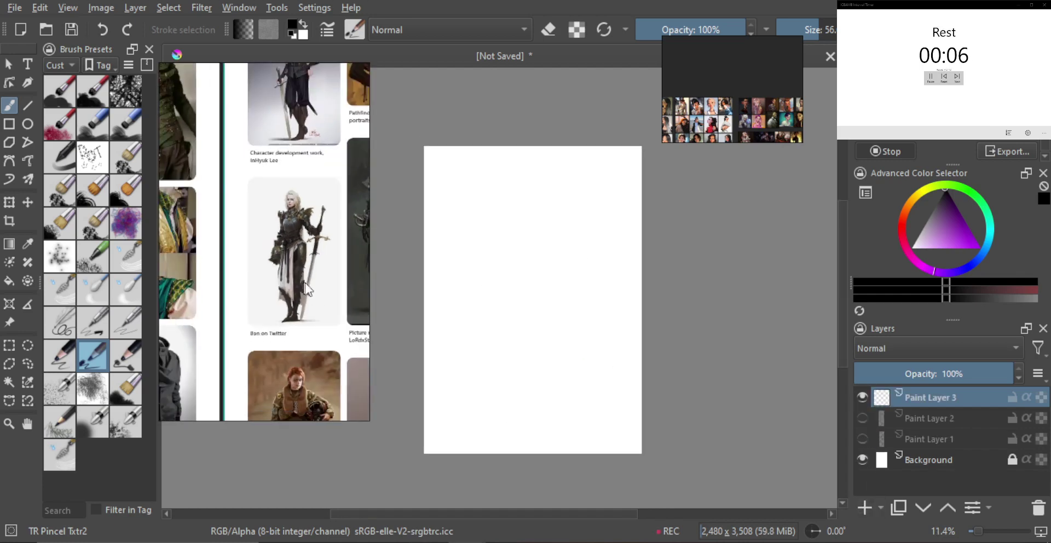
{"action": "left_click_drag", "start_coordinate": [326, 318], "coordinate": [277, 228]}
{"action": "left_click_drag", "start_coordinate": [286, 271], "coordinate": [276, 321]}
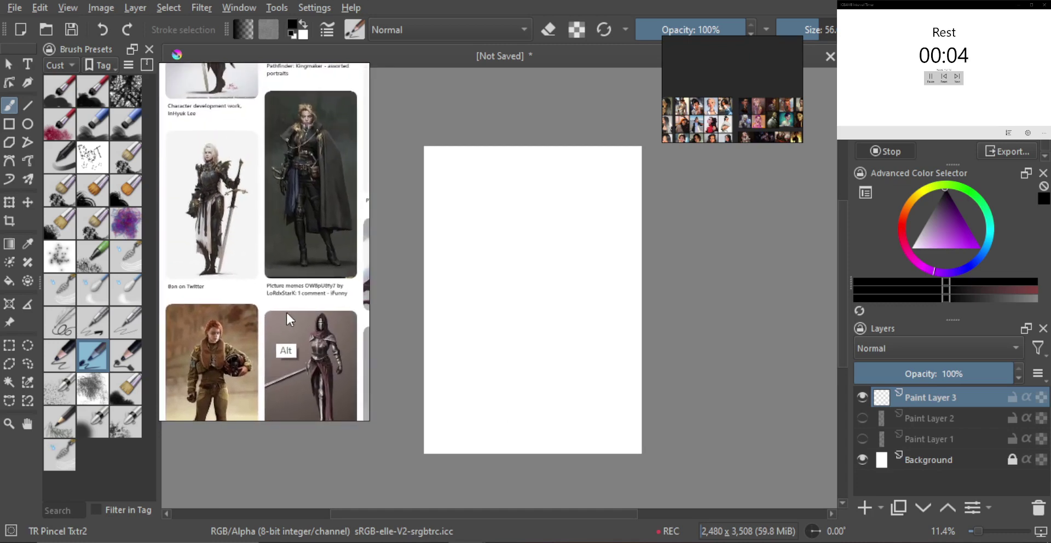
{"action": "scroll", "coordinate": [274, 328], "scroll_direction": "up", "scroll_amount": 3}
{"action": "left_click", "coordinate": [256, 219]}
{"action": "left_click_drag", "start_coordinate": [256, 220], "coordinate": [286, 253]}
{"action": "scroll", "coordinate": [278, 234], "scroll_direction": "down", "scroll_amount": 2}
{"action": "scroll", "coordinate": [281, 239], "scroll_direction": "up", "scroll_amount": 2}
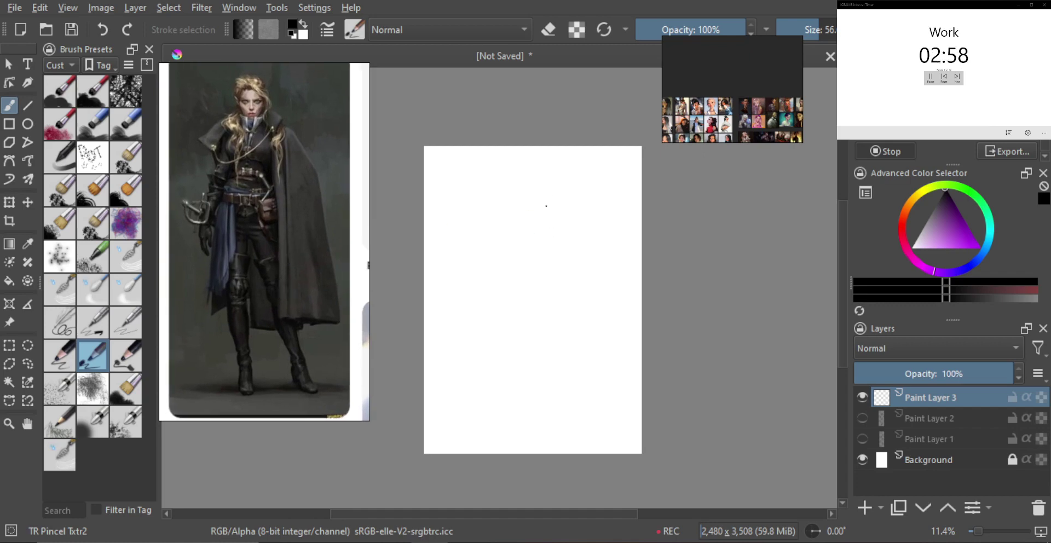
- Sketch the new figure's shoulder line, spine, wedge-shaped pelvis and oval ribcage
{"action": "mouse_move", "coordinate": [534, 216]}
{"action": "left_mouse_down"}
{"action": "mouse_move", "coordinate": [541, 277]}
{"action": "mouse_move", "coordinate": [557, 279]}
{"action": "mouse_move", "coordinate": [519, 259]}
{"action": "mouse_move", "coordinate": [518, 282]}
{"action": "mouse_move", "coordinate": [540, 287]}
{"action": "mouse_move", "coordinate": [557, 272]}
{"action": "left_mouse_up"}
{"action": "key", "text": "ctrl+z"}
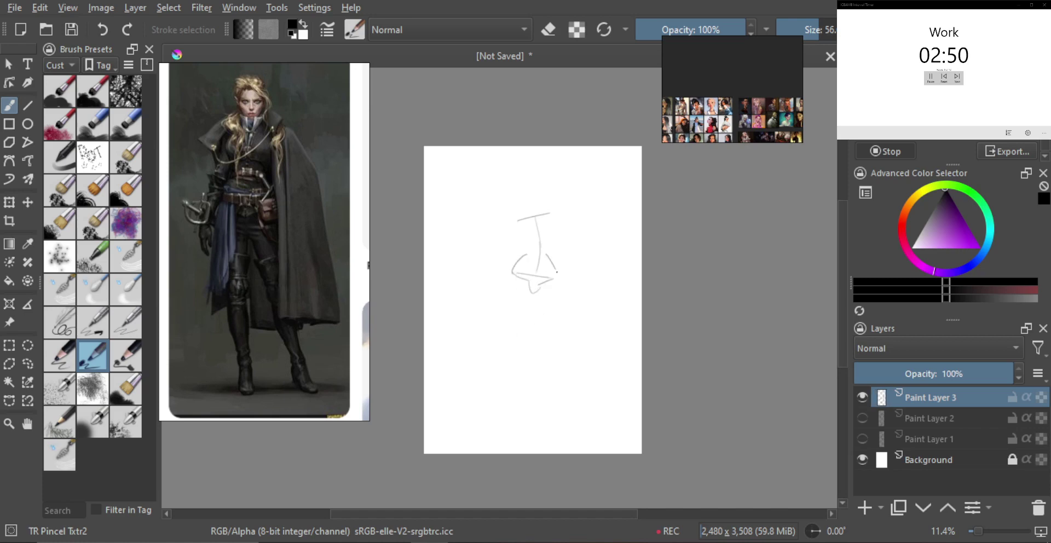
{"action": "key", "text": "ctrl+z"}
{"action": "mouse_move", "coordinate": [529, 210]}
{"action": "left_mouse_down"}
{"action": "mouse_move", "coordinate": [538, 241]}
{"action": "mouse_move", "coordinate": [529, 208]}
{"action": "left_mouse_up"}
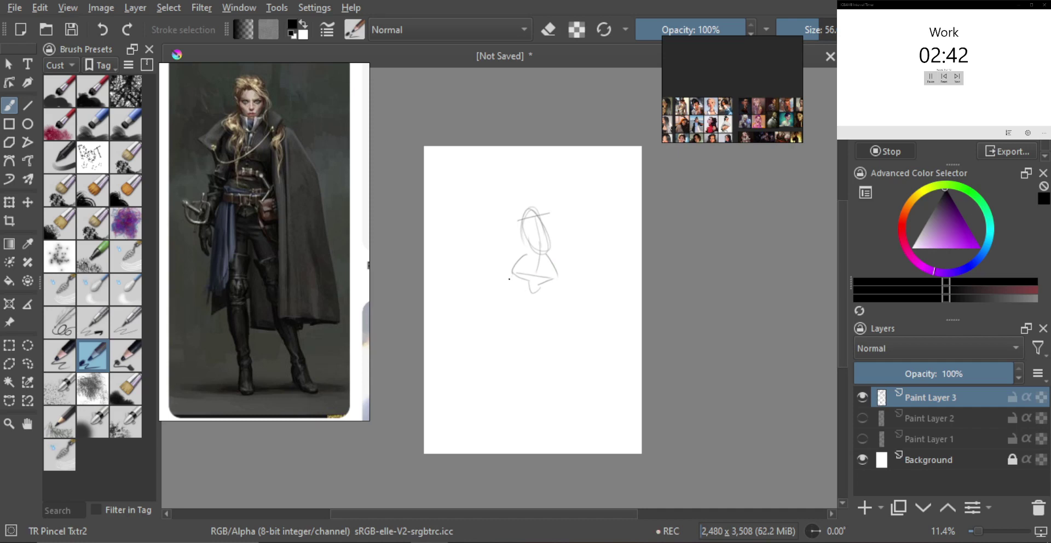
- Sketch the outer thigh curve of the supporting leg from hip to knee, undoing and retrying the stroke
{"action": "mouse_move", "coordinate": [518, 293]}
{"action": "left_mouse_down"}
{"action": "mouse_move", "coordinate": [508, 294]}
{"action": "mouse_move", "coordinate": [521, 393]}
{"action": "left_mouse_up"}
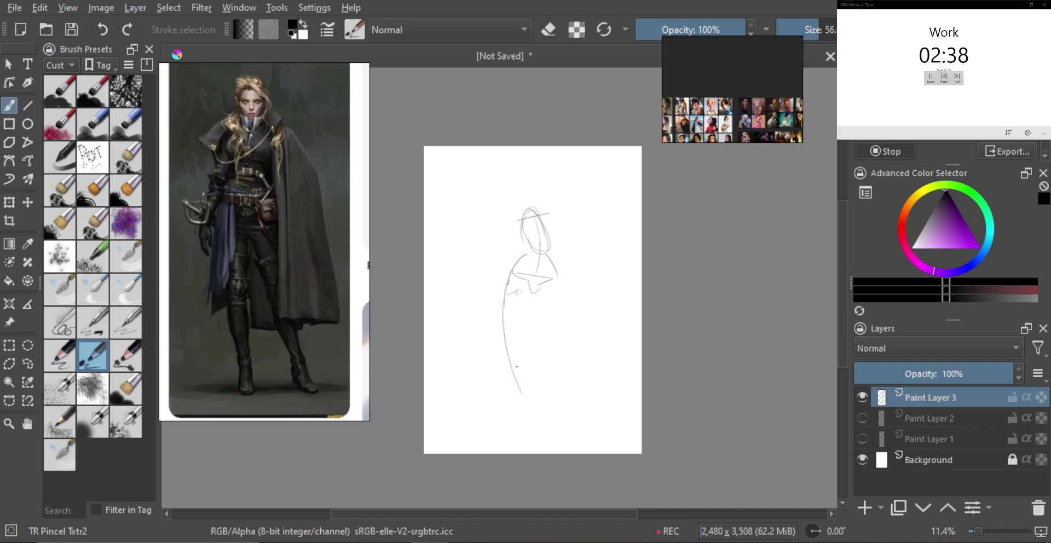
{"action": "key", "text": "ctrl+z"}
{"action": "key", "text": "ctrl+shift+z"}
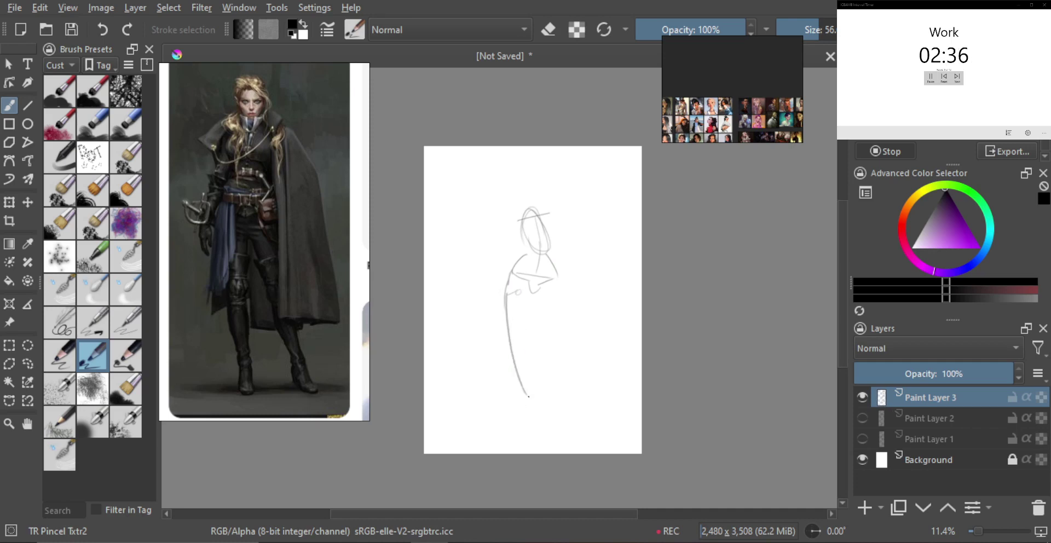
{"action": "key", "text": "ctrl+z"}
{"action": "key", "text": "ctrl+shift+z"}
{"action": "key", "text": "ctrl+z"}
{"action": "key", "text": "ctrl+shift+z"}
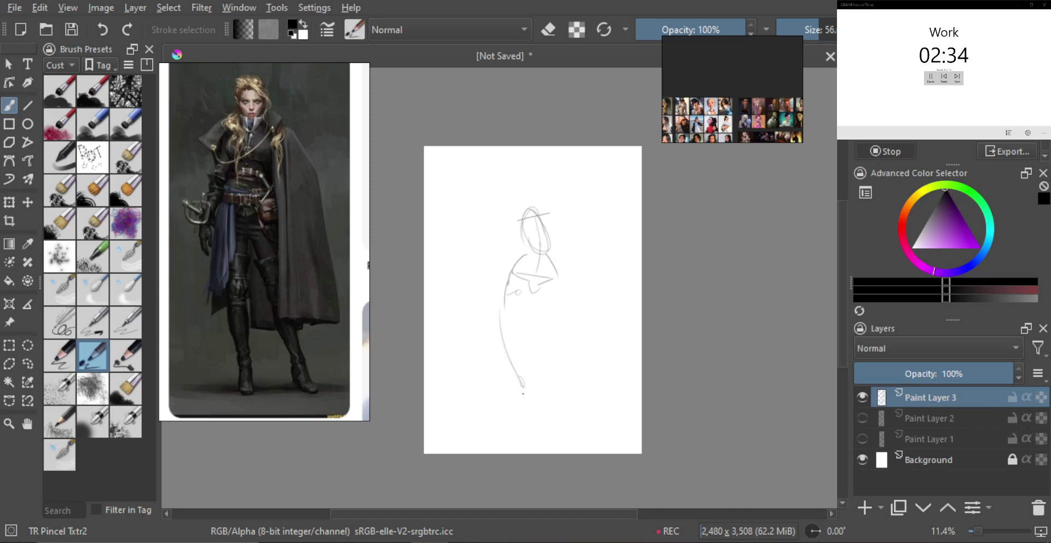
- Sketch the supporting leg's shin curve and the outstretched leg's outer contour from hip to ankle
{"action": "left_click_drag", "start_coordinate": [516, 378], "coordinate": [530, 446]}
{"action": "left_click_drag", "start_coordinate": [555, 289], "coordinate": [608, 437]}
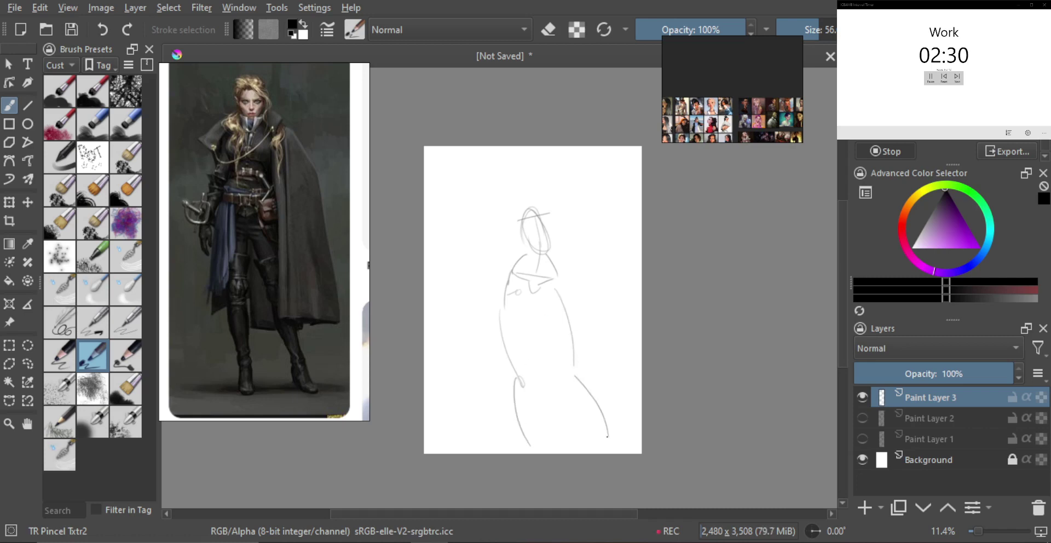
{"action": "key", "text": "ctrl+z"}
{"action": "left_click_drag", "start_coordinate": [575, 380], "coordinate": [606, 441]}
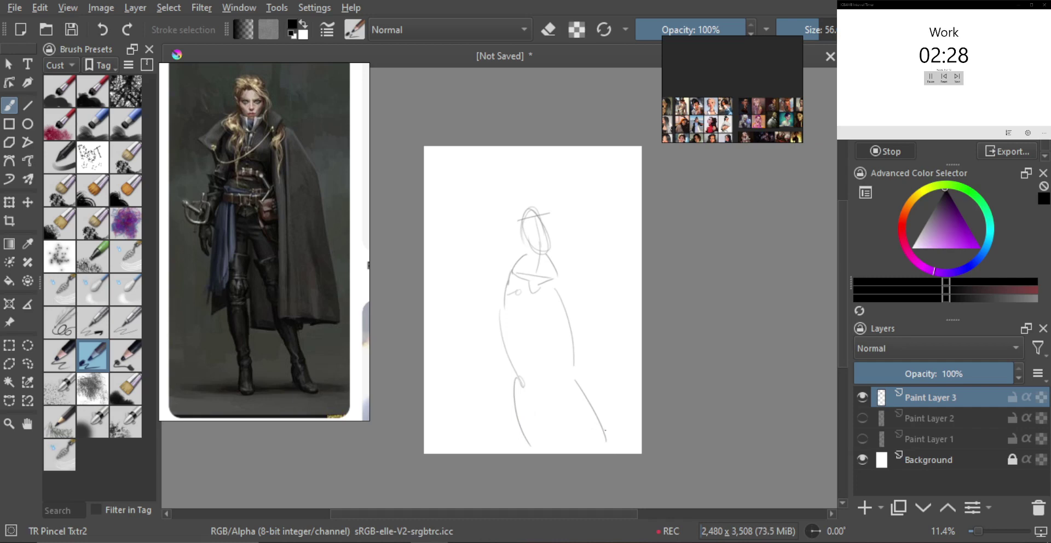
- Refine the supporting leg's outer contour and sketch triangular feet at both ankles, undoing unwanted strokes
{"action": "left_click_drag", "start_coordinate": [500, 308], "coordinate": [540, 445]}
{"action": "key", "text": "ctrl+z"}
{"action": "mouse_move", "coordinate": [604, 433]}
{"action": "left_mouse_down"}
{"action": "mouse_move", "coordinate": [589, 445]}
{"action": "mouse_move", "coordinate": [531, 439]}
{"action": "mouse_move", "coordinate": [525, 452]}
{"action": "mouse_move", "coordinate": [614, 447]}
{"action": "mouse_move", "coordinate": [605, 450]}
{"action": "left_mouse_up"}
{"action": "key", "text": "ctrl+z"}
{"action": "key", "text": "ctrl+z"}
{"action": "key", "text": "ctrl+z"}
{"action": "key", "text": "ctrl+z"}
{"action": "left_click_drag", "start_coordinate": [603, 452], "coordinate": [620, 449]}
{"action": "key", "text": "ctrl+z"}
{"action": "key", "text": "ctrl+z"}
{"action": "key", "text": "ctrl+z"}
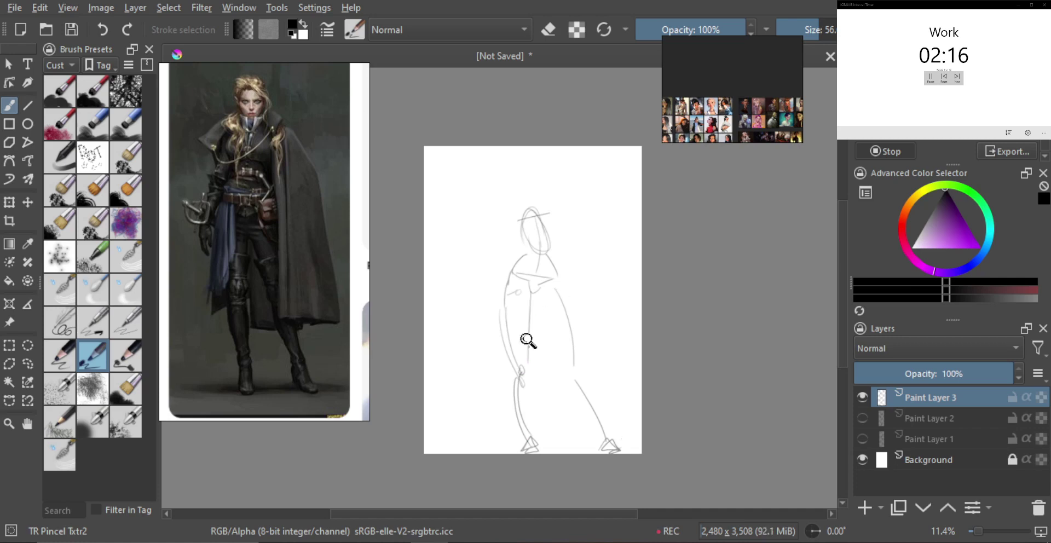
- Sketch the inner thigh contours from the crotch and close the outstretched leg at the knee and shin
{"action": "left_click_drag", "start_coordinate": [532, 298], "coordinate": [529, 367]}
{"action": "left_click_drag", "start_coordinate": [532, 300], "coordinate": [559, 358]}
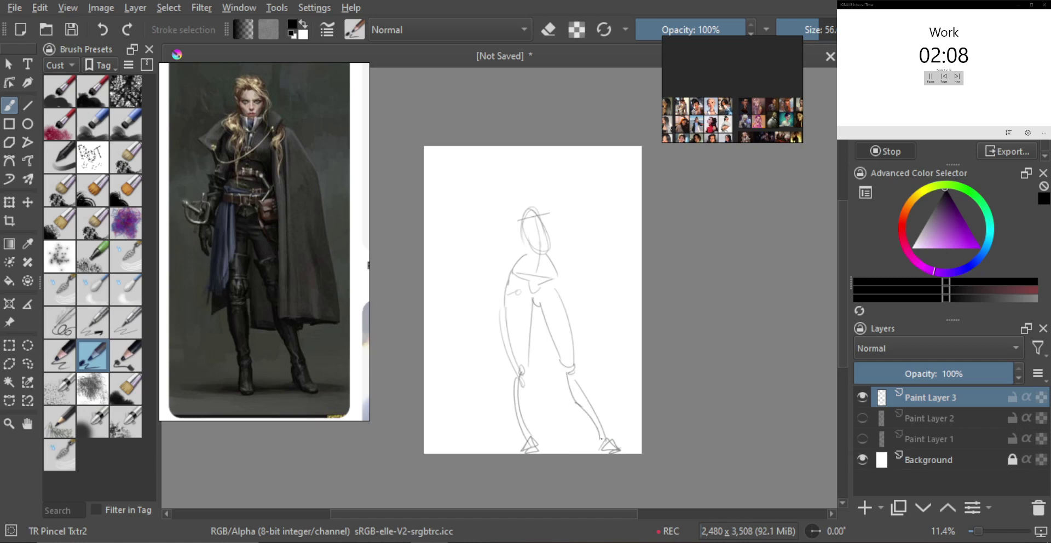
{"action": "key", "text": "ctrl+z"}
- Sketch the supporting leg's inner knee and calf contour down to the foot and check it in a mirrored view
{"action": "left_click_drag", "start_coordinate": [524, 362], "coordinate": [531, 394]}
{"action": "left_click_drag", "start_coordinate": [531, 393], "coordinate": [536, 446]}
{"action": "key", "text": "ctrl+z"}
{"action": "left_click_drag", "start_coordinate": [531, 392], "coordinate": [535, 447]}
{"action": "key", "text": "m"}
{"action": "key", "text": "m"}
- Scale the figure sketch down uniformly to about three quarters of its size
{"action": "key", "text": "ctrl+t"}
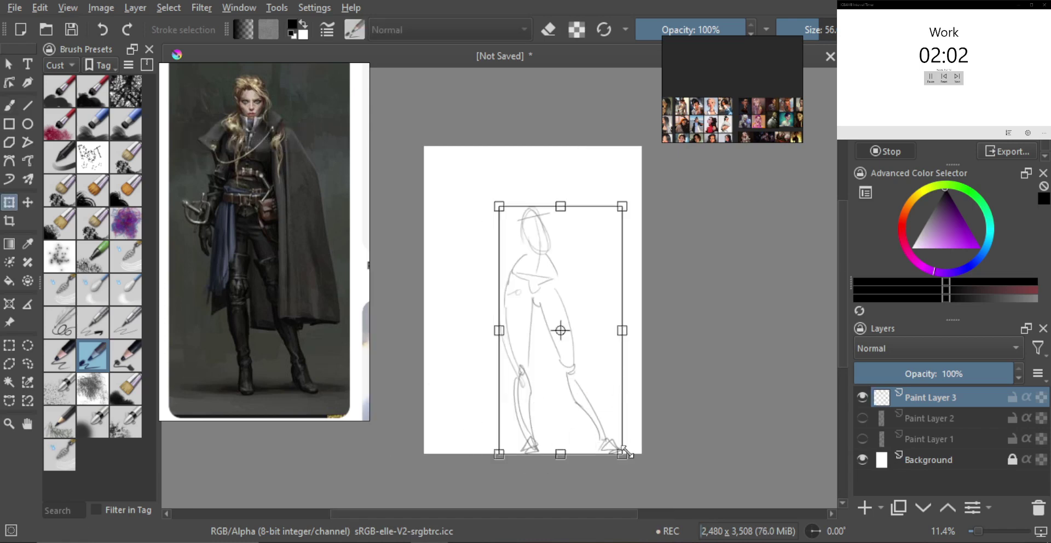
{"action": "mouse_move", "coordinate": [624, 451]}
{"action": "left_mouse_down"}
{"action": "mouse_move", "coordinate": [599, 437]}
{"action": "mouse_move", "coordinate": [596, 408]}
{"action": "left_mouse_up"}
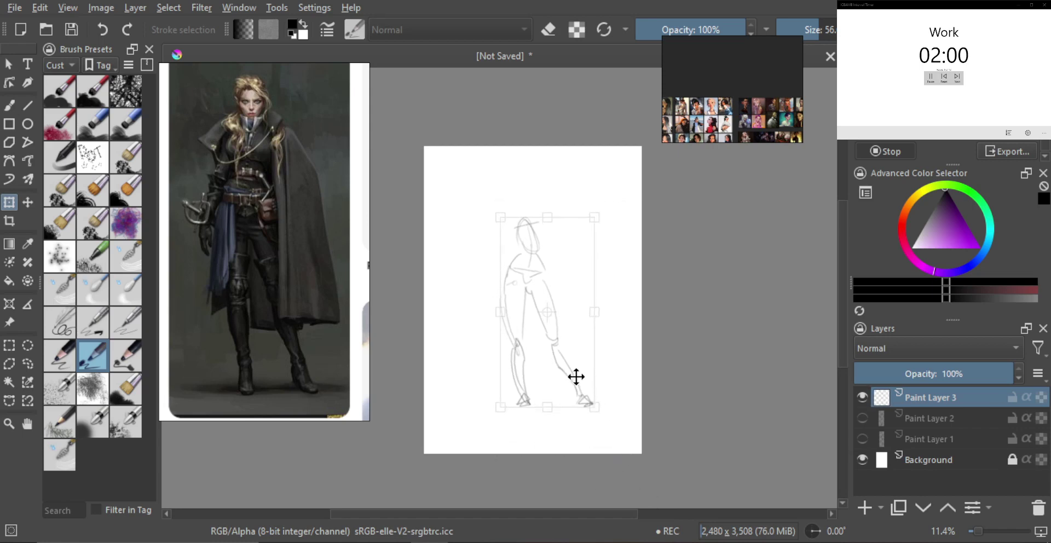
{"action": "key", "text": "Return"}
{"action": "key", "text": "b"}
{"action": "scroll", "coordinate": [537, 205], "scroll_direction": "up", "scroll_amount": 1}
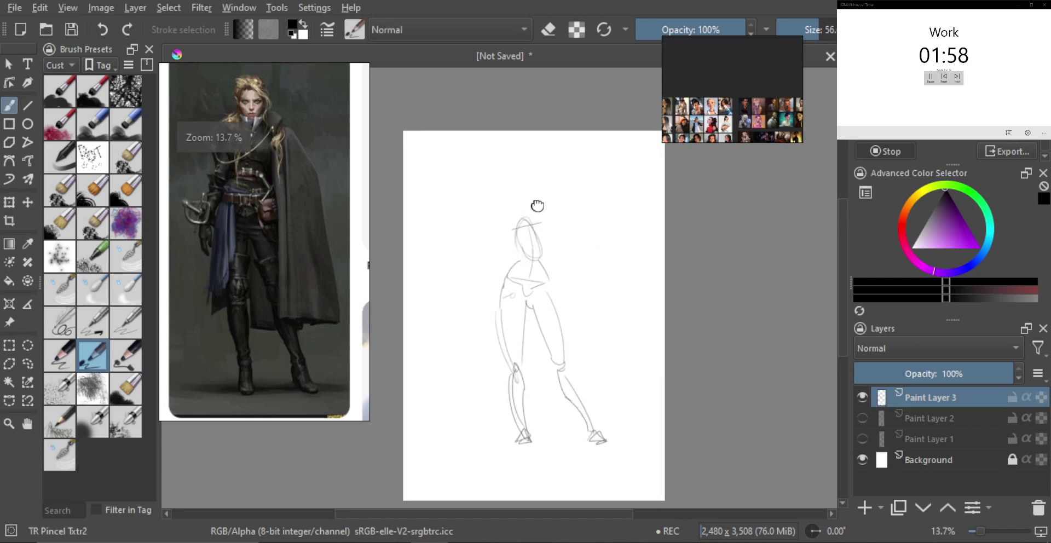
{"action": "scroll", "coordinate": [537, 205], "scroll_direction": "up", "scroll_amount": 1}
{"action": "left_click_drag", "start_coordinate": [512, 249], "coordinate": [526, 279]}
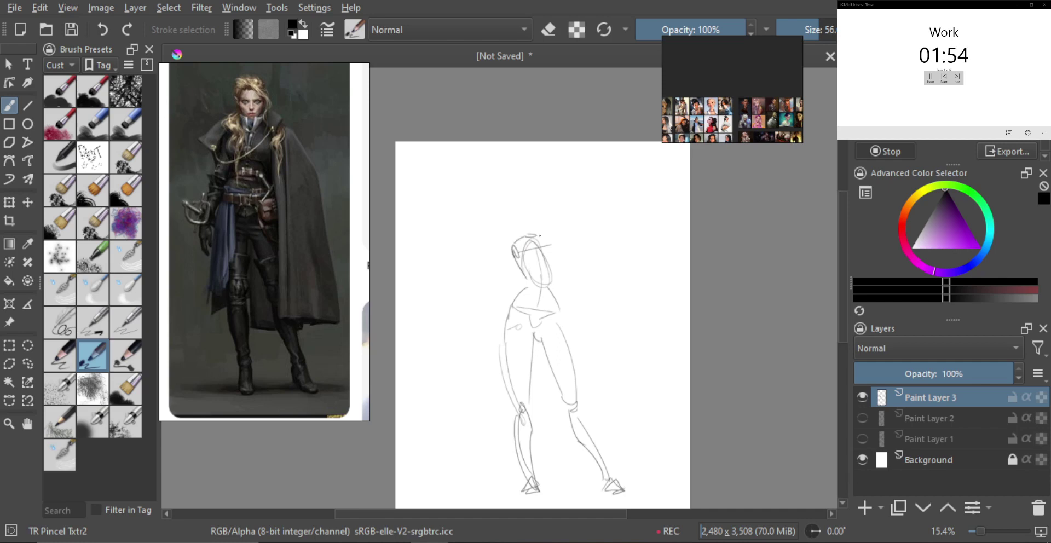
{"action": "mouse_move", "coordinate": [528, 234]}
{"action": "left_mouse_down"}
{"action": "mouse_move", "coordinate": [555, 280]}
{"action": "mouse_move", "coordinate": [531, 281]}
{"action": "mouse_move", "coordinate": [554, 285]}
{"action": "mouse_move", "coordinate": [546, 325]}
{"action": "left_mouse_up"}
{"action": "key", "text": "ctrl+z"}
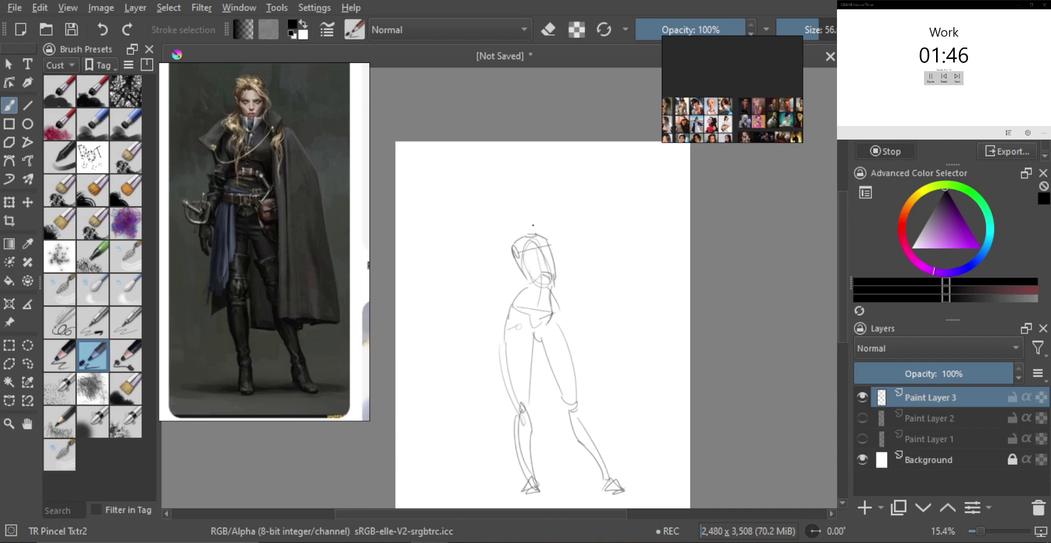
{"action": "key", "text": "ctrl+z"}
{"action": "key", "text": "ctrl+z"}
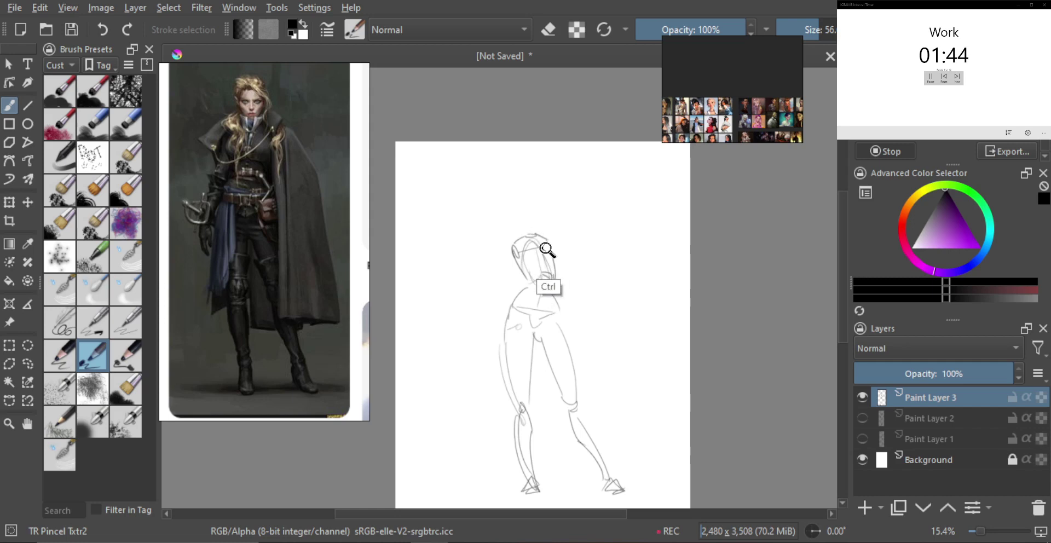
{"action": "key", "text": "ctrl+z"}
{"action": "key", "text": "ctrl+z"}
{"action": "key", "text": "ctrl+z"}
{"action": "key", "text": "ctrl+z"}
{"action": "key", "text": "ctrl+z"}
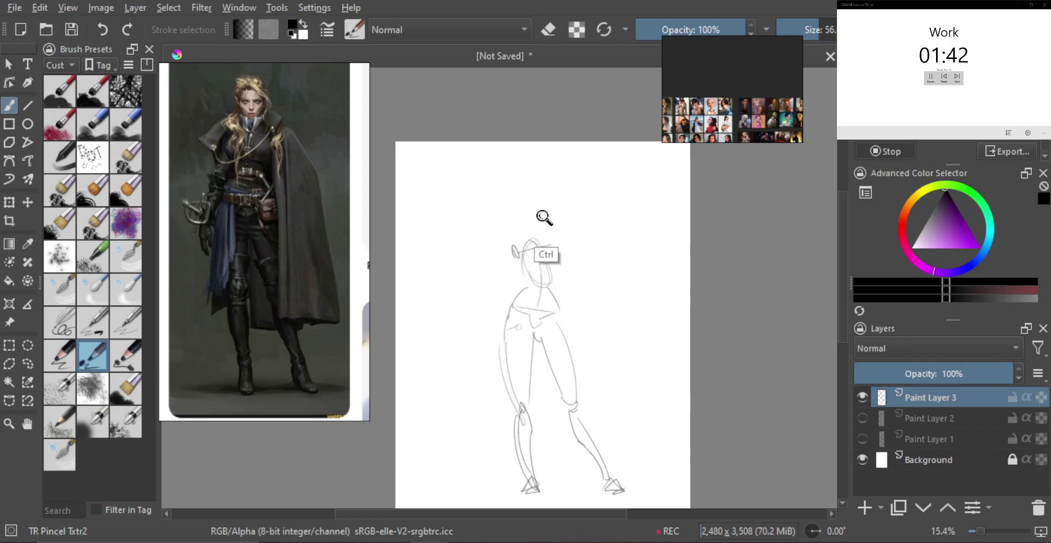
- Sketch the torso's sides, bust, neck and shoulder line, plus the upper arm on the cloaked side, undoing unwanted strokes
{"action": "mouse_move", "coordinate": [551, 247]}
{"action": "left_mouse_down"}
{"action": "mouse_move", "coordinate": [555, 282]}
{"action": "mouse_move", "coordinate": [530, 291]}
{"action": "left_mouse_up"}
{"action": "key", "text": "ctrl+z"}
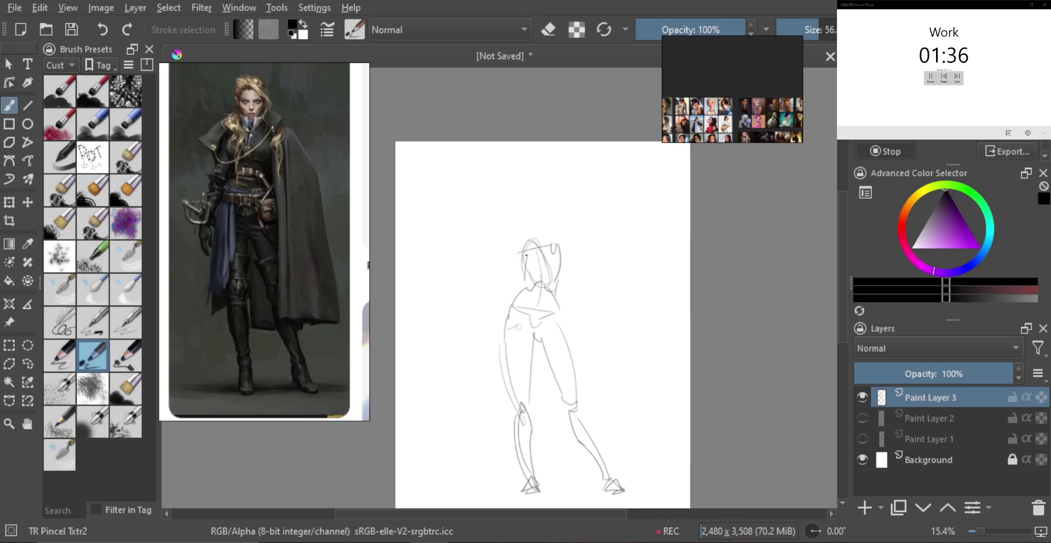
{"action": "left_click_drag", "start_coordinate": [522, 257], "coordinate": [533, 278]}
{"action": "mouse_move", "coordinate": [536, 229]}
{"action": "left_mouse_down"}
{"action": "mouse_move", "coordinate": [530, 248]}
{"action": "mouse_move", "coordinate": [546, 244]}
{"action": "mouse_move", "coordinate": [542, 220]}
{"action": "mouse_move", "coordinate": [579, 296]}
{"action": "left_mouse_up"}
{"action": "key", "text": "ctrl+z"}
{"action": "key", "text": "ctrl+z"}
{"action": "key", "text": "ctrl+z"}
{"action": "key", "text": "ctrl+z"}
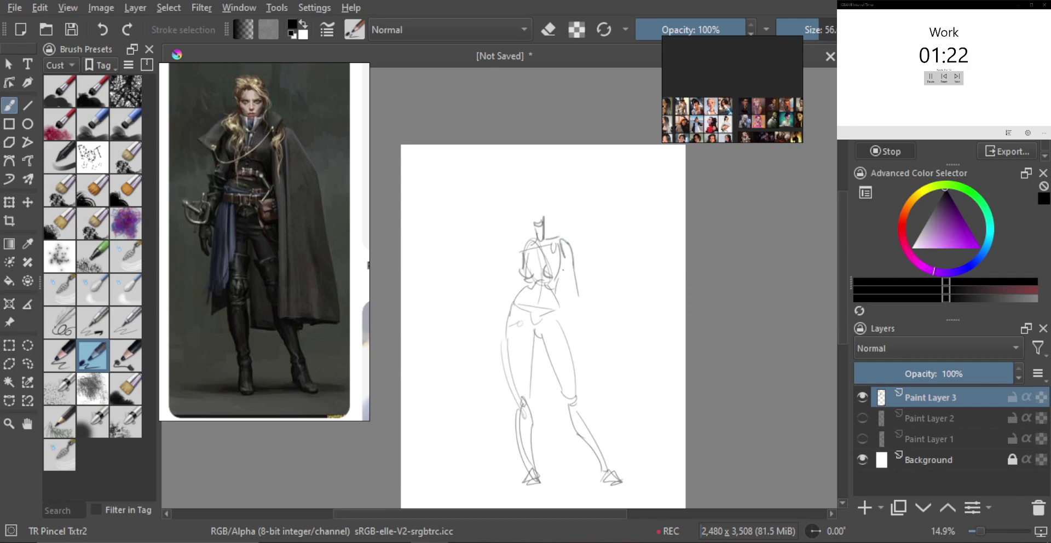
- Sketch the bent forearm reaching across the waist and the opposite arm hanging down to the wrist
{"action": "mouse_move", "coordinate": [562, 252]}
{"action": "left_mouse_down"}
{"action": "mouse_move", "coordinate": [578, 297]}
{"action": "mouse_move", "coordinate": [549, 305]}
{"action": "left_mouse_up"}
{"action": "left_click_drag", "start_coordinate": [523, 246], "coordinate": [493, 355]}
{"action": "key", "text": "ctrl+z"}
{"action": "left_click_drag", "start_coordinate": [513, 300], "coordinate": [496, 353]}
{"action": "left_click_drag", "start_coordinate": [520, 280], "coordinate": [498, 347]}
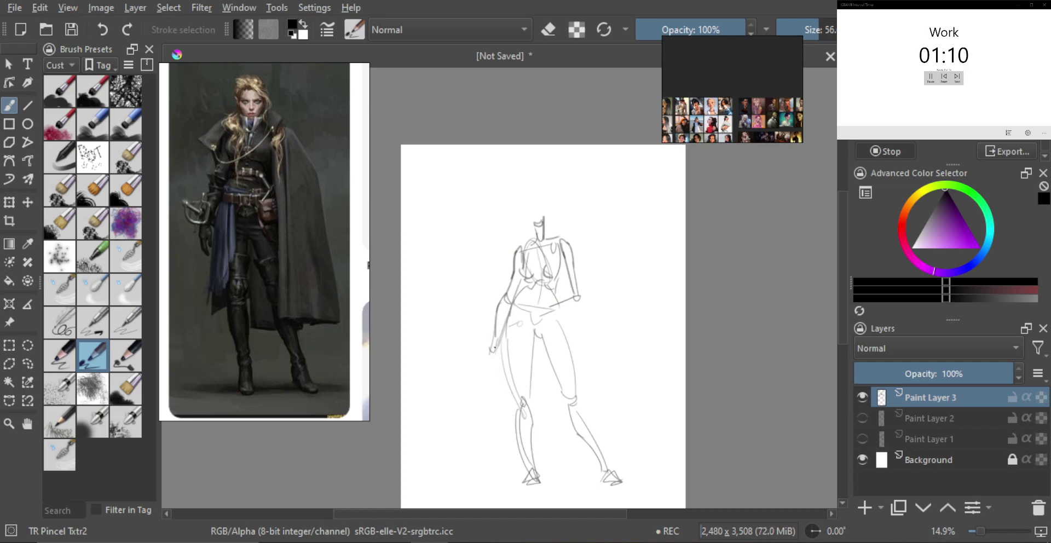
- Sketch both hands, undoing unwanted strokes and checking the figure in a mirrored view
{"action": "left_click_drag", "start_coordinate": [494, 344], "coordinate": [499, 361]}
{"action": "key", "text": "ctrl+z"}
{"action": "key", "text": "ctrl+z"}
{"action": "key", "text": "m"}
{"action": "key", "text": "m"}
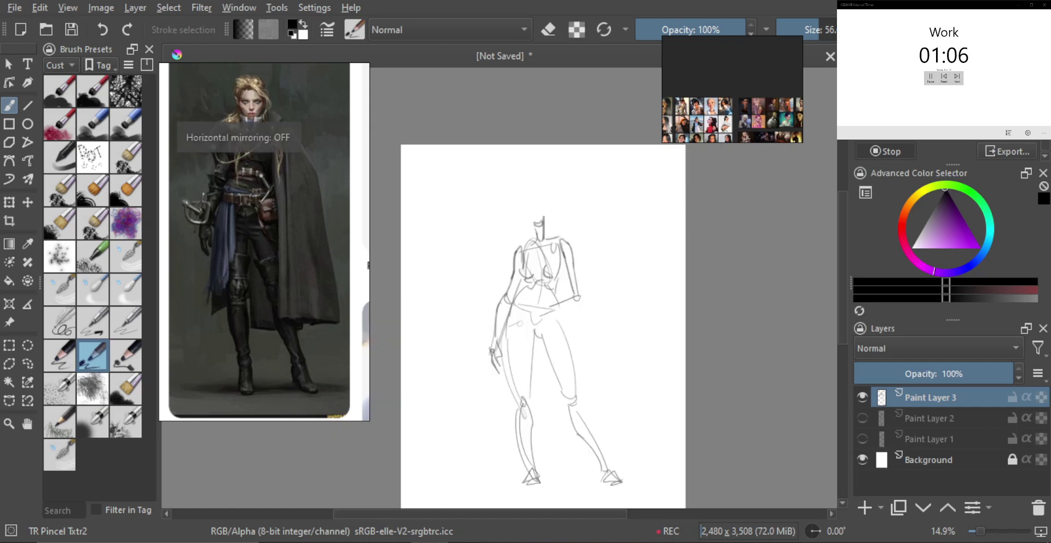
{"action": "left_click_drag", "start_coordinate": [549, 309], "coordinate": [551, 340]}
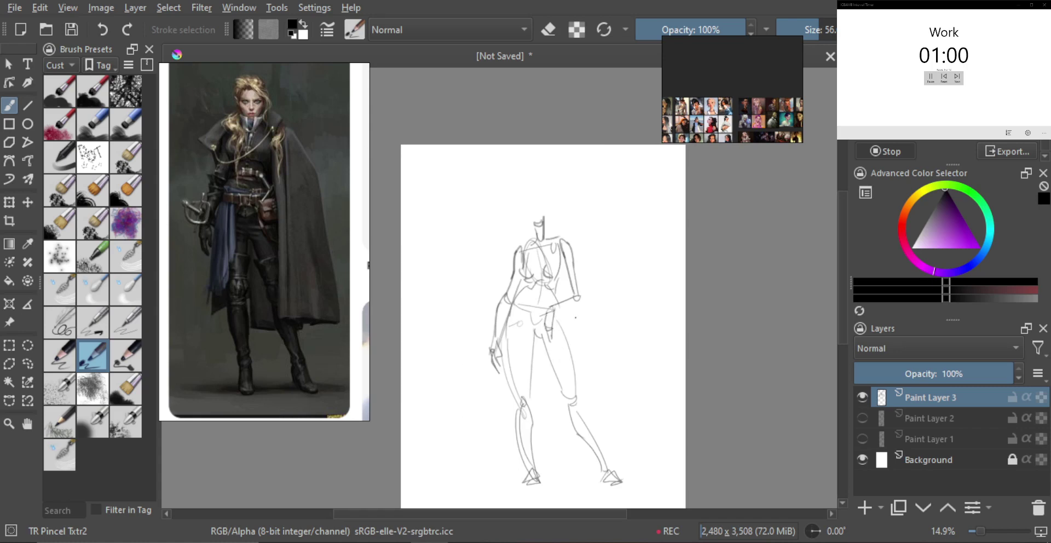
- Sketch the narrow head oval and the cloak's pointed collar flaps over the shoulders
{"action": "left_click_drag", "start_coordinate": [560, 259], "coordinate": [566, 275]}
{"action": "left_click_drag", "start_coordinate": [548, 236], "coordinate": [554, 227]}
{"action": "mouse_move", "coordinate": [507, 255]}
{"action": "left_mouse_down"}
{"action": "mouse_move", "coordinate": [534, 207]}
{"action": "mouse_move", "coordinate": [551, 208]}
{"action": "mouse_move", "coordinate": [536, 194]}
{"action": "mouse_move", "coordinate": [558, 250]}
{"action": "left_mouse_up"}
{"action": "scroll", "coordinate": [533, 247], "scroll_direction": "up", "scroll_amount": 2}
{"action": "key", "text": "ctrl+z"}
{"action": "scroll", "coordinate": [561, 252], "scroll_direction": "down", "scroll_amount": 1}
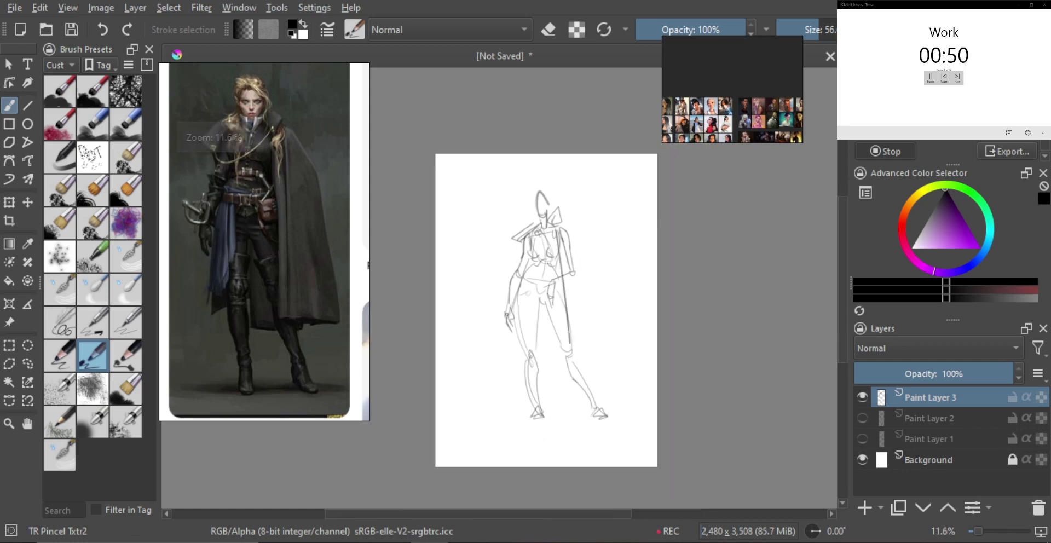
- Sketch the cloak's front edge from the shoulder to the knee and try its outer shoulder slope
{"action": "mouse_move", "coordinate": [558, 230]}
{"action": "left_mouse_down"}
{"action": "mouse_move", "coordinate": [562, 346]}
{"action": "mouse_move", "coordinate": [575, 359]}
{"action": "left_mouse_up"}
{"action": "left_click_drag", "start_coordinate": [559, 232], "coordinate": [571, 354]}
{"action": "key", "text": "ctrl+z"}
{"action": "left_click_drag", "start_coordinate": [563, 225], "coordinate": [584, 256]}
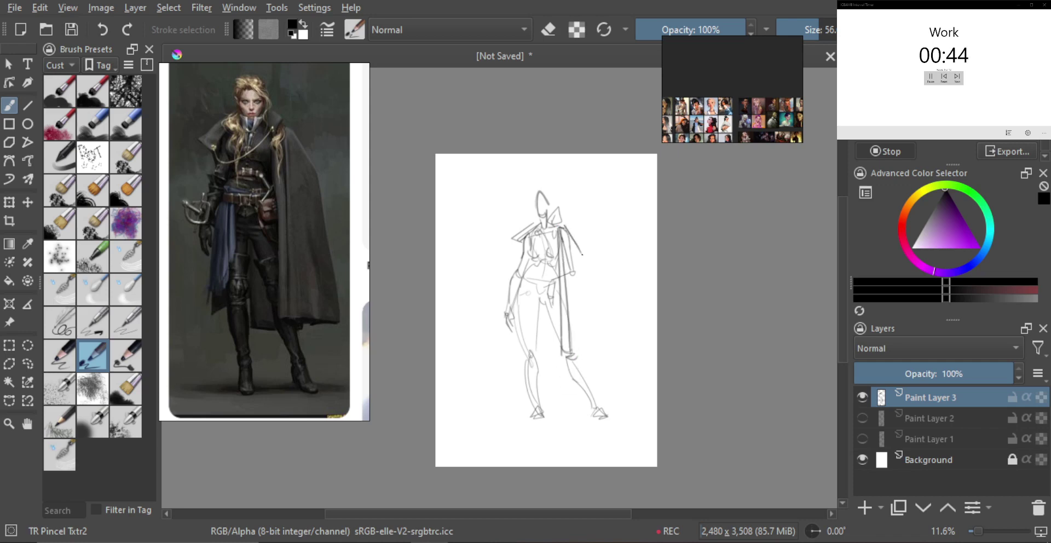
{"action": "key", "text": "ctrl+z"}
{"action": "left_click_drag", "start_coordinate": [560, 222], "coordinate": [591, 262]}
{"action": "key", "text": "ctrl+z"}
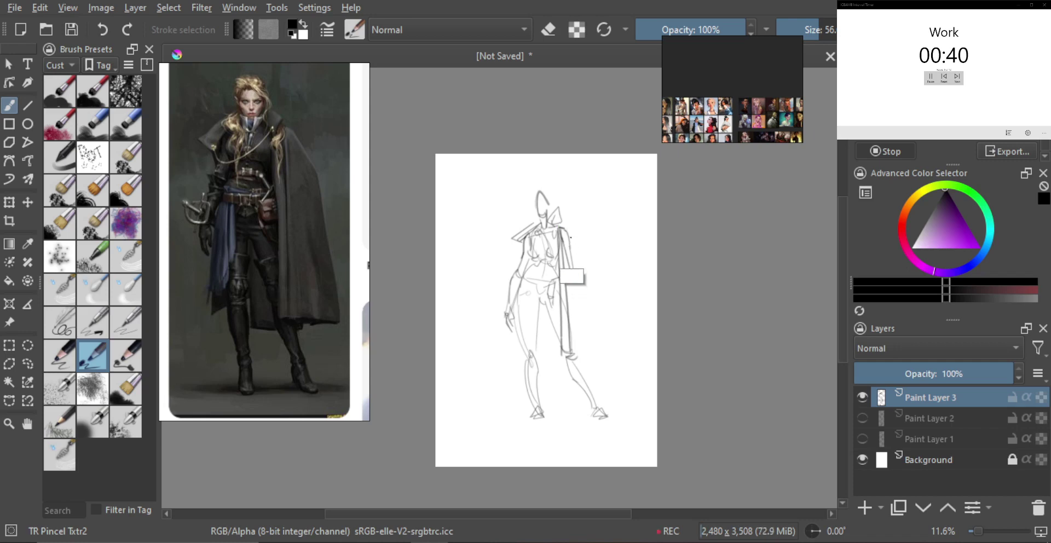
- Sketch the cloak's outer edge from shoulder to hem and its lower hem lines around the knees
{"action": "mouse_move", "coordinate": [565, 225]}
{"action": "left_mouse_down"}
{"action": "mouse_move", "coordinate": [586, 267]}
{"action": "mouse_move", "coordinate": [591, 319]}
{"action": "left_mouse_up"}
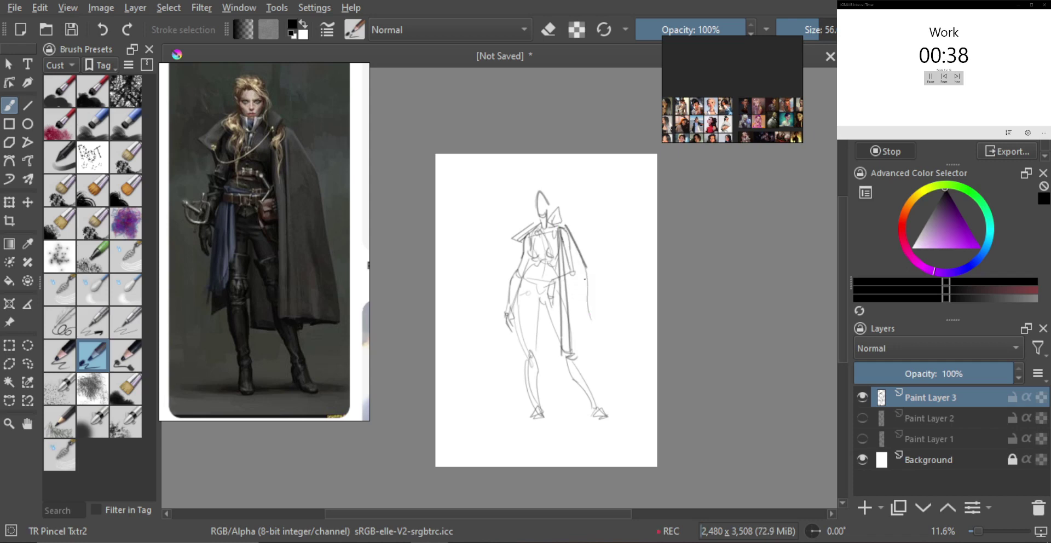
{"action": "mouse_move", "coordinate": [585, 276]}
{"action": "left_mouse_down"}
{"action": "mouse_move", "coordinate": [610, 380]}
{"action": "mouse_move", "coordinate": [597, 359]}
{"action": "left_mouse_up"}
{"action": "key", "text": "ctrl+z"}
{"action": "mouse_move", "coordinate": [540, 316]}
{"action": "left_mouse_down"}
{"action": "mouse_move", "coordinate": [548, 368]}
{"action": "mouse_move", "coordinate": [563, 366]}
{"action": "left_mouse_up"}
{"action": "left_click_drag", "start_coordinate": [563, 365], "coordinate": [549, 371]}
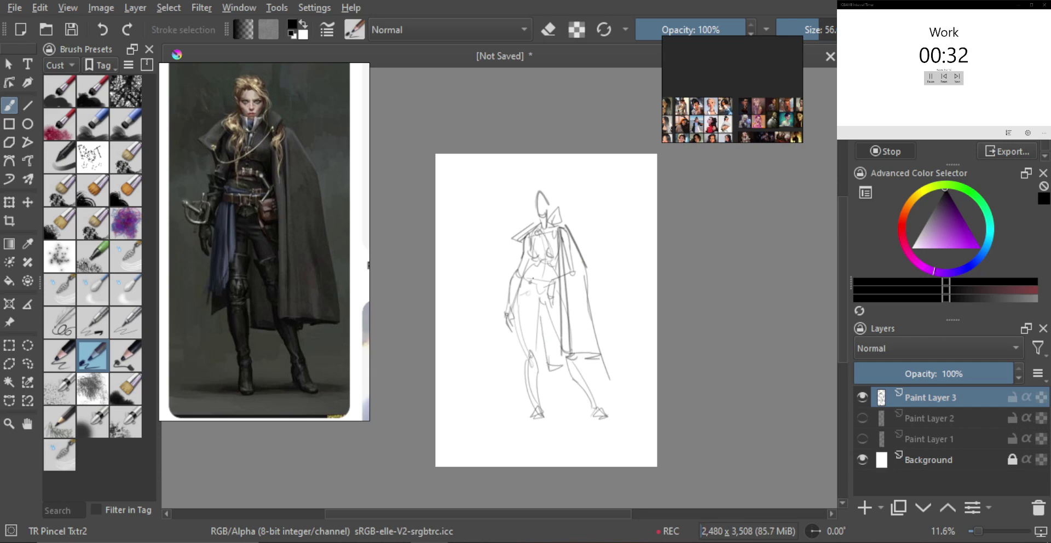
- Sketch the sash hanging from the hip, the waist belt and the lines below the bust
{"action": "left_click_drag", "start_coordinate": [531, 278], "coordinate": [520, 348]}
{"action": "mouse_move", "coordinate": [525, 276]}
{"action": "left_mouse_down"}
{"action": "mouse_move", "coordinate": [518, 358]}
{"action": "mouse_move", "coordinate": [529, 290]}
{"action": "mouse_move", "coordinate": [565, 287]}
{"action": "left_mouse_up"}
{"action": "mouse_move", "coordinate": [528, 288]}
{"action": "left_mouse_down"}
{"action": "mouse_move", "coordinate": [562, 292]}
{"action": "mouse_move", "coordinate": [559, 251]}
{"action": "mouse_move", "coordinate": [563, 268]}
{"action": "mouse_move", "coordinate": [533, 243]}
{"action": "mouse_move", "coordinate": [528, 256]}
{"action": "mouse_move", "coordinate": [564, 254]}
{"action": "left_mouse_up"}
- Sketch the hair around the face and long wavy strands falling over the chest
{"action": "mouse_move", "coordinate": [548, 207]}
{"action": "left_mouse_down"}
{"action": "mouse_move", "coordinate": [541, 234]}
{"action": "mouse_move", "coordinate": [540, 194]}
{"action": "mouse_move", "coordinate": [531, 194]}
{"action": "mouse_move", "coordinate": [544, 193]}
{"action": "left_mouse_up"}
{"action": "left_click_drag", "start_coordinate": [546, 183], "coordinate": [558, 192]}
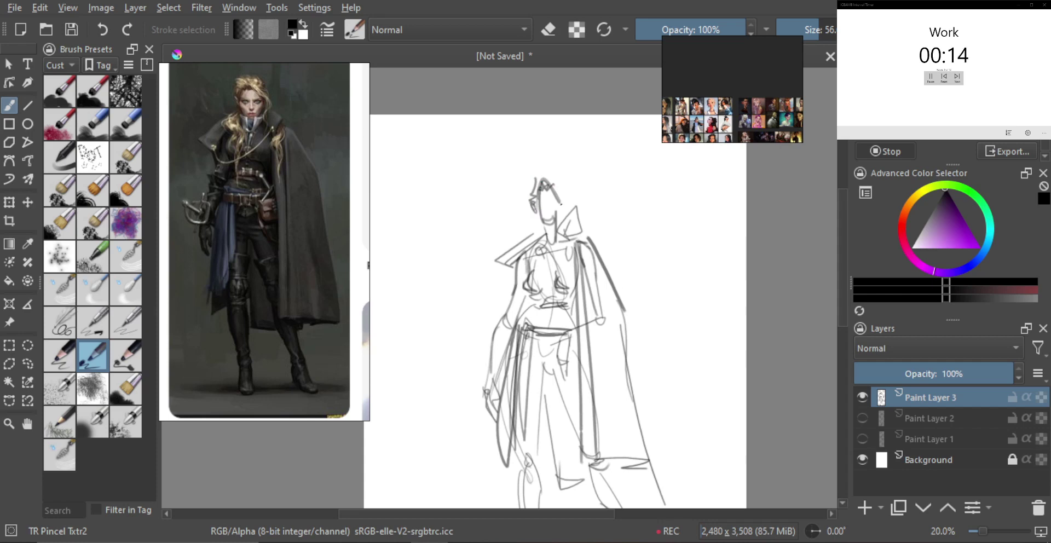
{"action": "mouse_move", "coordinate": [549, 185]}
{"action": "left_mouse_down"}
{"action": "mouse_move", "coordinate": [564, 204]}
{"action": "mouse_move", "coordinate": [557, 224]}
{"action": "left_mouse_up"}
{"action": "mouse_move", "coordinate": [535, 179]}
{"action": "left_mouse_down"}
{"action": "mouse_move", "coordinate": [567, 196]}
{"action": "mouse_move", "coordinate": [569, 222]}
{"action": "mouse_move", "coordinate": [534, 250]}
{"action": "mouse_move", "coordinate": [546, 285]}
{"action": "left_mouse_up"}
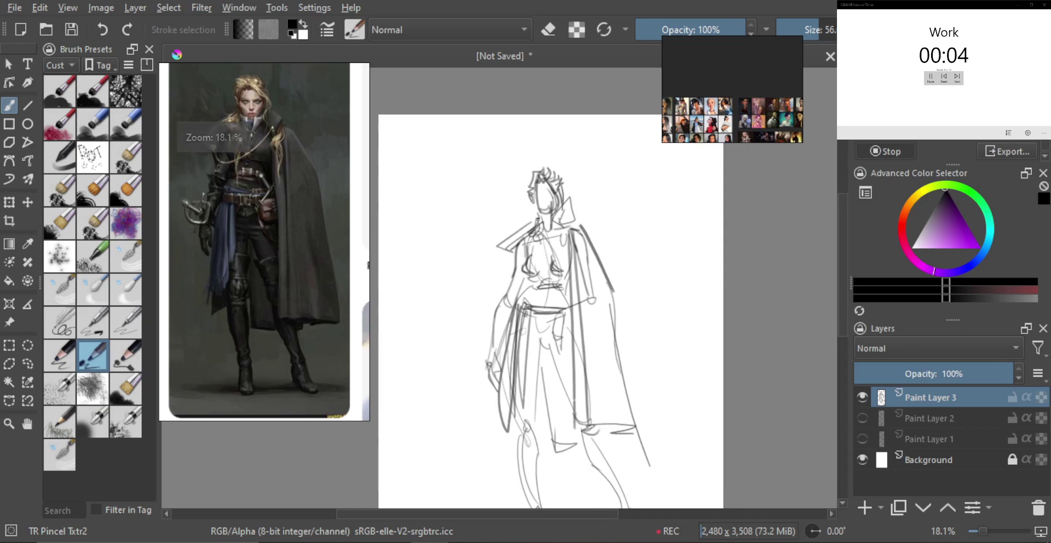
{"action": "mouse_move", "coordinate": [537, 222]}
{"action": "left_mouse_down"}
{"action": "mouse_move", "coordinate": [523, 245]}
{"action": "mouse_move", "coordinate": [532, 264]}
{"action": "left_mouse_up"}
{"action": "left_click_drag", "start_coordinate": [541, 226], "coordinate": [548, 265]}
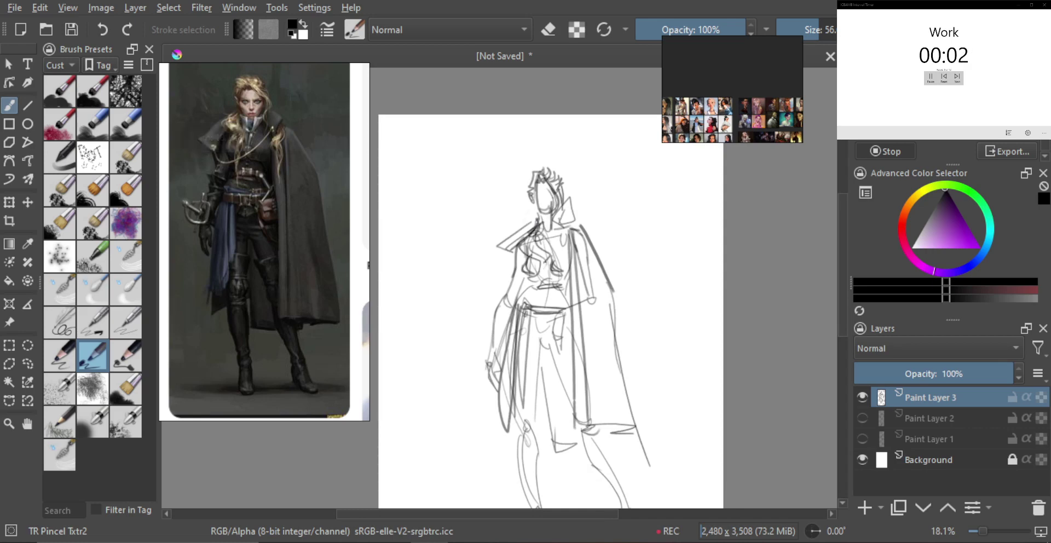
- Hide the finished cloaked figure's layer and add a new paint layer
{"action": "scroll", "coordinate": [541, 268], "scroll_direction": "down", "scroll_amount": 2}
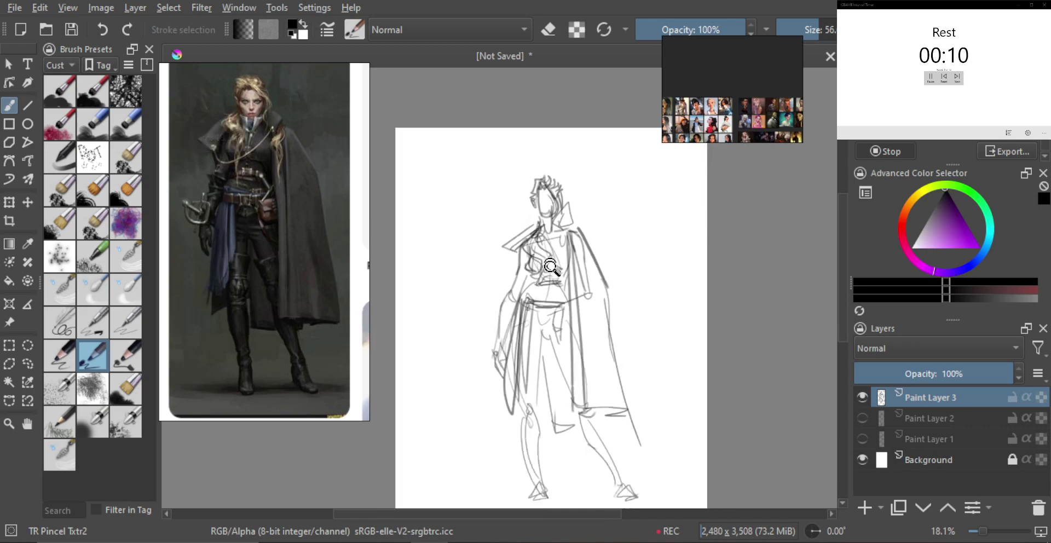
{"action": "left_click", "coordinate": [862, 397]}
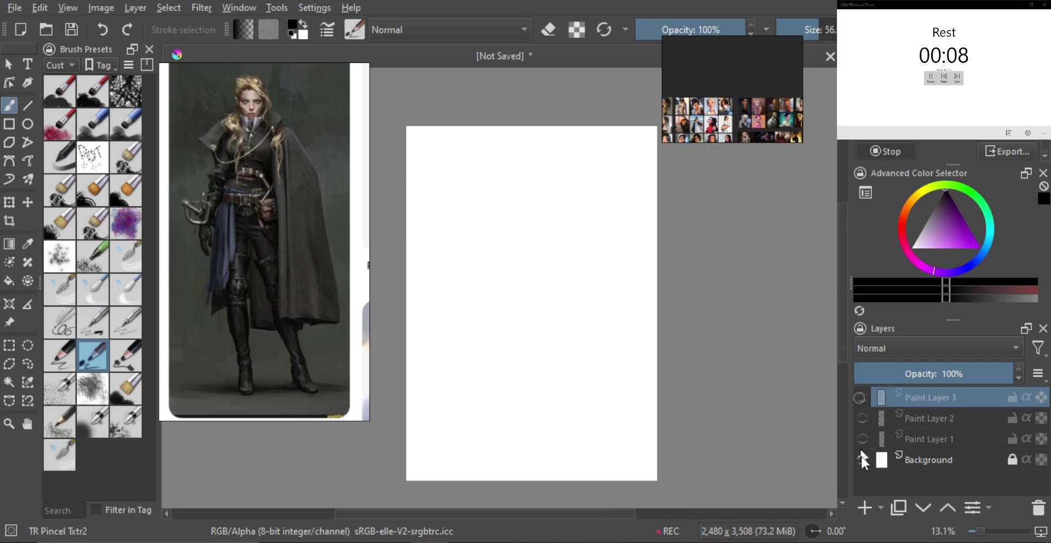
{"action": "left_click", "coordinate": [860, 507]}
- Bring the reference of the standing woman in the red coat into close view
{"action": "scroll", "coordinate": [329, 311], "scroll_direction": "down", "scroll_amount": 10}
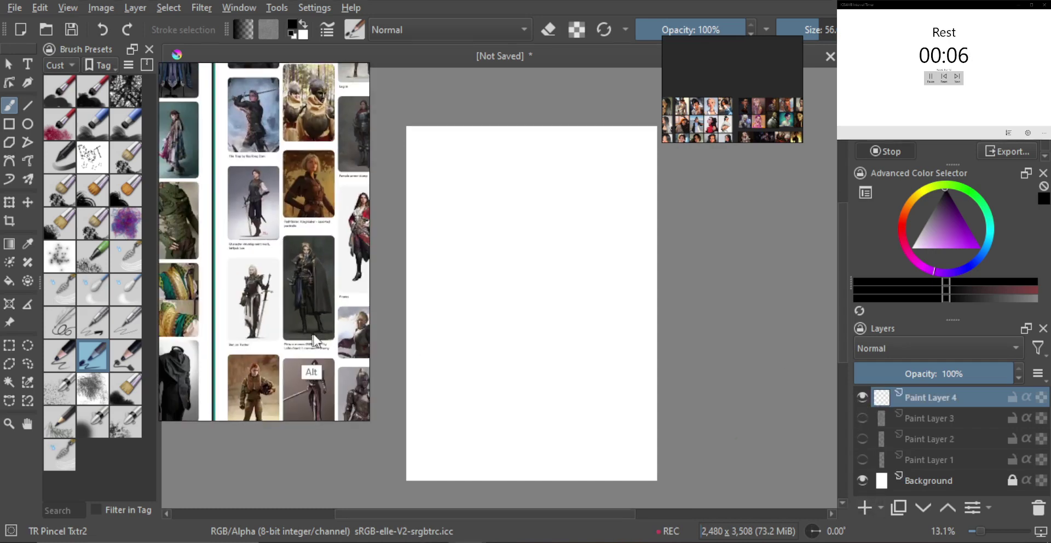
{"action": "left_click_drag", "start_coordinate": [258, 324], "coordinate": [252, 378]}
{"action": "left_click_drag", "start_coordinate": [276, 194], "coordinate": [291, 245]}
{"action": "scroll", "coordinate": [286, 239], "scroll_direction": "up", "scroll_amount": 1}
{"action": "scroll", "coordinate": [293, 241], "scroll_direction": "up", "scroll_amount": 1}
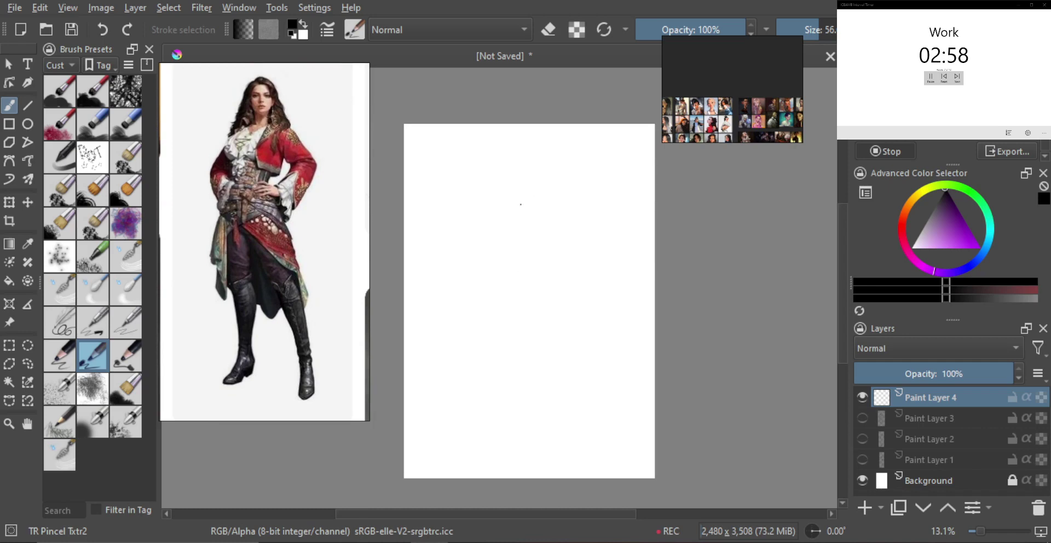
- Sketch the shoulder line, tapering torso sides, abdomen oval and first hip line, undoing unwanted strokes
{"action": "mouse_move", "coordinate": [519, 203]}
{"action": "left_mouse_down"}
{"action": "mouse_move", "coordinate": [558, 194]}
{"action": "mouse_move", "coordinate": [560, 222]}
{"action": "mouse_move", "coordinate": [546, 240]}
{"action": "mouse_move", "coordinate": [517, 245]}
{"action": "mouse_move", "coordinate": [540, 243]}
{"action": "mouse_move", "coordinate": [512, 284]}
{"action": "mouse_move", "coordinate": [545, 266]}
{"action": "mouse_move", "coordinate": [573, 287]}
{"action": "mouse_move", "coordinate": [545, 331]}
{"action": "left_mouse_up"}
{"action": "key", "text": "ctrl+z"}
{"action": "key", "text": "ctrl+z"}
{"action": "key", "text": "ctrl+z"}
{"action": "key", "text": "ctrl+z"}
{"action": "key", "text": "ctrl+z"}
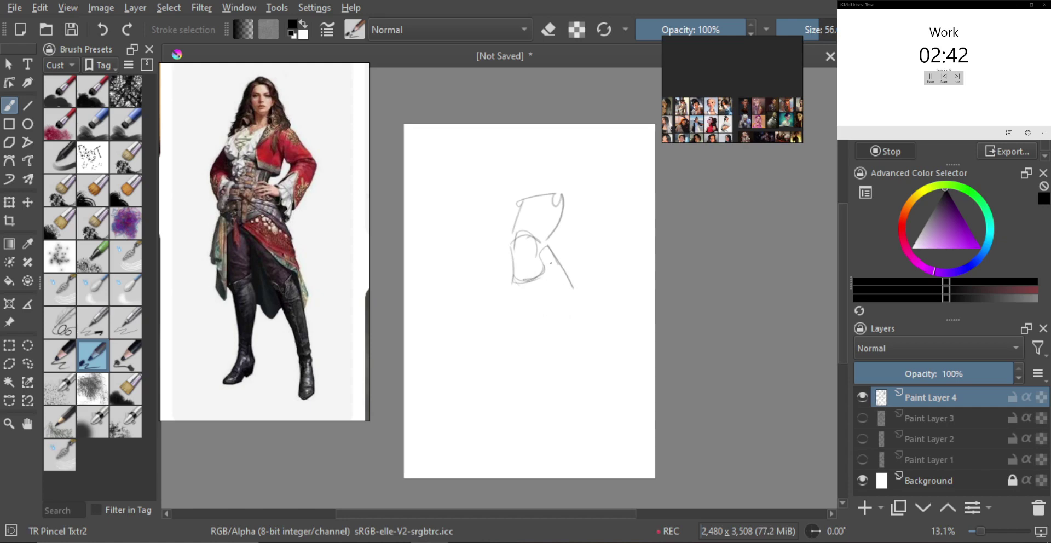
{"action": "mouse_move", "coordinate": [547, 248]}
{"action": "left_mouse_down"}
{"action": "mouse_move", "coordinate": [571, 299]}
{"action": "mouse_move", "coordinate": [541, 332]}
{"action": "left_mouse_up"}
{"action": "key", "text": "ctrl+z"}
{"action": "key", "text": "ctrl+z"}
{"action": "left_click_drag", "start_coordinate": [542, 332], "coordinate": [550, 299]}
{"action": "key", "text": "ctrl+z"}
{"action": "key", "text": "ctrl+z"}
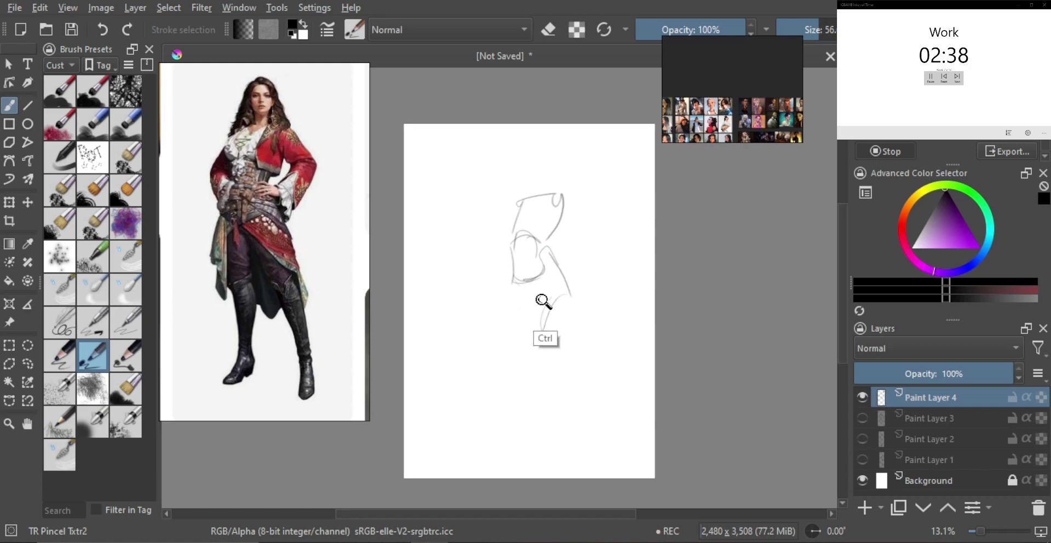
{"action": "key", "text": "ctrl+z"}
- Sketch the outer hip contours and the curved pelvis lines converging at the crotch
{"action": "left_click_drag", "start_coordinate": [546, 249], "coordinate": [567, 300]}
{"action": "left_click_drag", "start_coordinate": [517, 331], "coordinate": [553, 294]}
{"action": "mouse_move", "coordinate": [528, 335]}
{"action": "left_mouse_down"}
{"action": "mouse_move", "coordinate": [542, 306]}
{"action": "mouse_move", "coordinate": [517, 316]}
{"action": "left_mouse_up"}
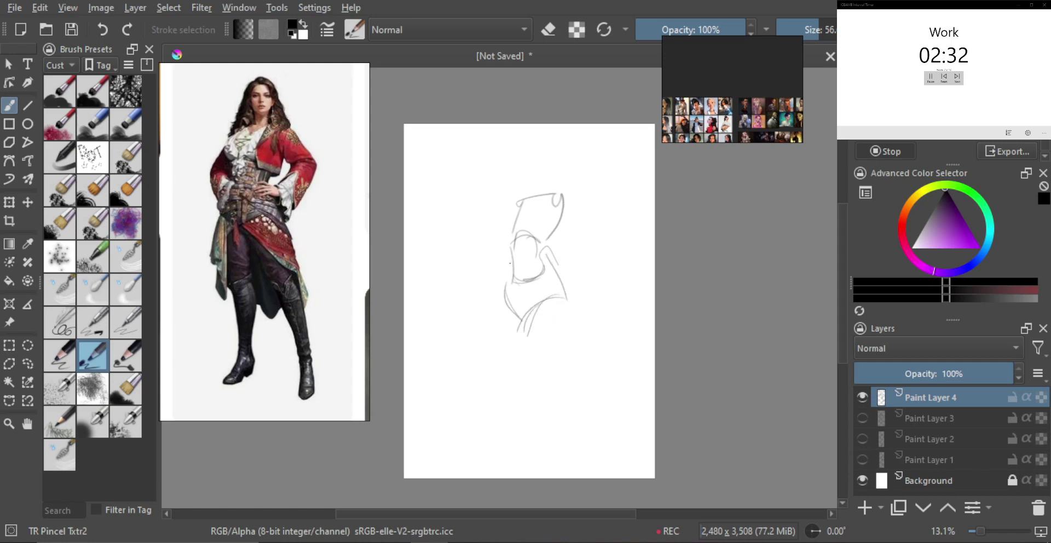
{"action": "mouse_move", "coordinate": [512, 260]}
{"action": "left_mouse_down"}
{"action": "mouse_move", "coordinate": [506, 284]}
{"action": "mouse_move", "coordinate": [538, 323]}
{"action": "left_mouse_up"}
{"action": "key", "text": "ctrl+z"}
- Sketch the neck and the head oval with its ears, and check the figure in a mirrored view
{"action": "left_click_drag", "start_coordinate": [535, 185], "coordinate": [547, 154]}
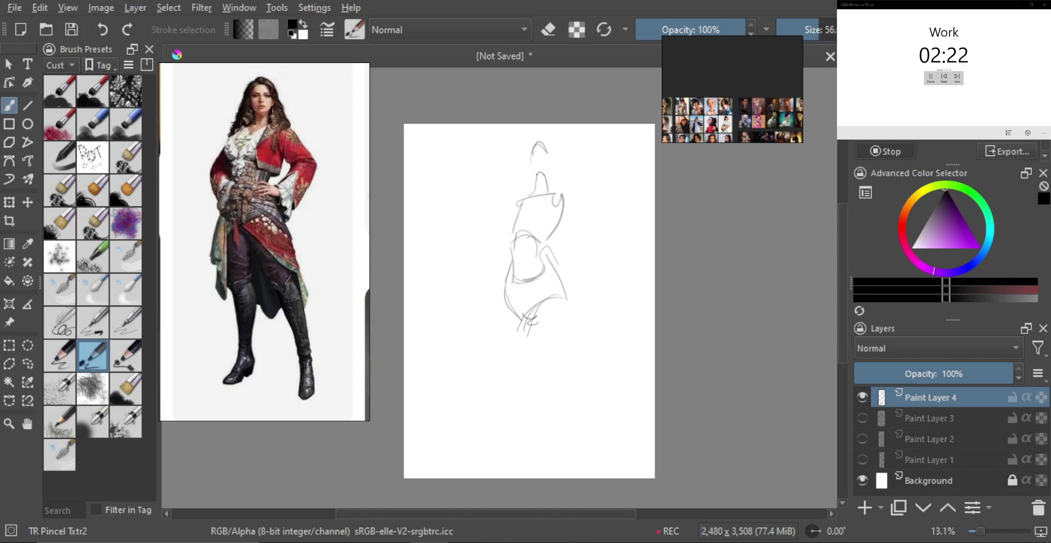
{"action": "left_click_drag", "start_coordinate": [534, 171], "coordinate": [546, 174]}
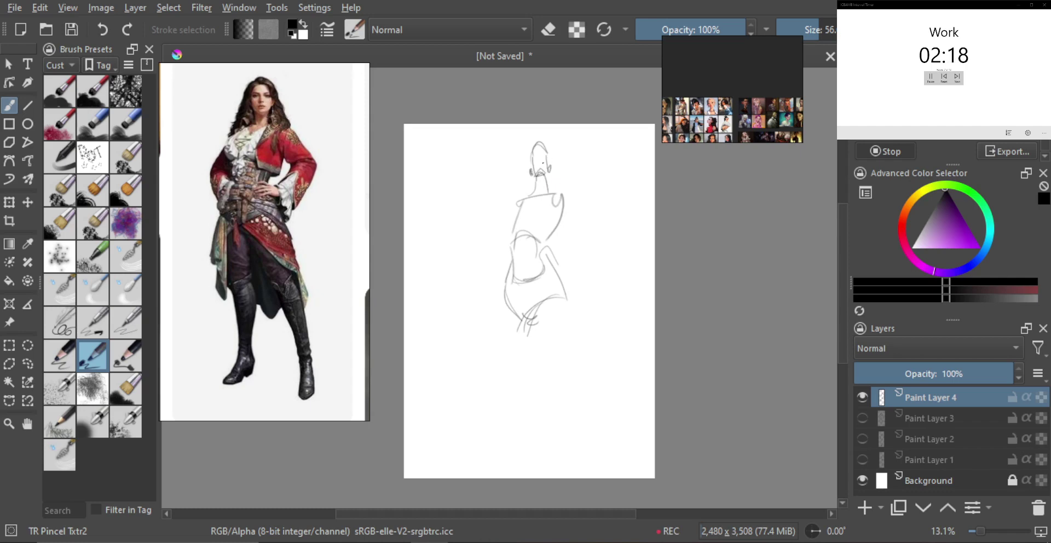
{"action": "scroll", "coordinate": [561, 204], "scroll_direction": "down", "scroll_amount": 1}
{"action": "key", "text": "m"}
{"action": "key", "text": "m"}
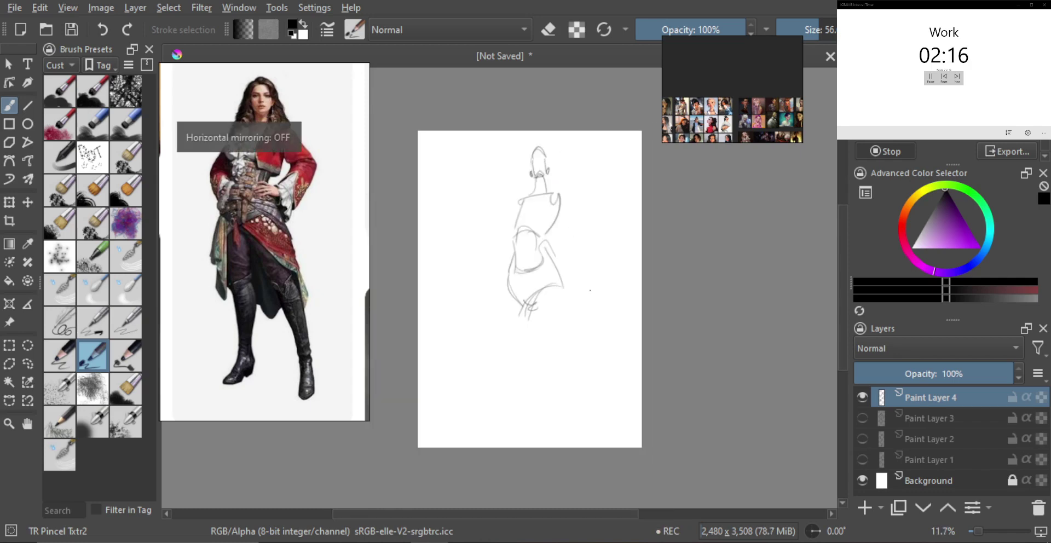
- Scale the upper-body sketch down to about four fifths of its size
{"action": "key", "text": "ctrl+t"}
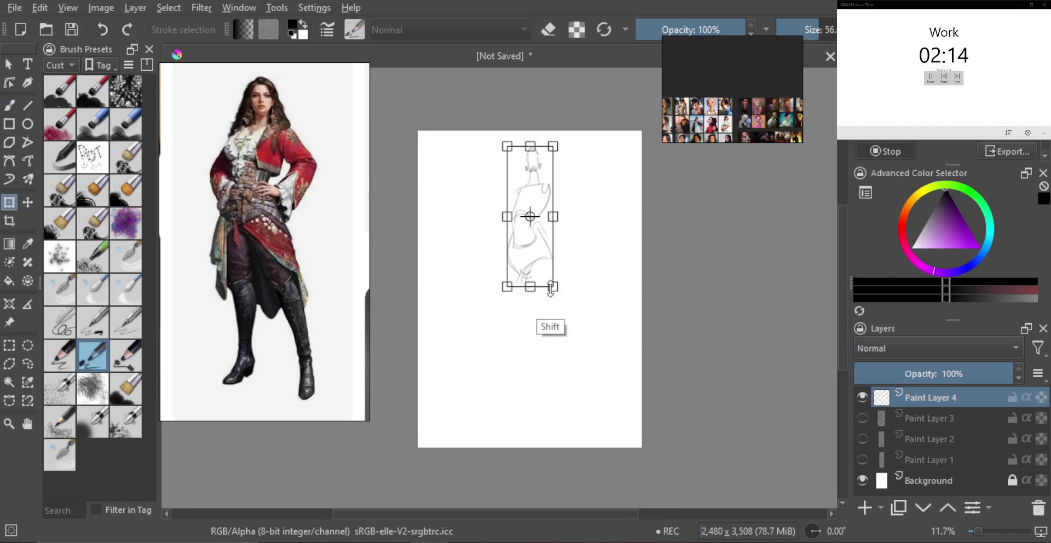
{"action": "key", "text": "Return"}
{"action": "key", "text": "b"}
{"action": "scroll", "coordinate": [554, 207], "scroll_direction": "up", "scroll_amount": 1}
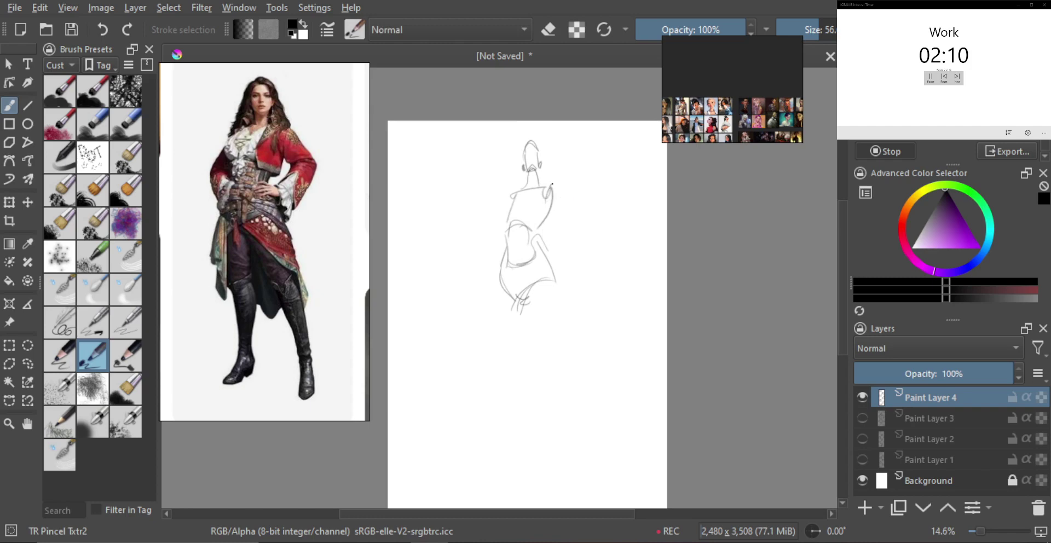
- Sketch the bent arm with its hand on the waist and the opposite arm down to its bent elbow
{"action": "mouse_move", "coordinate": [559, 191]}
{"action": "left_mouse_down"}
{"action": "mouse_move", "coordinate": [567, 230]}
{"action": "mouse_move", "coordinate": [582, 235]}
{"action": "mouse_move", "coordinate": [542, 263]}
{"action": "left_mouse_up"}
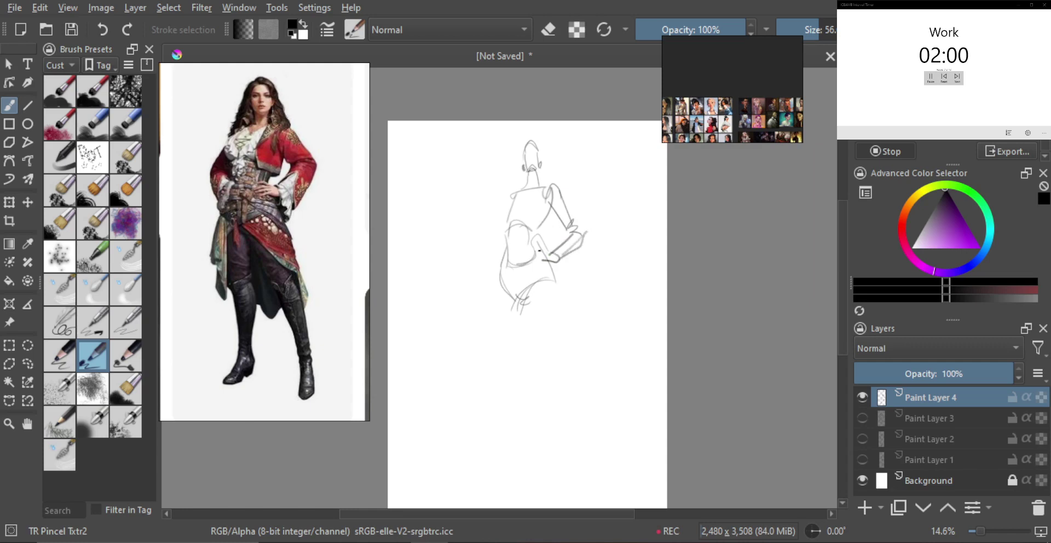
{"action": "mouse_move", "coordinate": [529, 264]}
{"action": "left_mouse_down"}
{"action": "mouse_move", "coordinate": [546, 259]}
{"action": "mouse_move", "coordinate": [536, 248]}
{"action": "left_mouse_up"}
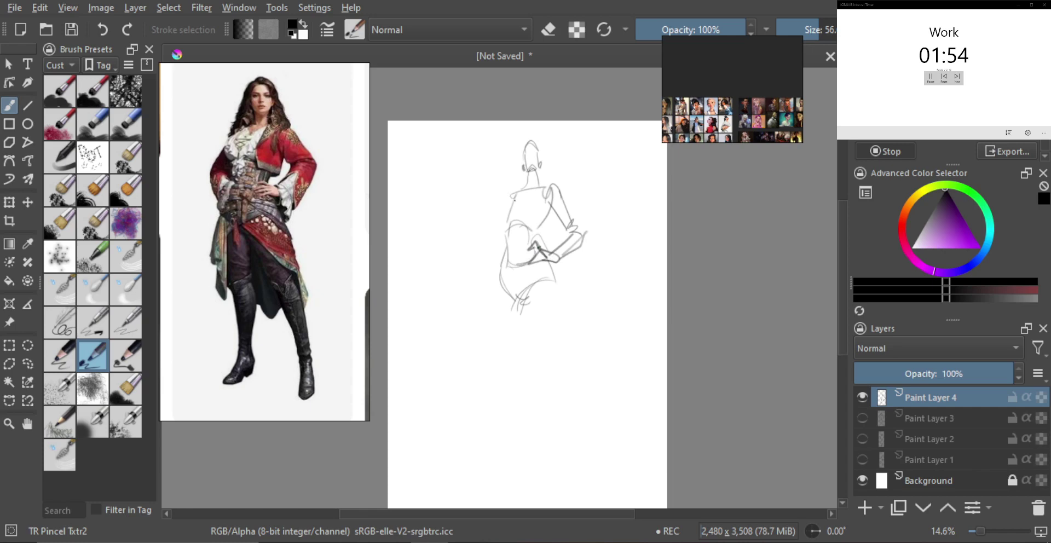
{"action": "left_click_drag", "start_coordinate": [512, 189], "coordinate": [503, 216]}
{"action": "left_click_drag", "start_coordinate": [489, 252], "coordinate": [499, 275]}
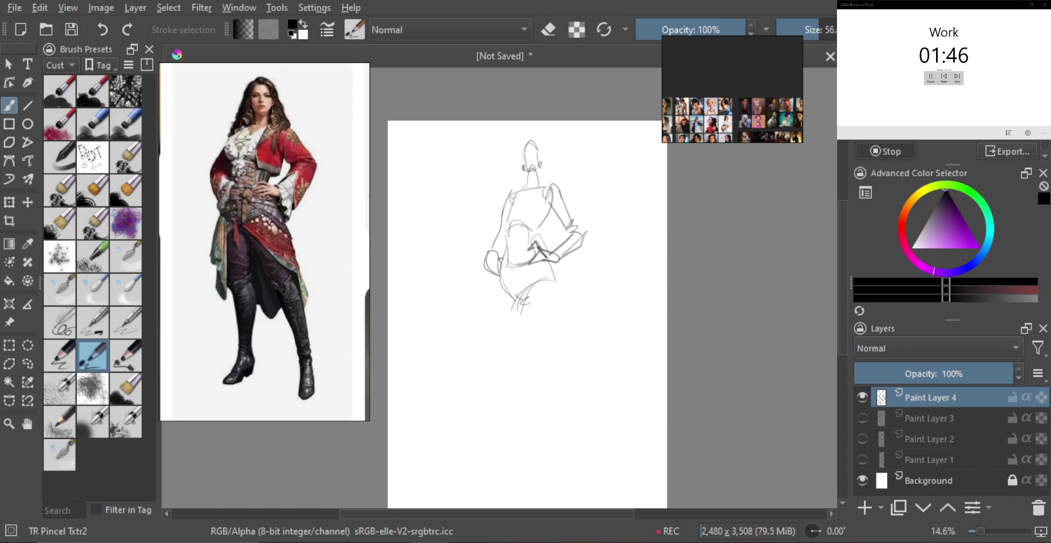
- Sketch the fingers of the hand resting on the hip and the curved bust contours on the chest
{"action": "left_click_drag", "start_coordinate": [500, 258], "coordinate": [504, 276]}
{"action": "mouse_move", "coordinate": [514, 191]}
{"action": "left_mouse_down"}
{"action": "mouse_move", "coordinate": [506, 222]}
{"action": "mouse_move", "coordinate": [512, 211]}
{"action": "mouse_move", "coordinate": [539, 214]}
{"action": "mouse_move", "coordinate": [519, 208]}
{"action": "mouse_move", "coordinate": [541, 231]}
{"action": "left_mouse_up"}
{"action": "key", "text": "ctrl+z"}
{"action": "key", "text": "ctrl+z"}
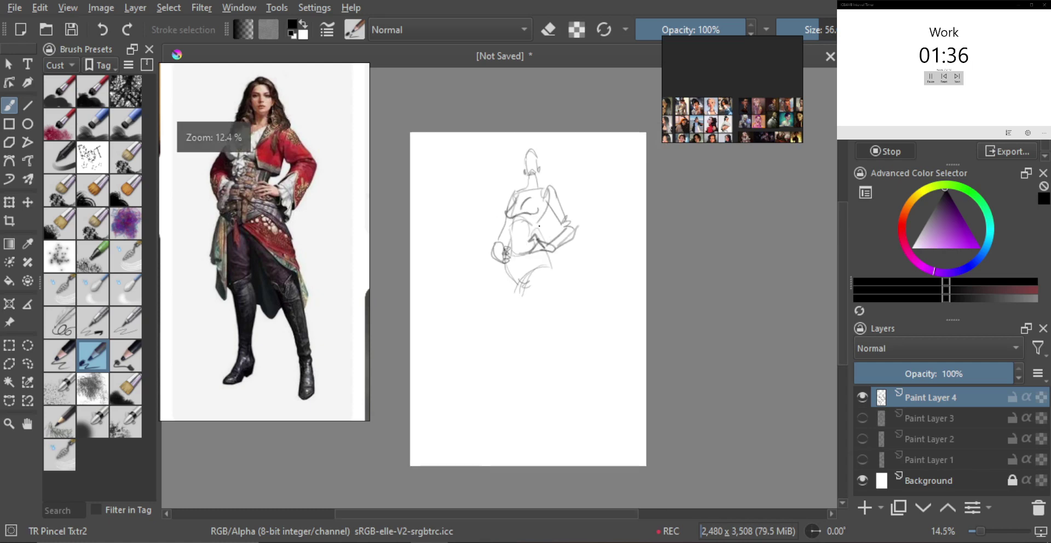
{"action": "key", "text": "m"}
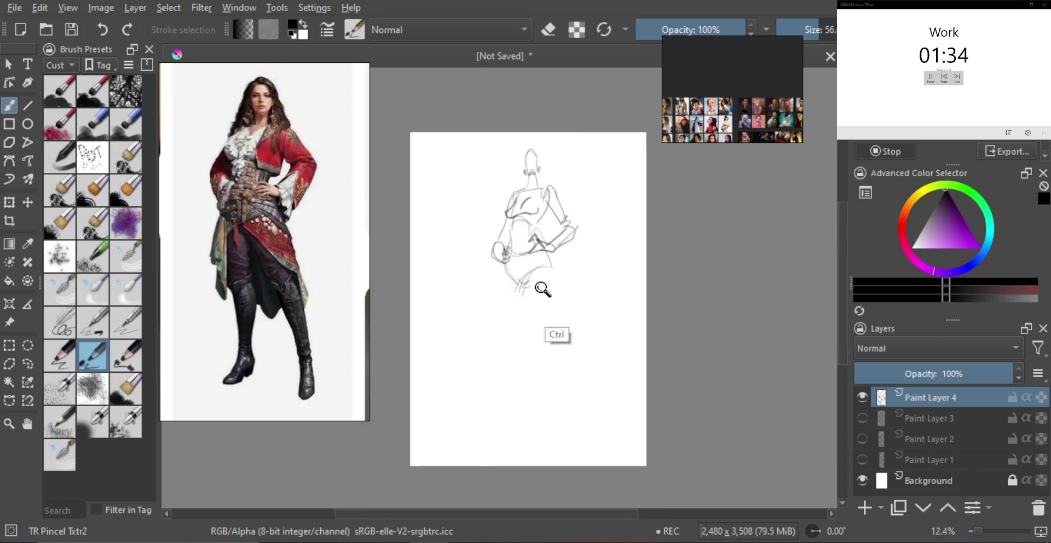
- Sketch the inner and outer thigh contours of the outstretched leg down to the knee
{"action": "scroll", "coordinate": [537, 269], "scroll_direction": "down", "scroll_amount": 1}
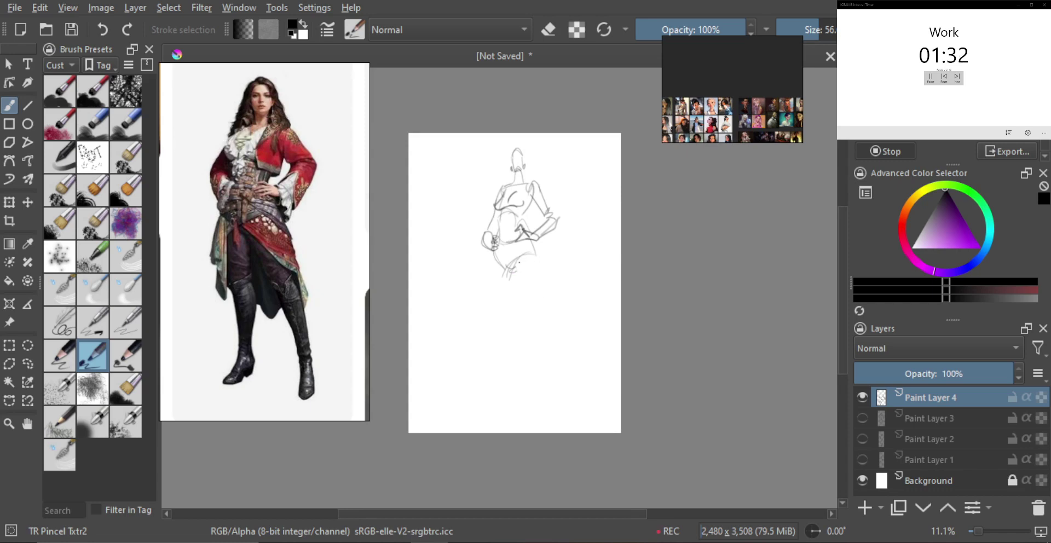
{"action": "mouse_move", "coordinate": [515, 271]}
{"action": "left_mouse_down"}
{"action": "mouse_move", "coordinate": [540, 326]}
{"action": "mouse_move", "coordinate": [530, 310]}
{"action": "left_mouse_up"}
{"action": "key", "text": "ctrl+z"}
{"action": "key", "text": "ctrl+z"}
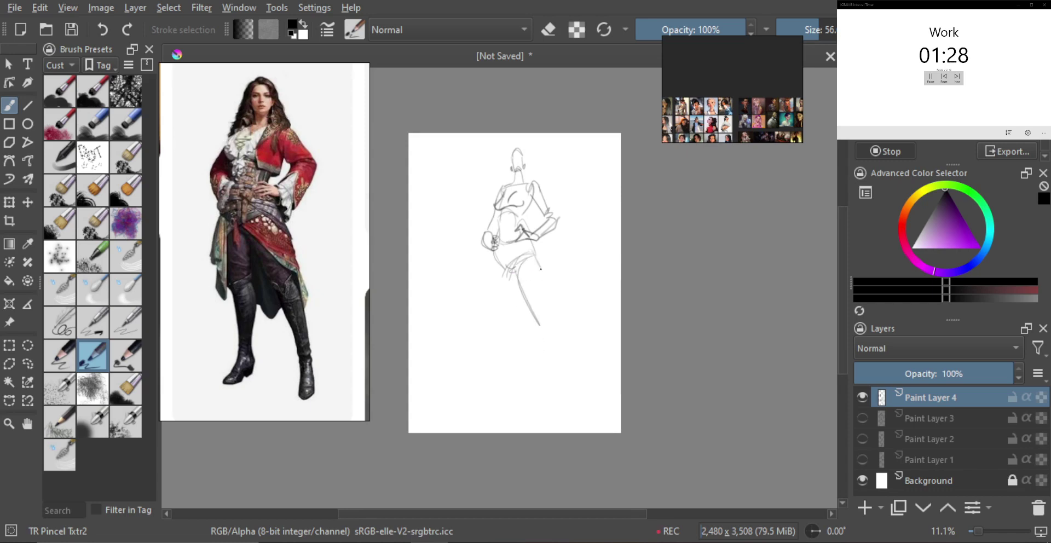
{"action": "left_click_drag", "start_coordinate": [533, 252], "coordinate": [555, 332]}
- Sketch the standing leg's thigh and mark both knees, checking the figure in a mirrored view
{"action": "left_click_drag", "start_coordinate": [494, 251], "coordinate": [493, 266]}
{"action": "key", "text": "ctrl+z"}
{"action": "left_click_drag", "start_coordinate": [488, 254], "coordinate": [499, 322]}
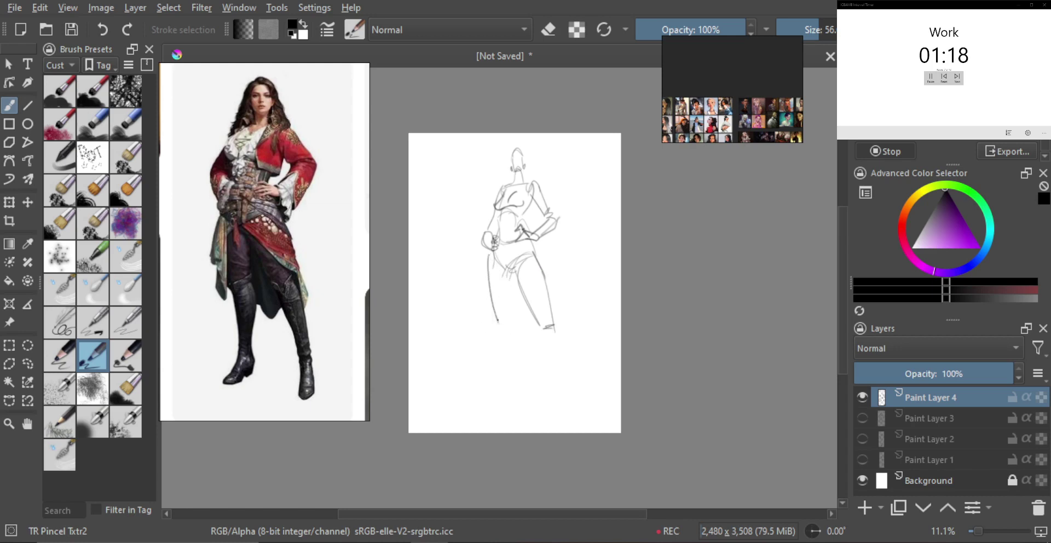
{"action": "key", "text": "ctrl+z"}
{"action": "mouse_move", "coordinate": [488, 257]}
{"action": "left_mouse_down"}
{"action": "mouse_move", "coordinate": [497, 328]}
{"action": "mouse_move", "coordinate": [511, 332]}
{"action": "left_mouse_up"}
{"action": "key", "text": "ctrl+z"}
{"action": "key", "text": "ctrl+z"}
{"action": "left_click_drag", "start_coordinate": [511, 287], "coordinate": [512, 334]}
{"action": "key", "text": "ctrl+z"}
{"action": "mouse_move", "coordinate": [513, 281]}
{"action": "left_mouse_down"}
{"action": "mouse_move", "coordinate": [513, 328]}
{"action": "mouse_move", "coordinate": [558, 343]}
{"action": "left_mouse_up"}
{"action": "key", "text": "m"}
{"action": "key", "text": "m"}
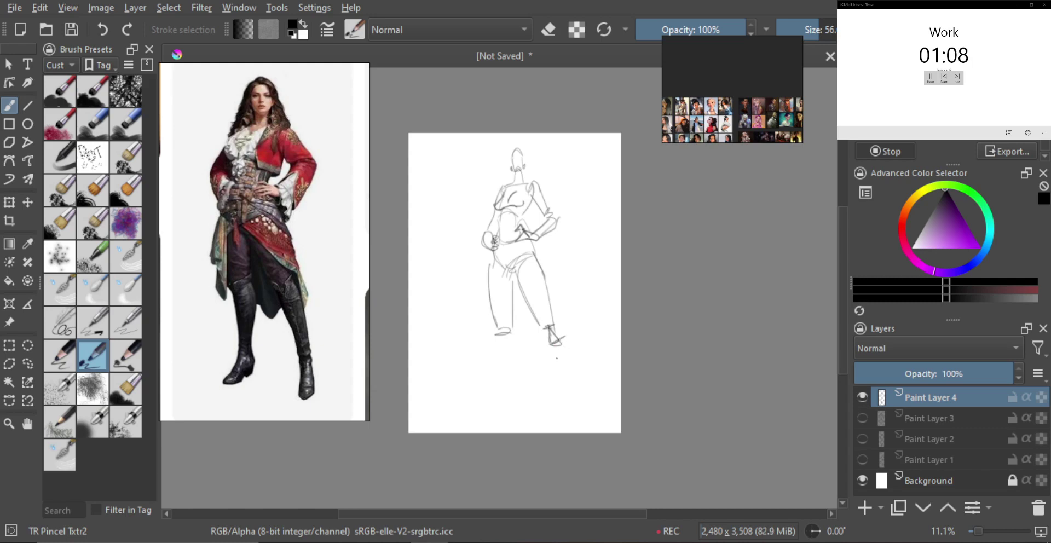
- Sketch both lower legs with their feet, and check the figure in a mirrored view
{"action": "left_click_drag", "start_coordinate": [554, 344], "coordinate": [574, 412]}
{"action": "mouse_move", "coordinate": [580, 373]}
{"action": "left_mouse_down"}
{"action": "mouse_move", "coordinate": [588, 411]}
{"action": "mouse_move", "coordinate": [575, 425]}
{"action": "mouse_move", "coordinate": [589, 421]}
{"action": "left_mouse_up"}
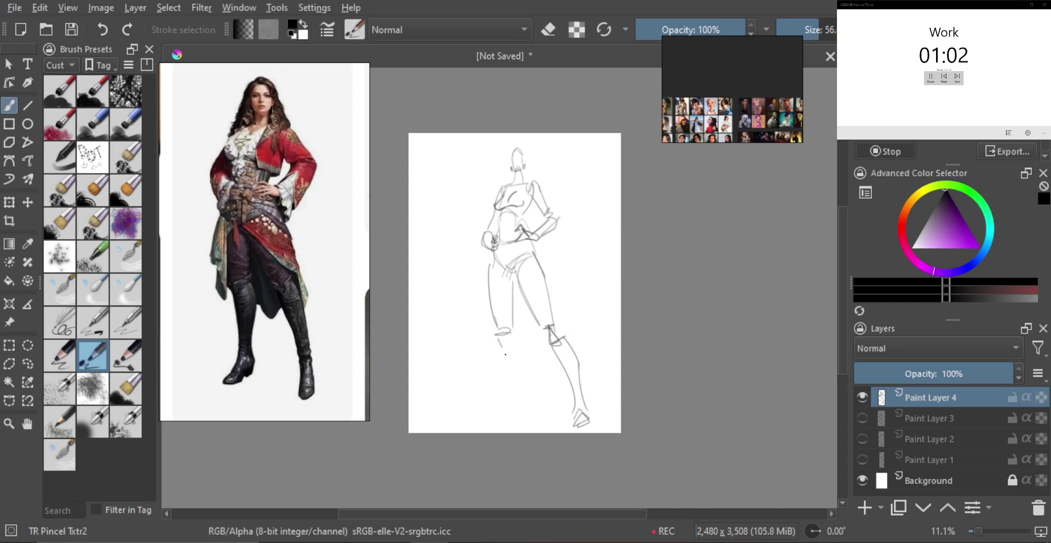
{"action": "left_click_drag", "start_coordinate": [502, 348], "coordinate": [514, 409]}
{"action": "key", "text": "ctrl+z"}
{"action": "left_click_drag", "start_coordinate": [499, 334], "coordinate": [518, 408]}
{"action": "left_click_drag", "start_coordinate": [503, 350], "coordinate": [514, 372]}
{"action": "key", "text": "ctrl+z"}
{"action": "key", "text": "ctrl+z"}
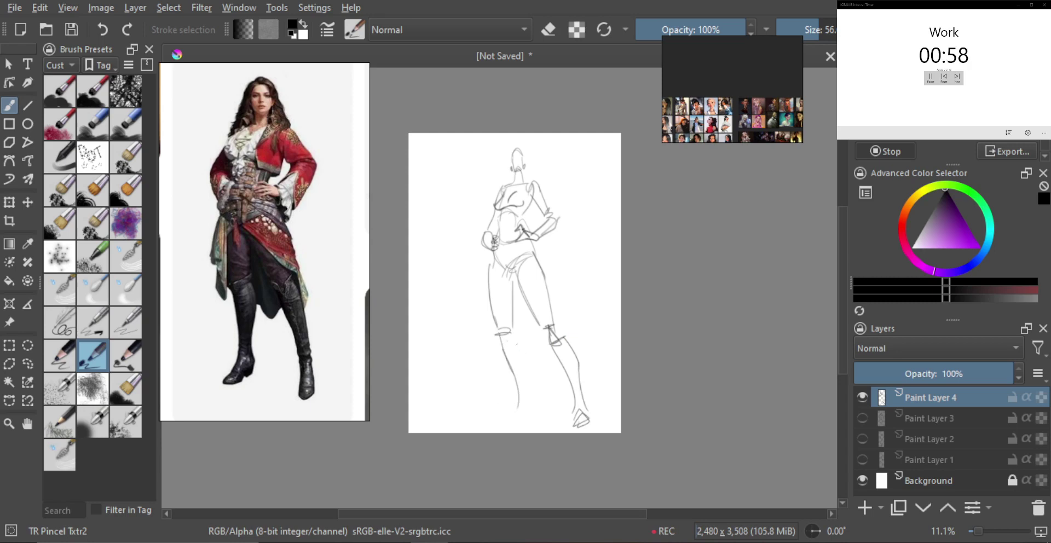
{"action": "key", "text": "ctrl+z"}
{"action": "left_click_drag", "start_coordinate": [512, 332], "coordinate": [525, 367]}
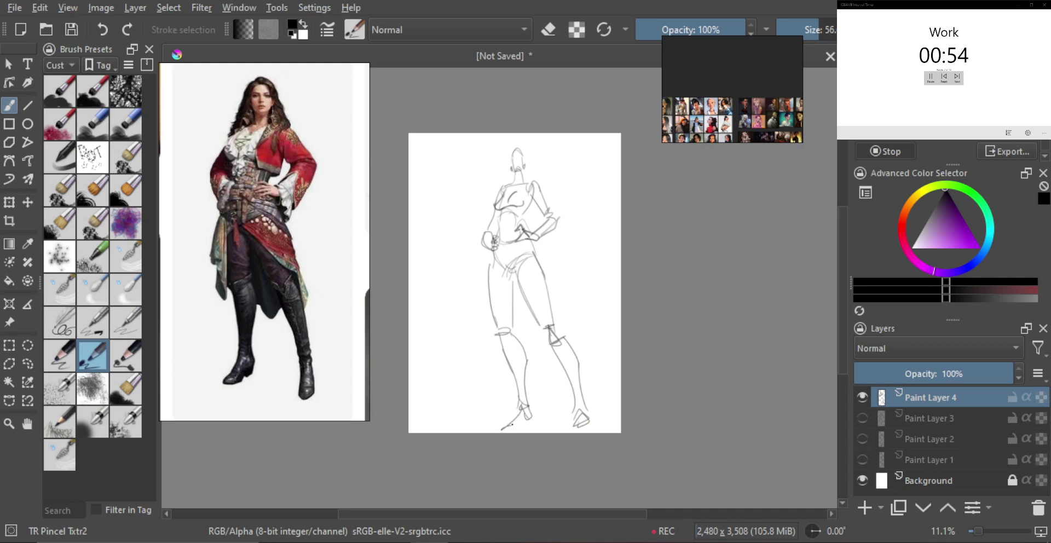
{"action": "mouse_move", "coordinate": [511, 425]}
{"action": "left_mouse_down"}
{"action": "mouse_move", "coordinate": [499, 430]}
{"action": "mouse_move", "coordinate": [523, 423]}
{"action": "left_mouse_up"}
{"action": "key", "text": "m"}
{"action": "key", "text": "m"}
{"action": "key", "text": "m"}
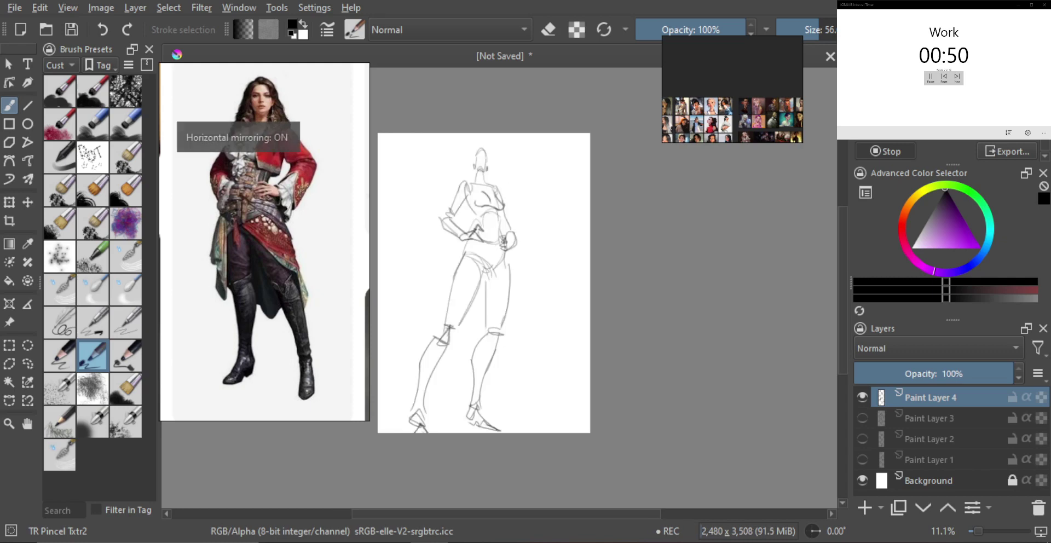
- Scale the whole figure down slightly and tilt it a few degrees so that it fits within the page
{"action": "key", "text": "ctrl+t"}
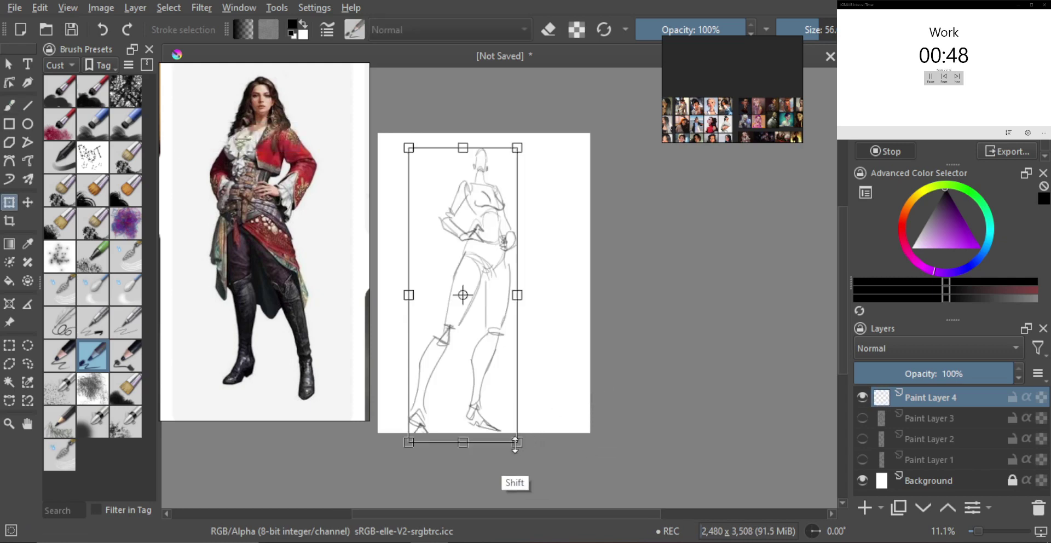
{"action": "left_click_drag", "start_coordinate": [539, 433], "coordinate": [512, 409]}
{"action": "mouse_move", "coordinate": [547, 361]}
{"action": "left_mouse_down"}
{"action": "mouse_move", "coordinate": [547, 340]}
{"action": "mouse_move", "coordinate": [534, 336]}
{"action": "left_mouse_up"}
{"action": "key", "text": "m"}
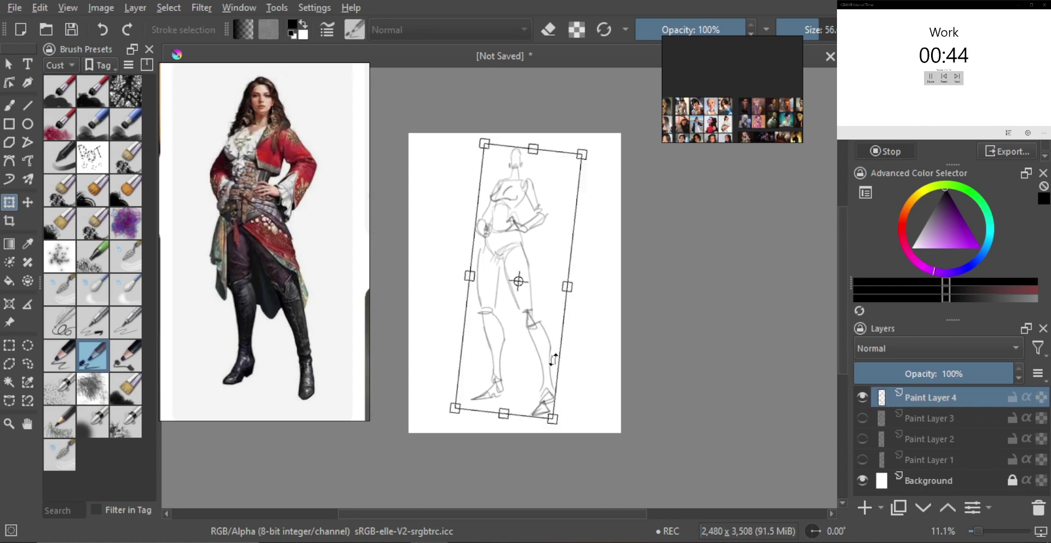
{"action": "key", "text": "l"}
{"action": "key", "text": "b"}
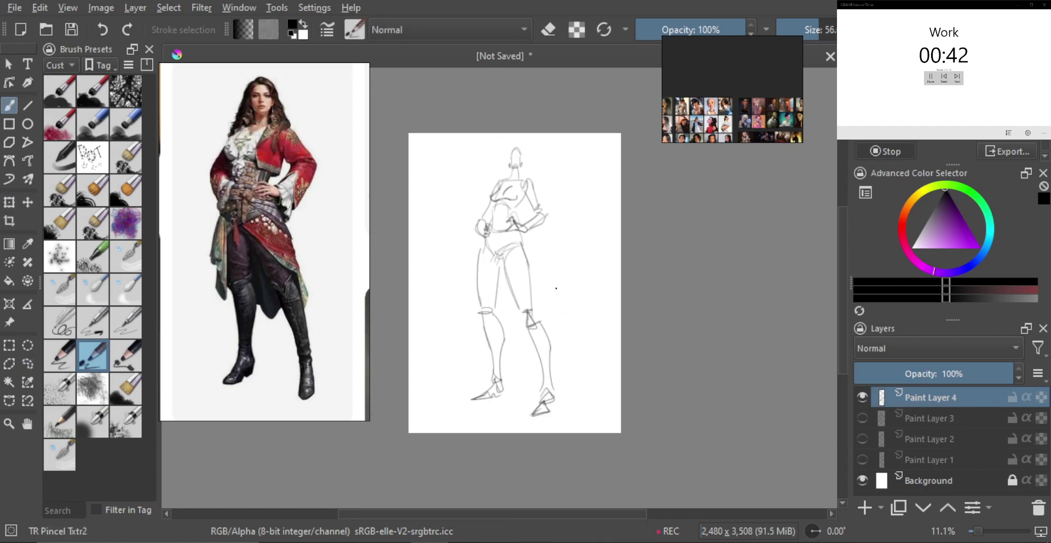
- Redraw the outer contour of the outstretched leg from the knee down, swinging farther away from the body
{"action": "left_click_drag", "start_coordinate": [511, 256], "coordinate": [555, 381]}
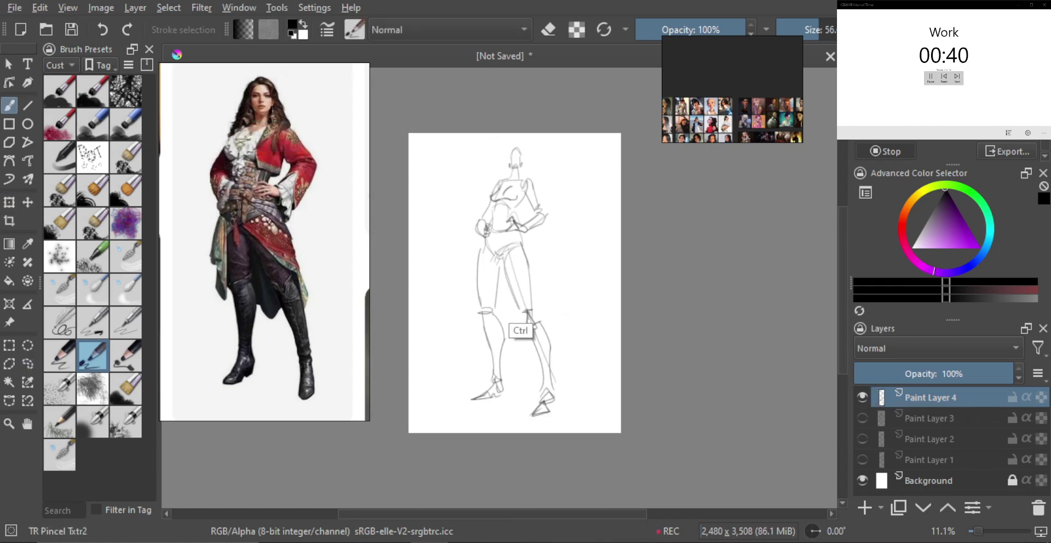
{"action": "key", "text": "ctrl+z"}
{"action": "left_click_drag", "start_coordinate": [506, 238], "coordinate": [560, 381]}
{"action": "key", "text": "ctrl+z"}
{"action": "key", "text": "ctrl+z"}
{"action": "left_click_drag", "start_coordinate": [535, 315], "coordinate": [566, 393]}
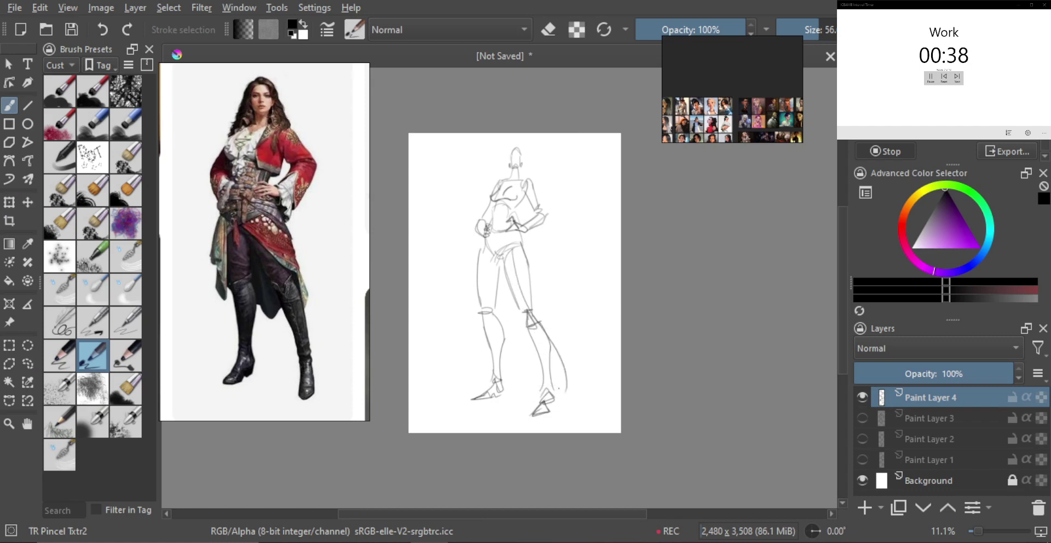
{"action": "key", "text": "ctrl+z"}
{"action": "left_click_drag", "start_coordinate": [538, 315], "coordinate": [564, 396]}
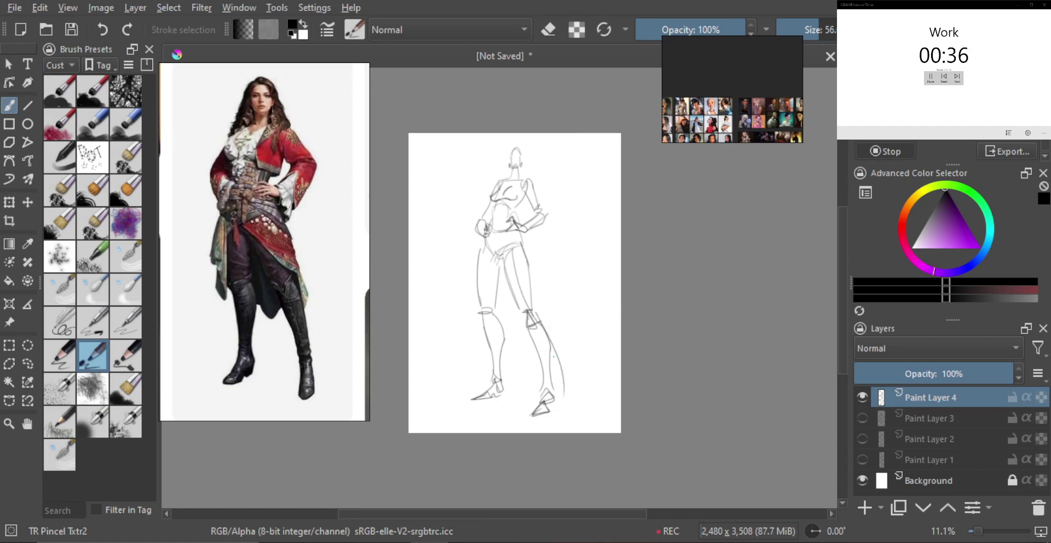
- Delete the outstretched leg's old lower leg and foot with a freehand selection, and clear the selection
{"action": "key", "text": "l"}
{"action": "mouse_move", "coordinate": [556, 360]}
{"action": "left_mouse_down"}
{"action": "mouse_move", "coordinate": [520, 335]}
{"action": "mouse_move", "coordinate": [555, 385]}
{"action": "left_mouse_up"}
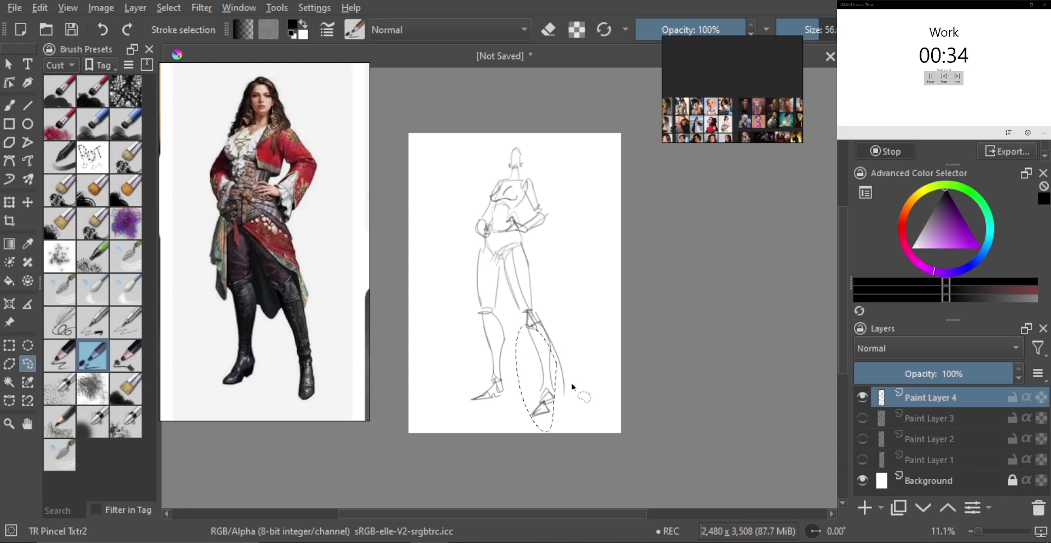
{"action": "key", "text": "Delete"}
{"action": "key", "text": "ctrl+shift+a"}
{"action": "key", "text": "b"}
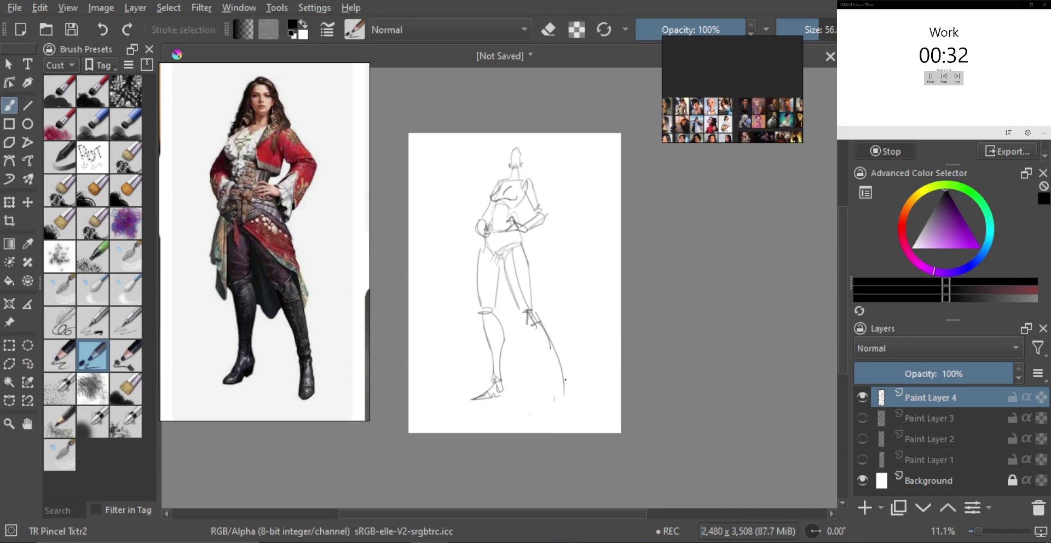
- Sketch a new foot at the end of the outstretched leg, and check it in a mirrored view
{"action": "mouse_move", "coordinate": [563, 387]}
{"action": "left_mouse_down"}
{"action": "mouse_move", "coordinate": [560, 405]}
{"action": "mouse_move", "coordinate": [571, 408]}
{"action": "left_mouse_up"}
{"action": "key", "text": "m"}
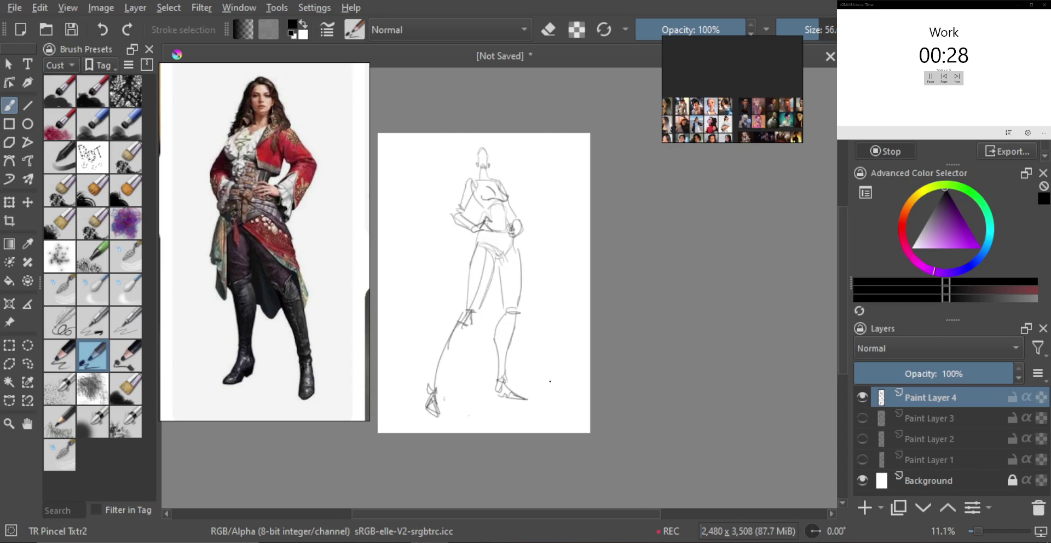
{"action": "key", "text": "m"}
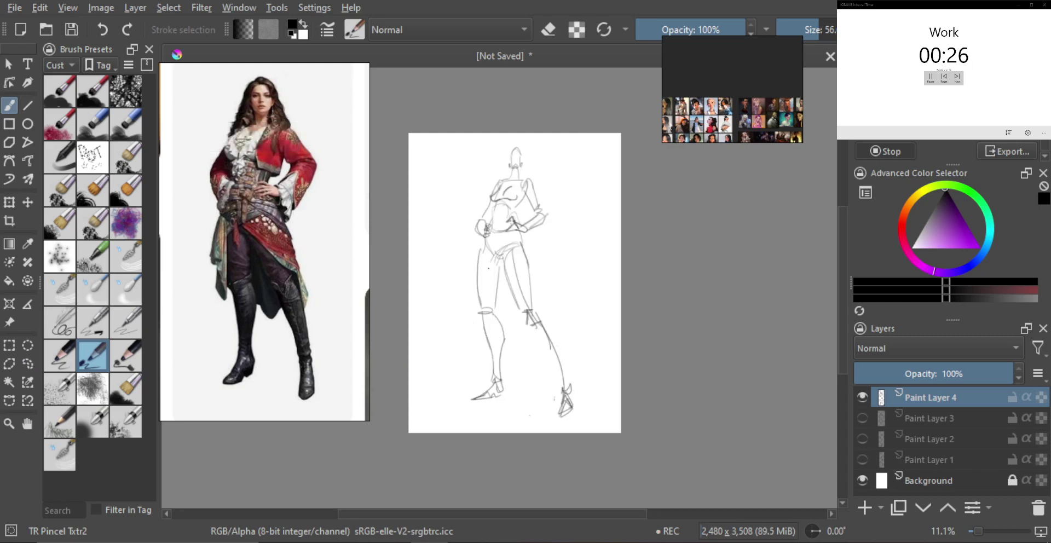
- Redraw the standing leg's contours and delete its old outer lower-leg lines and foot with a freehand selection
{"action": "left_click_drag", "start_coordinate": [485, 239], "coordinate": [487, 314]}
{"action": "key", "text": "e"}
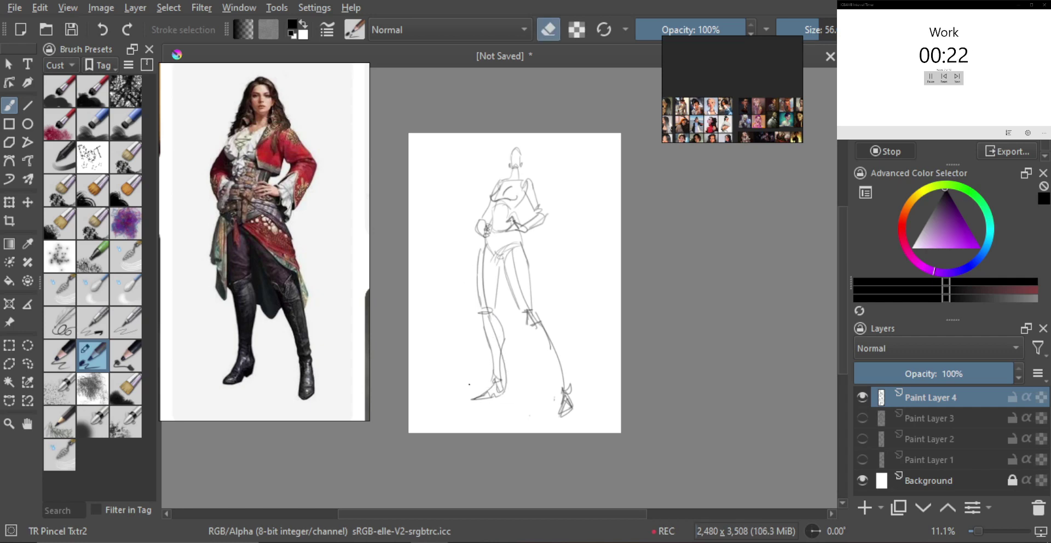
{"action": "key", "text": "l"}
{"action": "mouse_move", "coordinate": [472, 255]}
{"action": "left_mouse_down"}
{"action": "mouse_move", "coordinate": [484, 421]}
{"action": "mouse_move", "coordinate": [502, 375]}
{"action": "left_mouse_up"}
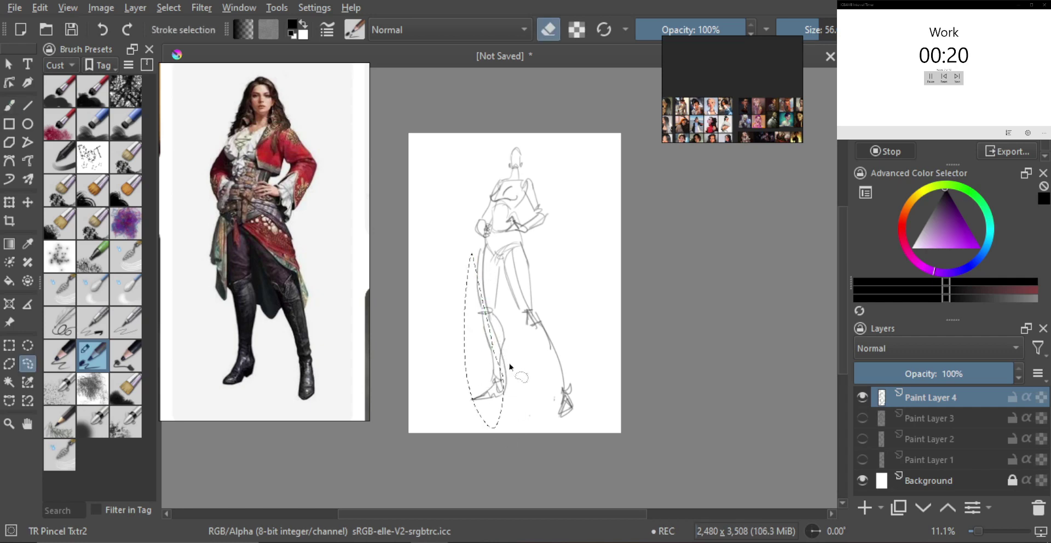
{"action": "key", "text": "Delete"}
{"action": "key", "text": "ctrl+shift+a"}
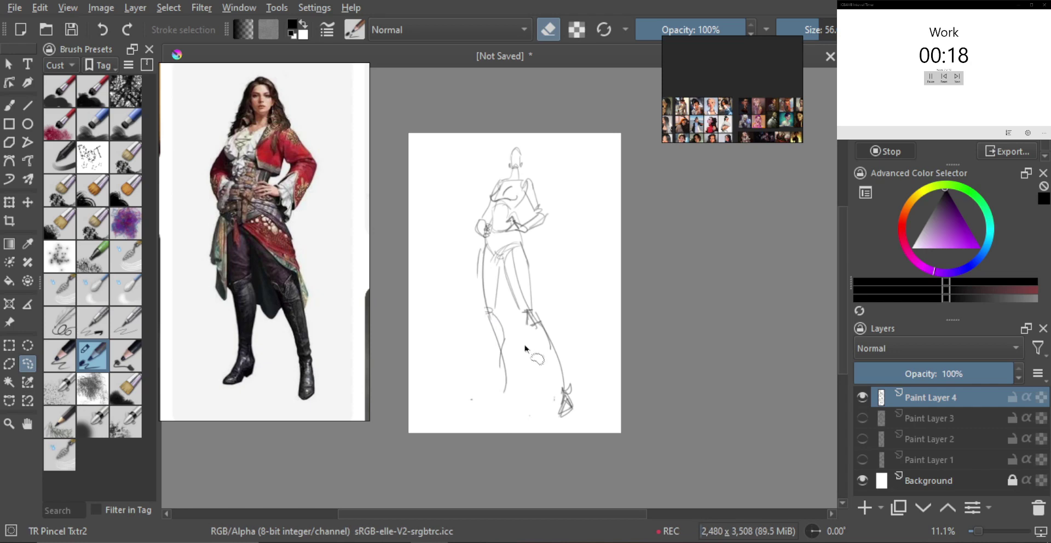
- Sketch the standing leg's new shin line and pointed foot, and check the figure in a mirrored view
{"action": "key", "text": "b"}
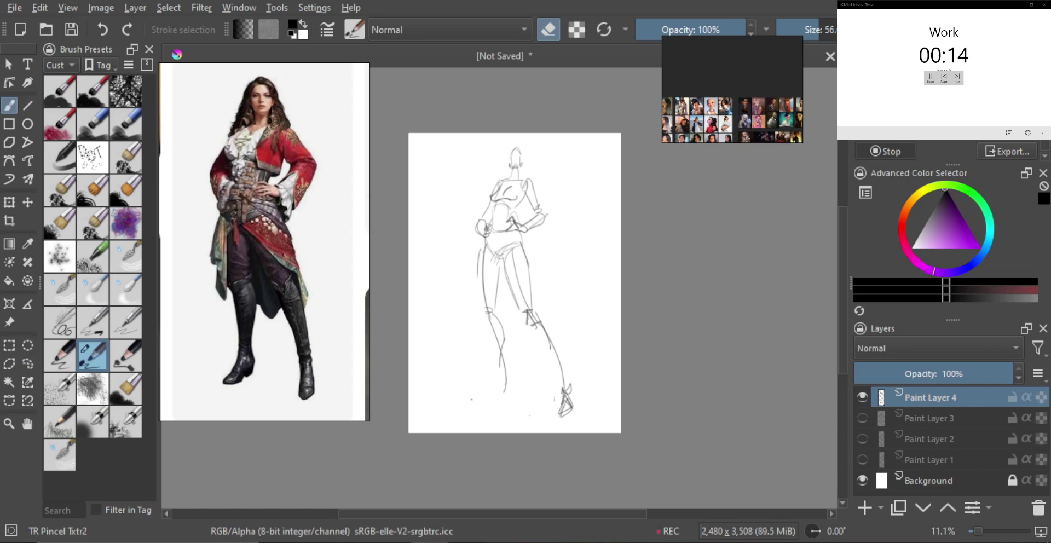
{"action": "key", "text": "e"}
{"action": "left_click_drag", "start_coordinate": [501, 363], "coordinate": [502, 395]}
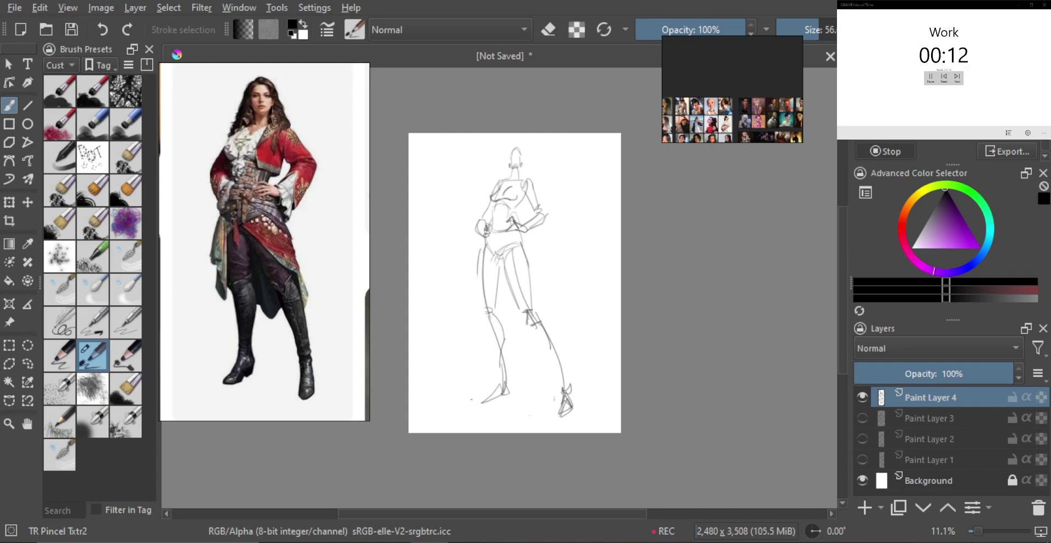
{"action": "key", "text": "m"}
{"action": "key", "text": "m"}
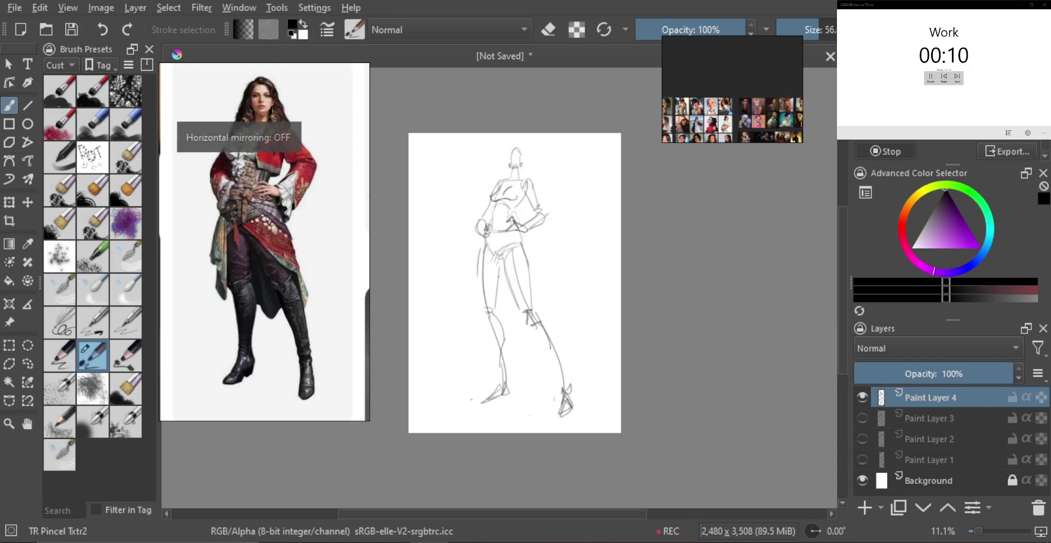
- Add curved cross-contour lines around the waist, thighs and calf, and check the figure in a mirrored view
{"action": "left_click_drag", "start_coordinate": [491, 210], "coordinate": [515, 214]}
{"action": "mouse_move", "coordinate": [498, 252]}
{"action": "left_mouse_down"}
{"action": "mouse_move", "coordinate": [496, 262]}
{"action": "mouse_move", "coordinate": [522, 267]}
{"action": "left_mouse_up"}
{"action": "mouse_move", "coordinate": [508, 257]}
{"action": "left_mouse_down"}
{"action": "mouse_move", "coordinate": [526, 270]}
{"action": "mouse_move", "coordinate": [485, 288]}
{"action": "left_mouse_up"}
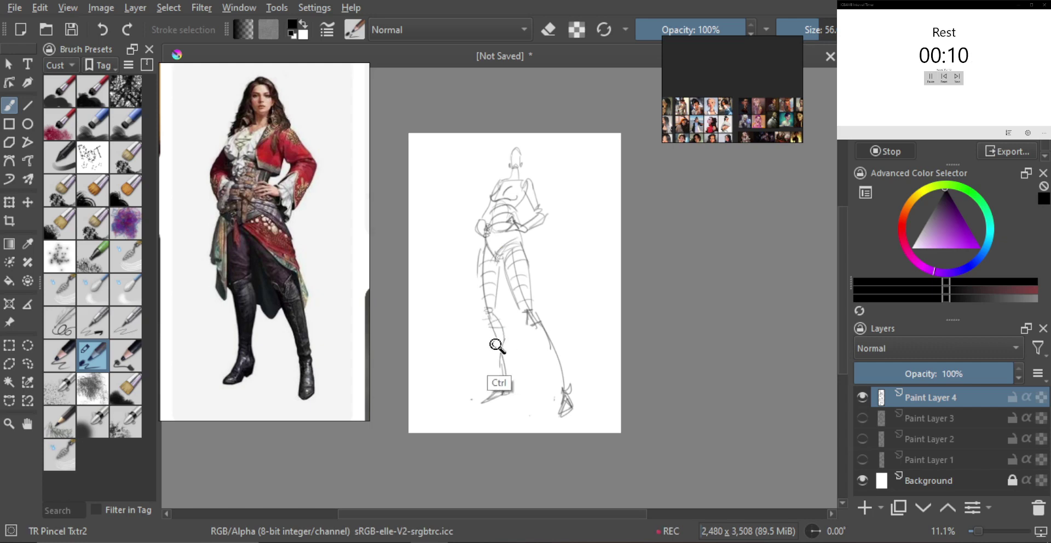
{"action": "key", "text": "m"}
{"action": "key", "text": "m"}
- Hide Paint Layer 4 and add a new paint layer for the next sketch
{"action": "left_click", "coordinate": [862, 396]}
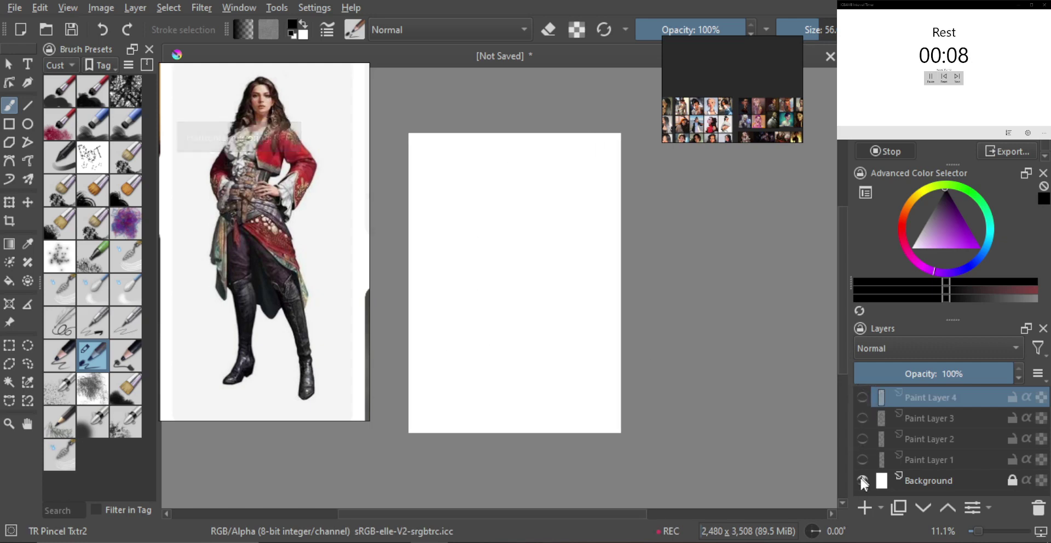
{"action": "left_click", "coordinate": [865, 507]}
- Switch the reference image to the red-haired woman in a pilot outfit holding a helmet
{"action": "double_click", "coordinate": [301, 277]}
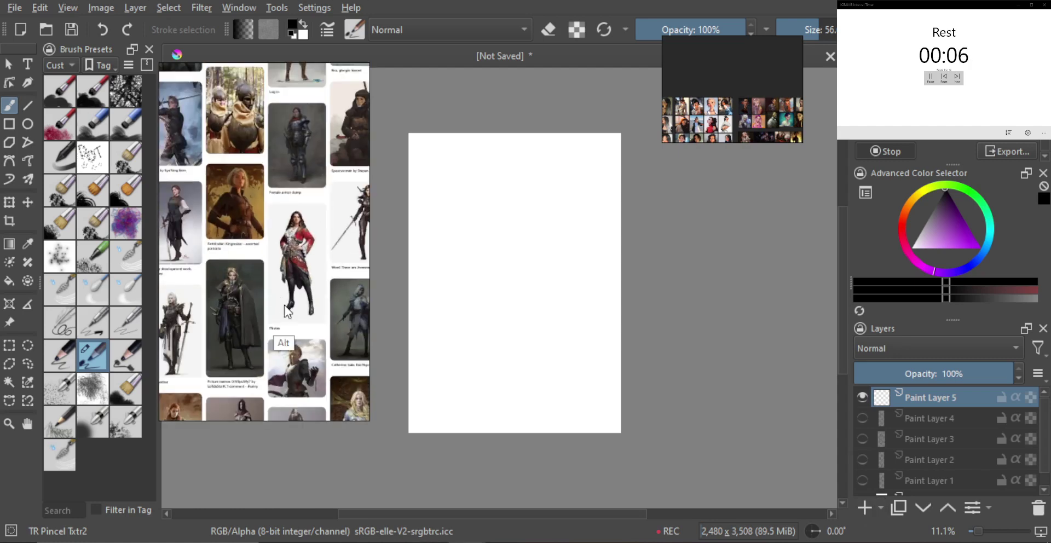
{"action": "left_click_drag", "start_coordinate": [284, 304], "coordinate": [313, 281]}
{"action": "left_click_drag", "start_coordinate": [250, 302], "coordinate": [288, 294]}
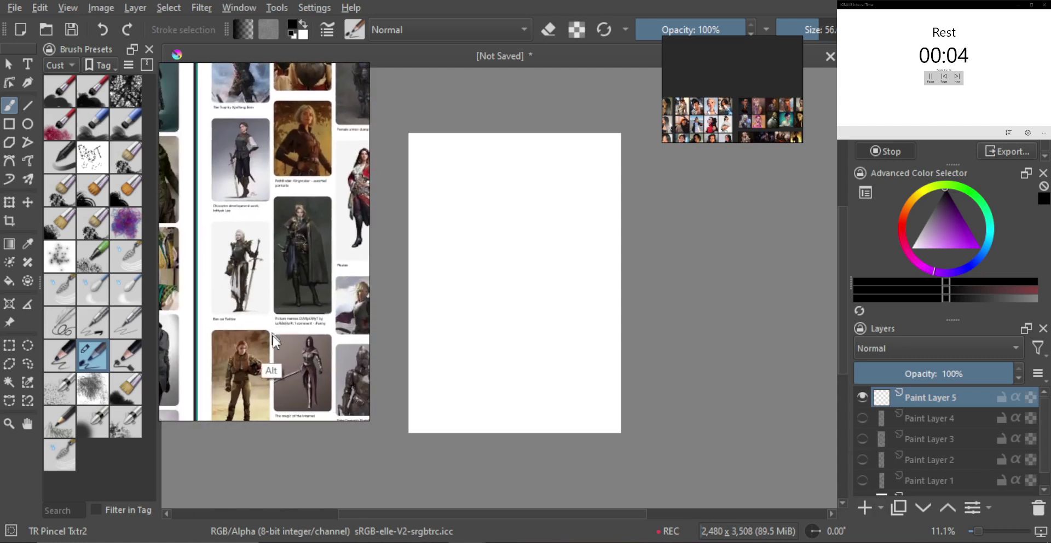
{"action": "left_click_drag", "start_coordinate": [274, 332], "coordinate": [268, 239]}
{"action": "left_click_drag", "start_coordinate": [230, 281], "coordinate": [283, 278]}
{"action": "scroll", "coordinate": [282, 278], "scroll_direction": "up", "scroll_amount": 4}
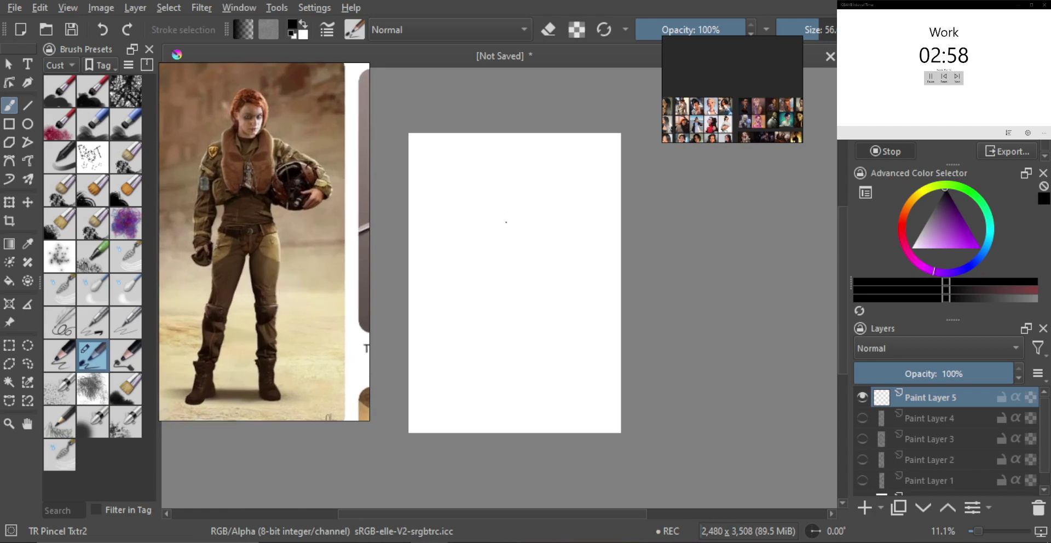
- Sketch the shoulder line, the torso's centre line and both torso sides down to the outer hip
{"action": "left_click_drag", "start_coordinate": [499, 196], "coordinate": [518, 189]}
{"action": "mouse_move", "coordinate": [512, 192]}
{"action": "left_mouse_down"}
{"action": "mouse_move", "coordinate": [528, 256]}
{"action": "mouse_move", "coordinate": [539, 245]}
{"action": "mouse_move", "coordinate": [521, 252]}
{"action": "mouse_move", "coordinate": [539, 243]}
{"action": "left_mouse_up"}
{"action": "key", "text": "ctrl+z"}
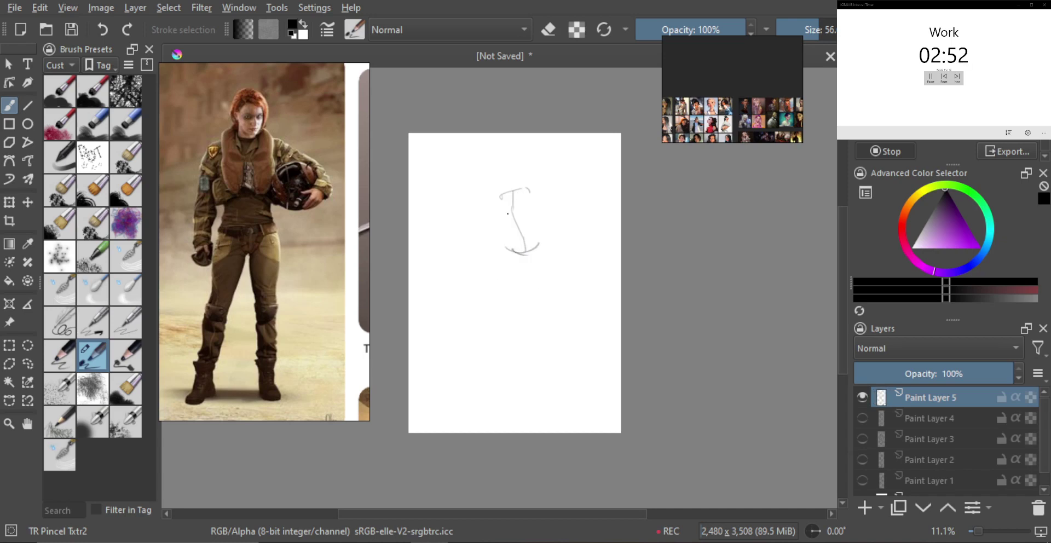
{"action": "left_click_drag", "start_coordinate": [501, 192], "coordinate": [512, 243]}
{"action": "left_click_drag", "start_coordinate": [529, 191], "coordinate": [547, 270]}
{"action": "key", "text": "ctrl+z"}
{"action": "key", "text": "ctrl+z"}
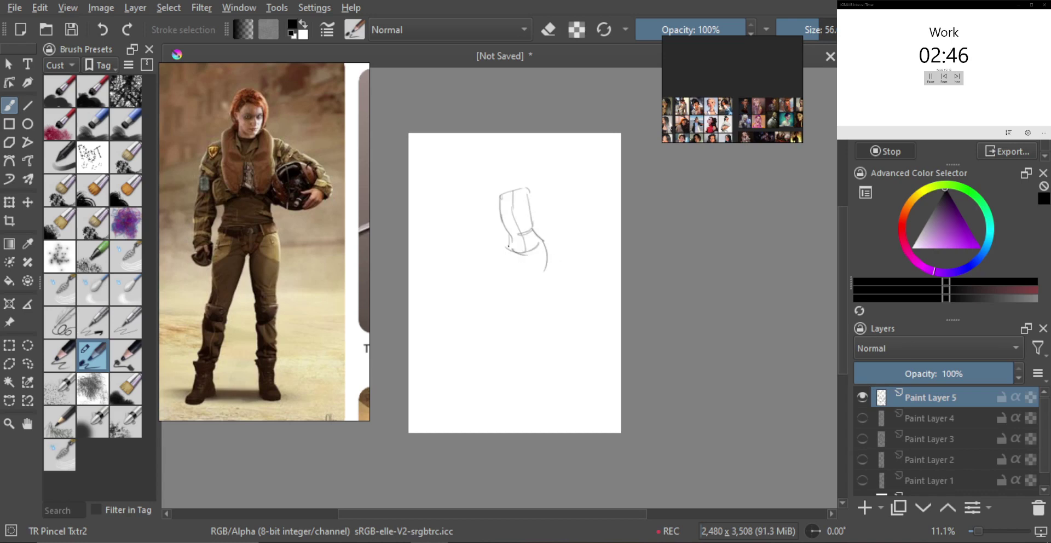
- Sketch the curved pelvis shape and both thighs down to the knees
{"action": "key", "text": "ctrl+z"}
{"action": "left_click_drag", "start_coordinate": [508, 242], "coordinate": [504, 262]}
{"action": "left_click_drag", "start_coordinate": [506, 260], "coordinate": [532, 271]}
{"action": "key", "text": "ctrl+z"}
{"action": "mouse_move", "coordinate": [532, 272]}
{"action": "left_mouse_down"}
{"action": "mouse_move", "coordinate": [541, 255]}
{"action": "mouse_move", "coordinate": [533, 271]}
{"action": "mouse_move", "coordinate": [505, 265]}
{"action": "mouse_move", "coordinate": [497, 275]}
{"action": "mouse_move", "coordinate": [499, 332]}
{"action": "mouse_move", "coordinate": [511, 330]}
{"action": "left_mouse_up"}
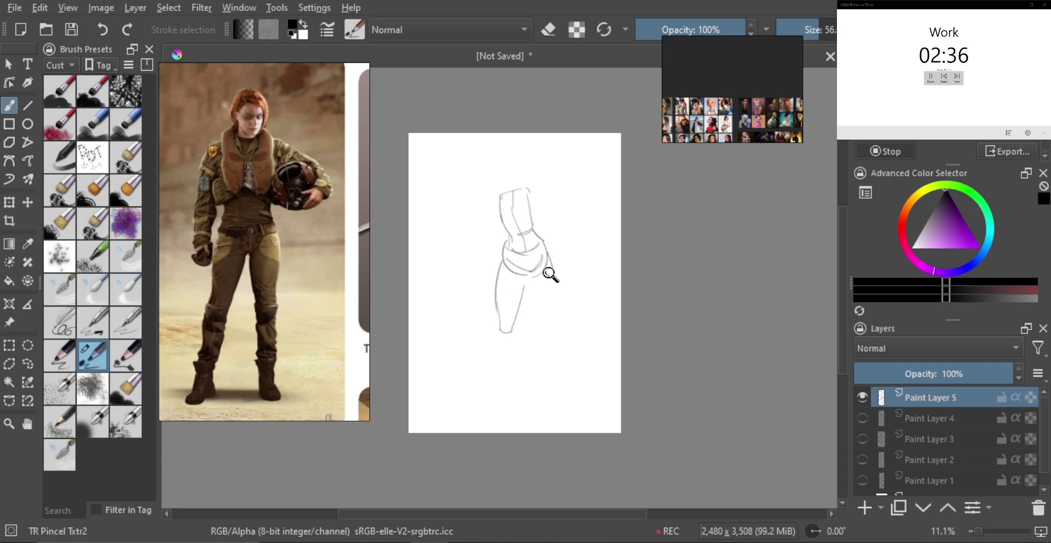
{"action": "left_click_drag", "start_coordinate": [549, 257], "coordinate": [554, 327]}
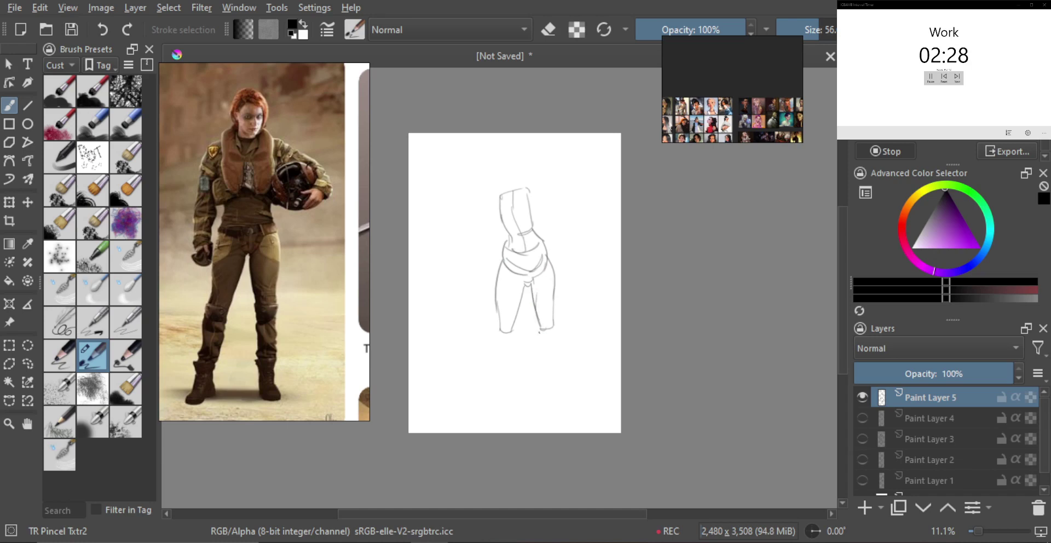
- Sketch both lower legs of the pilot figure from the knees down to the ankles, including the knee and ankle joints
{"action": "mouse_move", "coordinate": [541, 330]}
{"action": "left_mouse_down"}
{"action": "mouse_move", "coordinate": [553, 339]}
{"action": "mouse_move", "coordinate": [560, 424]}
{"action": "mouse_move", "coordinate": [543, 372]}
{"action": "mouse_move", "coordinate": [553, 409]}
{"action": "mouse_move", "coordinate": [560, 402]}
{"action": "left_mouse_up"}
{"action": "key", "text": "ctrl+z"}
{"action": "key", "text": "ctrl+z"}
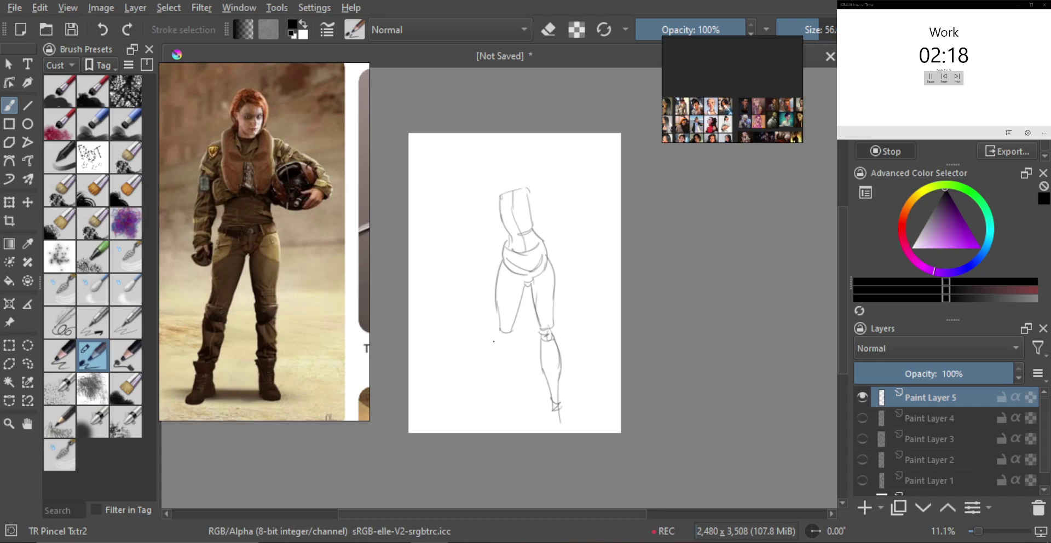
{"action": "left_click_drag", "start_coordinate": [496, 329], "coordinate": [489, 369]}
{"action": "key", "text": "ctrl+z"}
{"action": "left_click_drag", "start_coordinate": [494, 324], "coordinate": [488, 370]}
{"action": "left_click_drag", "start_coordinate": [487, 358], "coordinate": [489, 405]}
{"action": "key", "text": "ctrl+z"}
{"action": "left_click_drag", "start_coordinate": [487, 405], "coordinate": [498, 405]}
{"action": "left_click_drag", "start_coordinate": [506, 338], "coordinate": [498, 394]}
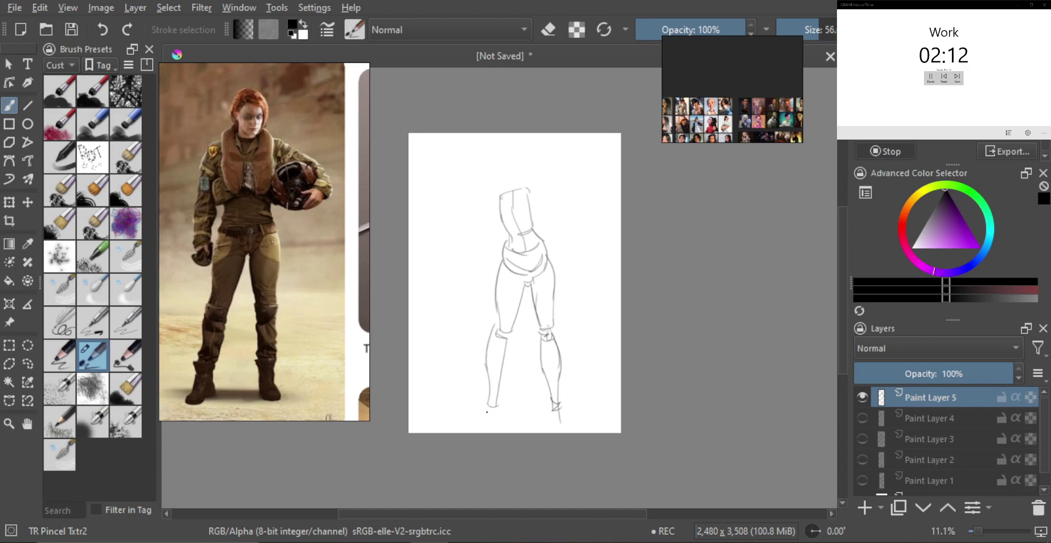
- Sketch both feet as angular wedge shapes below the ankles, the one under the straighter arm's side pointing outward
{"action": "left_click_drag", "start_coordinate": [494, 405], "coordinate": [482, 422]}
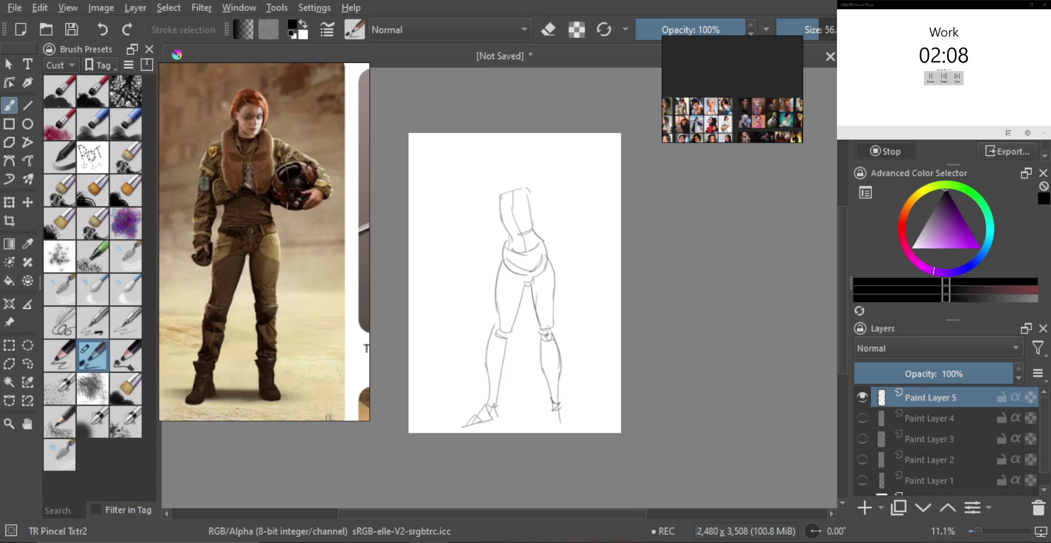
{"action": "mouse_move", "coordinate": [553, 402]}
{"action": "left_mouse_down"}
{"action": "mouse_move", "coordinate": [549, 417]}
{"action": "mouse_move", "coordinate": [569, 424]}
{"action": "mouse_move", "coordinate": [547, 414]}
{"action": "left_mouse_up"}
{"action": "key", "text": "ctrl+z"}
{"action": "left_click_drag", "start_coordinate": [555, 402], "coordinate": [555, 421]}
{"action": "left_click_drag", "start_coordinate": [558, 410], "coordinate": [570, 423]}
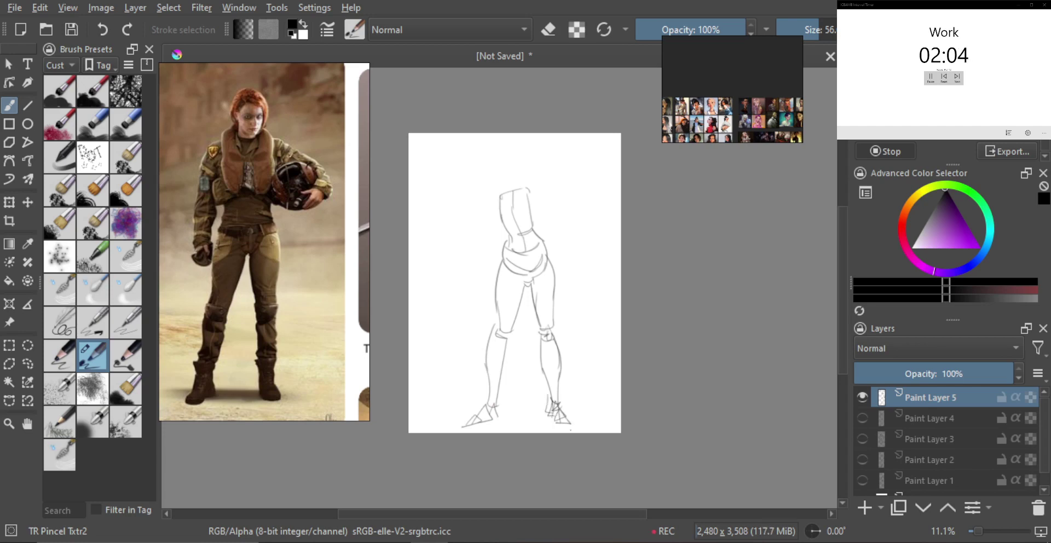
{"action": "left_click_drag", "start_coordinate": [483, 415], "coordinate": [471, 429]}
{"action": "key", "text": "m"}
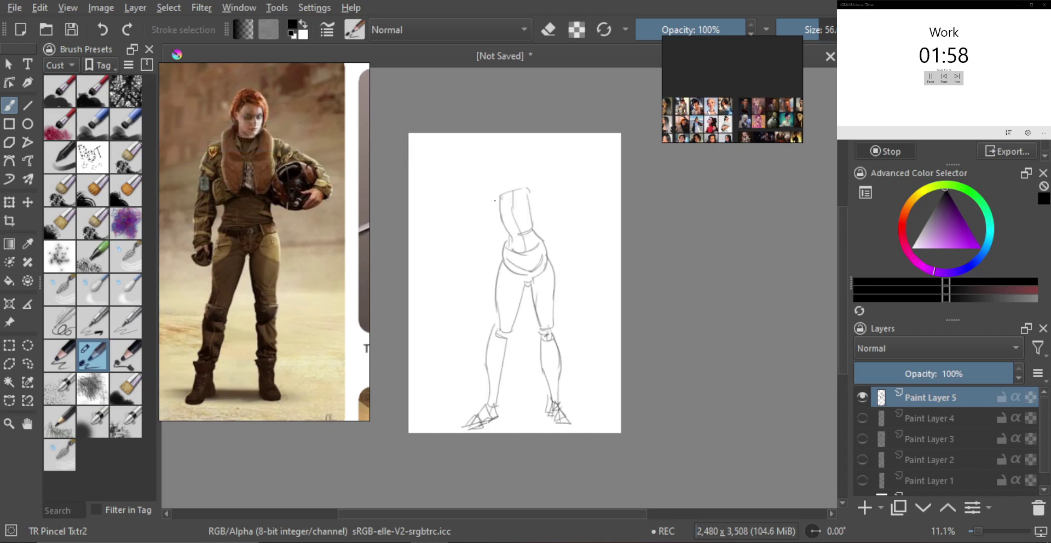
- Sketch the shoulder joint and upper arm of the hanging arm down to the elbow
{"action": "mouse_move", "coordinate": [490, 198]}
{"action": "left_mouse_down"}
{"action": "mouse_move", "coordinate": [491, 221]}
{"action": "mouse_move", "coordinate": [501, 194]}
{"action": "mouse_move", "coordinate": [515, 192]}
{"action": "mouse_move", "coordinate": [491, 193]}
{"action": "mouse_move", "coordinate": [488, 230]}
{"action": "left_mouse_up"}
{"action": "key", "text": "ctrl+z"}
{"action": "key", "text": "ctrl+z"}
{"action": "key", "text": "ctrl+z"}
{"action": "key", "text": "ctrl+z"}
{"action": "key", "text": "ctrl+z"}
{"action": "key", "text": "ctrl+z"}
{"action": "key", "text": "ctrl+z"}
{"action": "left_click_drag", "start_coordinate": [492, 193], "coordinate": [489, 232]}
{"action": "key", "text": "ctrl+z"}
{"action": "mouse_move", "coordinate": [503, 194]}
{"action": "left_mouse_down"}
{"action": "mouse_move", "coordinate": [495, 217]}
{"action": "mouse_move", "coordinate": [491, 198]}
{"action": "mouse_move", "coordinate": [484, 245]}
{"action": "left_mouse_up"}
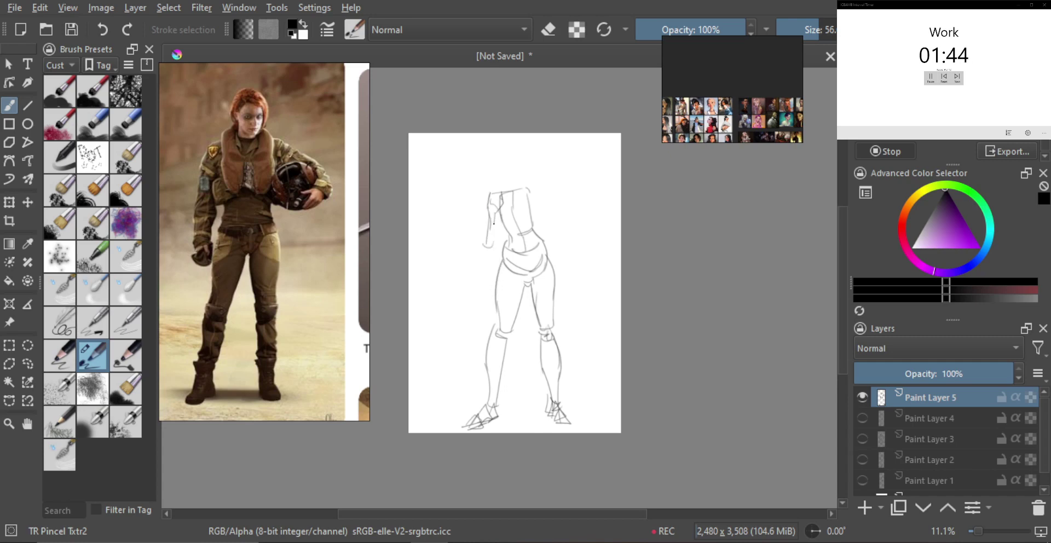
- Sketch the hanging arm's forearm and a blocky hand beside the hip
{"action": "key", "text": "ctrl+z"}
{"action": "left_click_drag", "start_coordinate": [495, 211], "coordinate": [479, 293]}
{"action": "key", "text": "ctrl+z"}
{"action": "left_click_drag", "start_coordinate": [480, 249], "coordinate": [478, 289]}
{"action": "mouse_move", "coordinate": [491, 249]}
{"action": "left_mouse_down"}
{"action": "mouse_move", "coordinate": [491, 302]}
{"action": "mouse_move", "coordinate": [481, 309]}
{"action": "left_mouse_up"}
{"action": "left_click_drag", "start_coordinate": [484, 295], "coordinate": [485, 309]}
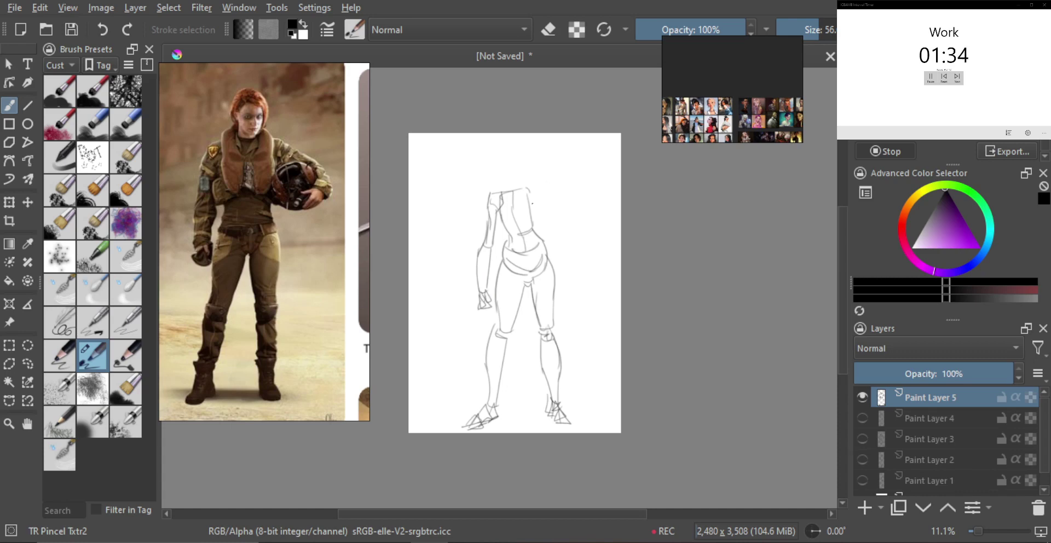
- Sketch the bent arm with its hand wrapped around a round helmet held against the torso
{"action": "mouse_move", "coordinate": [528, 188]}
{"action": "left_mouse_down"}
{"action": "mouse_move", "coordinate": [569, 200]}
{"action": "mouse_move", "coordinate": [569, 234]}
{"action": "mouse_move", "coordinate": [548, 204]}
{"action": "mouse_move", "coordinate": [564, 241]}
{"action": "mouse_move", "coordinate": [565, 216]}
{"action": "mouse_move", "coordinate": [581, 229]}
{"action": "mouse_move", "coordinate": [561, 241]}
{"action": "mouse_move", "coordinate": [575, 236]}
{"action": "left_mouse_up"}
{"action": "key", "text": "ctrl+z"}
{"action": "left_click_drag", "start_coordinate": [583, 227], "coordinate": [575, 237]}
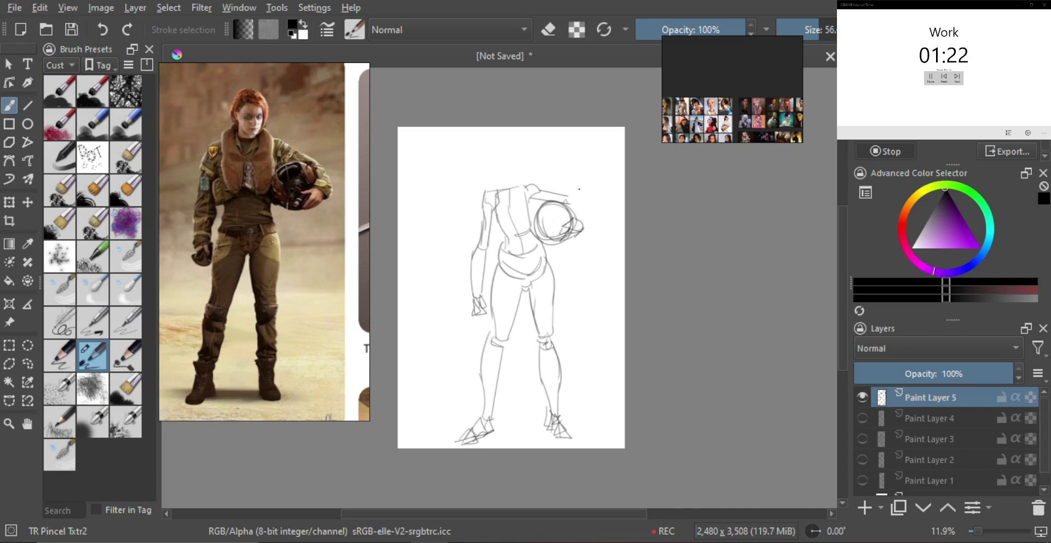
{"action": "left_click_drag", "start_coordinate": [567, 195], "coordinate": [584, 225]}
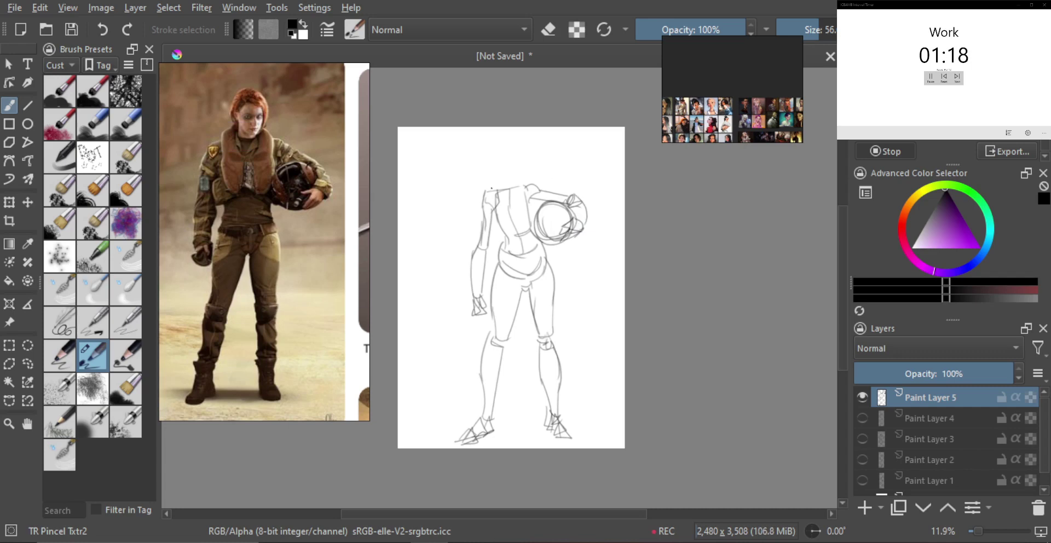
- Sketch the neck and the open vest with its collar, front edges and lower hem over the torso
{"action": "mouse_move", "coordinate": [491, 189]}
{"action": "left_mouse_down"}
{"action": "mouse_move", "coordinate": [502, 167]}
{"action": "mouse_move", "coordinate": [513, 196]}
{"action": "mouse_move", "coordinate": [488, 187]}
{"action": "mouse_move", "coordinate": [517, 225]}
{"action": "mouse_move", "coordinate": [505, 230]}
{"action": "mouse_move", "coordinate": [523, 232]}
{"action": "left_mouse_up"}
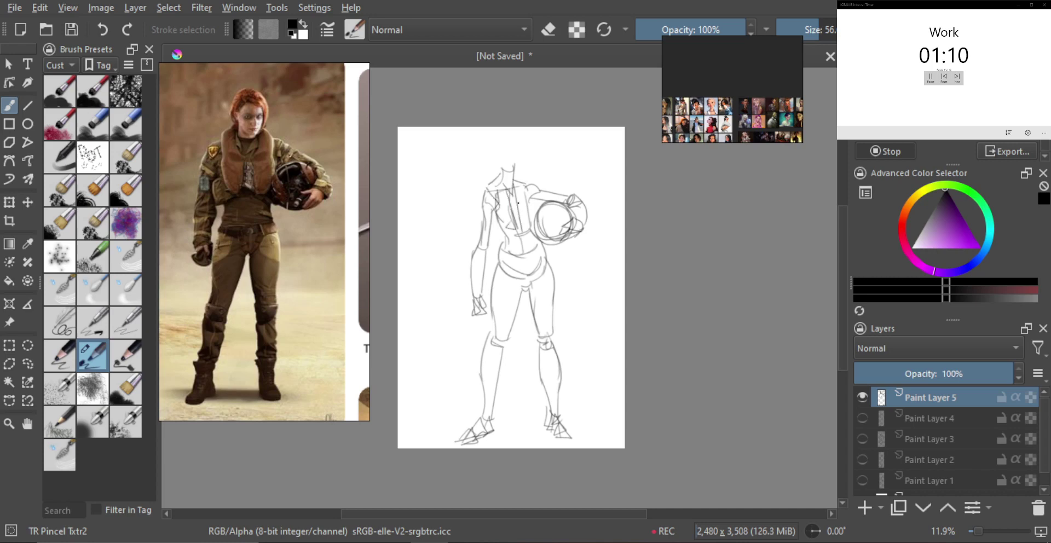
{"action": "mouse_move", "coordinate": [513, 171]}
{"action": "left_mouse_down"}
{"action": "mouse_move", "coordinate": [531, 183]}
{"action": "mouse_move", "coordinate": [521, 228]}
{"action": "left_mouse_up"}
{"action": "mouse_move", "coordinate": [517, 225]}
{"action": "left_mouse_down"}
{"action": "mouse_move", "coordinate": [489, 243]}
{"action": "mouse_move", "coordinate": [506, 247]}
{"action": "mouse_move", "coordinate": [491, 242]}
{"action": "mouse_move", "coordinate": [492, 227]}
{"action": "mouse_move", "coordinate": [489, 235]}
{"action": "mouse_move", "coordinate": [538, 255]}
{"action": "mouse_move", "coordinate": [531, 247]}
{"action": "left_mouse_up"}
{"action": "key", "text": "ctrl+z"}
{"action": "key", "text": "ctrl+z"}
{"action": "key", "text": "ctrl+z"}
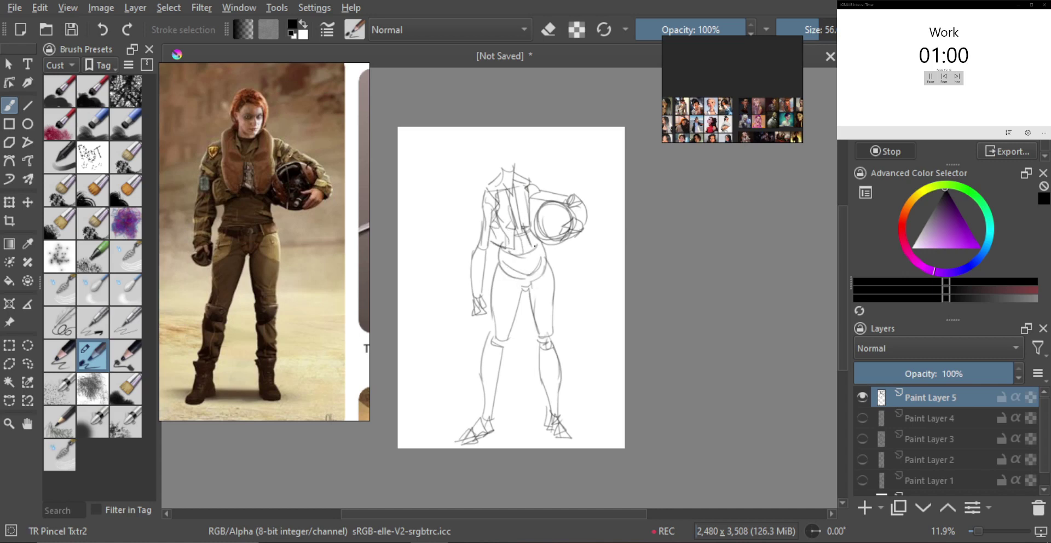
- Sketch an oval head above the neck and check the figure in a mirrored view
{"action": "mouse_move", "coordinate": [500, 158]}
{"action": "left_mouse_down"}
{"action": "mouse_move", "coordinate": [502, 141]}
{"action": "mouse_move", "coordinate": [518, 151]}
{"action": "mouse_move", "coordinate": [515, 167]}
{"action": "left_mouse_up"}
{"action": "key", "text": "ctrl+z"}
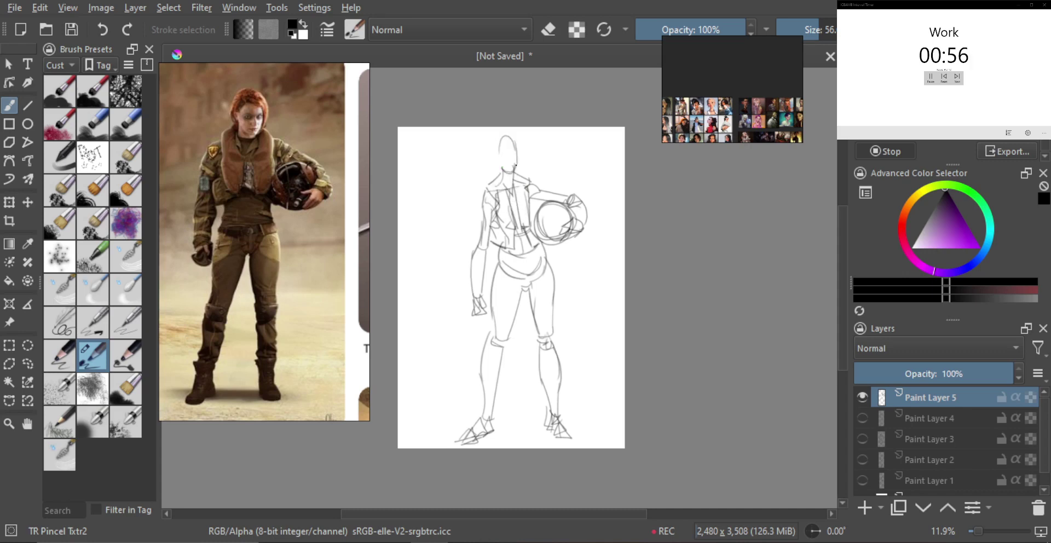
{"action": "key", "text": "m"}
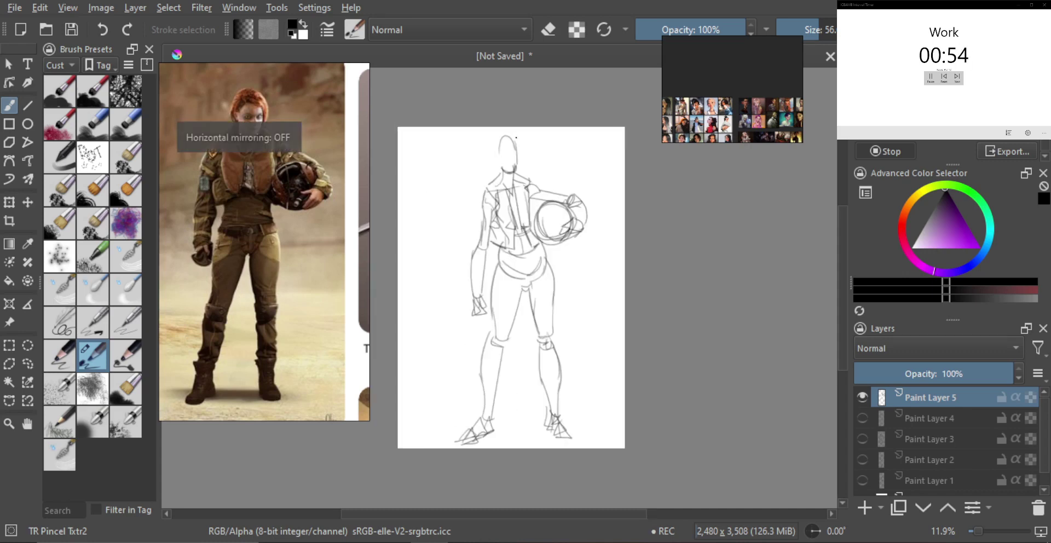
{"action": "key", "text": "m"}
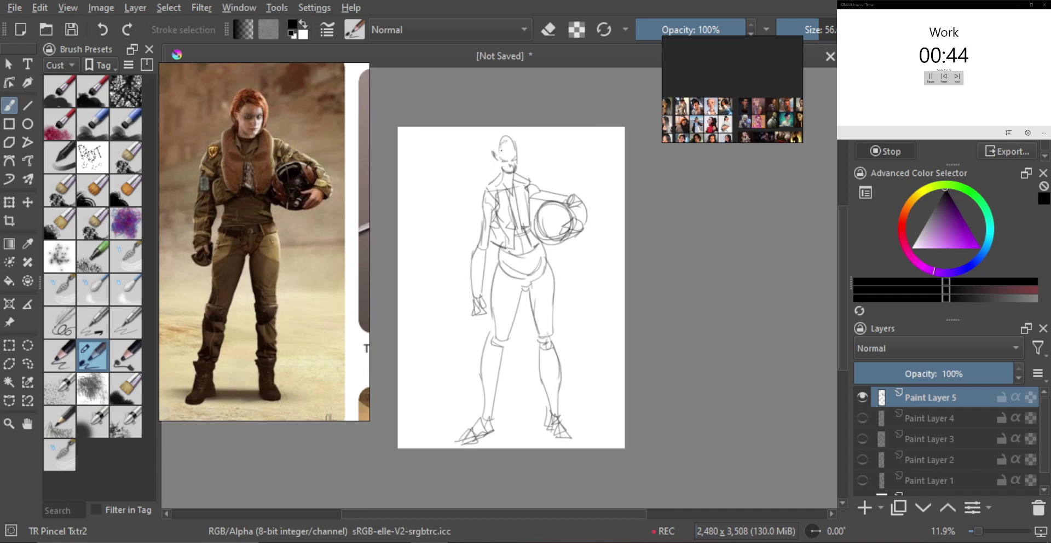
- Sketch the jaw, facial features and swept hair on the head, checking the figure in a mirrored view
{"action": "left_click_drag", "start_coordinate": [497, 144], "coordinate": [518, 177]}
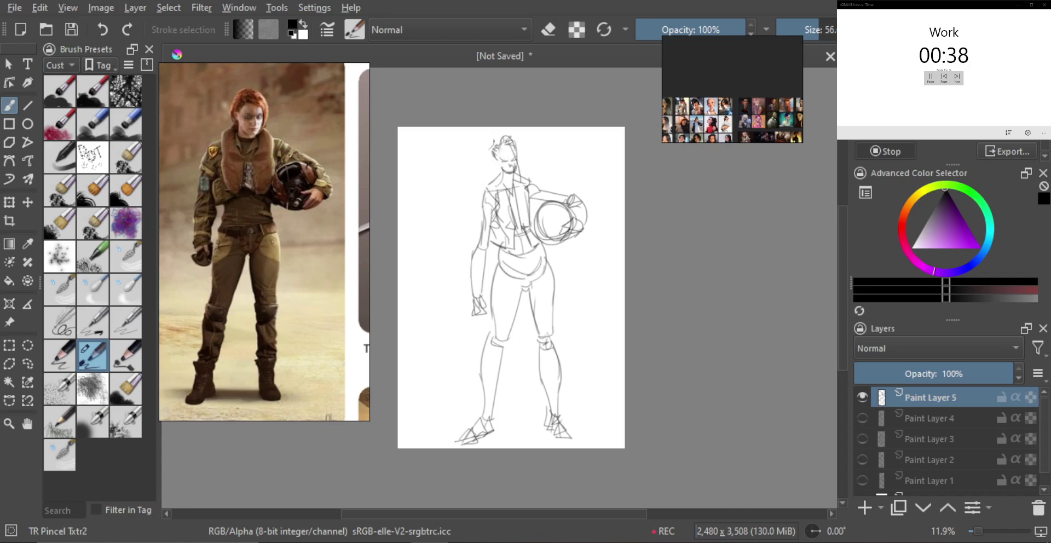
{"action": "mouse_move", "coordinate": [496, 142]}
{"action": "left_mouse_down"}
{"action": "mouse_move", "coordinate": [510, 135]}
{"action": "mouse_move", "coordinate": [493, 149]}
{"action": "left_mouse_up"}
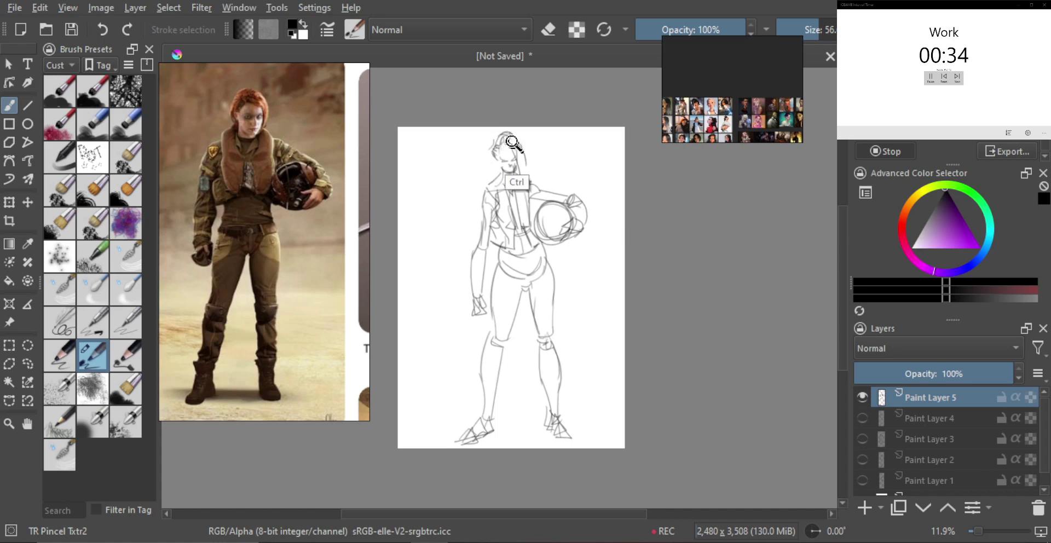
{"action": "left_click_drag", "start_coordinate": [515, 135], "coordinate": [527, 154]}
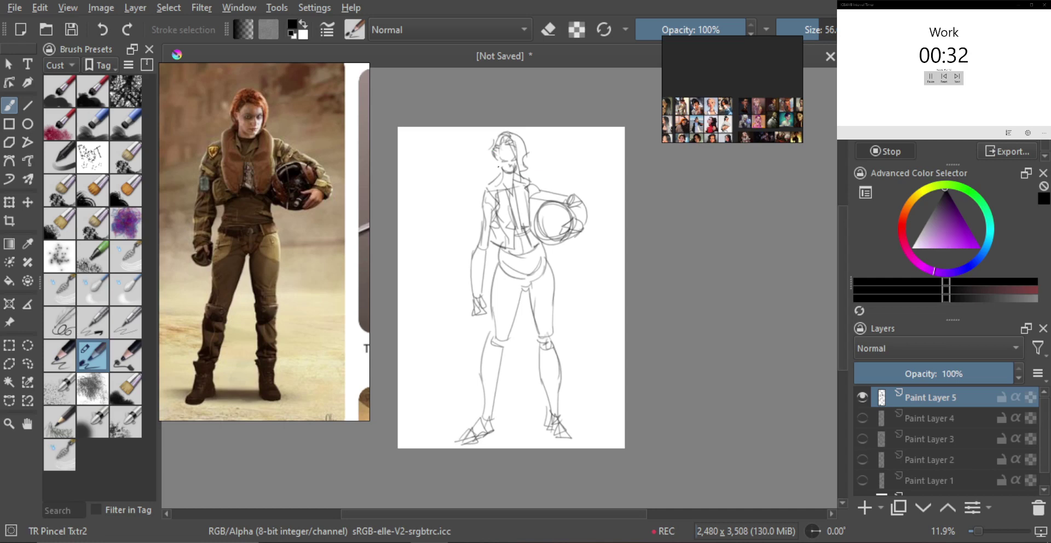
{"action": "left_click_drag", "start_coordinate": [501, 166], "coordinate": [499, 175]}
{"action": "key", "text": "m"}
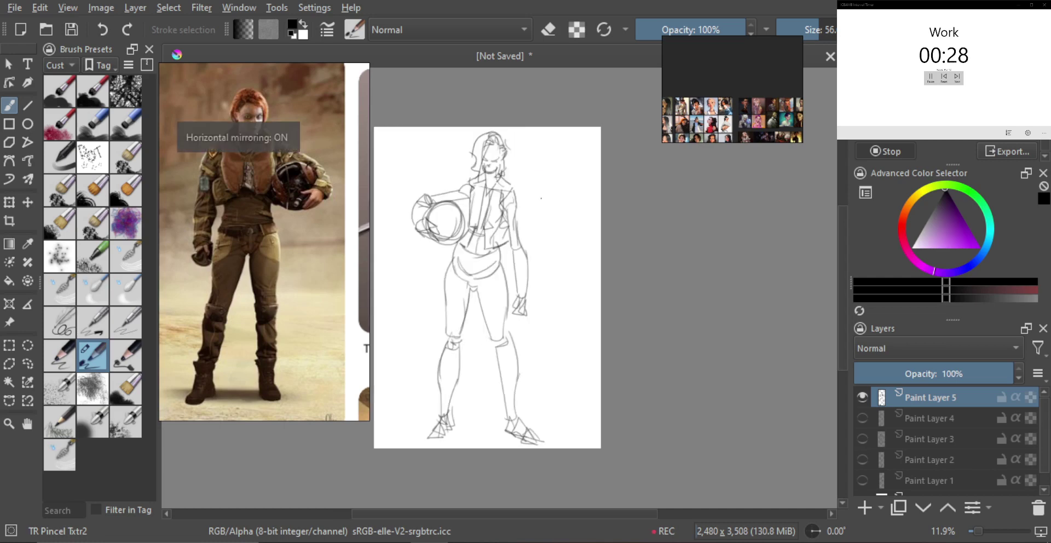
{"action": "key", "text": "m"}
- Reinforce the belt curves around the pelvis and the outer outlines of both thighs with darker strokes
{"action": "mouse_move", "coordinate": [546, 274]}
{"action": "left_mouse_down"}
{"action": "mouse_move", "coordinate": [551, 291]}
{"action": "mouse_move", "coordinate": [518, 268]}
{"action": "mouse_move", "coordinate": [515, 244]}
{"action": "mouse_move", "coordinate": [529, 239]}
{"action": "mouse_move", "coordinate": [512, 244]}
{"action": "mouse_move", "coordinate": [543, 244]}
{"action": "left_mouse_up"}
{"action": "key", "text": "ctrl+z"}
{"action": "key", "text": "ctrl+z"}
{"action": "mouse_move", "coordinate": [504, 254]}
{"action": "left_mouse_down"}
{"action": "mouse_move", "coordinate": [537, 251]}
{"action": "mouse_move", "coordinate": [499, 268]}
{"action": "mouse_move", "coordinate": [494, 336]}
{"action": "left_mouse_up"}
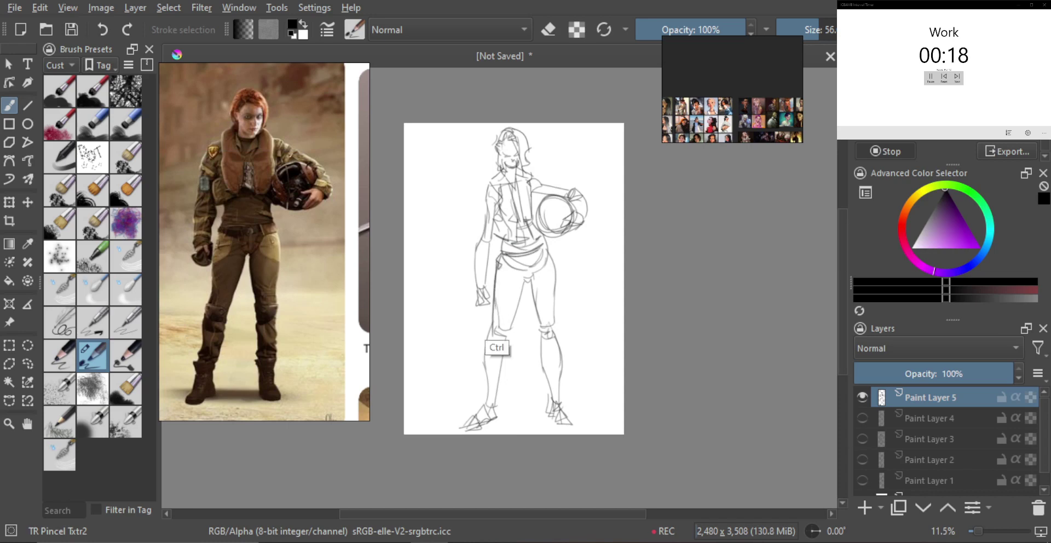
{"action": "key", "text": "ctrl+z"}
{"action": "left_click_drag", "start_coordinate": [497, 266], "coordinate": [497, 314]}
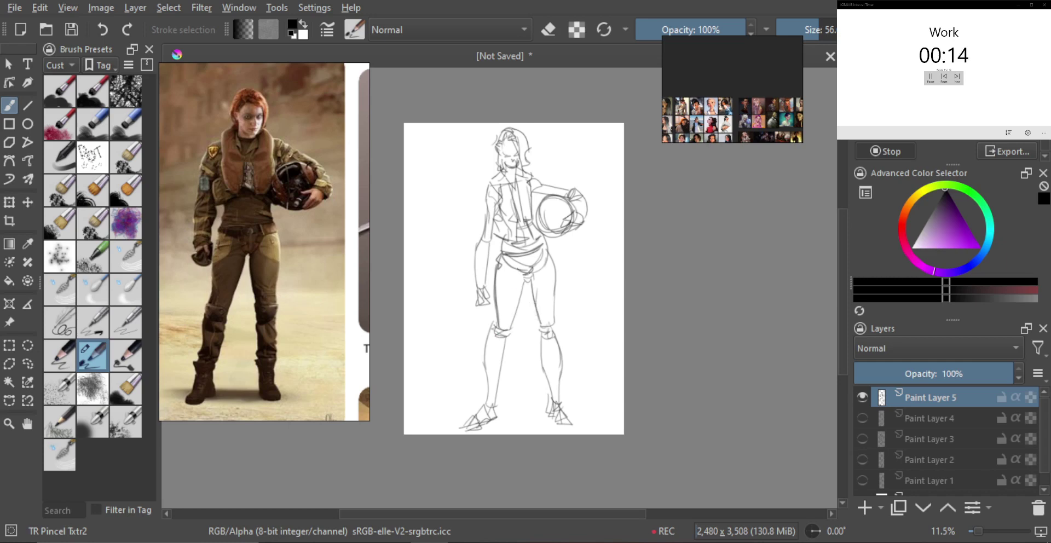
{"action": "key", "text": "ctrl+z"}
{"action": "mouse_move", "coordinate": [524, 267]}
{"action": "left_mouse_down"}
{"action": "mouse_move", "coordinate": [545, 255]}
{"action": "mouse_move", "coordinate": [537, 239]}
{"action": "mouse_move", "coordinate": [547, 256]}
{"action": "left_mouse_up"}
{"action": "key", "text": "ctrl+z"}
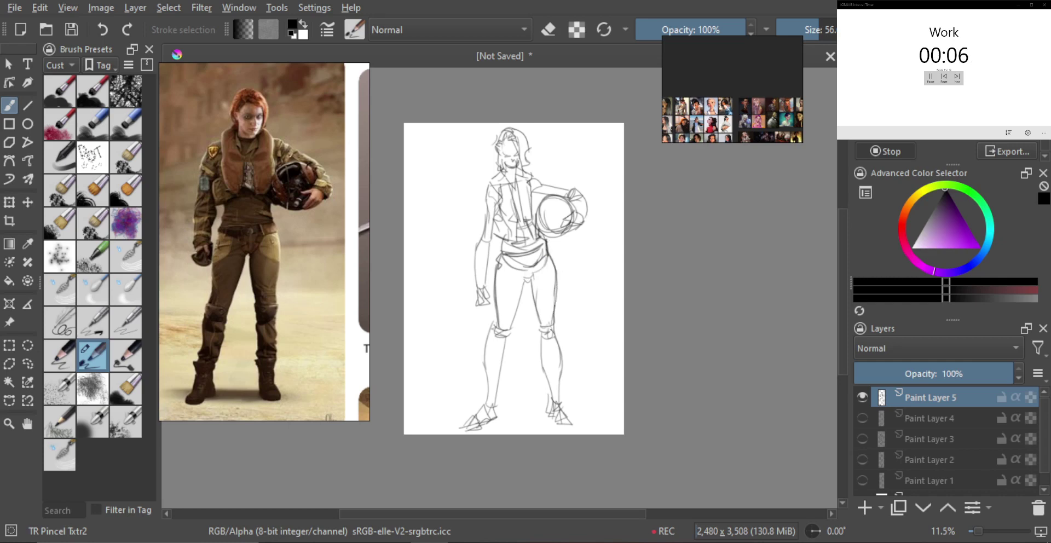
- Sketch and hatch the knee pads on both legs, and check the figure in a mirrored view
{"action": "left_click_drag", "start_coordinate": [542, 335], "coordinate": [541, 351]}
{"action": "left_click_drag", "start_coordinate": [554, 333], "coordinate": [554, 351]}
{"action": "mouse_move", "coordinate": [551, 337]}
{"action": "left_mouse_down"}
{"action": "mouse_move", "coordinate": [544, 347]}
{"action": "mouse_move", "coordinate": [498, 350]}
{"action": "left_mouse_up"}
{"action": "key", "text": "m"}
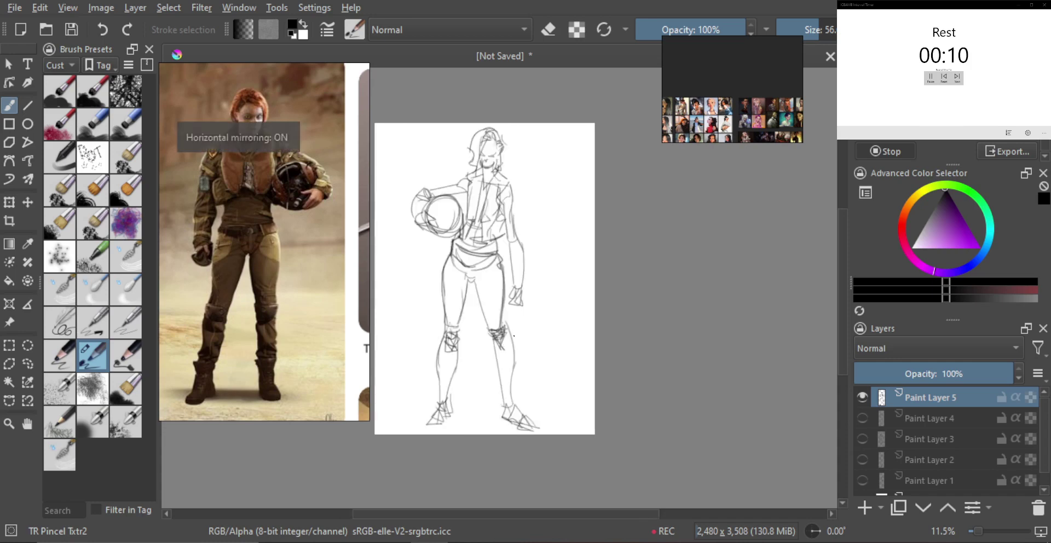
{"action": "key", "text": "m"}
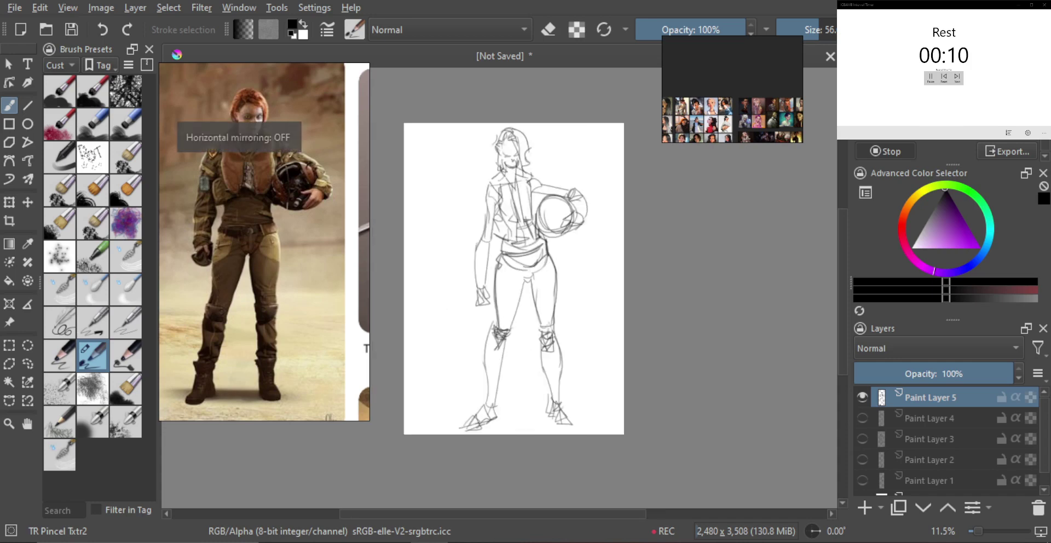
- Hide Paint Layer 5, add a new paint layer, and switch the reference to the hooded armoured knight holding a sword
{"action": "left_click", "coordinate": [861, 397]}
{"action": "left_click", "coordinate": [866, 508]}
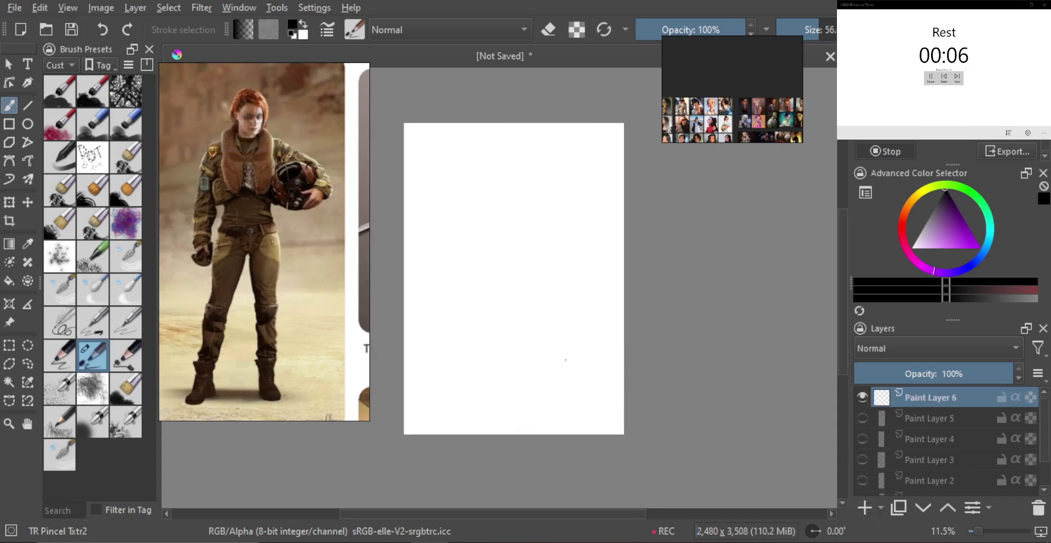
{"action": "scroll", "coordinate": [264, 280], "scroll_direction": "down", "scroll_amount": 3}
{"action": "left_click_drag", "start_coordinate": [293, 324], "coordinate": [262, 202]}
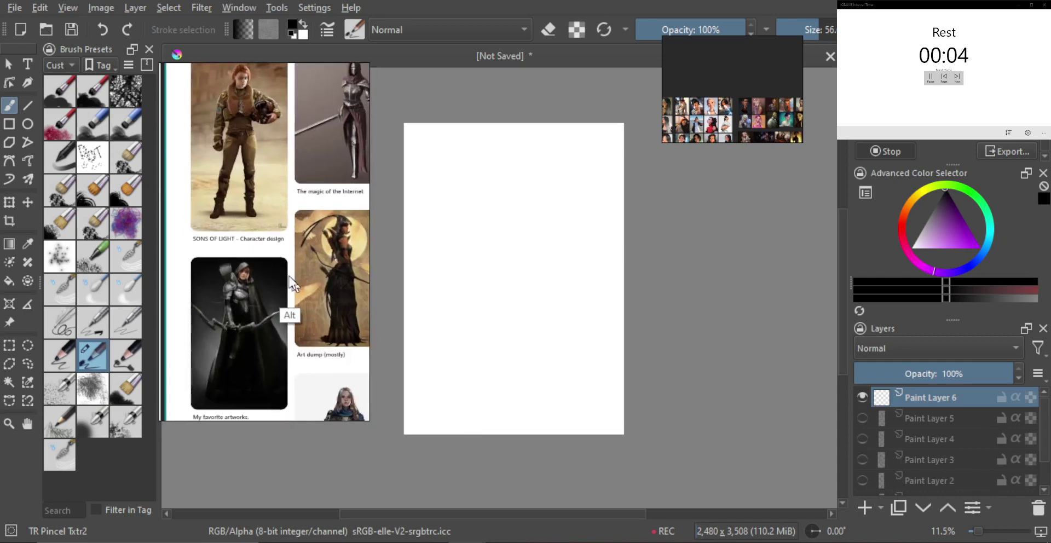
{"action": "mouse_move", "coordinate": [290, 276]}
{"action": "left_mouse_down"}
{"action": "mouse_move", "coordinate": [255, 238]}
{"action": "mouse_move", "coordinate": [283, 367]}
{"action": "mouse_move", "coordinate": [316, 199]}
{"action": "mouse_move", "coordinate": [292, 273]}
{"action": "mouse_move", "coordinate": [302, 254]}
{"action": "mouse_move", "coordinate": [310, 260]}
{"action": "left_mouse_up"}
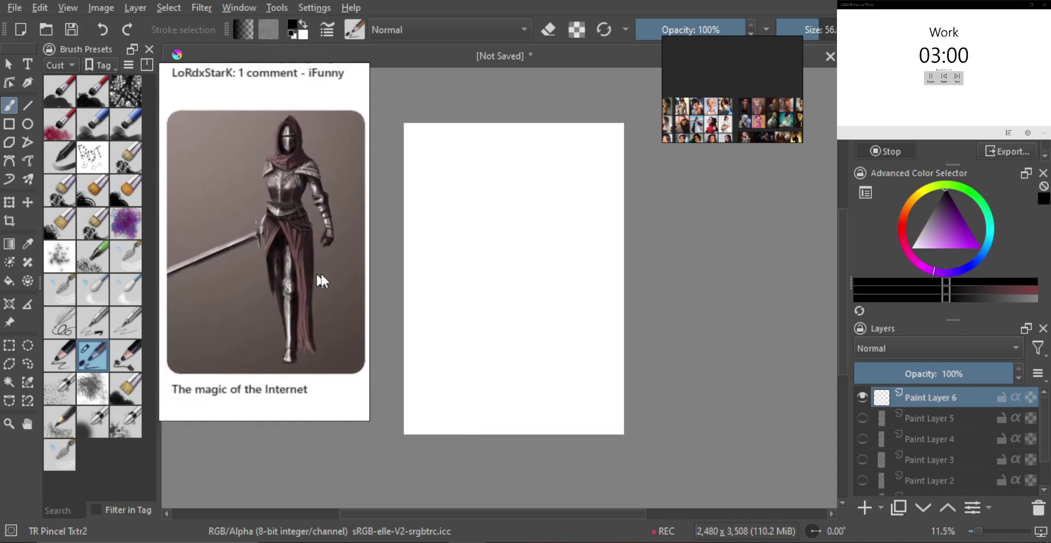
{"action": "left_click_drag", "start_coordinate": [518, 212], "coordinate": [541, 196]}
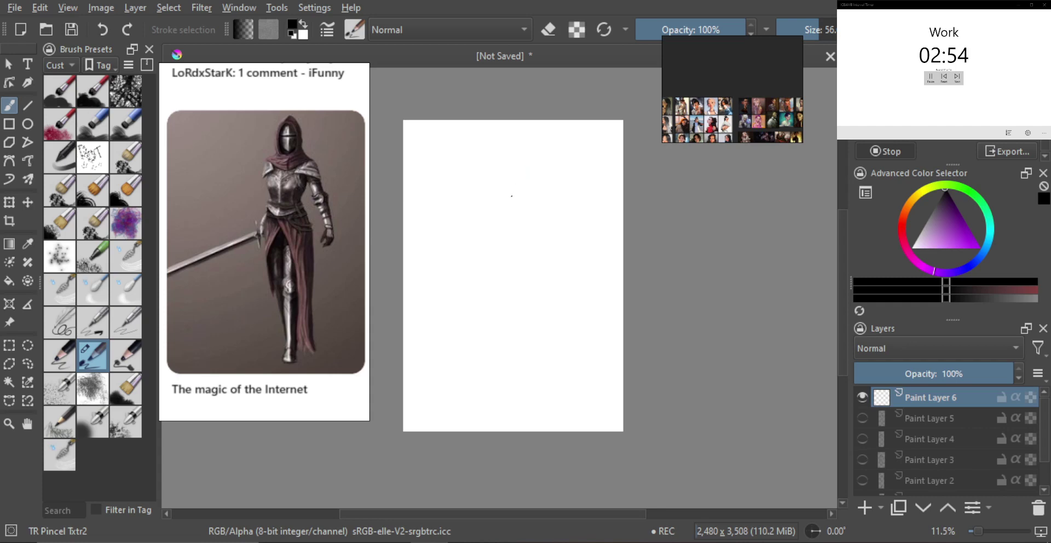
{"action": "mouse_move", "coordinate": [511, 189]}
{"action": "left_mouse_down"}
{"action": "mouse_move", "coordinate": [541, 179]}
{"action": "mouse_move", "coordinate": [519, 235]}
{"action": "left_mouse_up"}
{"action": "left_click_drag", "start_coordinate": [526, 197], "coordinate": [520, 251]}
{"action": "key", "text": "ctrl"}
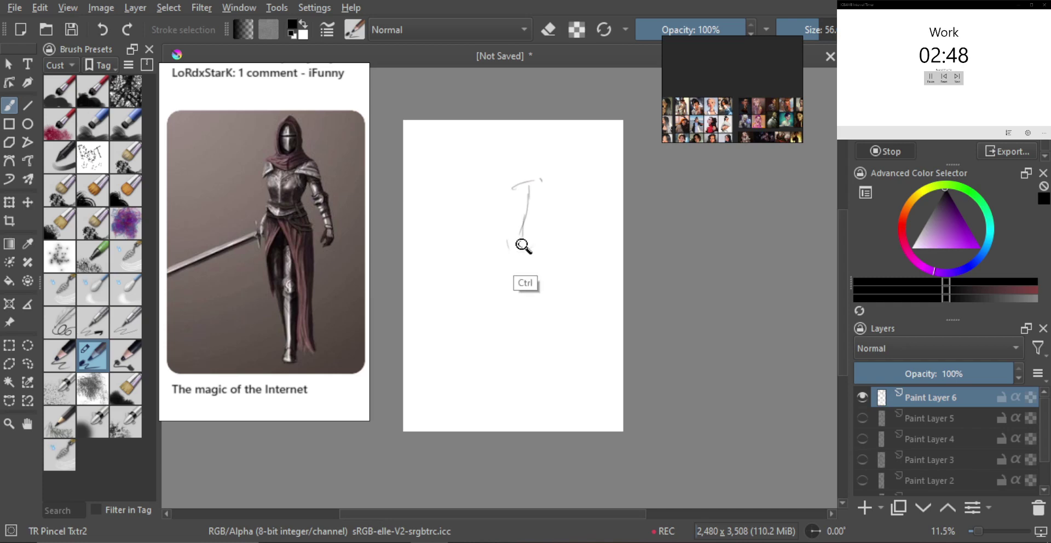
{"action": "key", "text": "ctrl+z"}
{"action": "key", "text": "ctrl+z"}
{"action": "key", "text": "ctrl+z"}
{"action": "key", "text": "ctrl+z"}
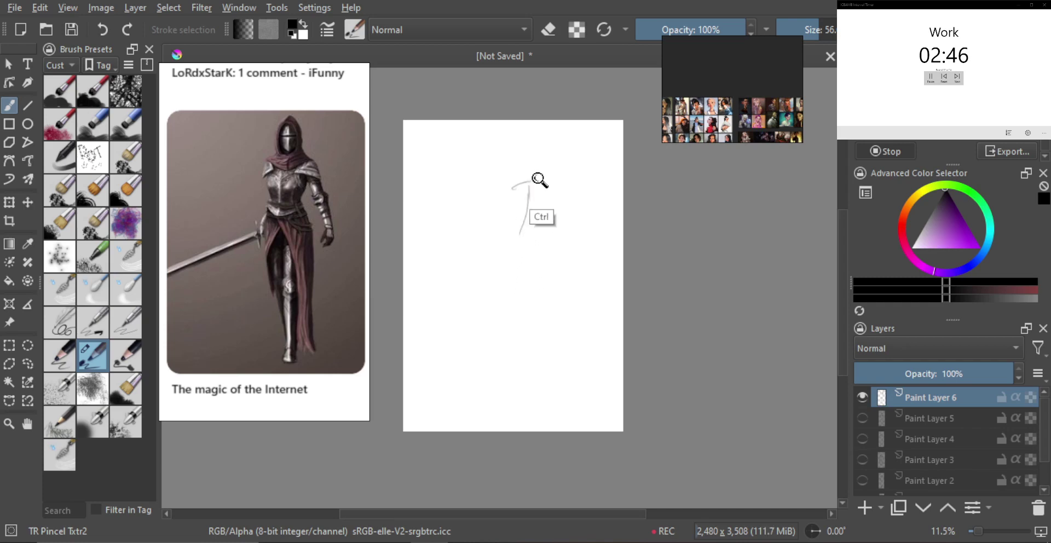
- Sketch the knight's shoulder line, torso centre line, hip line and the front leg's gesture line down to the foot
{"action": "left_click_drag", "start_coordinate": [510, 185], "coordinate": [525, 178]}
{"action": "mouse_move", "coordinate": [533, 183]}
{"action": "left_mouse_down"}
{"action": "mouse_move", "coordinate": [518, 245]}
{"action": "mouse_move", "coordinate": [537, 239]}
{"action": "mouse_move", "coordinate": [517, 394]}
{"action": "left_mouse_up"}
{"action": "key", "text": "ctrl+z"}
{"action": "key", "text": "ctrl+z"}
{"action": "mouse_move", "coordinate": [522, 331]}
{"action": "left_mouse_down"}
{"action": "mouse_move", "coordinate": [522, 392]}
{"action": "mouse_move", "coordinate": [511, 409]}
{"action": "left_mouse_up"}
{"action": "left_click_drag", "start_coordinate": [519, 392], "coordinate": [519, 410]}
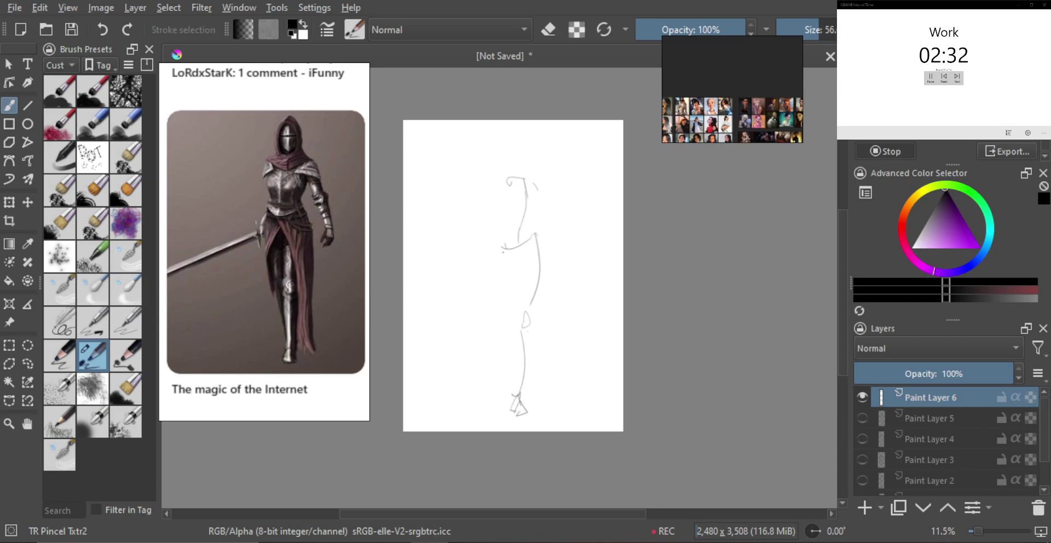
- Sketch the rear leg's outer contour down to the shin and both sides of the front thigh down to the knee
{"action": "left_click_drag", "start_coordinate": [503, 250], "coordinate": [511, 310]}
{"action": "key", "text": "ctrl+z"}
{"action": "key", "text": "ctrl+z"}
{"action": "left_click_drag", "start_coordinate": [500, 260], "coordinate": [516, 374]}
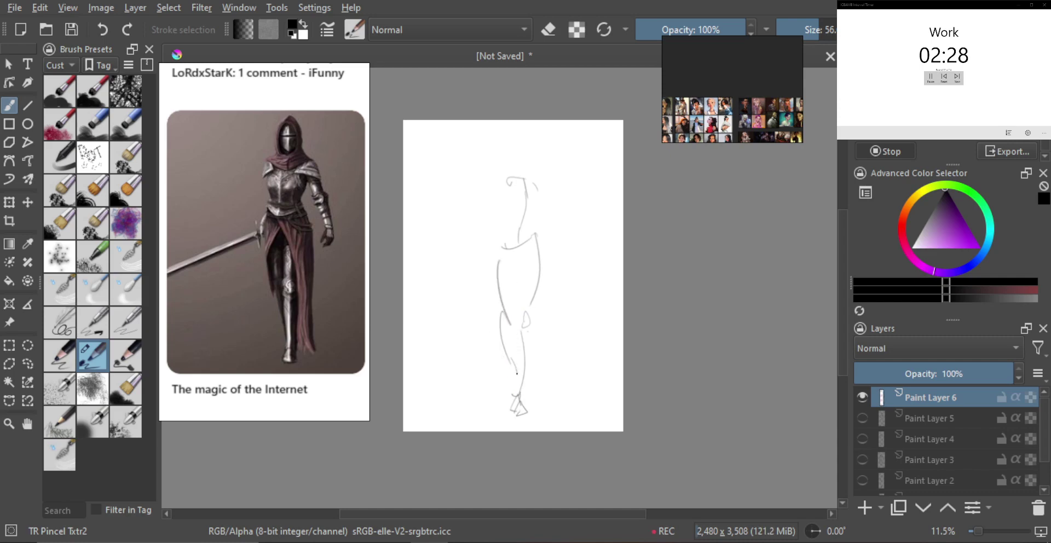
{"action": "mouse_move", "coordinate": [523, 274]}
{"action": "left_mouse_down"}
{"action": "mouse_move", "coordinate": [521, 257]}
{"action": "mouse_move", "coordinate": [543, 266]}
{"action": "mouse_move", "coordinate": [519, 318]}
{"action": "mouse_move", "coordinate": [531, 320]}
{"action": "mouse_move", "coordinate": [524, 327]}
{"action": "left_mouse_up"}
{"action": "left_click_drag", "start_coordinate": [545, 261], "coordinate": [535, 319]}
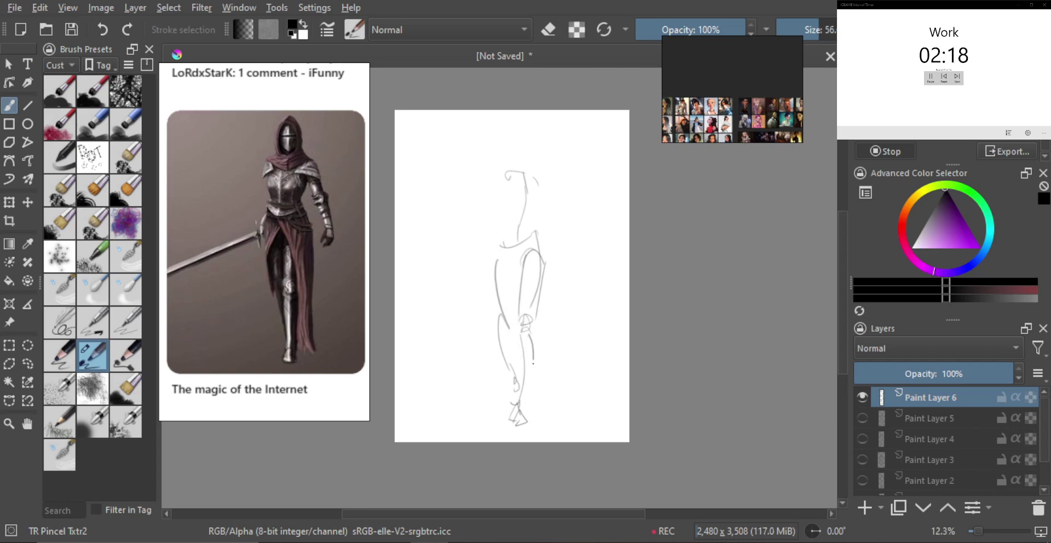
- Sketch the front leg's calf down to the ankle and check the figure in a mirrored view
{"action": "left_click_drag", "start_coordinate": [532, 358], "coordinate": [519, 407]}
{"action": "key", "text": "ctrl+z"}
{"action": "key", "text": "ctrl+z"}
{"action": "key", "text": "ctrl+z"}
{"action": "left_click_drag", "start_coordinate": [527, 329], "coordinate": [519, 405]}
{"action": "key", "text": "m"}
{"action": "key", "text": "m"}
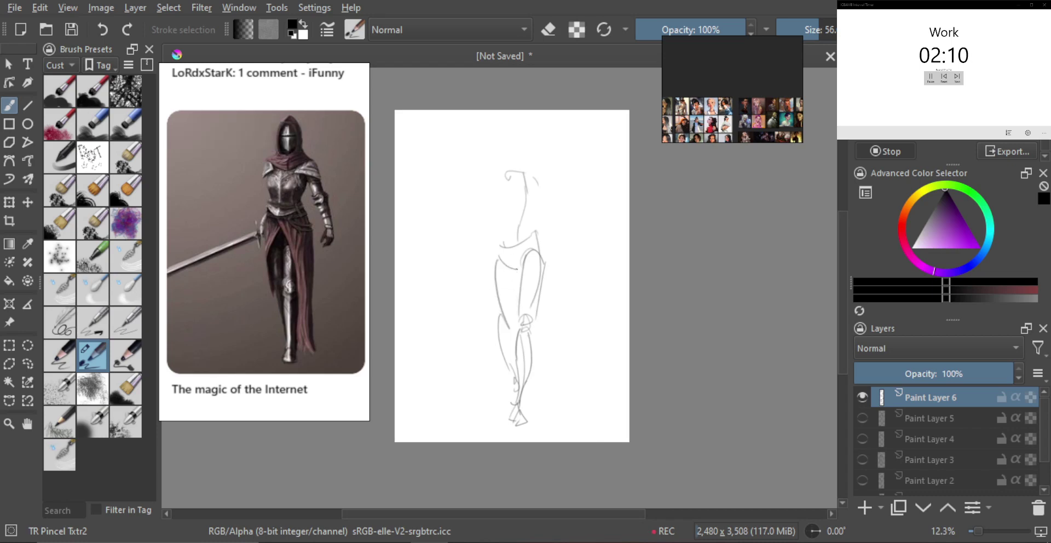
- Add the lower pelvis curve and sketch the side contours of the knight's ribcage
{"action": "left_click_drag", "start_coordinate": [517, 268], "coordinate": [509, 272]}
{"action": "left_click_drag", "start_coordinate": [542, 192], "coordinate": [534, 221]}
{"action": "key", "text": "ctrl"}
{"action": "left_click_drag", "start_coordinate": [513, 173], "coordinate": [506, 217]}
{"action": "key", "text": "ctrl+z"}
{"action": "key", "text": "ctrl+z"}
{"action": "mouse_move", "coordinate": [506, 218]}
{"action": "left_mouse_down"}
{"action": "mouse_move", "coordinate": [515, 211]}
{"action": "mouse_move", "coordinate": [526, 223]}
{"action": "left_mouse_up"}
{"action": "key", "text": "ctrl+z"}
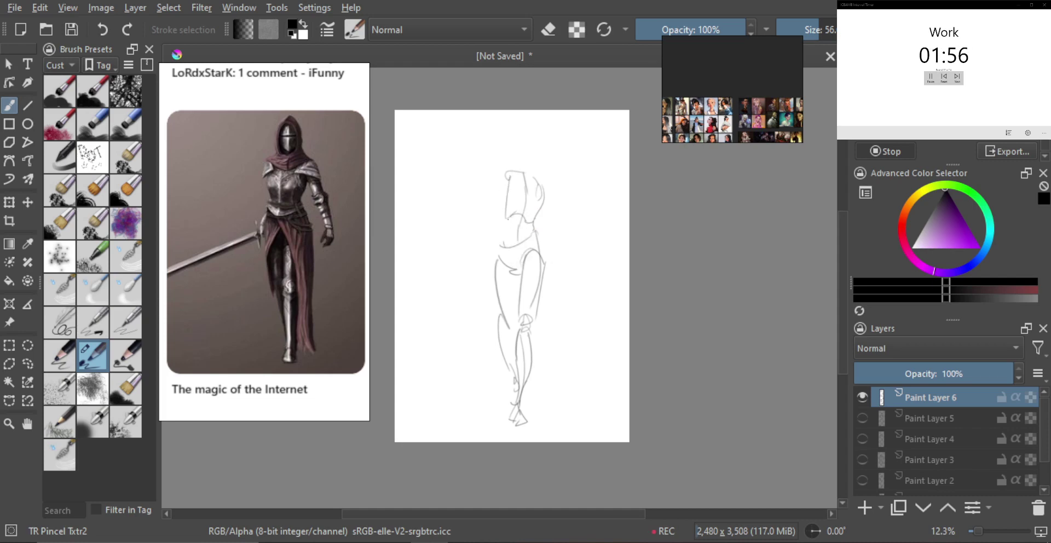
- Sketch the abdomen curve at the waist and the chest contour beside the knight's shoulder
{"action": "key", "text": "ctrl+z"}
{"action": "key", "text": "ctrl+z"}
{"action": "left_click_drag", "start_coordinate": [507, 235], "coordinate": [519, 234]}
{"action": "mouse_move", "coordinate": [506, 173]}
{"action": "left_mouse_down"}
{"action": "mouse_move", "coordinate": [529, 215]}
{"action": "mouse_move", "coordinate": [516, 210]}
{"action": "left_mouse_up"}
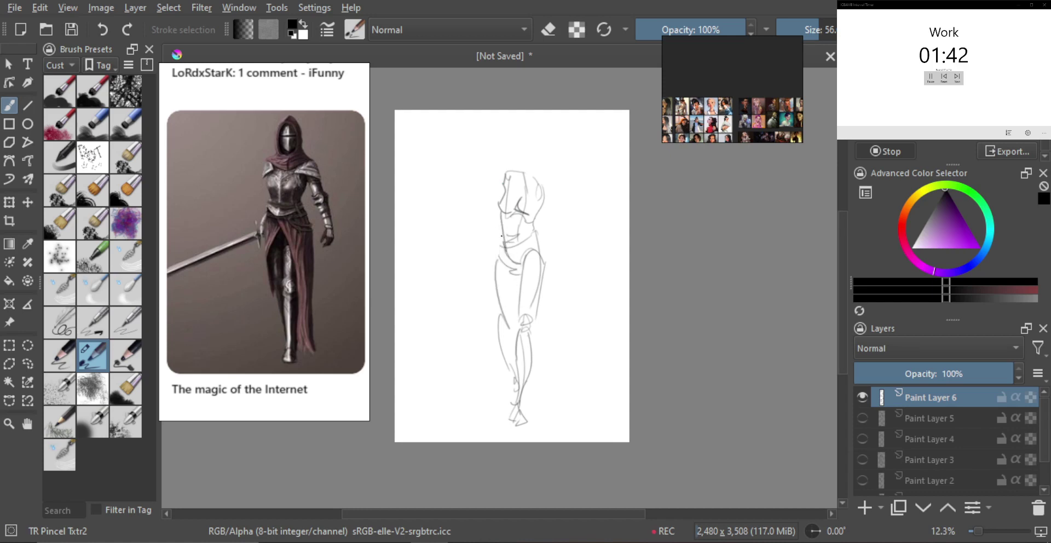
- Sketch the knight's waist and hip contours on both sides and check the figure in a mirrored view
{"action": "left_click_drag", "start_coordinate": [499, 203], "coordinate": [495, 274]}
{"action": "key", "text": "ctrl+z"}
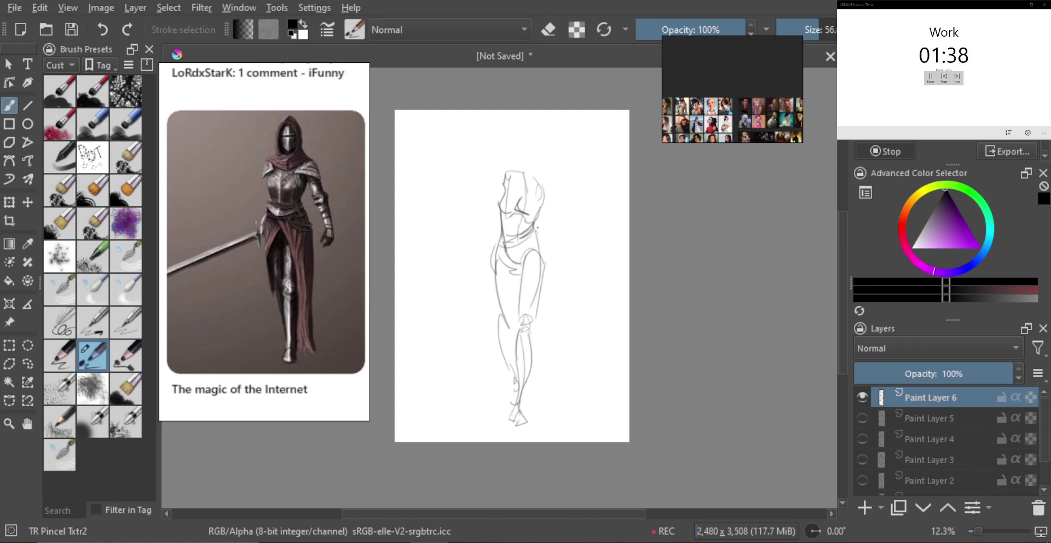
{"action": "mouse_move", "coordinate": [534, 229]}
{"action": "left_mouse_down"}
{"action": "mouse_move", "coordinate": [543, 273]}
{"action": "mouse_move", "coordinate": [546, 258]}
{"action": "left_mouse_up"}
{"action": "key", "text": "ctrl+z"}
{"action": "key", "text": "m"}
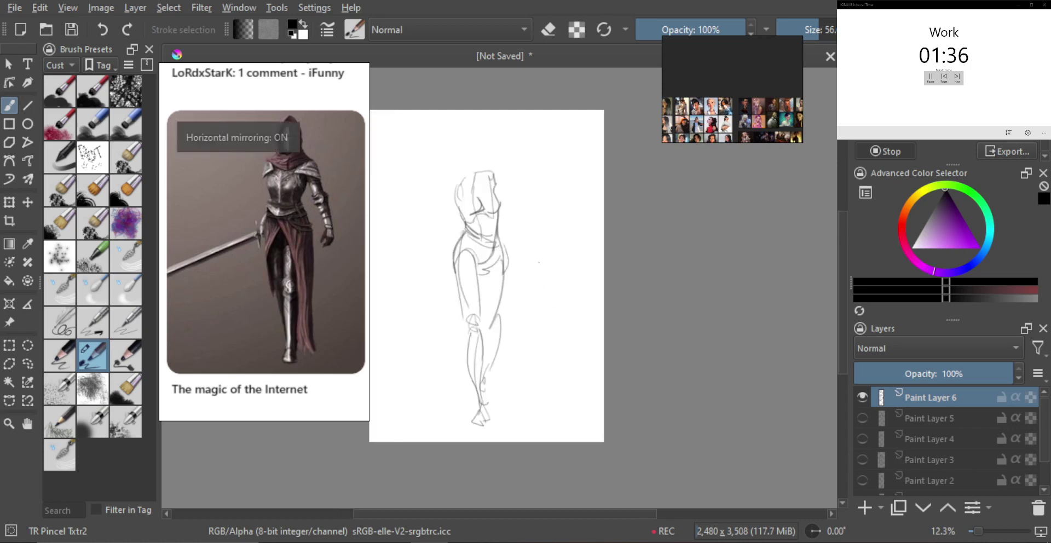
{"action": "key", "text": "m"}
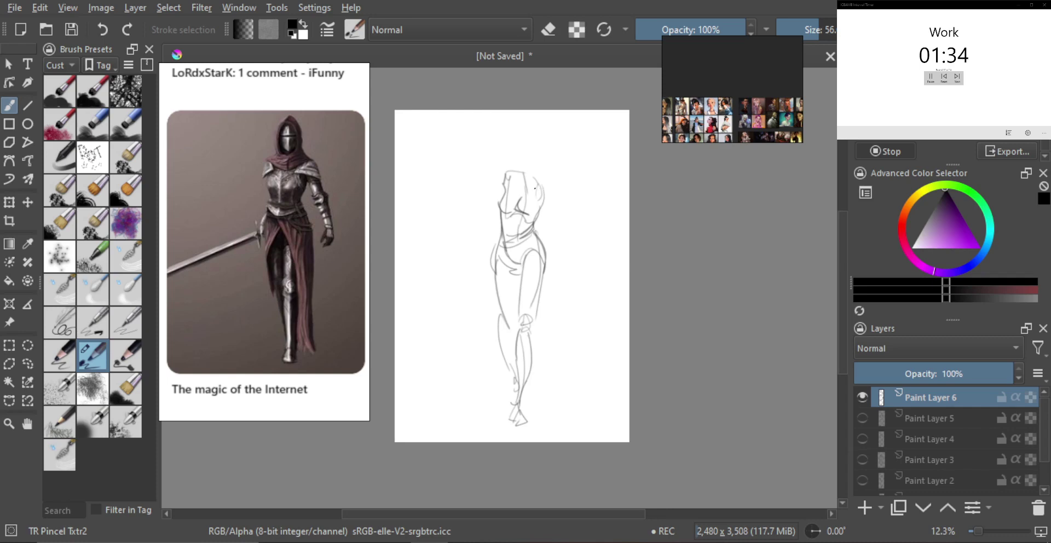
- Sketch short angled strokes for the pauldrons at both shoulders and along the neckline
{"action": "mouse_move", "coordinate": [531, 192]}
{"action": "left_mouse_down"}
{"action": "mouse_move", "coordinate": [544, 179]}
{"action": "mouse_move", "coordinate": [554, 184]}
{"action": "left_mouse_up"}
{"action": "left_click_drag", "start_coordinate": [532, 193], "coordinate": [558, 202]}
{"action": "key", "text": "ctrl+z"}
{"action": "mouse_move", "coordinate": [502, 165]}
{"action": "left_mouse_down"}
{"action": "mouse_move", "coordinate": [511, 186]}
{"action": "mouse_move", "coordinate": [521, 169]}
{"action": "mouse_move", "coordinate": [529, 179]}
{"action": "left_mouse_up"}
{"action": "key", "text": "ctrl+z"}
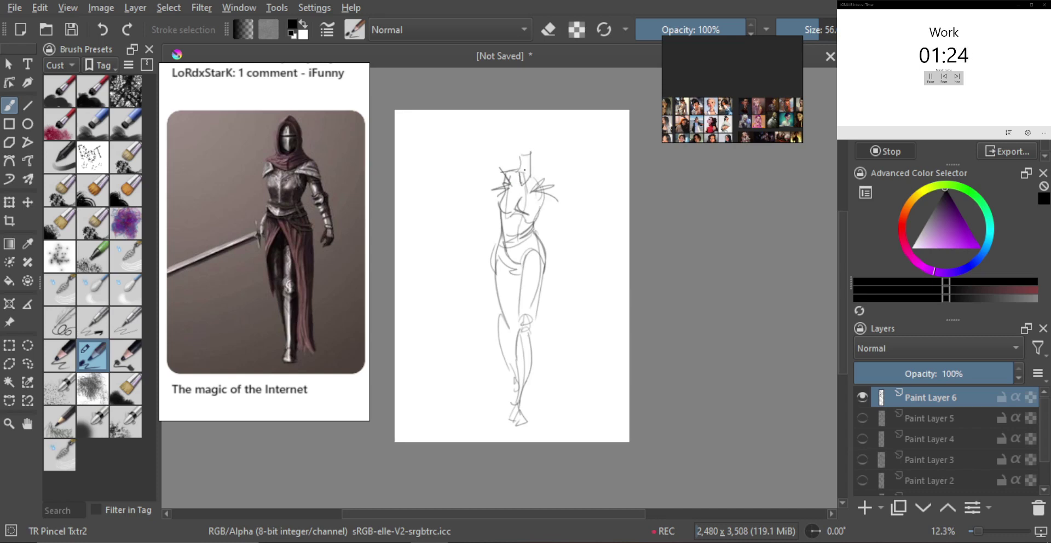
- Sketch the knight's neck and an oval for the head above the shoulders
{"action": "left_click_drag", "start_coordinate": [525, 130], "coordinate": [527, 162]}
{"action": "mouse_move", "coordinate": [525, 123]}
{"action": "left_mouse_down"}
{"action": "mouse_move", "coordinate": [533, 142]}
{"action": "mouse_move", "coordinate": [518, 157]}
{"action": "mouse_move", "coordinate": [529, 158]}
{"action": "left_mouse_up"}
{"action": "key", "text": "ctrl+z"}
{"action": "key", "text": "ctrl+z"}
{"action": "key", "text": "ctrl+z"}
{"action": "key", "text": "ctrl+z"}
{"action": "mouse_move", "coordinate": [528, 128]}
{"action": "left_mouse_down"}
{"action": "mouse_move", "coordinate": [524, 160]}
{"action": "mouse_move", "coordinate": [511, 169]}
{"action": "mouse_move", "coordinate": [526, 171]}
{"action": "mouse_move", "coordinate": [520, 179]}
{"action": "left_mouse_up"}
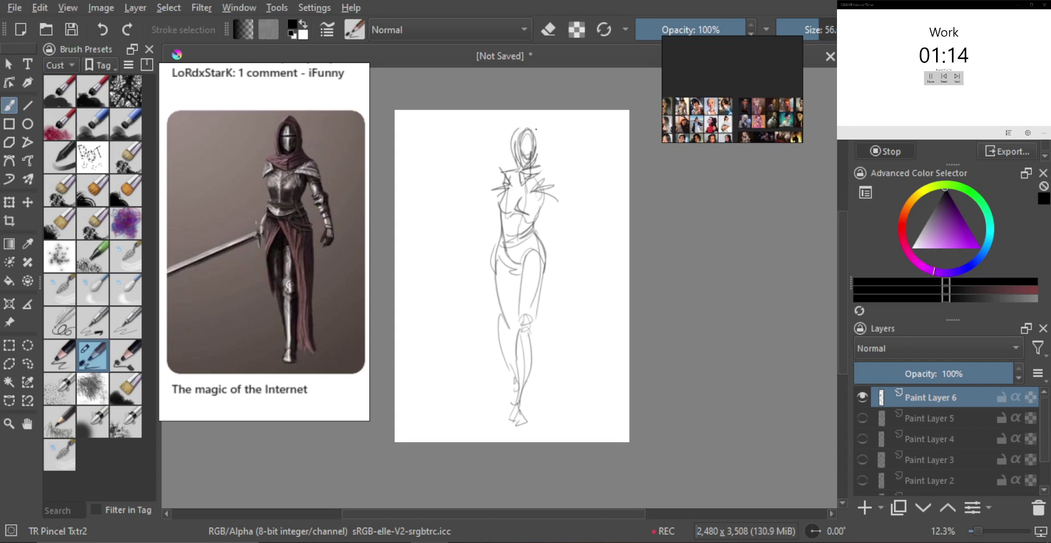
- Sketch the pointed hood contour around the head down to the neck
{"action": "mouse_move", "coordinate": [515, 131]}
{"action": "left_mouse_down"}
{"action": "mouse_move", "coordinate": [538, 116]}
{"action": "mouse_move", "coordinate": [545, 166]}
{"action": "left_mouse_up"}
{"action": "key", "text": "ctrl+z"}
{"action": "key", "text": "ctrl+z"}
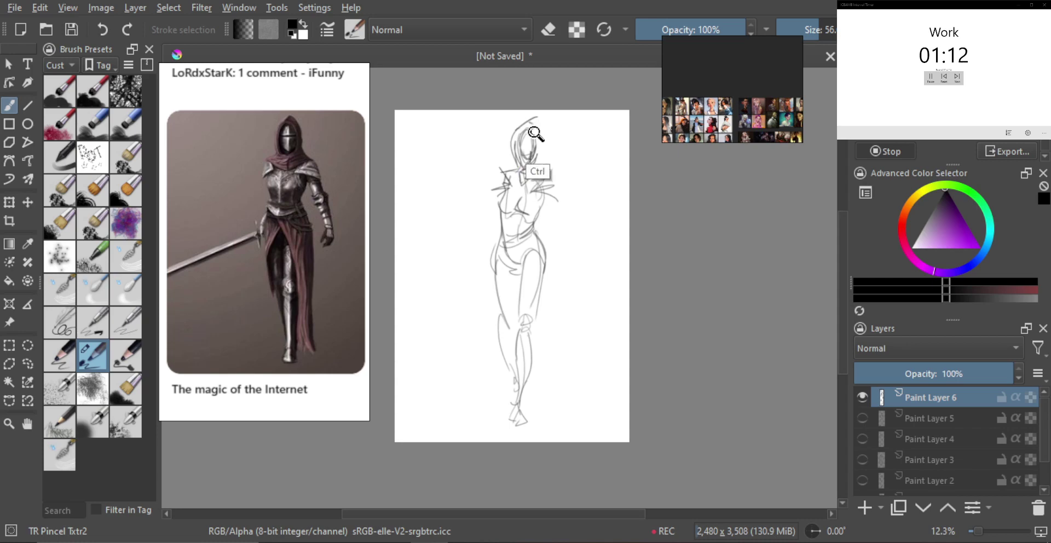
{"action": "key", "text": "ctrl+z"}
{"action": "mouse_move", "coordinate": [527, 122]}
{"action": "left_mouse_down"}
{"action": "mouse_move", "coordinate": [540, 133]}
{"action": "mouse_move", "coordinate": [543, 165]}
{"action": "left_mouse_up"}
{"action": "left_click_drag", "start_coordinate": [529, 120], "coordinate": [540, 133]}
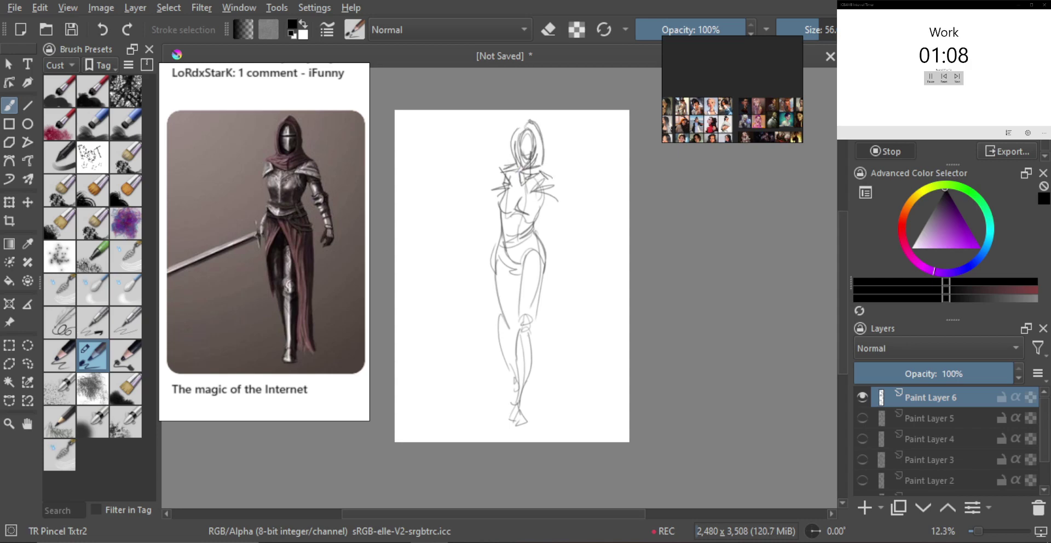
- Sketch the pointed scarf folds crossing over the upper chest below the hood
{"action": "mouse_move", "coordinate": [540, 167]}
{"action": "left_mouse_down"}
{"action": "mouse_move", "coordinate": [554, 178]}
{"action": "mouse_move", "coordinate": [522, 192]}
{"action": "left_mouse_up"}
{"action": "mouse_move", "coordinate": [522, 191]}
{"action": "left_mouse_down"}
{"action": "mouse_move", "coordinate": [544, 177]}
{"action": "mouse_move", "coordinate": [518, 191]}
{"action": "left_mouse_up"}
{"action": "left_click_drag", "start_coordinate": [509, 175], "coordinate": [524, 189]}
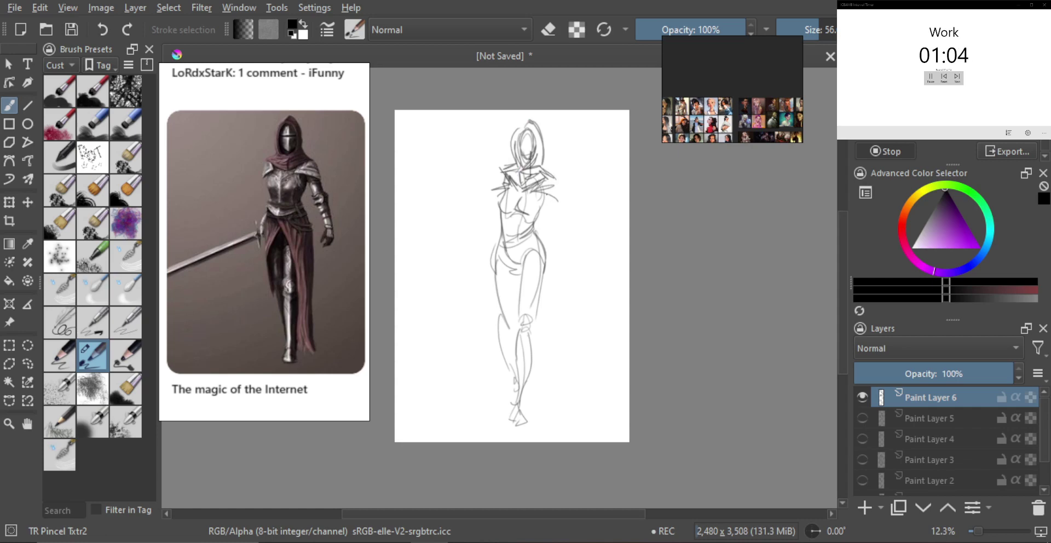
- Sketch the empty-handed arm from the shoulder to the elbow and start the forearm's outer contour
{"action": "left_click_drag", "start_coordinate": [548, 184], "coordinate": [563, 233]}
{"action": "left_click_drag", "start_coordinate": [544, 196], "coordinate": [546, 210]}
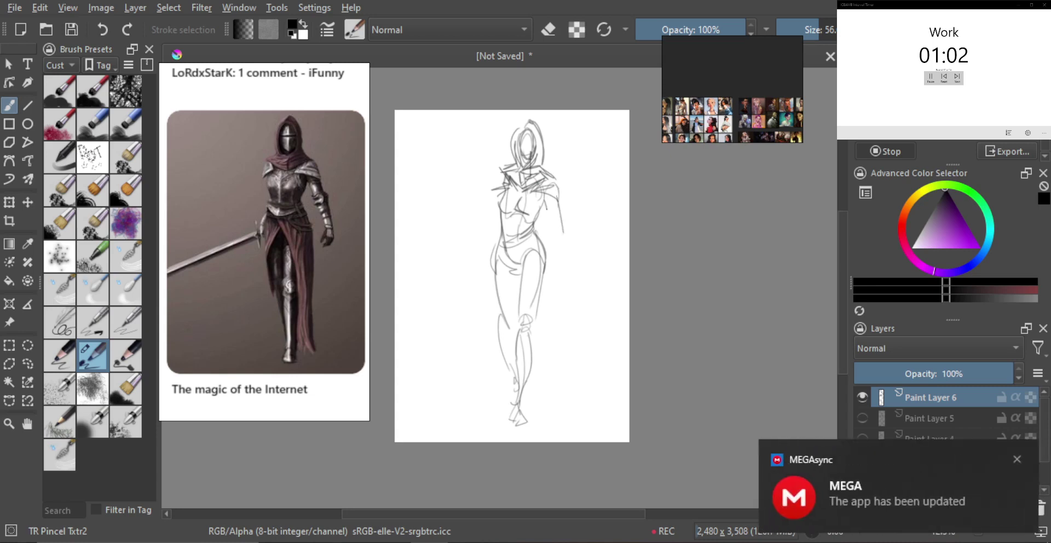
{"action": "left_click", "coordinate": [1016, 459]}
{"action": "key", "text": "ctrl+z"}
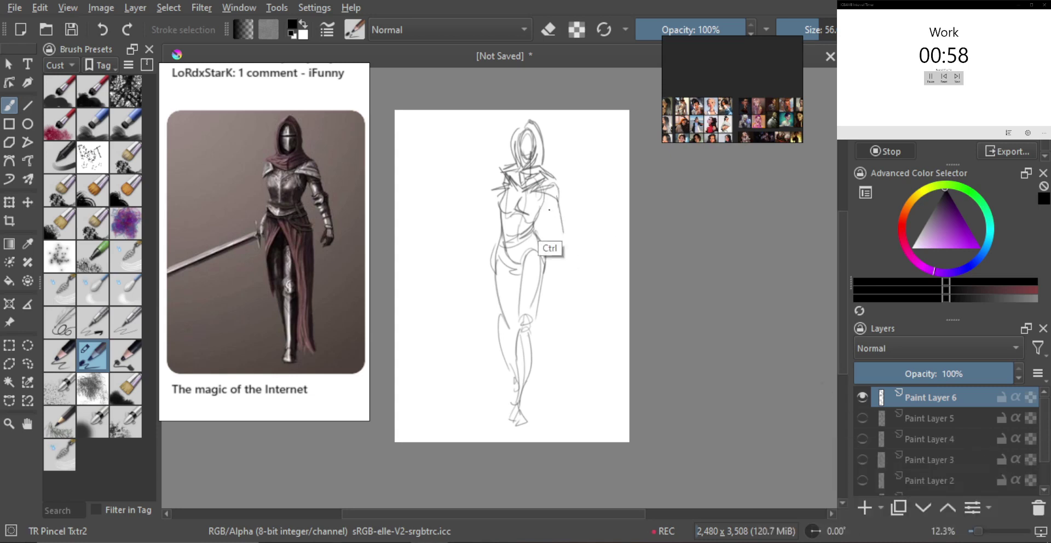
{"action": "mouse_move", "coordinate": [547, 199]}
{"action": "left_mouse_down"}
{"action": "mouse_move", "coordinate": [560, 235]}
{"action": "mouse_move", "coordinate": [563, 227]}
{"action": "mouse_move", "coordinate": [575, 242]}
{"action": "mouse_move", "coordinate": [578, 286]}
{"action": "left_mouse_up"}
{"action": "key", "text": "ctrl+z"}
{"action": "key", "text": "ctrl+z"}
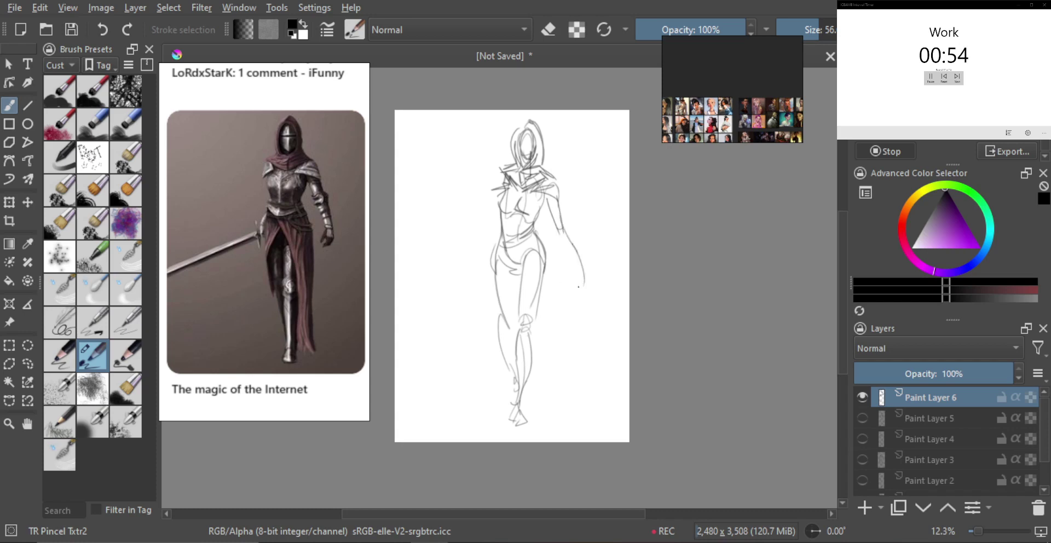
- Finish the empty-handed forearm and hand, and sketch the sword arm with its hand beside the hip
{"action": "left_click_drag", "start_coordinate": [560, 235], "coordinate": [580, 281]}
{"action": "key", "text": "ctrl+z"}
{"action": "key", "text": "ctrl+z"}
{"action": "mouse_move", "coordinate": [563, 241]}
{"action": "left_mouse_down"}
{"action": "mouse_move", "coordinate": [576, 275]}
{"action": "mouse_move", "coordinate": [571, 305]}
{"action": "left_mouse_up"}
{"action": "key", "text": "ctrl+z"}
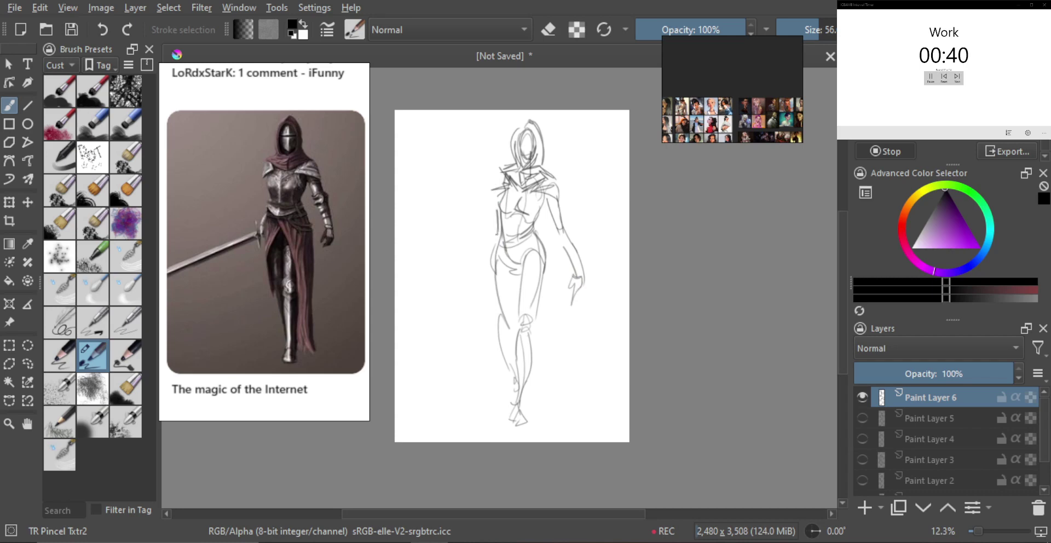
{"action": "mouse_move", "coordinate": [498, 234]}
{"action": "left_mouse_down"}
{"action": "mouse_move", "coordinate": [480, 262]}
{"action": "mouse_move", "coordinate": [488, 266]}
{"action": "left_mouse_up"}
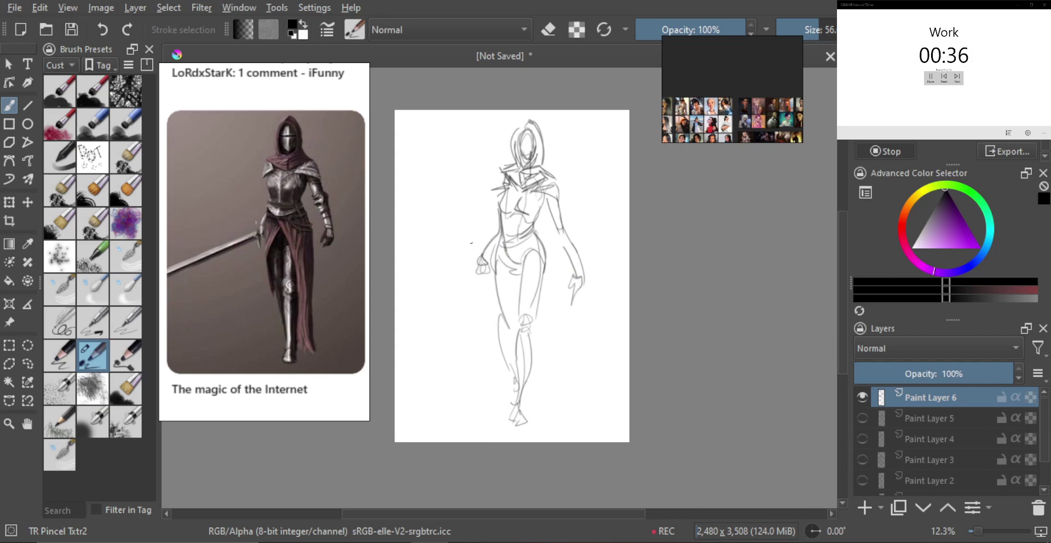
{"action": "left_click_drag", "start_coordinate": [417, 285], "coordinate": [463, 268]}
{"action": "key", "text": "m"}
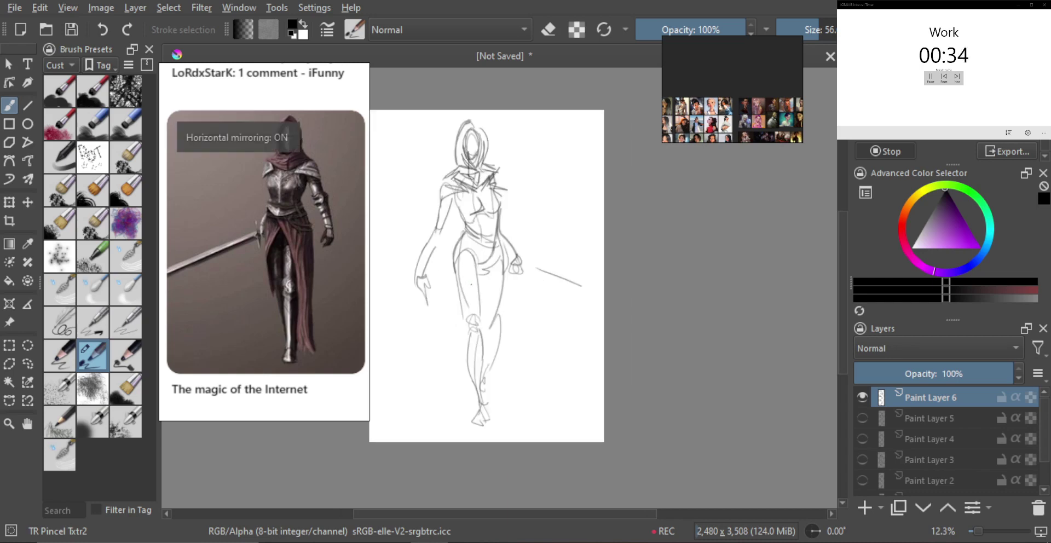
{"action": "key", "text": "m"}
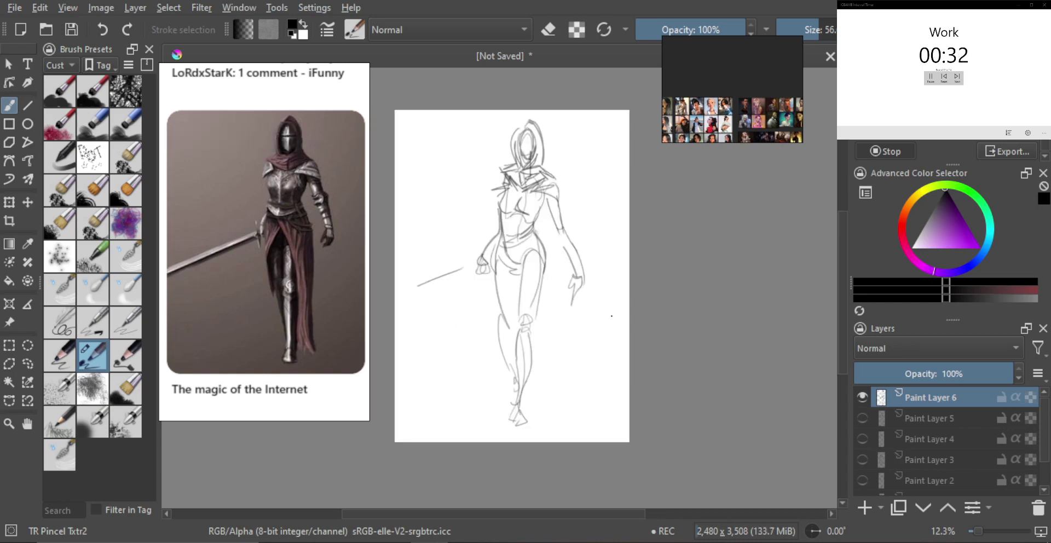
{"action": "key", "text": "ctrl+z"}
- Scale the whole figure down, then select the legs with a freehand outline and stretch them longer downward
{"action": "key", "text": "ctrl+t"}
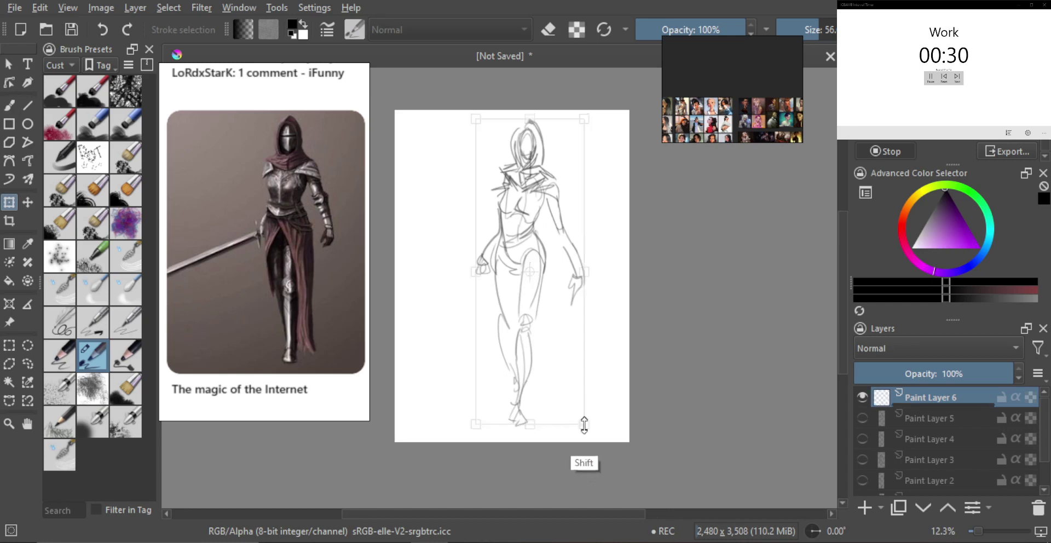
{"action": "left_click_drag", "start_coordinate": [579, 430], "coordinate": [552, 342]}
{"action": "key", "text": "l"}
{"action": "mouse_move", "coordinate": [544, 267]}
{"action": "left_mouse_down"}
{"action": "mouse_move", "coordinate": [528, 236]}
{"action": "mouse_move", "coordinate": [515, 250]}
{"action": "mouse_move", "coordinate": [496, 247]}
{"action": "mouse_move", "coordinate": [505, 406]}
{"action": "mouse_move", "coordinate": [538, 317]}
{"action": "left_mouse_up"}
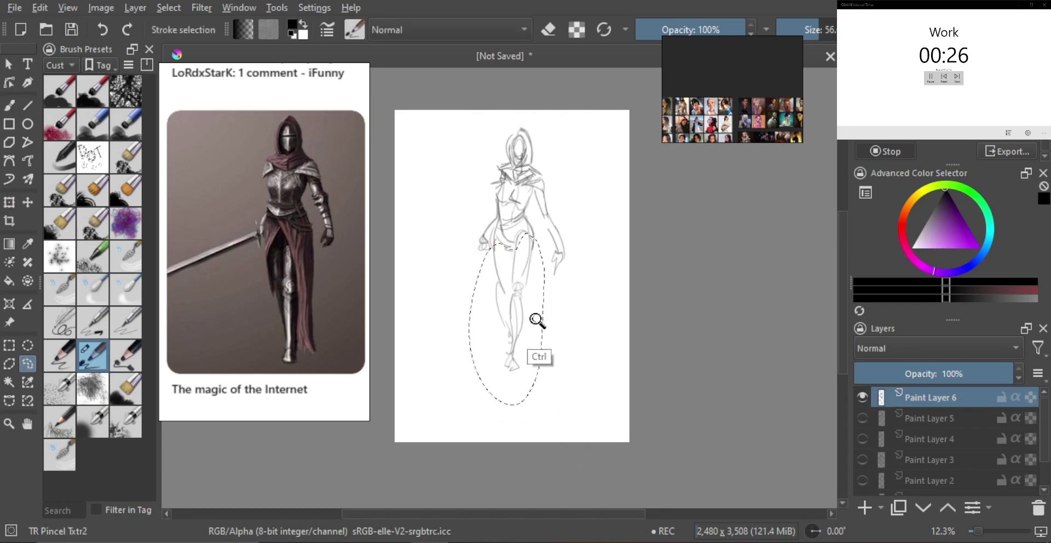
{"action": "key", "text": "ctrl+t"}
{"action": "left_click_drag", "start_coordinate": [506, 405], "coordinate": [504, 447]}
{"action": "key", "text": "m"}
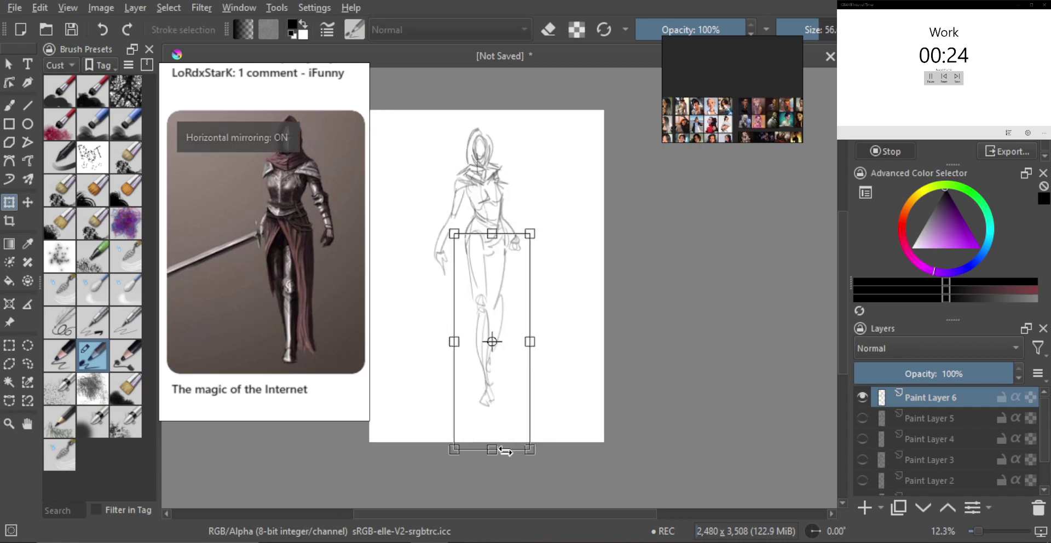
{"action": "key", "text": "Return"}
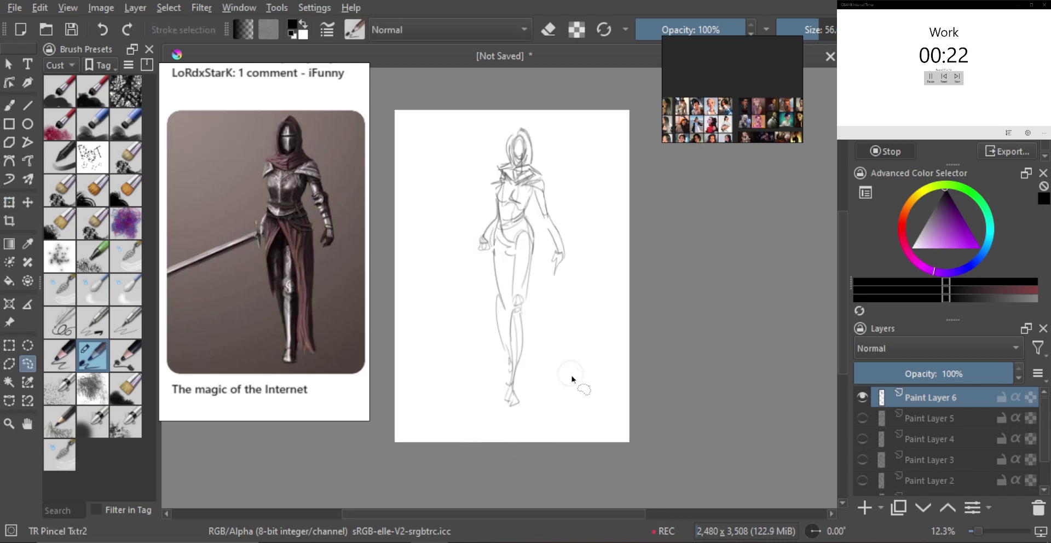
- Sketch the skirt cloth's front edge from the waist across the front leg, ending in a pointed hem near the foot
{"action": "key", "text": "b"}
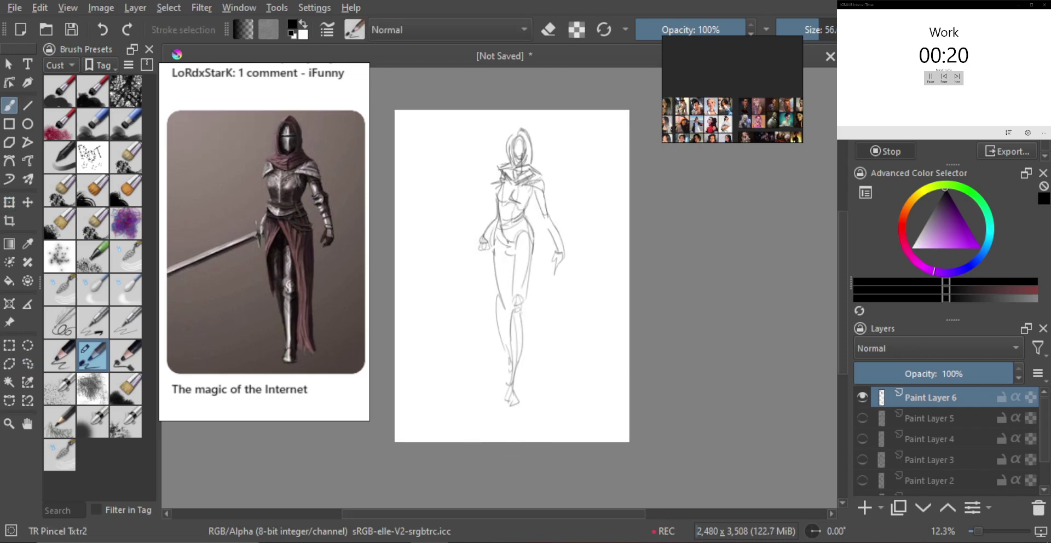
{"action": "mouse_move", "coordinate": [507, 238]}
{"action": "left_mouse_down"}
{"action": "mouse_move", "coordinate": [529, 372]}
{"action": "mouse_move", "coordinate": [526, 316]}
{"action": "left_mouse_up"}
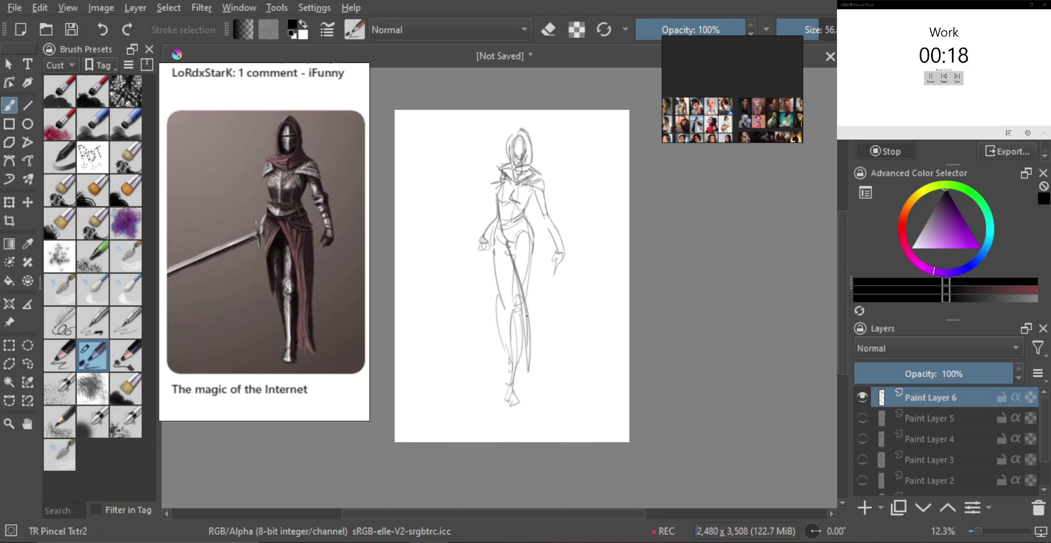
{"action": "left_click_drag", "start_coordinate": [527, 358], "coordinate": [539, 397]}
{"action": "left_click_drag", "start_coordinate": [527, 368], "coordinate": [532, 406]}
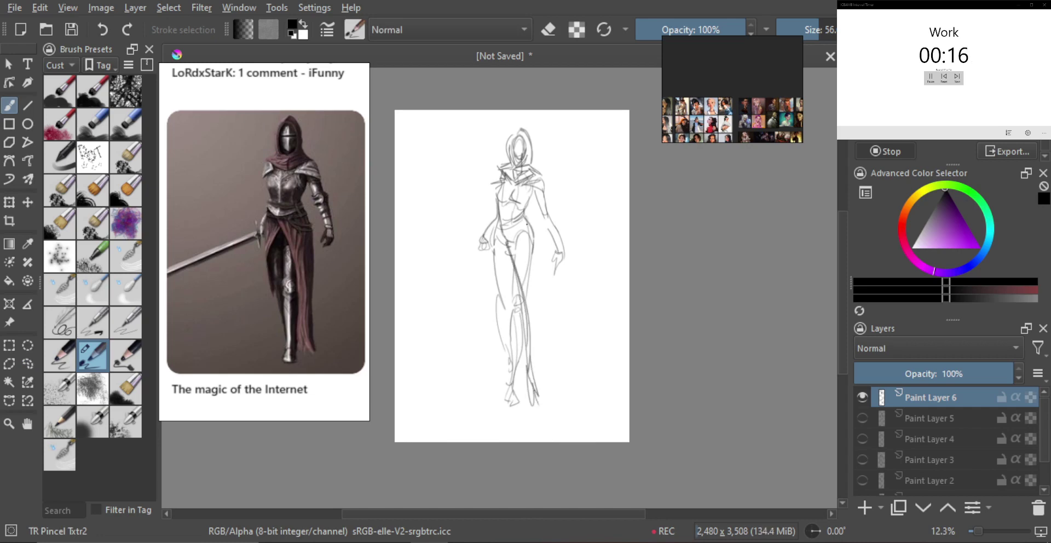
- Sketch the skirt cloth's wrap at the waist and its long outer edge on the empty-handed side
{"action": "mouse_move", "coordinate": [526, 221]}
{"action": "left_mouse_down"}
{"action": "mouse_move", "coordinate": [511, 234]}
{"action": "mouse_move", "coordinate": [538, 237]}
{"action": "mouse_move", "coordinate": [529, 344]}
{"action": "left_mouse_up"}
{"action": "key", "text": "ctrl+z"}
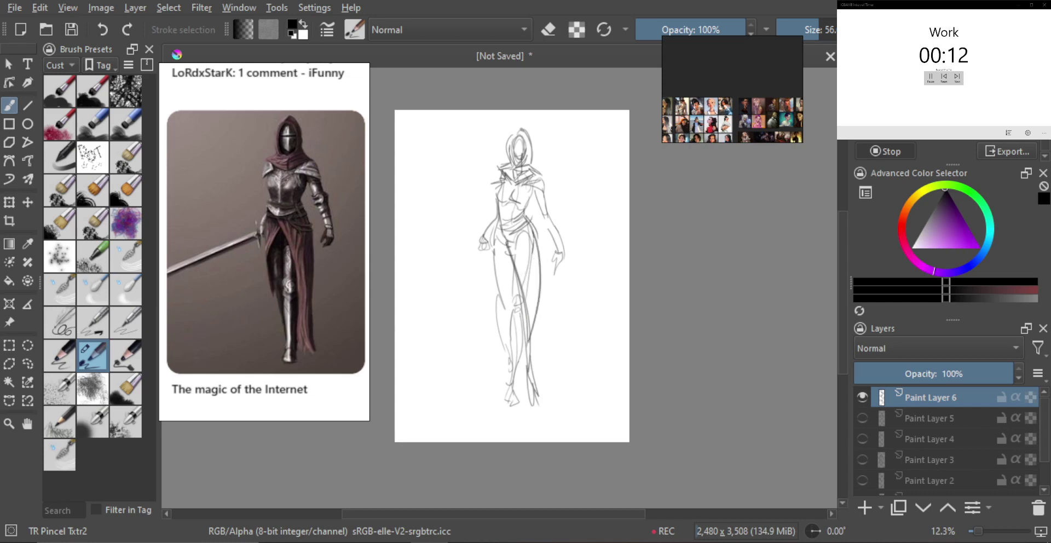
{"action": "mouse_move", "coordinate": [538, 238]}
{"action": "left_mouse_down"}
{"action": "mouse_move", "coordinate": [529, 361]}
{"action": "mouse_move", "coordinate": [530, 340]}
{"action": "left_mouse_up"}
{"action": "key", "text": "ctrl+z"}
{"action": "key", "text": "ctrl+z"}
{"action": "key", "text": "ctrl+z"}
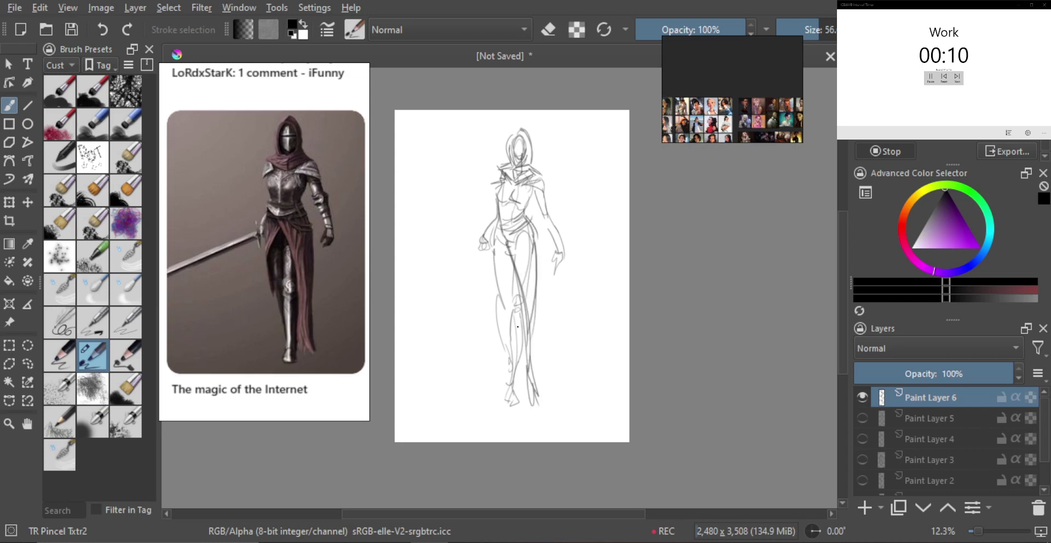
- Sketch the skirt cloth panel hanging over the rear thigh and check the figure in a mirrored view
{"action": "left_click_drag", "start_coordinate": [510, 246], "coordinate": [499, 288]}
{"action": "left_click_drag", "start_coordinate": [494, 244], "coordinate": [498, 331]}
{"action": "key", "text": "ctrl+z"}
{"action": "key", "text": "ctrl+z"}
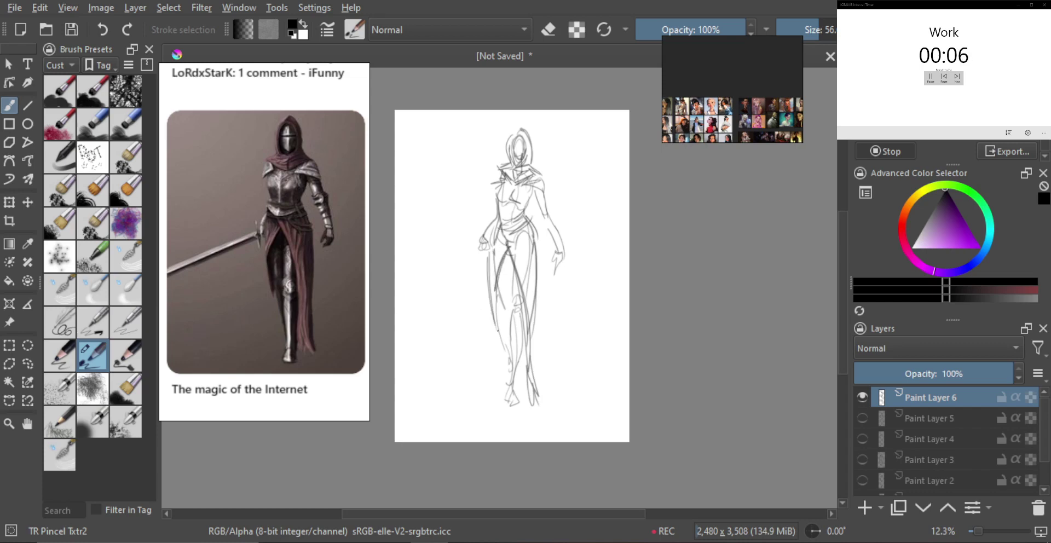
{"action": "key", "text": "m"}
{"action": "key", "text": "m"}
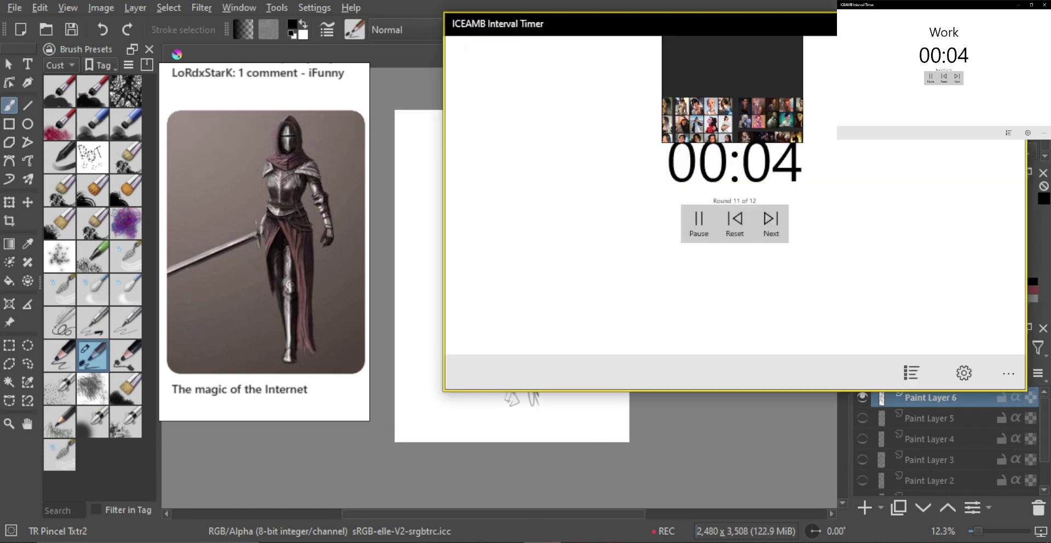
- Pause the ICEAMB Interval Timer and dismiss its window to return to the drawing
{"action": "left_click", "coordinate": [704, 229]}
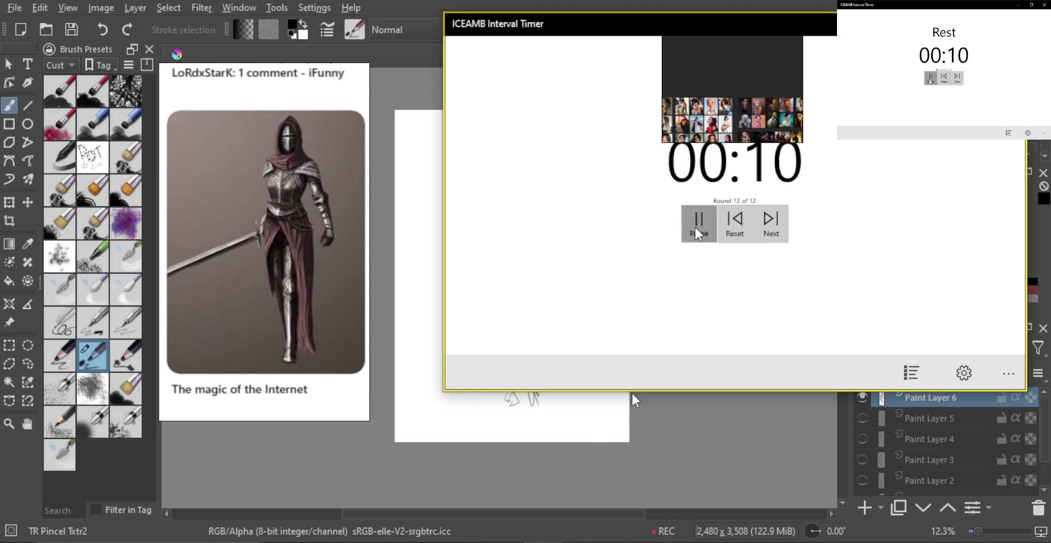
{"action": "left_click", "coordinate": [1044, 4]}
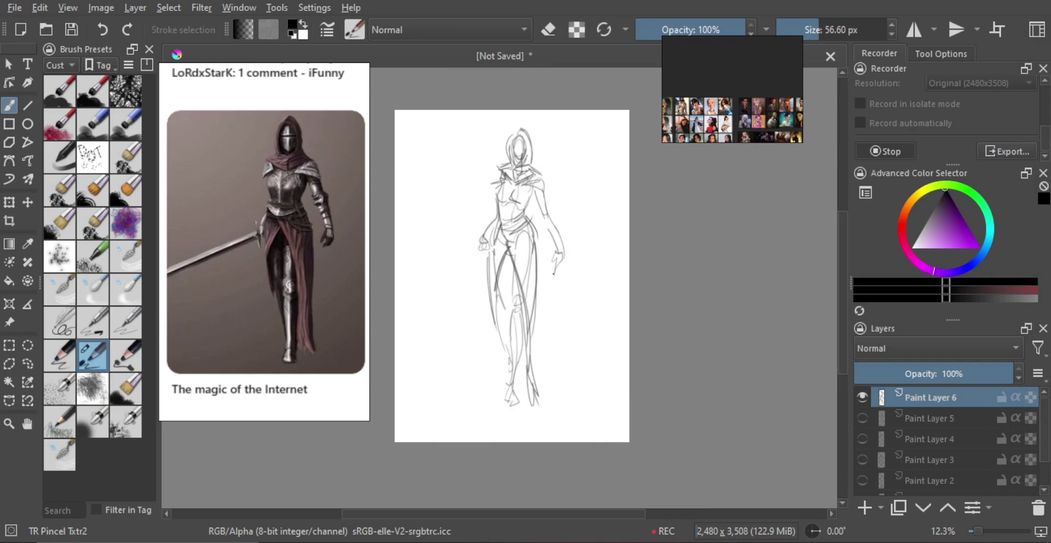
- Lower the knight sketch layer's opacity to 41% and add a new paint layer above it
{"action": "key", "text": "m"}
{"action": "key", "text": "m"}
{"action": "left_click_drag", "start_coordinate": [562, 274], "coordinate": [575, 287]}
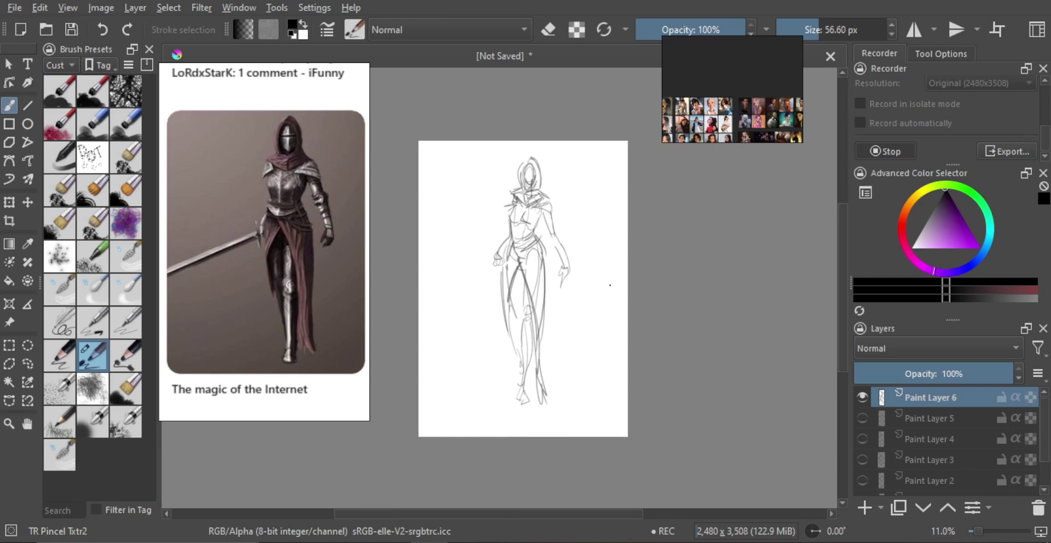
{"action": "left_click_drag", "start_coordinate": [985, 375], "coordinate": [920, 374]}
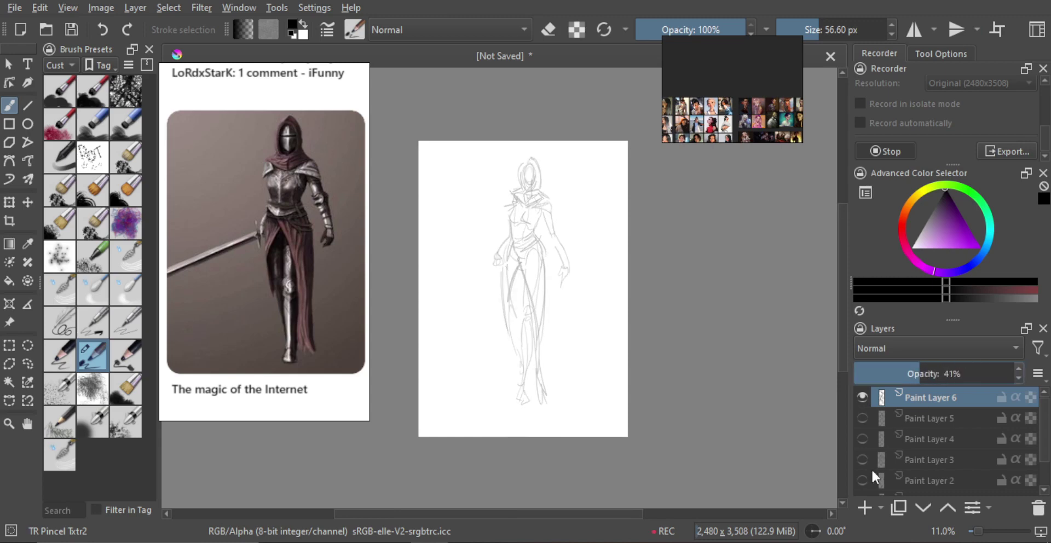
{"action": "left_click", "coordinate": [863, 506]}
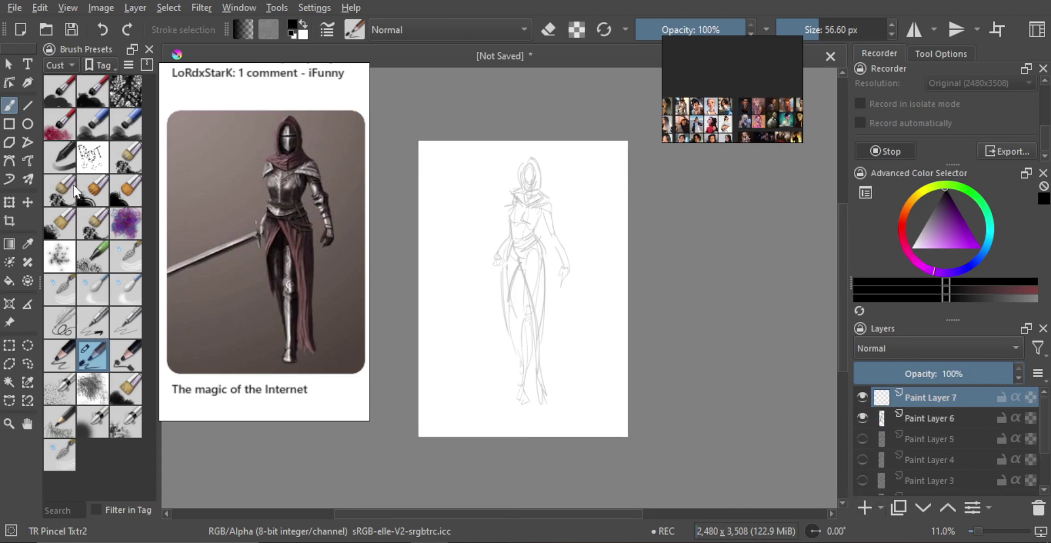
- Switch to the TR Brush Skin preset and set the brush size to about 15.90 px using test strokes
{"action": "left_click", "coordinate": [68, 162]}
{"action": "left_click_drag", "start_coordinate": [509, 200], "coordinate": [550, 268]}
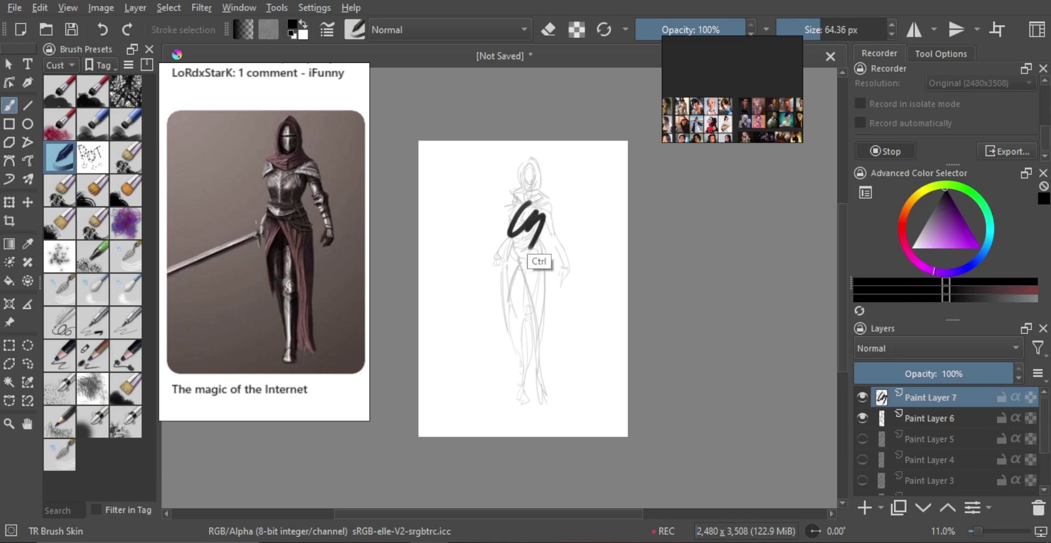
{"action": "key", "text": "ctrl+z"}
{"action": "left_click_drag", "start_coordinate": [546, 218], "coordinate": [546, 226]}
{"action": "left_click_drag", "start_coordinate": [539, 220], "coordinate": [539, 178]}
{"action": "mouse_move", "coordinate": [542, 219]}
{"action": "left_mouse_down"}
{"action": "mouse_move", "coordinate": [557, 160]}
{"action": "mouse_move", "coordinate": [547, 212]}
{"action": "mouse_move", "coordinate": [560, 176]}
{"action": "mouse_move", "coordinate": [554, 199]}
{"action": "mouse_move", "coordinate": [542, 174]}
{"action": "left_mouse_up"}
{"action": "mouse_move", "coordinate": [537, 177]}
{"action": "left_mouse_down"}
{"action": "mouse_move", "coordinate": [533, 224]}
{"action": "mouse_move", "coordinate": [555, 179]}
{"action": "mouse_move", "coordinate": [558, 210]}
{"action": "left_mouse_up"}
{"action": "mouse_move", "coordinate": [561, 206]}
{"action": "left_mouse_down", "text": "shift"}
{"action": "mouse_move", "coordinate": [548, 206]}
{"action": "mouse_move", "coordinate": [547, 181]}
{"action": "mouse_move", "coordinate": [537, 210]}
{"action": "left_mouse_up", "text": "shift"}
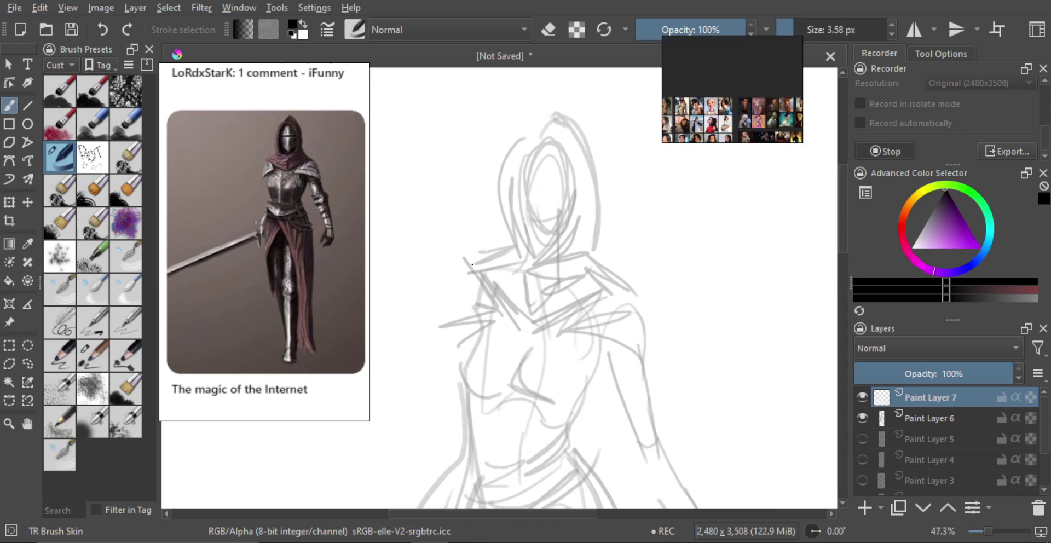
{"action": "left_click_drag", "start_coordinate": [463, 258], "coordinate": [498, 249]}
{"action": "key", "text": "ctrl+z"}
{"action": "left_click_drag", "start_coordinate": [495, 291], "coordinate": [502, 291]}
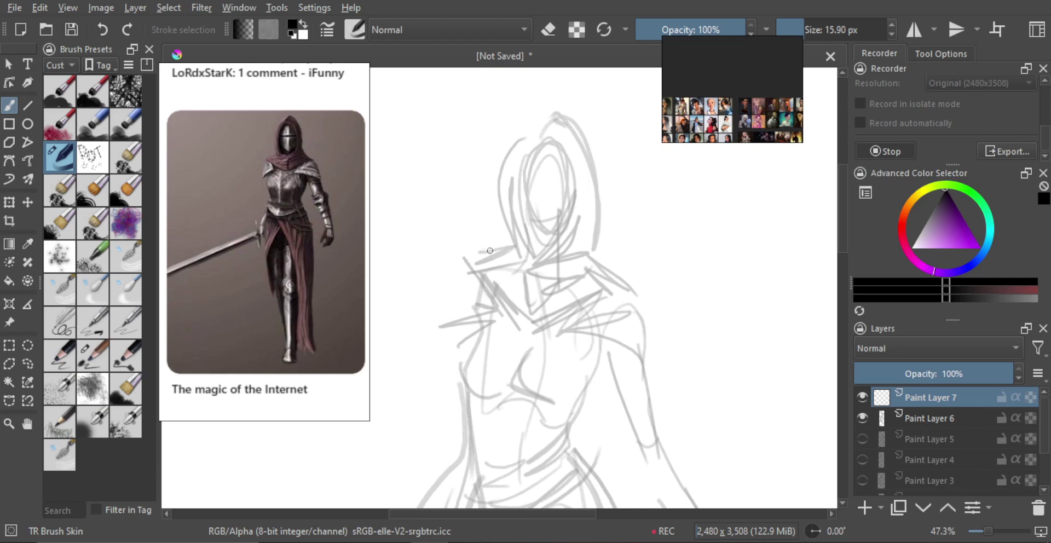
- Outline the knight's scarf on the new layer as an angular shape pointing down onto the chest
{"action": "left_click_drag", "start_coordinate": [465, 256], "coordinate": [512, 243]}
{"action": "left_click_drag", "start_coordinate": [538, 289], "coordinate": [504, 267]}
{"action": "mouse_move", "coordinate": [451, 248]}
{"action": "left_mouse_down"}
{"action": "mouse_move", "coordinate": [503, 305]}
{"action": "mouse_move", "coordinate": [591, 268]}
{"action": "left_mouse_up"}
{"action": "left_click_drag", "start_coordinate": [561, 238], "coordinate": [593, 266]}
{"action": "key", "text": "ctrl+z"}
{"action": "left_click_drag", "start_coordinate": [560, 235], "coordinate": [594, 264]}
- Outline the hood with straight angular lines rising from the scarf to a peak above the head
{"action": "mouse_move", "coordinate": [490, 232]}
{"action": "left_mouse_down"}
{"action": "mouse_move", "coordinate": [485, 167]}
{"action": "mouse_move", "coordinate": [528, 126]}
{"action": "mouse_move", "coordinate": [558, 146]}
{"action": "mouse_move", "coordinate": [567, 221]}
{"action": "left_mouse_up"}
{"action": "key", "text": "ctrl+z"}
{"action": "left_click_drag", "start_coordinate": [561, 145], "coordinate": [565, 207]}
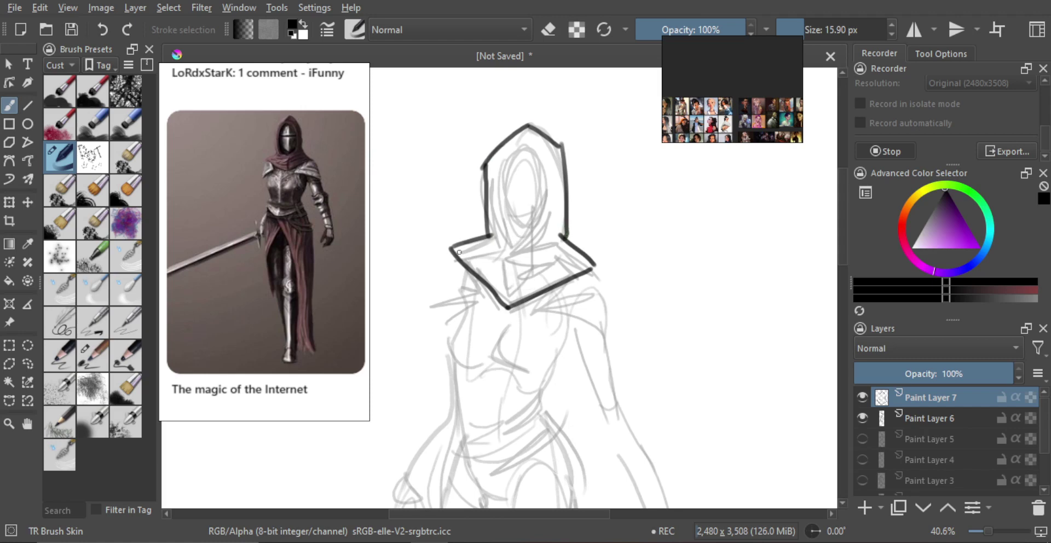
- Draw bold angular fold lines inside the scarf on both sides of the neck
{"action": "left_click_drag", "start_coordinate": [459, 252], "coordinate": [546, 228]}
{"action": "key", "text": "ctrl+z"}
{"action": "mouse_move", "coordinate": [466, 252]}
{"action": "left_mouse_down"}
{"action": "mouse_move", "coordinate": [552, 230]}
{"action": "mouse_move", "coordinate": [489, 255]}
{"action": "mouse_move", "coordinate": [543, 247]}
{"action": "mouse_move", "coordinate": [518, 243]}
{"action": "mouse_move", "coordinate": [482, 259]}
{"action": "mouse_move", "coordinate": [514, 283]}
{"action": "left_mouse_up"}
{"action": "key", "text": "ctrl+z"}
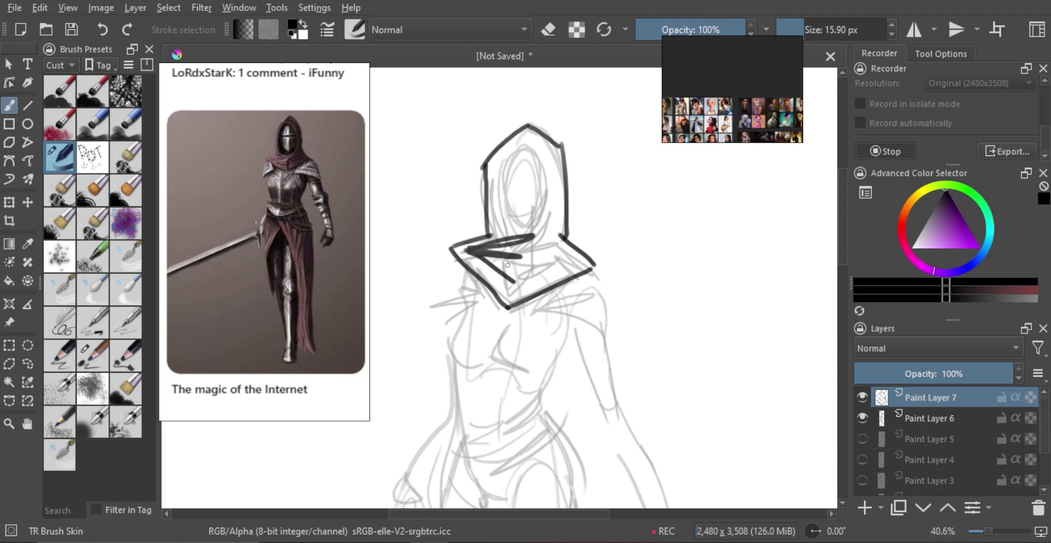
{"action": "left_click_drag", "start_coordinate": [537, 250], "coordinate": [562, 239]}
{"action": "left_click_drag", "start_coordinate": [541, 260], "coordinate": [568, 243]}
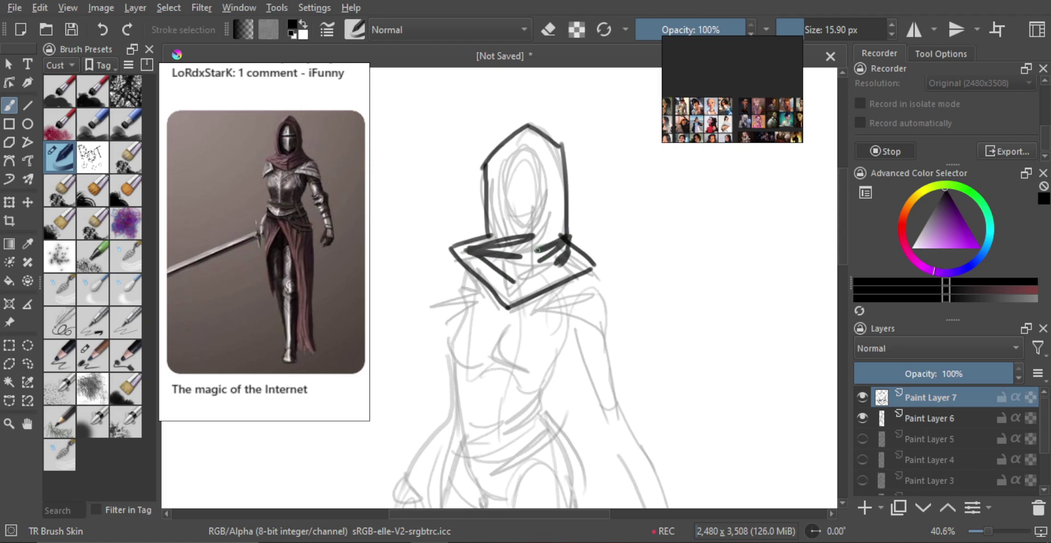
- Reduce the brush size to 12.78 px and outline the hood's pointed inner opening around the face
{"action": "mouse_move", "coordinate": [501, 225]}
{"action": "left_mouse_down"}
{"action": "mouse_move", "coordinate": [516, 245]}
{"action": "mouse_move", "coordinate": [497, 227]}
{"action": "mouse_move", "coordinate": [503, 213]}
{"action": "left_mouse_up"}
{"action": "key", "text": "ctrl+z"}
{"action": "key", "text": "ctrl+z"}
{"action": "key", "text": "ctrl+z"}
{"action": "key", "text": "ctrl+z"}
{"action": "mouse_move", "coordinate": [517, 152]}
{"action": "left_mouse_down"}
{"action": "mouse_move", "coordinate": [491, 211]}
{"action": "mouse_move", "coordinate": [501, 200]}
{"action": "left_mouse_up"}
{"action": "key", "text": "bracketleft"}
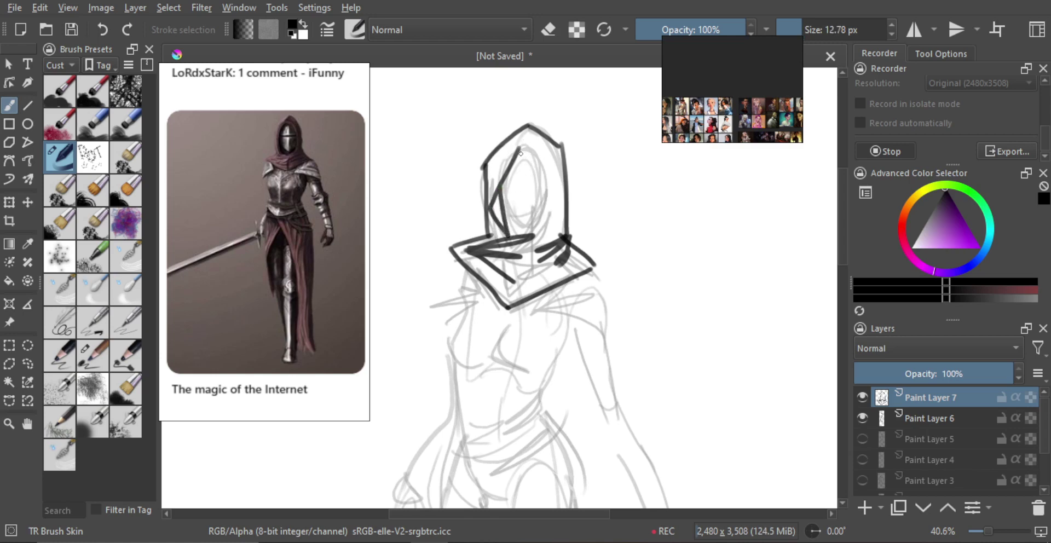
{"action": "mouse_move", "coordinate": [524, 148]}
{"action": "left_mouse_down"}
{"action": "mouse_move", "coordinate": [552, 193]}
{"action": "mouse_move", "coordinate": [550, 268]}
{"action": "mouse_move", "coordinate": [550, 236]}
{"action": "mouse_move", "coordinate": [549, 245]}
{"action": "left_mouse_up"}
{"action": "key", "text": "ctrl+z"}
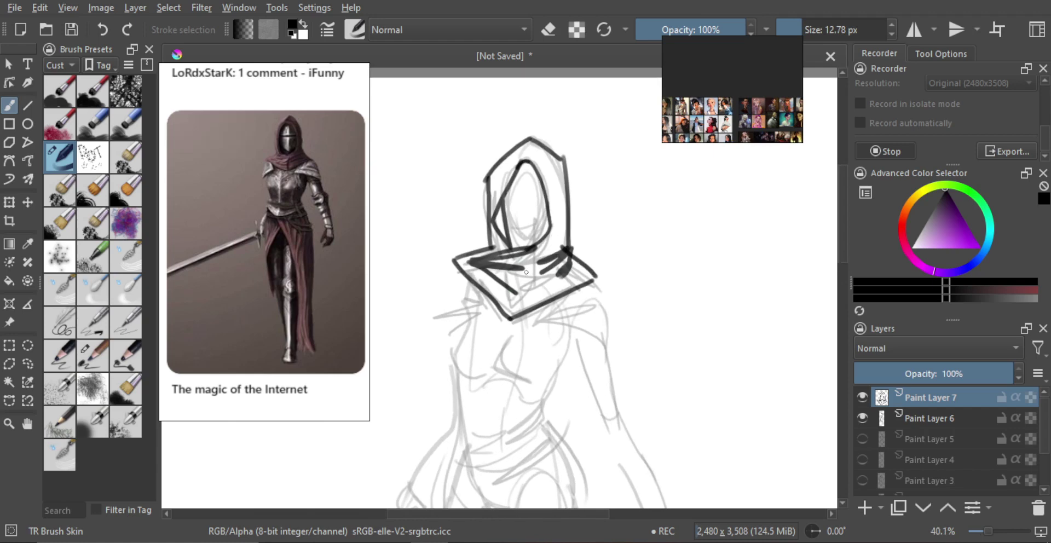
- Add a short angular fold just above the scarf's lower point
{"action": "left_click_drag", "start_coordinate": [522, 301], "coordinate": [529, 300]}
{"action": "mouse_move", "coordinate": [512, 294]}
{"action": "left_mouse_down"}
{"action": "mouse_move", "coordinate": [545, 287]}
{"action": "mouse_move", "coordinate": [513, 303]}
{"action": "mouse_move", "coordinate": [504, 295]}
{"action": "left_mouse_up"}
{"action": "key", "text": "ctrl+z"}
{"action": "left_click_drag", "start_coordinate": [457, 263], "coordinate": [510, 316]}
{"action": "key", "text": "ctrl+z"}
- Block in the face with two dark wedge-shaped eye sockets, a V-shaped nose and a thin mouth line
{"action": "mouse_move", "coordinate": [528, 215]}
{"action": "left_mouse_down"}
{"action": "mouse_move", "coordinate": [537, 265]}
{"action": "mouse_move", "coordinate": [510, 278]}
{"action": "left_mouse_up"}
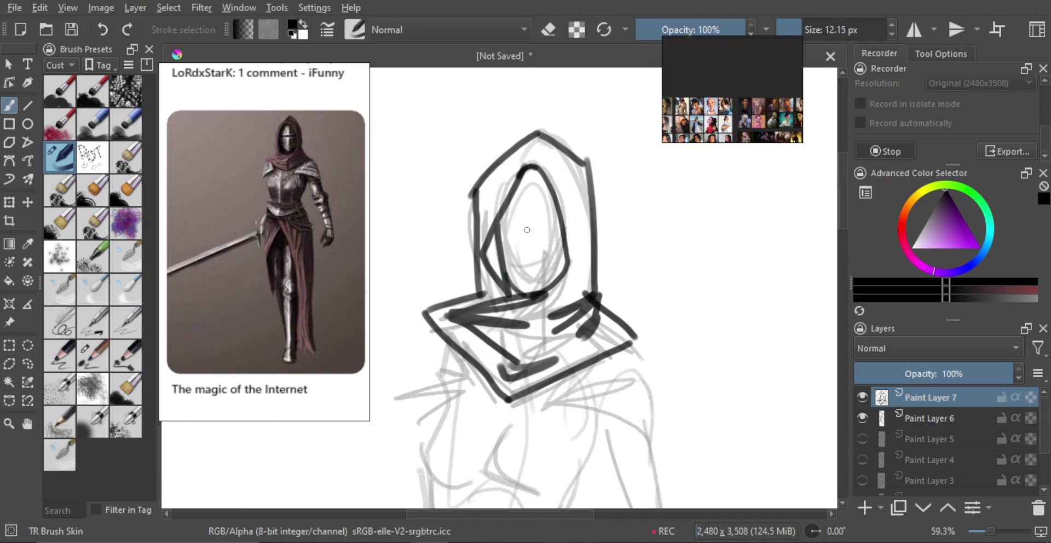
{"action": "mouse_move", "coordinate": [527, 230]}
{"action": "left_mouse_down"}
{"action": "mouse_move", "coordinate": [509, 250]}
{"action": "mouse_move", "coordinate": [499, 242]}
{"action": "mouse_move", "coordinate": [515, 256]}
{"action": "mouse_move", "coordinate": [551, 255]}
{"action": "mouse_move", "coordinate": [528, 273]}
{"action": "left_mouse_up"}
{"action": "key", "text": "ctrl+z"}
{"action": "key", "text": "ctrl+z"}
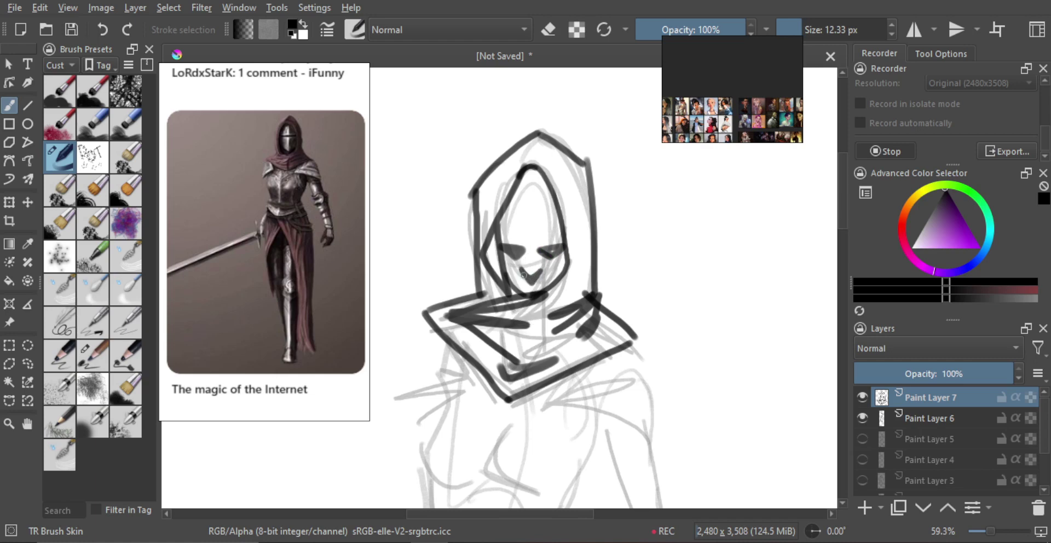
{"action": "mouse_move", "coordinate": [524, 275]}
{"action": "left_mouse_down"}
{"action": "mouse_move", "coordinate": [530, 283]}
{"action": "mouse_move", "coordinate": [515, 284]}
{"action": "left_mouse_up"}
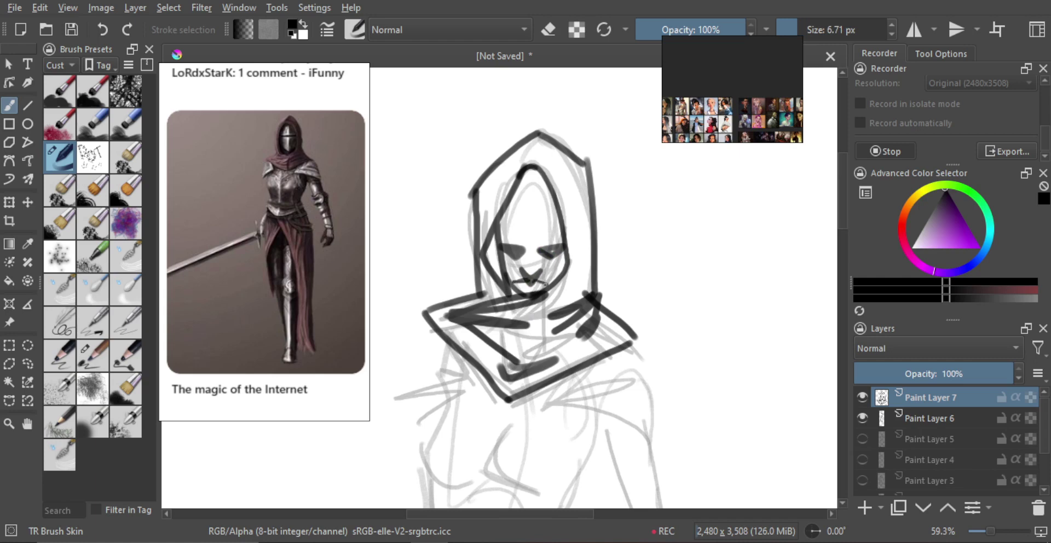
- Add thick straight eyebrows and draw curved upper eyelids beneath them with a 6.22 px brush
{"action": "mouse_move", "coordinate": [528, 262]}
{"action": "left_mouse_down"}
{"action": "mouse_move", "coordinate": [530, 249]}
{"action": "mouse_move", "coordinate": [529, 267]}
{"action": "mouse_move", "coordinate": [499, 263]}
{"action": "mouse_move", "coordinate": [511, 248]}
{"action": "mouse_move", "coordinate": [502, 251]}
{"action": "mouse_move", "coordinate": [598, 252]}
{"action": "left_mouse_up"}
{"action": "key", "text": "ctrl+z"}
{"action": "key", "text": "bracketright"}
{"action": "key", "text": "bracketright"}
{"action": "key", "text": "bracketright"}
{"action": "key", "text": "bracketright"}
{"action": "key", "text": "bracketleft"}
{"action": "key", "text": "bracketleft"}
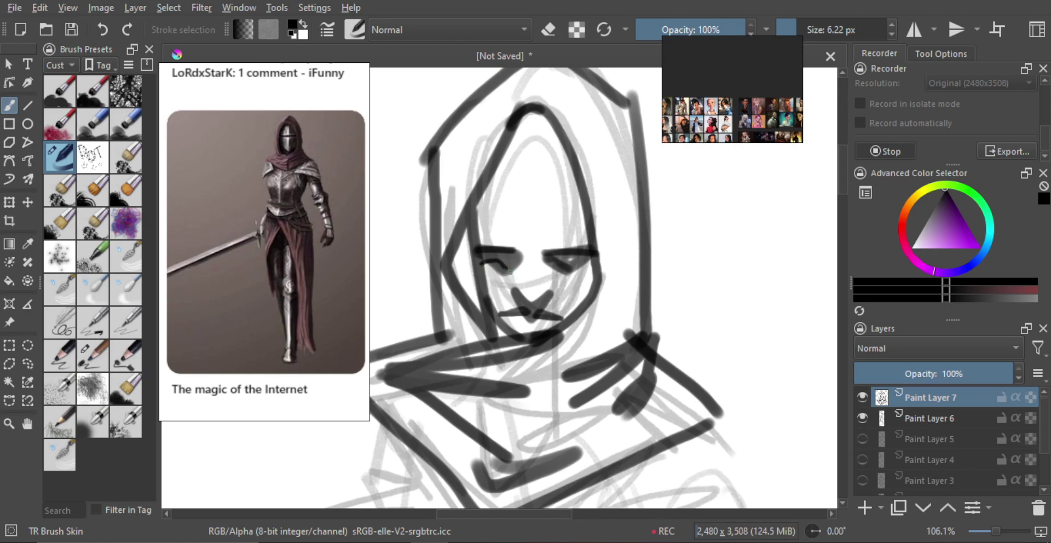
{"action": "key", "text": "ctrl+z"}
{"action": "left_click_drag", "start_coordinate": [483, 264], "coordinate": [503, 259]}
{"action": "left_click_drag", "start_coordinate": [577, 261], "coordinate": [558, 269]}
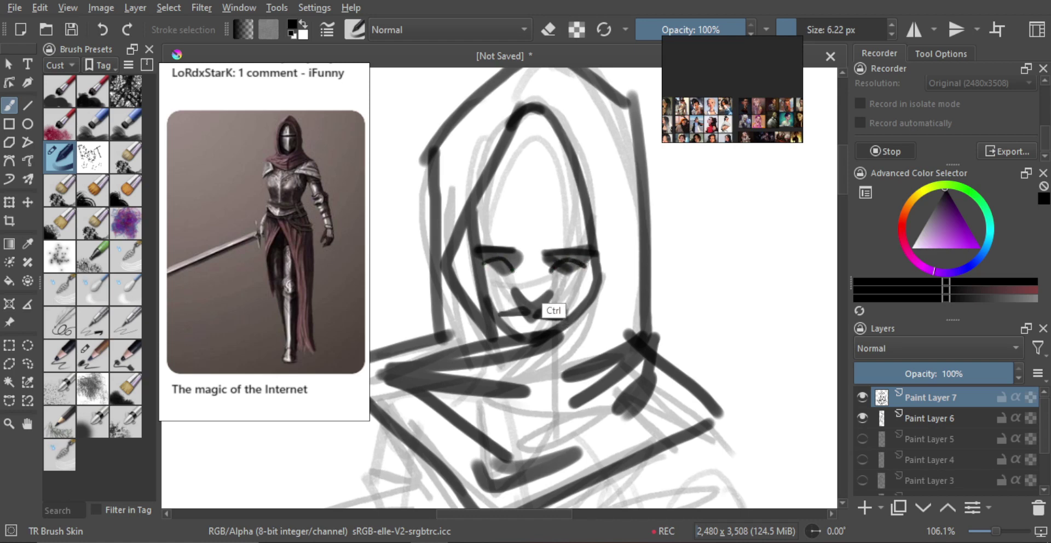
- Refine the upper eyelids using a mirrored view as a check and erase the dark shading below them
{"action": "key", "text": "m"}
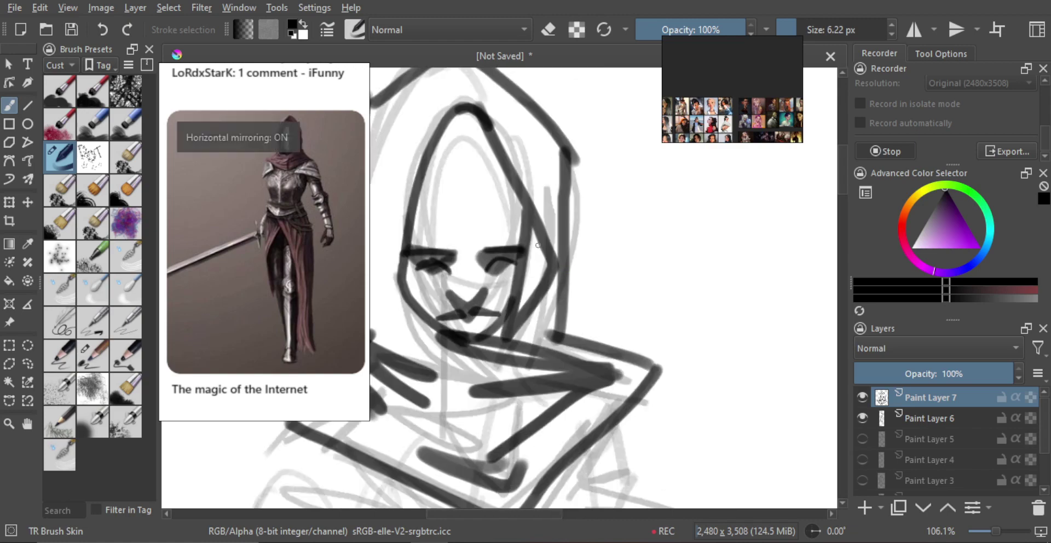
{"action": "left_click_drag", "start_coordinate": [409, 263], "coordinate": [438, 267]}
{"action": "key", "text": "ctrl+z"}
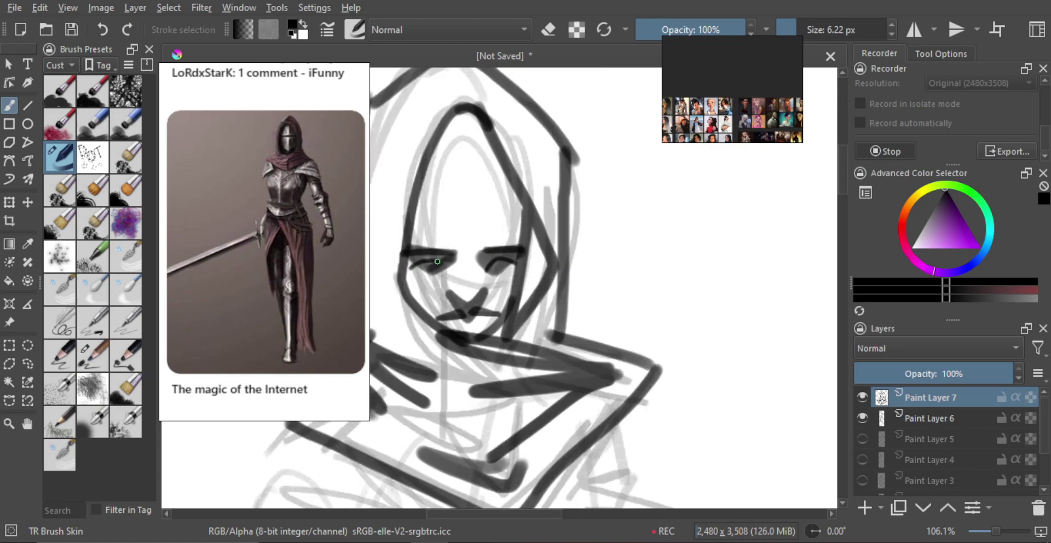
{"action": "key", "text": "m"}
{"action": "mouse_move", "coordinate": [528, 258]}
{"action": "left_mouse_down"}
{"action": "mouse_move", "coordinate": [527, 270]}
{"action": "mouse_move", "coordinate": [501, 269]}
{"action": "left_mouse_up"}
{"action": "key", "text": "e"}
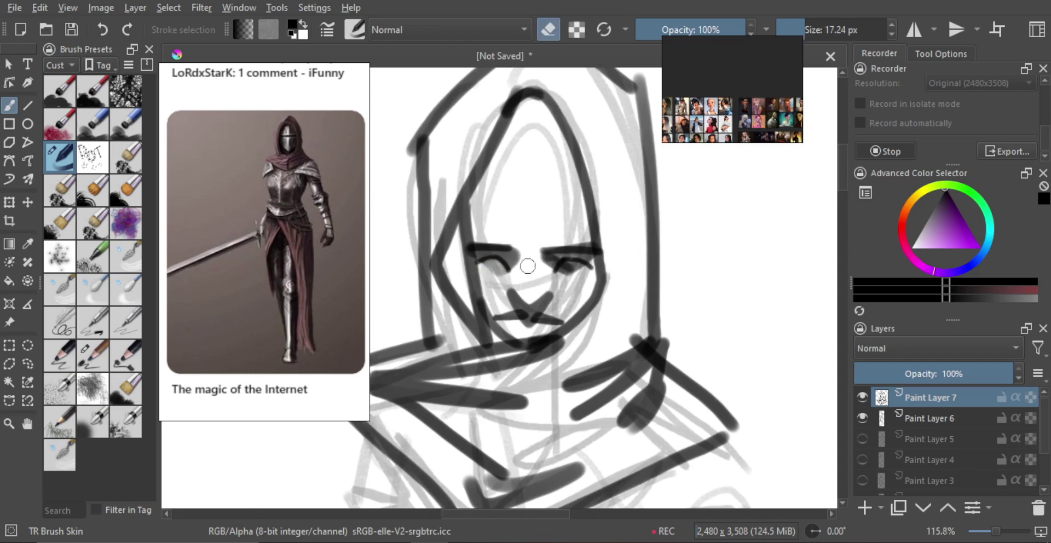
{"action": "left_click_drag", "start_coordinate": [563, 277], "coordinate": [577, 272]}
{"action": "key", "text": "e"}
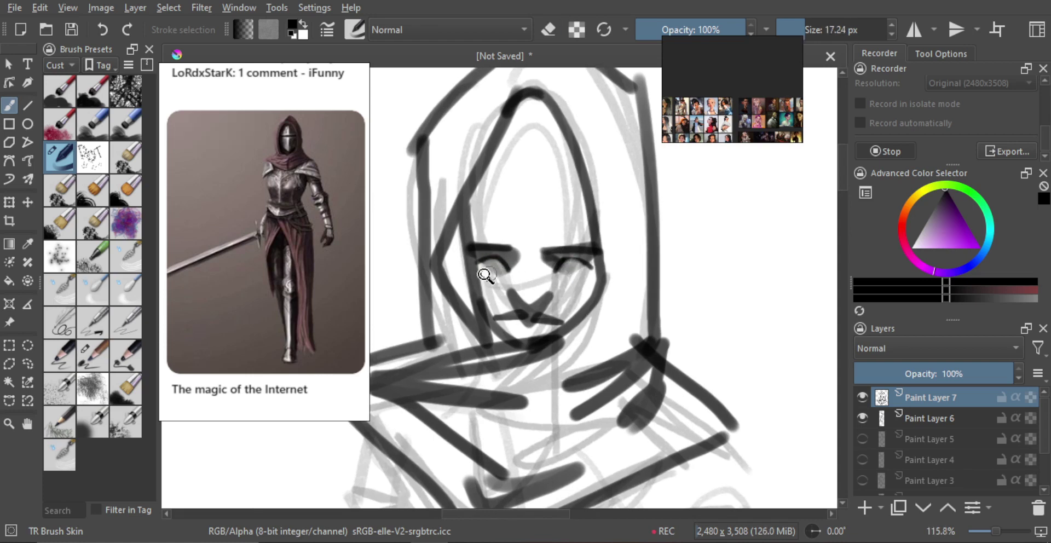
- Draw small round irises beneath both upper eyelids with a 5.64 px brush
{"action": "left_click_drag", "start_coordinate": [486, 276], "coordinate": [495, 270], "text": "ctrl"}
{"action": "mouse_move", "coordinate": [505, 277]}
{"action": "left_mouse_down", "text": "shift"}
{"action": "mouse_move", "coordinate": [492, 275]}
{"action": "mouse_move", "coordinate": [501, 263]}
{"action": "mouse_move", "coordinate": [496, 275]}
{"action": "left_mouse_up", "text": "shift"}
{"action": "key", "text": "ctrl+z"}
{"action": "left_click_drag", "start_coordinate": [491, 271], "coordinate": [493, 270], "text": "shift"}
{"action": "left_click_drag", "start_coordinate": [487, 259], "coordinate": [504, 270]}
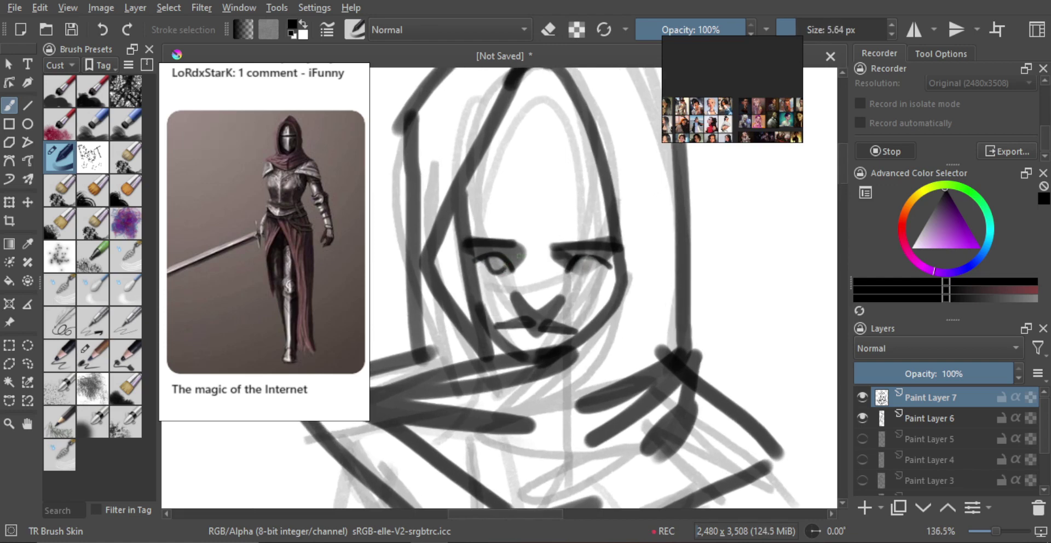
{"action": "key", "text": "ctrl+z"}
{"action": "left_click_drag", "start_coordinate": [510, 267], "coordinate": [490, 257]}
{"action": "left_click_drag", "start_coordinate": [578, 271], "coordinate": [591, 260]}
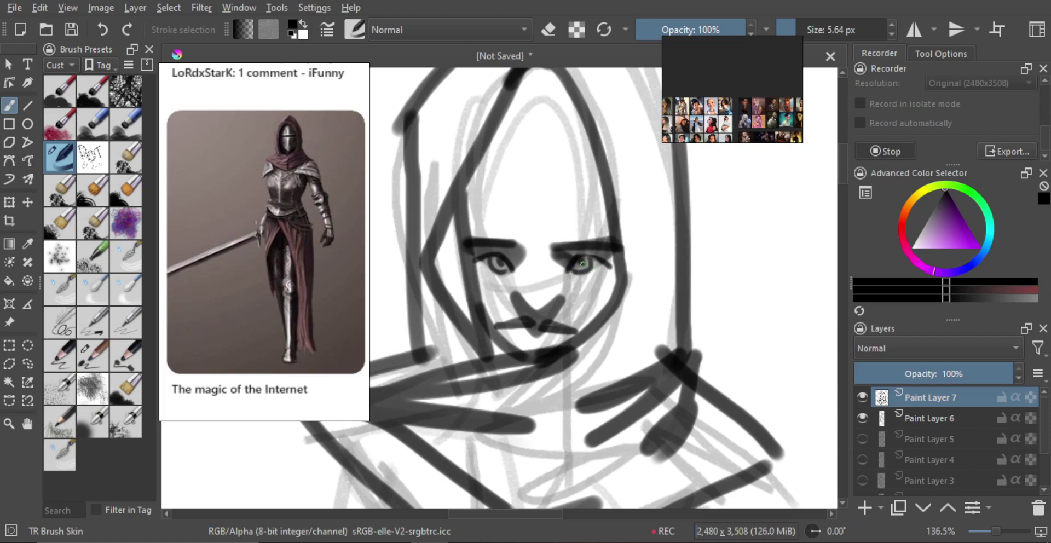
- Check the face in mirrored view and undo the irises of both eyes
{"action": "key", "text": "minus"}
{"action": "key", "text": "m"}
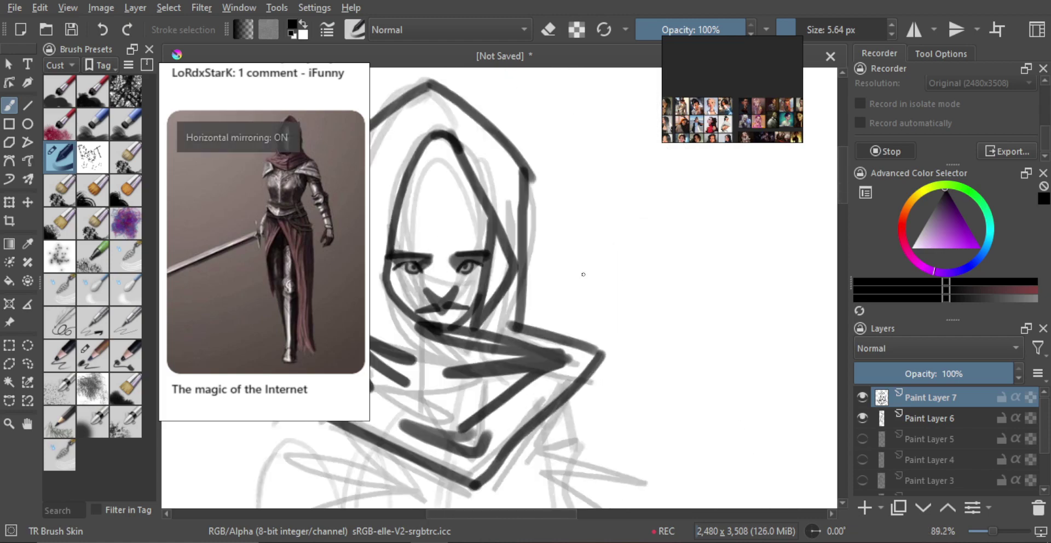
{"action": "mouse_move", "coordinate": [451, 279]}
{"action": "left_mouse_down"}
{"action": "mouse_move", "coordinate": [571, 256]}
{"action": "mouse_move", "coordinate": [571, 245]}
{"action": "left_mouse_up"}
{"action": "key", "text": "ctrl+z"}
{"action": "key", "text": "ctrl+z"}
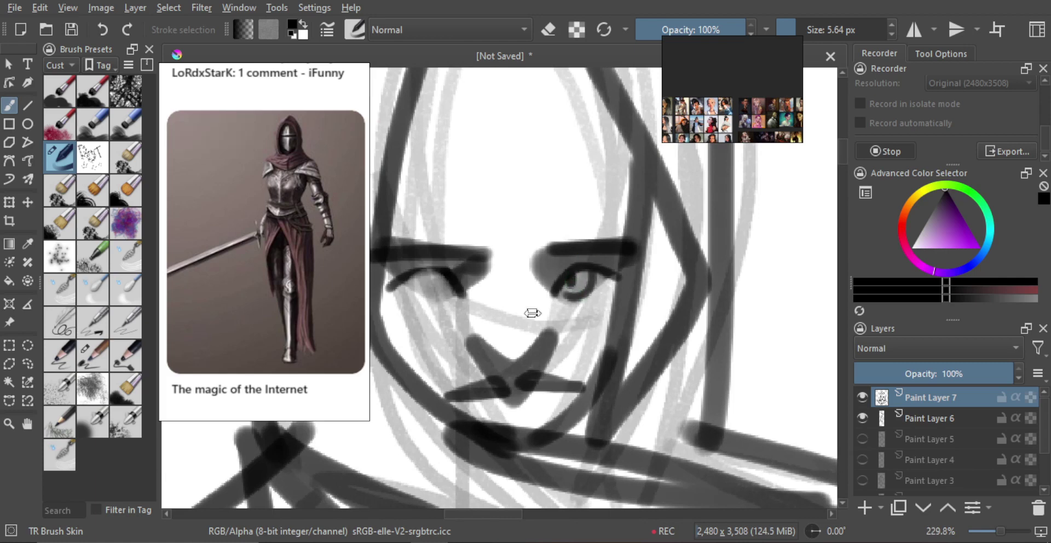
{"action": "key", "text": "ctrl+z"}
{"action": "key", "text": "ctrl+z"}
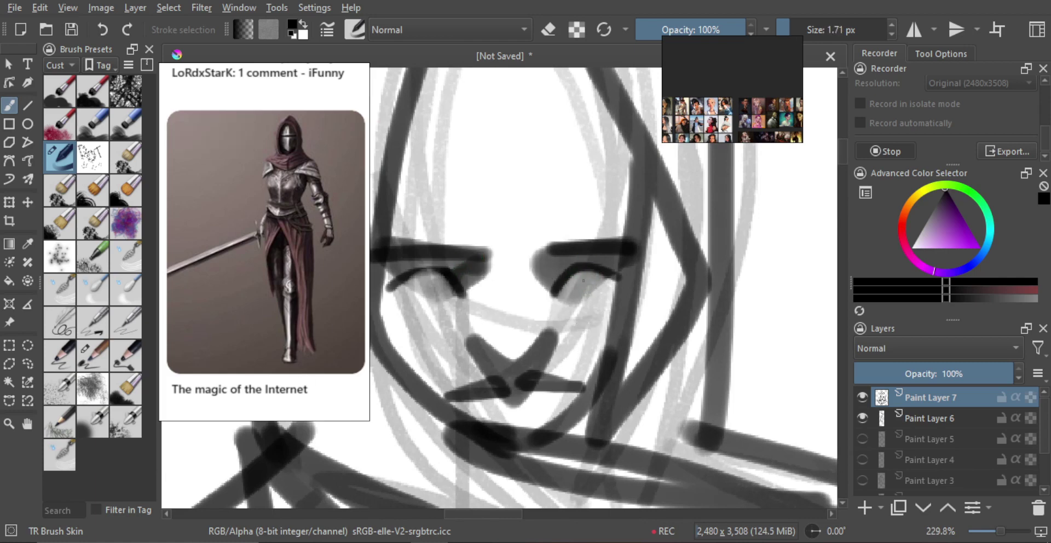
{"action": "key", "text": "ctrl+z"}
- Redraw round irises with pupils in both eyes using a 5.79 px brush
{"action": "left_click_drag", "start_coordinate": [586, 274], "coordinate": [591, 274], "text": "shift"}
{"action": "left_click_drag", "start_coordinate": [512, 317], "coordinate": [552, 328]}
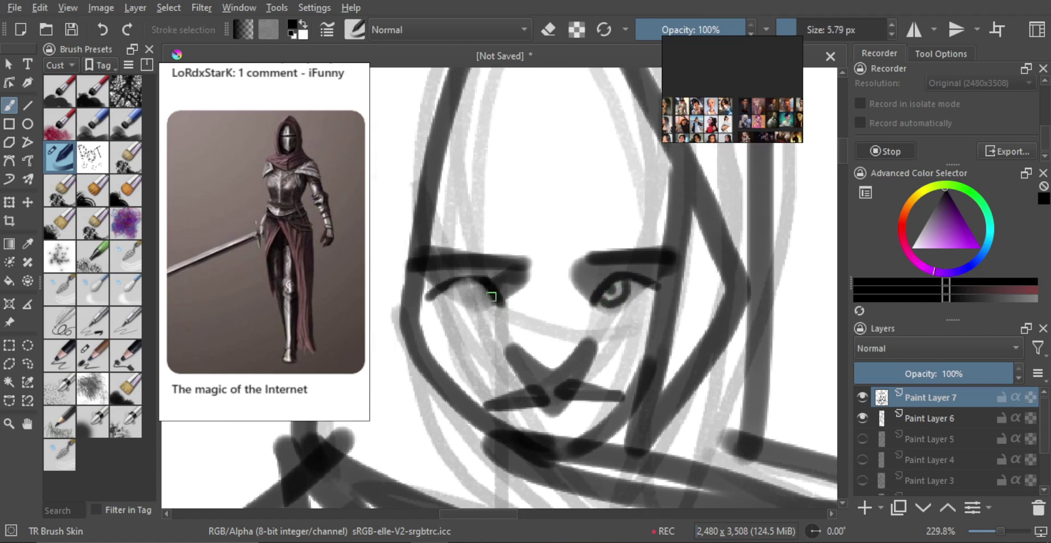
{"action": "mouse_move", "coordinate": [456, 285]}
{"action": "left_mouse_down"}
{"action": "mouse_move", "coordinate": [472, 302]}
{"action": "mouse_move", "coordinate": [486, 287]}
{"action": "left_mouse_up"}
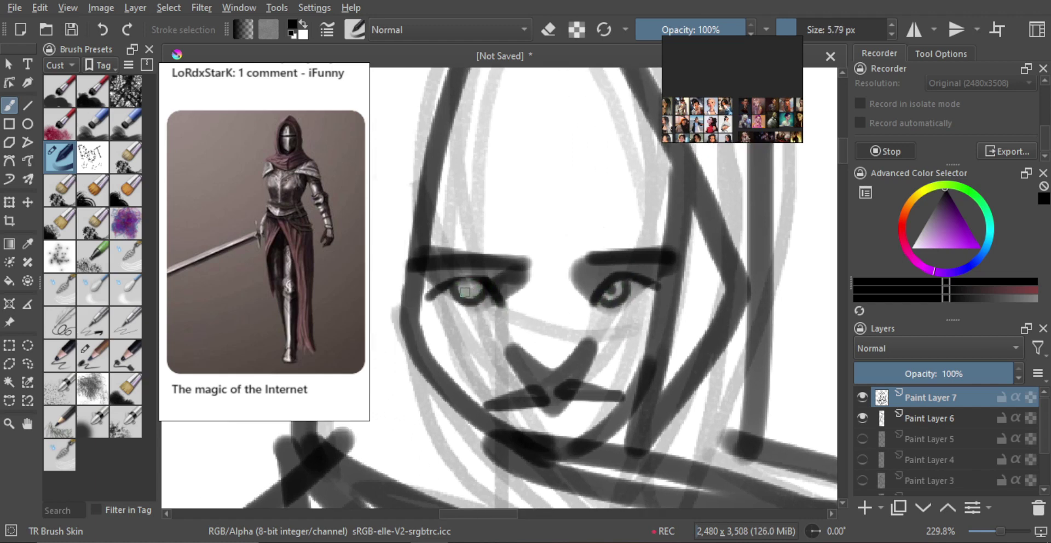
{"action": "key", "text": "m"}
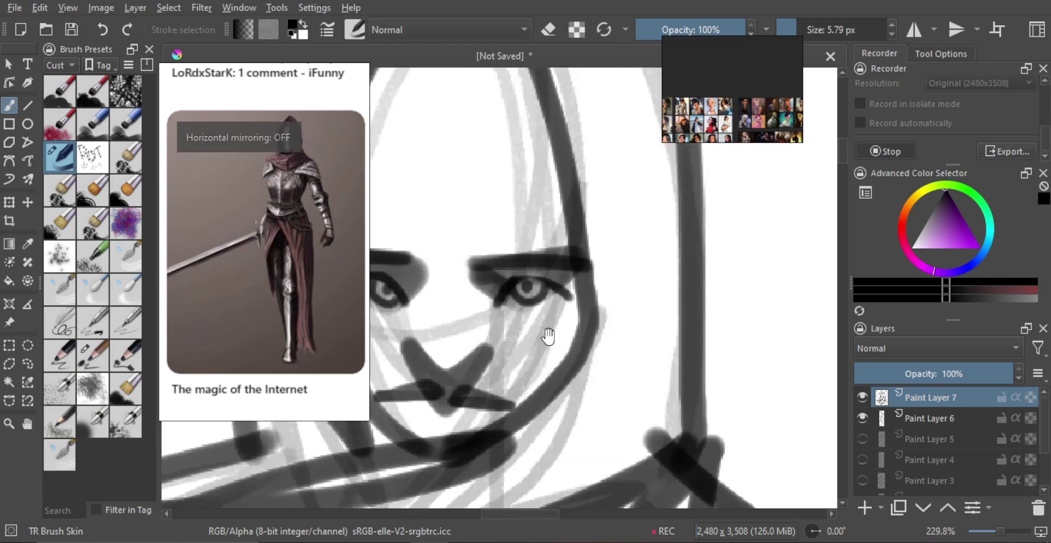
- Undo the off-centre iris and redraw it closer to the nose, using the mirrored view
{"action": "left_click_drag", "start_coordinate": [549, 333], "coordinate": [595, 277]}
{"action": "scroll", "coordinate": [508, 277], "scroll_direction": "up", "scroll_amount": 4}
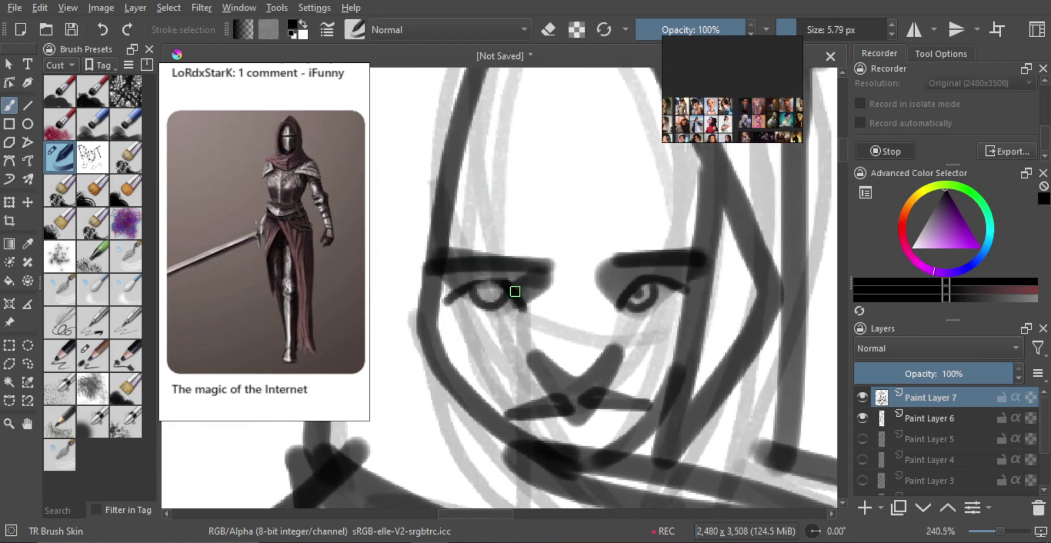
{"action": "key", "text": "ctrl+z"}
{"action": "key", "text": "ctrl+z"}
{"action": "mouse_move", "coordinate": [477, 289]}
{"action": "left_mouse_down"}
{"action": "mouse_move", "coordinate": [494, 306]}
{"action": "mouse_move", "coordinate": [505, 297]}
{"action": "left_mouse_up"}
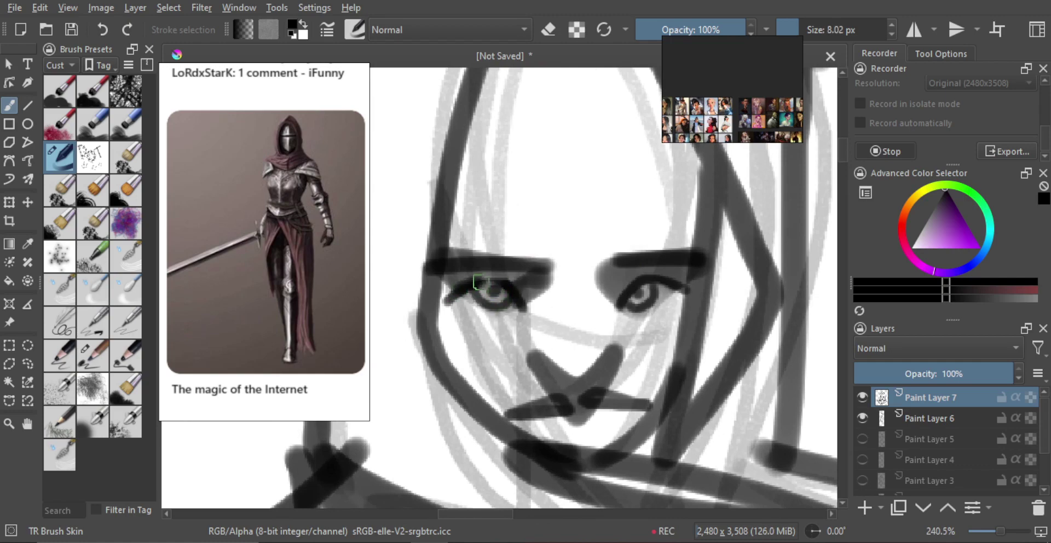
{"action": "key", "text": "m"}
{"action": "scroll", "coordinate": [502, 272], "scroll_direction": "down", "scroll_amount": 4}
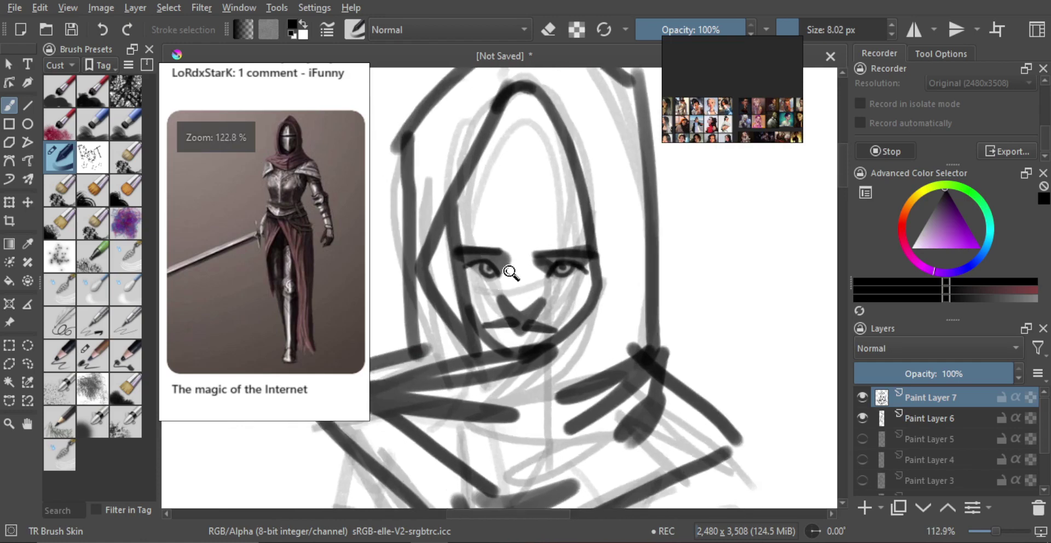
- Draw small angular bags beneath both eyes with a thinner brush
{"action": "key", "text": "bracketleft"}
{"action": "scroll", "coordinate": [499, 246], "scroll_direction": "up", "scroll_amount": 4}
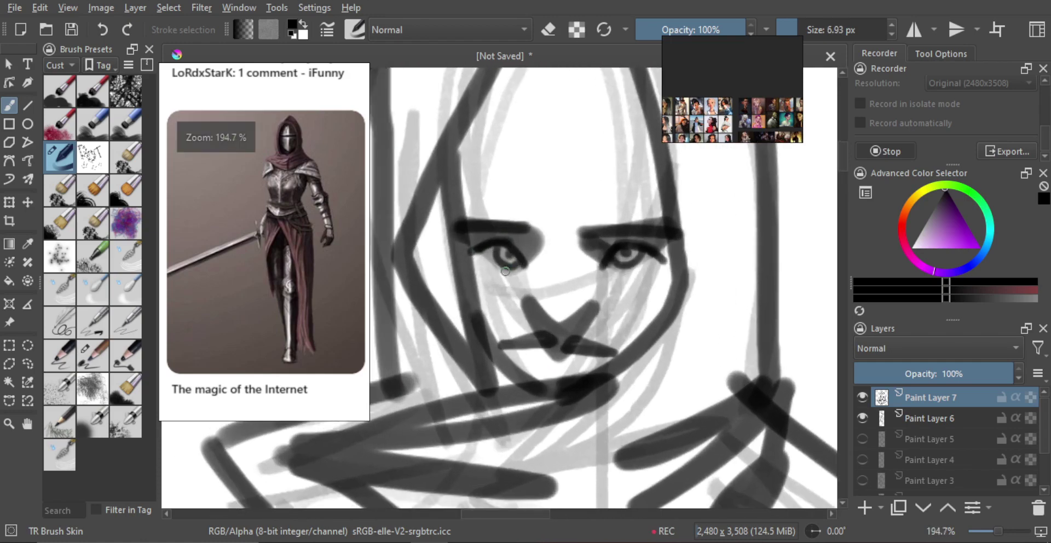
{"action": "left_click_drag", "start_coordinate": [513, 268], "coordinate": [486, 269]}
{"action": "mouse_move", "coordinate": [475, 260]}
{"action": "left_mouse_down"}
{"action": "mouse_move", "coordinate": [504, 280]}
{"action": "mouse_move", "coordinate": [520, 273]}
{"action": "mouse_move", "coordinate": [502, 285]}
{"action": "left_mouse_up"}
{"action": "key", "text": "ctrl+z"}
{"action": "key", "text": "ctrl+z"}
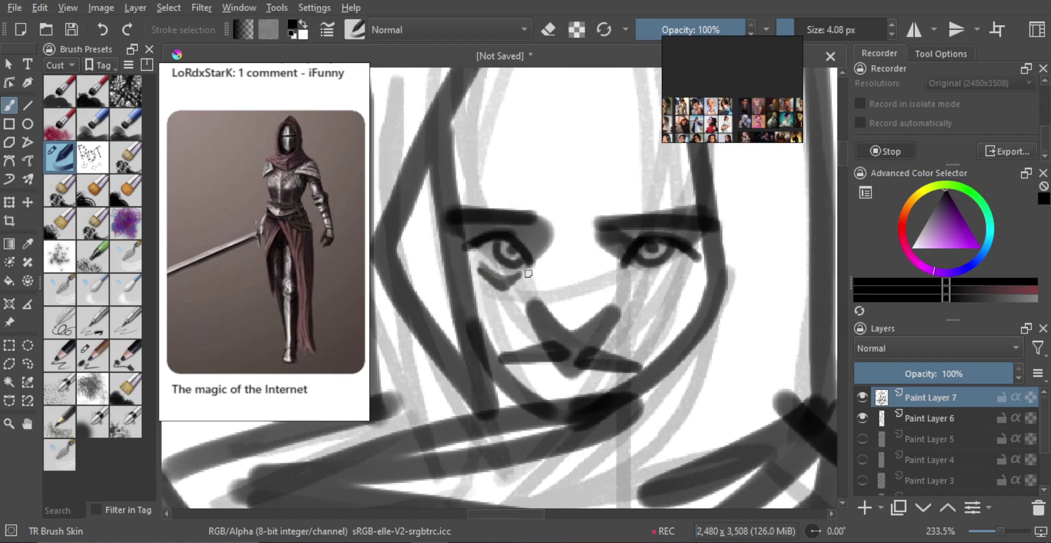
{"action": "mouse_move", "coordinate": [600, 259]}
{"action": "left_mouse_down"}
{"action": "mouse_move", "coordinate": [609, 293]}
{"action": "mouse_move", "coordinate": [574, 274]}
{"action": "left_mouse_up"}
{"action": "mouse_move", "coordinate": [626, 298]}
{"action": "left_mouse_down"}
{"action": "mouse_move", "coordinate": [600, 296]}
{"action": "mouse_move", "coordinate": [635, 296]}
{"action": "mouse_move", "coordinate": [598, 296]}
{"action": "mouse_move", "coordinate": [609, 305]}
{"action": "mouse_move", "coordinate": [602, 378]}
{"action": "left_mouse_up"}
{"action": "key", "text": "ctrl+z"}
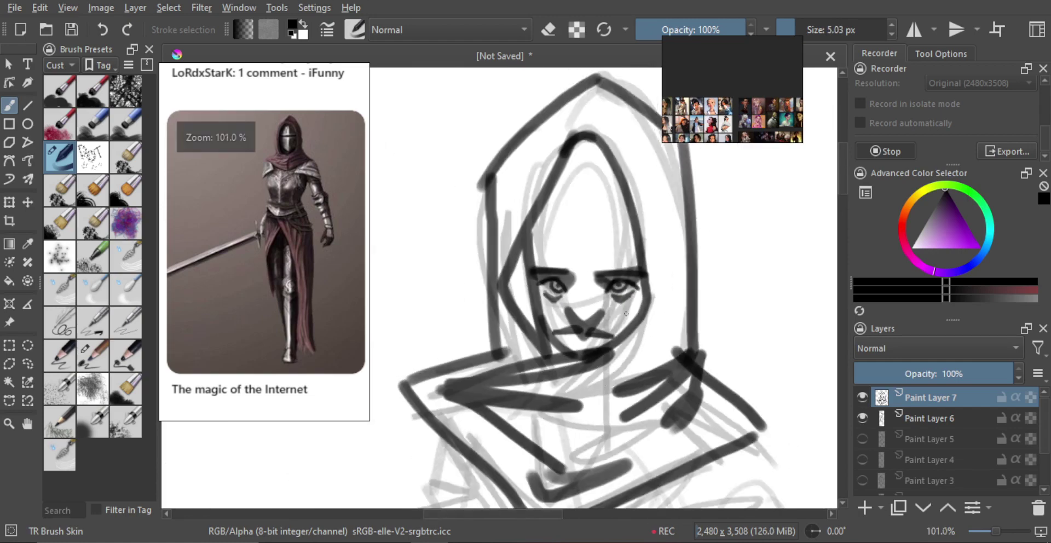
- Try marking dark nostrils on the V-shaped nose with a 4.35 px brush
{"action": "left_click_drag", "start_coordinate": [593, 328], "coordinate": [624, 246], "text": "ctrl"}
{"action": "key", "text": "ctrl+z"}
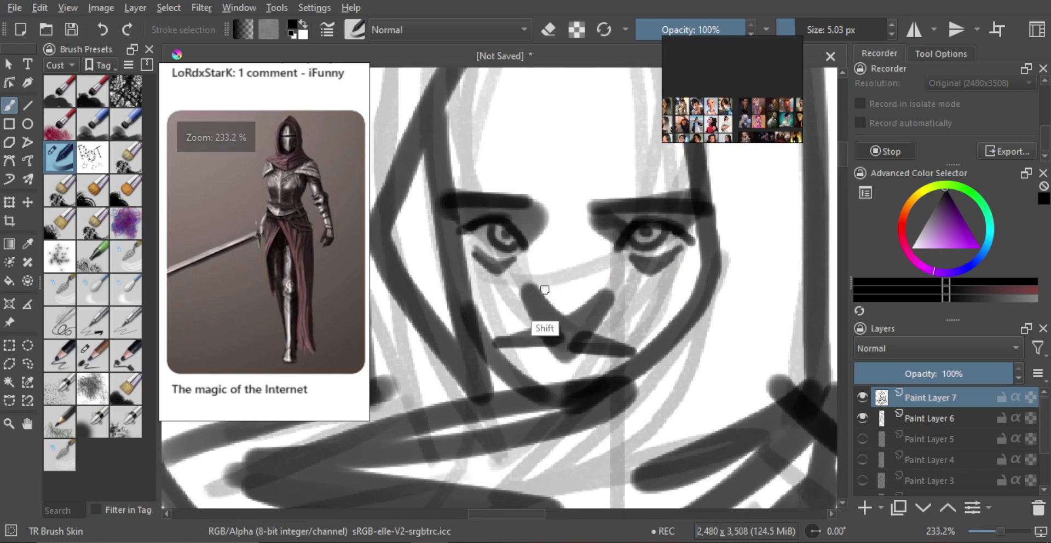
{"action": "left_click_drag", "start_coordinate": [546, 290], "coordinate": [543, 307], "text": "shift"}
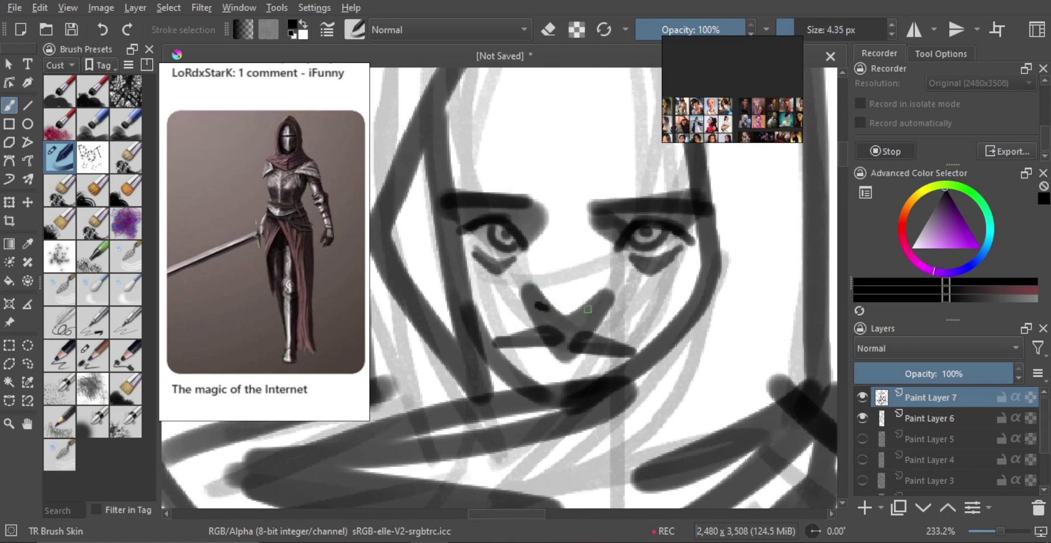
{"action": "key", "text": "ctrl+z"}
{"action": "mouse_move", "coordinate": [590, 310]}
{"action": "left_mouse_down"}
{"action": "mouse_move", "coordinate": [551, 310]}
{"action": "mouse_move", "coordinate": [537, 294]}
{"action": "mouse_move", "coordinate": [549, 277]}
{"action": "left_mouse_up"}
{"action": "key", "text": "ctrl+z"}
{"action": "key", "text": "ctrl+z"}
{"action": "key", "text": "ctrl+z"}
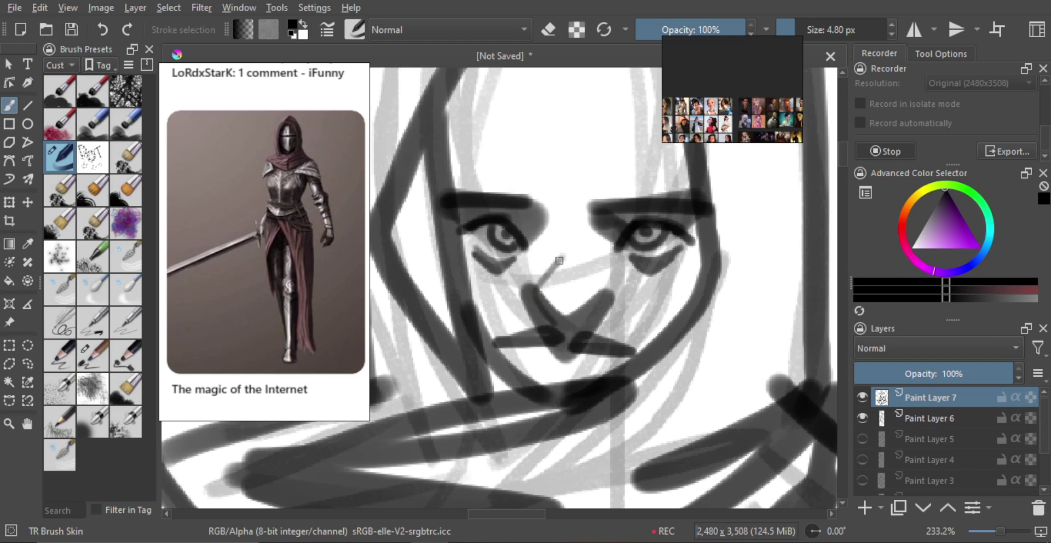
- Draw a light rounded arc for the nose tip above the V and darken the nostrils with a 4.80 px brush
{"action": "key", "text": "ctrl"}
{"action": "mouse_move", "coordinate": [535, 283]}
{"action": "left_mouse_down"}
{"action": "mouse_move", "coordinate": [555, 256]}
{"action": "mouse_move", "coordinate": [601, 295]}
{"action": "left_mouse_up"}
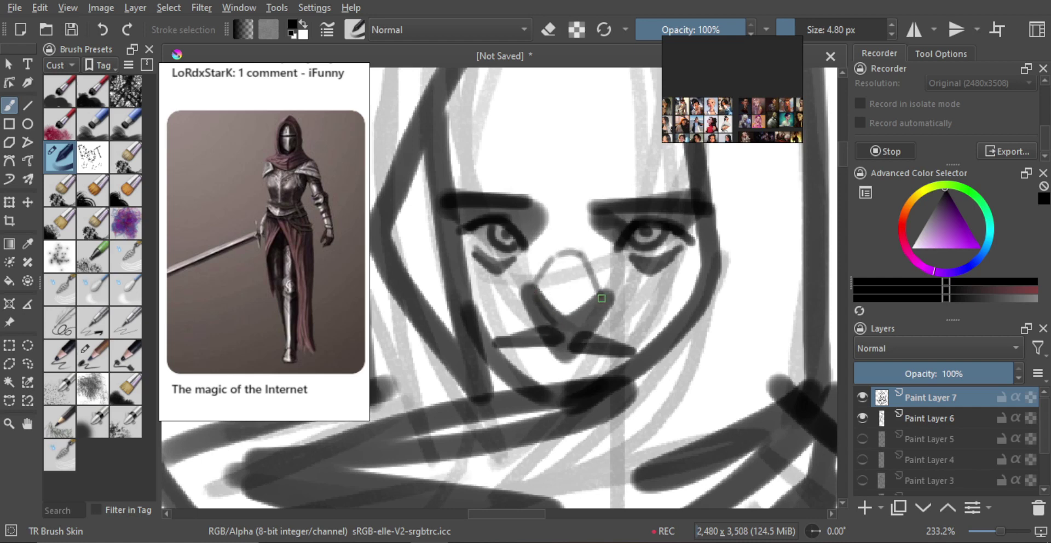
{"action": "mouse_move", "coordinate": [572, 325]}
{"action": "left_mouse_down"}
{"action": "mouse_move", "coordinate": [548, 328]}
{"action": "mouse_move", "coordinate": [552, 314]}
{"action": "mouse_move", "coordinate": [511, 310]}
{"action": "left_mouse_up"}
- Erase the excess around the sides of the nose and trim the mouth's edges
{"action": "key", "text": "e"}
{"action": "mouse_move", "coordinate": [532, 275]}
{"action": "left_mouse_down"}
{"action": "mouse_move", "coordinate": [524, 306]}
{"action": "mouse_move", "coordinate": [537, 322]}
{"action": "left_mouse_up"}
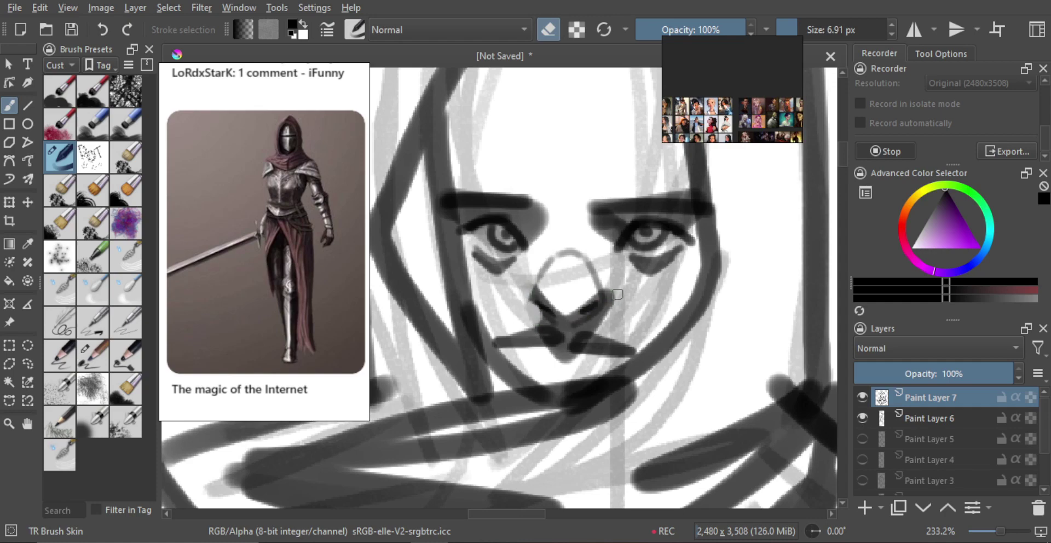
{"action": "mouse_move", "coordinate": [607, 287]}
{"action": "left_mouse_down"}
{"action": "mouse_move", "coordinate": [621, 303]}
{"action": "mouse_move", "coordinate": [600, 321]}
{"action": "left_mouse_up"}
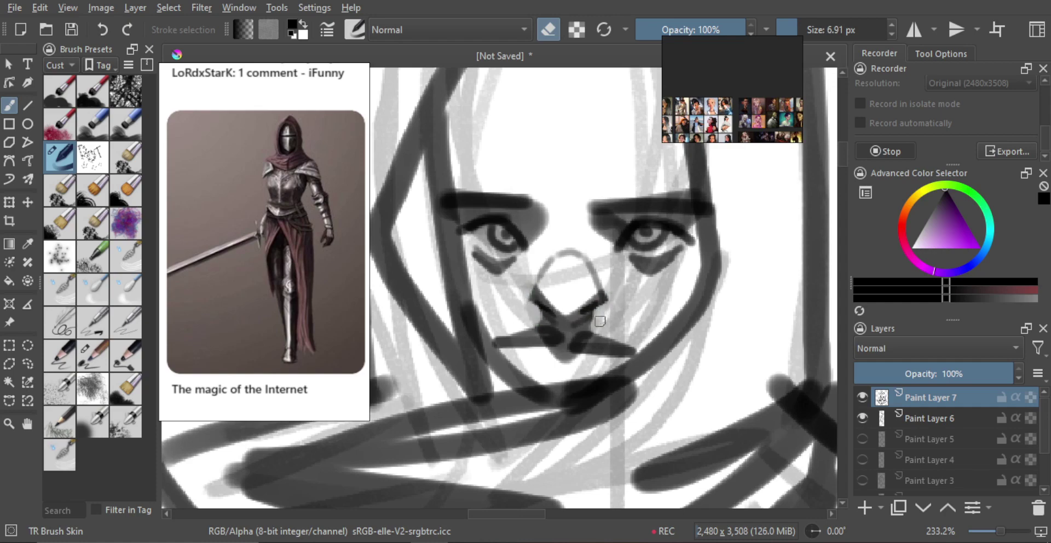
{"action": "mouse_move", "coordinate": [570, 353]}
{"action": "left_mouse_down"}
{"action": "mouse_move", "coordinate": [572, 419]}
{"action": "mouse_move", "coordinate": [575, 290]}
{"action": "mouse_move", "coordinate": [569, 316]}
{"action": "left_mouse_up"}
{"action": "left_click", "coordinate": [572, 316], "text": "shift"}
{"action": "left_click_drag", "start_coordinate": [549, 310], "coordinate": [548, 309]}
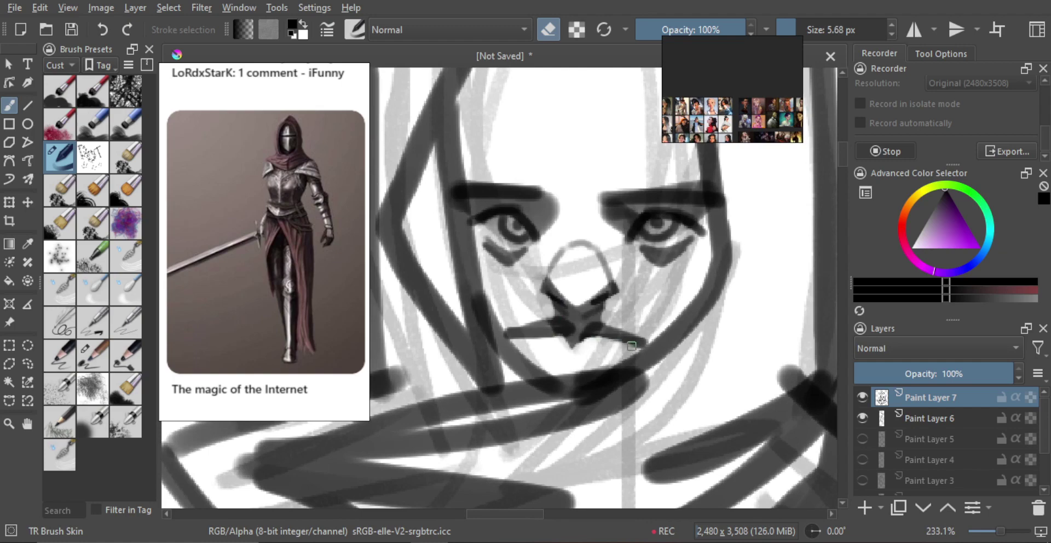
{"action": "scroll", "coordinate": [632, 360], "scroll_direction": "down", "scroll_amount": 5}
{"action": "scroll", "coordinate": [632, 362], "scroll_direction": "down", "scroll_amount": 2}
{"action": "scroll", "coordinate": [603, 312], "scroll_direction": "down", "scroll_amount": 2}
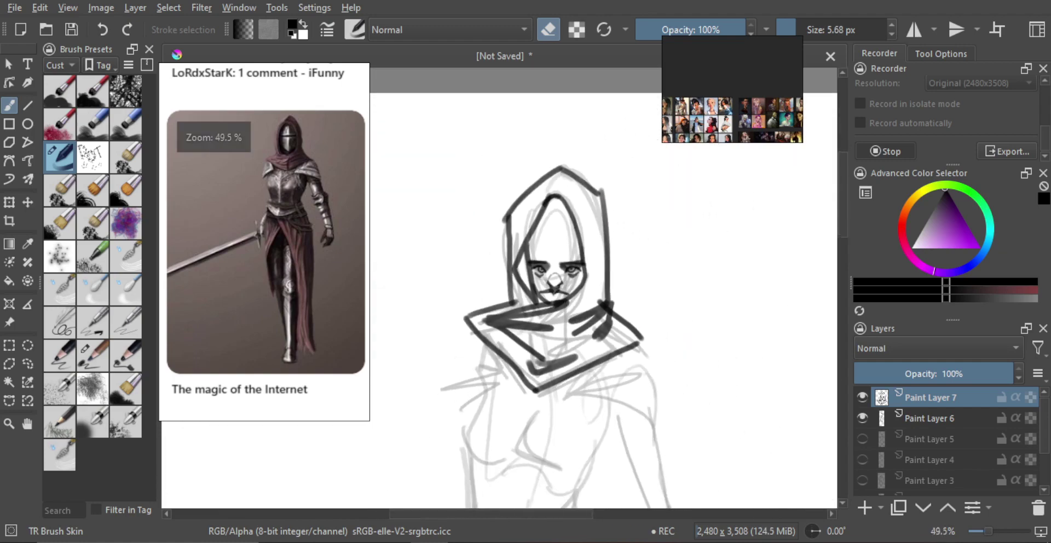
- Erase the pointed top of the inner hood opening above the face with a 34.24 px eraser
{"action": "scroll", "coordinate": [602, 312], "scroll_direction": "down", "scroll_amount": 2}
{"action": "scroll", "coordinate": [517, 185], "scroll_direction": "down", "scroll_amount": 1}
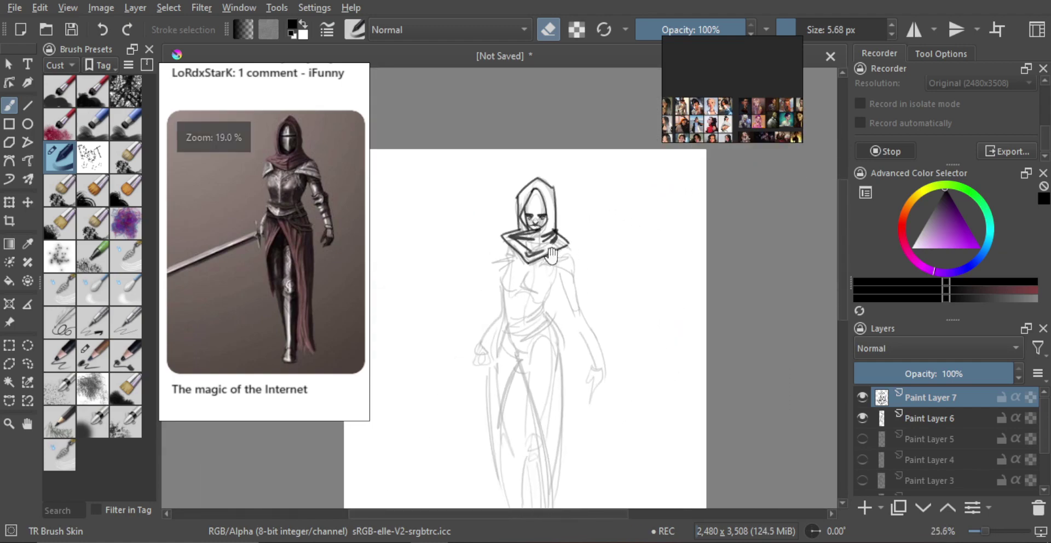
{"action": "scroll", "coordinate": [536, 195], "scroll_direction": "up", "scroll_amount": 6}
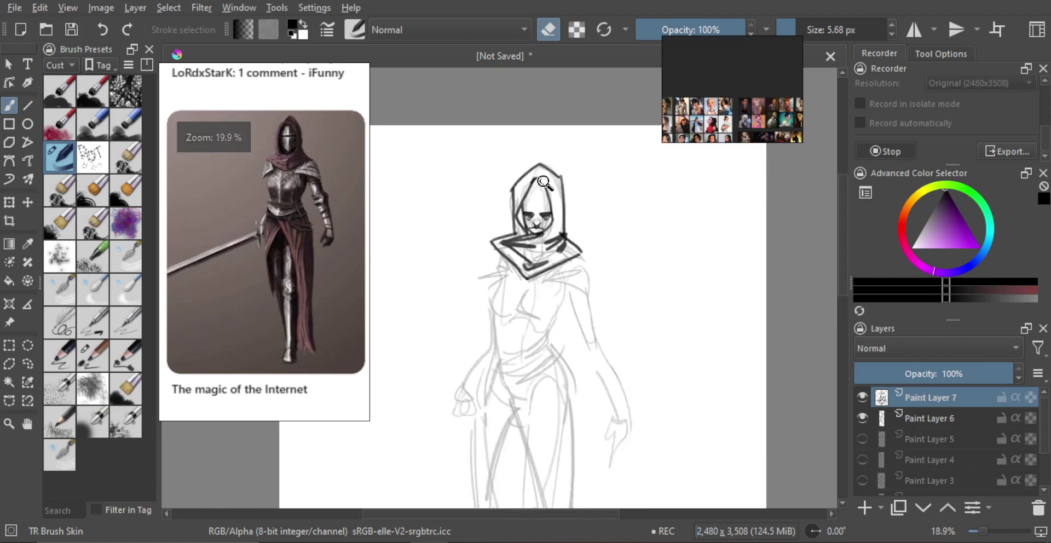
{"action": "scroll", "coordinate": [535, 195], "scroll_direction": "up", "scroll_amount": 1}
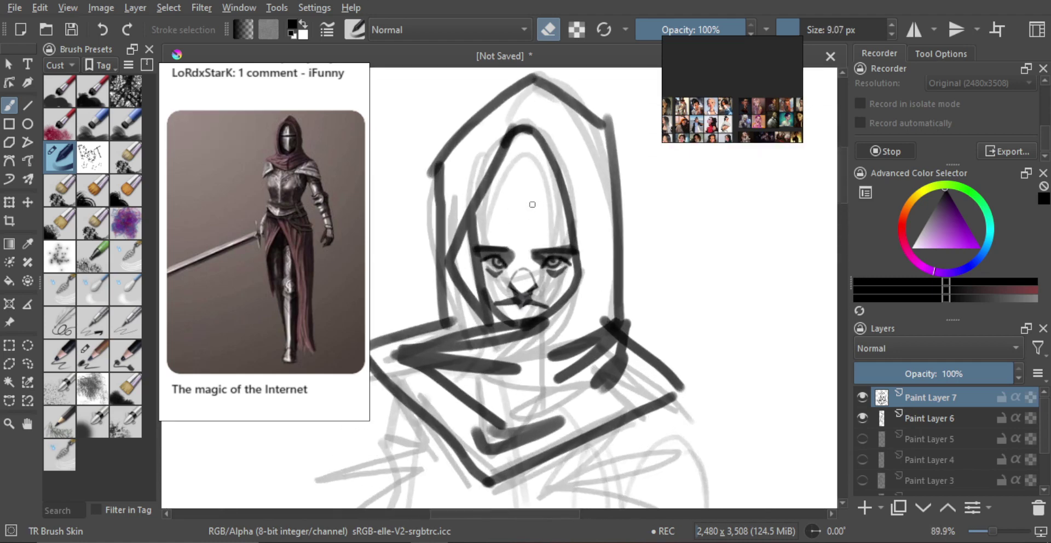
{"action": "key", "text": "e"}
{"action": "left_click_drag", "start_coordinate": [465, 208], "coordinate": [479, 207]}
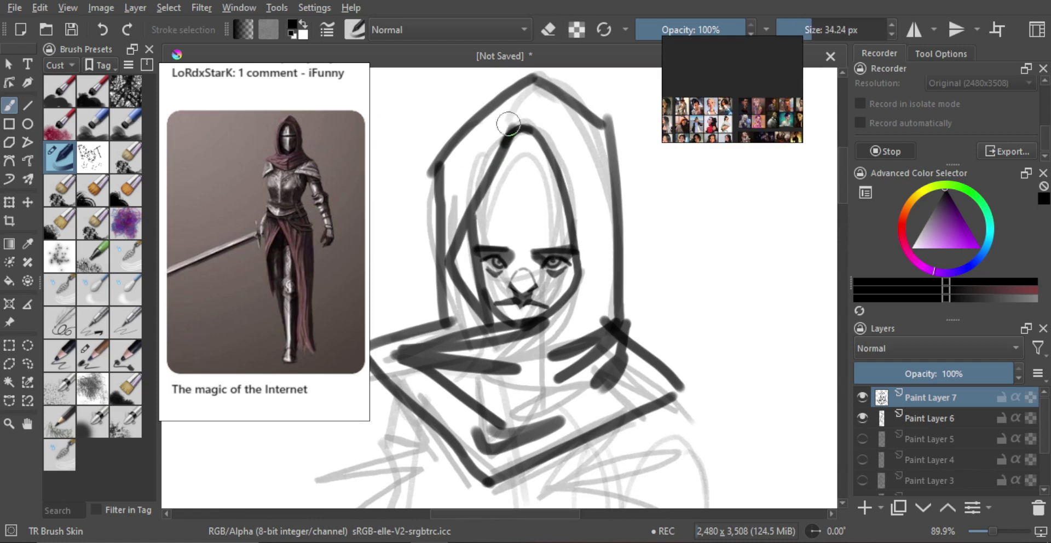
{"action": "left_click_drag", "start_coordinate": [517, 109], "coordinate": [471, 179]}
{"action": "key", "text": "ctrl+z"}
{"action": "key", "text": "e"}
{"action": "mouse_move", "coordinate": [512, 120]}
{"action": "left_mouse_down"}
{"action": "mouse_move", "coordinate": [473, 200]}
{"action": "mouse_move", "coordinate": [483, 191]}
{"action": "mouse_move", "coordinate": [451, 222]}
{"action": "mouse_move", "coordinate": [558, 172]}
{"action": "mouse_move", "coordinate": [563, 191]}
{"action": "left_mouse_up"}
{"action": "left_click_drag", "start_coordinate": [540, 148], "coordinate": [574, 207]}
- Redraw the hood's opening as a low angular fold across the forehead with a 15.01 px brush
{"action": "key", "text": "e"}
{"action": "mouse_move", "coordinate": [510, 216]}
{"action": "left_mouse_down"}
{"action": "mouse_move", "coordinate": [496, 216]}
{"action": "mouse_move", "coordinate": [540, 206]}
{"action": "mouse_move", "coordinate": [503, 183]}
{"action": "left_mouse_up"}
{"action": "key", "text": "ctrl+z"}
{"action": "left_click_drag", "start_coordinate": [571, 217], "coordinate": [476, 179]}
{"action": "key", "text": "ctrl+z"}
{"action": "key", "text": "ctrl+z"}
{"action": "mouse_move", "coordinate": [463, 224]}
{"action": "left_mouse_down"}
{"action": "mouse_move", "coordinate": [512, 186]}
{"action": "mouse_move", "coordinate": [496, 194]}
{"action": "mouse_move", "coordinate": [524, 190]}
{"action": "left_mouse_up"}
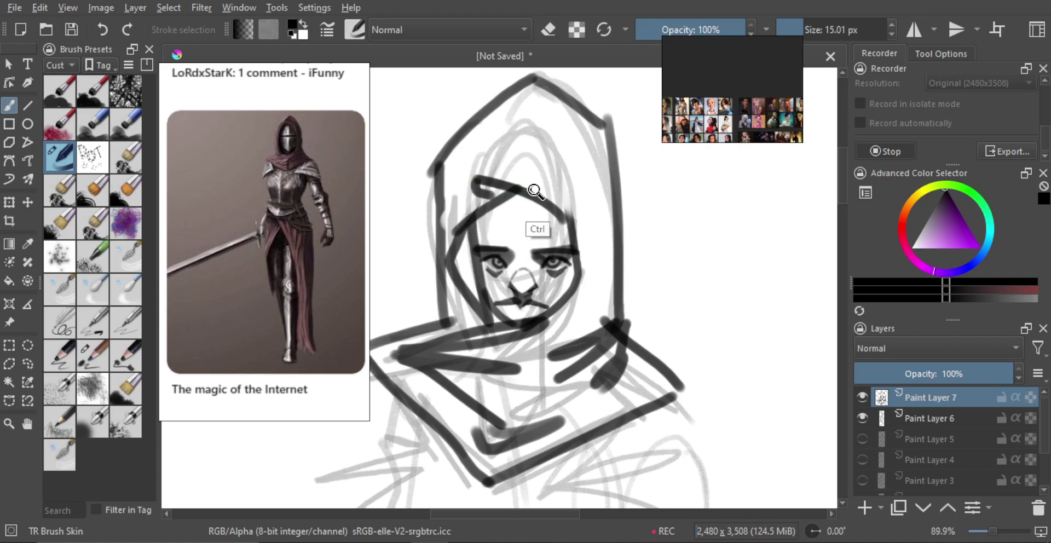
- Outline the angular shoulder plate beneath the scarf on the lowered-arm side with an 8.76 px brush
{"action": "scroll", "coordinate": [539, 228], "scroll_direction": "down", "scroll_amount": 3}
{"action": "scroll", "coordinate": [533, 157], "scroll_direction": "down", "scroll_amount": 3}
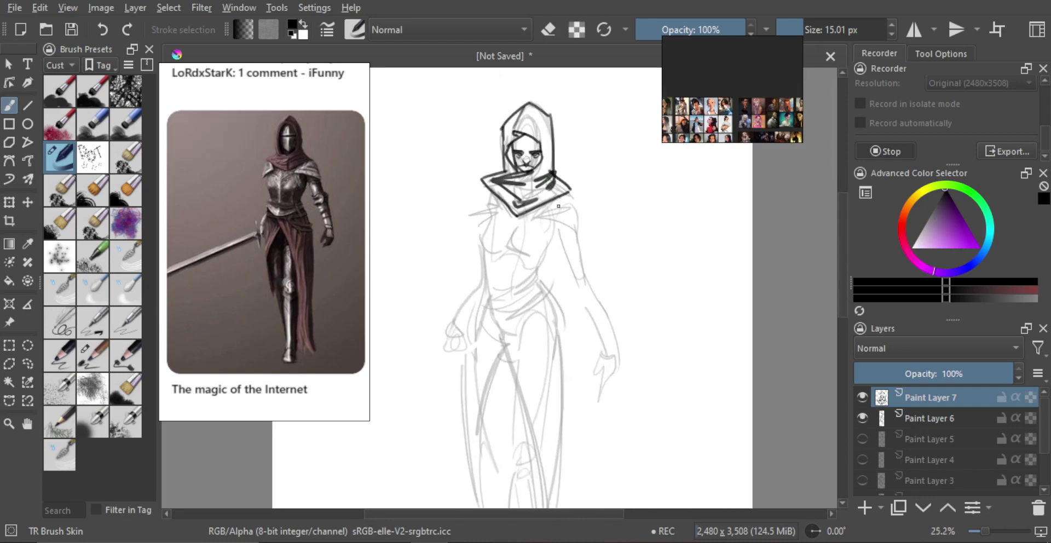
{"action": "left_click_drag", "start_coordinate": [595, 225], "coordinate": [562, 238], "text": "shift"}
{"action": "scroll", "coordinate": [592, 235], "scroll_direction": "down", "scroll_amount": 1}
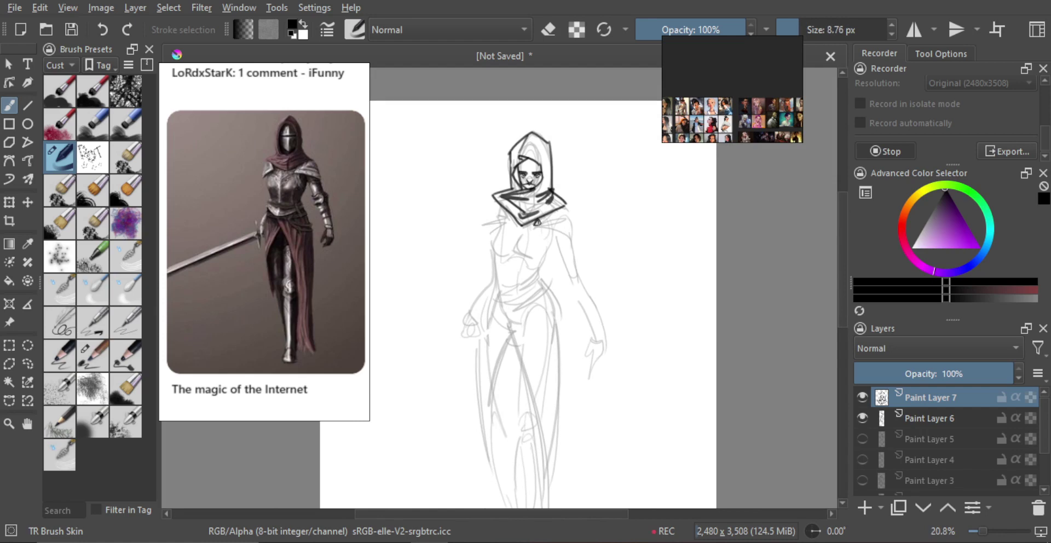
{"action": "key", "text": "ctrl+z"}
{"action": "left_click_drag", "start_coordinate": [537, 223], "coordinate": [574, 240]}
{"action": "left_click_drag", "start_coordinate": [567, 206], "coordinate": [573, 230]}
{"action": "scroll", "coordinate": [499, 211], "scroll_direction": "up", "scroll_amount": 1}
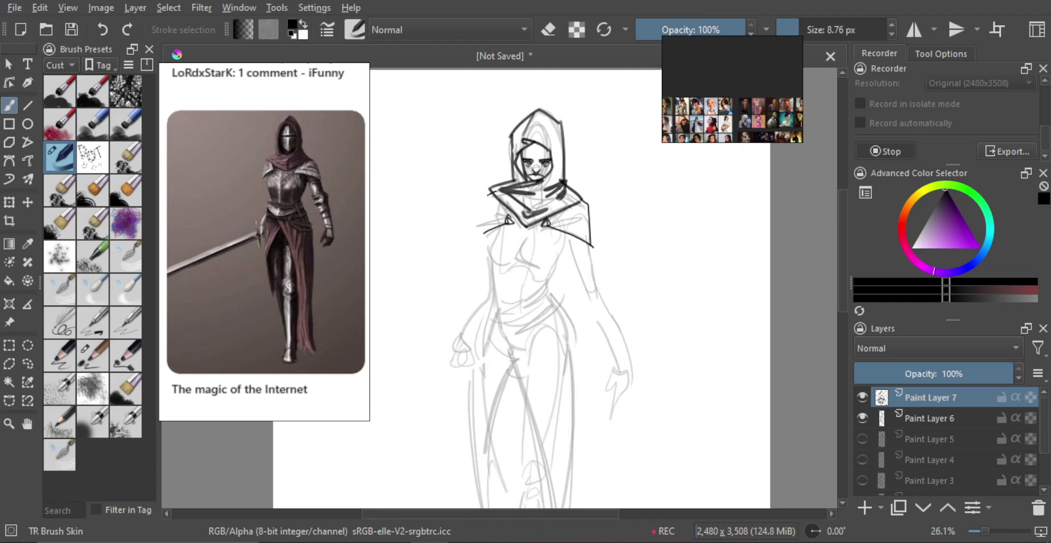
- Draw the opposite pointed shoulder plate under the scarf and compare both shoulders in the mirrored view
{"action": "left_click_drag", "start_coordinate": [490, 192], "coordinate": [482, 233]}
{"action": "key", "text": "ctrl+z"}
{"action": "left_click_drag", "start_coordinate": [491, 189], "coordinate": [482, 227]}
{"action": "key", "text": "ctrl+z"}
{"action": "key", "text": "ctrl+z"}
{"action": "key", "text": "ctrl+z"}
{"action": "mouse_move", "coordinate": [490, 190]}
{"action": "left_mouse_down"}
{"action": "mouse_move", "coordinate": [479, 230]}
{"action": "mouse_move", "coordinate": [508, 222]}
{"action": "mouse_move", "coordinate": [550, 265]}
{"action": "mouse_move", "coordinate": [548, 212]}
{"action": "mouse_move", "coordinate": [562, 254]}
{"action": "left_mouse_up"}
{"action": "key", "text": "m"}
{"action": "key", "text": "m"}
{"action": "key", "text": "ctrl+z"}
- Draw the lowered upper arm and its pointed elbow guard with angular bands
{"action": "left_click_drag", "start_coordinate": [543, 205], "coordinate": [565, 259]}
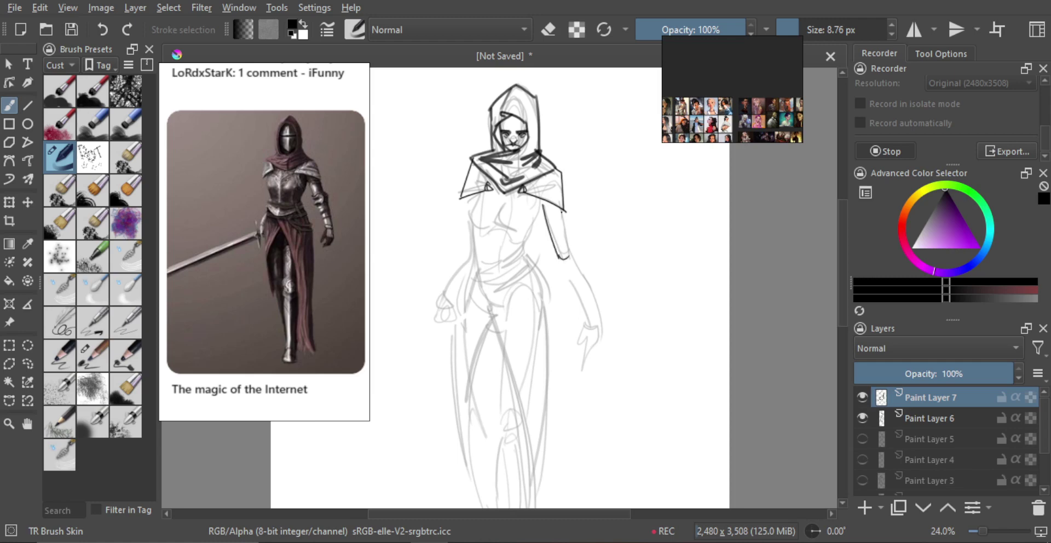
{"action": "key", "text": "ctrl+z"}
{"action": "mouse_move", "coordinate": [562, 212]}
{"action": "left_mouse_down"}
{"action": "mouse_move", "coordinate": [575, 266]}
{"action": "mouse_move", "coordinate": [575, 224]}
{"action": "mouse_move", "coordinate": [555, 236]}
{"action": "mouse_move", "coordinate": [569, 227]}
{"action": "mouse_move", "coordinate": [580, 233]}
{"action": "mouse_move", "coordinate": [570, 247]}
{"action": "left_mouse_up"}
{"action": "key", "text": "ctrl+z"}
{"action": "left_click_drag", "start_coordinate": [560, 255], "coordinate": [573, 251]}
{"action": "key", "text": "e"}
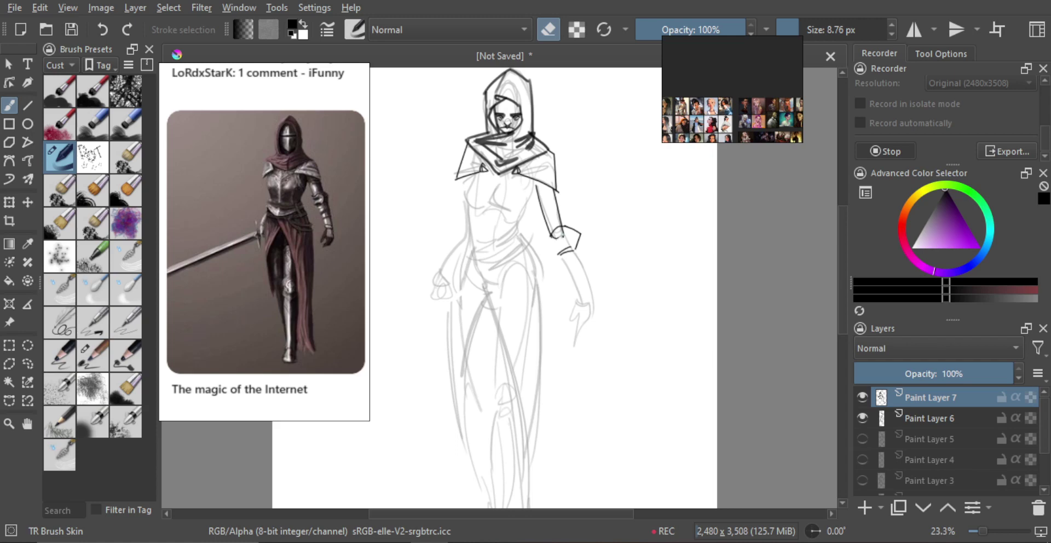
{"action": "key", "text": "e"}
{"action": "scroll", "coordinate": [575, 250], "scroll_direction": "down", "scroll_amount": 1}
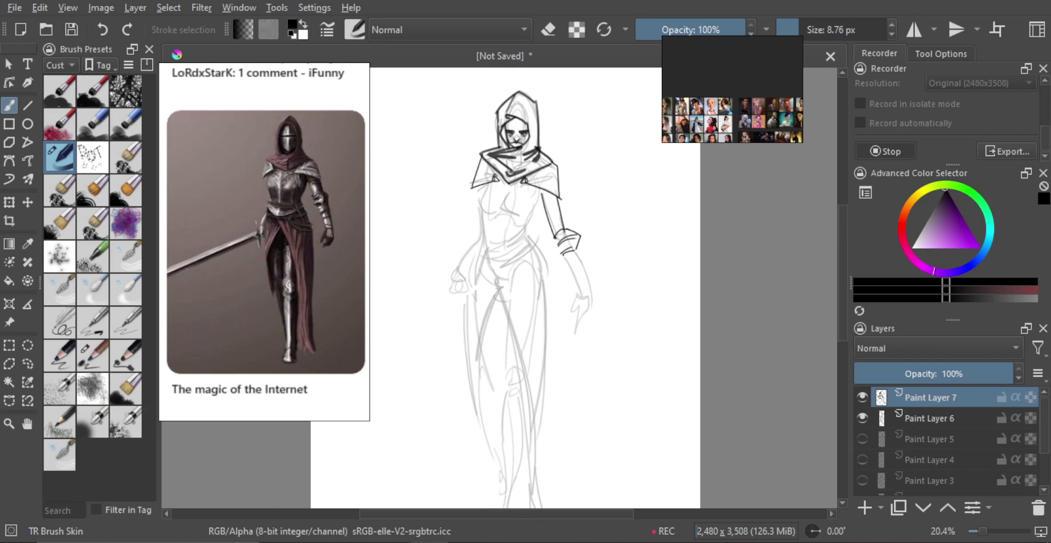
- Outline the tapering forearm from the elbow guard to the wrist and check it in the mirrored view
{"action": "left_click_drag", "start_coordinate": [563, 255], "coordinate": [579, 297]}
{"action": "key", "text": "ctrl+z"}
{"action": "mouse_move", "coordinate": [566, 263]}
{"action": "left_mouse_down"}
{"action": "mouse_move", "coordinate": [581, 298]}
{"action": "mouse_move", "coordinate": [596, 294]}
{"action": "left_mouse_up"}
{"action": "scroll", "coordinate": [585, 298], "scroll_direction": "up", "scroll_amount": 1}
{"action": "left_click_drag", "start_coordinate": [574, 239], "coordinate": [589, 267]}
{"action": "key", "text": "ctrl+z"}
{"action": "scroll", "coordinate": [585, 283], "scroll_direction": "down", "scroll_amount": 2}
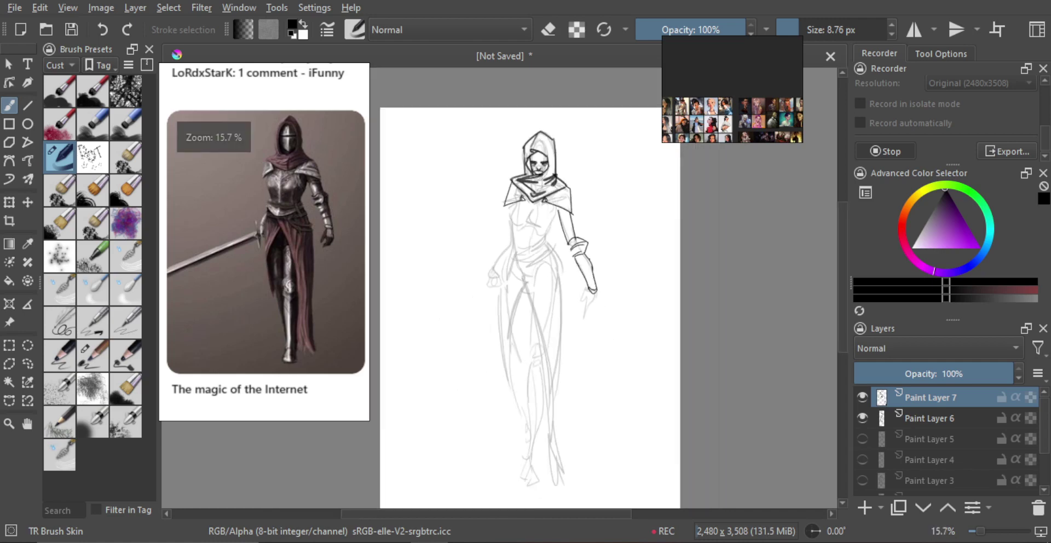
{"action": "key", "text": "m"}
{"action": "key", "text": "m"}
{"action": "scroll", "coordinate": [586, 283], "scroll_direction": "up", "scroll_amount": 5}
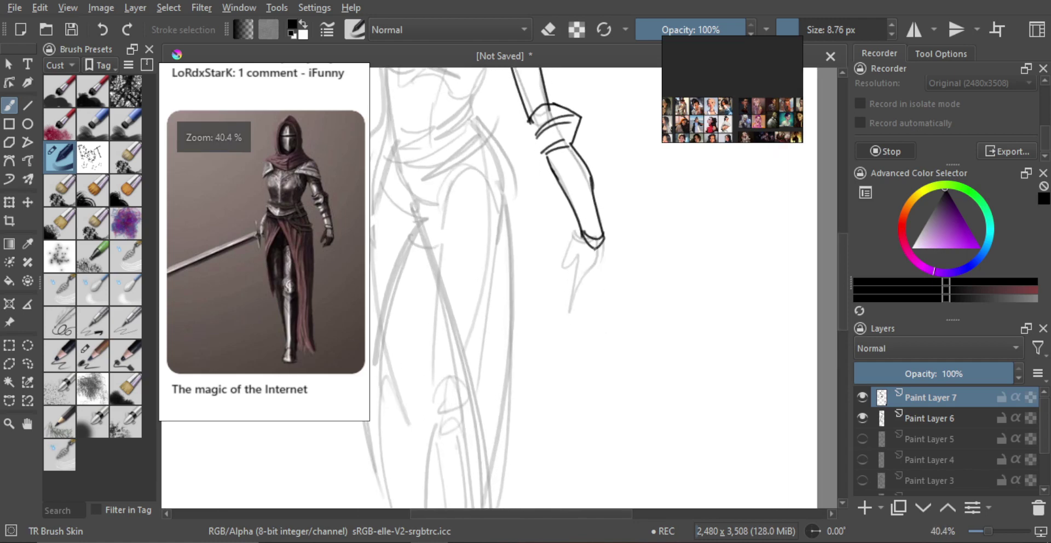
- Draw the angular back of the lowered hand and its thumb below the wrist
{"action": "left_click_drag", "start_coordinate": [583, 270], "coordinate": [606, 280]}
{"action": "key", "text": "ctrl+z"}
{"action": "mouse_move", "coordinate": [605, 239]}
{"action": "left_mouse_down"}
{"action": "mouse_move", "coordinate": [606, 281]}
{"action": "mouse_move", "coordinate": [570, 269]}
{"action": "left_mouse_up"}
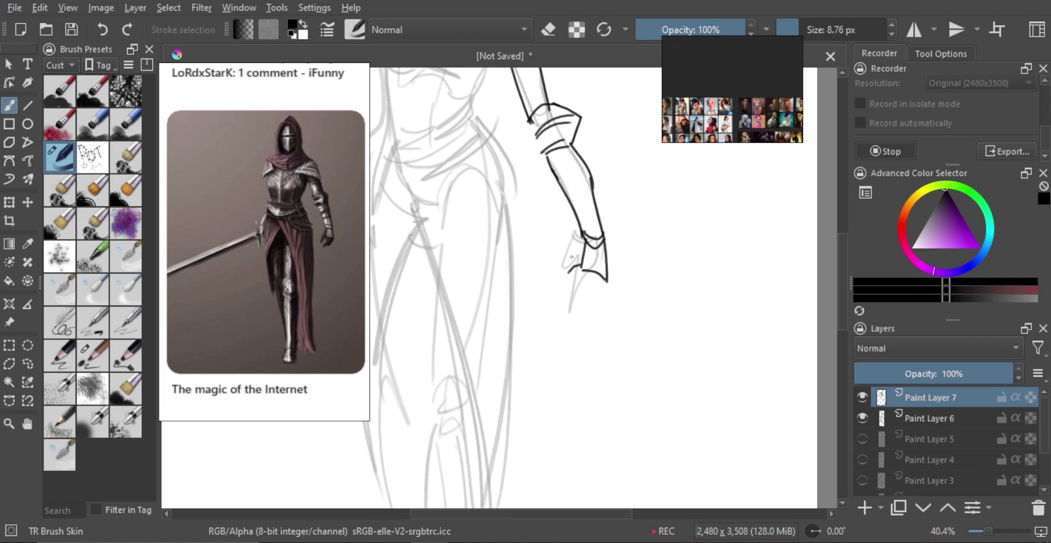
{"action": "left_click_drag", "start_coordinate": [582, 234], "coordinate": [563, 264]}
{"action": "key", "text": "ctrl+z"}
{"action": "mouse_move", "coordinate": [563, 262]}
{"action": "left_mouse_down"}
{"action": "mouse_move", "coordinate": [561, 290]}
{"action": "mouse_move", "coordinate": [571, 271]}
{"action": "left_mouse_up"}
{"action": "key", "text": "ctrl+z"}
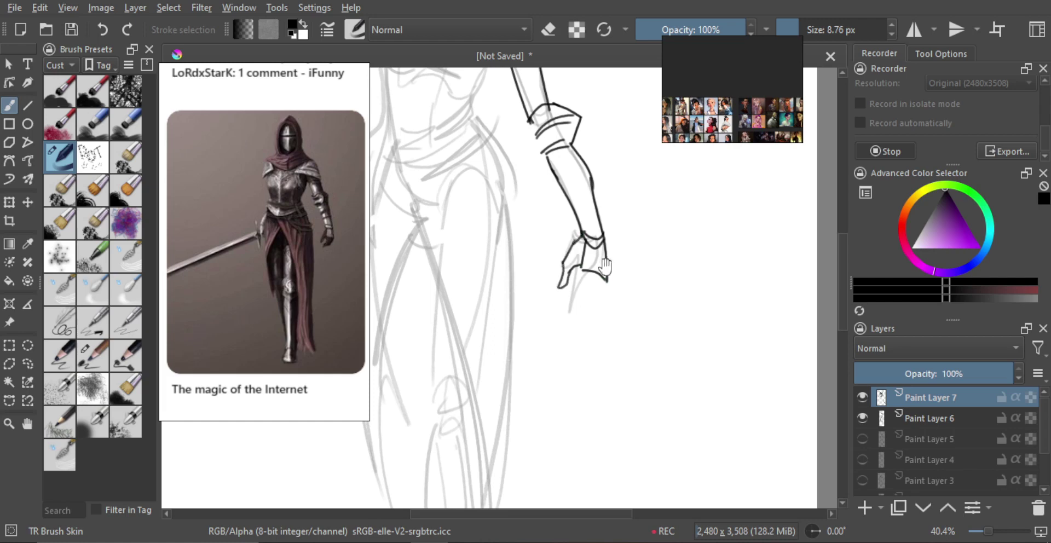
- Add the curled fingers to the lowered hand with short angular strokes
{"action": "left_click_drag", "start_coordinate": [581, 321], "coordinate": [587, 265]}
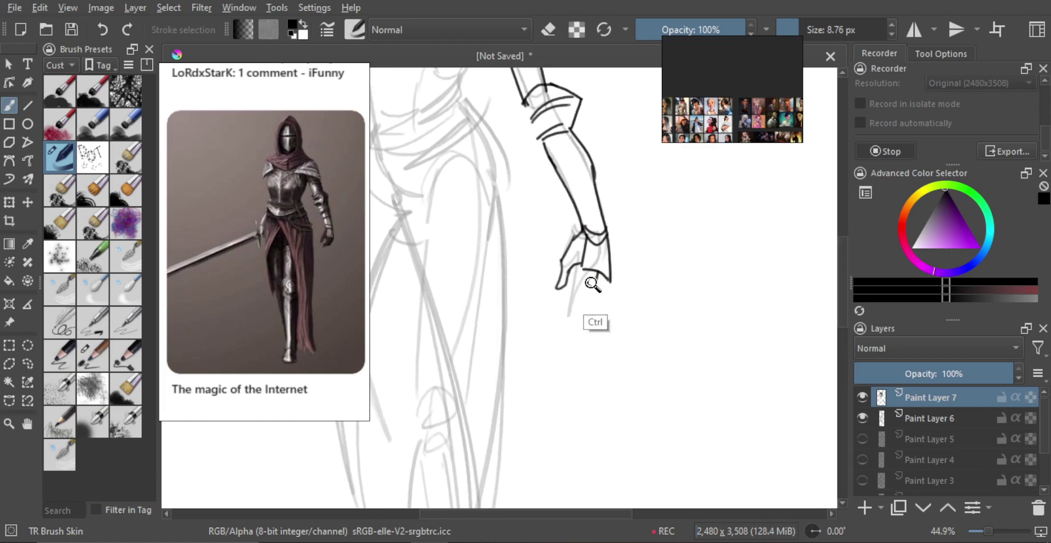
{"action": "mouse_move", "coordinate": [583, 267]}
{"action": "left_mouse_down"}
{"action": "mouse_move", "coordinate": [574, 294]}
{"action": "mouse_move", "coordinate": [611, 285]}
{"action": "mouse_move", "coordinate": [576, 294]}
{"action": "mouse_move", "coordinate": [595, 278]}
{"action": "mouse_move", "coordinate": [560, 308]}
{"action": "mouse_move", "coordinate": [561, 295]}
{"action": "mouse_move", "coordinate": [588, 301]}
{"action": "mouse_move", "coordinate": [575, 306]}
{"action": "left_mouse_up"}
{"action": "key", "text": "ctrl+z"}
{"action": "key", "text": "ctrl+z"}
{"action": "key", "text": "ctrl+z"}
{"action": "scroll", "coordinate": [609, 287], "scroll_direction": "down", "scroll_amount": 5}
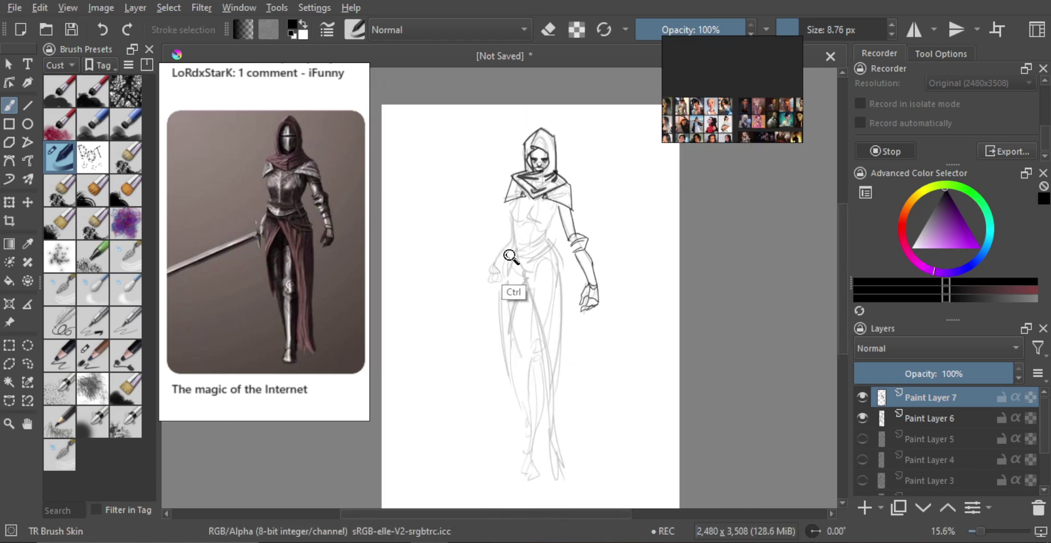
- Check the figure mirrored, and outline the breastplate's sides and its curved lower edge at the waist
{"action": "scroll", "coordinate": [518, 295], "scroll_direction": "up", "scroll_amount": 2}
{"action": "scroll", "coordinate": [519, 300], "scroll_direction": "down", "scroll_amount": 3}
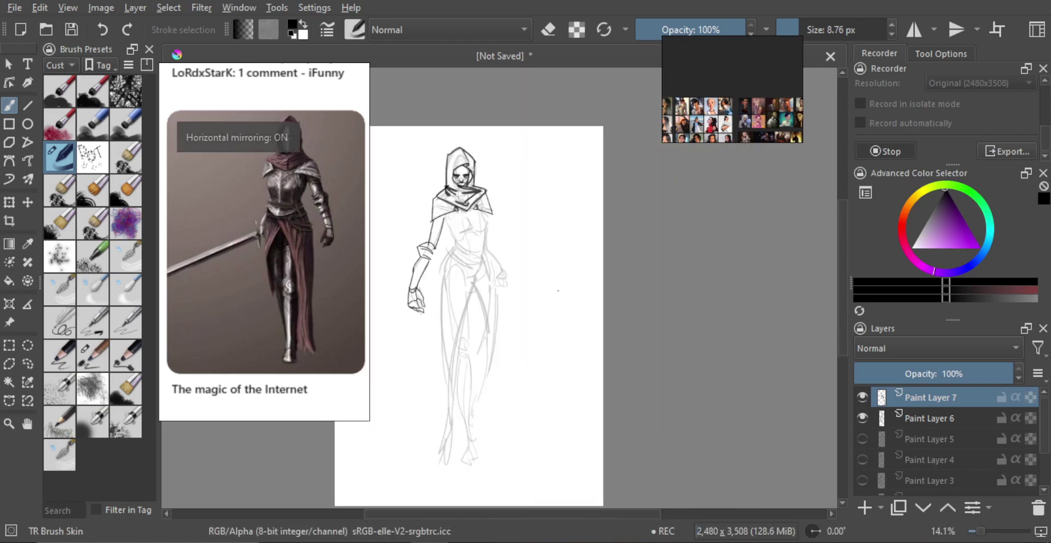
{"action": "scroll", "coordinate": [519, 300], "scroll_direction": "up", "scroll_amount": 3}
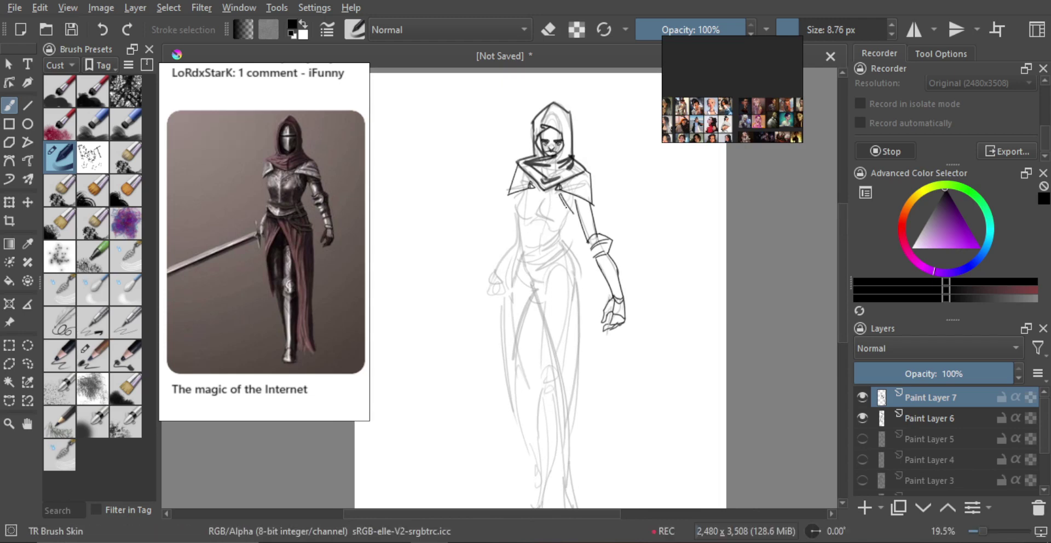
{"action": "scroll", "coordinate": [537, 216], "scroll_direction": "up", "scroll_amount": 1}
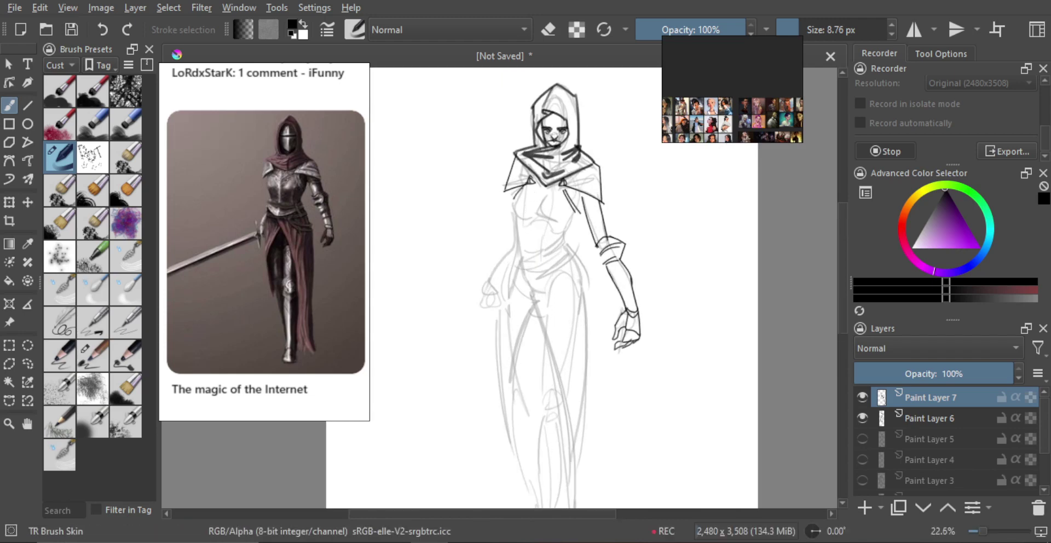
{"action": "left_click_drag", "start_coordinate": [528, 186], "coordinate": [514, 202]}
{"action": "left_click_drag", "start_coordinate": [512, 200], "coordinate": [517, 239]}
{"action": "mouse_move", "coordinate": [537, 255]}
{"action": "left_mouse_down"}
{"action": "mouse_move", "coordinate": [565, 250]}
{"action": "mouse_move", "coordinate": [559, 229]}
{"action": "left_mouse_up"}
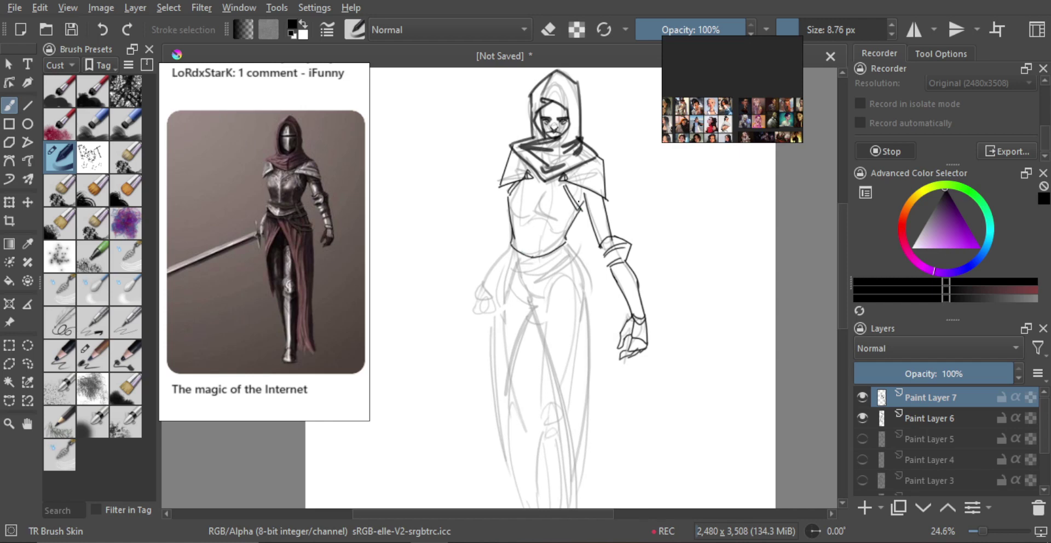
- Draw the vertical centre line down the breastplate and check the torso in the mirrored view
{"action": "left_click_drag", "start_coordinate": [539, 181], "coordinate": [532, 253]}
{"action": "key", "text": "ctrl+z"}
{"action": "key", "text": "ctrl+z"}
{"action": "key", "text": "ctrl+z"}
{"action": "key", "text": "minus"}
{"action": "key", "text": "m"}
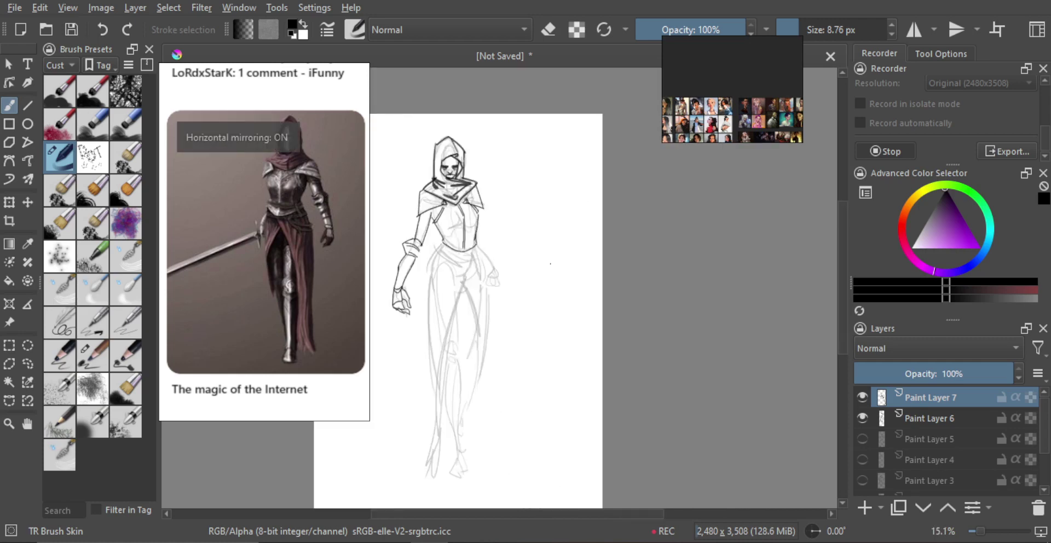
{"action": "key", "text": "m"}
{"action": "scroll", "coordinate": [542, 292], "scroll_direction": "up", "scroll_amount": 3}
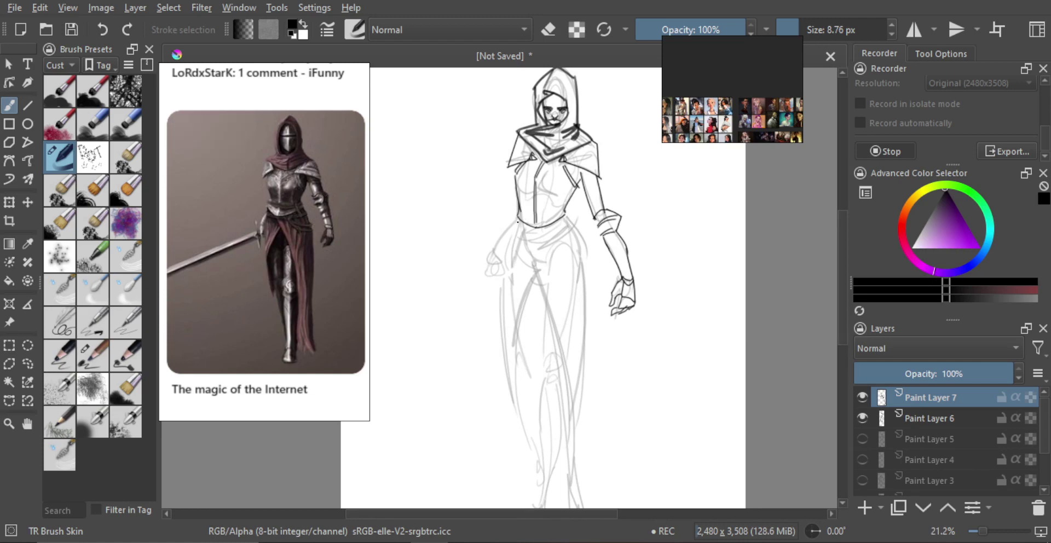
- Draw the V-shaped cloth wrapped around the waist below the breastplate
{"action": "mouse_move", "coordinate": [517, 222]}
{"action": "left_mouse_down"}
{"action": "mouse_move", "coordinate": [529, 240]}
{"action": "mouse_move", "coordinate": [563, 223]}
{"action": "left_mouse_up"}
{"action": "left_click_drag", "start_coordinate": [513, 225], "coordinate": [530, 264]}
{"action": "key", "text": "ctrl+z"}
{"action": "mouse_move", "coordinate": [512, 223]}
{"action": "left_mouse_down"}
{"action": "mouse_move", "coordinate": [527, 264]}
{"action": "mouse_move", "coordinate": [568, 235]}
{"action": "left_mouse_up"}
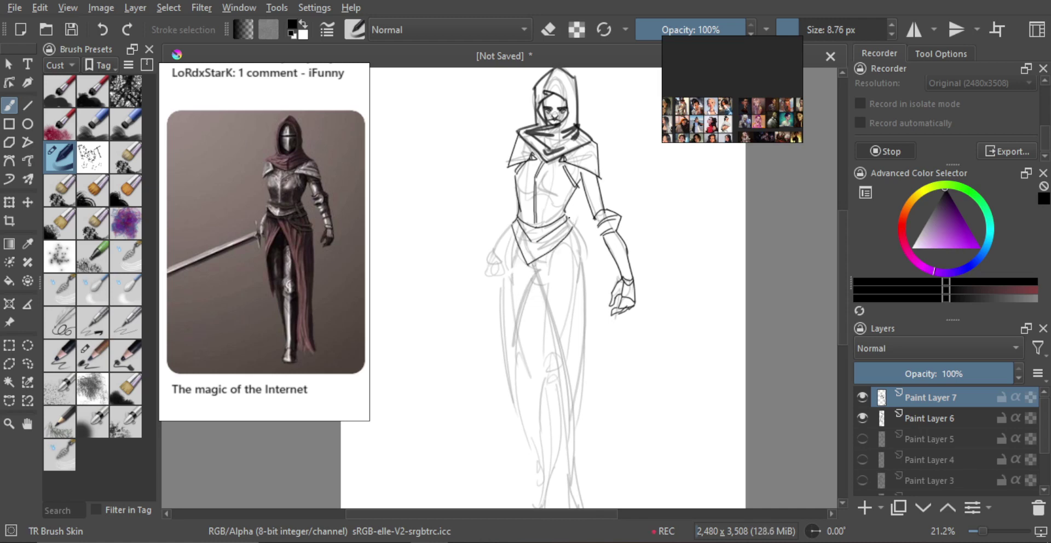
- Add short layered fold lines at both hips beside the V-shaped waist cloth
{"action": "mouse_move", "coordinate": [581, 175]}
{"action": "left_mouse_down"}
{"action": "mouse_move", "coordinate": [567, 257]}
{"action": "mouse_move", "coordinate": [530, 246]}
{"action": "mouse_move", "coordinate": [523, 229]}
{"action": "left_mouse_up"}
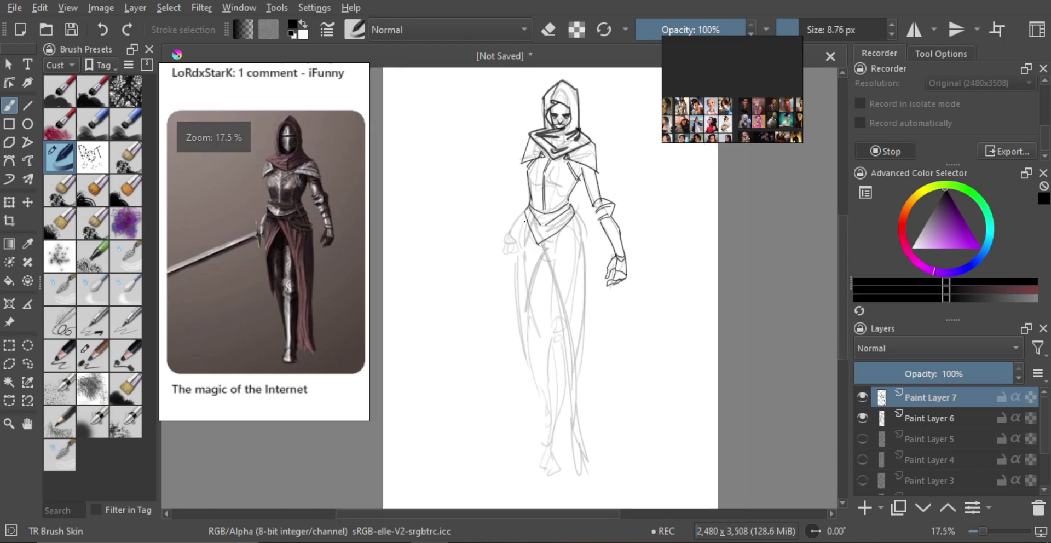
{"action": "mouse_move", "coordinate": [523, 266]}
{"action": "left_mouse_down"}
{"action": "mouse_move", "coordinate": [523, 219]}
{"action": "mouse_move", "coordinate": [532, 235]}
{"action": "mouse_move", "coordinate": [584, 226]}
{"action": "mouse_move", "coordinate": [572, 232]}
{"action": "mouse_move", "coordinate": [589, 236]}
{"action": "left_mouse_up"}
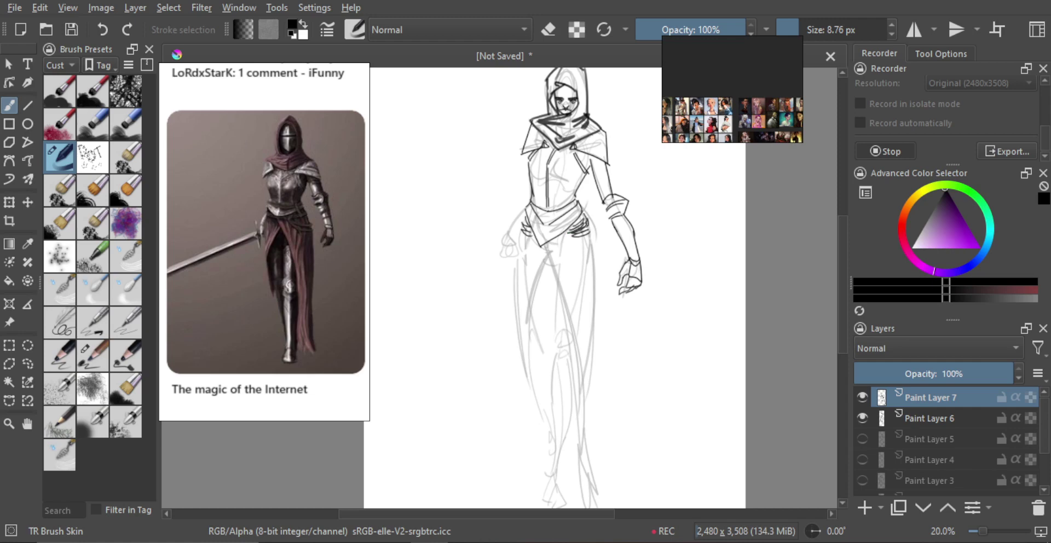
{"action": "scroll", "coordinate": [532, 206], "scroll_direction": "up", "scroll_amount": 5}
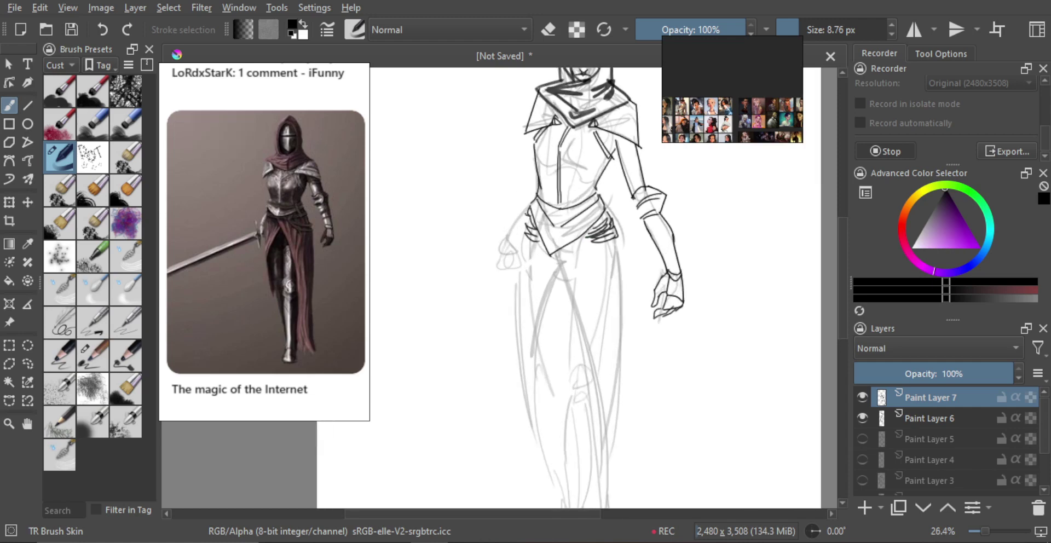
{"action": "scroll", "coordinate": [548, 263], "scroll_direction": "down", "scroll_amount": 4}
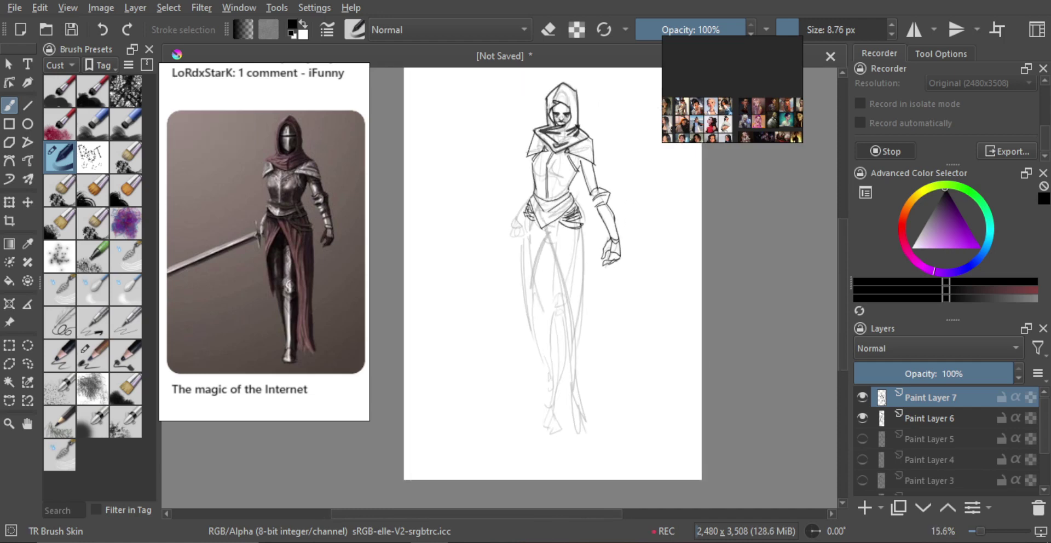
- Draw the looping drapery that hangs from the waist cloth over the hip on the lowered-arm side
{"action": "left_click_drag", "start_coordinate": [564, 221], "coordinate": [584, 224]}
{"action": "mouse_move", "coordinate": [556, 223]}
{"action": "left_mouse_down"}
{"action": "mouse_move", "coordinate": [591, 289]}
{"action": "mouse_move", "coordinate": [583, 225]}
{"action": "left_mouse_up"}
{"action": "key", "text": "ctrl+z"}
{"action": "key", "text": "ctrl+z"}
{"action": "mouse_move", "coordinate": [556, 222]}
{"action": "left_mouse_down"}
{"action": "mouse_move", "coordinate": [589, 299]}
{"action": "mouse_move", "coordinate": [595, 279]}
{"action": "left_mouse_up"}
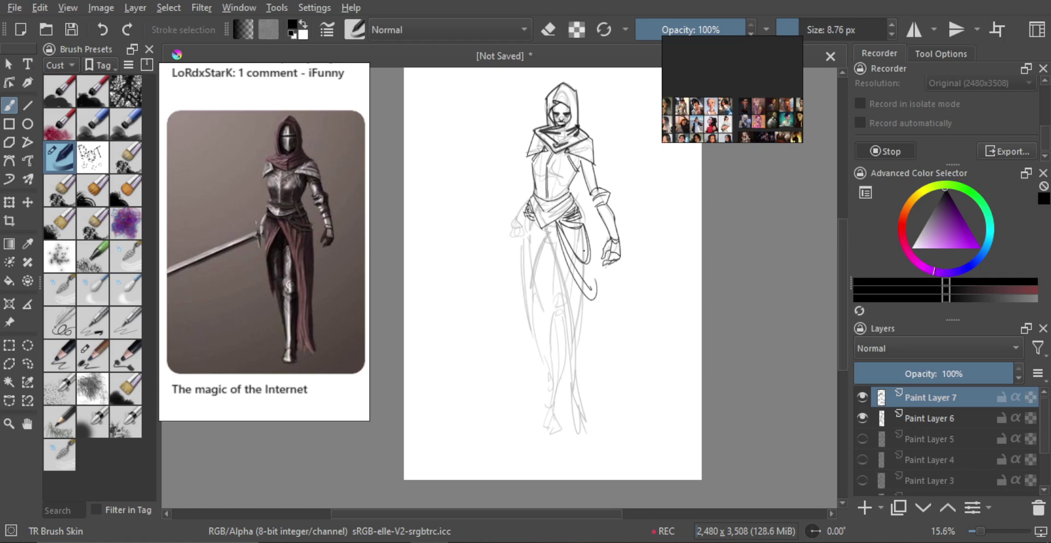
{"action": "scroll", "coordinate": [538, 241], "scroll_direction": "up", "scroll_amount": 1}
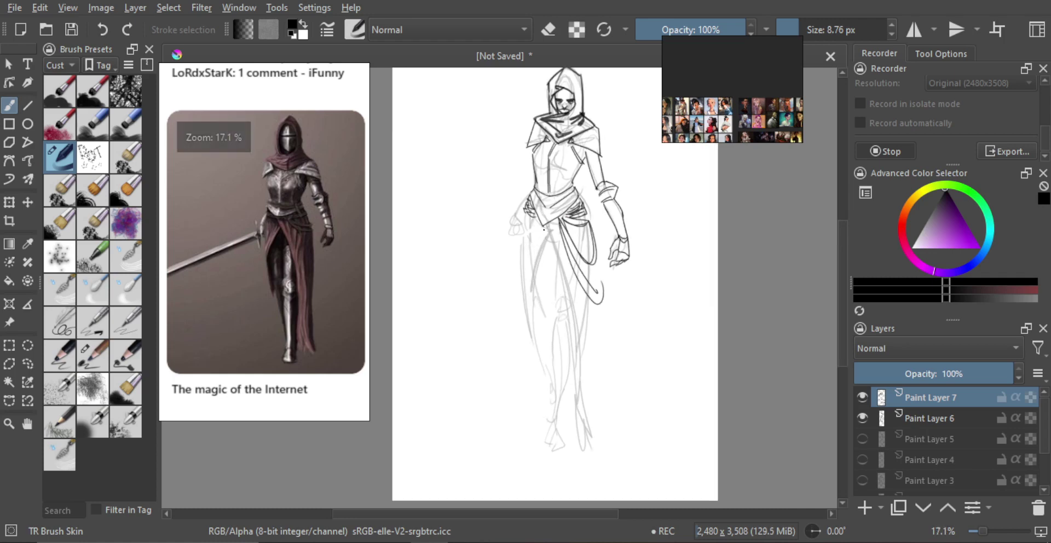
- Draw the long curved skirt edges sweeping from the waist down along the legs
{"action": "scroll", "coordinate": [539, 239], "scroll_direction": "down", "scroll_amount": 2}
{"action": "scroll", "coordinate": [545, 238], "scroll_direction": "down", "scroll_amount": 2}
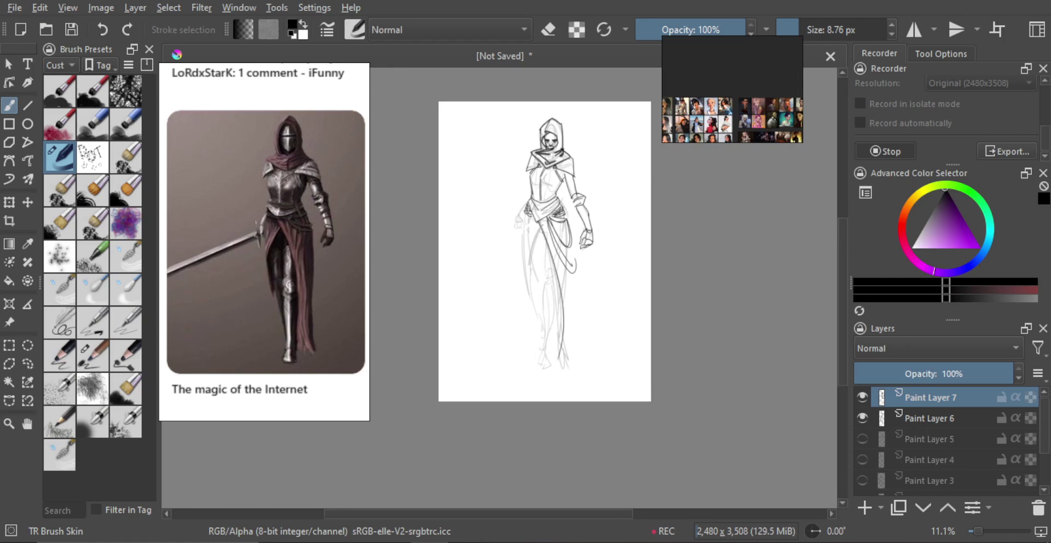
{"action": "scroll", "coordinate": [534, 338], "scroll_direction": "up", "scroll_amount": 1}
{"action": "scroll", "coordinate": [534, 338], "scroll_direction": "up", "scroll_amount": 1}
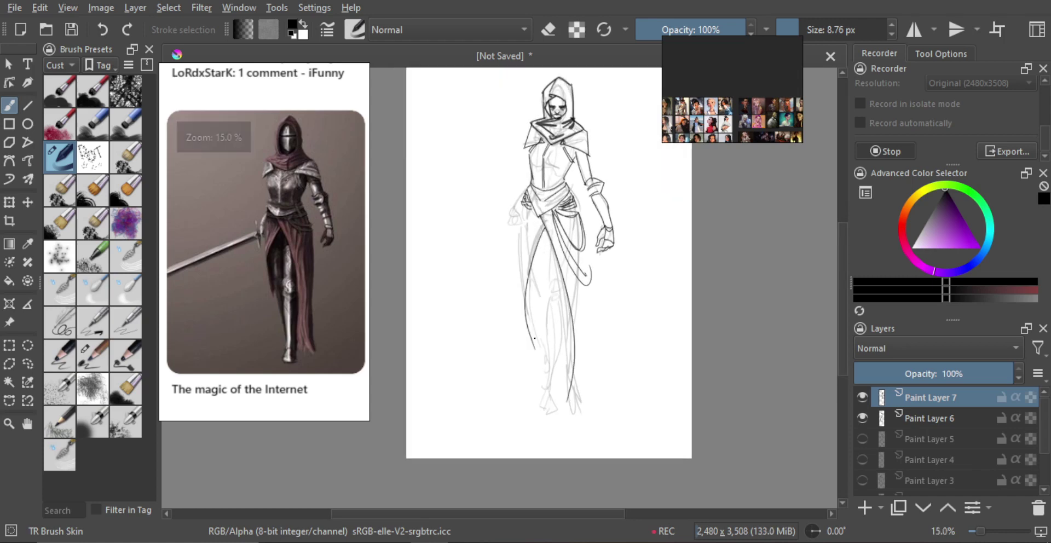
- Redraw the skirt's outer edge from the sword-side hip to the shin and check the figure mirrored
{"action": "mouse_move", "coordinate": [525, 201]}
{"action": "left_mouse_down"}
{"action": "mouse_move", "coordinate": [517, 234]}
{"action": "mouse_move", "coordinate": [528, 335]}
{"action": "left_mouse_up"}
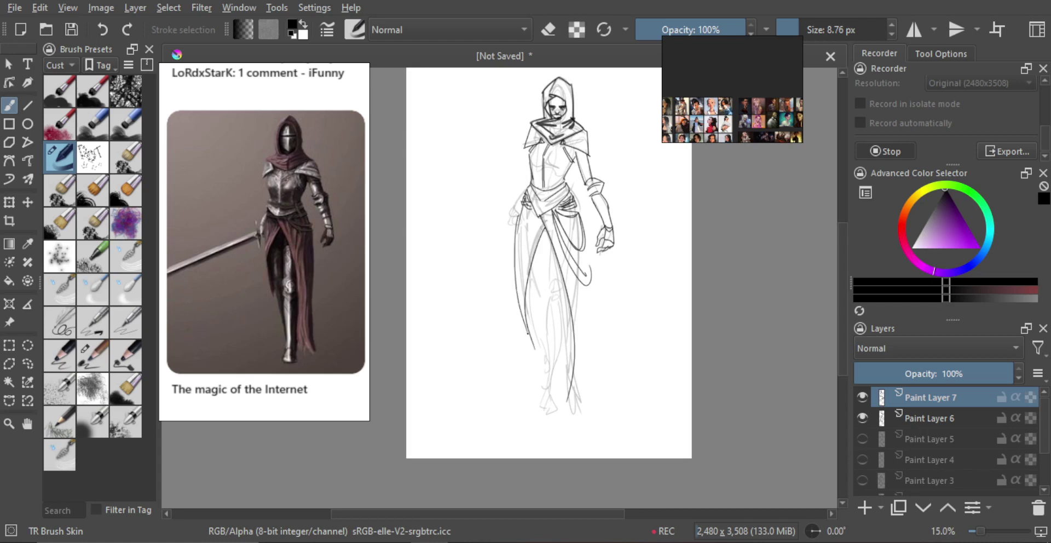
{"action": "key", "text": "ctrl+z"}
{"action": "mouse_move", "coordinate": [517, 218]}
{"action": "left_mouse_down"}
{"action": "mouse_move", "coordinate": [526, 321]}
{"action": "mouse_move", "coordinate": [538, 284]}
{"action": "left_mouse_up"}
{"action": "key", "text": "m"}
{"action": "key", "text": "m"}
{"action": "left_click_drag", "start_coordinate": [529, 308], "coordinate": [524, 290]}
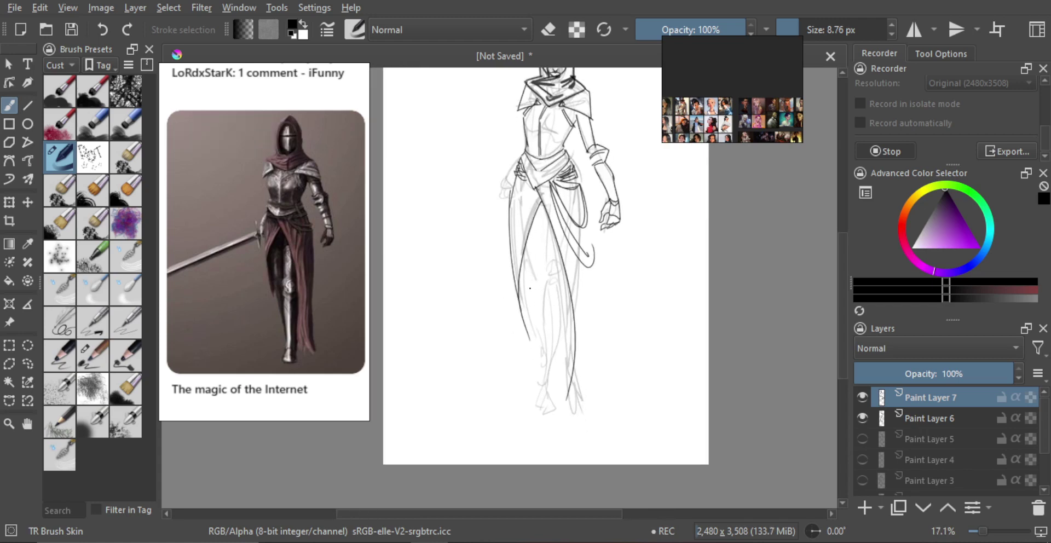
{"action": "scroll", "coordinate": [540, 305], "scroll_direction": "down", "scroll_amount": 3}
{"action": "key", "text": "m"}
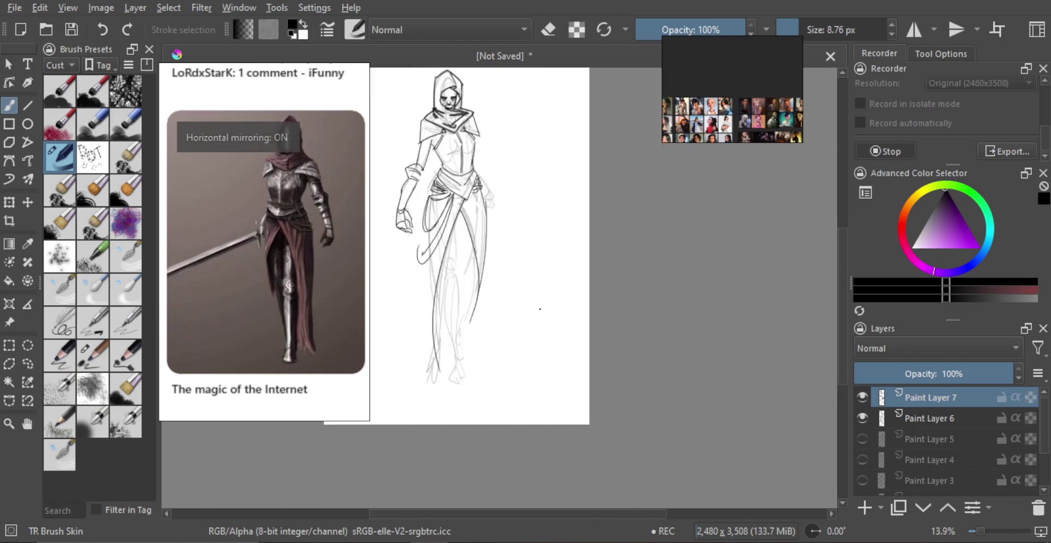
- Draw the flared skirt hem near the ankle and the long vertical skirt edge on the lowered-arm side
{"action": "key", "text": "m"}
{"action": "mouse_move", "coordinate": [569, 341]}
{"action": "left_mouse_down"}
{"action": "mouse_move", "coordinate": [562, 370]}
{"action": "mouse_move", "coordinate": [570, 341]}
{"action": "mouse_move", "coordinate": [586, 379]}
{"action": "left_mouse_up"}
{"action": "key", "text": "ctrl+z"}
{"action": "key", "text": "ctrl+z"}
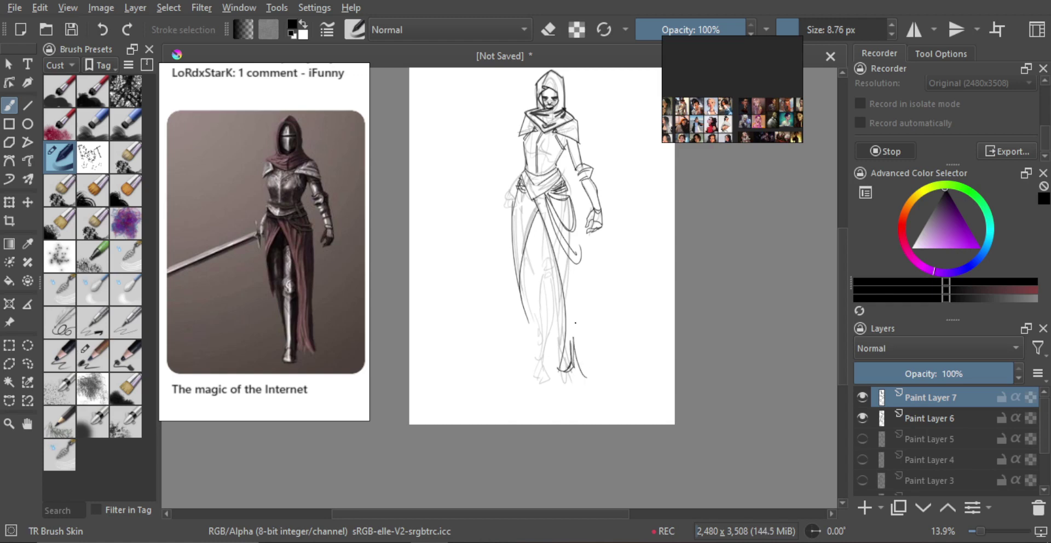
{"action": "mouse_move", "coordinate": [576, 327]}
{"action": "left_mouse_down"}
{"action": "mouse_move", "coordinate": [577, 268]}
{"action": "mouse_move", "coordinate": [587, 380]}
{"action": "mouse_move", "coordinate": [579, 265]}
{"action": "left_mouse_up"}
{"action": "key", "text": "ctrl+z"}
{"action": "left_click_drag", "start_coordinate": [579, 265], "coordinate": [585, 327]}
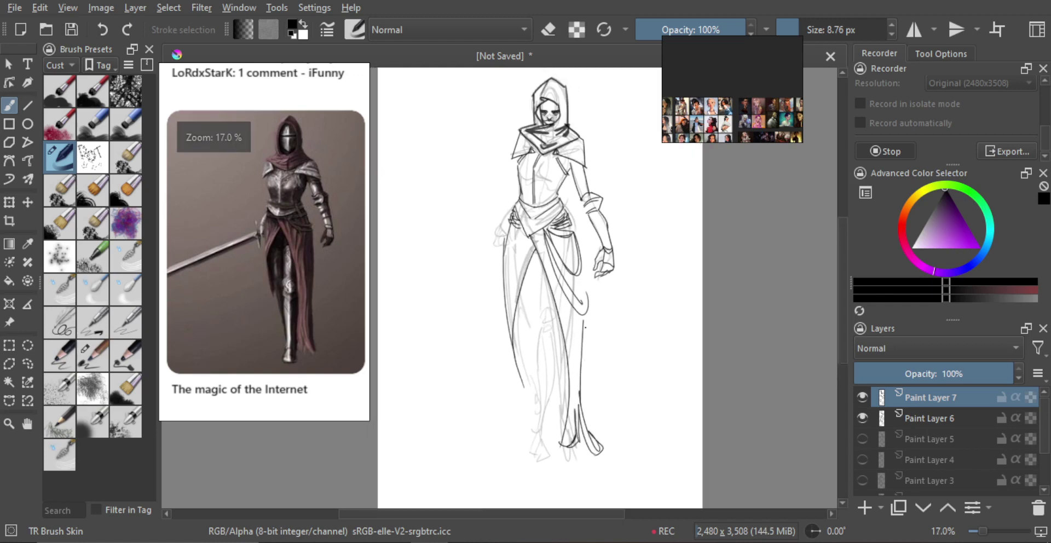
{"action": "key", "text": "plus"}
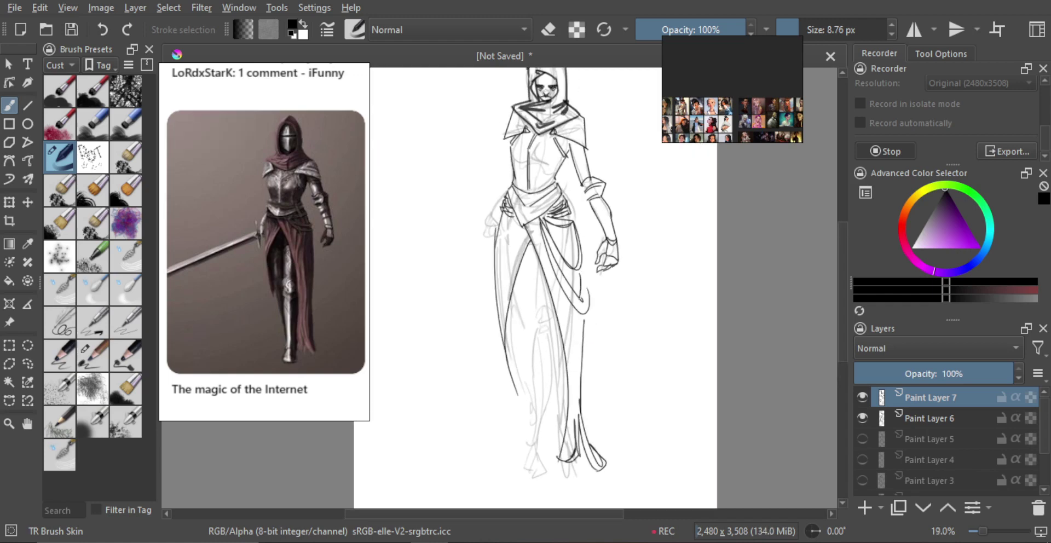
- Redraw the vertical skirt edge below the looping drapery as a cleaner line and erase its excess
{"action": "key", "text": "ctrl+z"}
{"action": "left_click_drag", "start_coordinate": [580, 273], "coordinate": [577, 385]}
{"action": "key", "text": "ctrl+z"}
{"action": "left_click_drag", "start_coordinate": [580, 322], "coordinate": [580, 398]}
{"action": "key", "text": "e"}
{"action": "left_click_drag", "start_coordinate": [584, 322], "coordinate": [583, 403]}
{"action": "key", "text": "minus"}
{"action": "key", "text": "minus"}
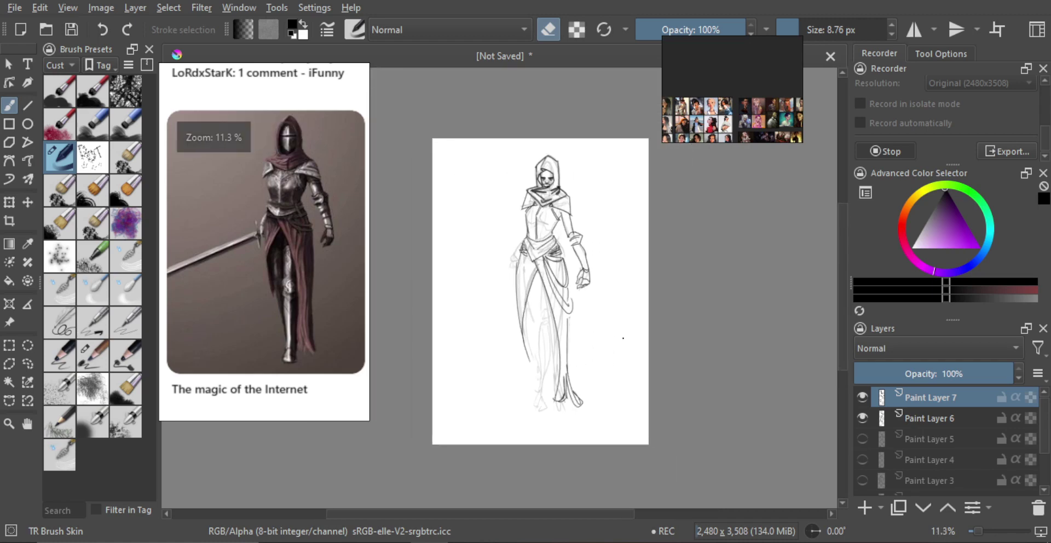
- Compare the bold line art with and without the rough sketch on Paint Layer 6
{"action": "left_click", "coordinate": [862, 418]}
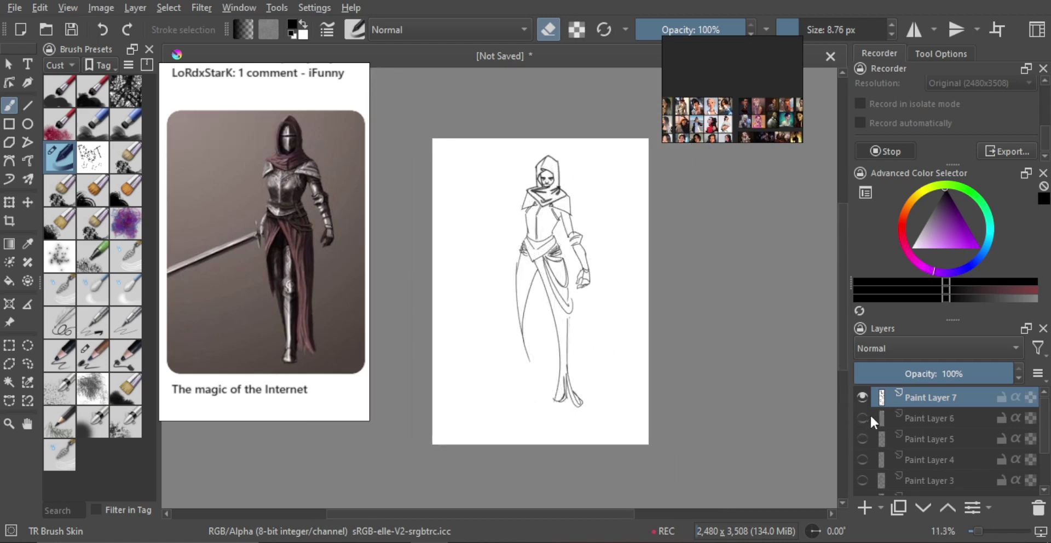
{"action": "left_click", "coordinate": [862, 418]}
{"action": "scroll", "coordinate": [559, 322], "scroll_direction": "up", "scroll_amount": 1}
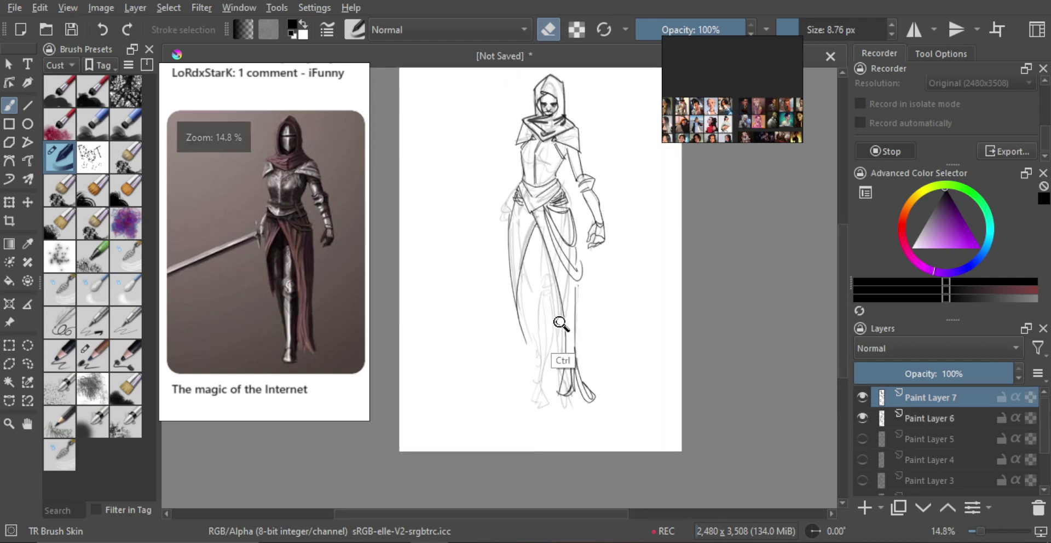
{"action": "scroll", "coordinate": [559, 323], "scroll_direction": "up", "scroll_amount": 1}
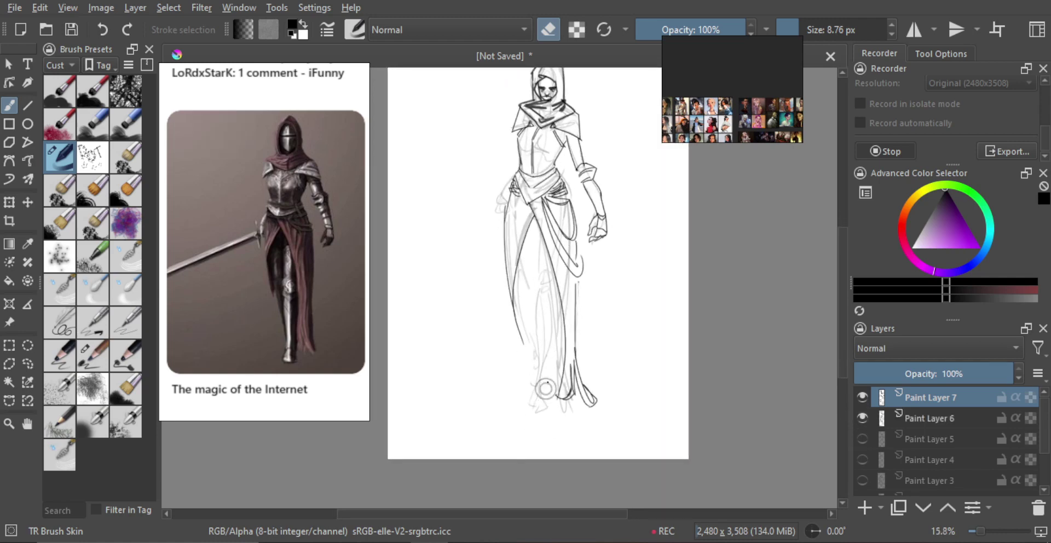
- Try to draw the front leg's round knee, shin and ankle line inside the skirt opening
{"action": "key", "text": "e"}
{"action": "left_click_drag", "start_coordinate": [542, 390], "coordinate": [557, 384]}
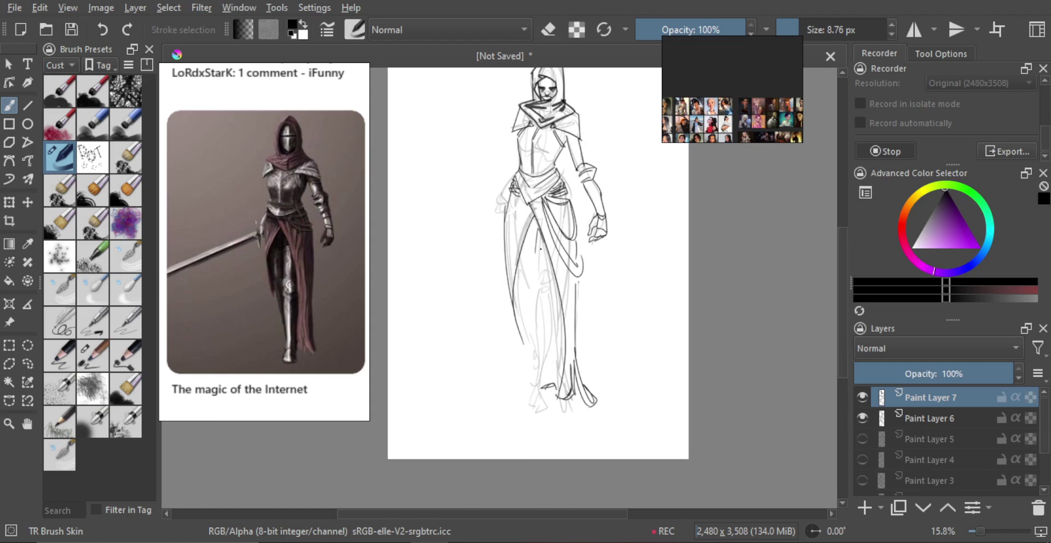
{"action": "mouse_move", "coordinate": [546, 280]}
{"action": "left_mouse_down"}
{"action": "mouse_move", "coordinate": [558, 296]}
{"action": "mouse_move", "coordinate": [542, 327]}
{"action": "mouse_move", "coordinate": [545, 376]}
{"action": "left_mouse_up"}
{"action": "key", "text": "ctrl+z"}
{"action": "key", "text": "ctrl+z"}
{"action": "key", "text": "ctrl+z"}
{"action": "left_click_drag", "start_coordinate": [543, 327], "coordinate": [548, 386]}
{"action": "key", "text": "ctrl+z"}
{"action": "left_click_drag", "start_coordinate": [552, 307], "coordinate": [553, 386]}
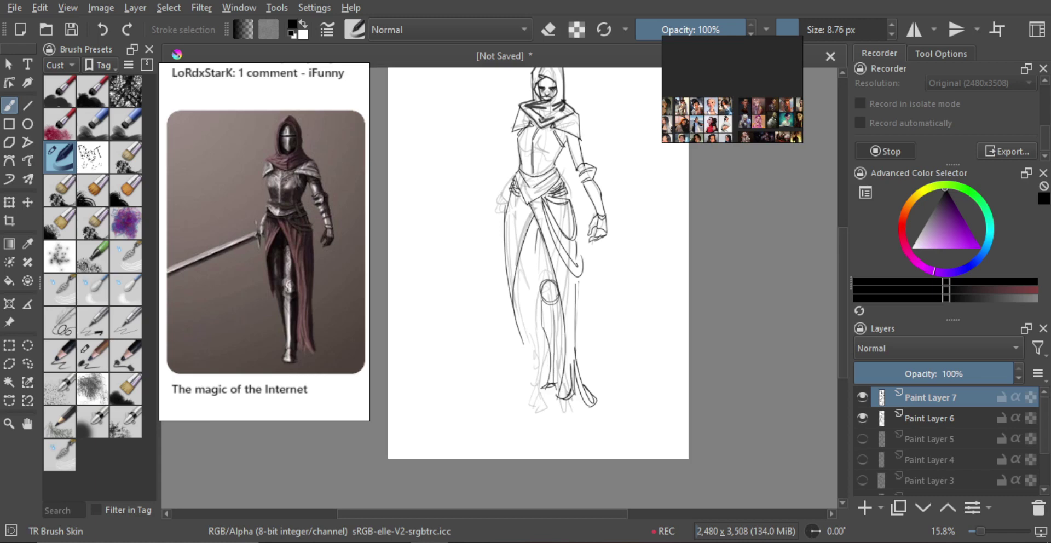
- Undo the trial knee and shin lines and check the figure mirrored
{"action": "left_click_drag", "start_coordinate": [560, 300], "coordinate": [555, 387]}
{"action": "key", "text": "ctrl+z"}
{"action": "key", "text": "ctrl+z"}
{"action": "key", "text": "m"}
{"action": "key", "text": "minus"}
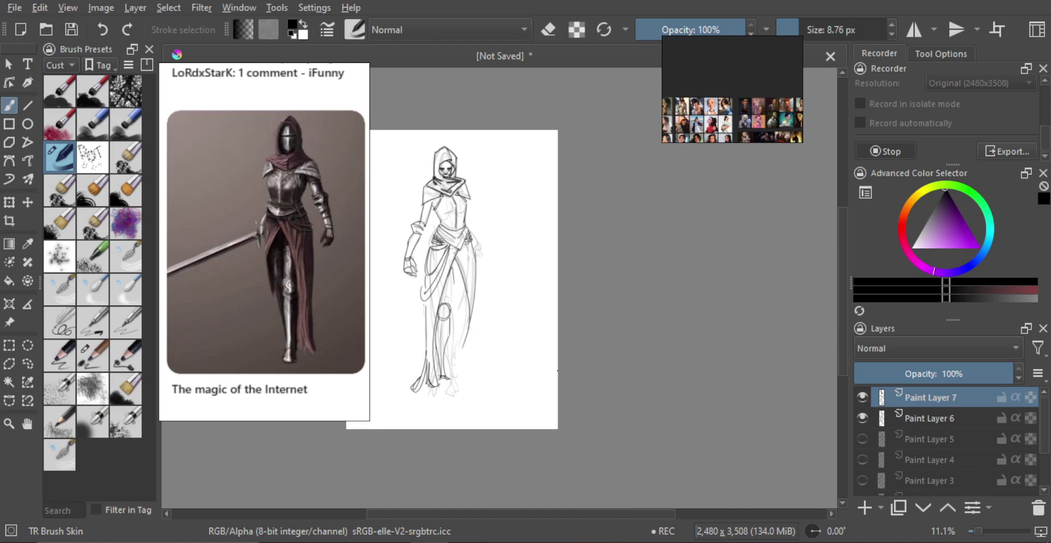
{"action": "key", "text": "m"}
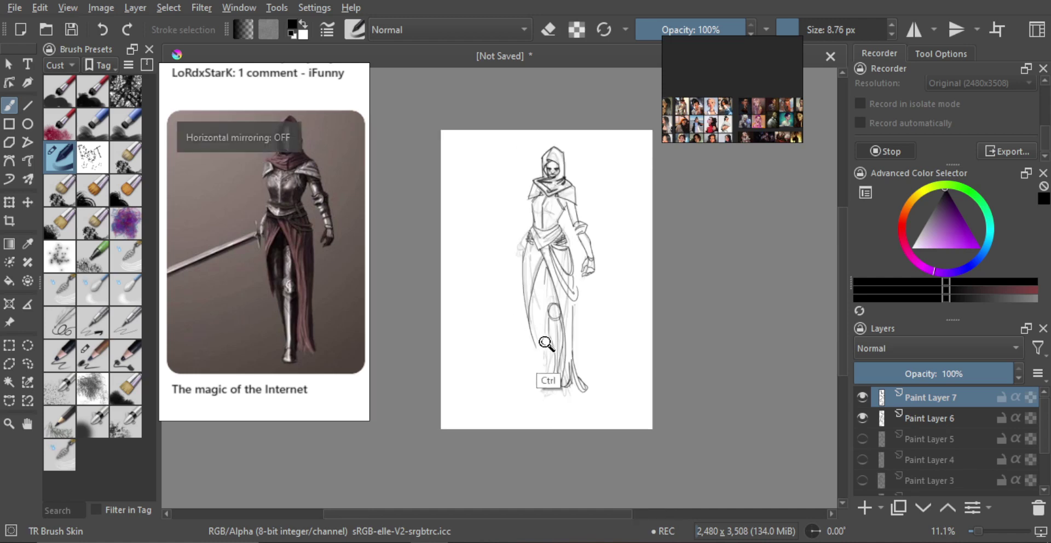
{"action": "scroll", "coordinate": [547, 355], "scroll_direction": "up", "scroll_amount": 1}
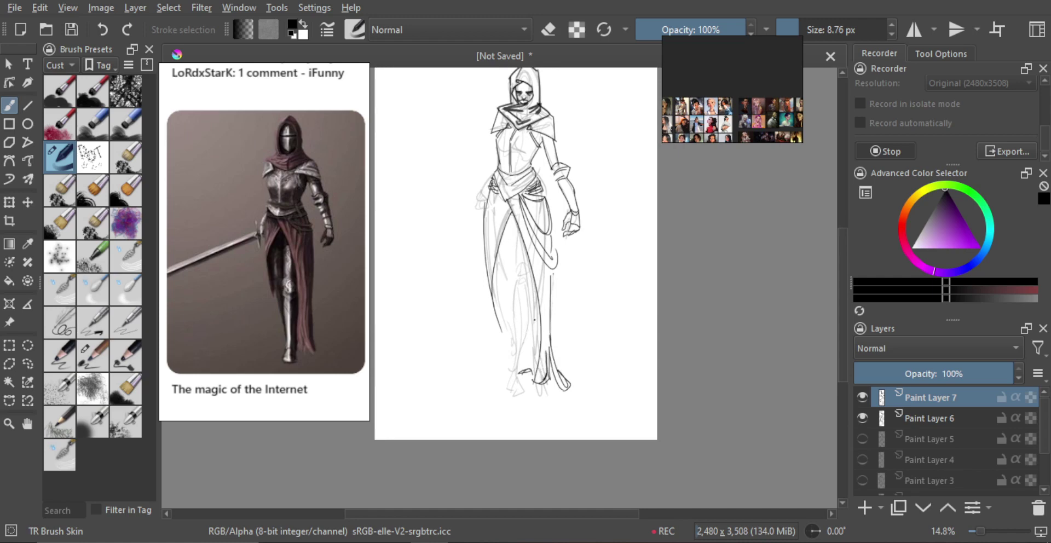
{"action": "key", "text": "ctrl+z"}
- Draw a round kneecap inside the skirt opening and a curved line for the calf below it
{"action": "scroll", "coordinate": [556, 372], "scroll_direction": "up", "scroll_amount": 1}
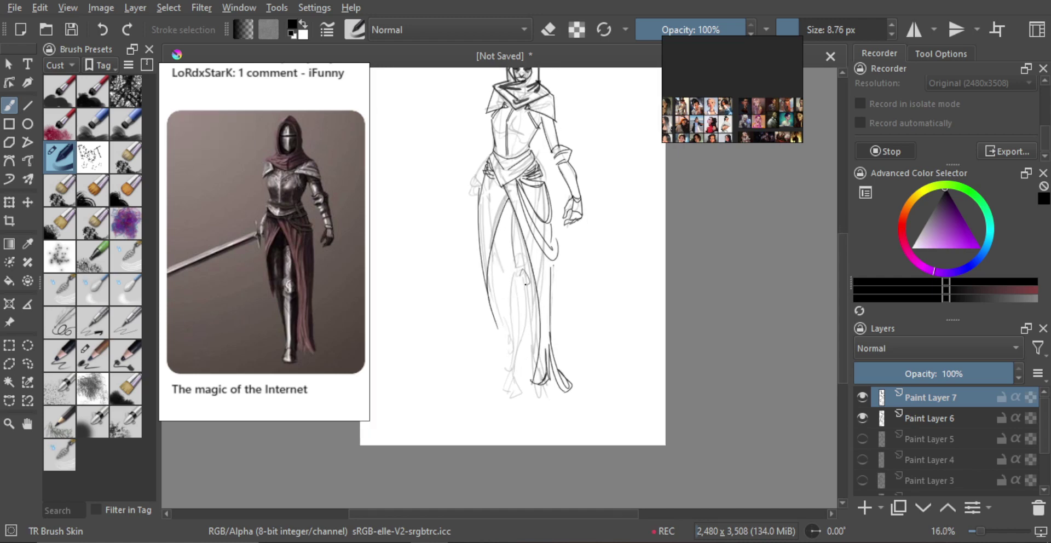
{"action": "left_click_drag", "start_coordinate": [525, 284], "coordinate": [535, 286]}
{"action": "key", "text": "ctrl+z"}
{"action": "left_click_drag", "start_coordinate": [533, 290], "coordinate": [518, 391]}
{"action": "key", "text": "ctrl+z"}
{"action": "mouse_move", "coordinate": [523, 365]}
{"action": "left_mouse_down"}
{"action": "mouse_move", "coordinate": [524, 392]}
{"action": "mouse_move", "coordinate": [519, 352]}
{"action": "left_mouse_up"}
{"action": "scroll", "coordinate": [520, 351], "scroll_direction": "up", "scroll_amount": 1}
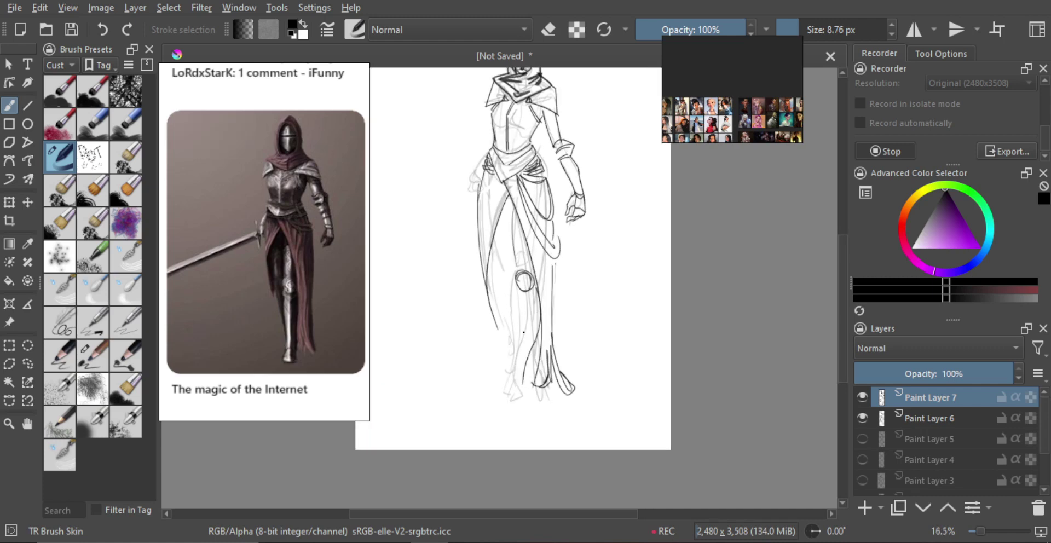
- Redraw the shin outline from the round kneecap down to the ankle
{"action": "left_click_drag", "start_coordinate": [522, 293], "coordinate": [518, 393]}
{"action": "key", "text": "ctrl+z"}
{"action": "key", "text": "ctrl+z"}
{"action": "key", "text": "ctrl+z"}
{"action": "left_click_drag", "start_coordinate": [518, 330], "coordinate": [518, 377]}
- Draw the ankle and a pointed triangular foot under the front shin, checking the figure mirrored
{"action": "scroll", "coordinate": [527, 367], "scroll_direction": "up", "scroll_amount": 1}
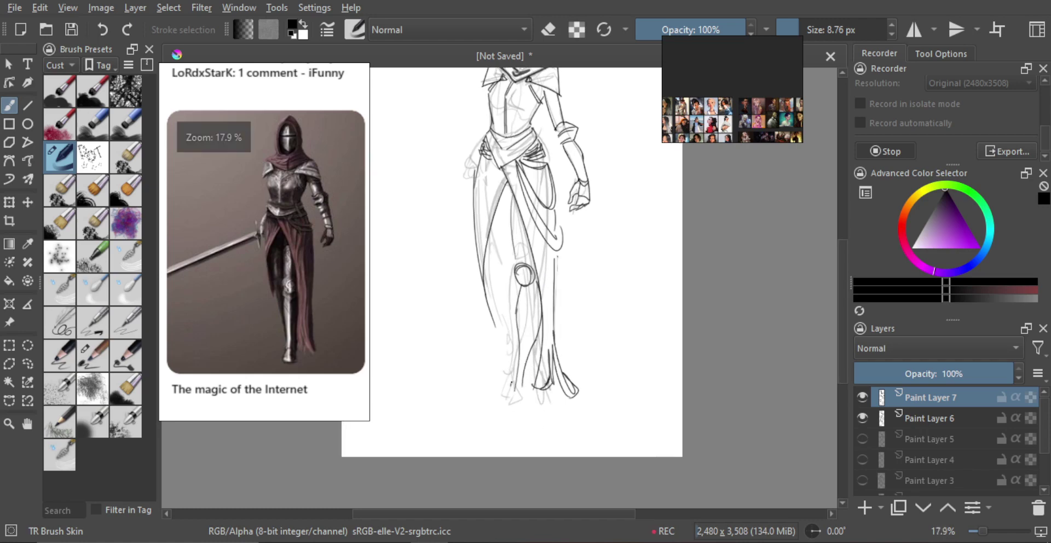
{"action": "scroll", "coordinate": [527, 377], "scroll_direction": "down", "scroll_amount": 1}
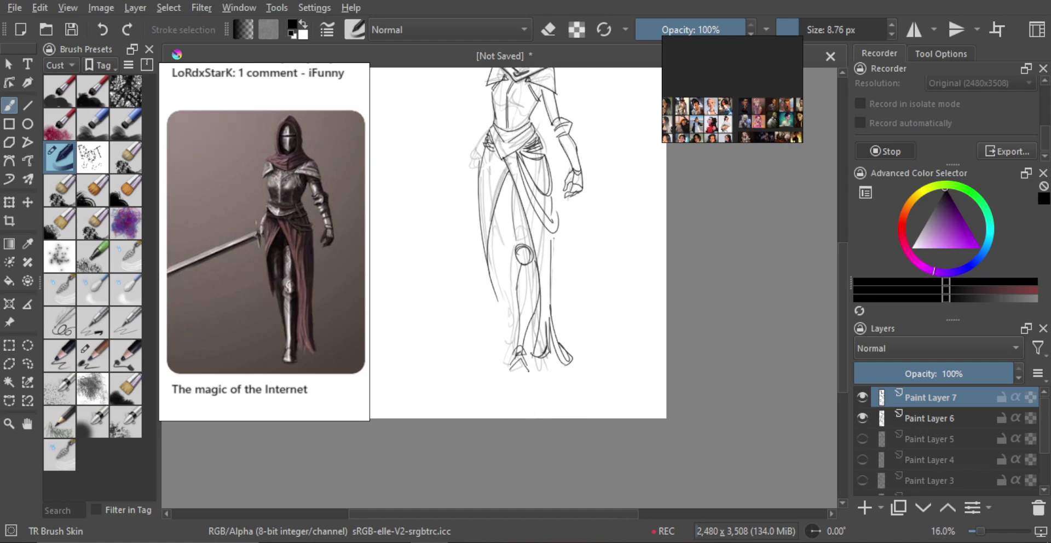
{"action": "scroll", "coordinate": [534, 362], "scroll_direction": "down", "scroll_amount": 4}
{"action": "key", "text": "m"}
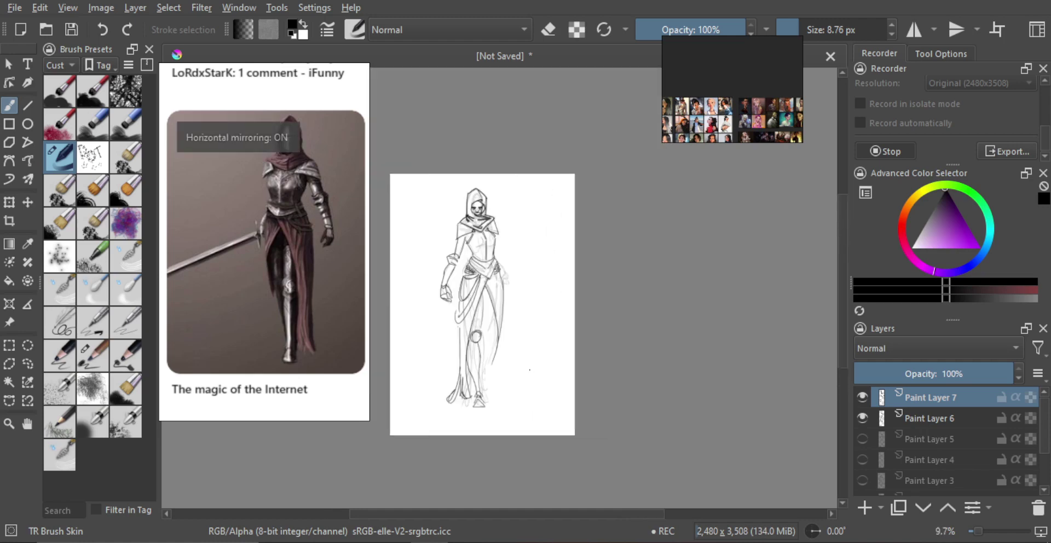
{"action": "key", "text": "m"}
{"action": "scroll", "coordinate": [438, 305], "scroll_direction": "up", "scroll_amount": 3}
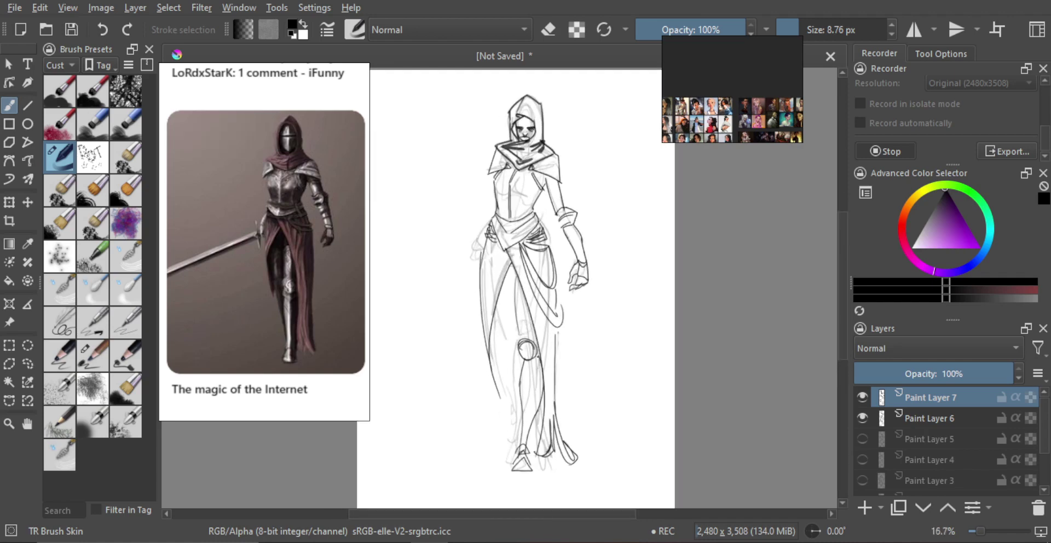
{"action": "scroll", "coordinate": [553, 375], "scroll_direction": "down", "scroll_amount": 1}
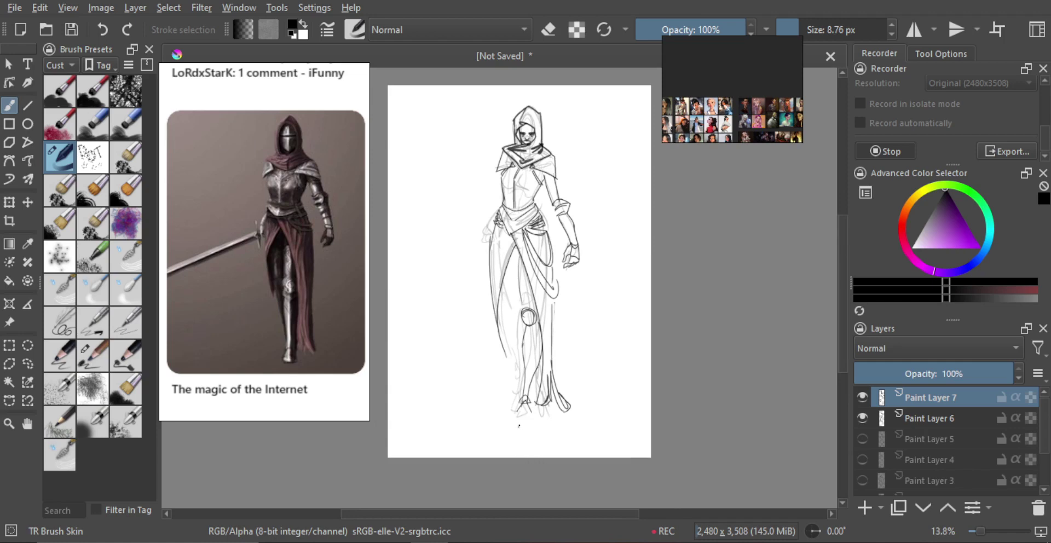
- Place the triangular toe lower and draw a second round kneecap beside the first, checking the figure mirrored
{"action": "scroll", "coordinate": [528, 316], "scroll_direction": "up", "scroll_amount": 1}
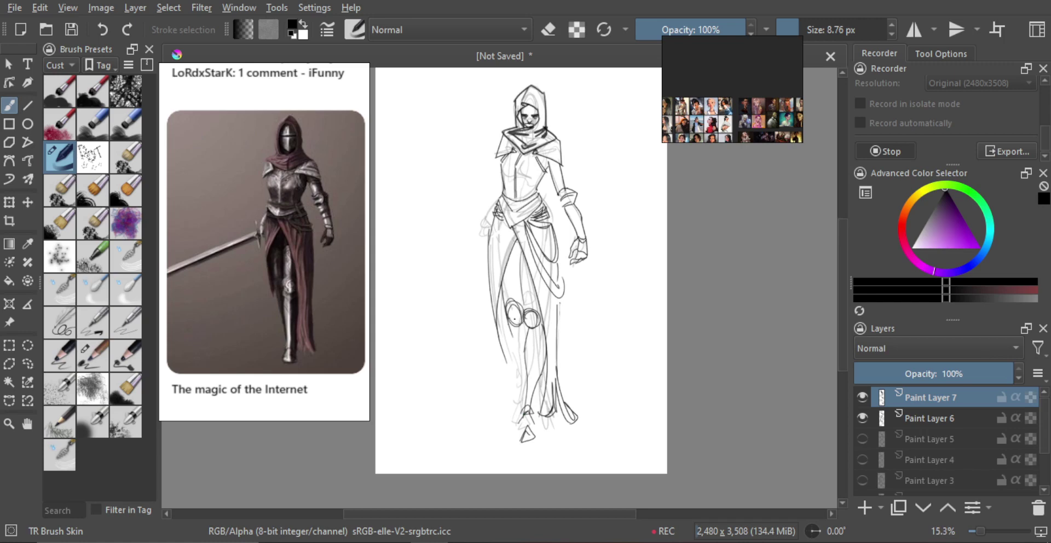
{"action": "key", "text": "ctrl+z"}
{"action": "left_click_drag", "start_coordinate": [511, 303], "coordinate": [518, 303]}
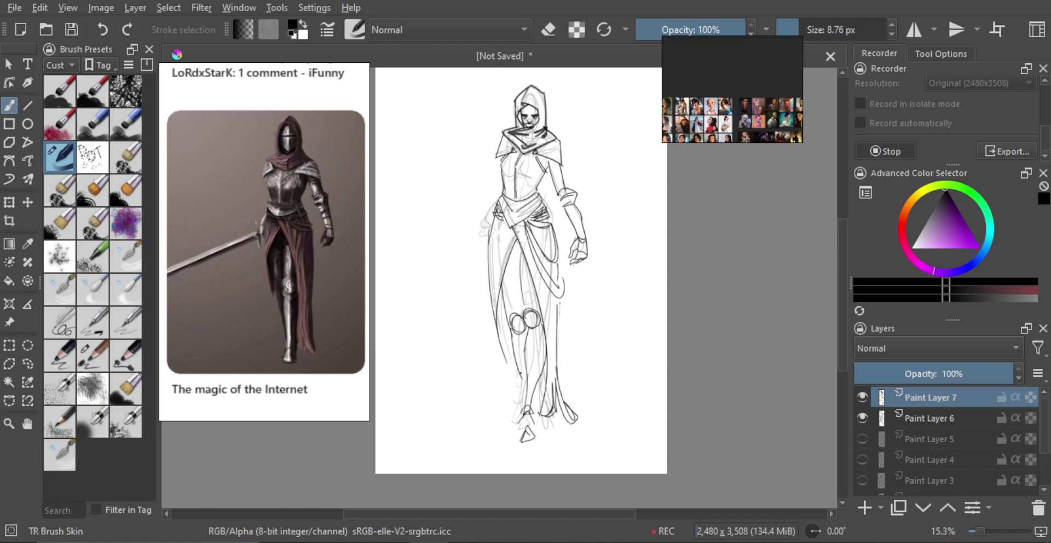
{"action": "scroll", "coordinate": [530, 353], "scroll_direction": "down", "scroll_amount": 2}
{"action": "key", "text": "m"}
{"action": "key", "text": "m"}
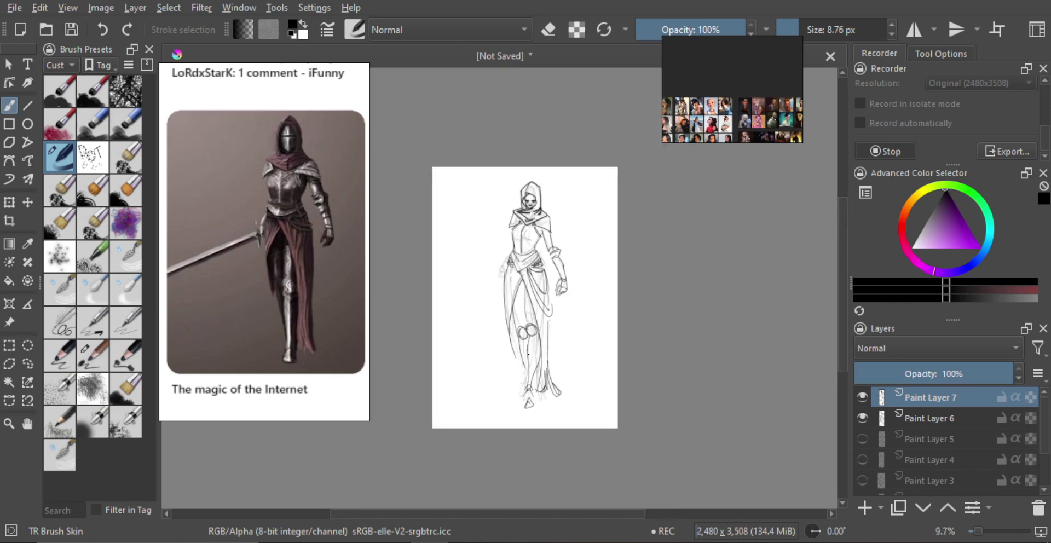
- Erase the skirt's outer edge on the sword side with an eraser about 20 px in size
{"action": "scroll", "coordinate": [521, 328], "scroll_direction": "up", "scroll_amount": 3}
{"action": "key", "text": "e"}
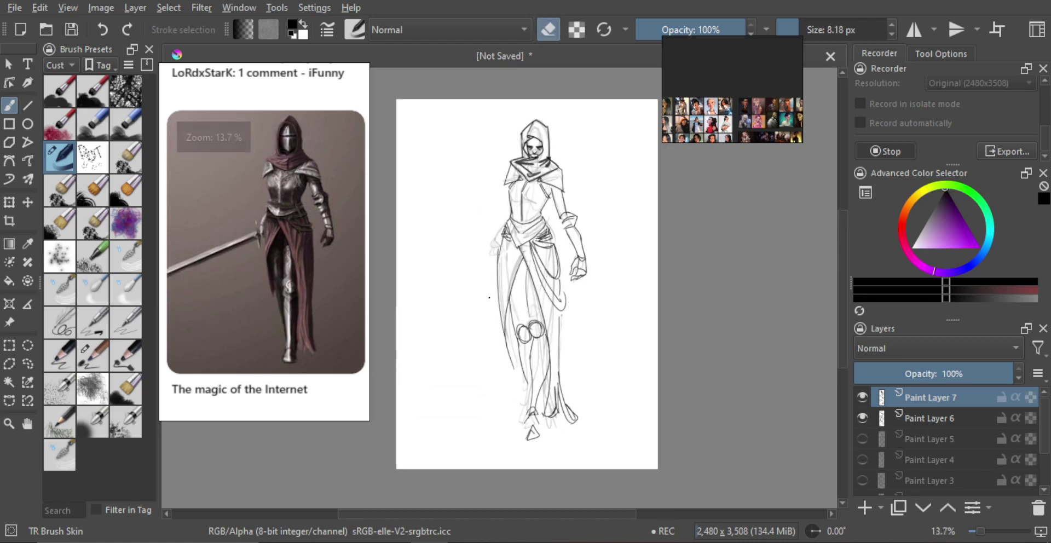
{"action": "left_click_drag", "start_coordinate": [489, 297], "coordinate": [495, 297], "text": "shift"}
{"action": "left_click_drag", "start_coordinate": [498, 263], "coordinate": [501, 300]}
{"action": "key", "text": "e"}
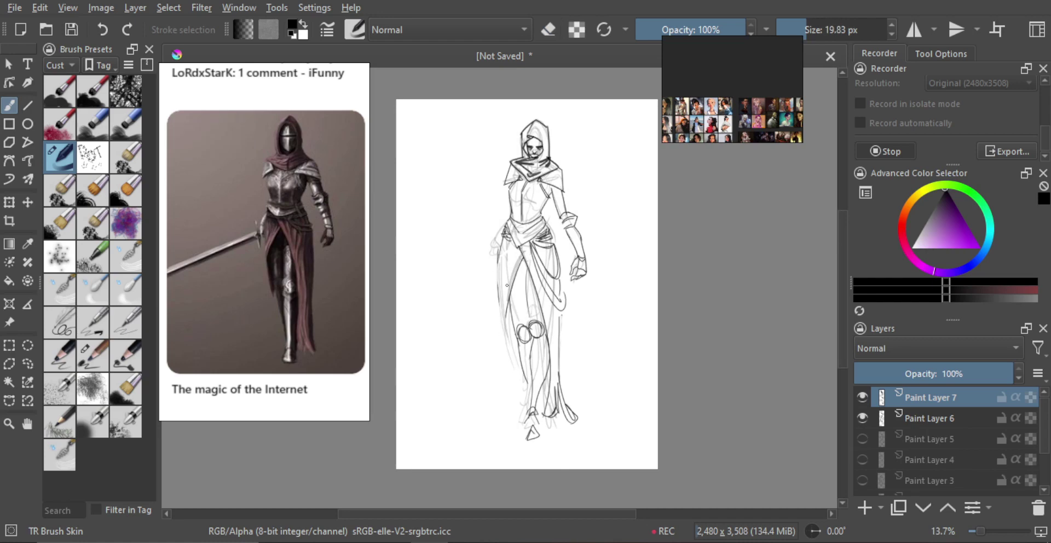
- Redraw the skirt's sword-side outer edge with a brush about 14 px in size and check it mirrored
{"action": "left_click_drag", "start_coordinate": [507, 351], "coordinate": [504, 352], "text": "shift"}
{"action": "left_click_drag", "start_coordinate": [497, 260], "coordinate": [518, 362]}
{"action": "key", "text": "ctrl+z"}
{"action": "left_click_drag", "start_coordinate": [497, 255], "coordinate": [507, 323]}
{"action": "key", "text": "m"}
{"action": "scroll", "coordinate": [547, 302], "scroll_direction": "down", "scroll_amount": 3}
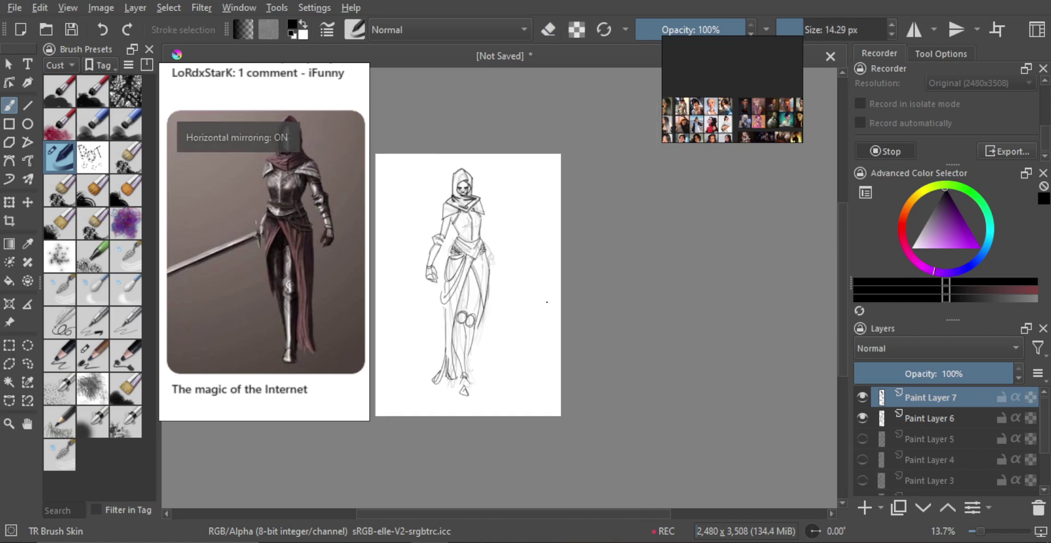
{"action": "key", "text": "m"}
{"action": "scroll", "coordinate": [565, 227], "scroll_direction": "up", "scroll_amount": 3}
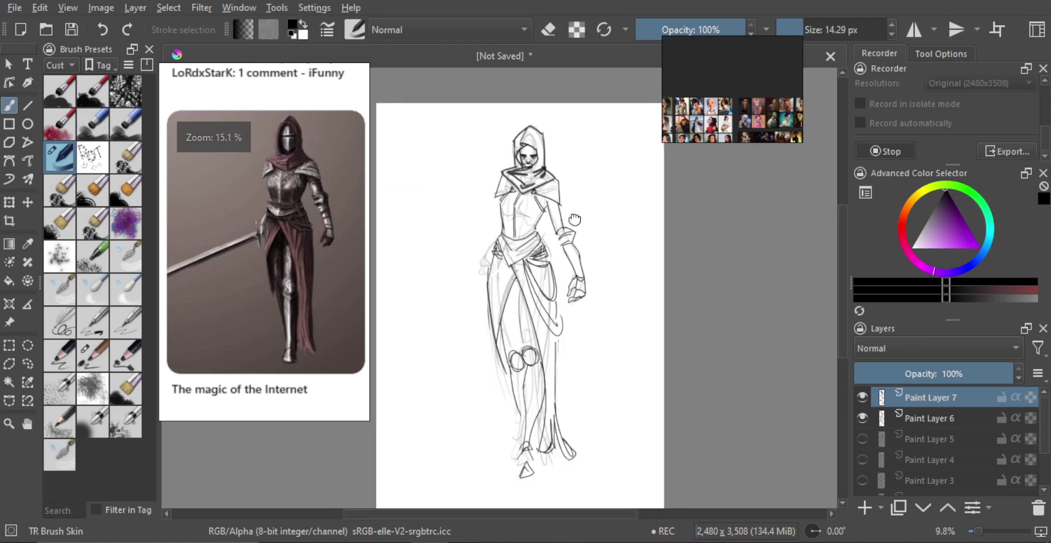
- Draw the sword arm reaching outward from the hip to the wrist and check the figure mirrored
{"action": "left_click_drag", "start_coordinate": [566, 227], "coordinate": [590, 215]}
{"action": "left_click_drag", "start_coordinate": [549, 284], "coordinate": [549, 284], "text": "shift"}
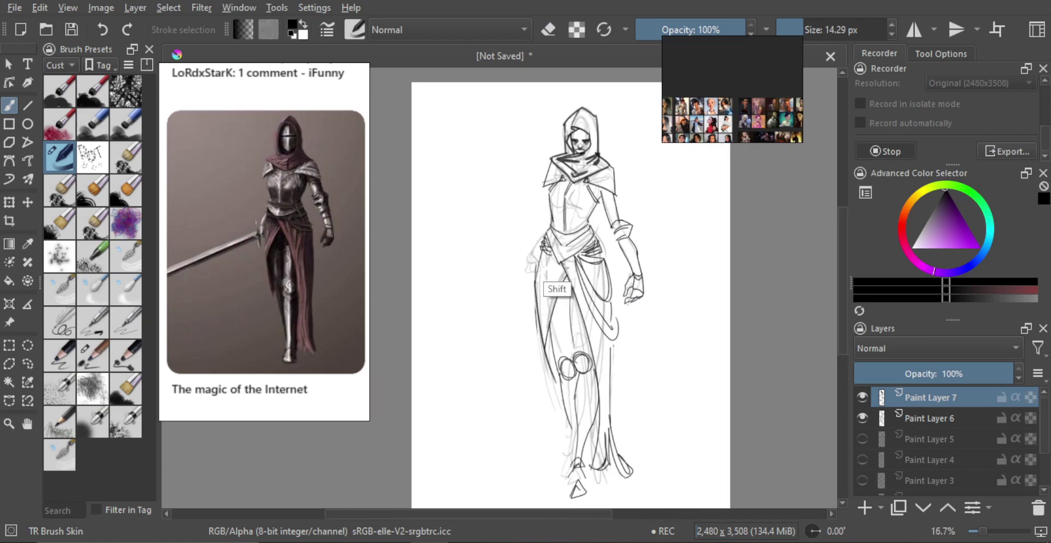
{"action": "left_click_drag", "start_coordinate": [548, 232], "coordinate": [530, 266]}
{"action": "key", "text": "ctrl+z"}
{"action": "left_click_drag", "start_coordinate": [547, 231], "coordinate": [526, 261]}
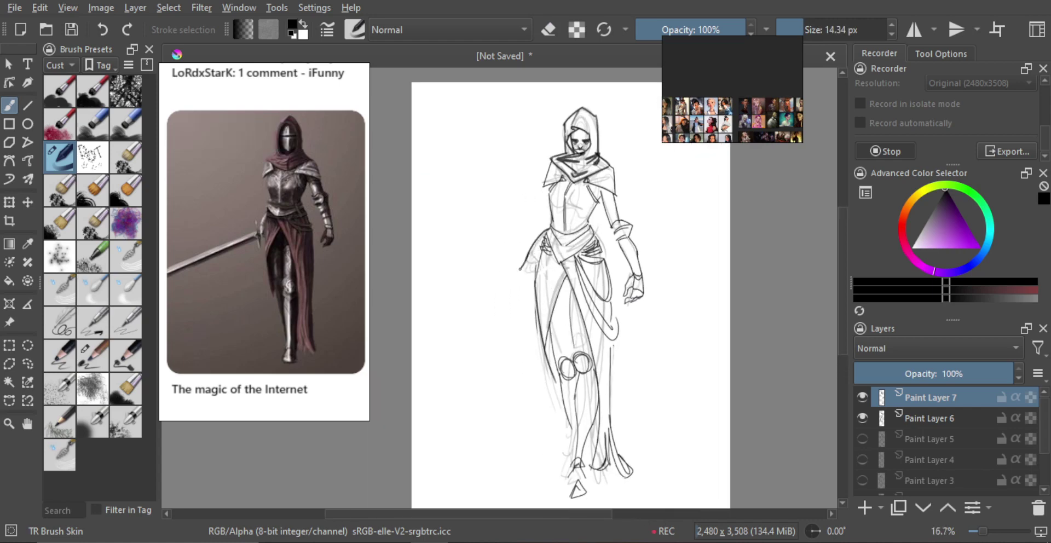
{"action": "key", "text": "ctrl+z"}
{"action": "left_click_drag", "start_coordinate": [524, 277], "coordinate": [535, 267]}
{"action": "mouse_move", "coordinate": [541, 269]}
{"action": "left_mouse_down", "text": "ctrl"}
{"action": "mouse_move", "coordinate": [536, 283]}
{"action": "mouse_move", "coordinate": [524, 267]}
{"action": "left_mouse_up", "text": "ctrl"}
{"action": "key", "text": "m"}
{"action": "key", "text": "m"}
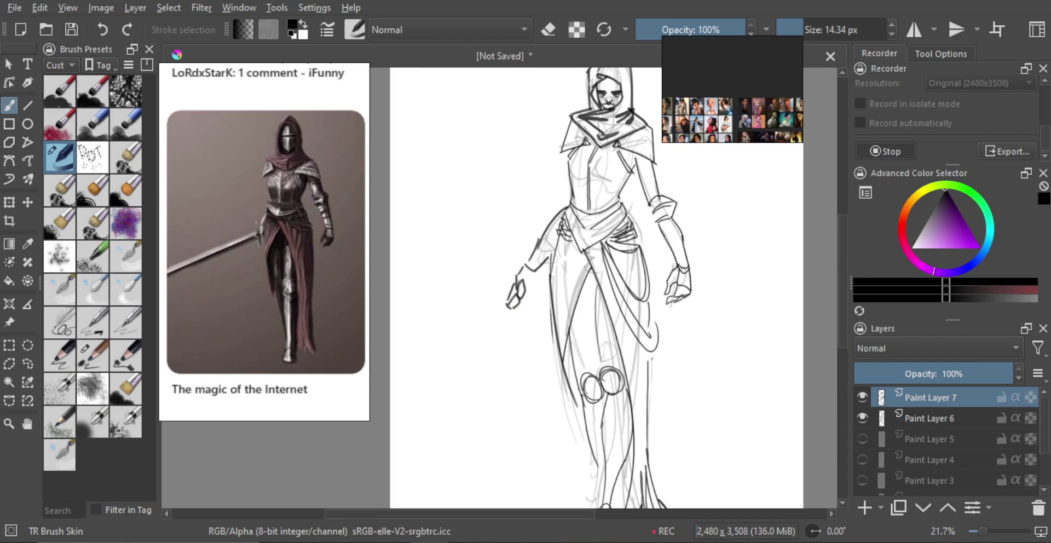
- Redraw the sword hand as a closed grip and add a thin weapon shaft slanting down from it
{"action": "left_click_drag", "start_coordinate": [521, 308], "coordinate": [524, 297]}
{"action": "key", "text": "ctrl+z"}
{"action": "key", "text": "ctrl+z"}
{"action": "left_click_drag", "start_coordinate": [532, 287], "coordinate": [529, 300], "text": "ctrl+space"}
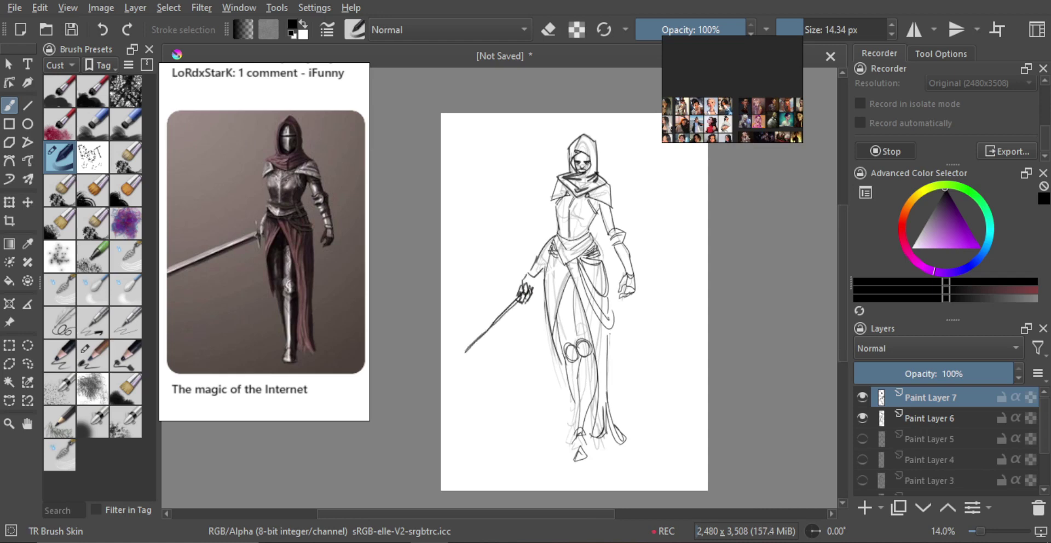
- Extend the weapon diagonally behind the body to a pointed blade above the opposite shoulder
{"action": "left_click_drag", "start_coordinate": [566, 255], "coordinate": [523, 311], "text": "ctrl+space"}
{"action": "left_click_drag", "start_coordinate": [523, 307], "coordinate": [529, 298], "text": "ctrl+space"}
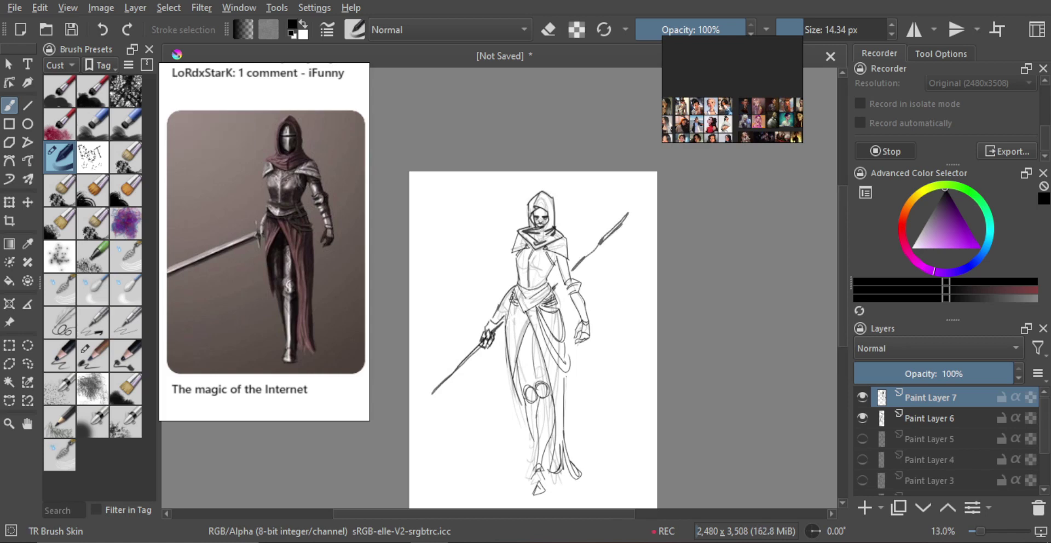
{"action": "left_click_drag", "start_coordinate": [622, 234], "coordinate": [616, 254], "text": "ctrl+space"}
{"action": "mouse_move", "coordinate": [554, 281]}
{"action": "left_mouse_down", "text": "ctrl+space"}
{"action": "mouse_move", "coordinate": [555, 264]}
{"action": "mouse_move", "coordinate": [568, 273]}
{"action": "left_mouse_up", "text": "ctrl+space"}
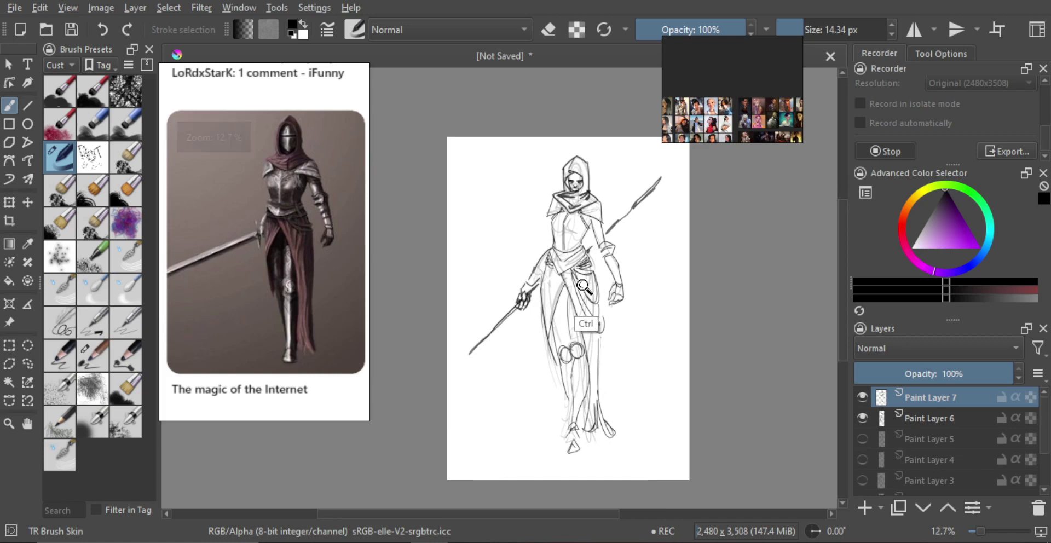
- Merge Paint Layer 7 into Paint Layer 6 and scale the whole figure down proportionally
{"action": "key", "text": "ctrl+e"}
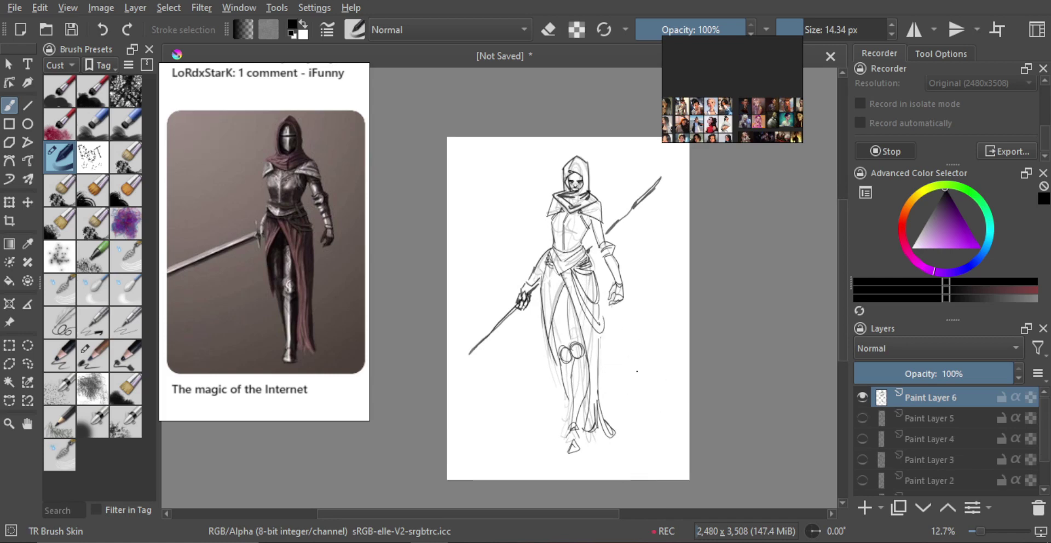
{"action": "key", "text": "ctrl+t"}
{"action": "left_click_drag", "start_coordinate": [659, 458], "coordinate": [632, 397], "text": "shift"}
{"action": "key", "text": "Return"}
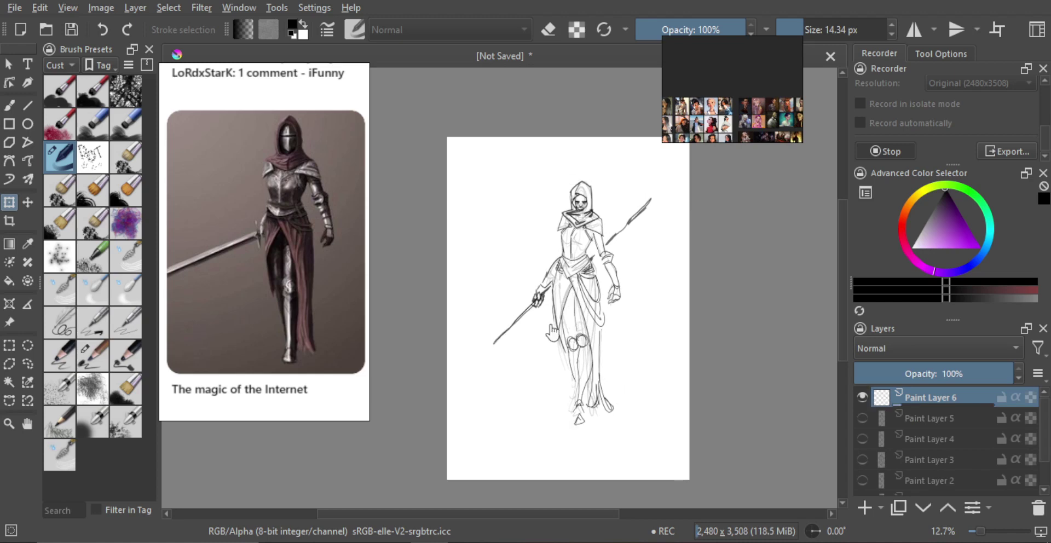
{"action": "key", "text": "b"}
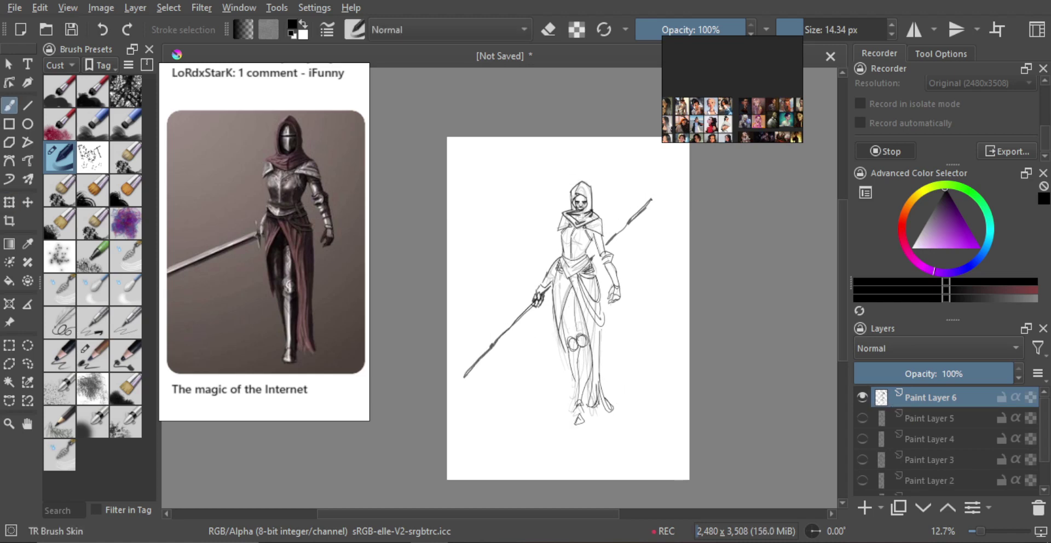
- Scale the knight sketch up slightly with its weapon and nudge it into place on the page
{"action": "scroll", "coordinate": [523, 219], "scroll_direction": "down", "scroll_amount": 1}
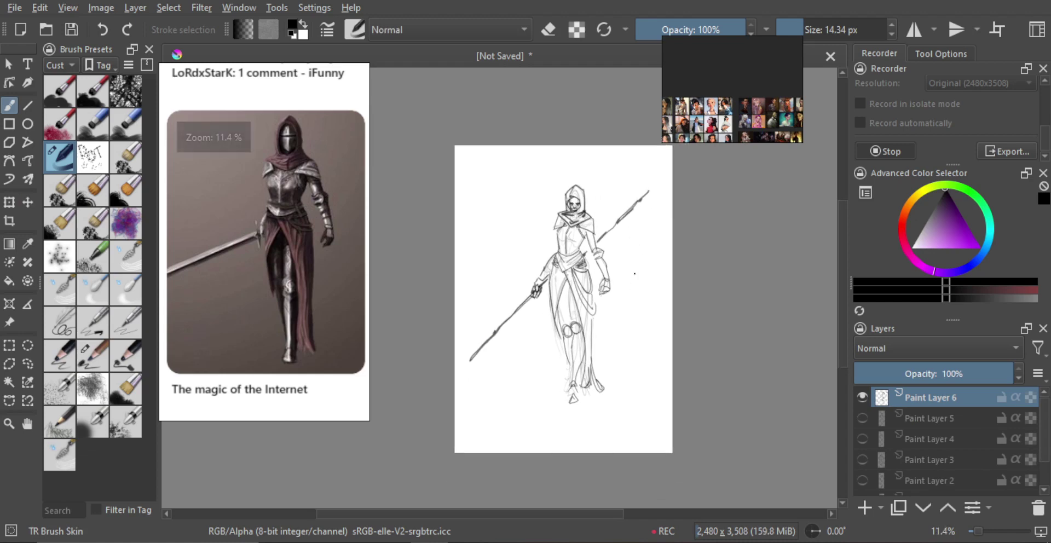
{"action": "key", "text": "ctrl+t"}
{"action": "left_click_drag", "start_coordinate": [649, 184], "coordinate": [657, 172]}
{"action": "left_click_drag", "start_coordinate": [639, 196], "coordinate": [641, 199]}
{"action": "key", "text": "Return"}
{"action": "key", "text": "b"}
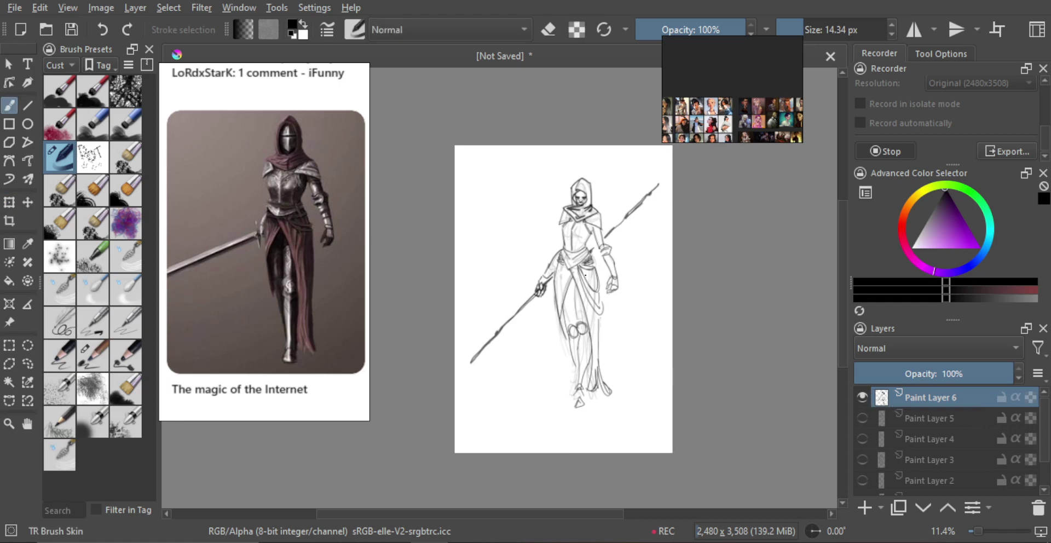
{"action": "scroll", "coordinate": [584, 285], "scroll_direction": "up", "scroll_amount": 1}
{"action": "left_click_drag", "start_coordinate": [584, 284], "coordinate": [571, 266]}
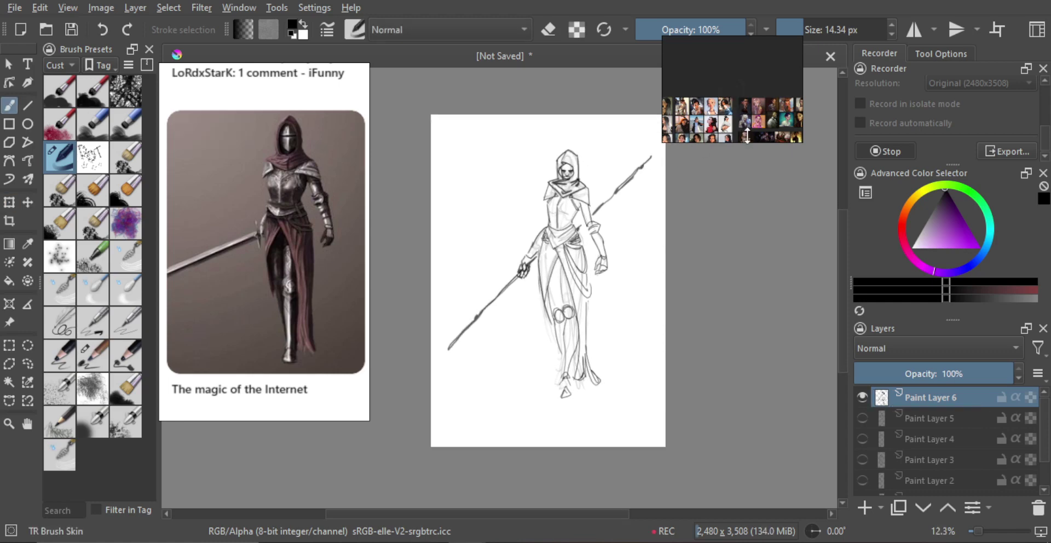
- Lengthen the second reference board window and bring its black-and-white character design sheets into view
{"action": "left_click_drag", "start_coordinate": [747, 136], "coordinate": [749, 277]}
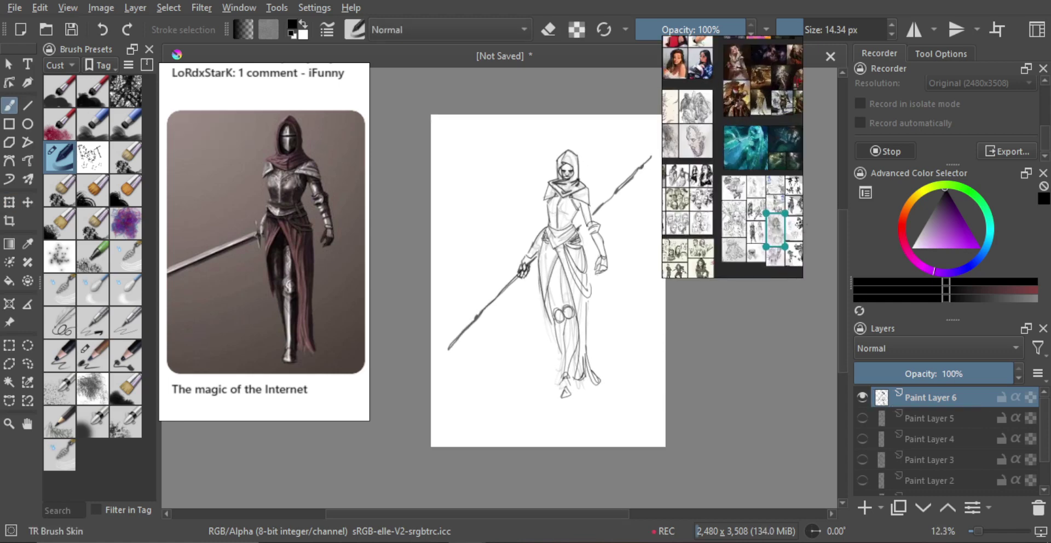
{"action": "double_click", "coordinate": [728, 191]}
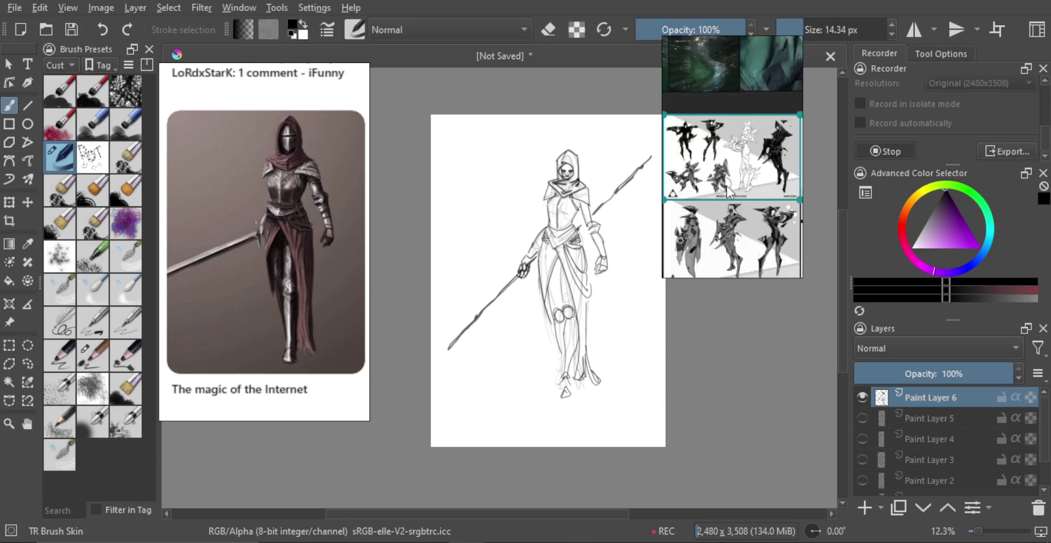
{"action": "scroll", "coordinate": [758, 249], "scroll_direction": "down", "scroll_amount": 3}
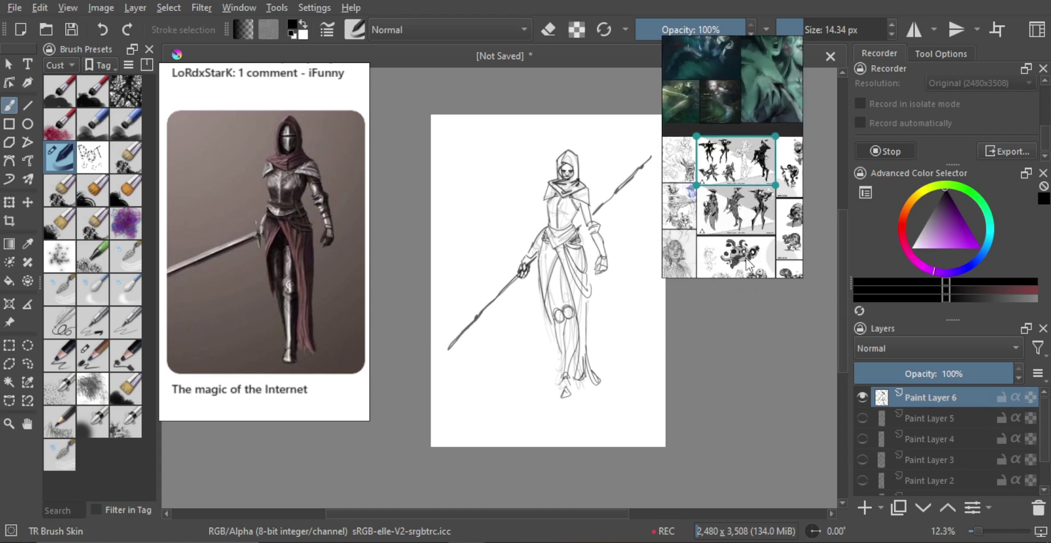
{"action": "left_click", "coordinate": [744, 268]}
{"action": "left_click_drag", "start_coordinate": [742, 277], "coordinate": [743, 365]}
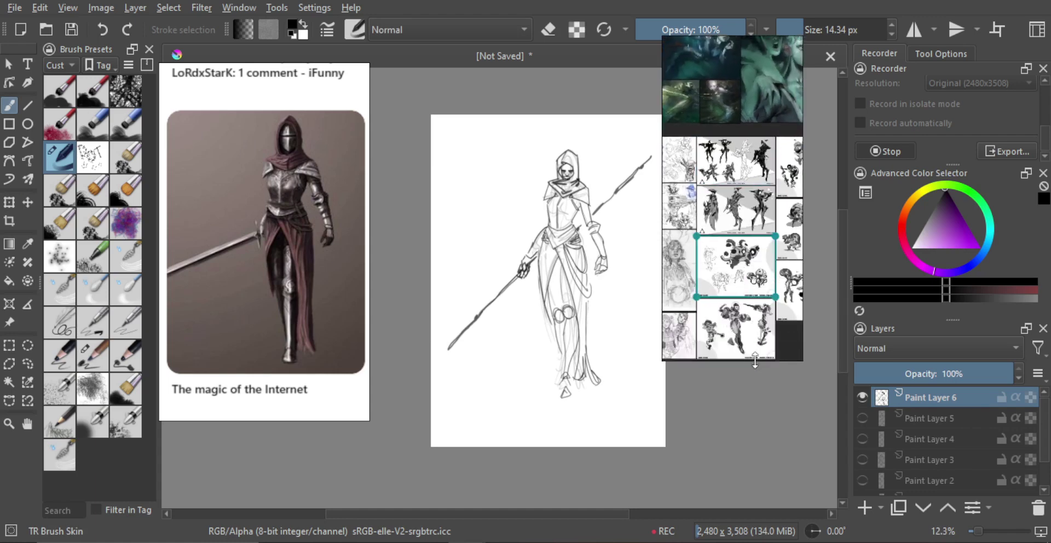
- Widen the reference board window and frame the grey-shaded woman in bulky armour from head to foot
{"action": "scroll", "coordinate": [739, 214], "scroll_direction": "up", "scroll_amount": 3}
{"action": "scroll", "coordinate": [739, 215], "scroll_direction": "up", "scroll_amount": 4}
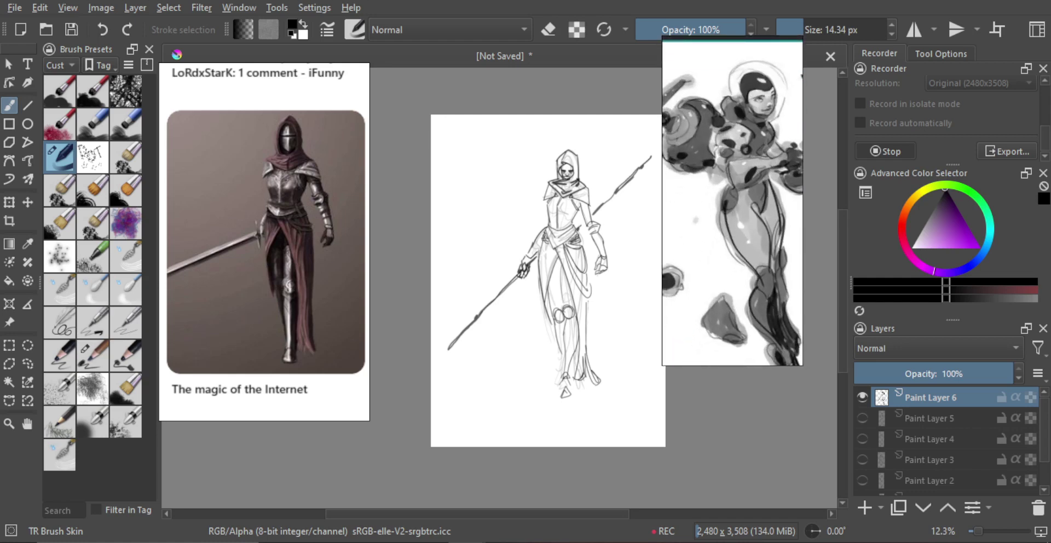
{"action": "left_click_drag", "start_coordinate": [799, 363], "coordinate": [851, 335]}
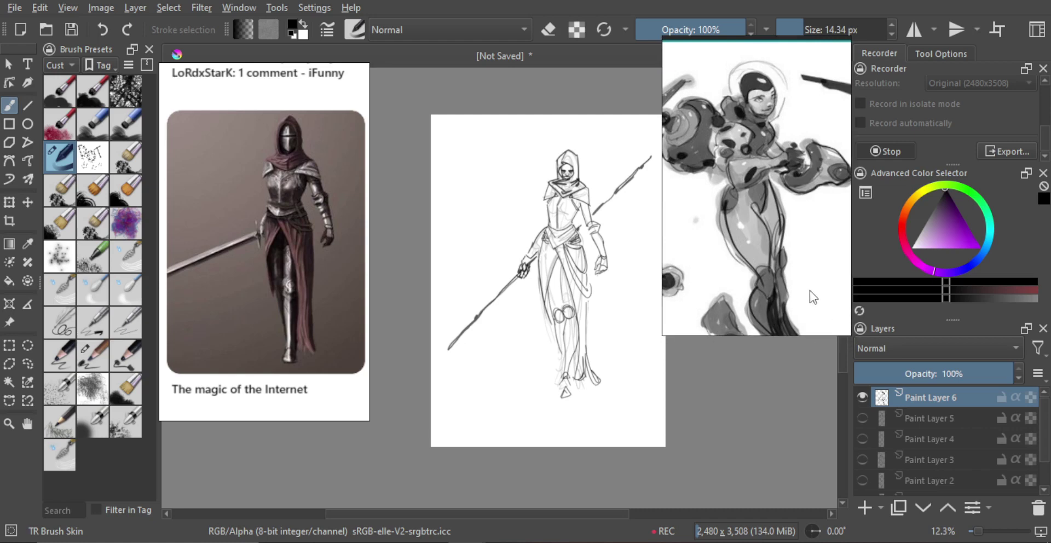
{"action": "scroll", "coordinate": [812, 290], "scroll_direction": "down", "scroll_amount": 1}
{"action": "left_click_drag", "start_coordinate": [812, 290], "coordinate": [814, 254]}
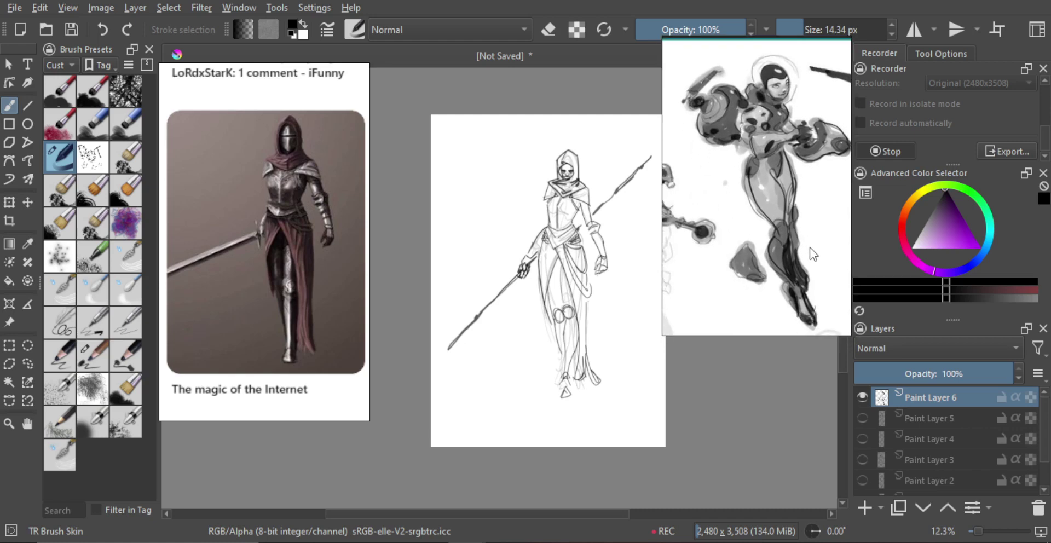
- Add an empty paint layer directly beneath the knight's line sketch, ready for shading the figure
{"action": "left_click", "coordinate": [937, 414]}
{"action": "left_click", "coordinate": [865, 509]}
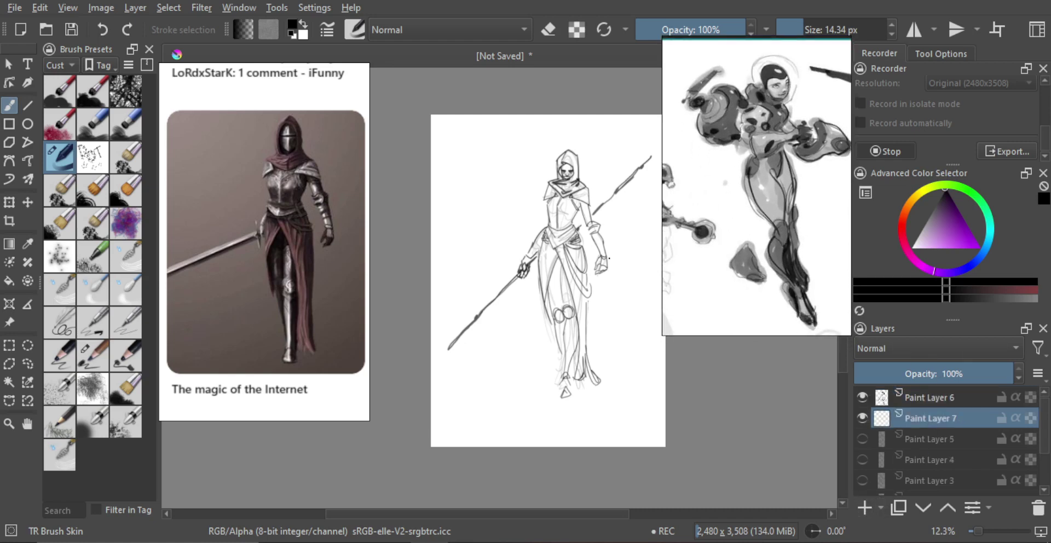
{"action": "left_click_drag", "start_coordinate": [585, 247], "coordinate": [566, 246]}
{"action": "scroll", "coordinate": [564, 247], "scroll_direction": "up", "scroll_amount": 1}
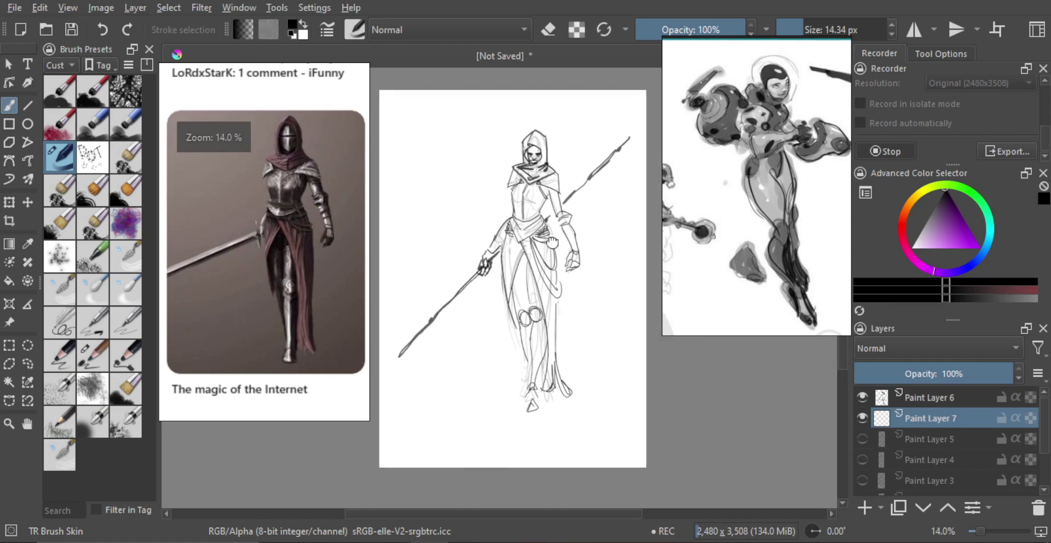
- Outline the whole hooded figure, including both arms, skirt and feet but not the spear, as a freehand polygon selection
{"action": "left_click", "coordinate": [8, 364]}
{"action": "mouse_move", "coordinate": [524, 405]}
{"action": "left_mouse_down"}
{"action": "mouse_move", "coordinate": [529, 364]}
{"action": "mouse_move", "coordinate": [496, 249]}
{"action": "mouse_move", "coordinate": [479, 274]}
{"action": "left_mouse_up"}
{"action": "left_click", "coordinate": [478, 276]}
{"action": "left_click", "coordinate": [474, 265]}
{"action": "left_click", "coordinate": [493, 249]}
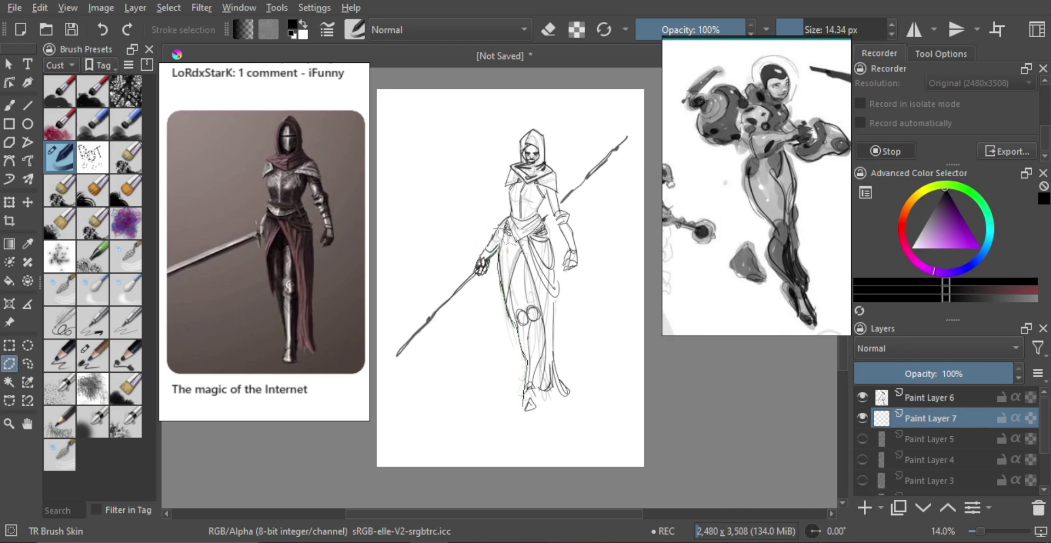
{"action": "left_click", "coordinate": [501, 225]}
{"action": "left_click", "coordinate": [510, 166]}
{"action": "left_click", "coordinate": [519, 157]}
{"action": "left_click", "coordinate": [519, 140]}
{"action": "left_click", "coordinate": [532, 130]}
{"action": "mouse_move", "coordinate": [549, 131]}
{"action": "left_mouse_down"}
{"action": "mouse_move", "coordinate": [574, 232]}
{"action": "mouse_move", "coordinate": [570, 272]}
{"action": "mouse_move", "coordinate": [561, 265]}
{"action": "mouse_move", "coordinate": [570, 251]}
{"action": "left_mouse_up"}
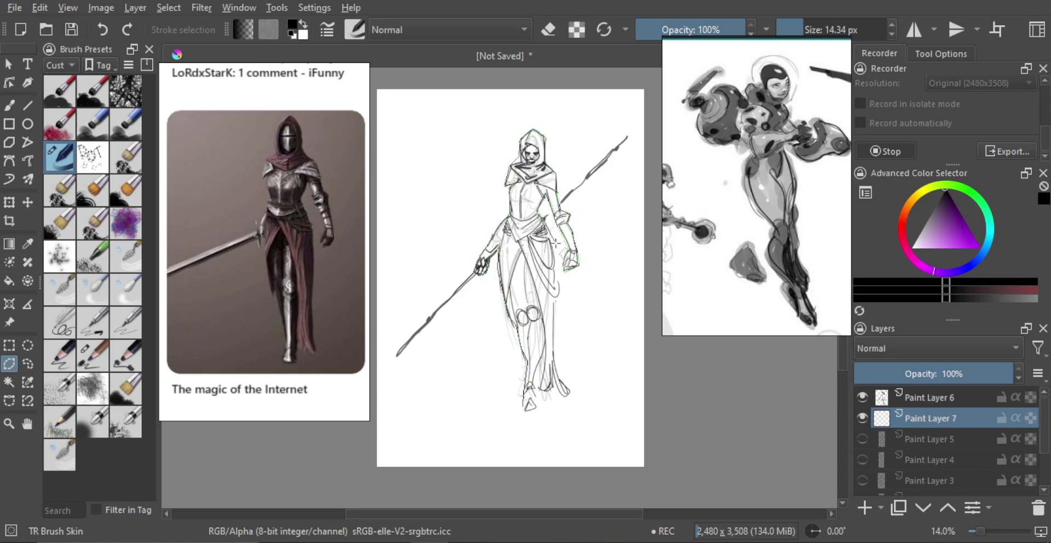
{"action": "mouse_move", "coordinate": [557, 289]}
{"action": "left_mouse_down"}
{"action": "mouse_move", "coordinate": [561, 384]}
{"action": "mouse_move", "coordinate": [556, 377]}
{"action": "mouse_move", "coordinate": [571, 394]}
{"action": "mouse_move", "coordinate": [538, 403]}
{"action": "left_mouse_up"}
{"action": "left_click", "coordinate": [538, 404]}
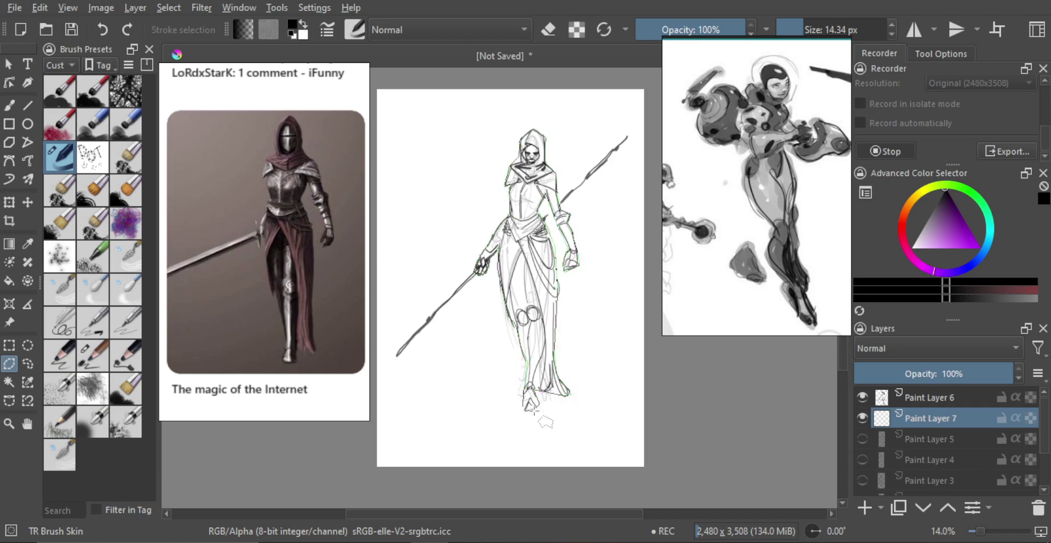
{"action": "left_click", "coordinate": [527, 411]}
{"action": "left_click", "coordinate": [524, 407]}
{"action": "left_click_drag", "start_coordinate": [519, 262], "coordinate": [529, 240]}
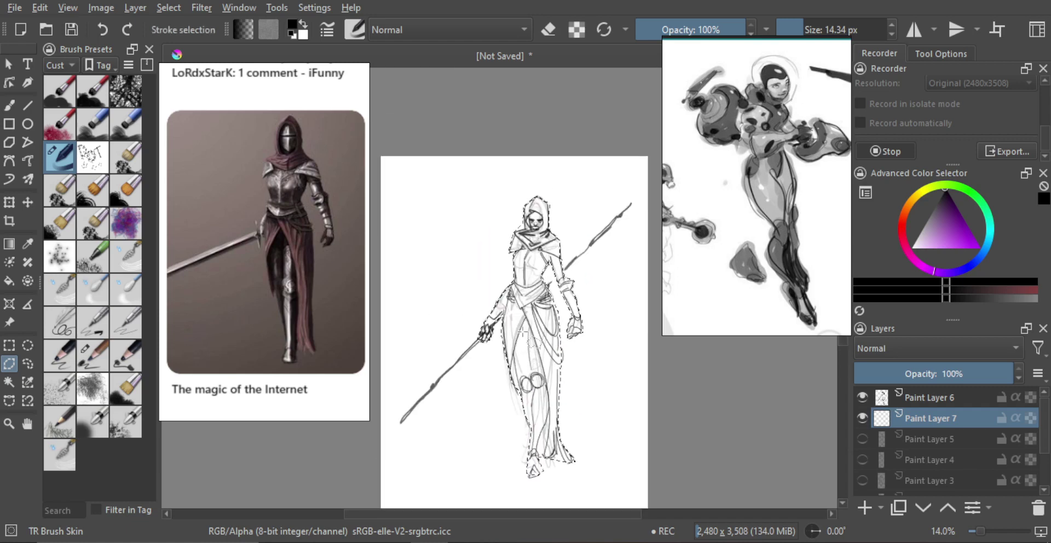
- Subtract the empty wedge between the hood and the spear-side shoulder from the figure selection
{"action": "scroll", "coordinate": [528, 134], "scroll_direction": "up", "scroll_amount": 3}
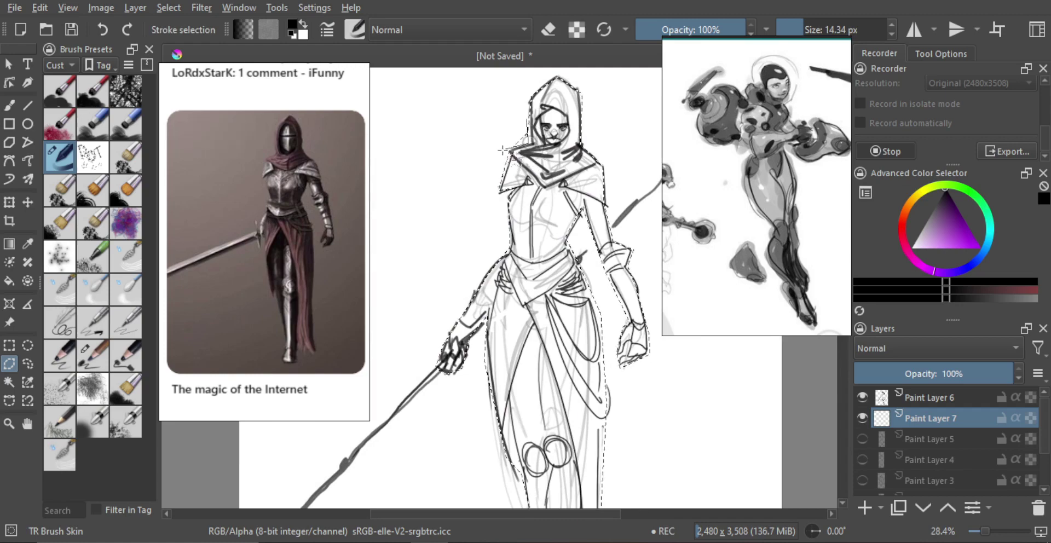
{"action": "left_click", "coordinate": [525, 118]}
{"action": "left_click", "coordinate": [528, 143]}
{"action": "left_click", "coordinate": [500, 149]}
{"action": "left_click", "coordinate": [525, 120]}
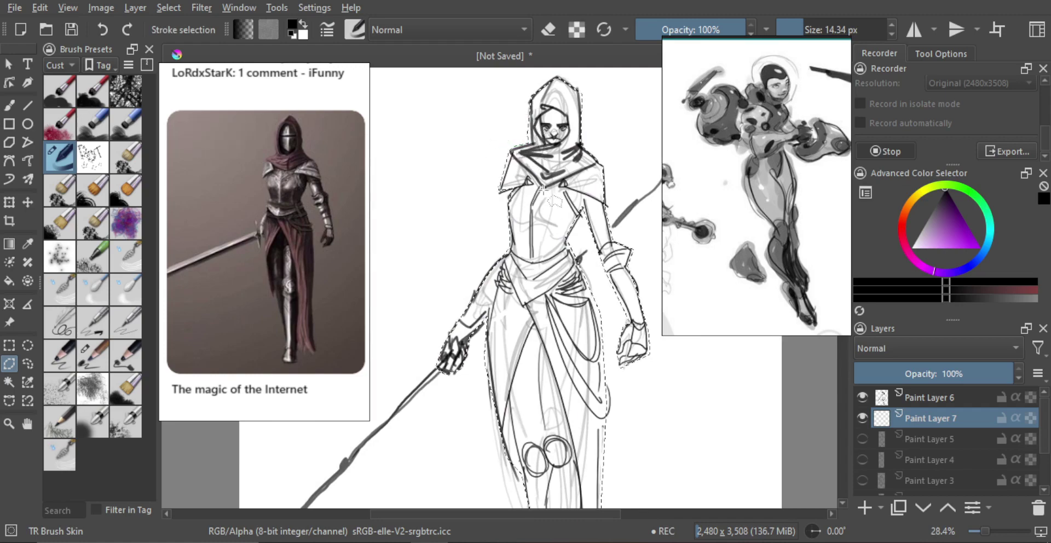
{"action": "scroll", "coordinate": [545, 181], "scroll_direction": "down", "scroll_amount": 2}
{"action": "left_click_drag", "start_coordinate": [545, 181], "coordinate": [519, 187]}
- Fill the selected figure on Paint Layer 7 with a muted grey-green base colour
{"action": "key", "text": "b"}
{"action": "scroll", "coordinate": [567, 245], "scroll_direction": "down", "scroll_amount": 2}
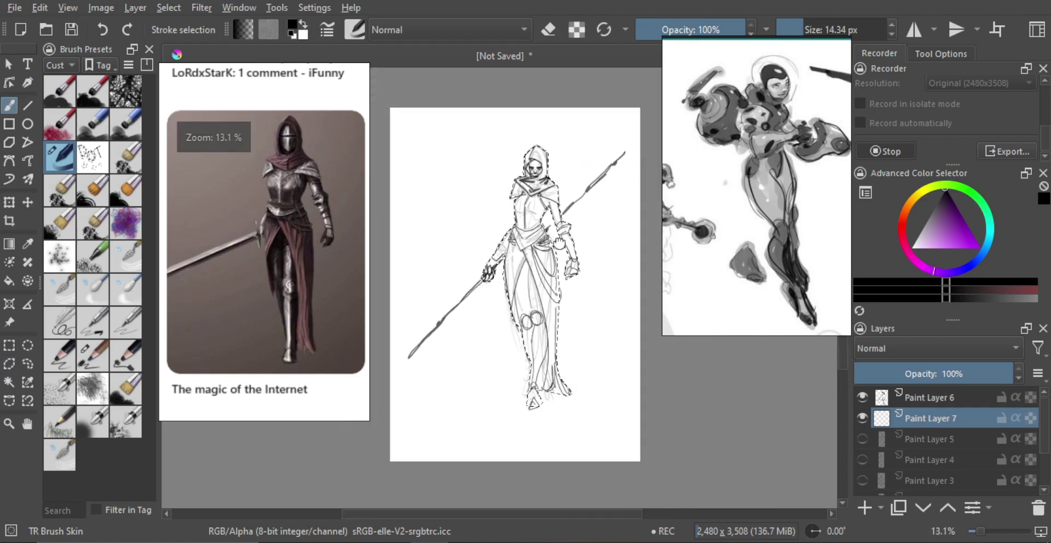
{"action": "key", "text": "g"}
{"action": "scroll", "coordinate": [545, 262], "scroll_direction": "up", "scroll_amount": 1}
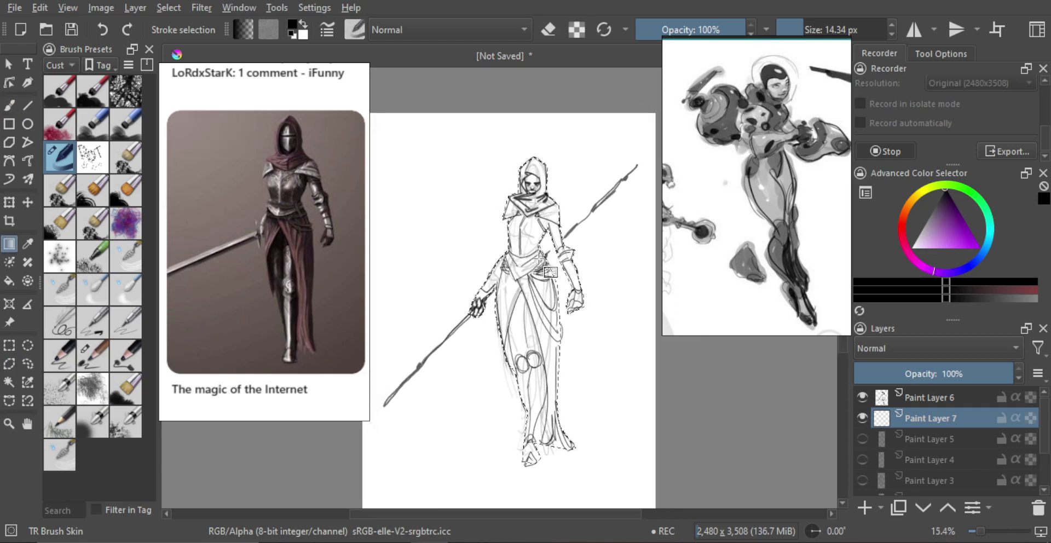
{"action": "mouse_move", "coordinate": [914, 200]}
{"action": "left_mouse_down"}
{"action": "mouse_move", "coordinate": [906, 206]}
{"action": "mouse_move", "coordinate": [942, 185]}
{"action": "mouse_move", "coordinate": [933, 216]}
{"action": "left_mouse_up"}
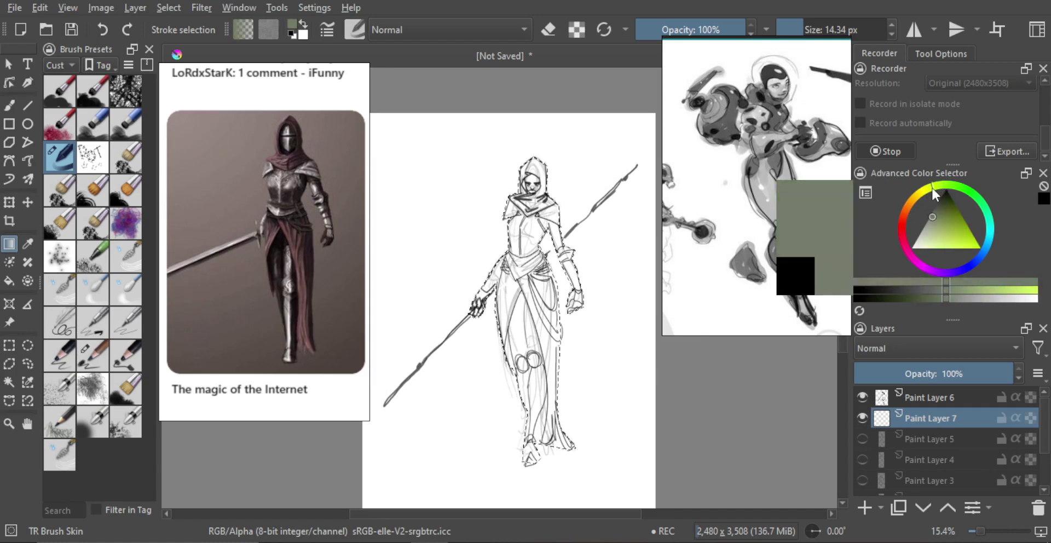
{"action": "key", "text": "shift+BackSpace"}
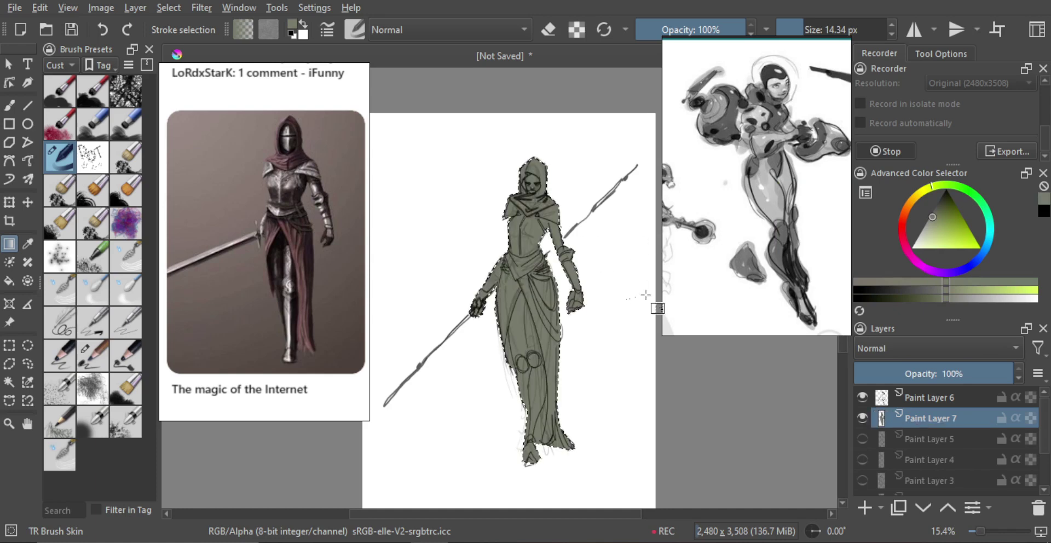
- Prepare the TR Pincel Txtr3 brush in dark blue at about 127 px, clear the selection and lock Paint Layer 7's alpha
{"action": "key", "text": "b"}
{"action": "scroll", "coordinate": [542, 290], "scroll_direction": "up", "scroll_amount": 1}
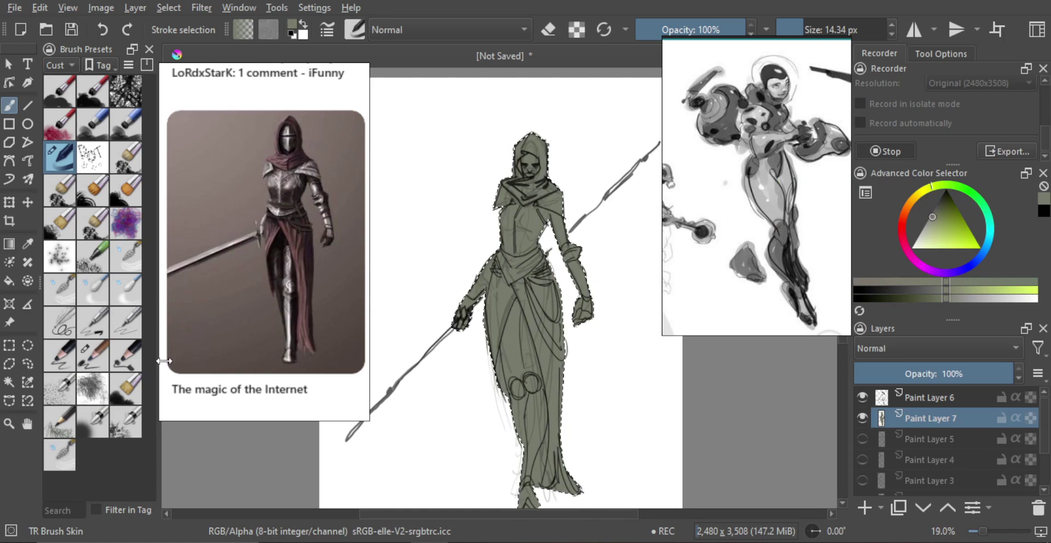
{"action": "left_click", "coordinate": [917, 265]}
{"action": "mouse_move", "coordinate": [940, 222]}
{"action": "left_mouse_down"}
{"action": "mouse_move", "coordinate": [947, 203]}
{"action": "mouse_move", "coordinate": [951, 214]}
{"action": "left_mouse_up"}
{"action": "left_click", "coordinate": [973, 261]}
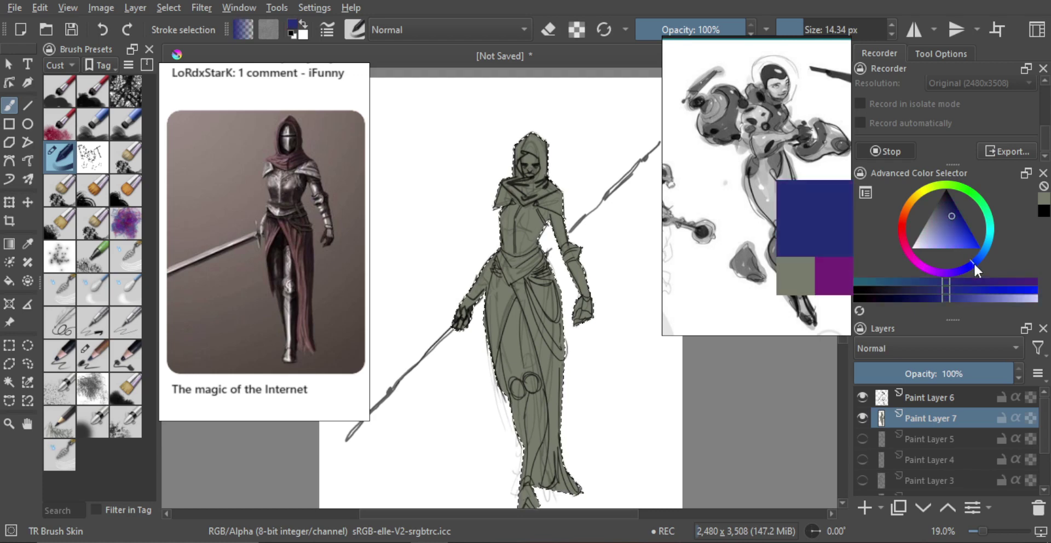
{"action": "left_click", "coordinate": [127, 362]}
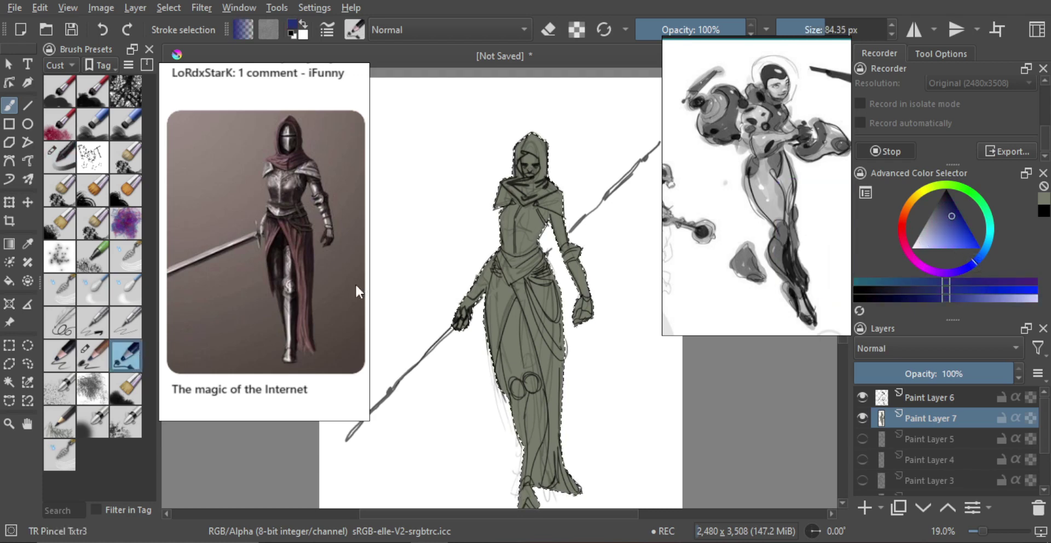
{"action": "key", "text": "ctrl+shift+a"}
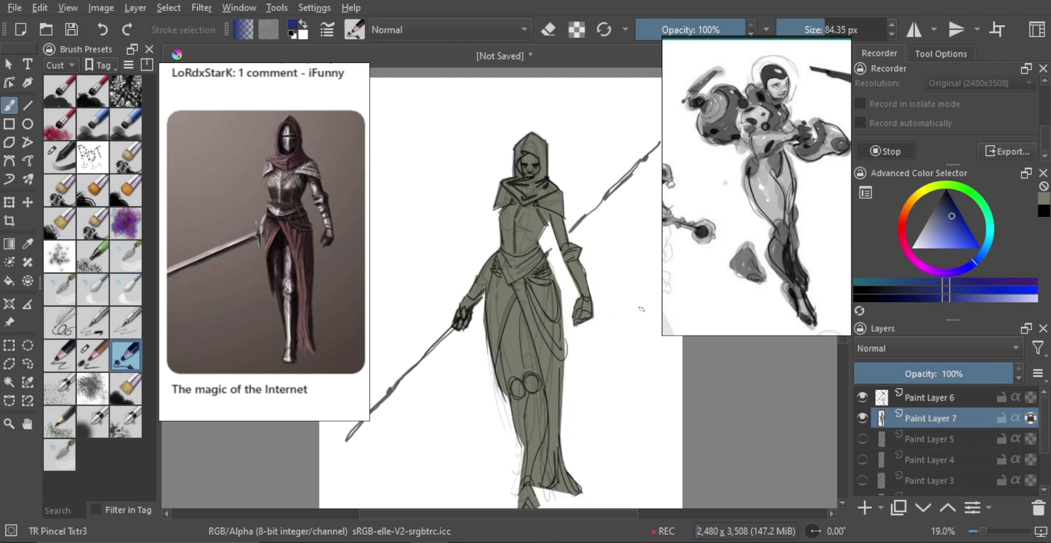
{"action": "scroll", "coordinate": [534, 173], "scroll_direction": "up", "scroll_amount": 1}
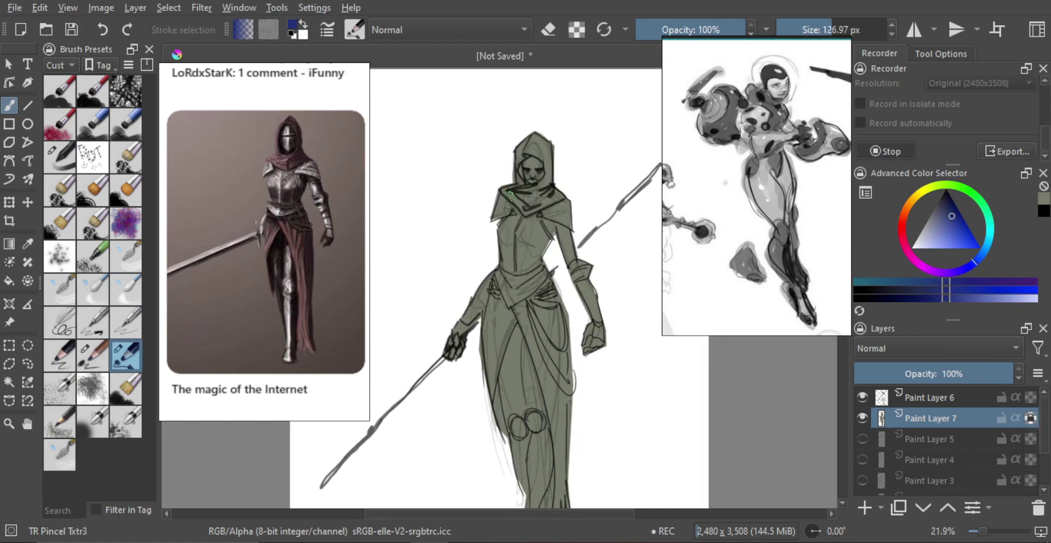
- Paint the hood and the scarf around the neck dark blue, leaving the face uncovered
{"action": "mouse_move", "coordinate": [501, 188]}
{"action": "left_mouse_down"}
{"action": "mouse_move", "coordinate": [522, 206]}
{"action": "mouse_move", "coordinate": [520, 196]}
{"action": "mouse_move", "coordinate": [535, 189]}
{"action": "mouse_move", "coordinate": [525, 203]}
{"action": "mouse_move", "coordinate": [553, 189]}
{"action": "mouse_move", "coordinate": [539, 143]}
{"action": "left_mouse_up"}
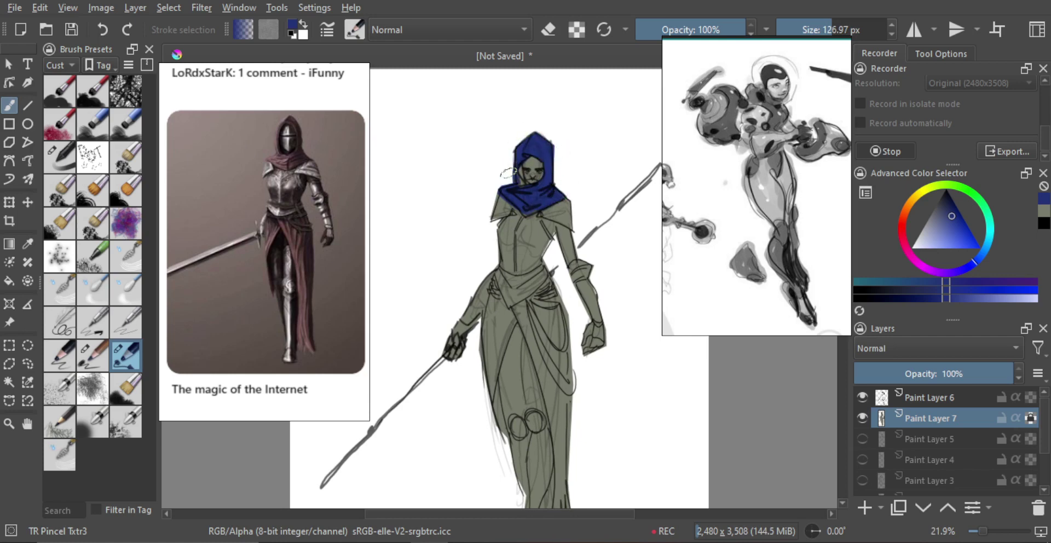
{"action": "left_click_drag", "start_coordinate": [515, 184], "coordinate": [516, 208]}
{"action": "left_click_drag", "start_coordinate": [516, 208], "coordinate": [500, 180]}
- Paint the spear-side skirt panel and the cloth across the hips dark blue with a brush of about 84 to 90 px
{"action": "mouse_move", "coordinate": [480, 246]}
{"action": "left_mouse_down"}
{"action": "mouse_move", "coordinate": [488, 268]}
{"action": "mouse_move", "coordinate": [475, 289]}
{"action": "mouse_move", "coordinate": [489, 272]}
{"action": "mouse_move", "coordinate": [486, 256]}
{"action": "mouse_move", "coordinate": [494, 283]}
{"action": "mouse_move", "coordinate": [478, 300]}
{"action": "left_mouse_up"}
{"action": "key", "text": "ctrl+z"}
{"action": "key", "text": "ctrl+z"}
{"action": "key", "text": "bracketleft"}
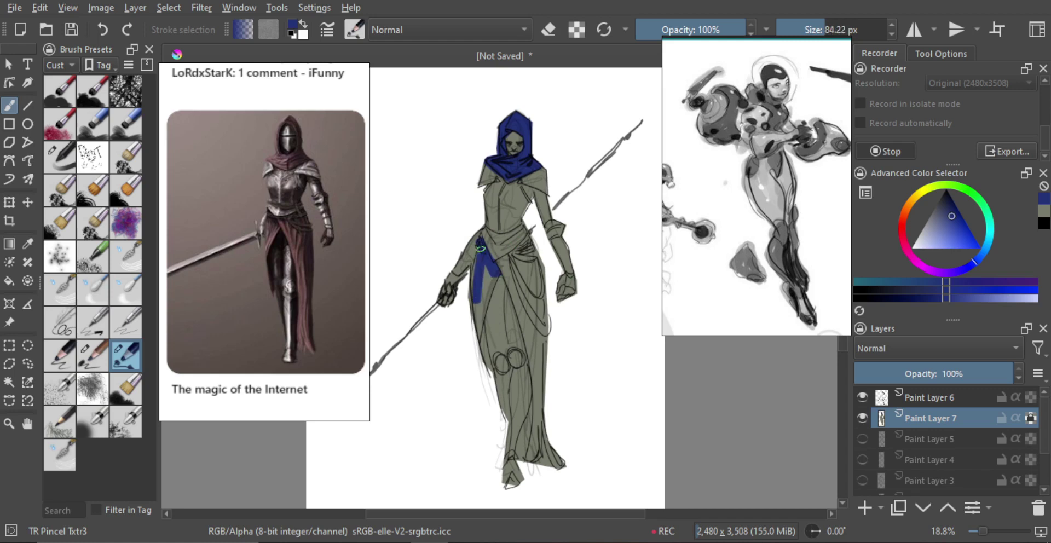
{"action": "left_click_drag", "start_coordinate": [474, 343], "coordinate": [477, 325]}
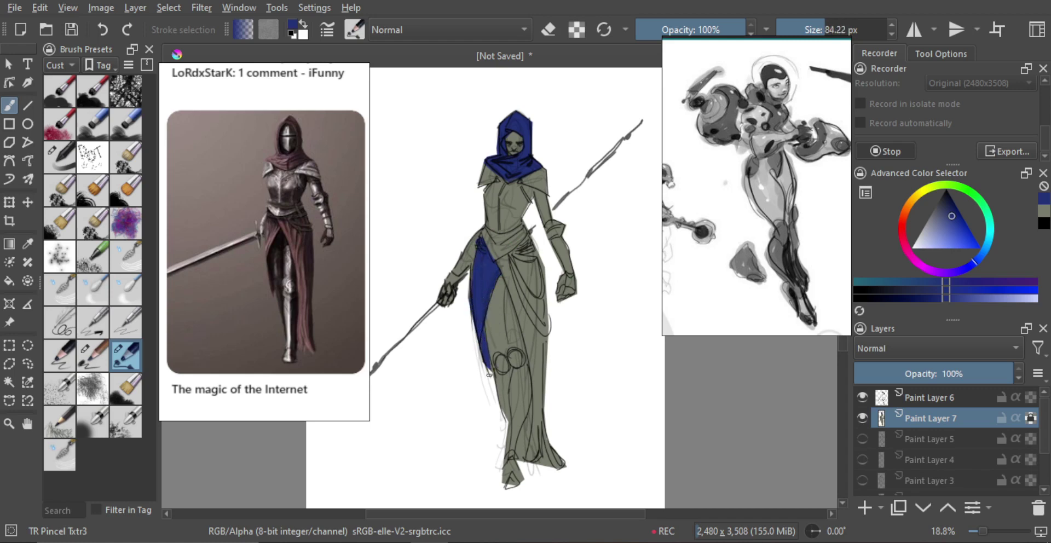
{"action": "key", "text": "bracketright"}
{"action": "left_click_drag", "start_coordinate": [497, 269], "coordinate": [530, 241]}
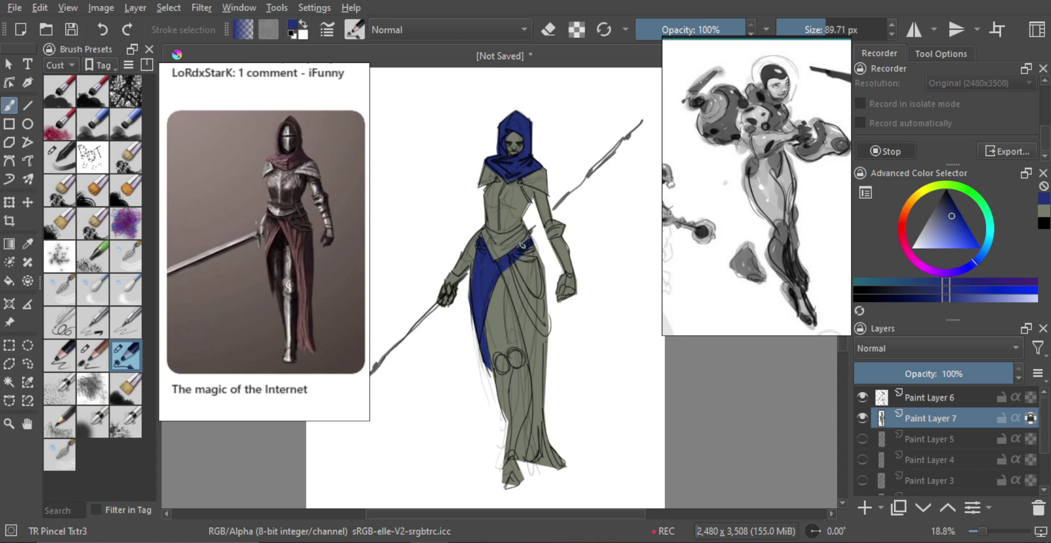
- Paint the draped skirt panel on the free-hand side dark blue down to the hem, and check the figure in mirrored view
{"action": "key", "text": "bracketright"}
{"action": "left_click_drag", "start_coordinate": [534, 353], "coordinate": [507, 270]}
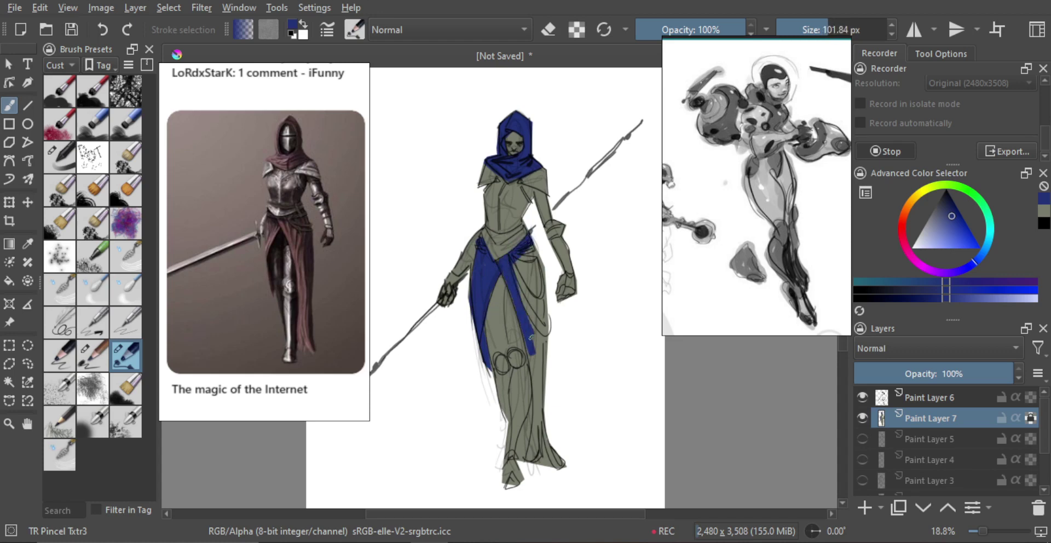
{"action": "mouse_move", "coordinate": [530, 338]}
{"action": "left_mouse_down"}
{"action": "mouse_move", "coordinate": [521, 261]}
{"action": "mouse_move", "coordinate": [531, 252]}
{"action": "mouse_move", "coordinate": [518, 286]}
{"action": "mouse_move", "coordinate": [541, 262]}
{"action": "mouse_move", "coordinate": [548, 361]}
{"action": "left_mouse_up"}
{"action": "key", "text": "minus"}
{"action": "key", "text": "bracketright"}
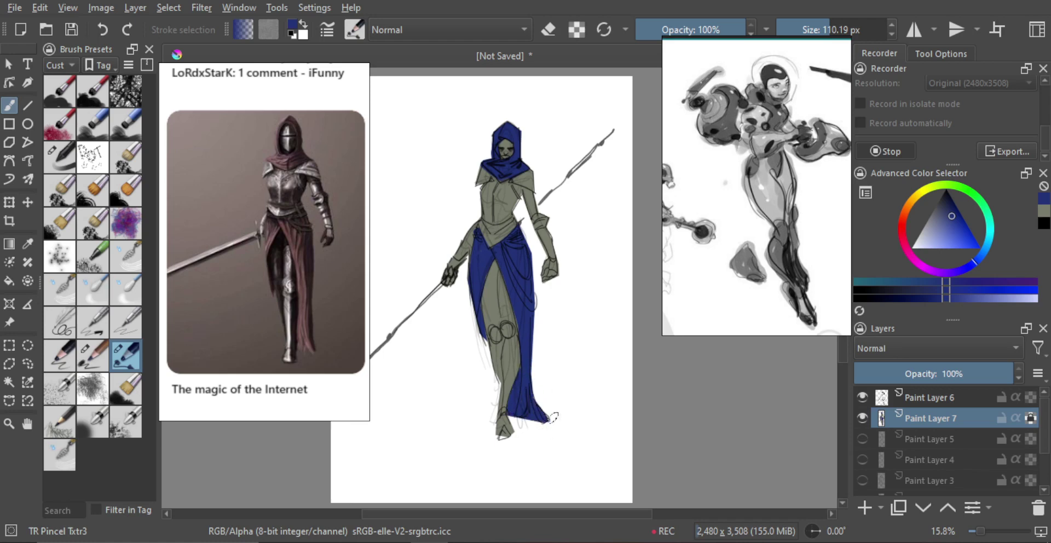
{"action": "key", "text": "plus"}
{"action": "key", "text": "m"}
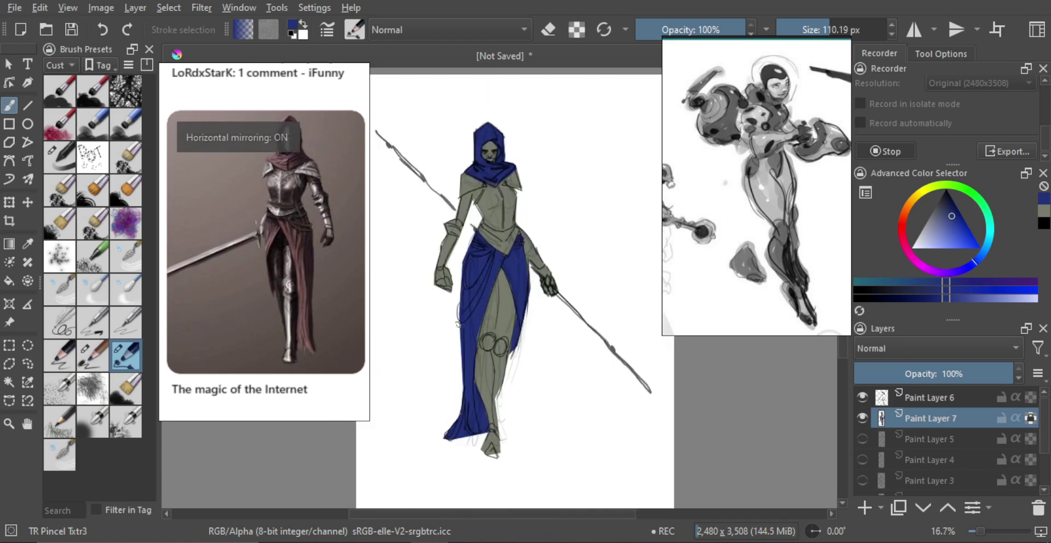
{"action": "key", "text": "m"}
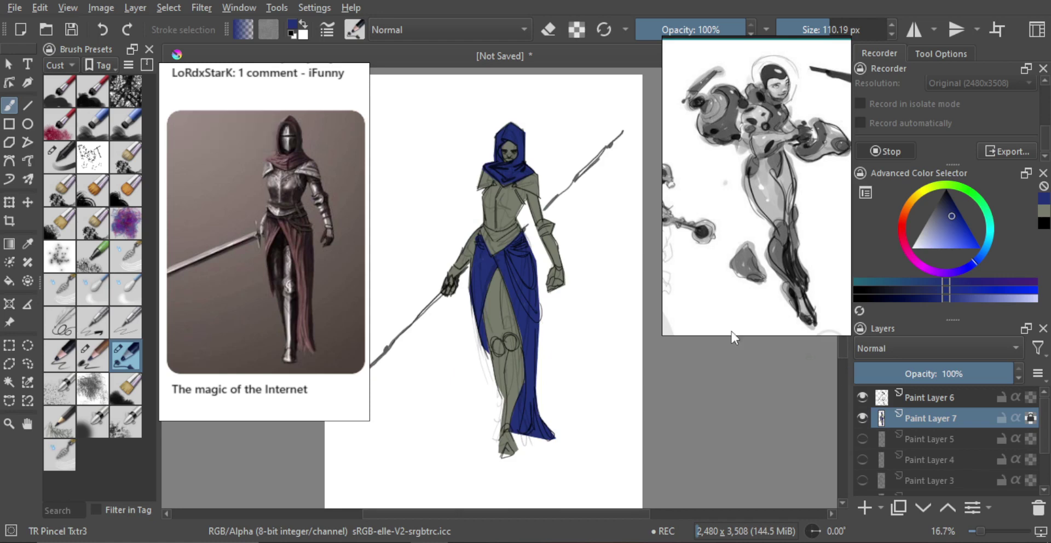
- Choose a pale yellow-orange skin colour and paint the nose and lower cheeks of the face with a reduced brush
{"action": "left_click_drag", "start_coordinate": [520, 285], "coordinate": [538, 241]}
{"action": "left_click_drag", "start_coordinate": [538, 240], "coordinate": [541, 279]}
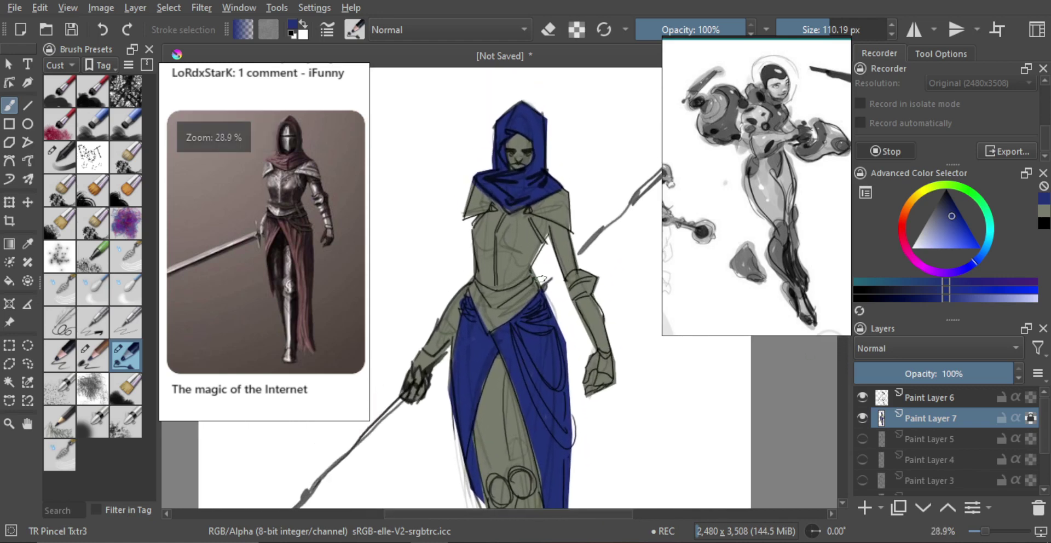
{"action": "left_click", "coordinate": [520, 232], "text": "ctrl"}
{"action": "left_click", "coordinate": [940, 244]}
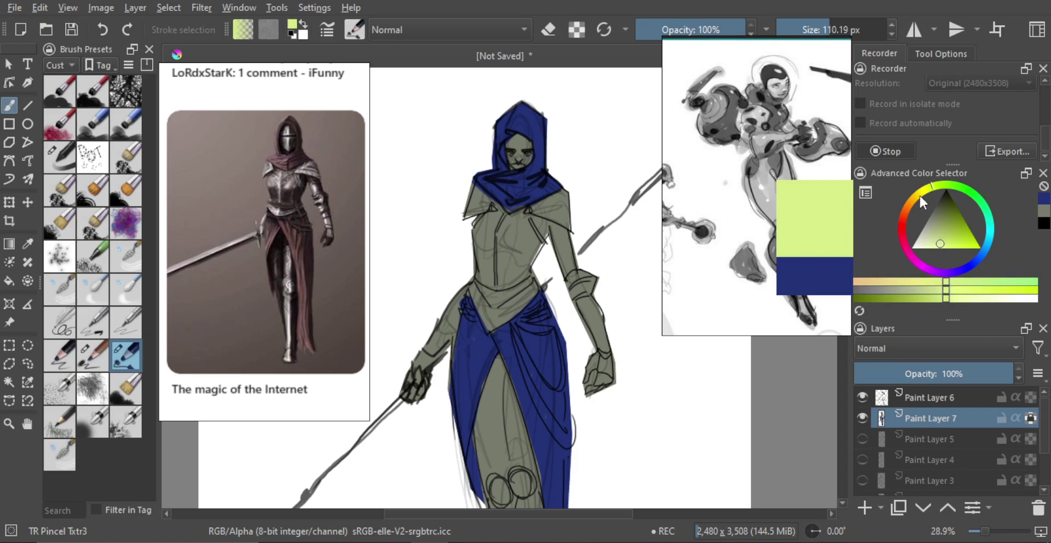
{"action": "left_click_drag", "start_coordinate": [919, 194], "coordinate": [911, 198]}
{"action": "scroll", "coordinate": [537, 186], "scroll_direction": "up", "scroll_amount": 3}
{"action": "key", "text": "bracketleft"}
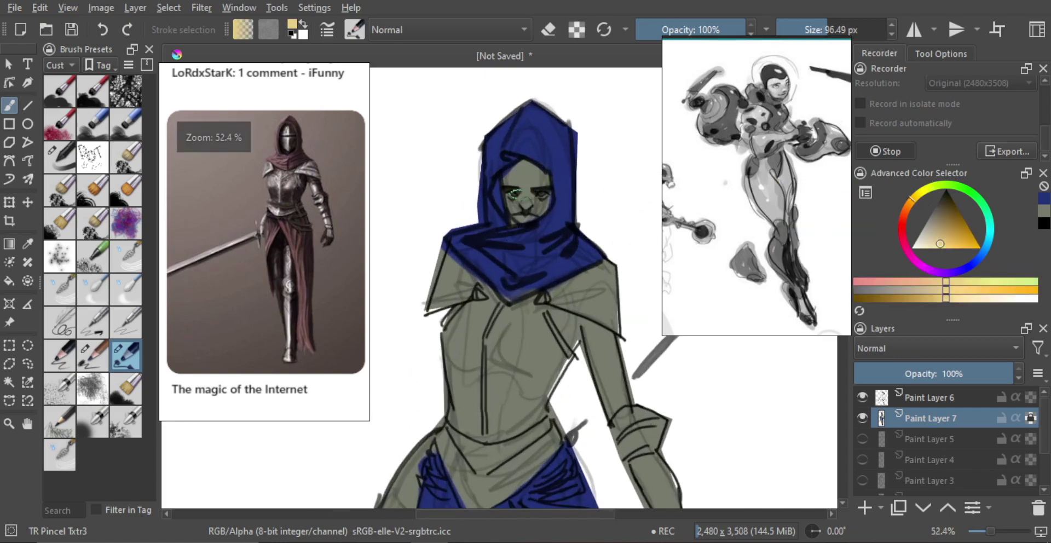
{"action": "mouse_move", "coordinate": [515, 193]}
{"action": "left_mouse_down"}
{"action": "mouse_move", "coordinate": [537, 188]}
{"action": "mouse_move", "coordinate": [537, 204]}
{"action": "mouse_move", "coordinate": [536, 194]}
{"action": "mouse_move", "coordinate": [511, 201]}
{"action": "mouse_move", "coordinate": [532, 224]}
{"action": "mouse_move", "coordinate": [506, 222]}
{"action": "left_mouse_up"}
{"action": "key", "text": "ctrl+z"}
{"action": "scroll", "coordinate": [537, 189], "scroll_direction": "up", "scroll_amount": 2}
{"action": "left_click_drag", "start_coordinate": [513, 223], "coordinate": [521, 215]}
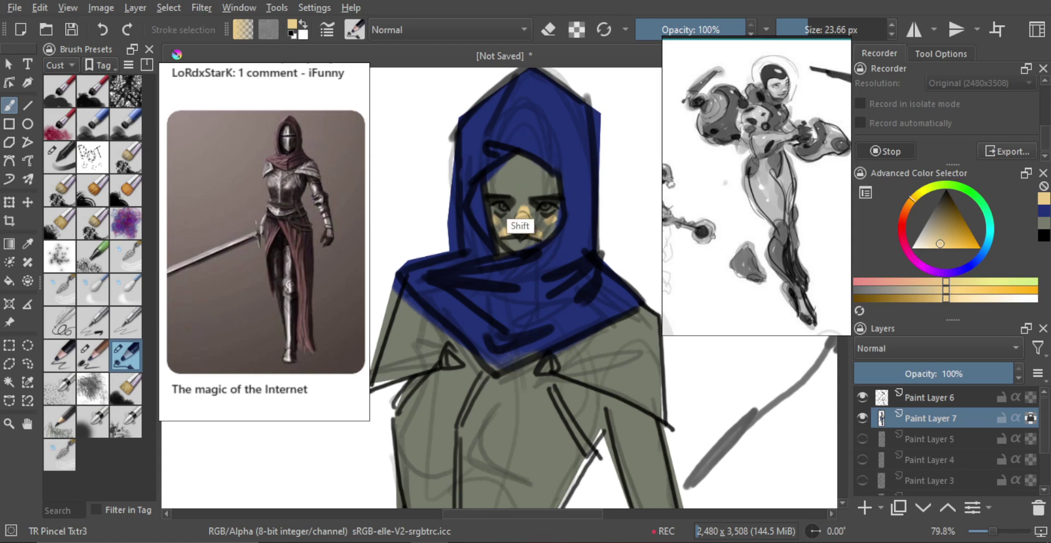
- Cover the forehead, cheeks and chin with the pale skin colour using a brush of about 92 px
{"action": "mouse_move", "coordinate": [513, 189]}
{"action": "left_mouse_down"}
{"action": "mouse_move", "coordinate": [544, 186]}
{"action": "mouse_move", "coordinate": [509, 196]}
{"action": "mouse_move", "coordinate": [533, 196]}
{"action": "mouse_move", "coordinate": [543, 180]}
{"action": "mouse_move", "coordinate": [499, 185]}
{"action": "mouse_move", "coordinate": [548, 173]}
{"action": "mouse_move", "coordinate": [495, 186]}
{"action": "mouse_move", "coordinate": [541, 191]}
{"action": "mouse_move", "coordinate": [505, 207]}
{"action": "mouse_move", "coordinate": [520, 229]}
{"action": "mouse_move", "coordinate": [557, 221]}
{"action": "mouse_move", "coordinate": [535, 174]}
{"action": "mouse_move", "coordinate": [507, 200]}
{"action": "mouse_move", "coordinate": [539, 191]}
{"action": "mouse_move", "coordinate": [498, 188]}
{"action": "mouse_move", "coordinate": [552, 188]}
{"action": "mouse_move", "coordinate": [502, 185]}
{"action": "mouse_move", "coordinate": [540, 190]}
{"action": "mouse_move", "coordinate": [501, 183]}
{"action": "left_mouse_up"}
{"action": "key", "text": "ctrl+z"}
{"action": "left_click", "coordinate": [511, 183]}
{"action": "key", "text": "ctrl+z"}
{"action": "key", "text": "ctrl+z"}
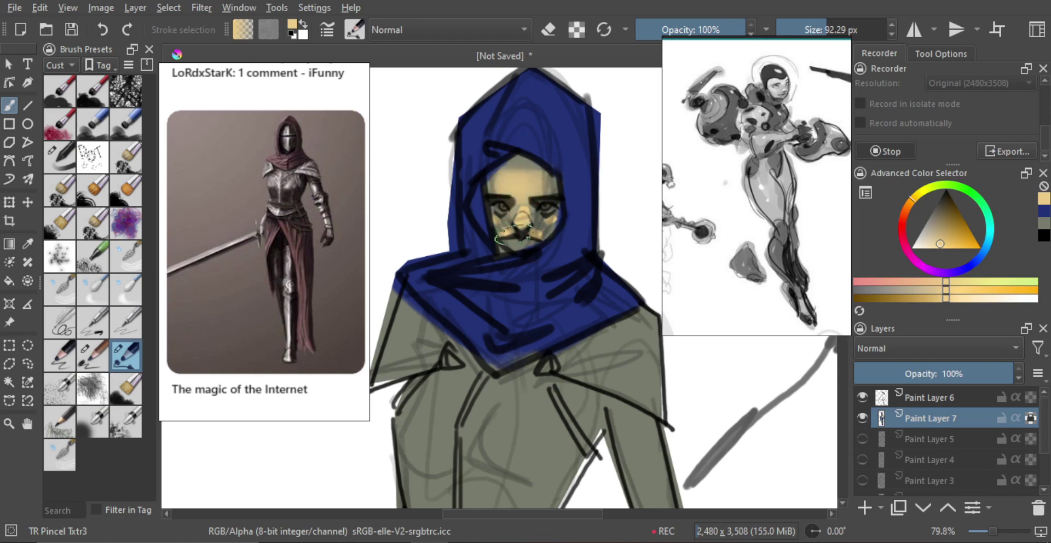
{"action": "mouse_move", "coordinate": [511, 237]}
{"action": "left_mouse_down"}
{"action": "mouse_move", "coordinate": [520, 189]}
{"action": "mouse_move", "coordinate": [523, 240]}
{"action": "mouse_move", "coordinate": [544, 197]}
{"action": "mouse_move", "coordinate": [539, 274]}
{"action": "left_mouse_up"}
{"action": "left_click_drag", "start_coordinate": [546, 210], "coordinate": [557, 117]}
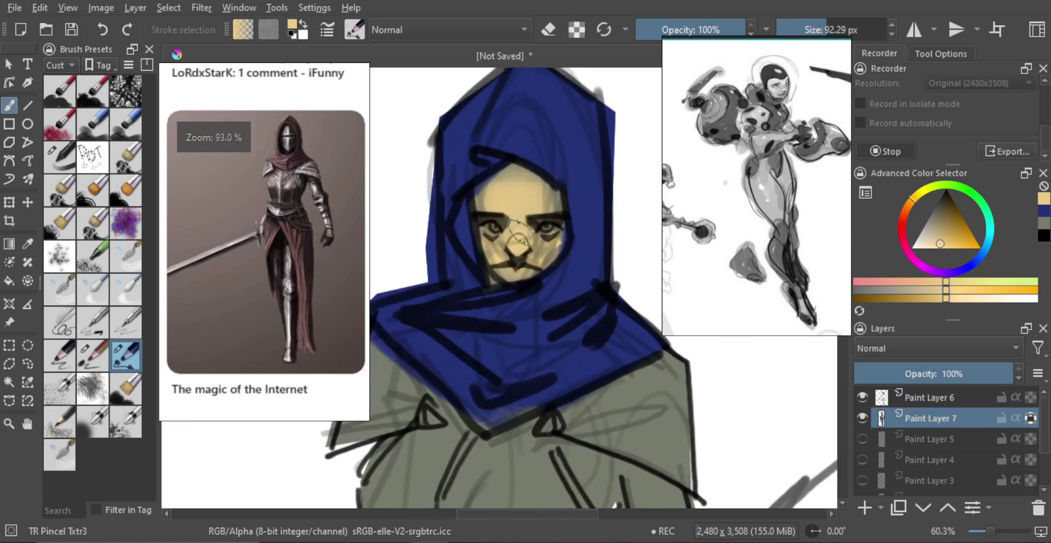
- Choose a reddish brown and try a soft tint over the forehead and upper face at about 115 px
{"action": "left_click", "coordinate": [518, 235], "text": "ctrl"}
{"action": "mouse_move", "coordinate": [909, 202]}
{"action": "left_mouse_down"}
{"action": "mouse_move", "coordinate": [907, 210]}
{"action": "mouse_move", "coordinate": [911, 198]}
{"action": "left_mouse_up"}
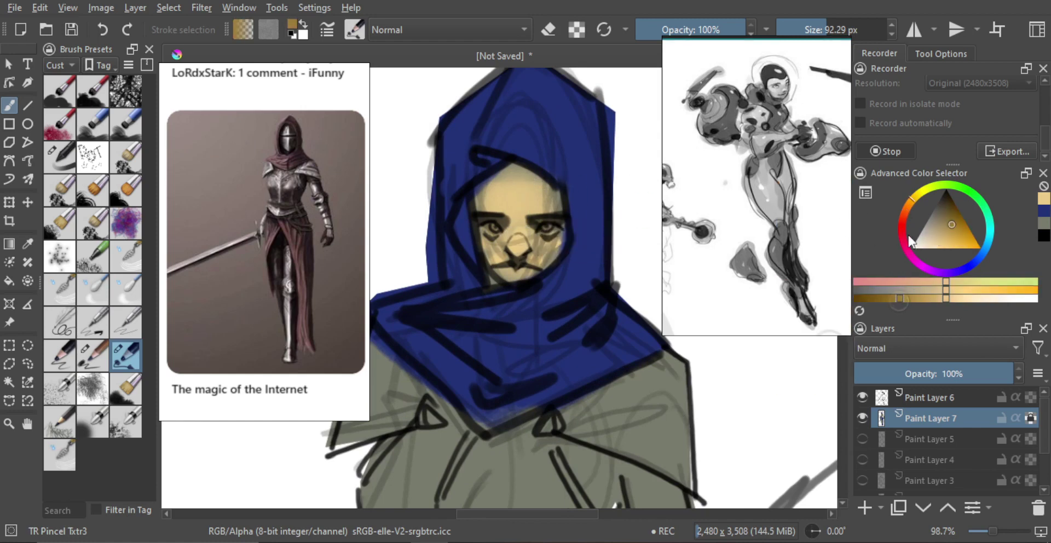
{"action": "left_click", "coordinate": [905, 213]}
{"action": "mouse_move", "coordinate": [508, 253]}
{"action": "left_mouse_down"}
{"action": "mouse_move", "coordinate": [519, 254]}
{"action": "mouse_move", "coordinate": [512, 260]}
{"action": "mouse_move", "coordinate": [504, 238]}
{"action": "mouse_move", "coordinate": [534, 220]}
{"action": "left_mouse_up"}
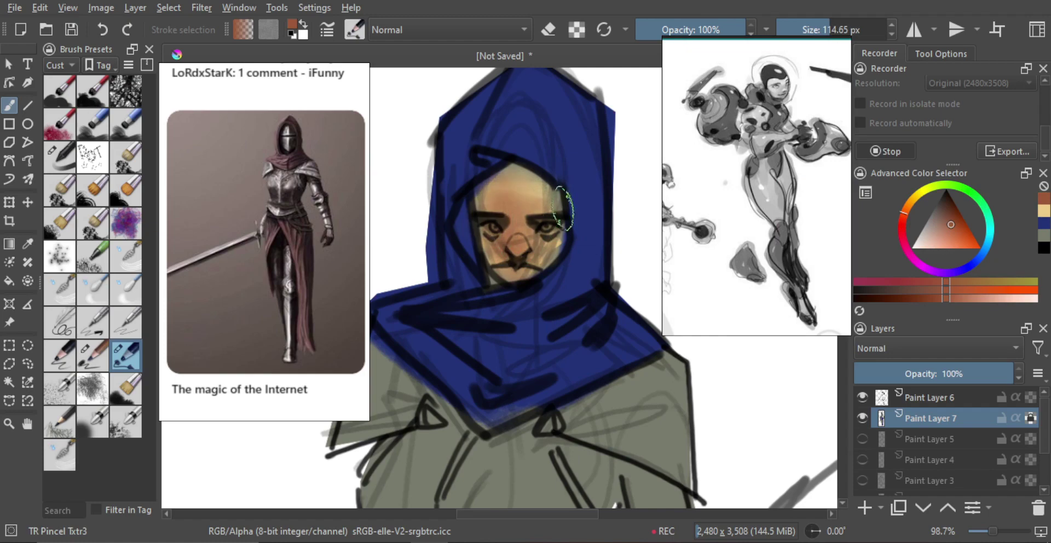
{"action": "scroll", "coordinate": [562, 206], "scroll_direction": "down", "scroll_amount": 5}
{"action": "scroll", "coordinate": [550, 225], "scroll_direction": "up", "scroll_amount": 5}
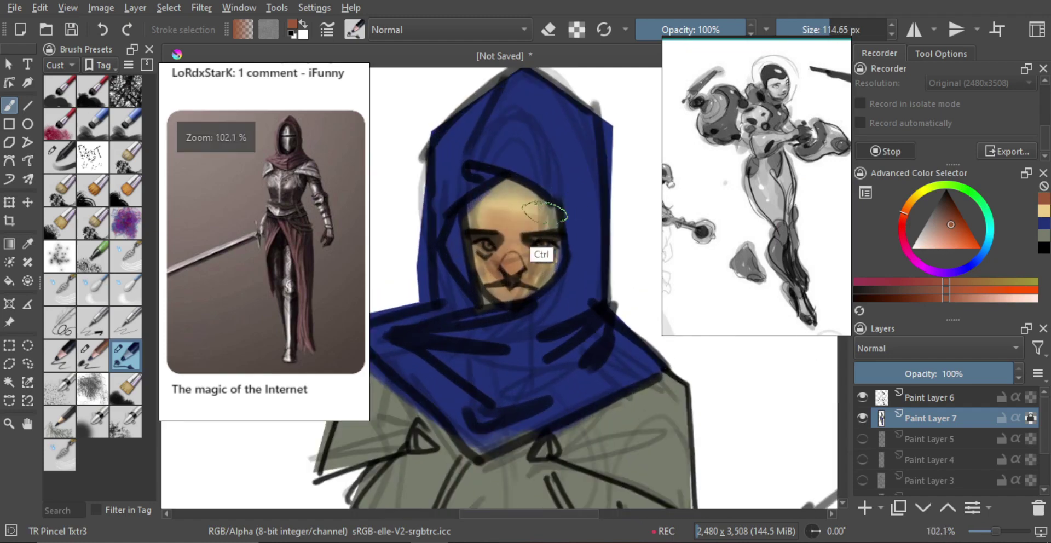
- Shade the underside of the nose with reddish brown using a fine brush of about 9 px
{"action": "left_click_drag", "start_coordinate": [525, 279], "coordinate": [513, 276], "text": "shift"}
{"action": "key", "text": "ctrl+z"}
{"action": "mouse_move", "coordinate": [500, 271]}
{"action": "left_mouse_down"}
{"action": "mouse_move", "coordinate": [516, 281]}
{"action": "mouse_move", "coordinate": [499, 277]}
{"action": "left_mouse_up"}
{"action": "key", "text": "ctrl+z"}
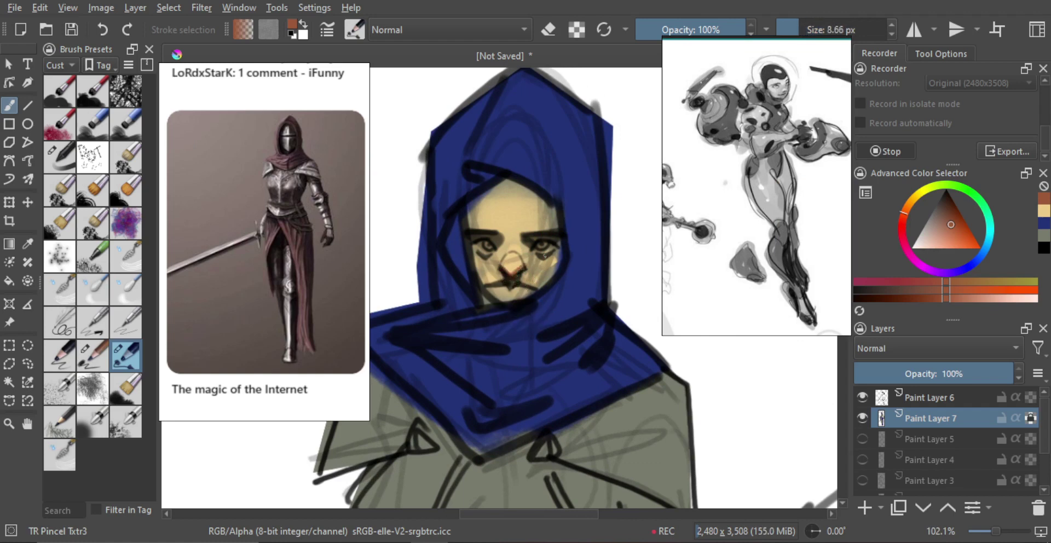
{"action": "mouse_move", "coordinate": [544, 255]}
{"action": "left_mouse_down", "text": "shift"}
{"action": "mouse_move", "coordinate": [537, 246]}
{"action": "mouse_move", "coordinate": [549, 289]}
{"action": "mouse_move", "coordinate": [503, 279]}
{"action": "mouse_move", "coordinate": [549, 296]}
{"action": "left_mouse_up", "text": "shift"}
{"action": "key", "text": "ctrl+z"}
{"action": "key", "text": "m"}
{"action": "key", "text": "m"}
- Add reddish-brown shading to the cheeks and around the mouth with a brush of about 32 px
{"action": "left_click_drag", "start_coordinate": [537, 261], "coordinate": [524, 225], "text": "ctrl"}
{"action": "left_click_drag", "start_coordinate": [508, 245], "coordinate": [498, 246], "text": "shift"}
{"action": "mouse_move", "coordinate": [484, 241]}
{"action": "left_mouse_down"}
{"action": "mouse_move", "coordinate": [556, 237]}
{"action": "mouse_move", "coordinate": [492, 263]}
{"action": "left_mouse_up"}
{"action": "key", "text": "ctrl+z"}
{"action": "left_click_drag", "start_coordinate": [566, 268], "coordinate": [556, 282]}
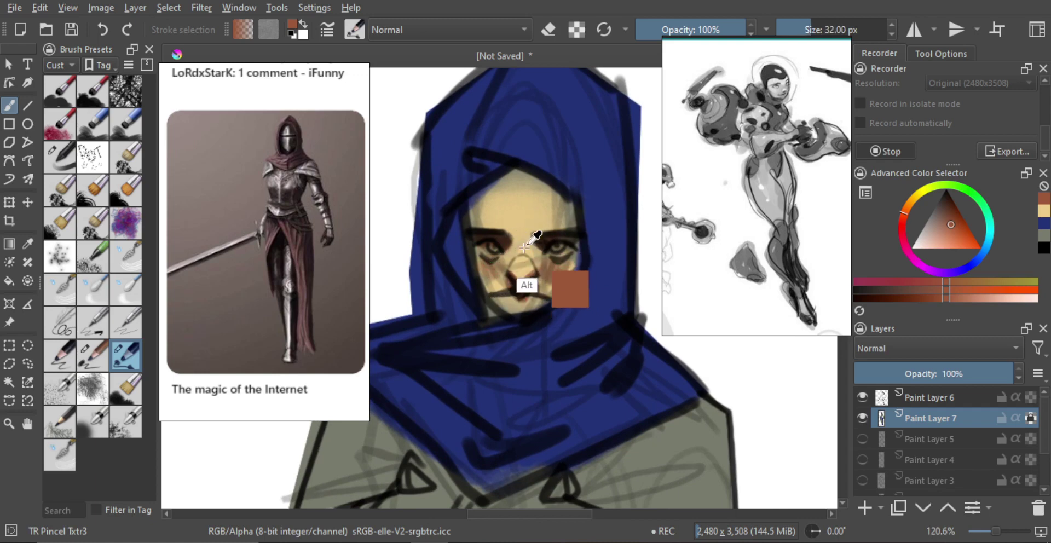
{"action": "mouse_move", "coordinate": [510, 212]}
{"action": "left_mouse_down", "text": "shift"}
{"action": "mouse_move", "coordinate": [527, 211]}
{"action": "mouse_move", "coordinate": [497, 218]}
{"action": "left_mouse_up", "text": "shift"}
{"action": "key", "text": "ctrl+z"}
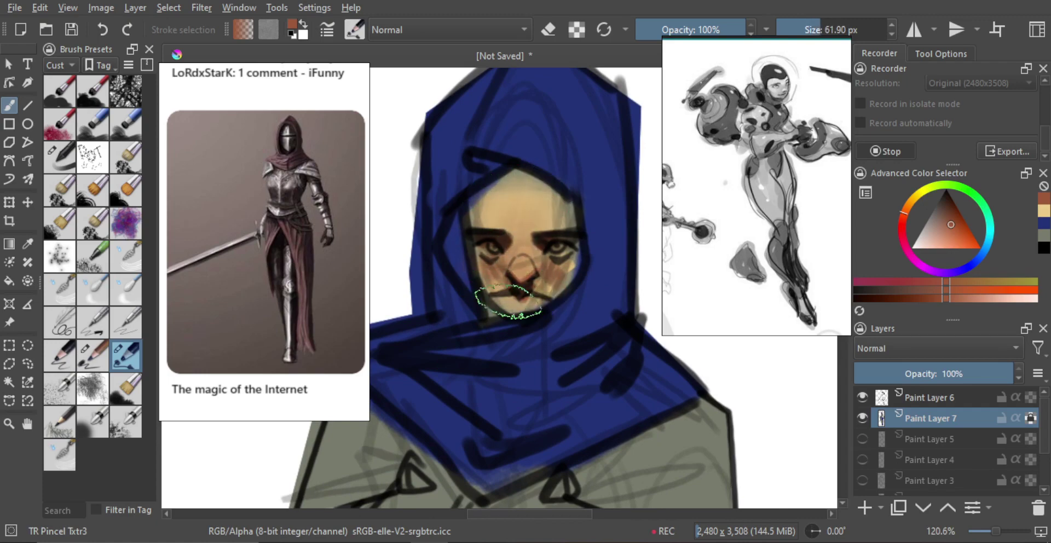
- Extend the reddish-brown shading around the mouth and chin with a brush of about 62 px
{"action": "mouse_move", "coordinate": [520, 260]}
{"action": "left_mouse_down"}
{"action": "mouse_move", "coordinate": [532, 270]}
{"action": "mouse_move", "coordinate": [532, 308]}
{"action": "left_mouse_up"}
{"action": "scroll", "coordinate": [532, 308], "scroll_direction": "down", "scroll_amount": 2}
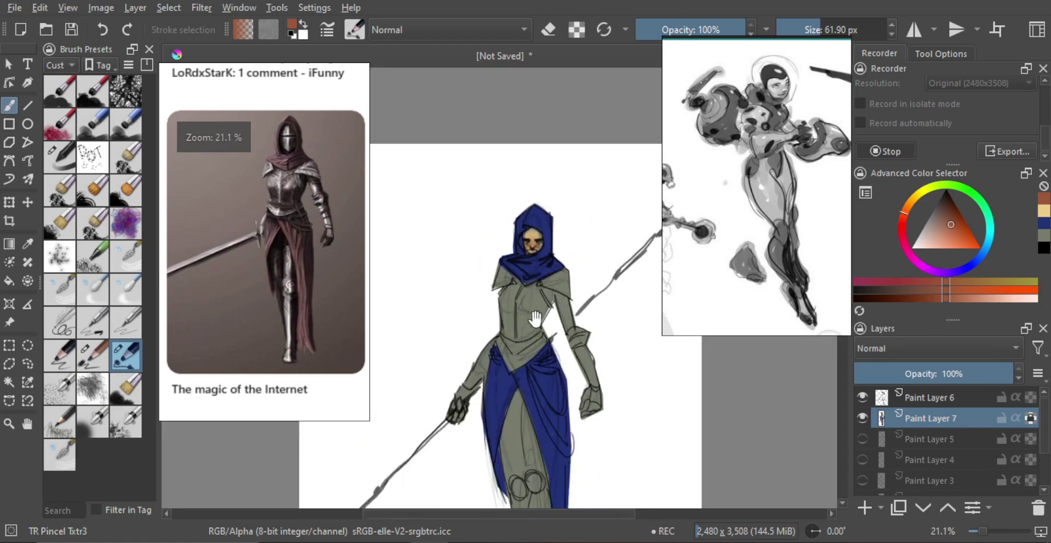
{"action": "scroll", "coordinate": [533, 191], "scroll_direction": "up", "scroll_amount": 3}
{"action": "scroll", "coordinate": [534, 191], "scroll_direction": "up", "scroll_amount": 3}
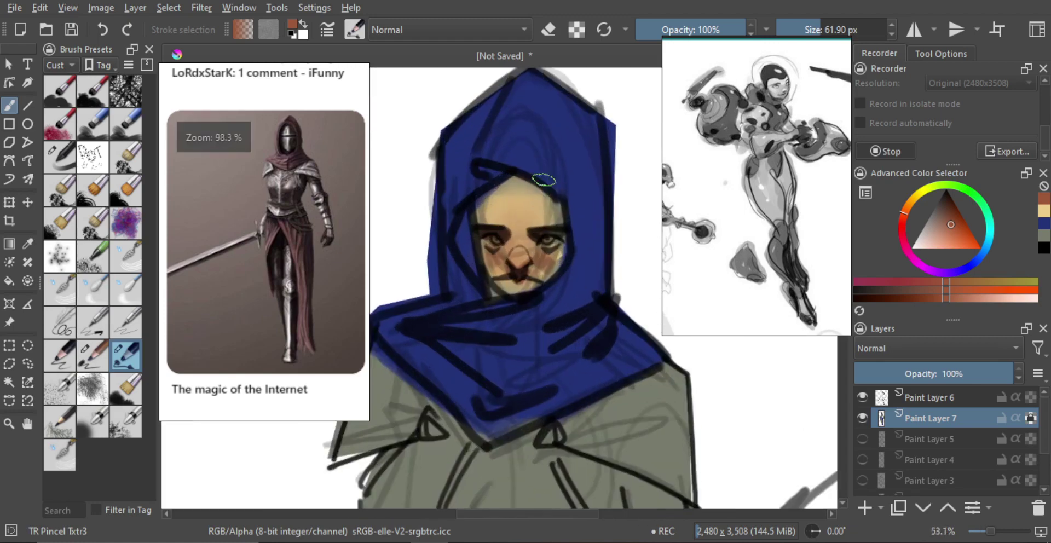
- Sample the light skin tone from the face and soften the cheek and forehead shading with a brush of about 76 px
{"action": "left_click", "coordinate": [539, 232], "text": "alt"}
{"action": "left_click_drag", "start_coordinate": [509, 217], "coordinate": [517, 217], "text": "shift"}
{"action": "mouse_move", "coordinate": [495, 244]}
{"action": "left_mouse_down"}
{"action": "mouse_move", "coordinate": [509, 280]}
{"action": "mouse_move", "coordinate": [495, 285]}
{"action": "left_mouse_up"}
{"action": "left_click_drag", "start_coordinate": [504, 197], "coordinate": [527, 264]}
{"action": "scroll", "coordinate": [538, 212], "scroll_direction": "down", "scroll_amount": 5}
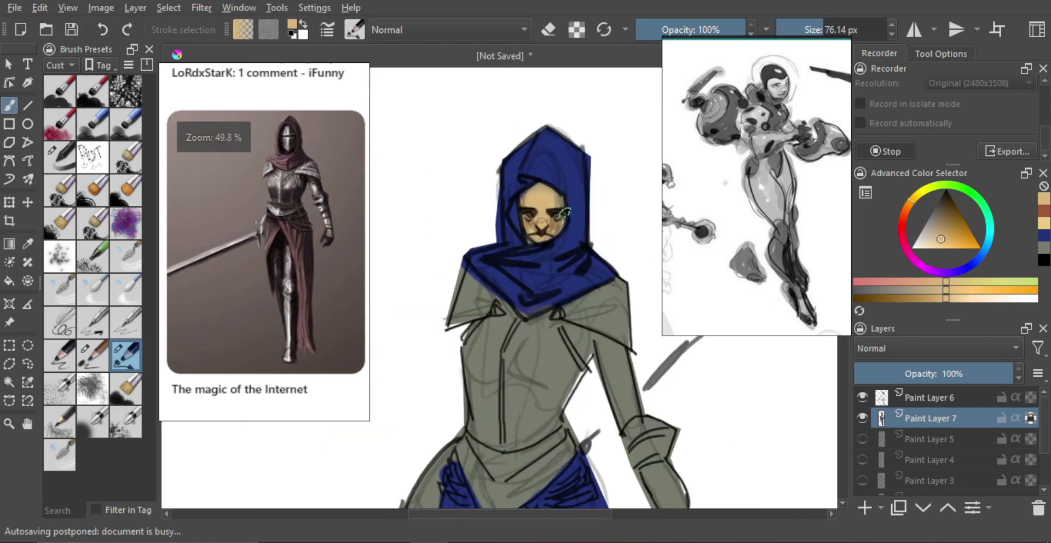
{"action": "scroll", "coordinate": [525, 249], "scroll_direction": "down", "scroll_amount": 1}
{"action": "scroll", "coordinate": [527, 249], "scroll_direction": "down", "scroll_amount": 1}
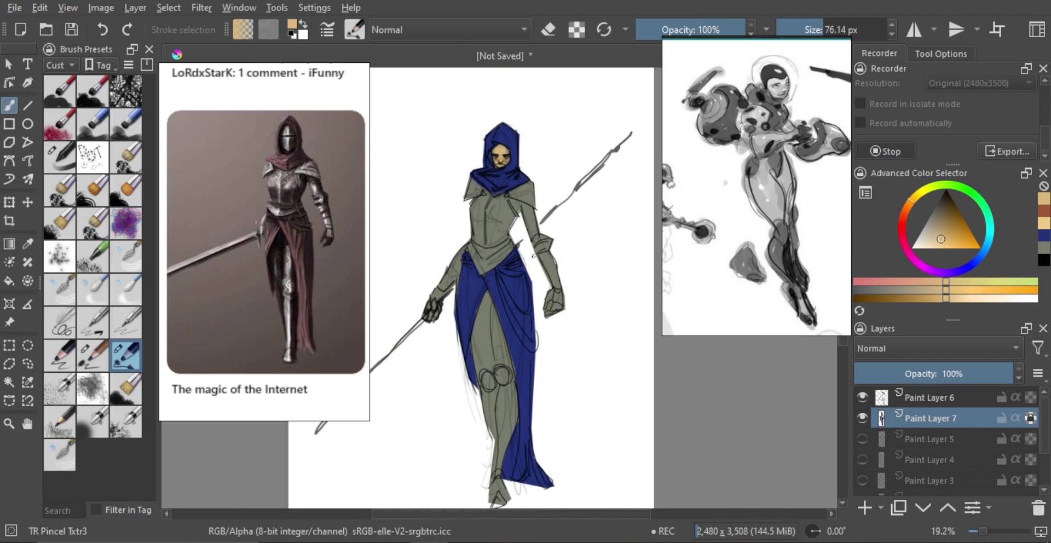
{"action": "scroll", "coordinate": [534, 299], "scroll_direction": "down", "scroll_amount": 1}
{"action": "scroll", "coordinate": [537, 257], "scroll_direction": "up", "scroll_amount": 1}
{"action": "left_click_drag", "start_coordinate": [539, 249], "coordinate": [542, 272]}
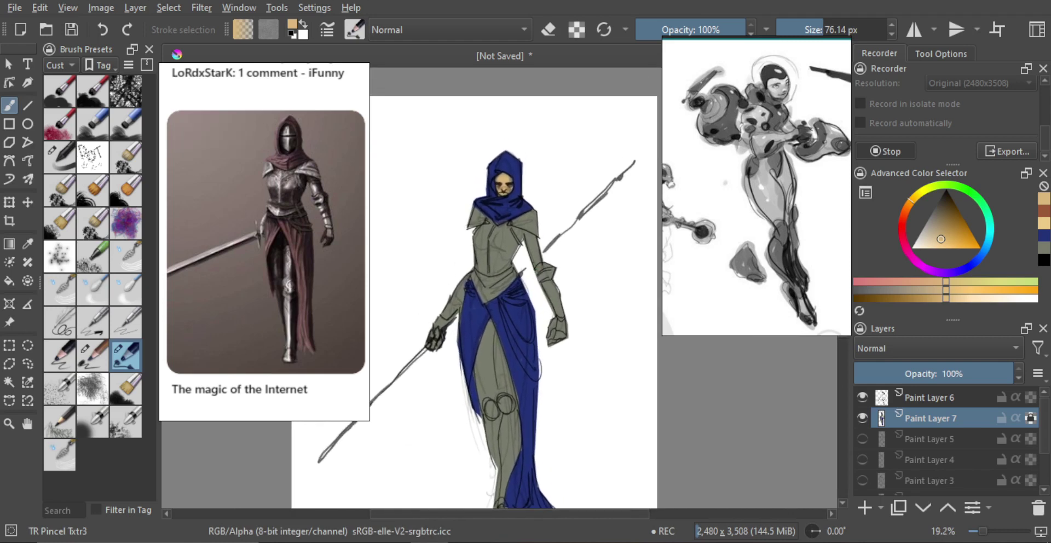
- Try merging the line sketch on Paint Layer 6 into Paint Layer 7 and adding a new paint layer above
{"action": "left_click", "coordinate": [918, 404]}
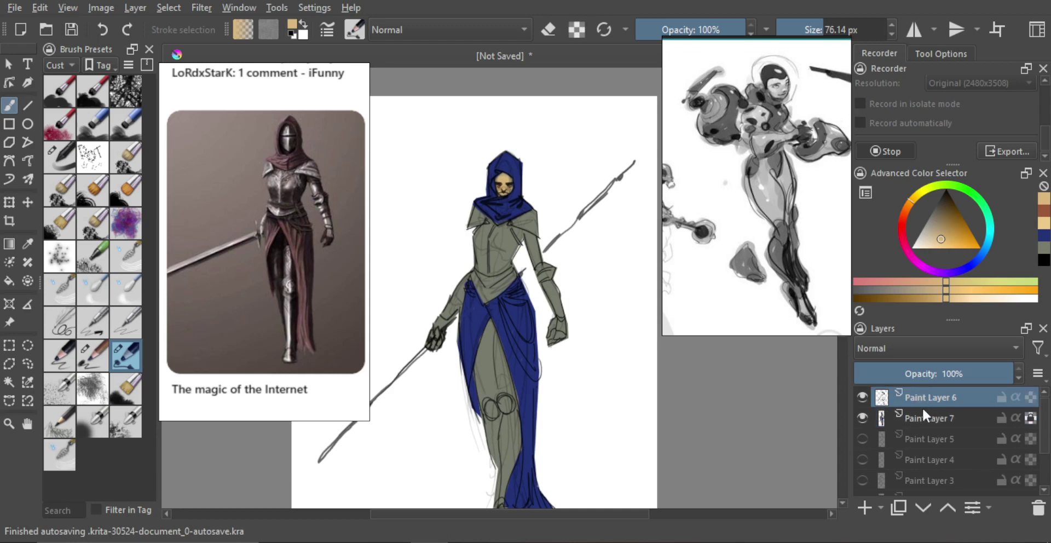
{"action": "key", "text": "ctrl+e"}
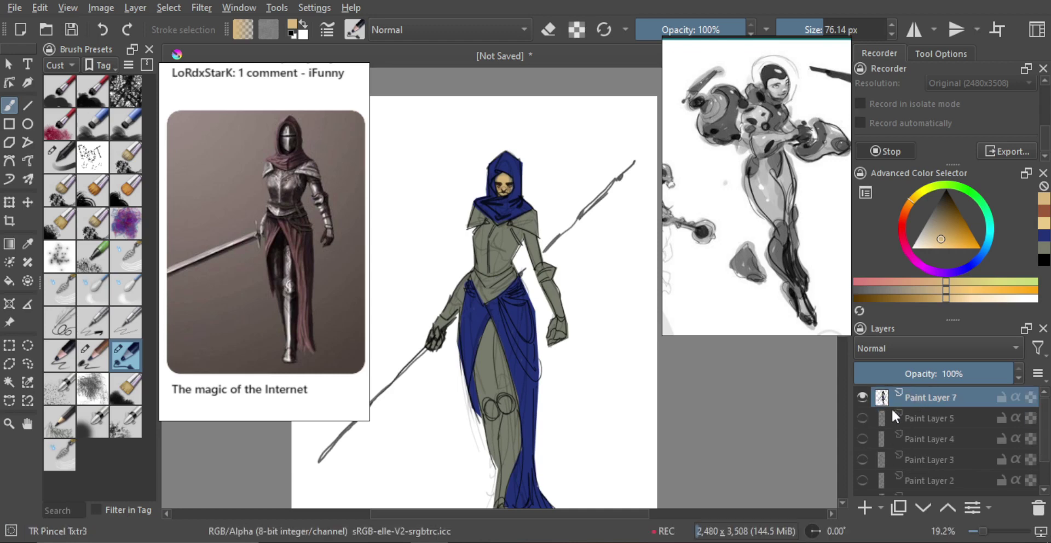
{"action": "left_click", "coordinate": [863, 501]}
{"action": "scroll", "coordinate": [468, 195], "scroll_direction": "up", "scroll_amount": 2}
- Sample the armour's grey-green from the torso and switch the paint colour to a light grey
{"action": "left_click", "coordinate": [513, 241], "text": "alt"}
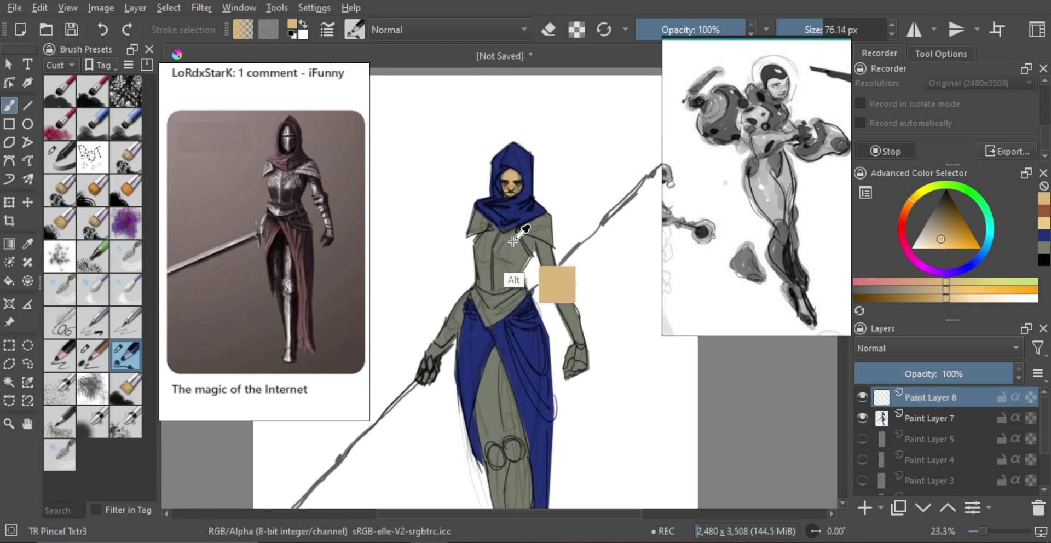
{"action": "left_click", "coordinate": [1001, 299]}
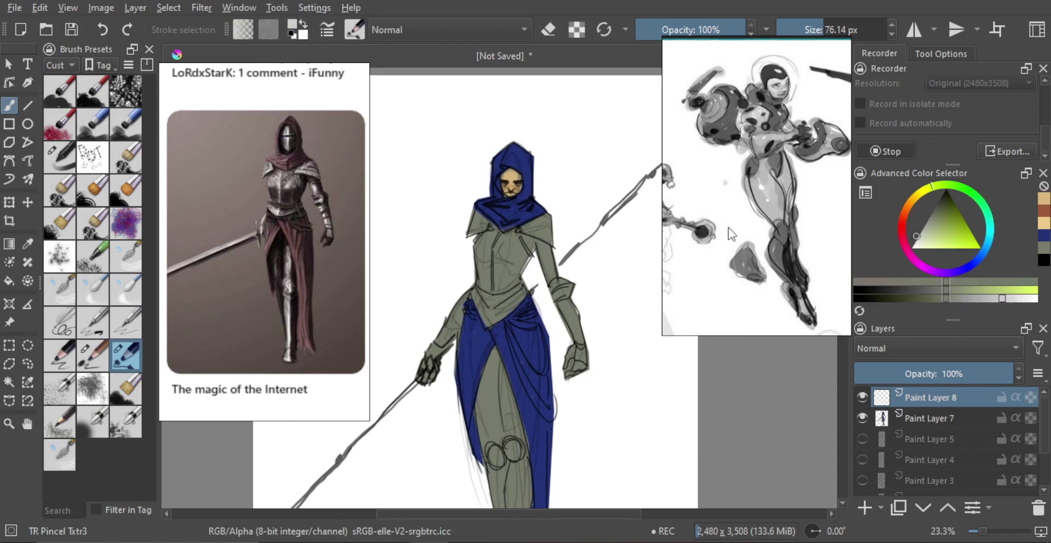
{"action": "left_click", "coordinate": [923, 189]}
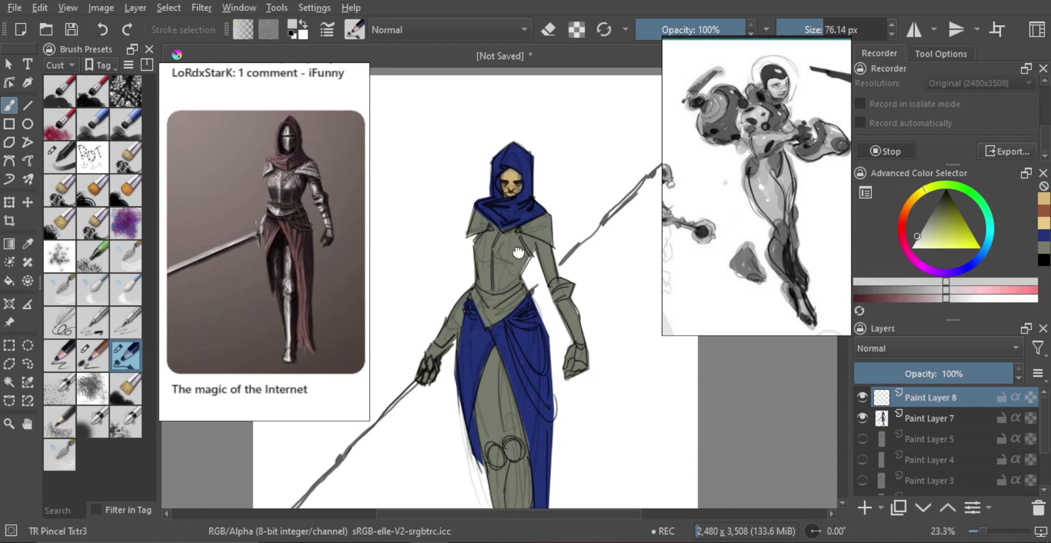
- Try a light grey highlight on the chest at about 117 px and undo it together with the layer merge
{"action": "left_click_drag", "start_coordinate": [544, 212], "coordinate": [538, 226]}
{"action": "left_click_drag", "start_coordinate": [483, 298], "coordinate": [504, 298]}
{"action": "left_click_drag", "start_coordinate": [486, 259], "coordinate": [507, 258]}
{"action": "key", "text": "ctrl+z"}
{"action": "key", "text": "ctrl+z"}
{"action": "key", "text": "ctrl+z"}
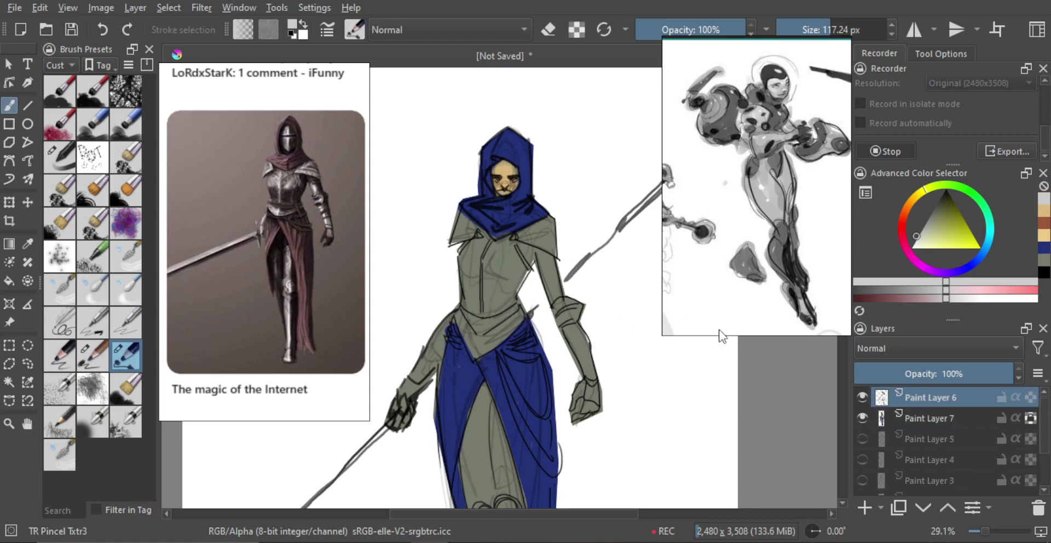
- Add a paint layer directly above Paint Layer 7 and try a soft light grey chest highlight, erasing its edges at about 164 px
{"action": "left_click", "coordinate": [925, 418]}
{"action": "left_click", "coordinate": [864, 506]}
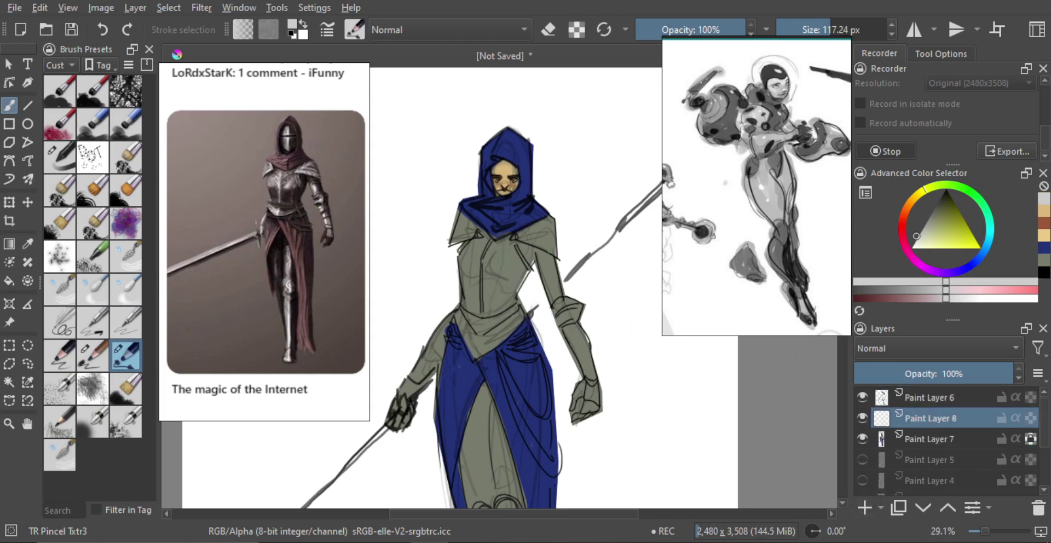
{"action": "mouse_move", "coordinate": [493, 255]}
{"action": "left_mouse_down"}
{"action": "mouse_move", "coordinate": [502, 255]}
{"action": "mouse_move", "coordinate": [489, 256]}
{"action": "left_mouse_up"}
{"action": "mouse_move", "coordinate": [474, 254]}
{"action": "left_mouse_down"}
{"action": "mouse_move", "coordinate": [503, 256]}
{"action": "mouse_move", "coordinate": [449, 255]}
{"action": "mouse_move", "coordinate": [469, 245]}
{"action": "mouse_move", "coordinate": [481, 274]}
{"action": "left_mouse_up"}
{"action": "key", "text": "ctrl+z"}
{"action": "key", "text": "e"}
{"action": "key", "text": "ctrl+z"}
{"action": "key", "text": "ctrl+z"}
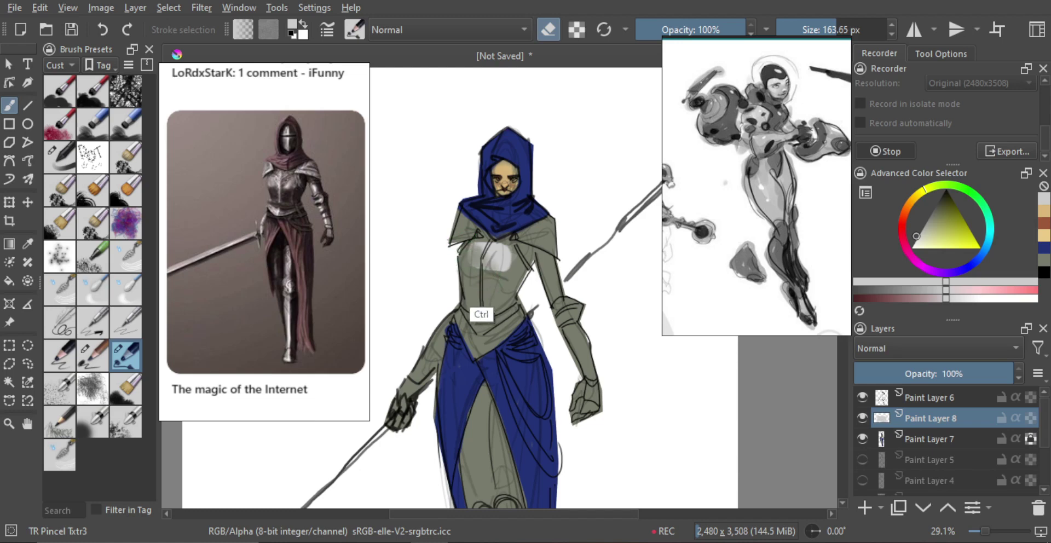
{"action": "key", "text": "ctrl+z"}
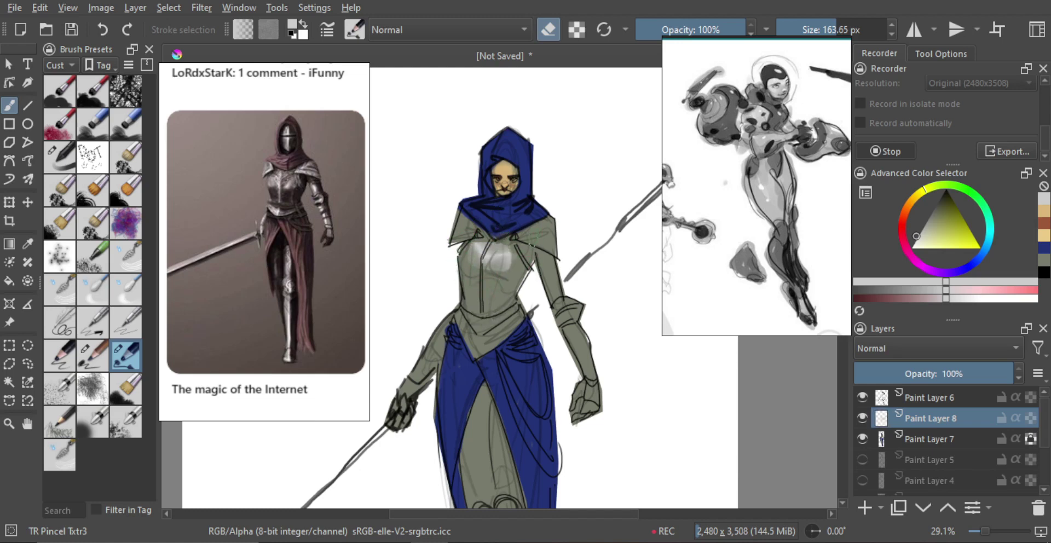
{"action": "scroll", "coordinate": [539, 238], "scroll_direction": "down", "scroll_amount": 4}
{"action": "scroll", "coordinate": [523, 249], "scroll_direction": "up", "scroll_amount": 2}
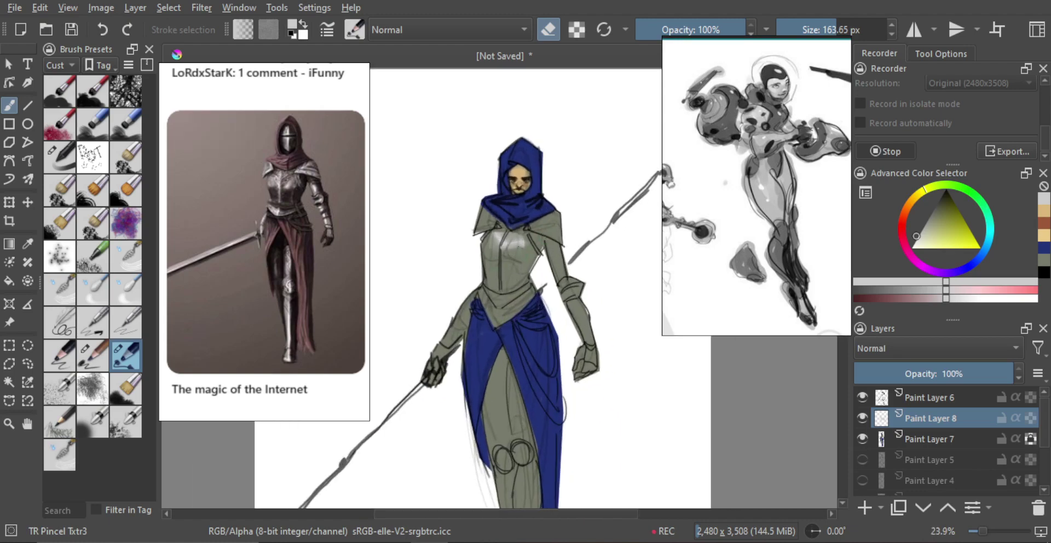
{"action": "scroll", "coordinate": [511, 241], "scroll_direction": "up", "scroll_amount": 2}
{"action": "key", "text": "e"}
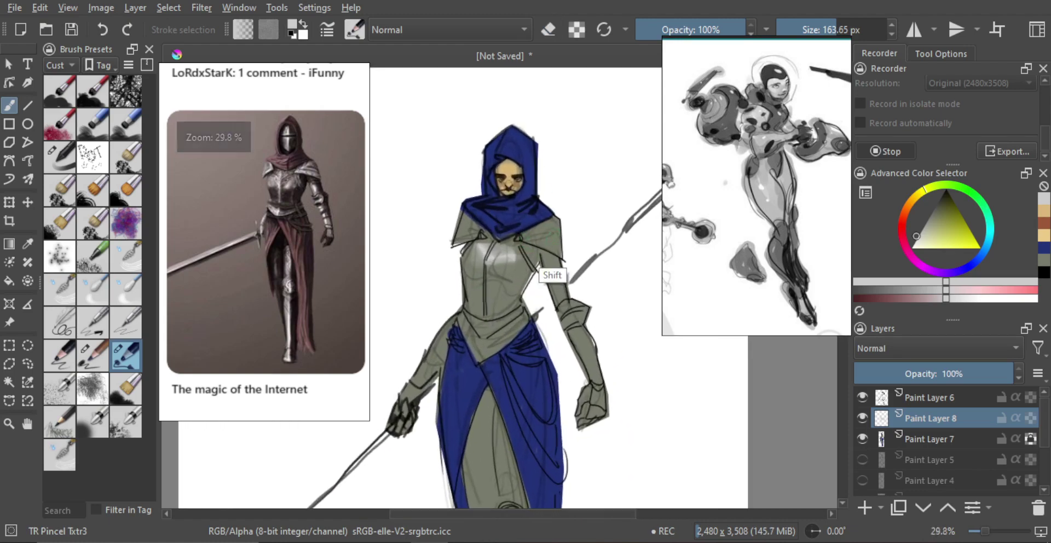
- Switch to the TR Brush Skin preset and try a light grey dab on the chest at about 87 px
{"action": "left_click_drag", "start_coordinate": [554, 235], "coordinate": [549, 235]}
{"action": "left_click", "coordinate": [60, 157]}
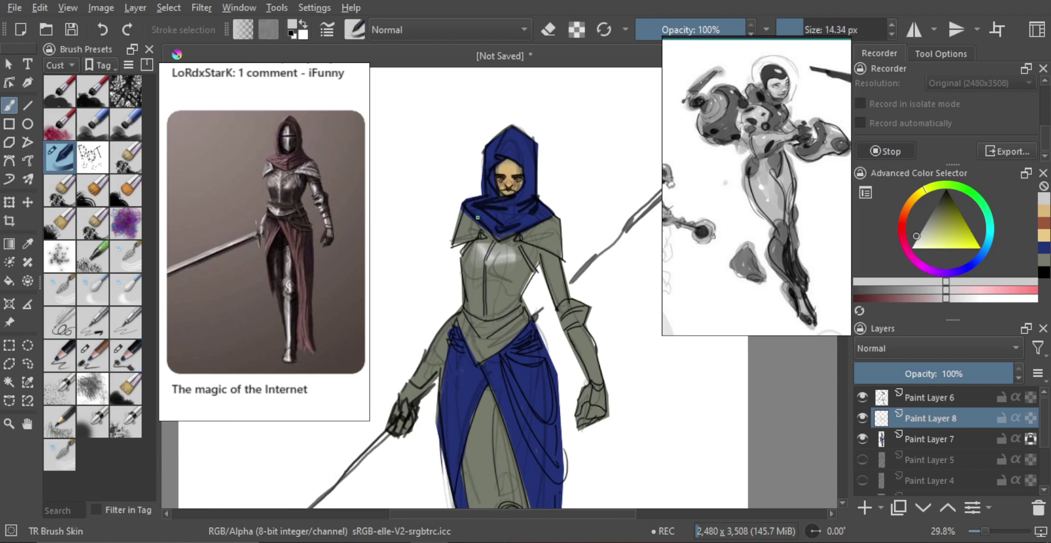
{"action": "left_click_drag", "start_coordinate": [505, 257], "coordinate": [494, 260]}
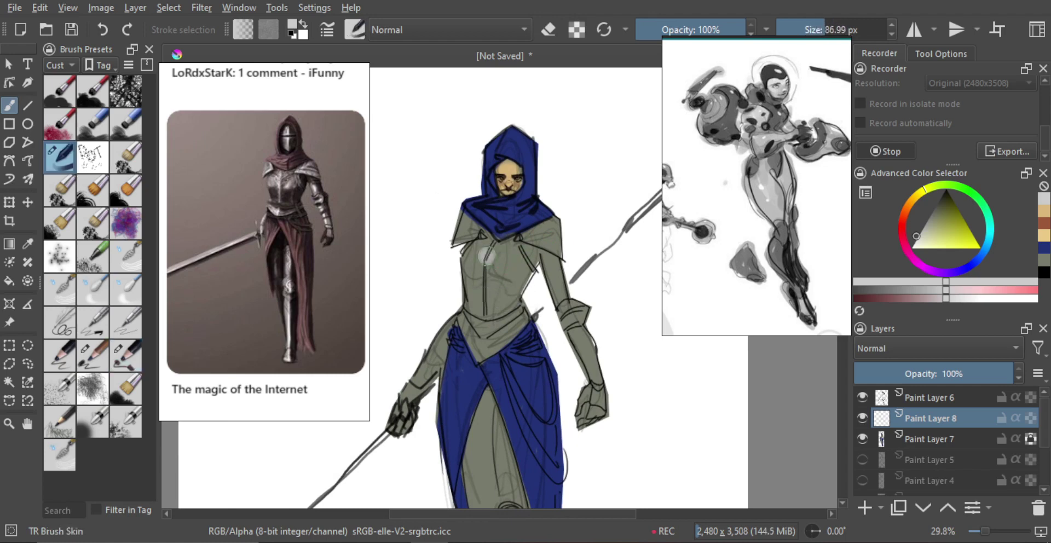
- Sample white and paint a round highlight on the chest armour, fading its edges with the eraser at about 144 px
{"action": "left_click", "coordinate": [586, 233], "text": "ctrl"}
{"action": "mouse_move", "coordinate": [475, 252]}
{"action": "left_mouse_down"}
{"action": "mouse_move", "coordinate": [510, 262]}
{"action": "mouse_move", "coordinate": [499, 220]}
{"action": "left_mouse_up"}
{"action": "key", "text": "ctrl+z"}
{"action": "key", "text": "ctrl+z"}
{"action": "key", "text": "e"}
{"action": "key", "text": "m"}
{"action": "key", "text": "m"}
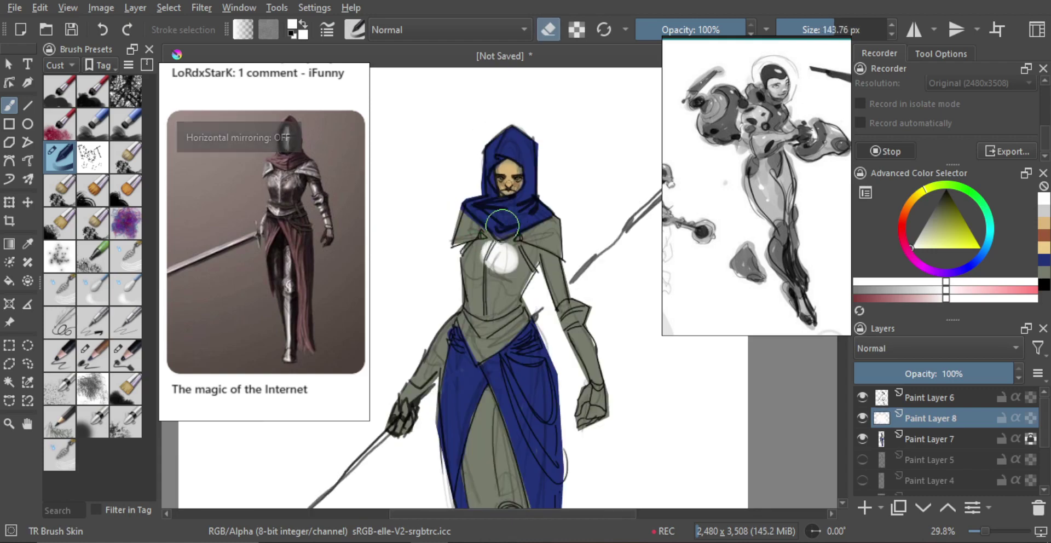
{"action": "mouse_move", "coordinate": [465, 264]}
{"action": "left_mouse_down"}
{"action": "mouse_move", "coordinate": [475, 241]}
{"action": "mouse_move", "coordinate": [477, 273]}
{"action": "mouse_move", "coordinate": [504, 286]}
{"action": "left_mouse_up"}
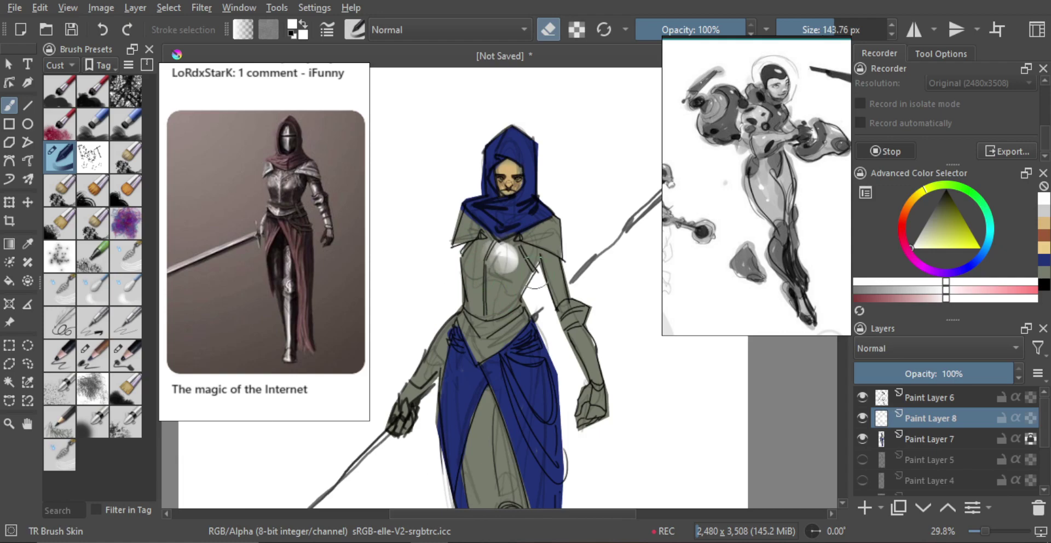
{"action": "scroll", "coordinate": [567, 237], "scroll_direction": "down", "scroll_amount": 3}
{"action": "scroll", "coordinate": [567, 238], "scroll_direction": "up", "scroll_amount": 3}
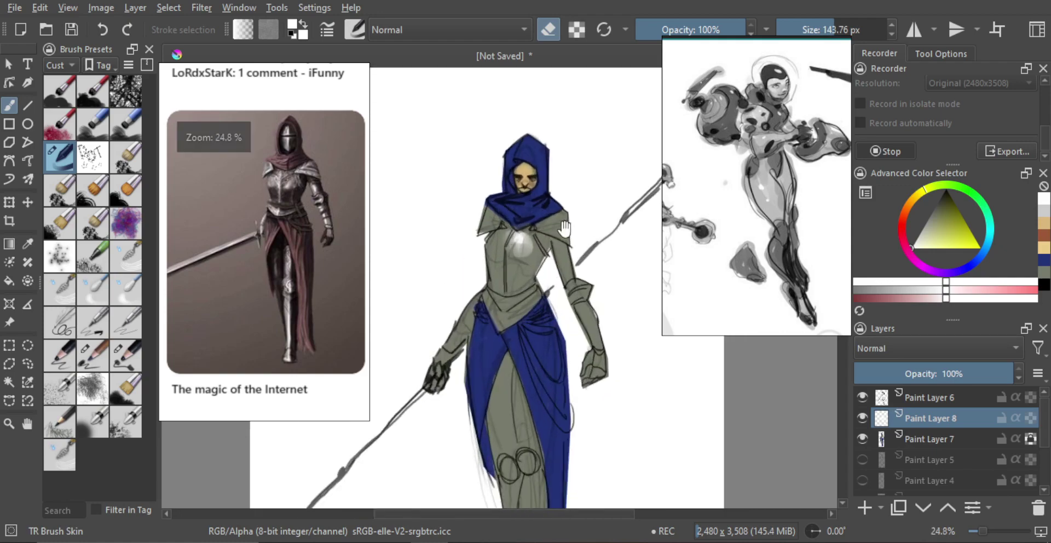
- Paint a white highlight on the shoulder plate nearest the spear's upper end and erase its edges at about 144 px
{"action": "key", "text": "e"}
{"action": "left_click_drag", "start_coordinate": [536, 242], "coordinate": [547, 272]}
{"action": "key", "text": "e"}
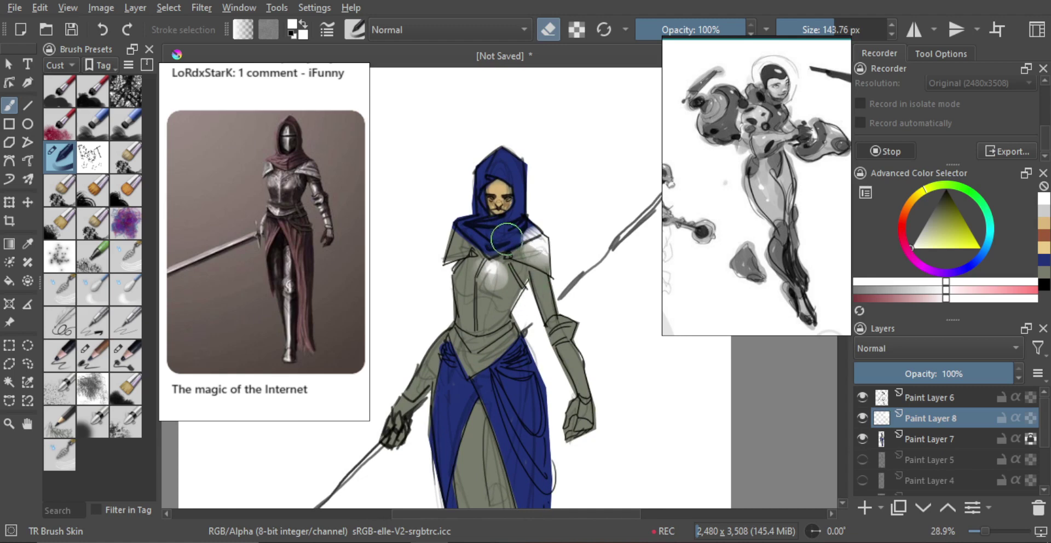
{"action": "mouse_move", "coordinate": [505, 236]}
{"action": "left_mouse_down"}
{"action": "mouse_move", "coordinate": [546, 220]}
{"action": "mouse_move", "coordinate": [547, 282]}
{"action": "left_mouse_up"}
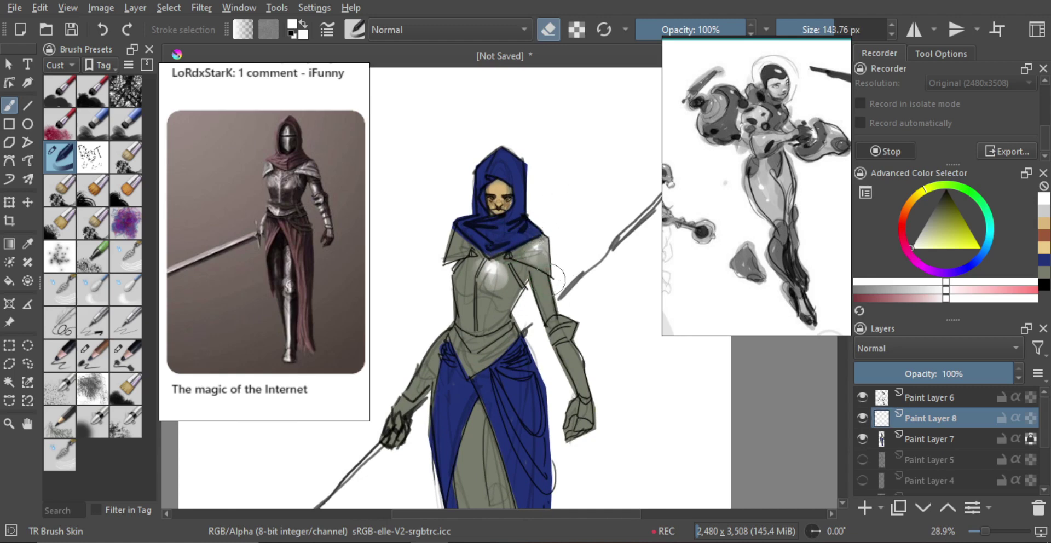
{"action": "mouse_move", "coordinate": [556, 246]}
{"action": "left_mouse_down"}
{"action": "mouse_move", "coordinate": [553, 287]}
{"action": "mouse_move", "coordinate": [548, 278]}
{"action": "left_mouse_up"}
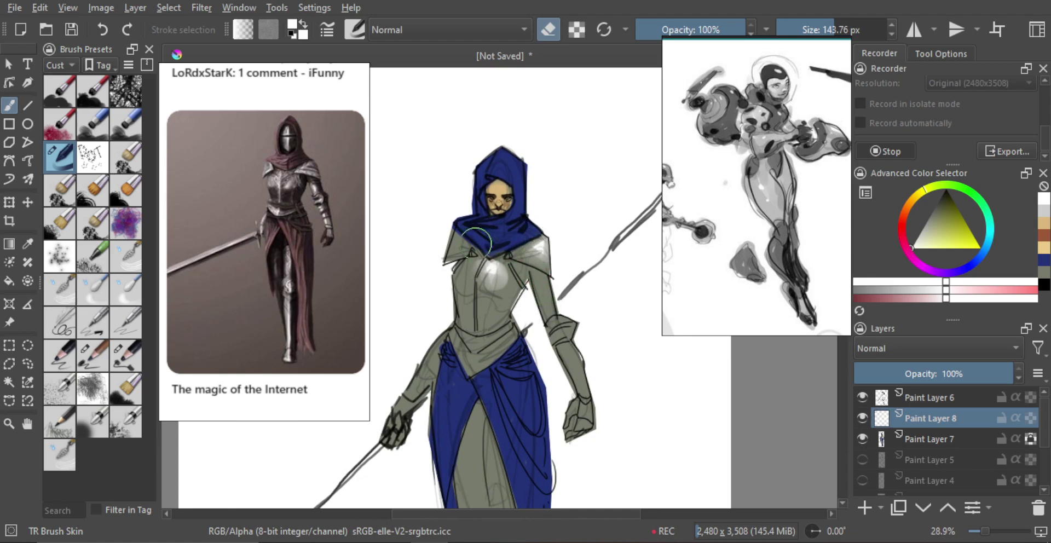
- Paint a white highlight on the opposite shoulder plate and soften it with the eraser at about 112 px
{"action": "key", "text": "e"}
{"action": "mouse_move", "coordinate": [477, 241]}
{"action": "left_mouse_down"}
{"action": "mouse_move", "coordinate": [458, 252]}
{"action": "mouse_move", "coordinate": [482, 236]}
{"action": "left_mouse_up"}
{"action": "key", "text": "e"}
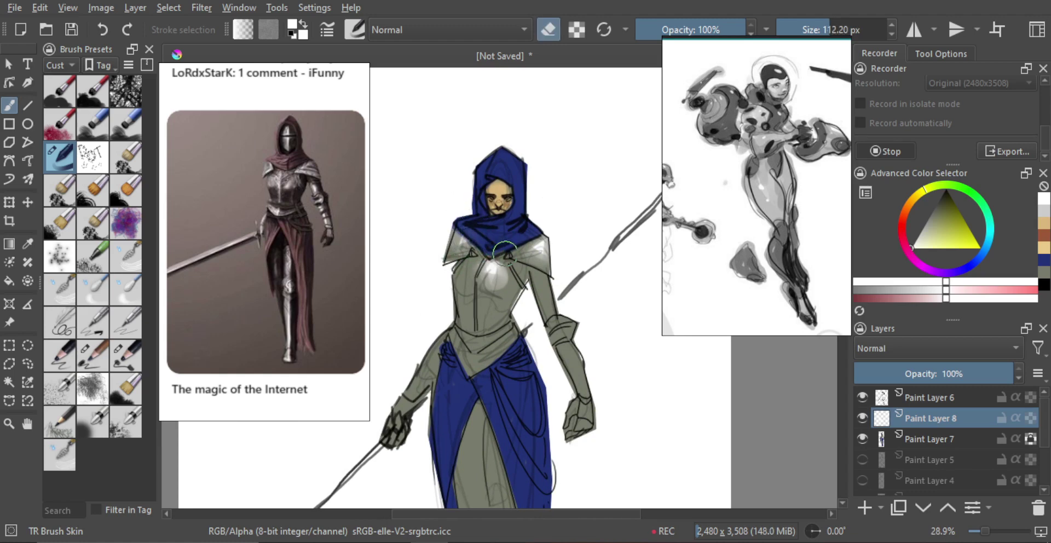
{"action": "scroll", "coordinate": [499, 274], "scroll_direction": "down", "scroll_amount": 2}
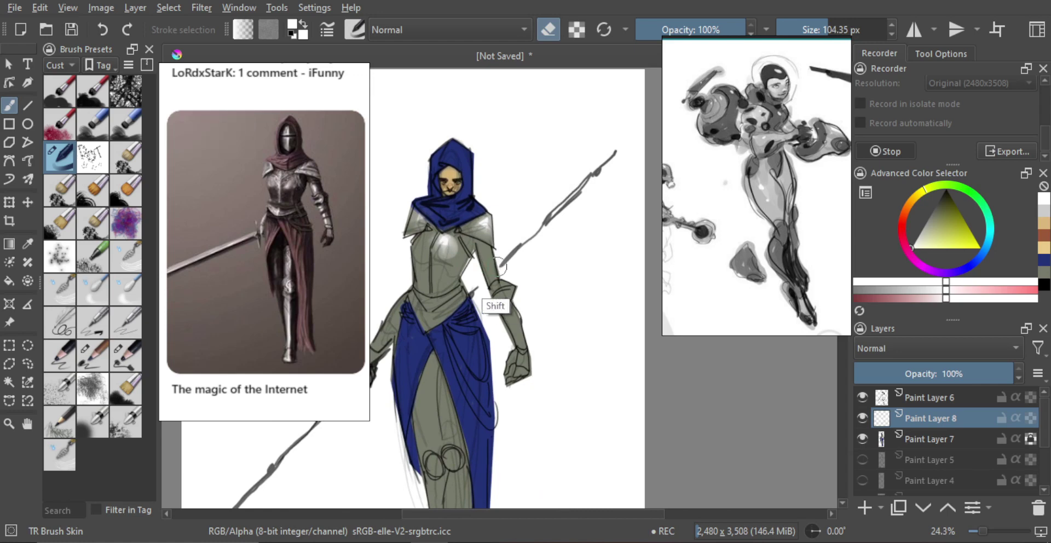
- Paint a narrow white highlight along the upper arm of the free hand and trim it with the eraser at about 47 px
{"action": "left_click_drag", "start_coordinate": [495, 267], "coordinate": [474, 266]}
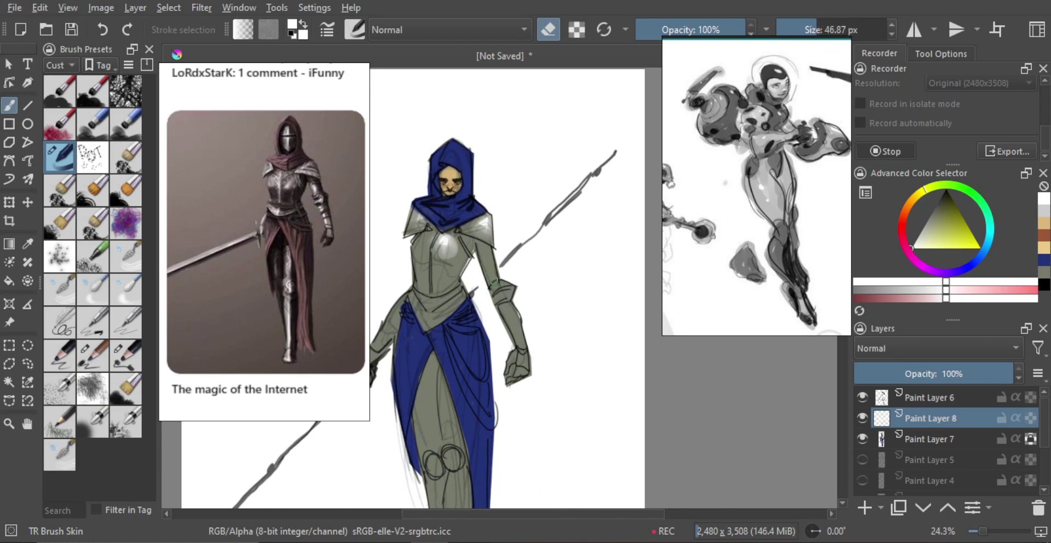
{"action": "key", "text": "e"}
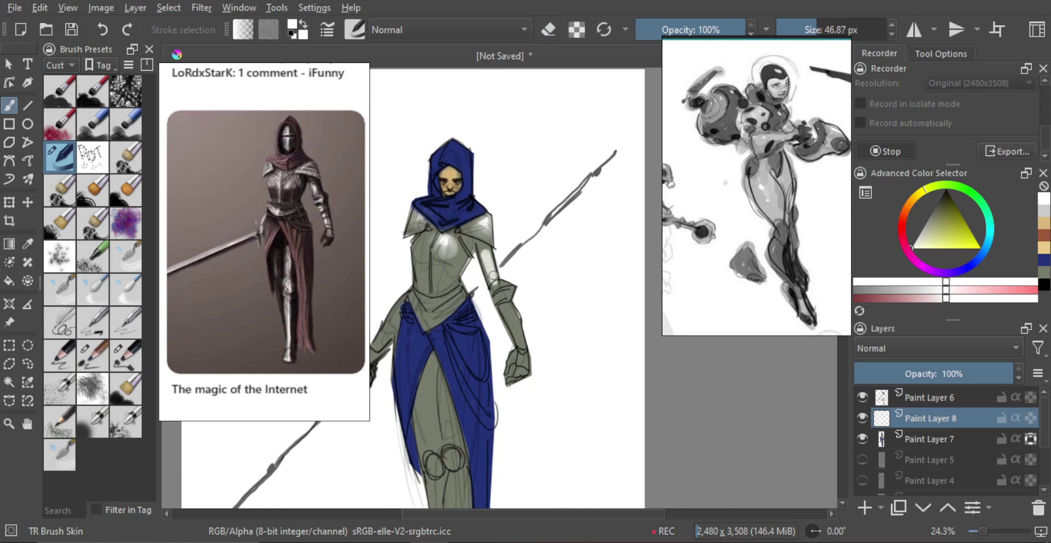
{"action": "key", "text": "e"}
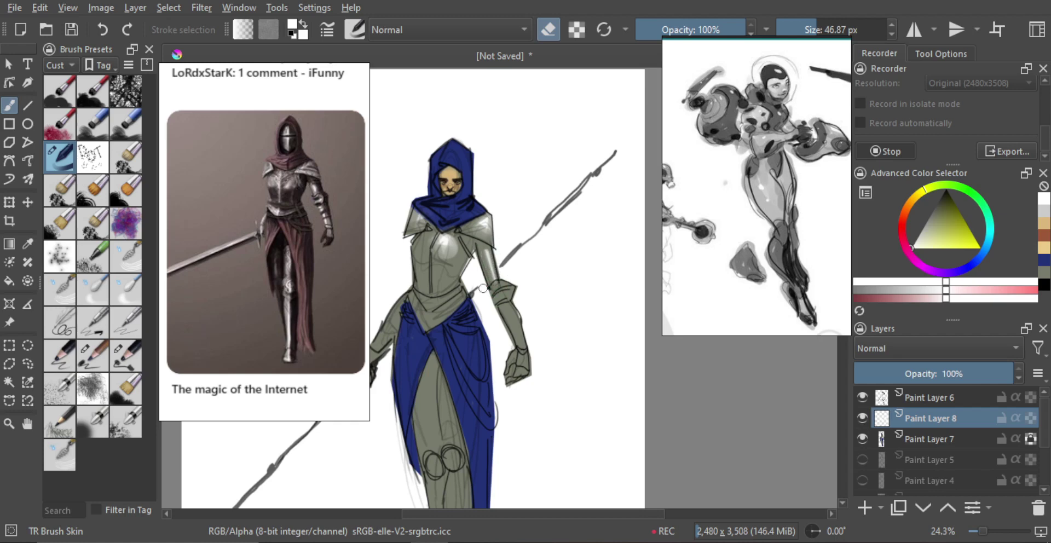
{"action": "left_click_drag", "start_coordinate": [526, 274], "coordinate": [519, 380]}
{"action": "left_click_drag", "start_coordinate": [539, 367], "coordinate": [504, 249]}
- Add thin white highlights to the elbow guard and forearm of the free arm, trim them, and check the figure mirrored horizontally
{"action": "key", "text": "e"}
{"action": "key", "text": "bracketleft"}
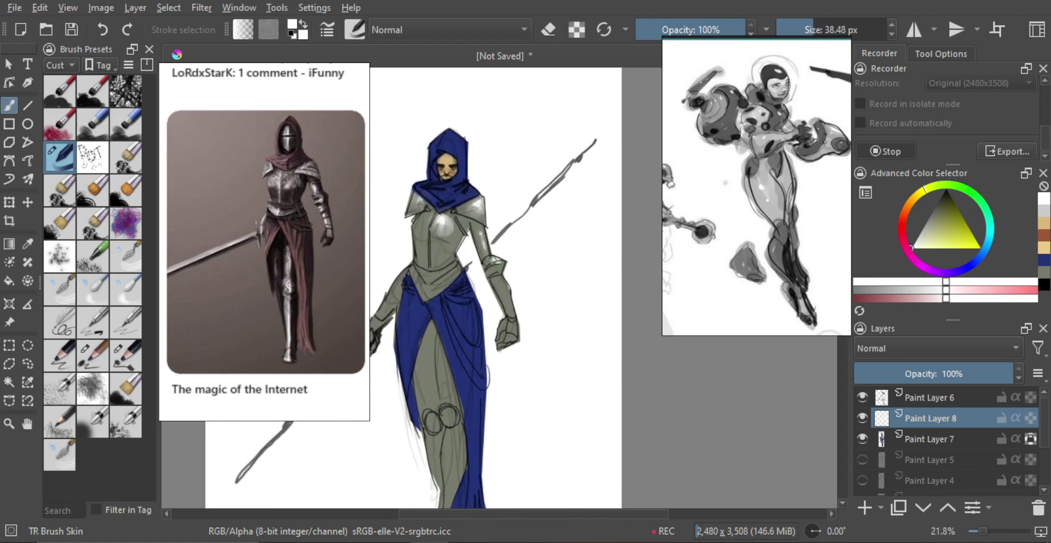
{"action": "key", "text": "e"}
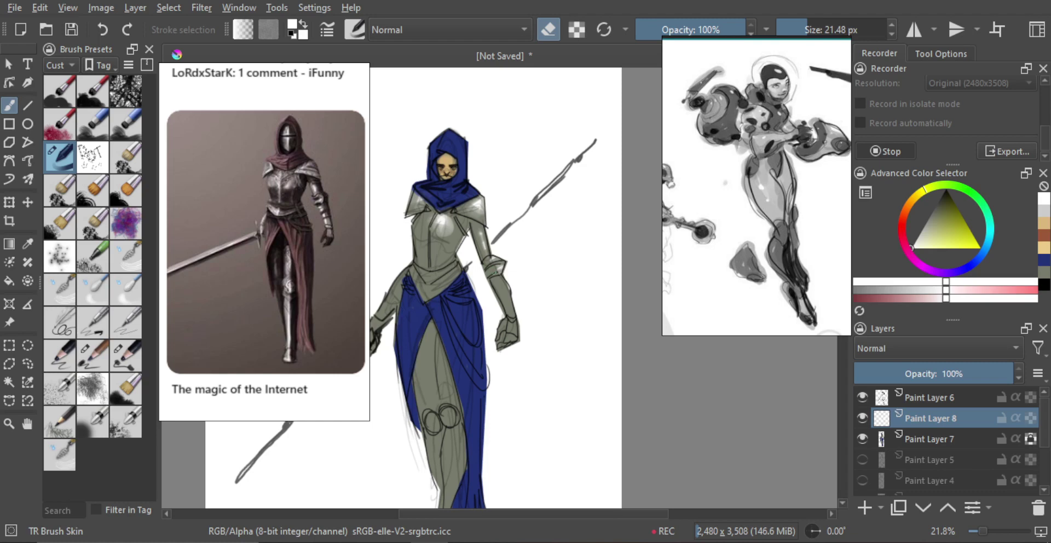
{"action": "key", "text": "e"}
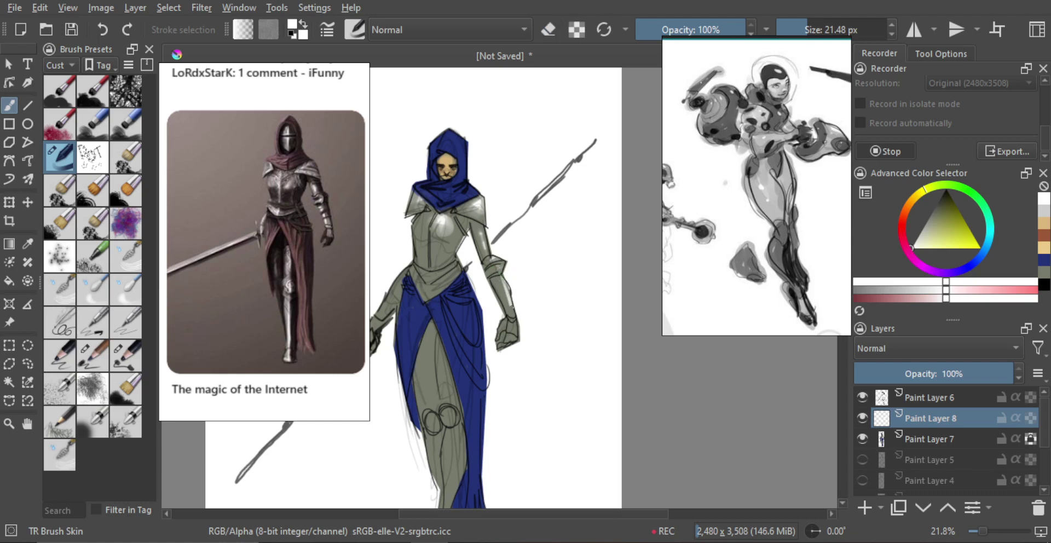
{"action": "key", "text": "e"}
{"action": "key", "text": "bracketright"}
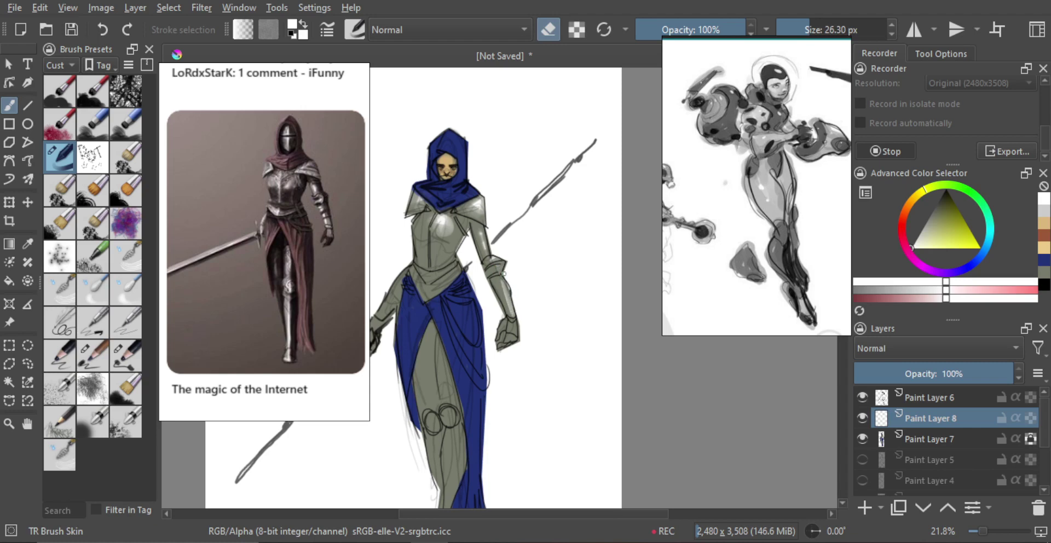
{"action": "key", "text": "minus"}
{"action": "key", "text": "m"}
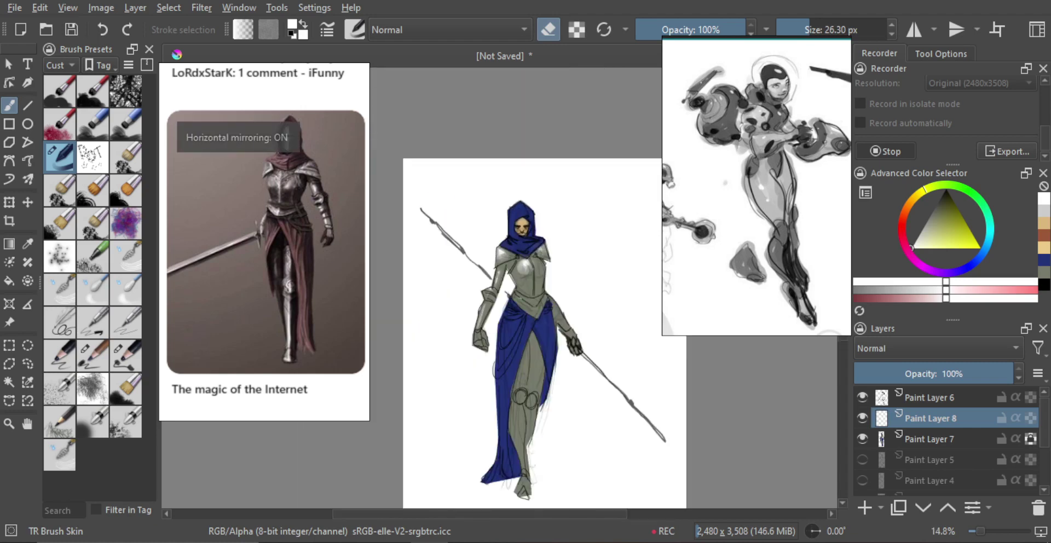
{"action": "key", "text": "m"}
{"action": "left_click_drag", "start_coordinate": [452, 305], "coordinate": [490, 290]}
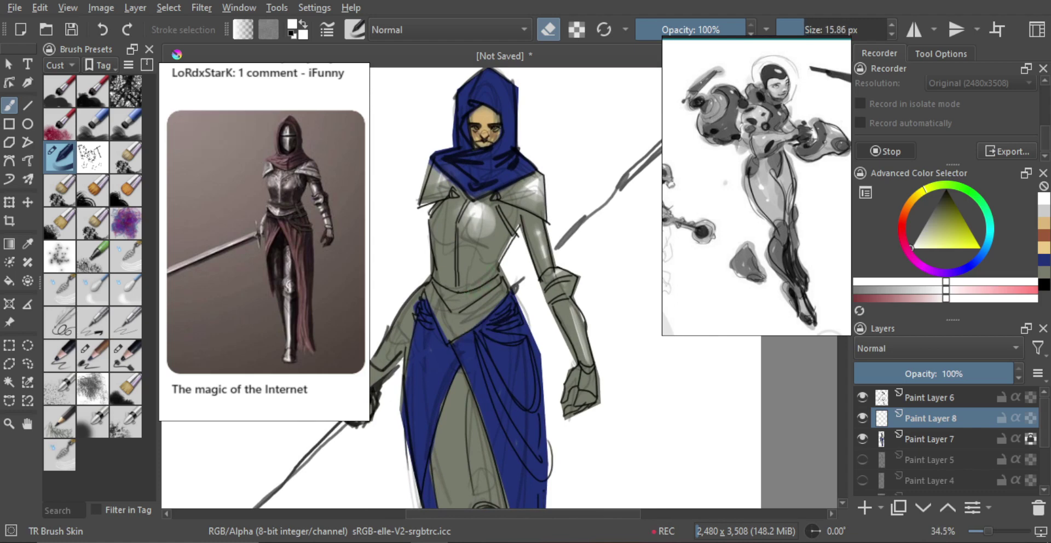
- Add white highlights to the waist armour, trim them with the eraser at about 64 px, and check the figure mirrored
{"action": "key", "text": "e"}
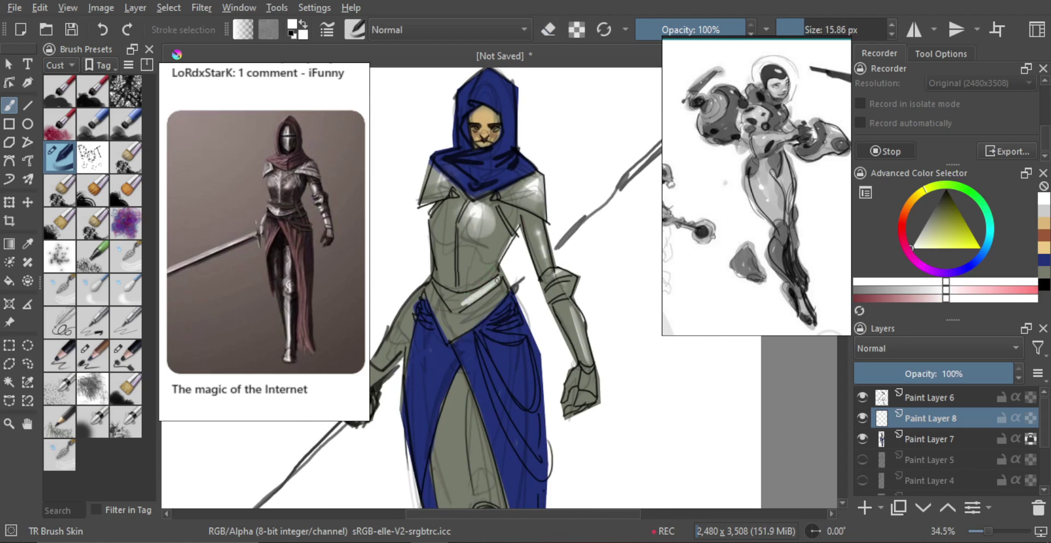
{"action": "key", "text": "e"}
{"action": "mouse_move", "coordinate": [486, 311]}
{"action": "left_mouse_down"}
{"action": "mouse_move", "coordinate": [506, 310]}
{"action": "mouse_move", "coordinate": [475, 329]}
{"action": "mouse_move", "coordinate": [482, 342]}
{"action": "left_mouse_up"}
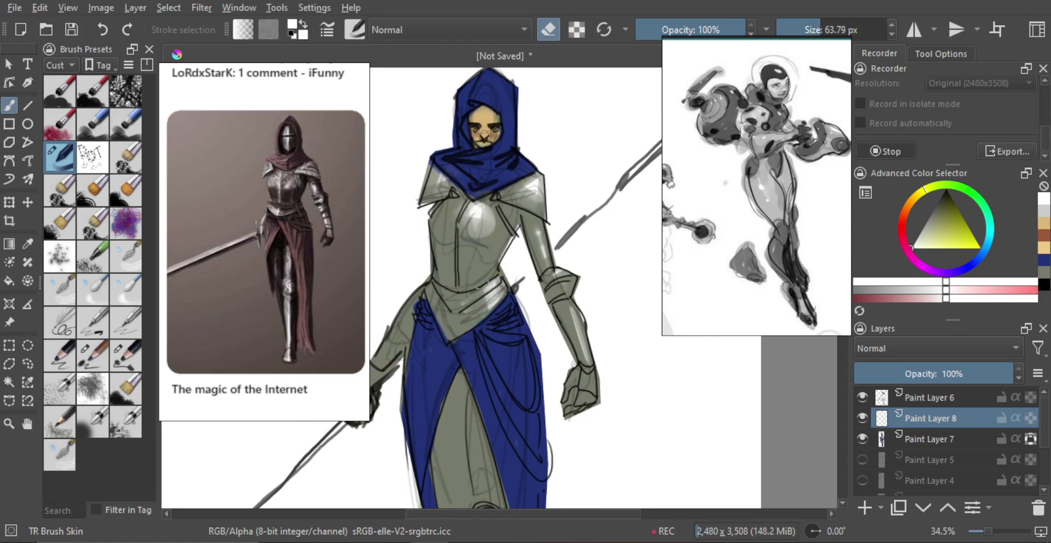
{"action": "mouse_move", "coordinate": [500, 313]}
{"action": "left_mouse_down"}
{"action": "mouse_move", "coordinate": [481, 308]}
{"action": "mouse_move", "coordinate": [485, 297]}
{"action": "mouse_move", "coordinate": [486, 329]}
{"action": "left_mouse_up"}
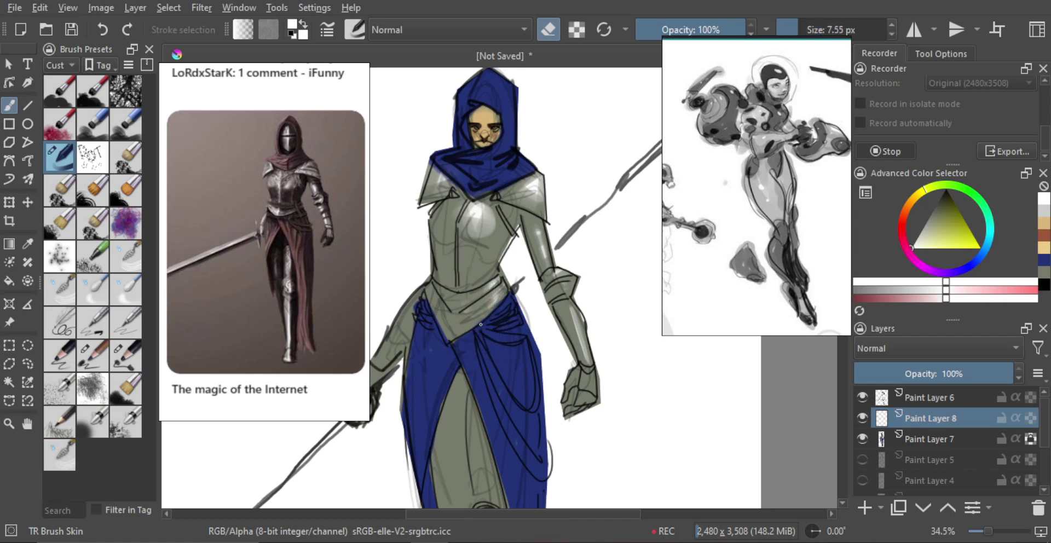
{"action": "scroll", "coordinate": [511, 313], "scroll_direction": "down", "scroll_amount": 3}
{"action": "scroll", "coordinate": [512, 315], "scroll_direction": "up", "scroll_amount": 1}
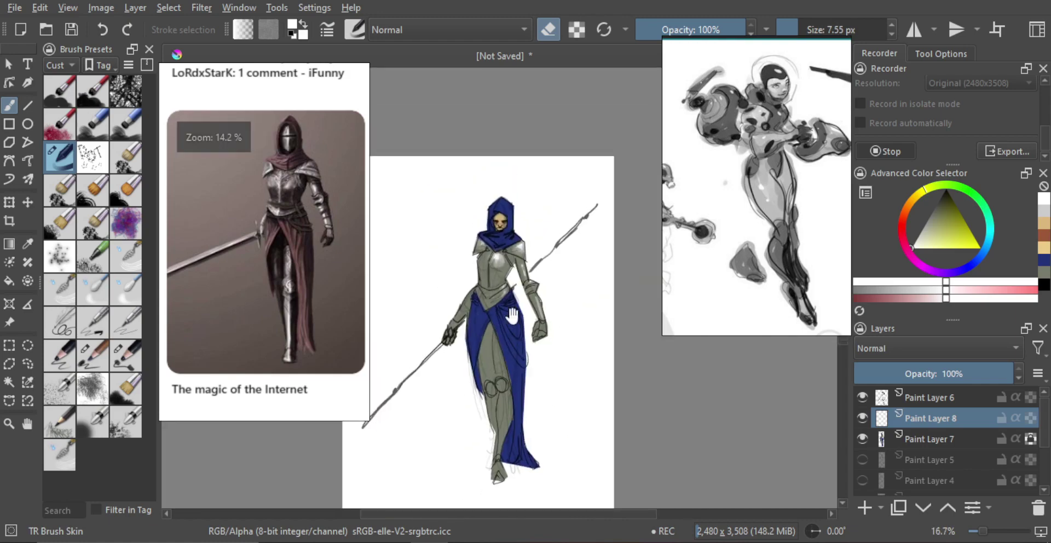
{"action": "left_click_drag", "start_coordinate": [512, 315], "coordinate": [516, 252]}
{"action": "left_click_drag", "start_coordinate": [509, 285], "coordinate": [507, 332]}
{"action": "key", "text": "m"}
{"action": "key", "text": "m"}
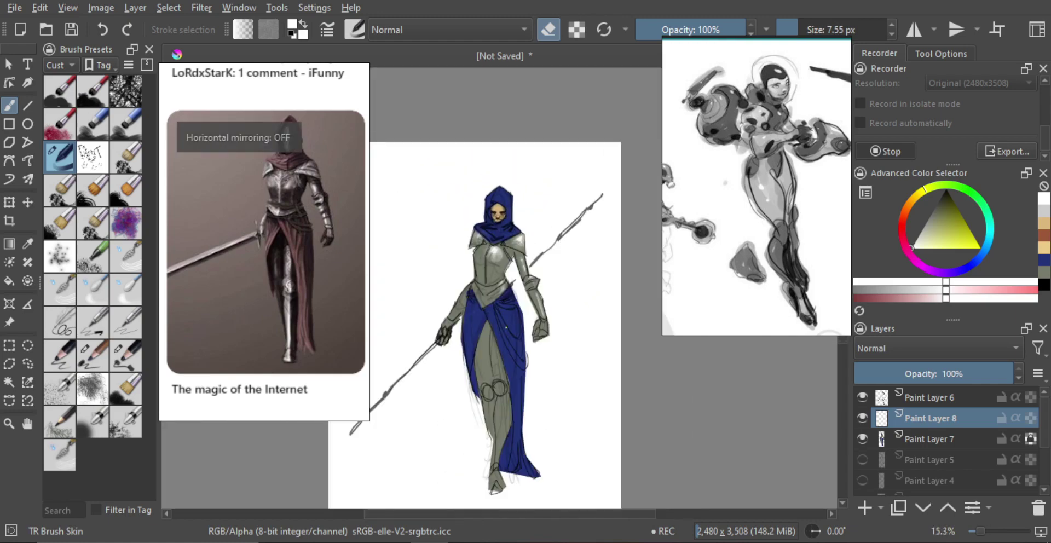
{"action": "scroll", "coordinate": [511, 348], "scroll_direction": "up", "scroll_amount": 2}
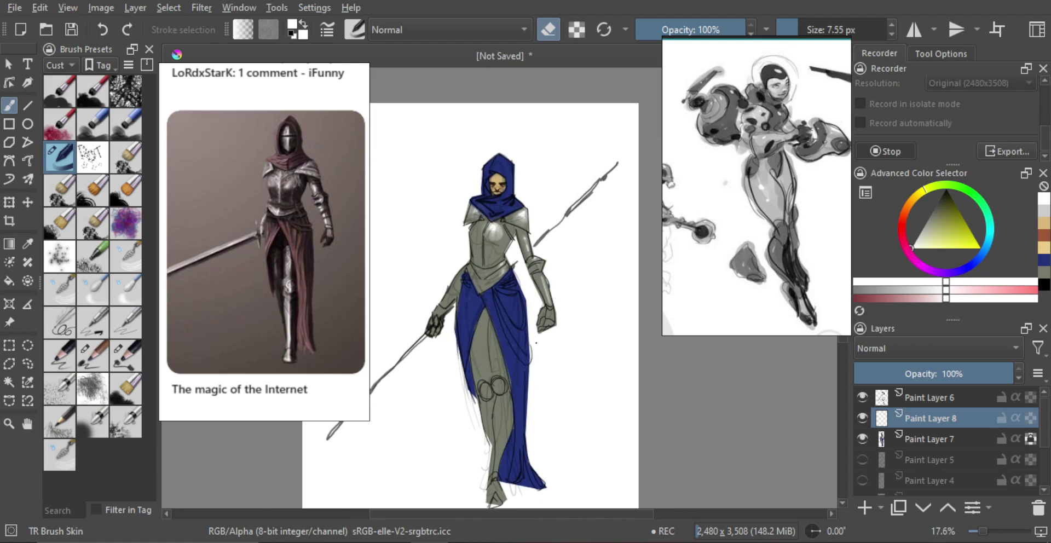
- Merge Paint Layer 6 and Paint Layer 8 down into Paint Layer 7
{"action": "left_click", "coordinate": [939, 399]}
{"action": "key", "text": "ctrl+e"}
{"action": "key", "text": "ctrl+e"}
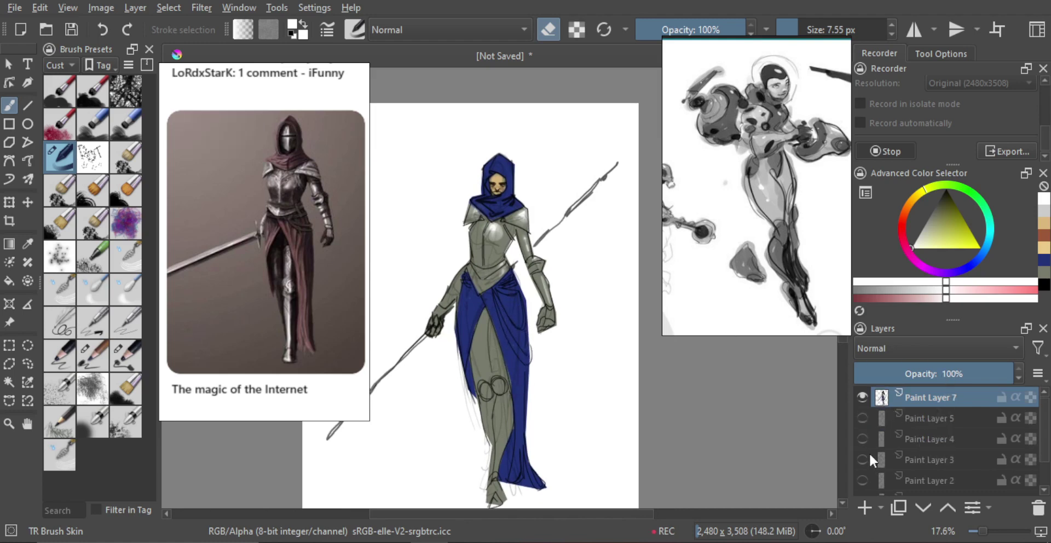
- Choose a dark orange-brown based on the skirt colour and paint a thin belt around the waist
{"action": "left_click", "coordinate": [506, 306], "text": "ctrl"}
{"action": "key", "text": "e"}
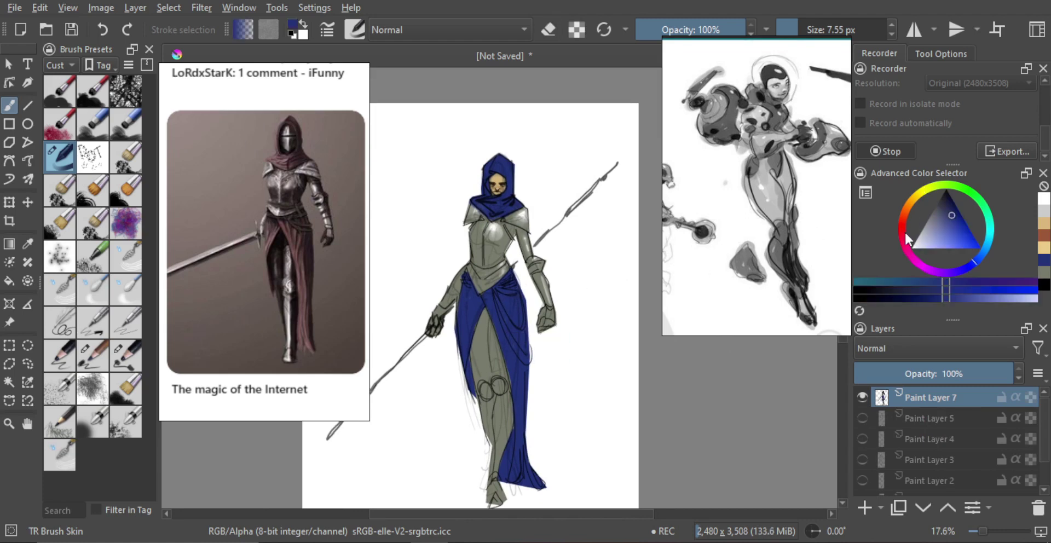
{"action": "left_click", "coordinate": [906, 209]}
{"action": "scroll", "coordinate": [462, 270], "scroll_direction": "up", "scroll_amount": 2}
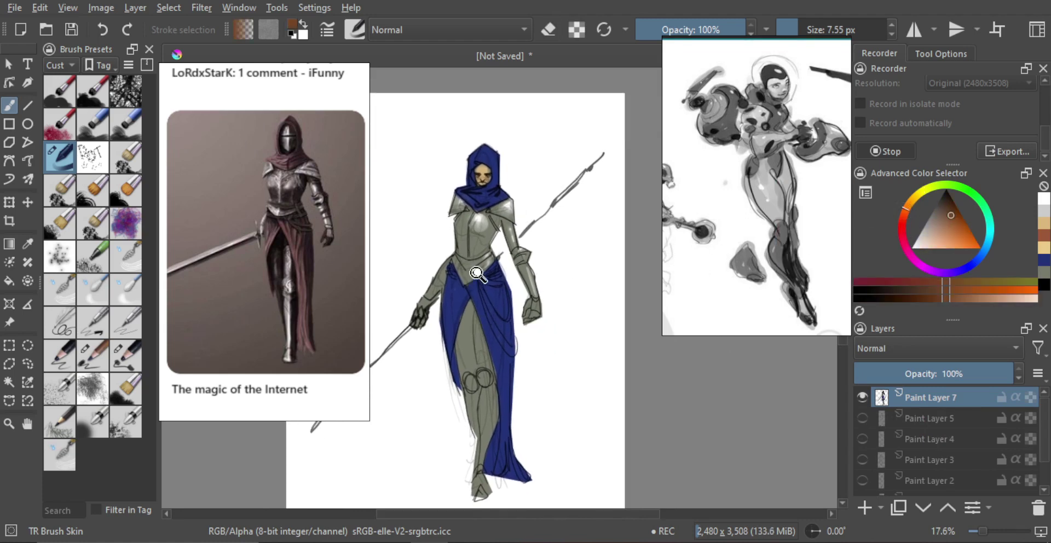
{"action": "key", "text": "bracketright"}
{"action": "left_click_drag", "start_coordinate": [462, 270], "coordinate": [480, 253]}
{"action": "key", "text": "ctrl+z"}
{"action": "key", "text": "bracketright"}
{"action": "key", "text": "ctrl+z"}
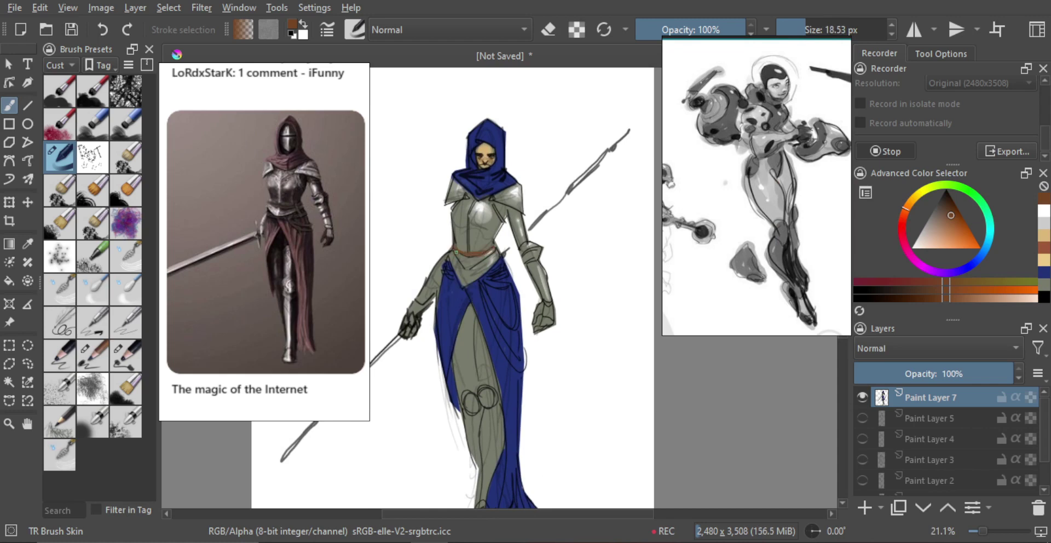
{"action": "key", "text": "bracketleft"}
{"action": "left_click_drag", "start_coordinate": [453, 251], "coordinate": [490, 252]}
- Paint brown cords looping from the free-arm hip down over the skirt at about 12 px and check them mirrored
{"action": "key", "text": "minus"}
{"action": "key", "text": "bracketright"}
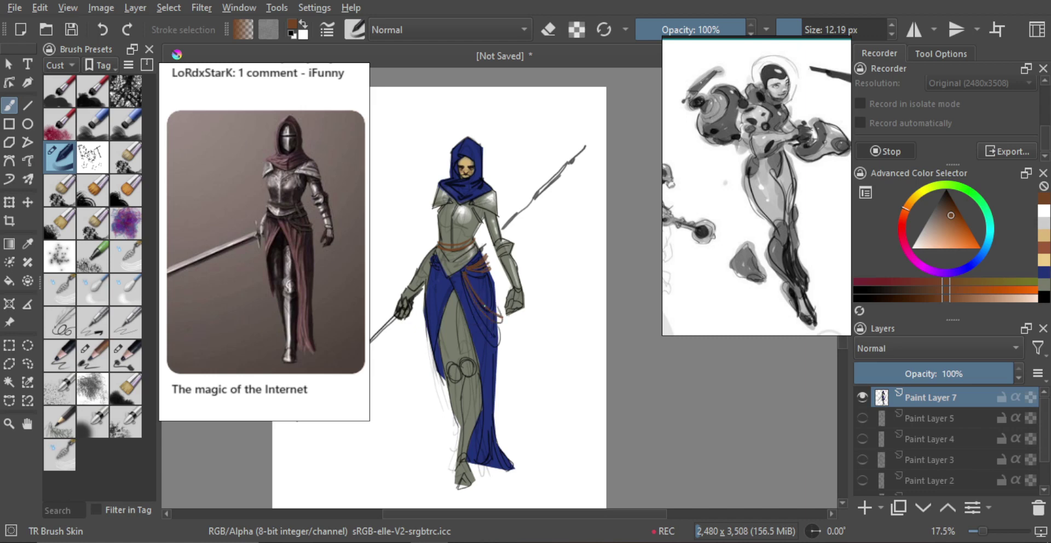
{"action": "left_click_drag", "start_coordinate": [480, 332], "coordinate": [501, 356]}
{"action": "key", "text": "ctrl+z"}
{"action": "mouse_move", "coordinate": [461, 263]}
{"action": "left_mouse_down"}
{"action": "mouse_move", "coordinate": [501, 367]}
{"action": "mouse_move", "coordinate": [502, 358]}
{"action": "left_mouse_up"}
{"action": "key", "text": "ctrl+z"}
{"action": "mouse_move", "coordinate": [486, 301]}
{"action": "left_mouse_down"}
{"action": "mouse_move", "coordinate": [486, 318]}
{"action": "mouse_move", "coordinate": [483, 277]}
{"action": "left_mouse_up"}
{"action": "key", "text": "m"}
{"action": "key", "text": "m"}
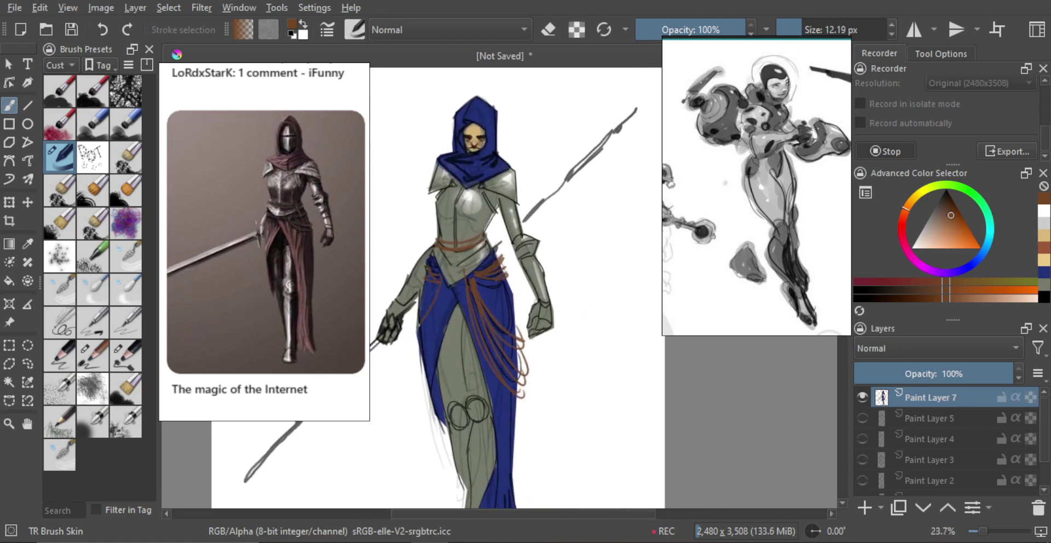
- Paint matching brown cords hanging over the skirt from the hip on the spear-hand side
{"action": "left_click_drag", "start_coordinate": [429, 284], "coordinate": [414, 352]}
{"action": "key", "text": "ctrl+z"}
{"action": "key", "text": "ctrl+z"}
{"action": "left_click_drag", "start_coordinate": [432, 300], "coordinate": [418, 376]}
{"action": "left_click_drag", "start_coordinate": [438, 338], "coordinate": [475, 366]}
{"action": "mouse_move", "coordinate": [456, 318]}
{"action": "left_mouse_down"}
{"action": "mouse_move", "coordinate": [475, 285]}
{"action": "mouse_move", "coordinate": [498, 318]}
{"action": "left_mouse_up"}
{"action": "left_click_drag", "start_coordinate": [498, 318], "coordinate": [475, 272]}
- Try bright yellow accents on the shoulder clasps and breastplate, reducing the brush to about 9 px
{"action": "left_click", "coordinate": [924, 190]}
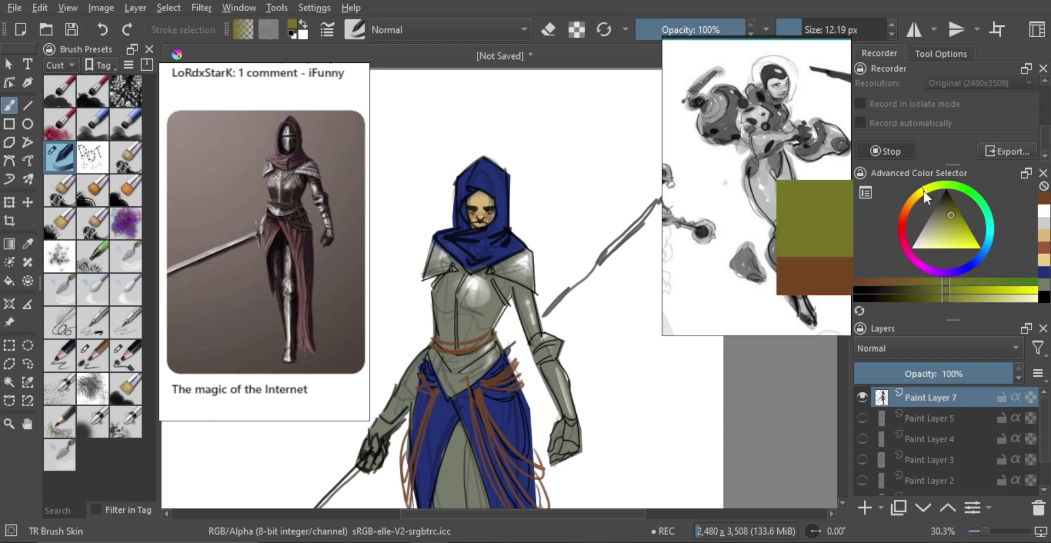
{"action": "left_click", "coordinate": [961, 243]}
{"action": "mouse_move", "coordinate": [924, 198]}
{"action": "left_mouse_down"}
{"action": "mouse_move", "coordinate": [907, 203]}
{"action": "mouse_move", "coordinate": [915, 192]}
{"action": "left_mouse_up"}
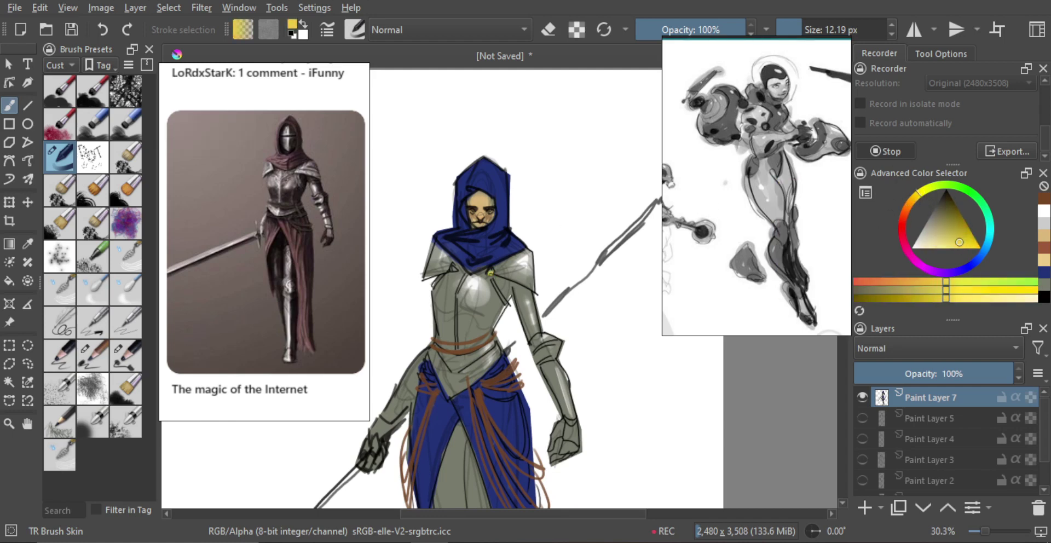
{"action": "left_click_drag", "start_coordinate": [491, 273], "coordinate": [472, 281]}
{"action": "key", "text": "ctrl+z"}
{"action": "key", "text": "ctrl+z"}
{"action": "key", "text": "ctrl+z"}
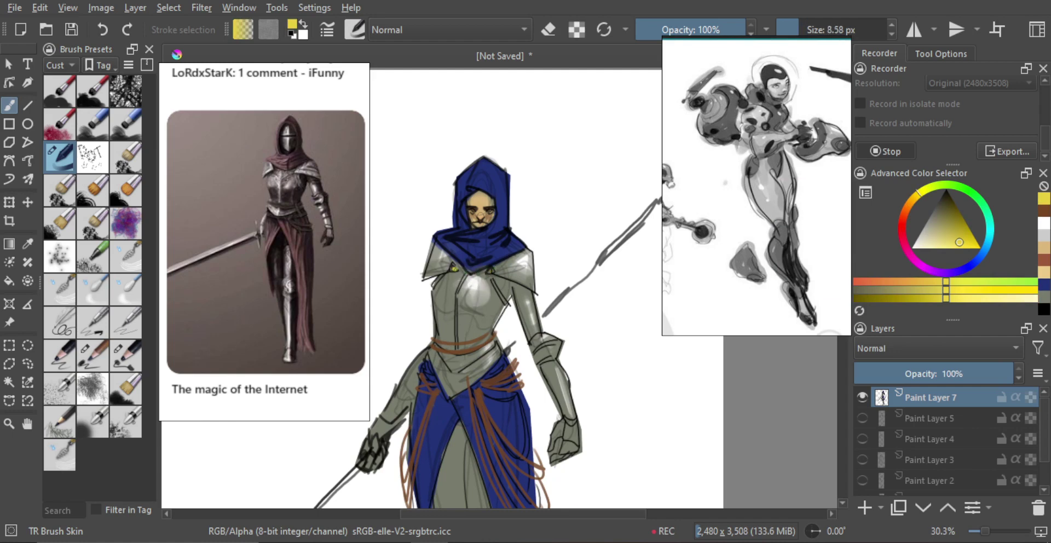
{"action": "mouse_move", "coordinate": [453, 273]}
{"action": "left_mouse_down"}
{"action": "mouse_move", "coordinate": [469, 288]}
{"action": "mouse_move", "coordinate": [488, 275]}
{"action": "mouse_move", "coordinate": [463, 288]}
{"action": "mouse_move", "coordinate": [504, 313]}
{"action": "left_mouse_up"}
{"action": "key", "text": "ctrl+z"}
{"action": "key", "text": "ctrl+z"}
{"action": "key", "text": "m"}
{"action": "key", "text": "m"}
{"action": "key", "text": "ctrl+z"}
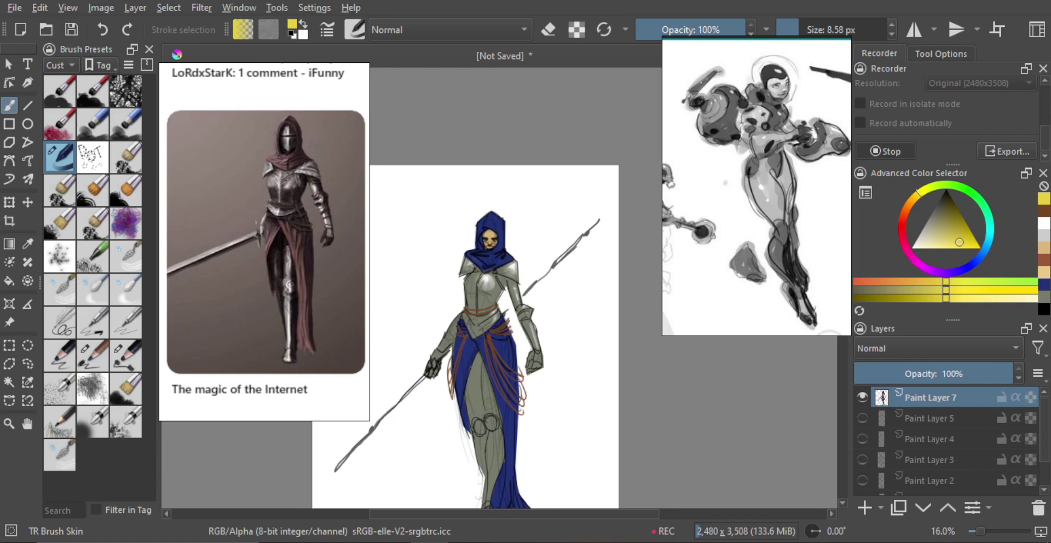
- Check the whole figure mirrored, sample the hood's blue and change it to a lighter blue
{"action": "scroll", "coordinate": [525, 285], "scroll_direction": "down", "scroll_amount": 1}
{"action": "key", "text": "m"}
{"action": "key", "text": "m"}
{"action": "left_click_drag", "start_coordinate": [523, 275], "coordinate": [547, 263], "text": "ctrl"}
{"action": "left_click_drag", "start_coordinate": [547, 274], "coordinate": [519, 229], "text": "ctrl"}
{"action": "left_click", "coordinate": [490, 229], "text": "alt"}
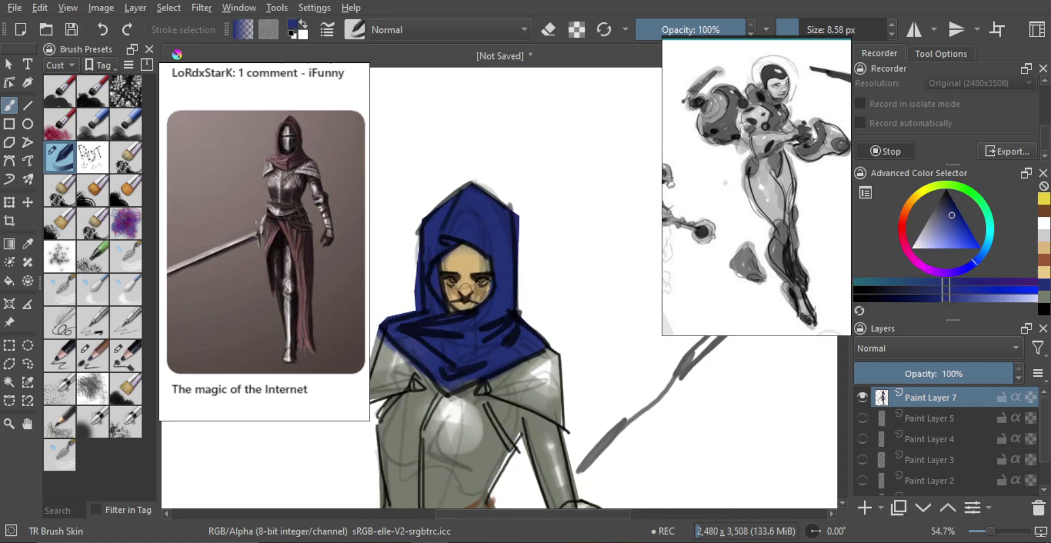
{"action": "left_click", "coordinate": [993, 299]}
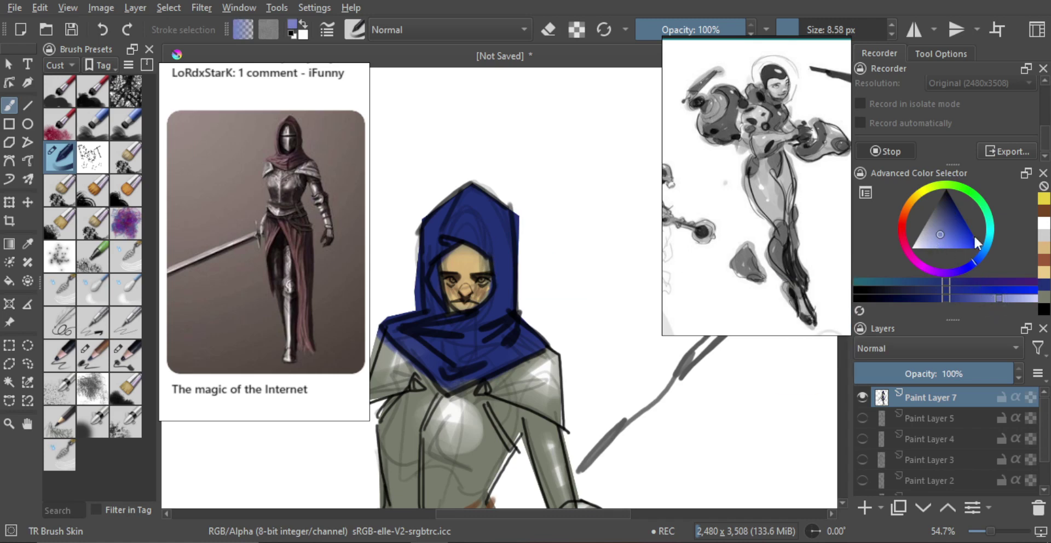
{"action": "left_click", "coordinate": [977, 251]}
- Try a light blue highlight on the crown of the hood with a brush of about 59 px and compare it mirrored
{"action": "left_click_drag", "start_coordinate": [468, 219], "coordinate": [482, 218], "text": "shift"}
{"action": "mouse_move", "coordinate": [481, 208]}
{"action": "left_mouse_down"}
{"action": "mouse_move", "coordinate": [469, 237]}
{"action": "mouse_move", "coordinate": [516, 257]}
{"action": "left_mouse_up"}
{"action": "key", "text": "ctrl+z"}
{"action": "key", "text": "m"}
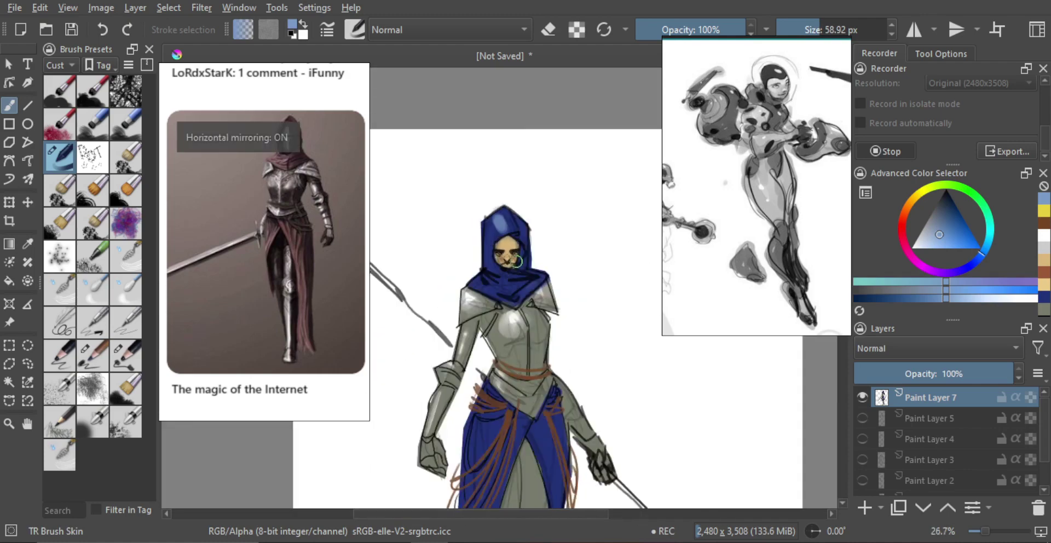
{"action": "key", "text": "m"}
{"action": "key", "text": "ctrl+z"}
{"action": "left_click_drag", "start_coordinate": [499, 224], "coordinate": [504, 229]}
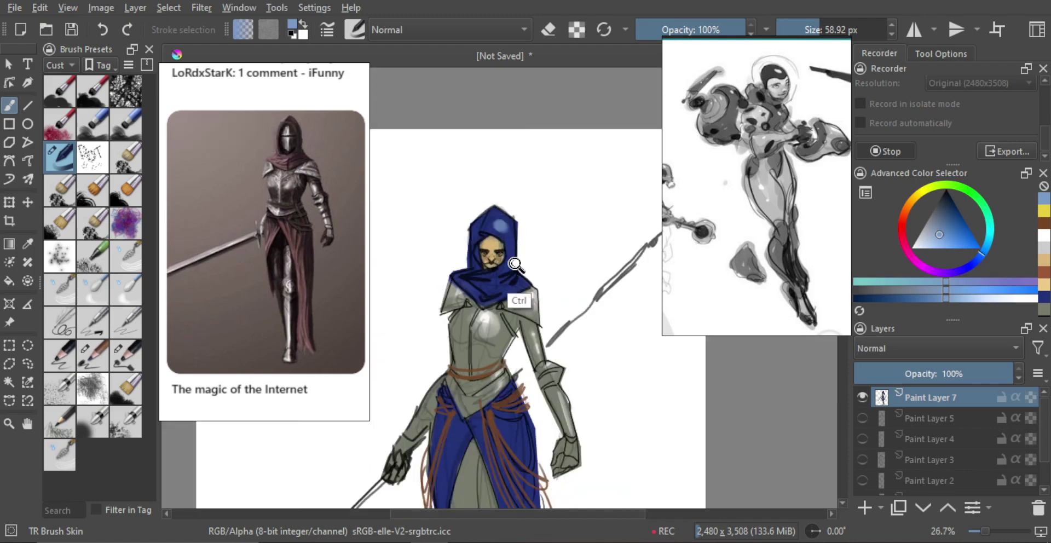
{"action": "left_click_drag", "start_coordinate": [517, 263], "coordinate": [532, 247], "text": "ctrl"}
{"action": "mouse_move", "coordinate": [518, 283]}
{"action": "left_mouse_down", "text": "shift"}
{"action": "mouse_move", "coordinate": [507, 276]}
{"action": "mouse_move", "coordinate": [509, 317]}
{"action": "mouse_move", "coordinate": [509, 281]}
{"action": "left_mouse_up", "text": "shift"}
{"action": "key", "text": "bracketleft"}
{"action": "key", "text": "bracketleft"}
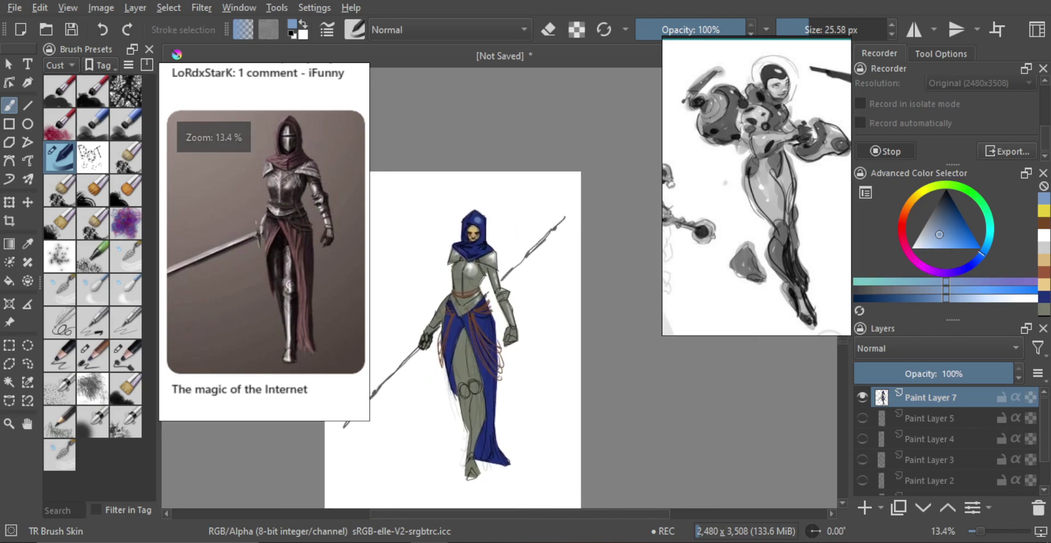
{"action": "key", "text": "m"}
{"action": "key", "text": "m"}
{"action": "left_click_drag", "start_coordinate": [489, 236], "coordinate": [534, 159], "text": "ctrl"}
{"action": "scroll", "coordinate": [504, 262], "scroll_direction": "up", "scroll_amount": 3}
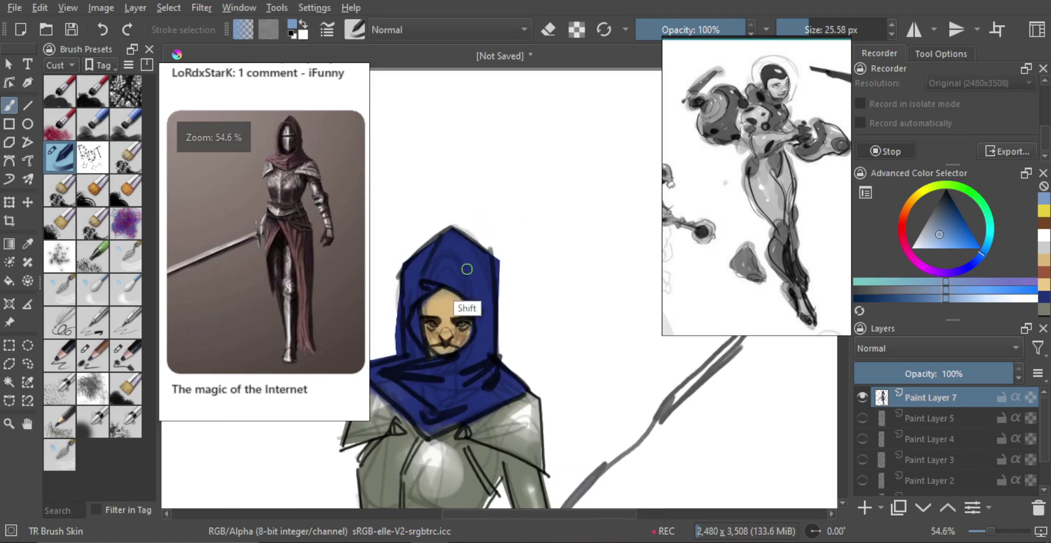
{"action": "key", "text": "ctrl+z"}
- Paint a light blue highlight on the hood's crown and blend its edges with sampled hood blue at about 52 and 35 px
{"action": "mouse_move", "coordinate": [458, 268]}
{"action": "left_mouse_down"}
{"action": "mouse_move", "coordinate": [479, 280]}
{"action": "mouse_move", "coordinate": [469, 296]}
{"action": "mouse_move", "coordinate": [448, 260]}
{"action": "mouse_move", "coordinate": [442, 274]}
{"action": "mouse_move", "coordinate": [454, 242]}
{"action": "mouse_move", "coordinate": [439, 276]}
{"action": "left_mouse_up"}
{"action": "left_click", "coordinate": [475, 288], "text": "ctrl"}
{"action": "left_click", "coordinate": [475, 285], "text": "ctrl"}
{"action": "left_click", "coordinate": [479, 286], "text": "ctrl"}
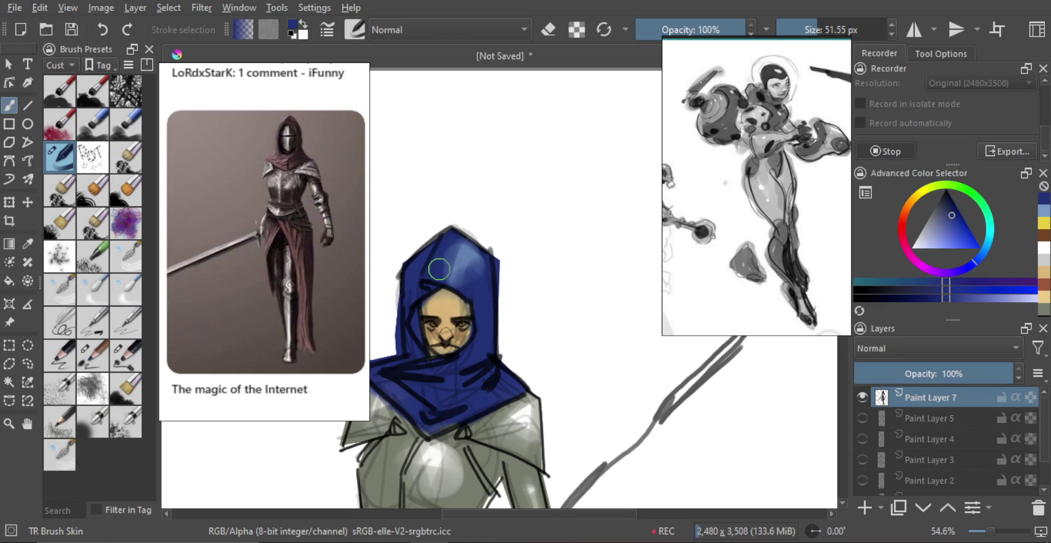
{"action": "key", "text": "bracketleft"}
{"action": "key", "text": "bracketleft"}
{"action": "left_click", "coordinate": [473, 268], "text": "shift"}
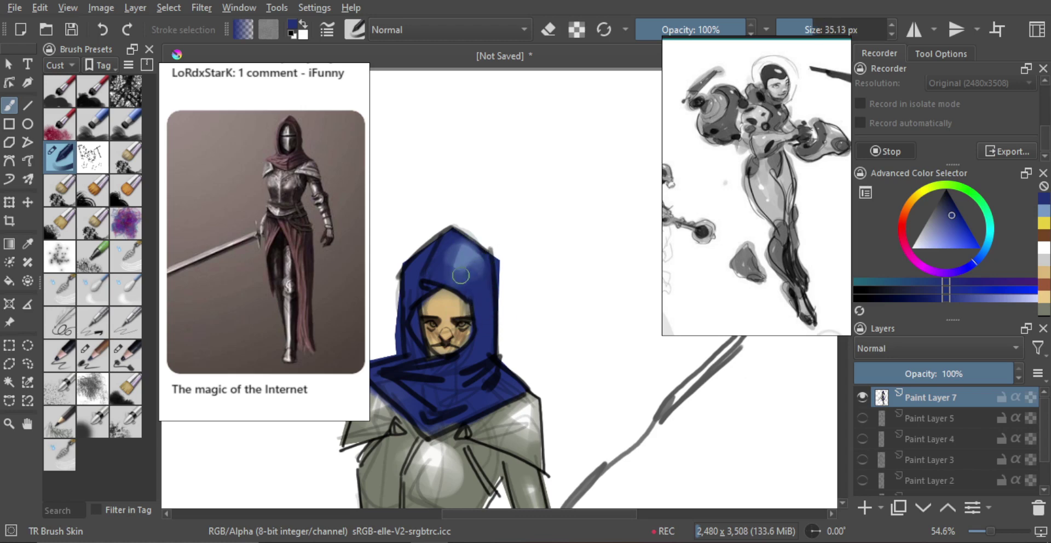
{"action": "mouse_move", "coordinate": [515, 255]}
{"action": "left_mouse_down"}
{"action": "mouse_move", "coordinate": [517, 317]}
{"action": "mouse_move", "coordinate": [506, 244]}
{"action": "left_mouse_up"}
{"action": "key", "text": "m"}
{"action": "key", "text": "m"}
- Paint a white highlight on the knee guard nearest the long skirt panel and shape it with sampled armour grey at about 43 px
{"action": "mouse_move", "coordinate": [505, 354]}
{"action": "left_mouse_down"}
{"action": "mouse_move", "coordinate": [504, 330]}
{"action": "mouse_move", "coordinate": [481, 306]}
{"action": "left_mouse_up"}
{"action": "left_click", "coordinate": [541, 328], "text": "ctrl"}
{"action": "left_click_drag", "start_coordinate": [474, 343], "coordinate": [493, 405]}
{"action": "key", "text": "m"}
{"action": "key", "text": "m"}
{"action": "key", "text": "ctrl+z"}
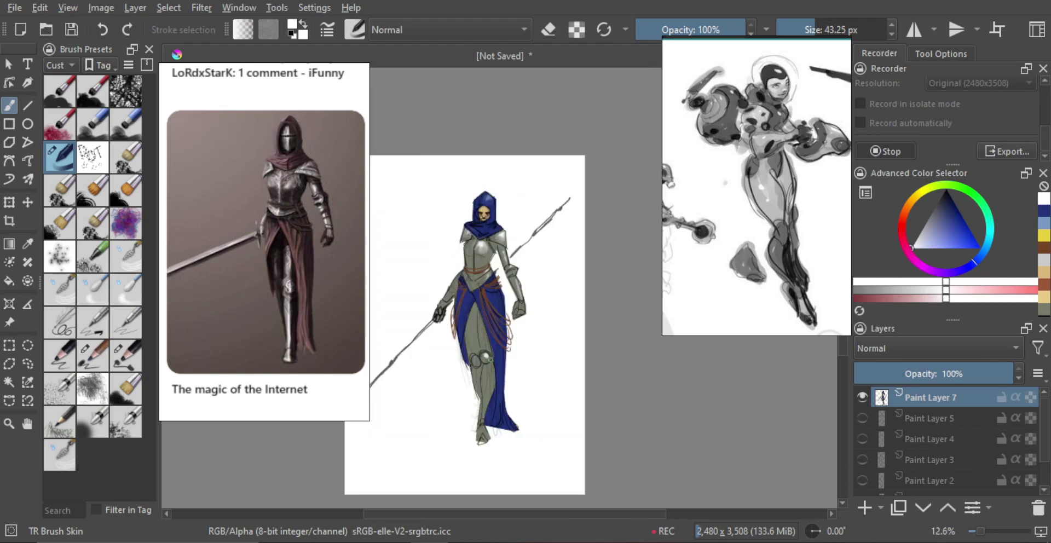
{"action": "mouse_move", "coordinate": [484, 370]}
{"action": "left_mouse_down"}
{"action": "mouse_move", "coordinate": [486, 327]}
{"action": "mouse_move", "coordinate": [480, 338]}
{"action": "mouse_move", "coordinate": [494, 340]}
{"action": "left_mouse_up"}
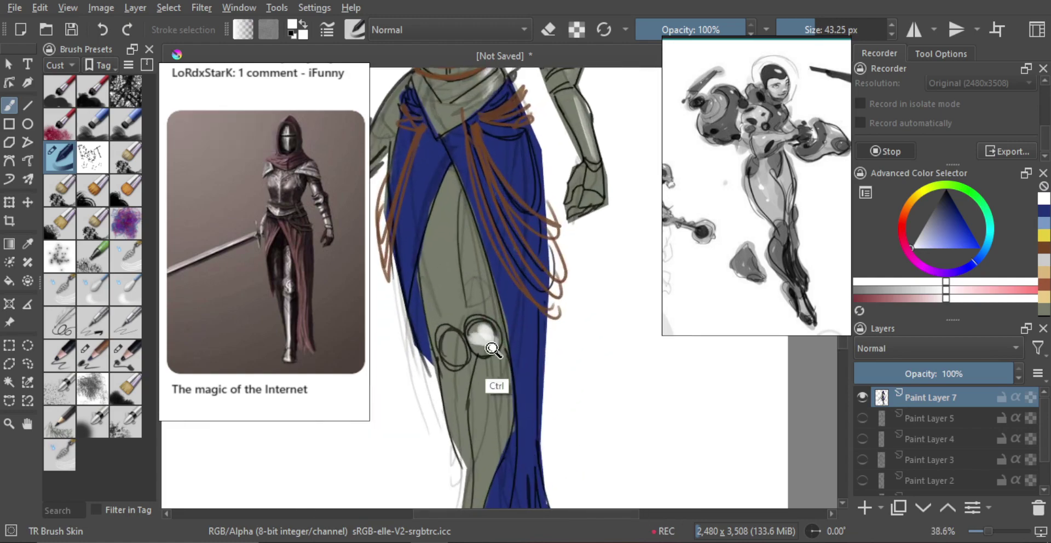
{"action": "left_click", "coordinate": [492, 347], "text": "ctrl"}
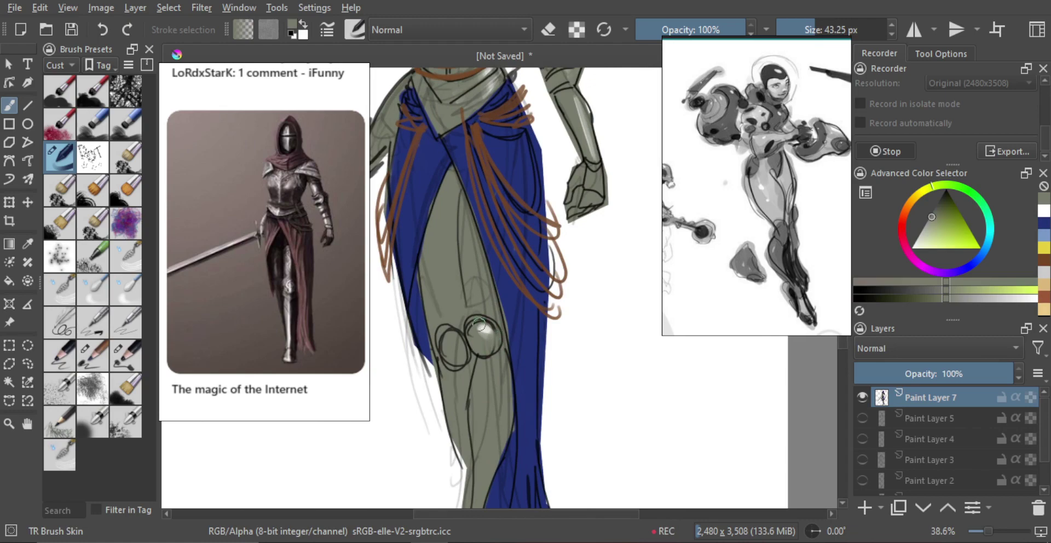
{"action": "scroll", "coordinate": [498, 347], "scroll_direction": "down", "scroll_amount": 4}
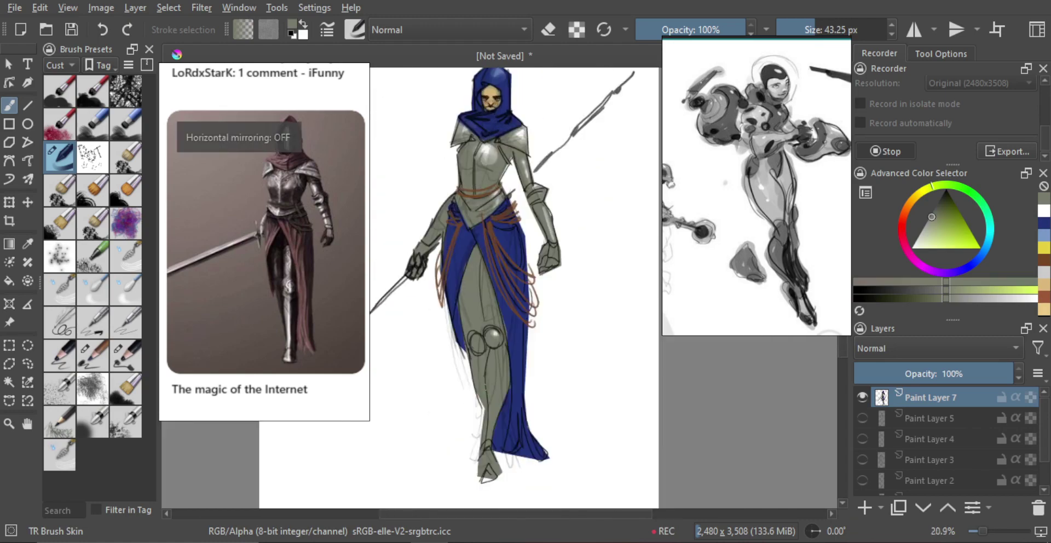
{"action": "scroll", "coordinate": [481, 368], "scroll_direction": "up", "scroll_amount": 2}
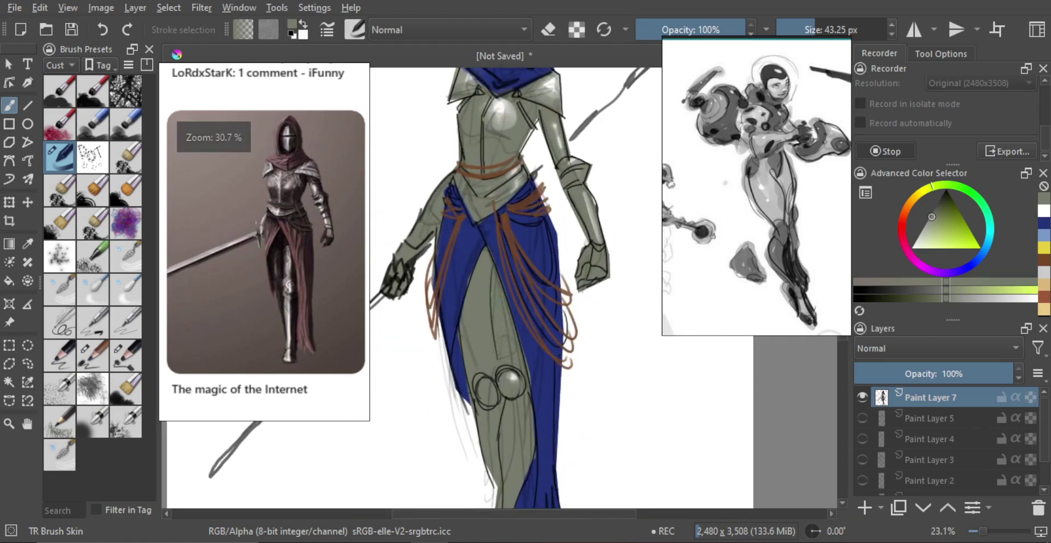
{"action": "scroll", "coordinate": [509, 328], "scroll_direction": "down", "scroll_amount": 4}
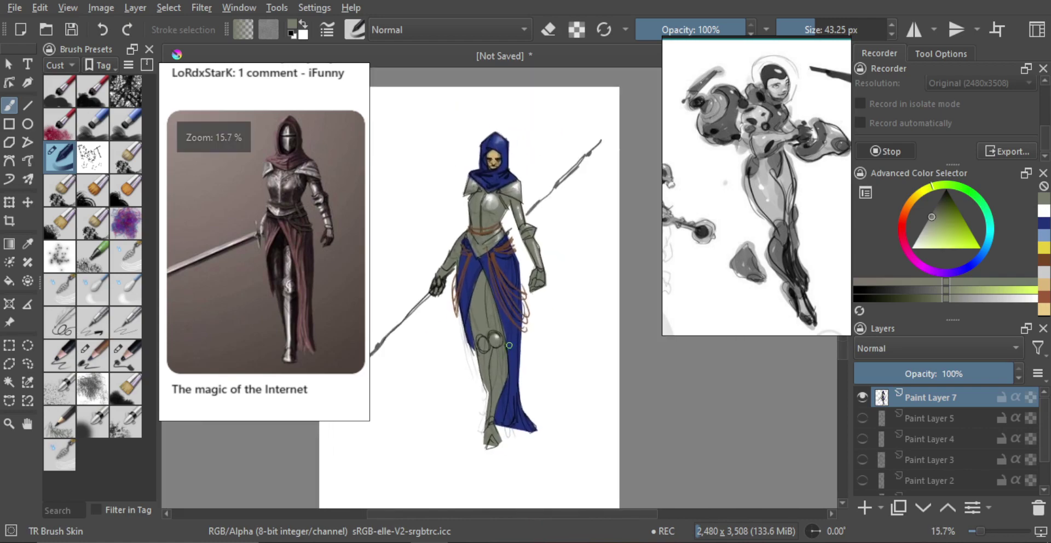
- Hide Paint Layer 7 and preview the older sketches on Paint Layer 5 and Paint Layer 4 one at a time
{"action": "left_click", "coordinate": [862, 398]}
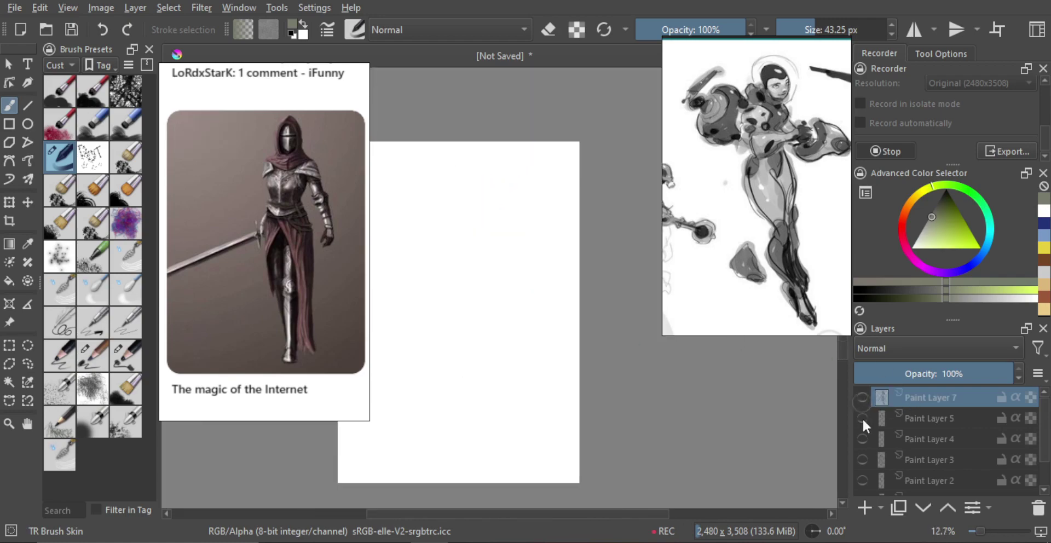
{"action": "left_click", "coordinate": [862, 418]}
{"action": "left_click", "coordinate": [864, 418]}
{"action": "left_click", "coordinate": [864, 438]}
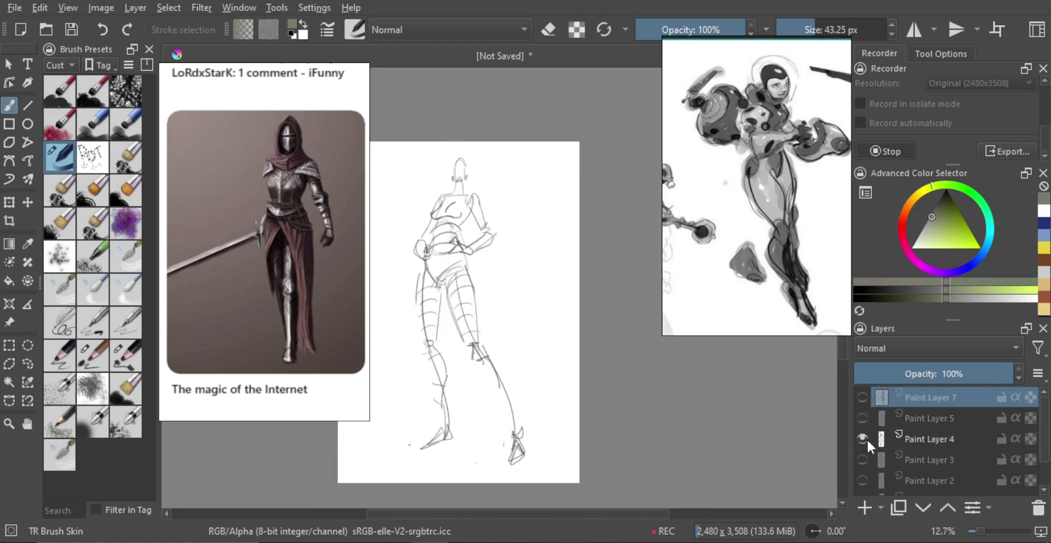
{"action": "left_click", "coordinate": [862, 438]}
- Show the caped figure sketch on Paint Layer 3 and make that layer active
{"action": "left_click", "coordinate": [863, 459]}
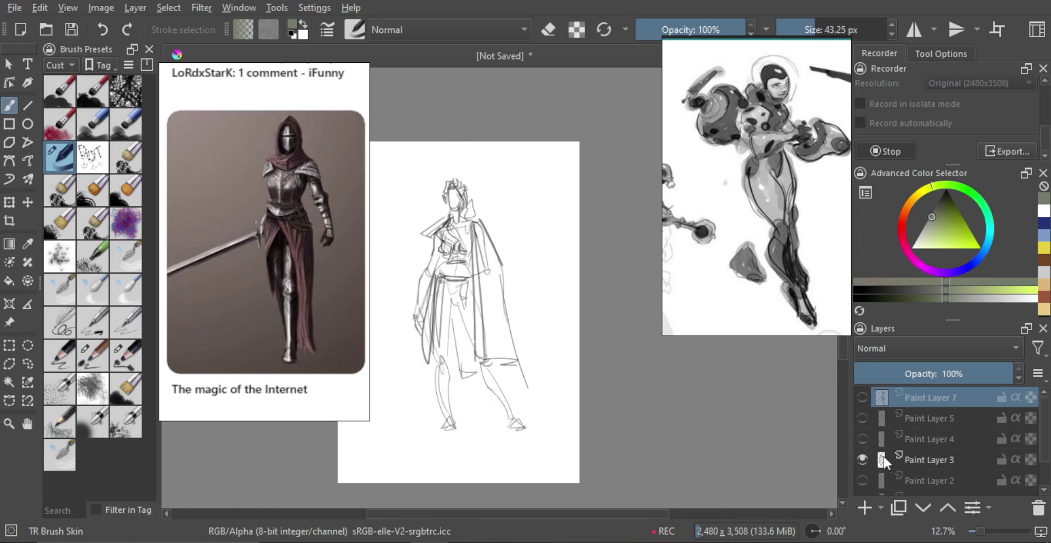
{"action": "left_click", "coordinate": [933, 459]}
{"action": "scroll", "coordinate": [1042, 432], "scroll_direction": "down", "scroll_amount": 1}
{"action": "left_click", "coordinate": [923, 453]}
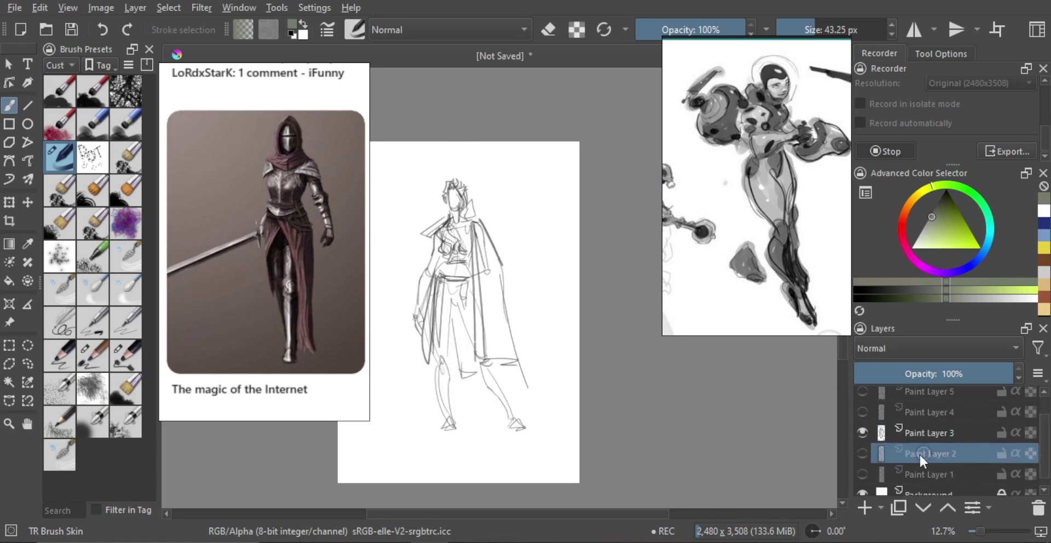
{"action": "left_click_drag", "start_coordinate": [621, 365], "coordinate": [664, 360]}
{"action": "left_click", "coordinate": [940, 435]}
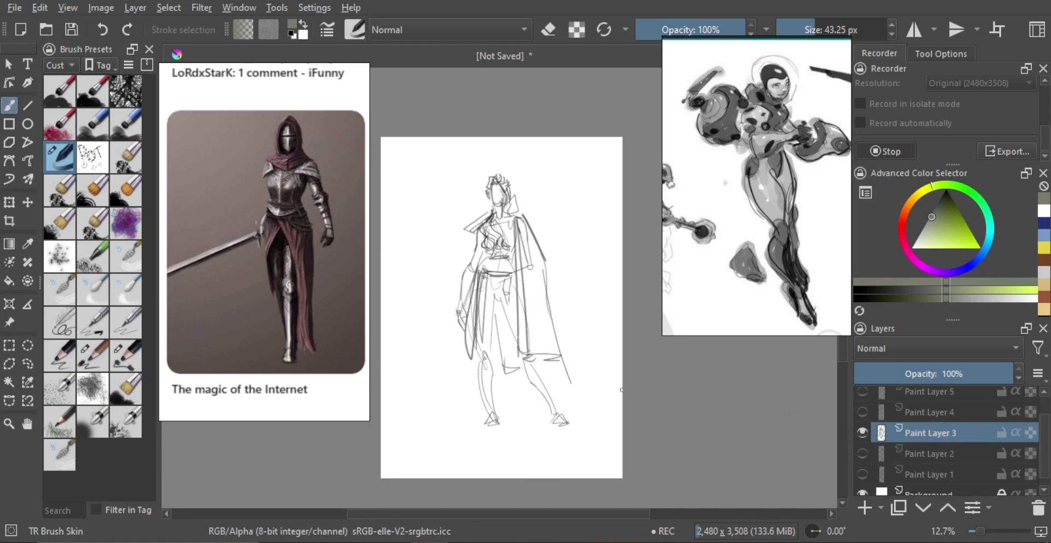
- Enlarge the caped figure sketch to fill more of the canvas height and shift it slightly within the page
{"action": "key", "text": "ctrl+t"}
{"action": "left_click_drag", "start_coordinate": [465, 418], "coordinate": [439, 447]}
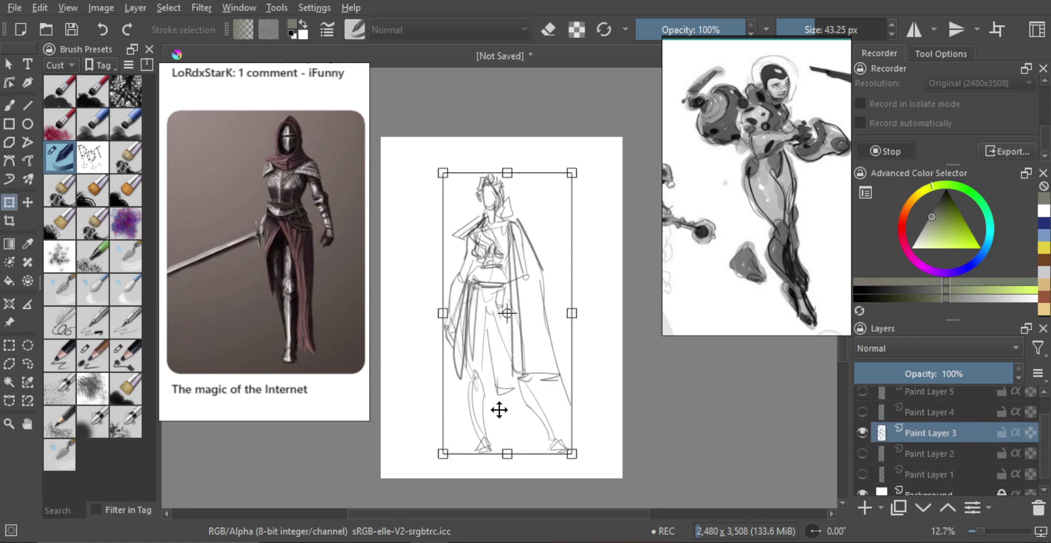
{"action": "key", "text": "Return"}
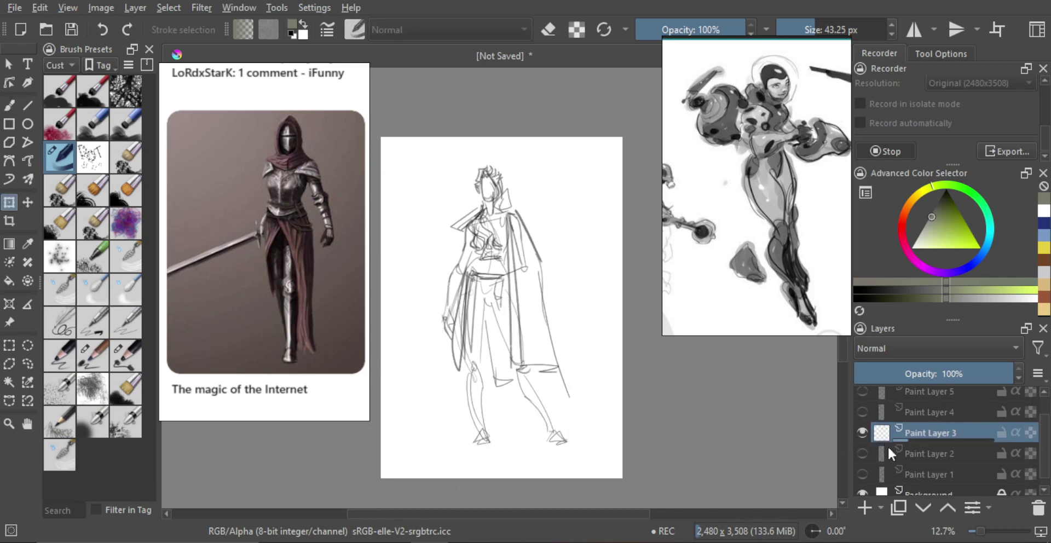
- Add a new paint layer directly beneath Paint Layer 3 and select the caped figure's whole silhouette with a freehand outline
{"action": "left_click", "coordinate": [915, 452]}
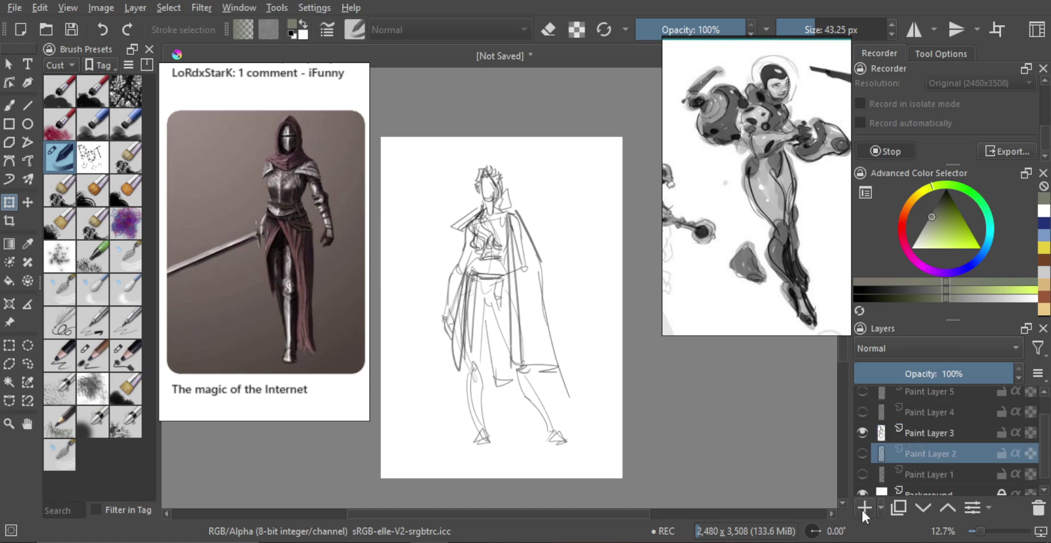
{"action": "left_click", "coordinate": [864, 507]}
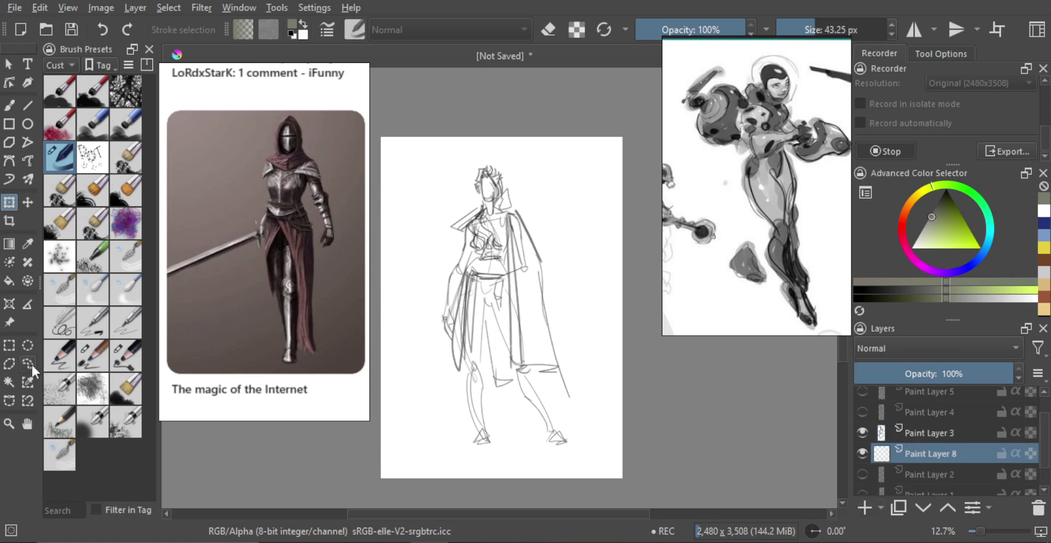
{"action": "left_click", "coordinate": [9, 364]}
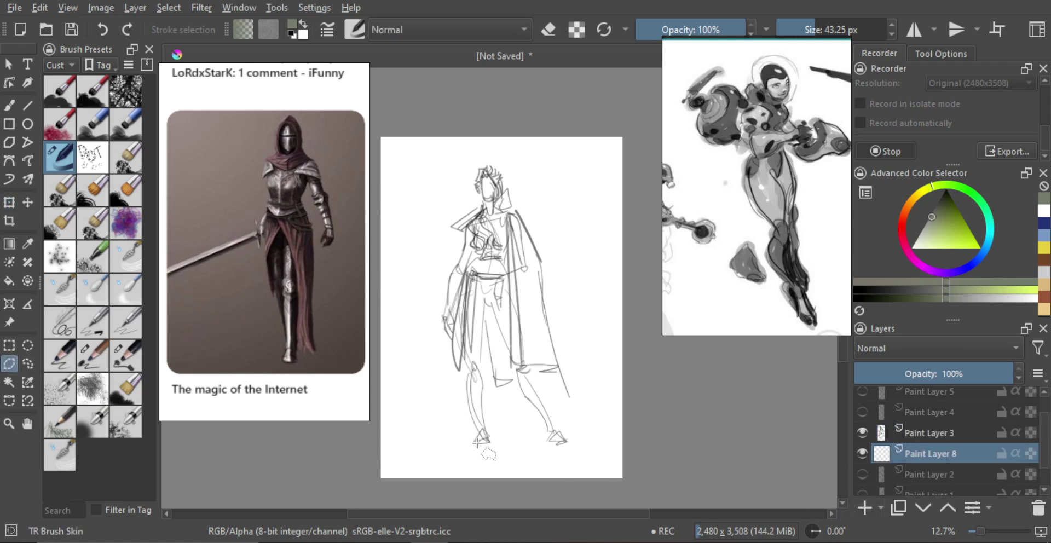
{"action": "mouse_move", "coordinate": [475, 443]}
{"action": "left_mouse_down"}
{"action": "mouse_move", "coordinate": [468, 368]}
{"action": "mouse_move", "coordinate": [440, 318]}
{"action": "mouse_move", "coordinate": [469, 240]}
{"action": "mouse_move", "coordinate": [453, 227]}
{"action": "mouse_move", "coordinate": [481, 207]}
{"action": "mouse_move", "coordinate": [478, 167]}
{"action": "mouse_move", "coordinate": [513, 161]}
{"action": "mouse_move", "coordinate": [516, 210]}
{"action": "mouse_move", "coordinate": [544, 259]}
{"action": "mouse_move", "coordinate": [551, 312]}
{"action": "mouse_move", "coordinate": [542, 304]}
{"action": "mouse_move", "coordinate": [566, 377]}
{"action": "mouse_move", "coordinate": [526, 369]}
{"action": "mouse_move", "coordinate": [572, 447]}
{"action": "mouse_move", "coordinate": [528, 398]}
{"action": "left_mouse_up"}
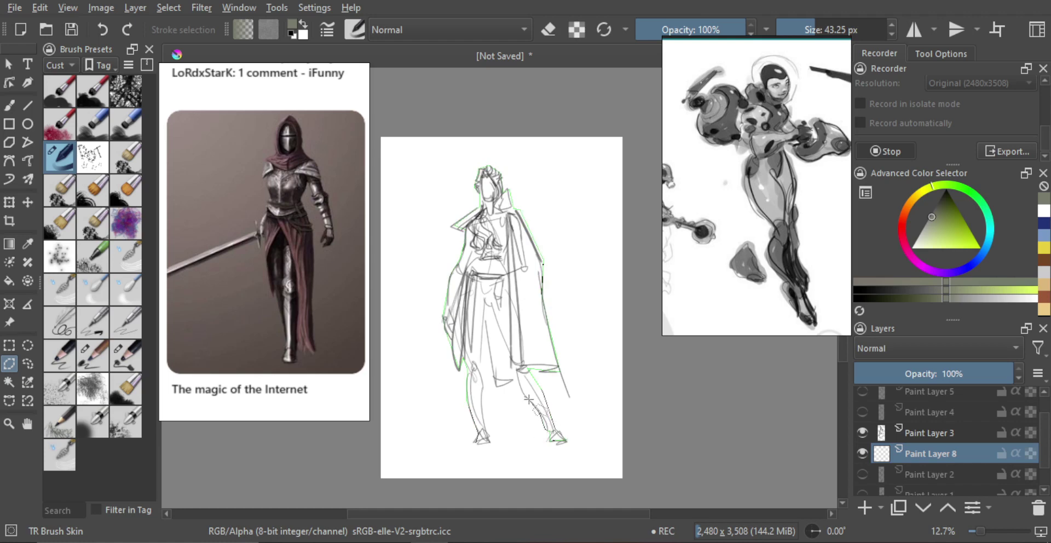
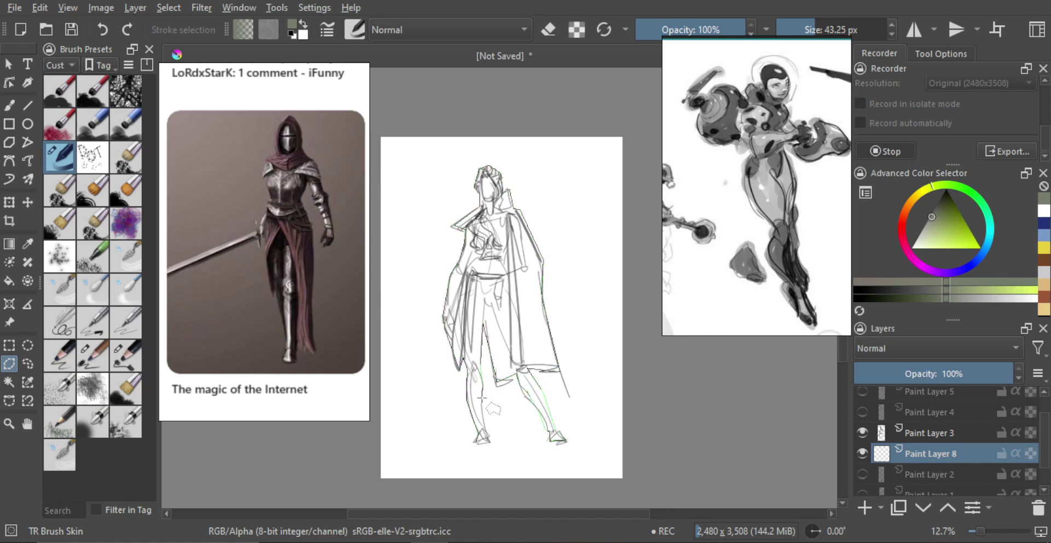
{"action": "left_click", "coordinate": [491, 438]}
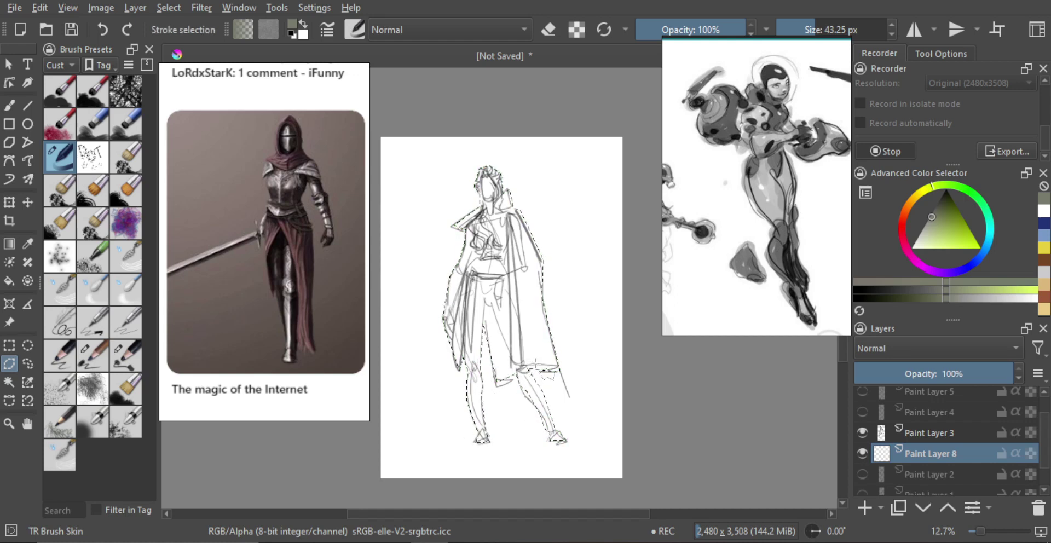
- Browse the reference board for caped and cloaked costumes, ending on the woman in the purple hooded dress
{"action": "key", "text": "g"}
{"action": "left_click_drag", "start_coordinate": [528, 305], "coordinate": [525, 331]}
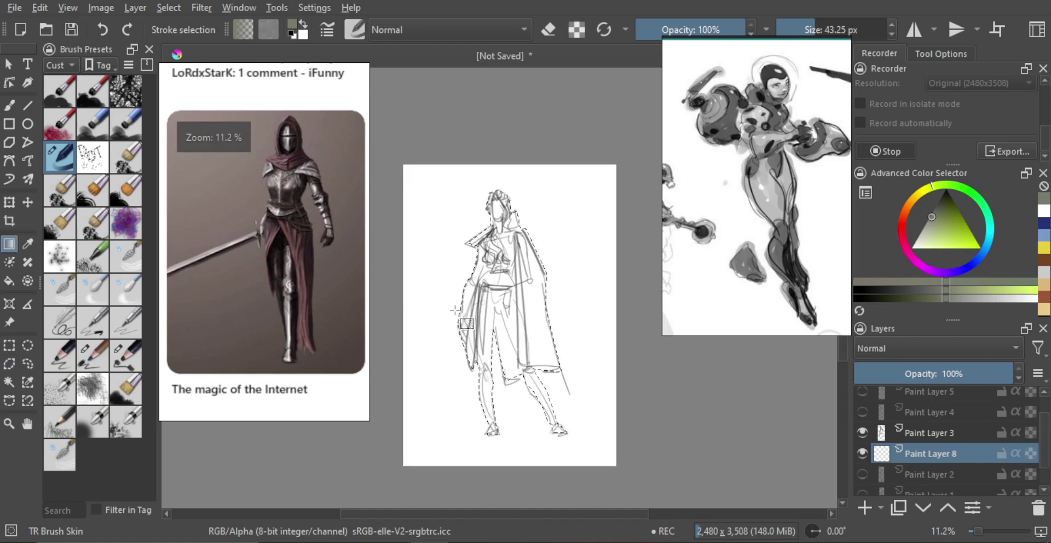
{"action": "double_click", "coordinate": [329, 290]}
{"action": "left_click_drag", "start_coordinate": [309, 310], "coordinate": [298, 274]}
{"action": "mouse_move", "coordinate": [288, 235]}
{"action": "left_mouse_down"}
{"action": "mouse_move", "coordinate": [272, 287]}
{"action": "mouse_move", "coordinate": [310, 231]}
{"action": "left_mouse_up"}
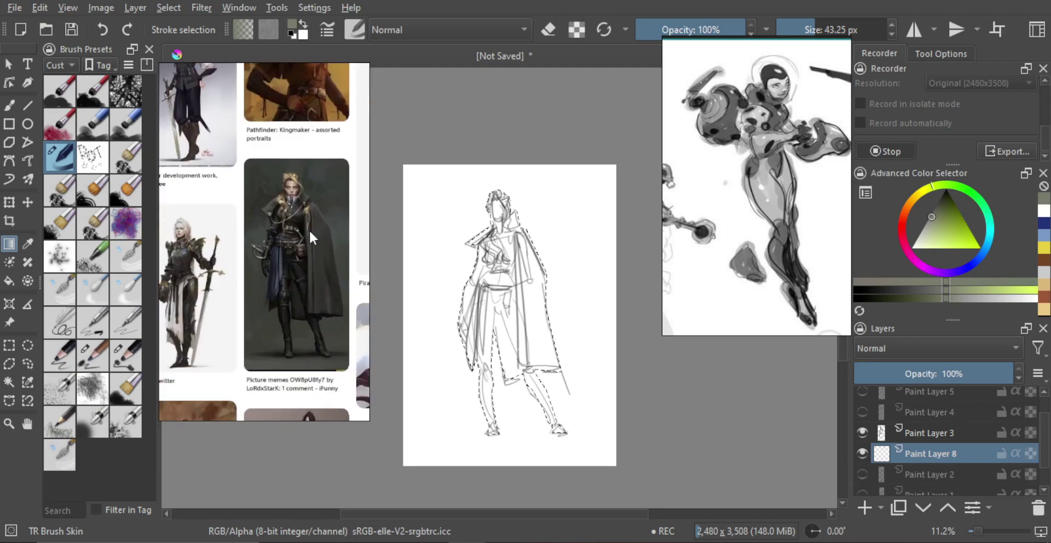
{"action": "scroll", "coordinate": [310, 234], "scroll_direction": "down", "scroll_amount": 5}
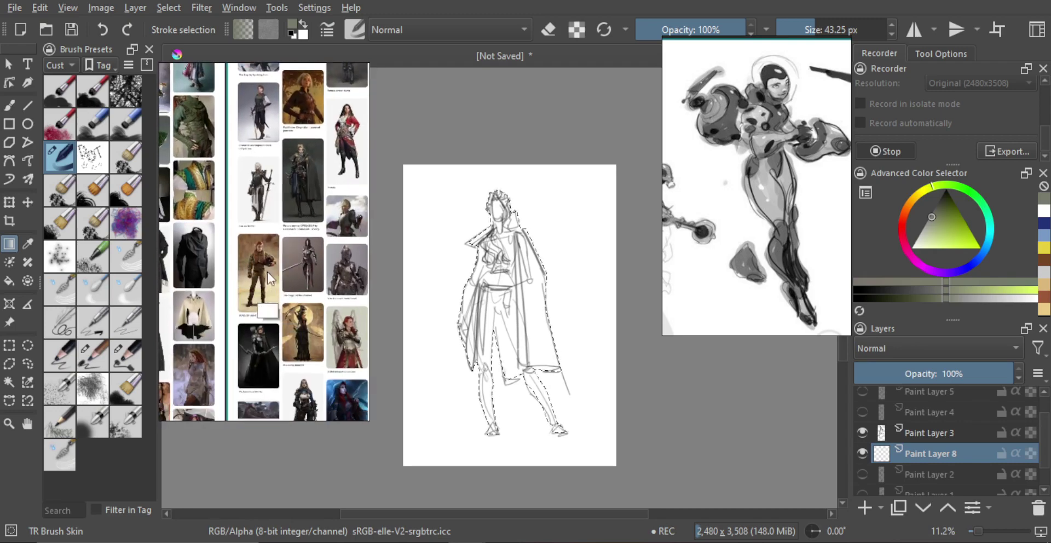
{"action": "mouse_move", "coordinate": [241, 326]}
{"action": "left_mouse_down"}
{"action": "mouse_move", "coordinate": [290, 262]}
{"action": "mouse_move", "coordinate": [306, 199]}
{"action": "left_mouse_up"}
{"action": "mouse_move", "coordinate": [270, 267]}
{"action": "left_mouse_down"}
{"action": "mouse_move", "coordinate": [262, 233]}
{"action": "mouse_move", "coordinate": [259, 289]}
{"action": "mouse_move", "coordinate": [324, 215]}
{"action": "left_mouse_up"}
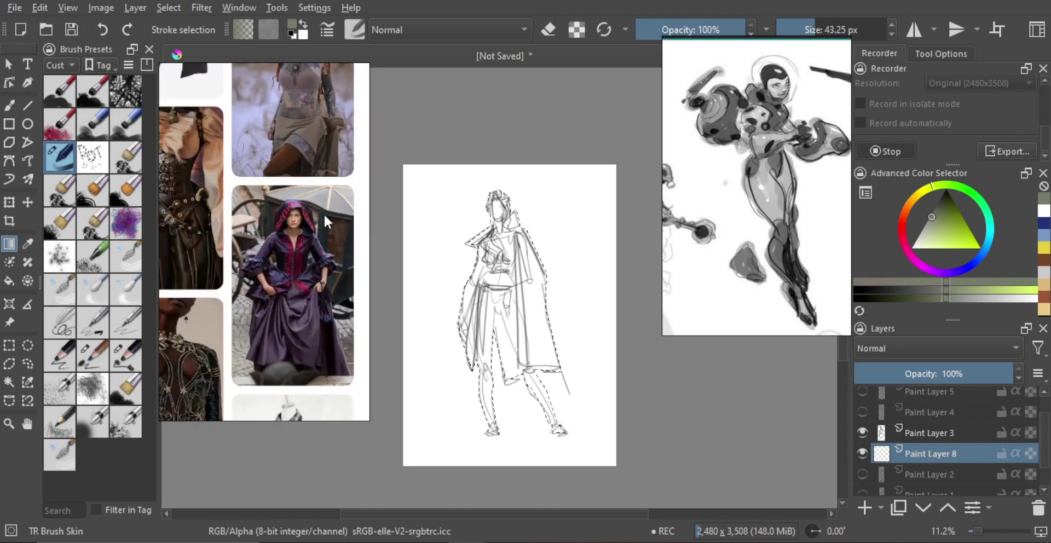
{"action": "scroll", "coordinate": [266, 274], "scroll_direction": "up", "scroll_amount": 2}
{"action": "left_click_drag", "start_coordinate": [283, 287], "coordinate": [286, 290]}
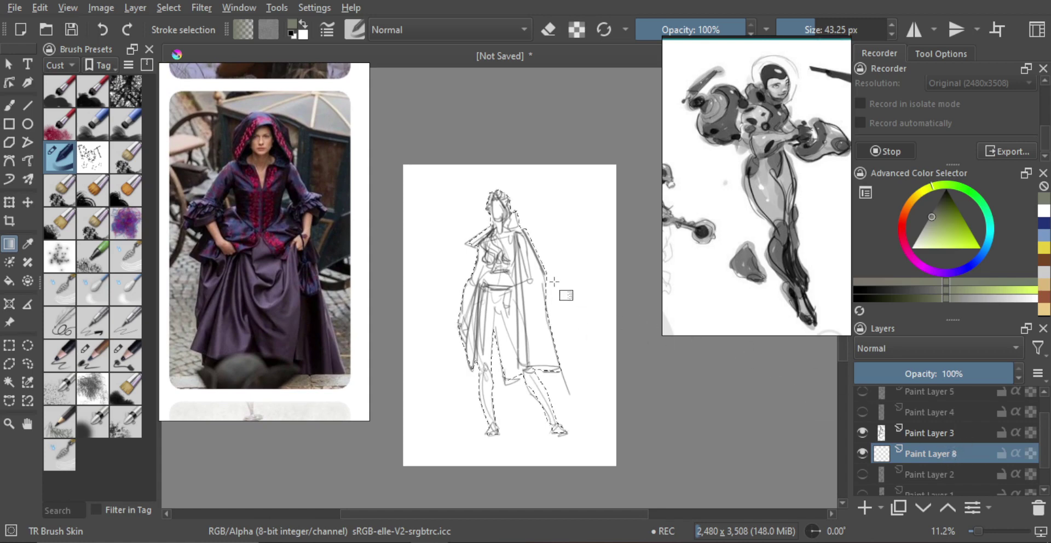
{"action": "left_click_drag", "start_coordinate": [550, 247], "coordinate": [563, 229]}
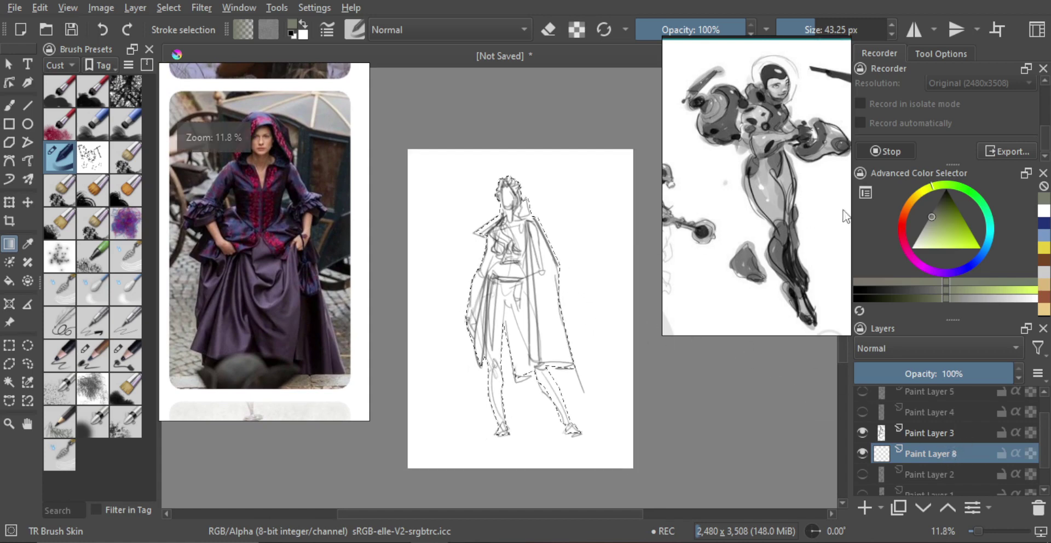
- Fill the selected silhouette with a muted purple and clear the selection
{"action": "left_click", "coordinate": [922, 268]}
{"action": "mouse_move", "coordinate": [928, 234]}
{"action": "left_mouse_down"}
{"action": "mouse_move", "coordinate": [939, 215]}
{"action": "mouse_move", "coordinate": [915, 225]}
{"action": "left_mouse_up"}
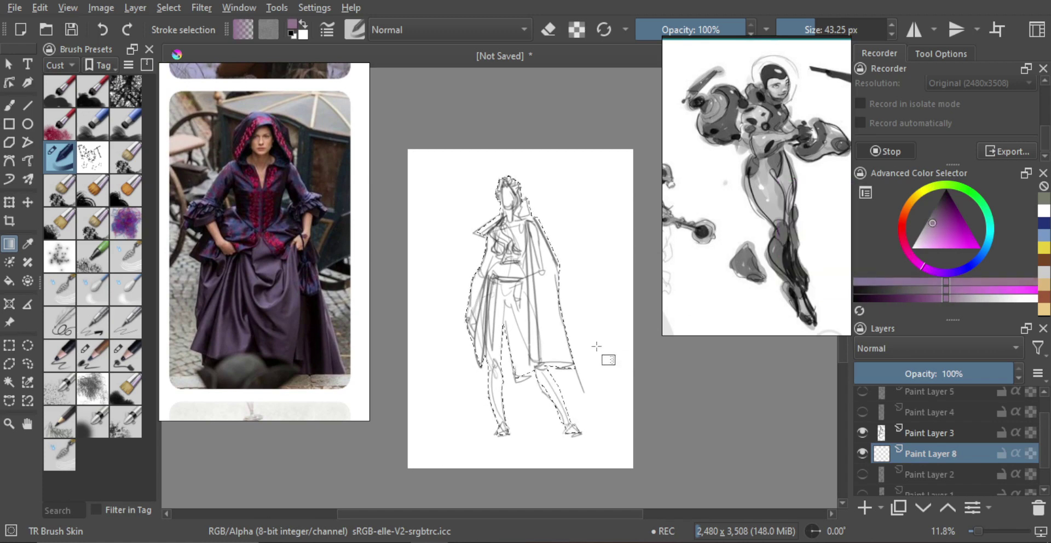
{"action": "key", "text": "shift+BackSpace"}
{"action": "key", "text": "b"}
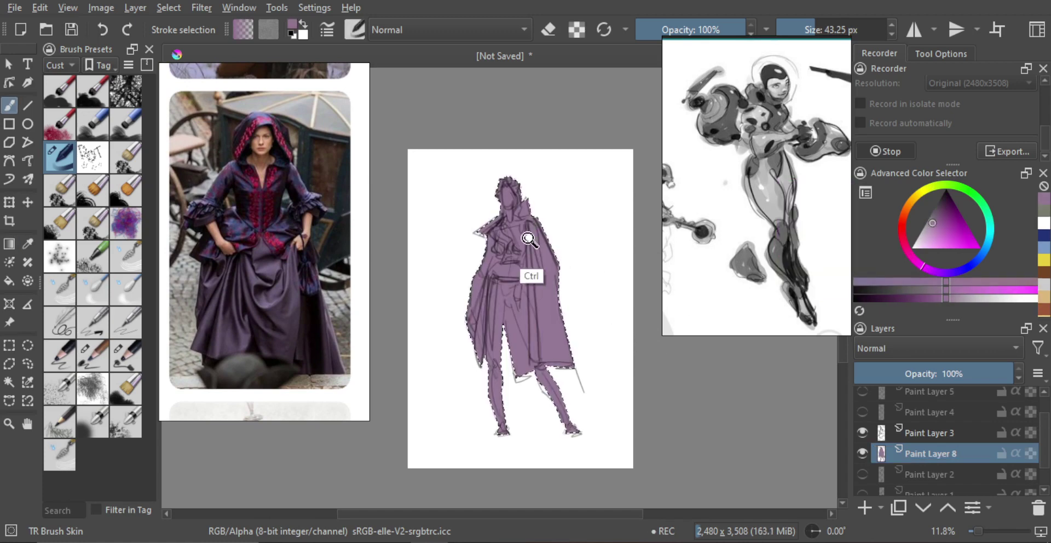
{"action": "left_click_drag", "start_coordinate": [529, 239], "coordinate": [536, 233]}
{"action": "key", "text": "ctrl+shift+a"}
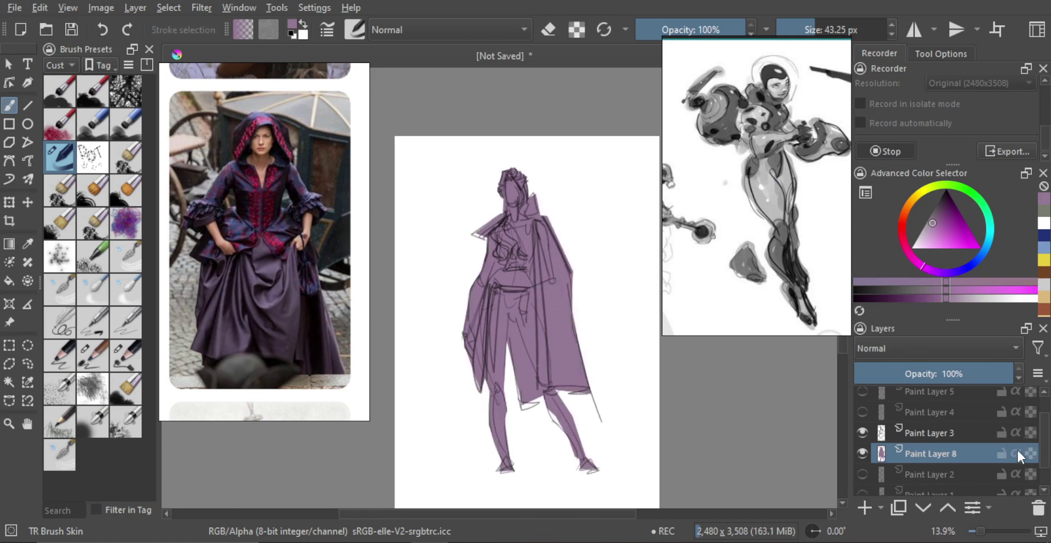
- Lock the alpha of Paint Layer 8 and paint the face, neck and hand light orange at about 60 px
{"action": "scroll", "coordinate": [523, 235], "scroll_direction": "up", "scroll_amount": 1}
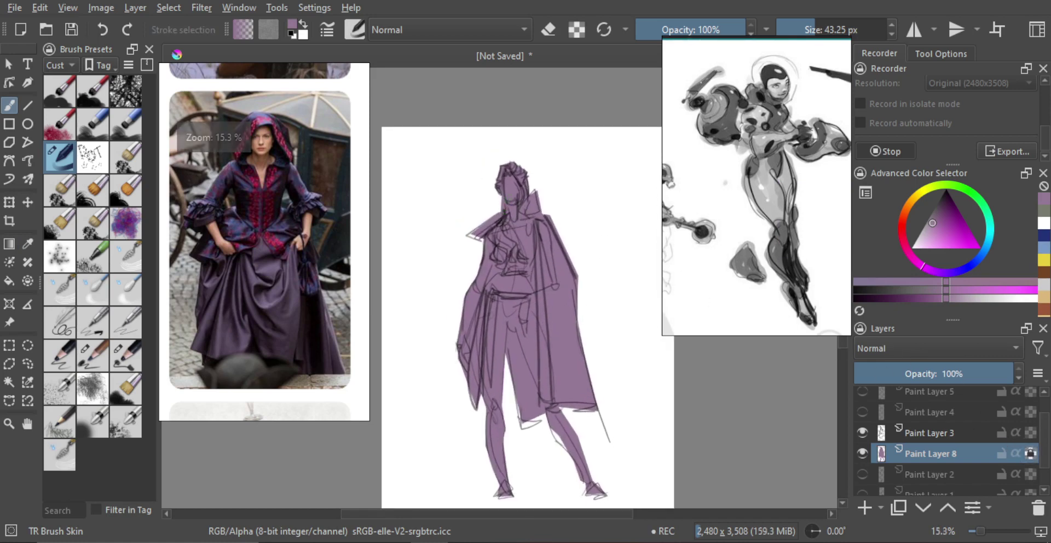
{"action": "left_click_drag", "start_coordinate": [898, 215], "coordinate": [908, 198]}
{"action": "left_click", "coordinate": [944, 245]}
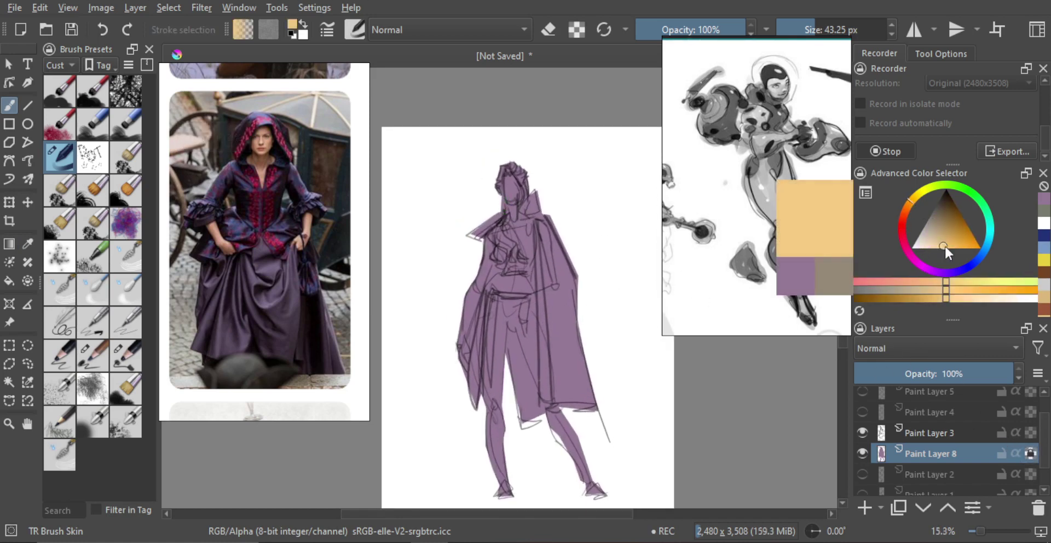
{"action": "left_click", "coordinate": [906, 209]}
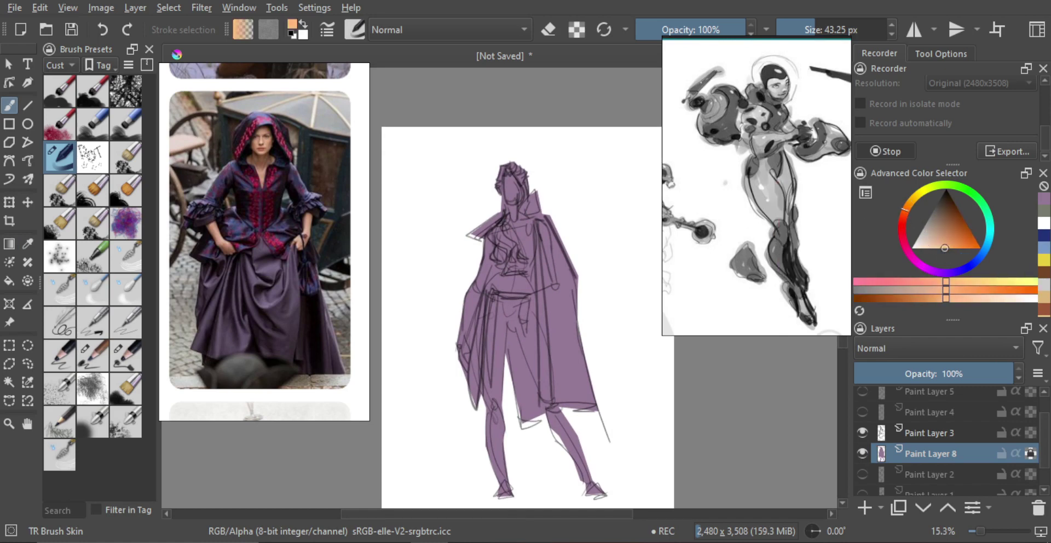
{"action": "scroll", "coordinate": [513, 219], "scroll_direction": "up", "scroll_amount": 2}
{"action": "mouse_move", "coordinate": [520, 194]}
{"action": "left_mouse_down"}
{"action": "mouse_move", "coordinate": [512, 199]}
{"action": "mouse_move", "coordinate": [509, 180]}
{"action": "left_mouse_up"}
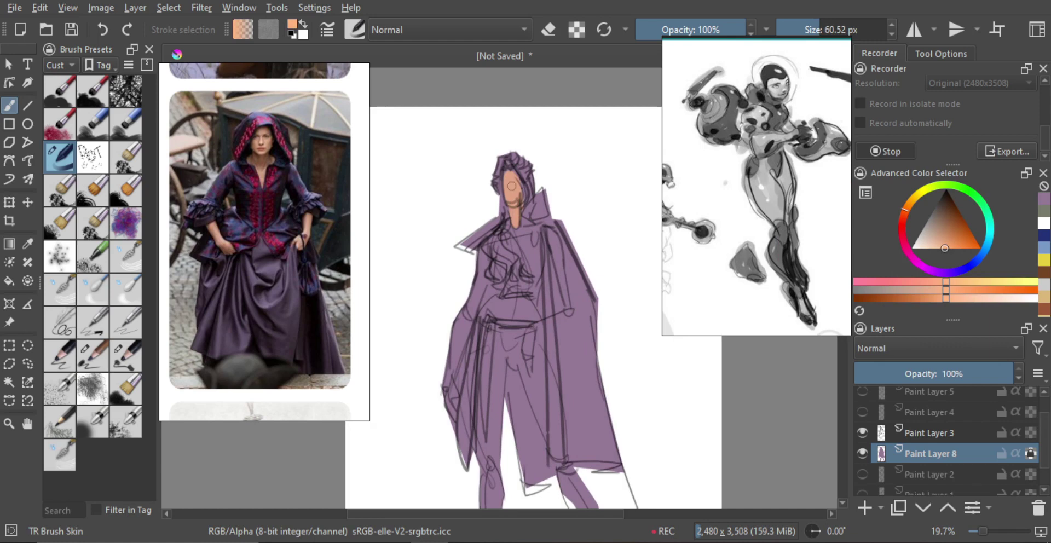
{"action": "scroll", "coordinate": [512, 186], "scroll_direction": "down", "scroll_amount": 2}
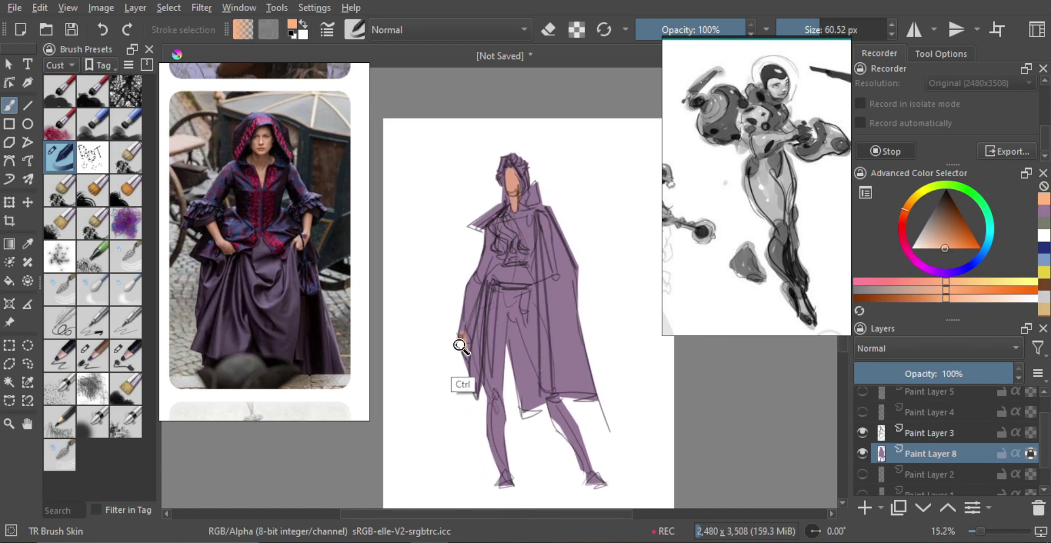
{"action": "left_click_drag", "start_coordinate": [460, 345], "coordinate": [464, 338]}
{"action": "scroll", "coordinate": [504, 322], "scroll_direction": "down", "scroll_amount": 2}
{"action": "key", "text": "m"}
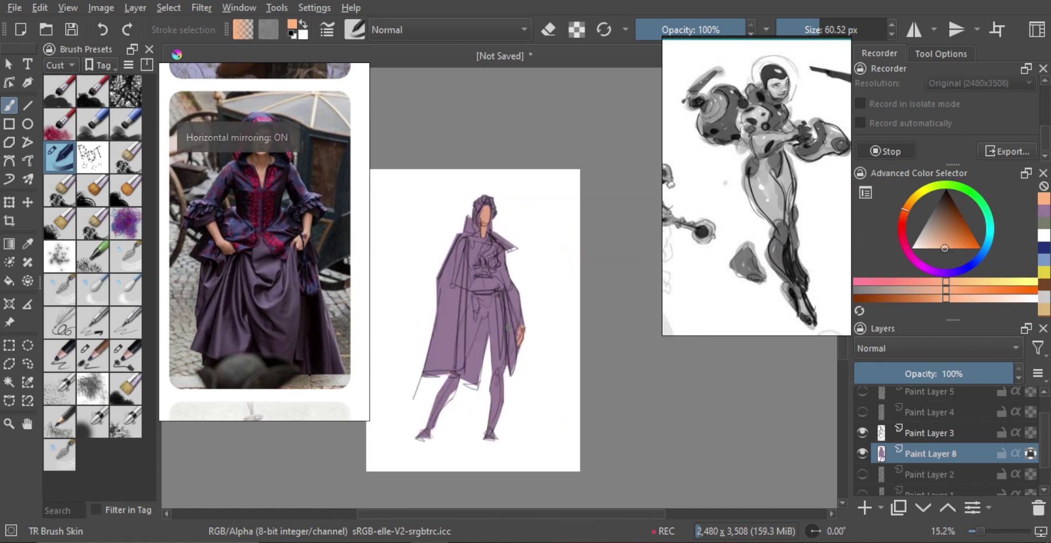
{"action": "key", "text": "m"}
{"action": "scroll", "coordinate": [521, 273], "scroll_direction": "up", "scroll_amount": 2}
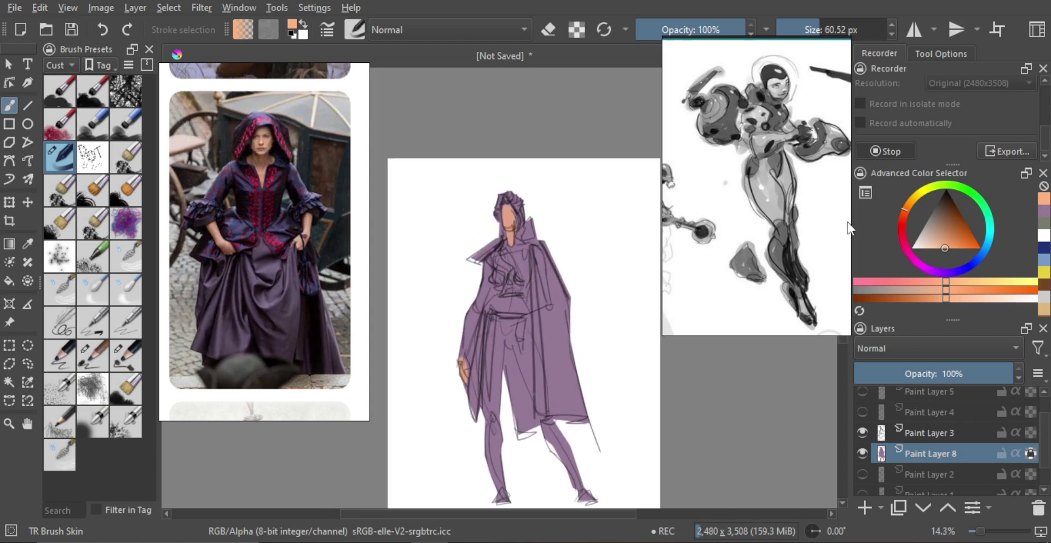
- Pick a dark slate blue and paint the bust of the bodice at about 67 px, undoing the stray strokes
{"action": "left_click", "coordinate": [938, 214]}
{"action": "left_click_drag", "start_coordinate": [901, 215], "coordinate": [957, 265]}
{"action": "left_click_drag", "start_coordinate": [937, 207], "coordinate": [938, 212]}
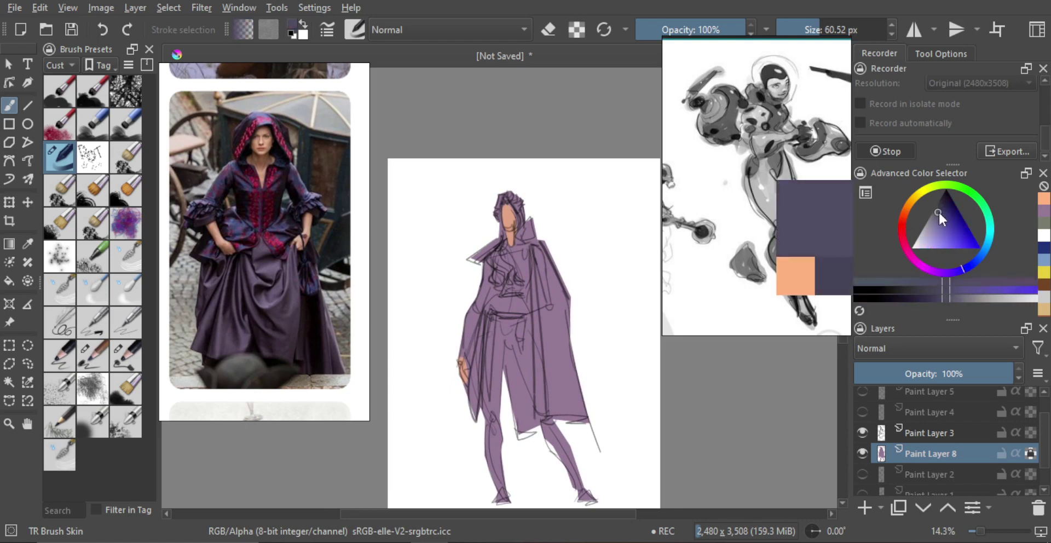
{"action": "mouse_move", "coordinate": [505, 272]}
{"action": "left_mouse_down"}
{"action": "mouse_move", "coordinate": [525, 231]}
{"action": "mouse_move", "coordinate": [496, 265]}
{"action": "left_mouse_up"}
{"action": "mouse_move", "coordinate": [488, 259]}
{"action": "left_mouse_down"}
{"action": "mouse_move", "coordinate": [510, 269]}
{"action": "mouse_move", "coordinate": [526, 255]}
{"action": "mouse_move", "coordinate": [542, 269]}
{"action": "mouse_move", "coordinate": [524, 255]}
{"action": "mouse_move", "coordinate": [512, 275]}
{"action": "mouse_move", "coordinate": [500, 273]}
{"action": "mouse_move", "coordinate": [503, 284]}
{"action": "mouse_move", "coordinate": [494, 272]}
{"action": "mouse_move", "coordinate": [507, 282]}
{"action": "mouse_move", "coordinate": [521, 273]}
{"action": "mouse_move", "coordinate": [526, 287]}
{"action": "mouse_move", "coordinate": [496, 292]}
{"action": "left_mouse_up"}
{"action": "key", "text": "ctrl+z"}
{"action": "key", "text": "ctrl+z"}
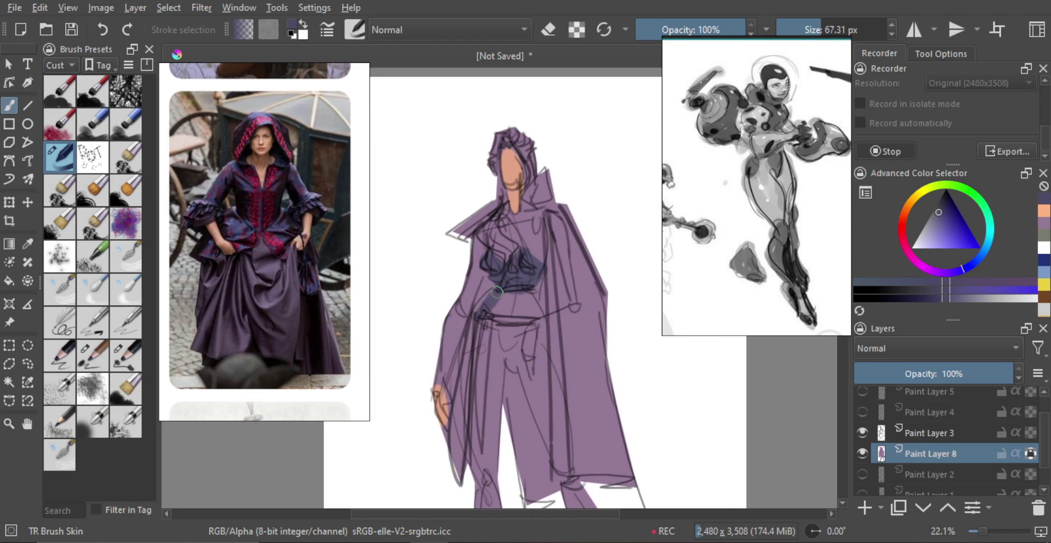
- Fill the bodice's waist down to the belt with dark slate blue and check the figure in mirrored view
{"action": "scroll", "coordinate": [531, 312], "scroll_direction": "down", "scroll_amount": 1}
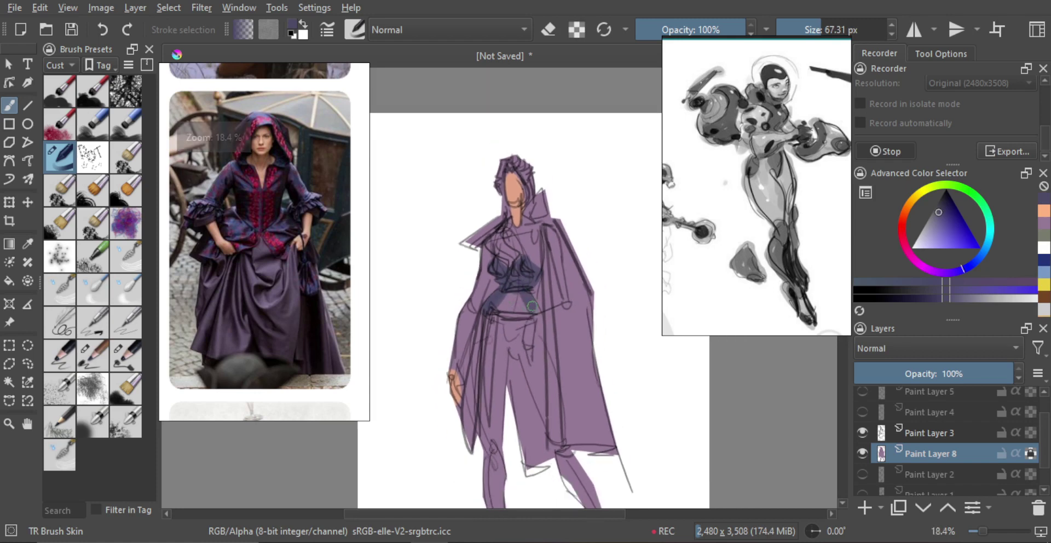
{"action": "scroll", "coordinate": [531, 312], "scroll_direction": "down", "scroll_amount": 1}
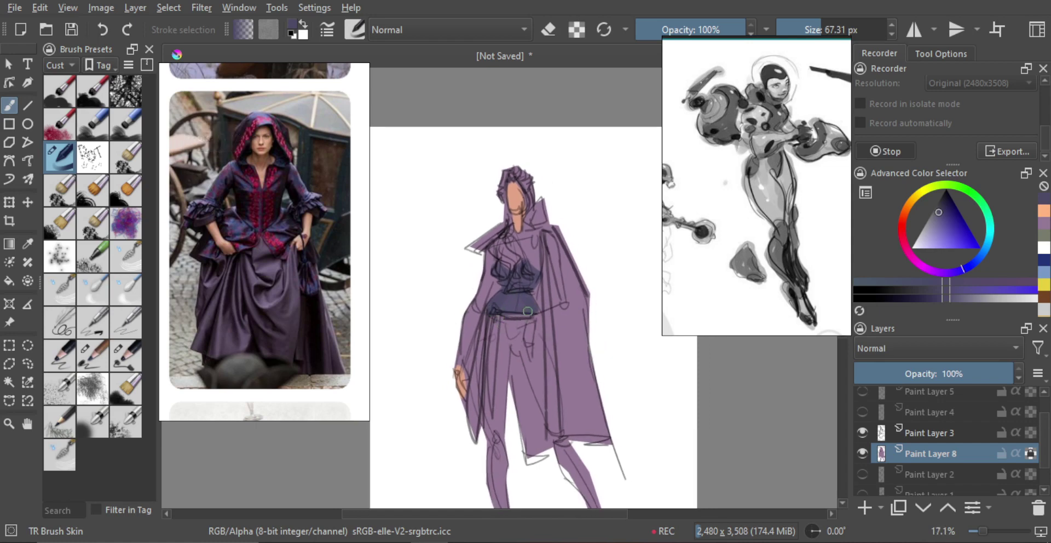
{"action": "scroll", "coordinate": [528, 310], "scroll_direction": "down", "scroll_amount": 1}
{"action": "key", "text": "m"}
{"action": "key", "text": "m"}
{"action": "scroll", "coordinate": [517, 302], "scroll_direction": "up", "scroll_amount": 2}
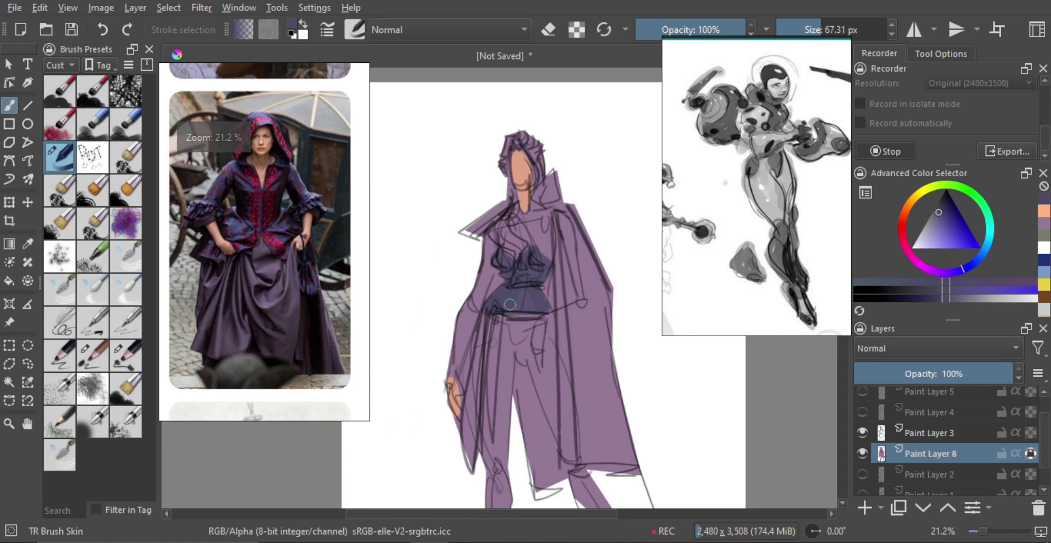
- Switch to the TR Pincel Txtr3 brush and try sampled grey strokes on the upper chest at about 147 px
{"action": "left_click", "coordinate": [125, 355]}
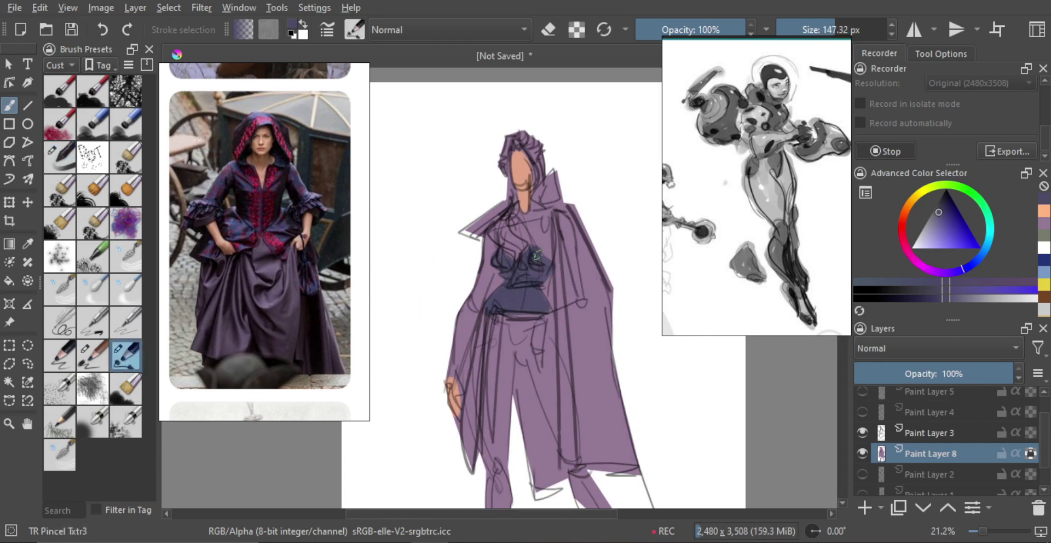
{"action": "scroll", "coordinate": [535, 295], "scroll_direction": "up", "scroll_amount": 1}
{"action": "left_click", "coordinate": [621, 288], "text": "ctrl"}
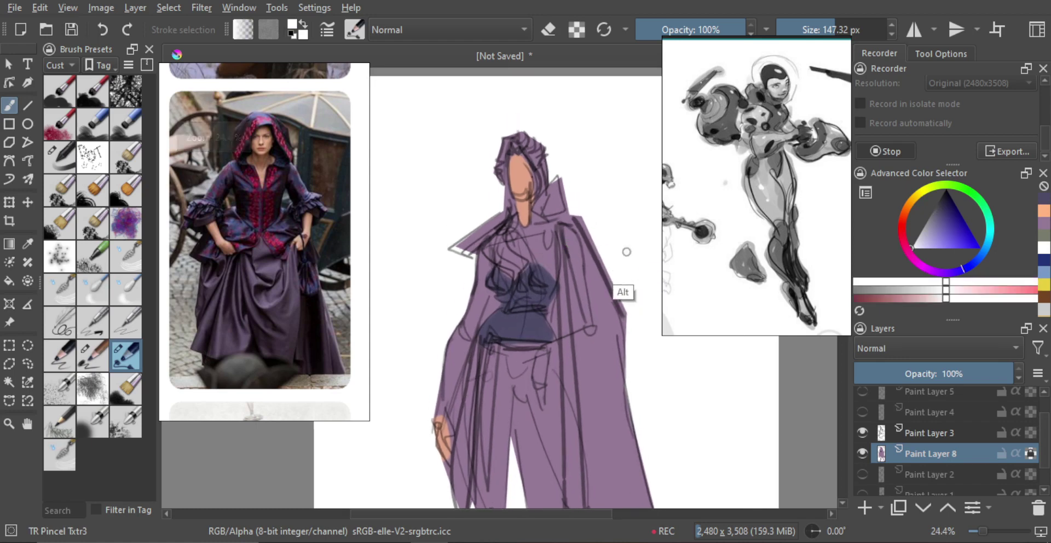
{"action": "left_click", "coordinate": [522, 252], "text": "ctrl"}
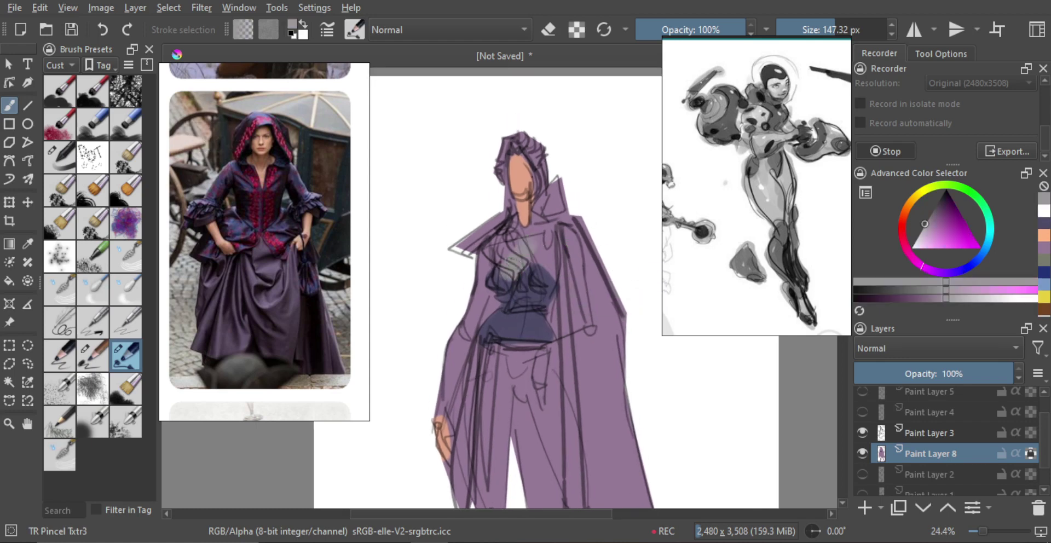
{"action": "left_click_drag", "start_coordinate": [523, 251], "coordinate": [513, 267]}
{"action": "key", "text": "ctrl+z"}
- Paint the shirt above the bodice in sampled off-white at about 116 px, redoing strokes, and check it in mirrored view
{"action": "left_click", "coordinate": [611, 222], "text": "ctrl"}
{"action": "mouse_move", "coordinate": [542, 231]}
{"action": "left_mouse_down"}
{"action": "mouse_move", "coordinate": [511, 268]}
{"action": "mouse_move", "coordinate": [521, 248]}
{"action": "mouse_move", "coordinate": [518, 264]}
{"action": "mouse_move", "coordinate": [510, 249]}
{"action": "mouse_move", "coordinate": [536, 223]}
{"action": "left_mouse_up"}
{"action": "left_click", "coordinate": [526, 248], "text": "ctrl"}
{"action": "key", "text": "ctrl+z"}
{"action": "mouse_move", "coordinate": [539, 216]}
{"action": "left_mouse_down"}
{"action": "mouse_move", "coordinate": [528, 231]}
{"action": "mouse_move", "coordinate": [533, 225]}
{"action": "left_mouse_up"}
{"action": "key", "text": "ctrl+z"}
{"action": "mouse_move", "coordinate": [536, 213]}
{"action": "left_mouse_down"}
{"action": "mouse_move", "coordinate": [512, 216]}
{"action": "mouse_move", "coordinate": [524, 240]}
{"action": "mouse_move", "coordinate": [506, 265]}
{"action": "left_mouse_up"}
{"action": "left_click", "coordinate": [514, 253], "text": "ctrl"}
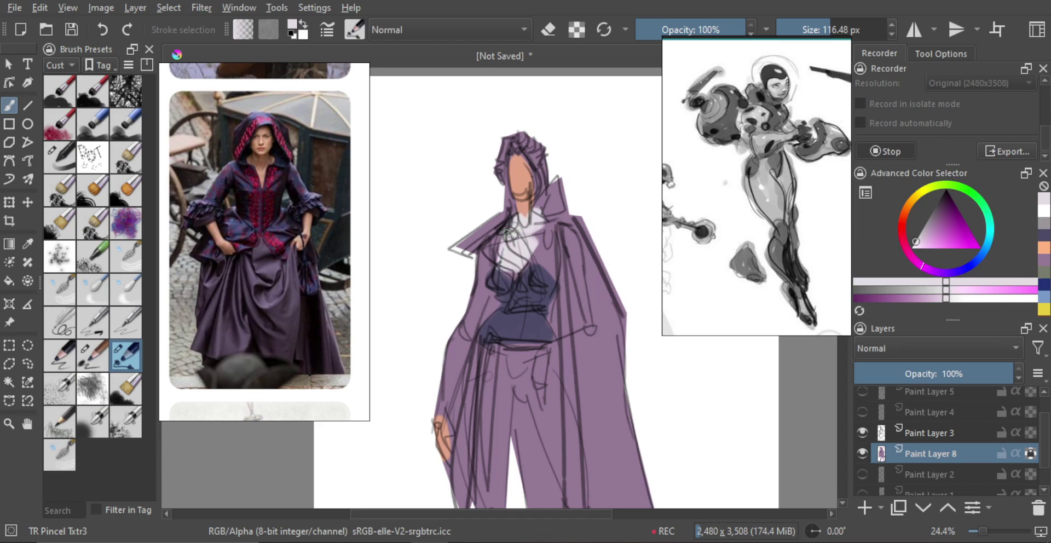
{"action": "key", "text": "ctrl+z"}
{"action": "left_click_drag", "start_coordinate": [512, 230], "coordinate": [505, 260]}
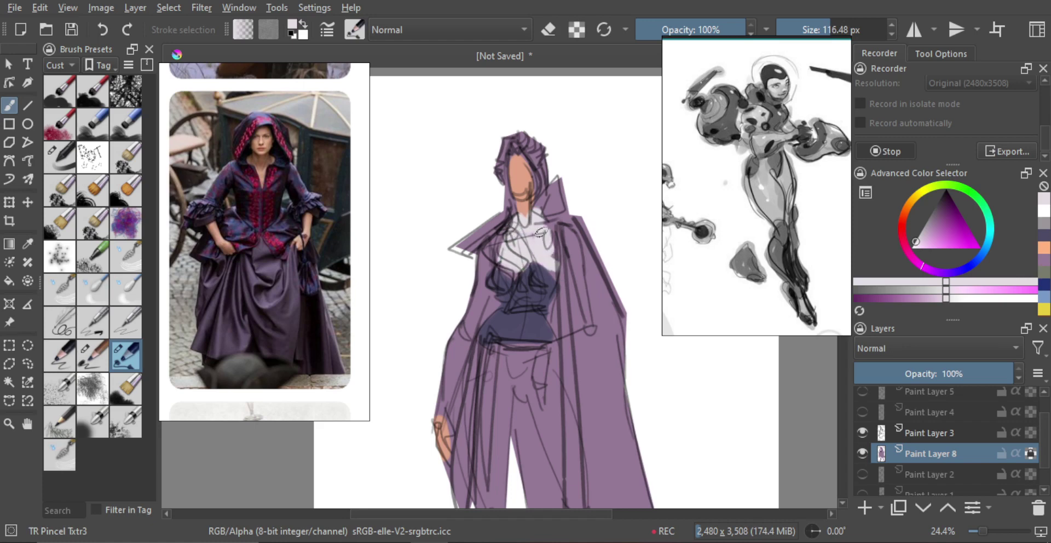
{"action": "left_click_drag", "start_coordinate": [562, 233], "coordinate": [551, 290]}
{"action": "key", "text": "m"}
{"action": "key", "text": "m"}
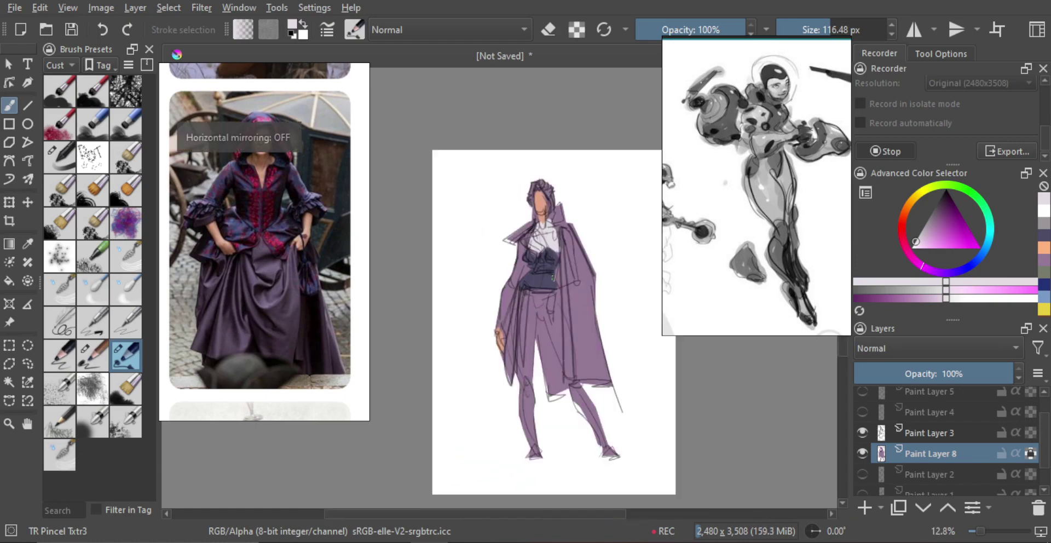
- Undo the recent off-white strokes on the shirt above the bodice
{"action": "left_click_drag", "start_coordinate": [554, 247], "coordinate": [562, 207]}
{"action": "key", "text": "ctrl+z"}
{"action": "key", "text": "ctrl+z"}
{"action": "key", "text": "ctrl+z"}
{"action": "key", "text": "ctrl+z"}
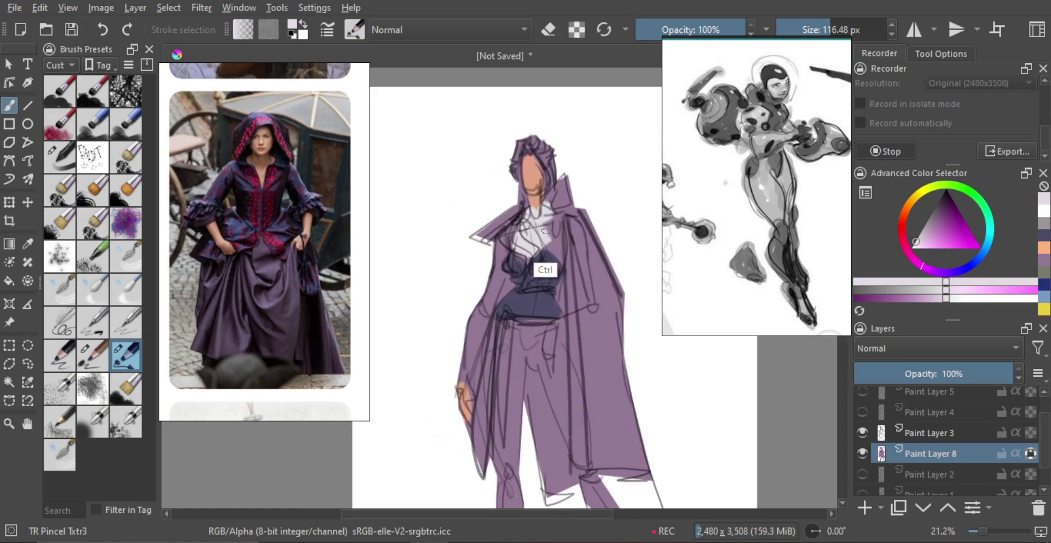
{"action": "key", "text": "ctrl+z"}
{"action": "key", "text": "ctrl+z"}
{"action": "key", "text": "ctrl+z"}
{"action": "key", "text": "ctrl+z"}
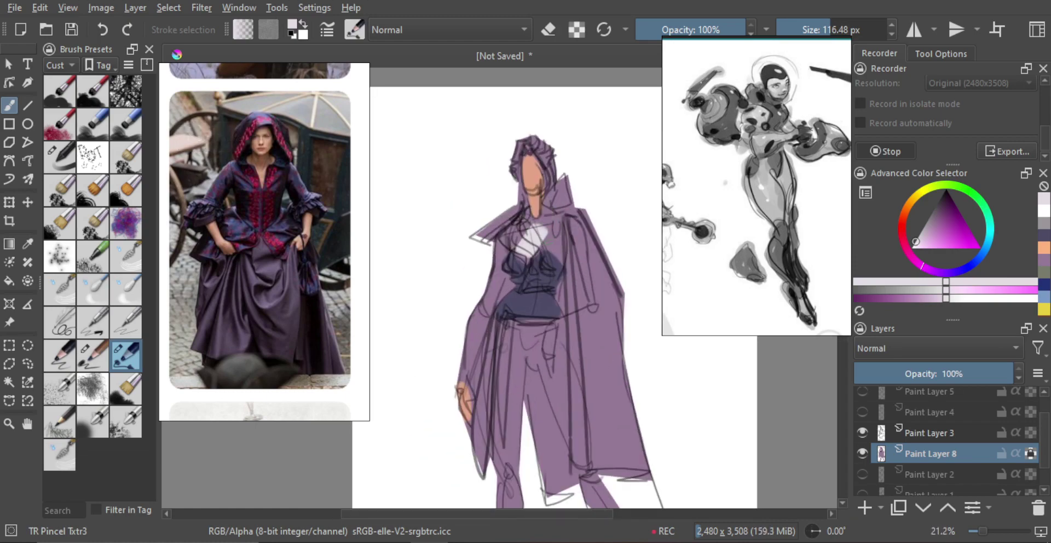
- Repaint the shirt above the bodice in off-white at about 109 px and check it in mirrored view
{"action": "mouse_move", "coordinate": [517, 246]}
{"action": "left_mouse_down"}
{"action": "mouse_move", "coordinate": [539, 215]}
{"action": "mouse_move", "coordinate": [550, 240]}
{"action": "left_mouse_up"}
{"action": "mouse_move", "coordinate": [558, 249]}
{"action": "left_mouse_down"}
{"action": "mouse_move", "coordinate": [561, 265]}
{"action": "mouse_move", "coordinate": [537, 251]}
{"action": "mouse_move", "coordinate": [552, 244]}
{"action": "left_mouse_up"}
{"action": "key", "text": "m"}
{"action": "key", "text": "m"}
{"action": "left_click_drag", "start_coordinate": [553, 244], "coordinate": [554, 221]}
{"action": "left_click_drag", "start_coordinate": [554, 222], "coordinate": [540, 257], "text": "ctrl"}
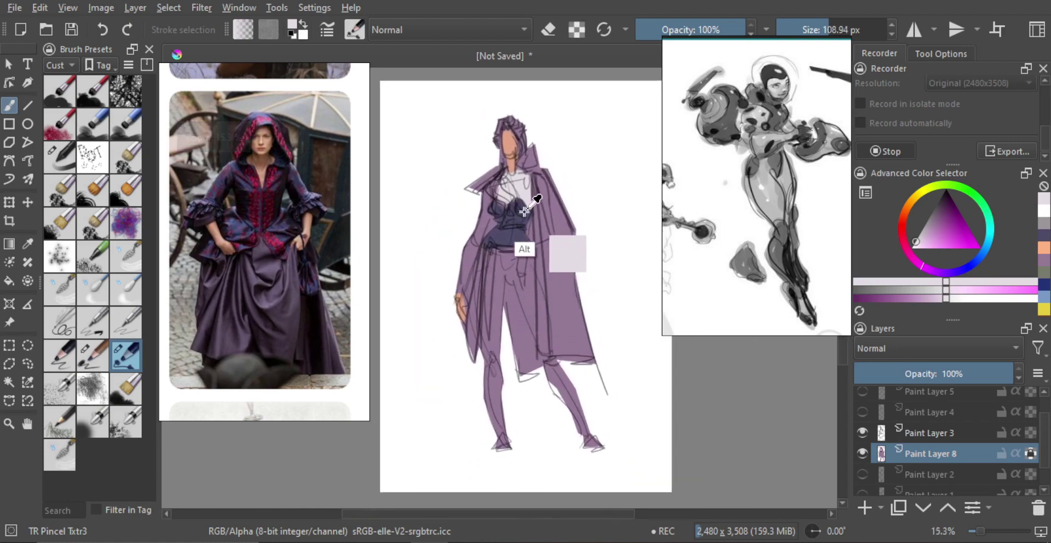
- Pick a dark reddish brown and paint the trouser waistband and the first leg at about 117 px
{"action": "left_click", "coordinate": [527, 290], "text": "alt"}
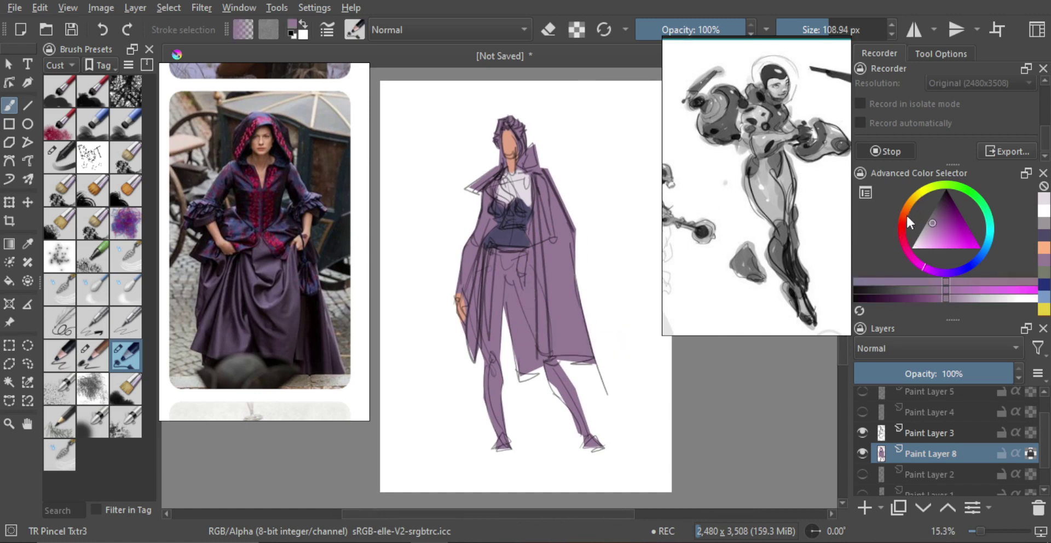
{"action": "mouse_move", "coordinate": [923, 254]}
{"action": "left_mouse_down"}
{"action": "mouse_move", "coordinate": [903, 242]}
{"action": "mouse_move", "coordinate": [939, 207]}
{"action": "left_mouse_up"}
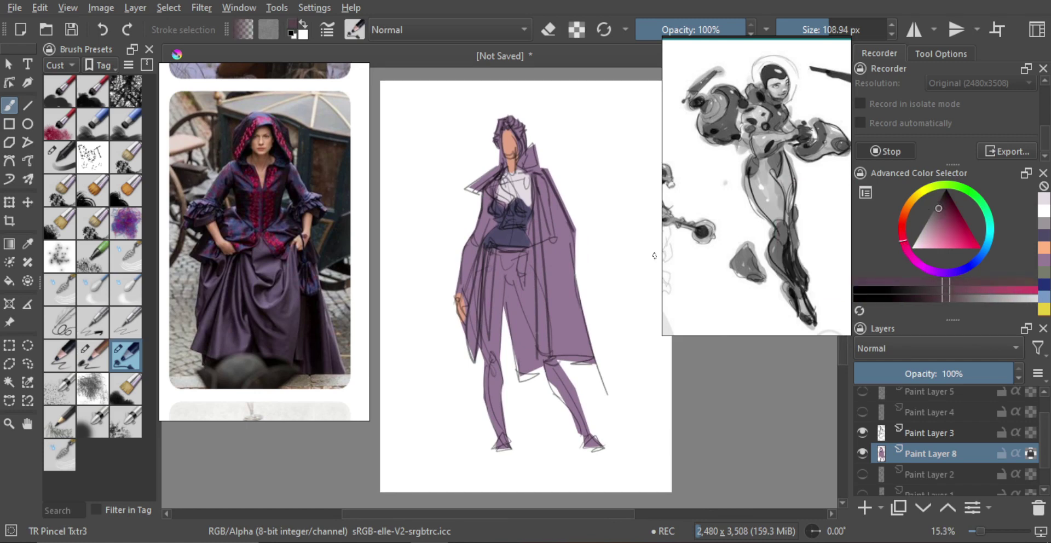
{"action": "mouse_move", "coordinate": [475, 265]}
{"action": "left_mouse_down"}
{"action": "mouse_move", "coordinate": [537, 251]}
{"action": "mouse_move", "coordinate": [501, 250]}
{"action": "mouse_move", "coordinate": [511, 295]}
{"action": "mouse_move", "coordinate": [485, 245]}
{"action": "mouse_move", "coordinate": [478, 311]}
{"action": "mouse_move", "coordinate": [477, 253]}
{"action": "mouse_move", "coordinate": [480, 367]}
{"action": "left_mouse_up"}
{"action": "scroll", "coordinate": [502, 250], "scroll_direction": "down", "scroll_amount": 2}
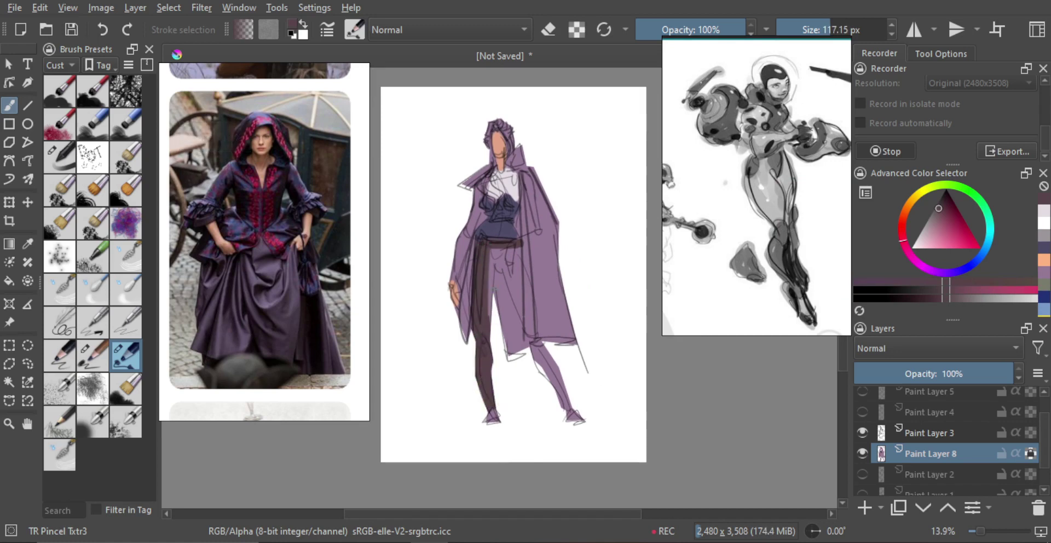
- Fill the trouser crotch, the other thigh and its lower leg with the dark reddish brown, redoing one stroke
{"action": "mouse_move", "coordinate": [494, 288]}
{"action": "left_mouse_down"}
{"action": "mouse_move", "coordinate": [509, 285]}
{"action": "mouse_move", "coordinate": [502, 304]}
{"action": "left_mouse_up"}
{"action": "left_click_drag", "start_coordinate": [514, 252], "coordinate": [516, 305]}
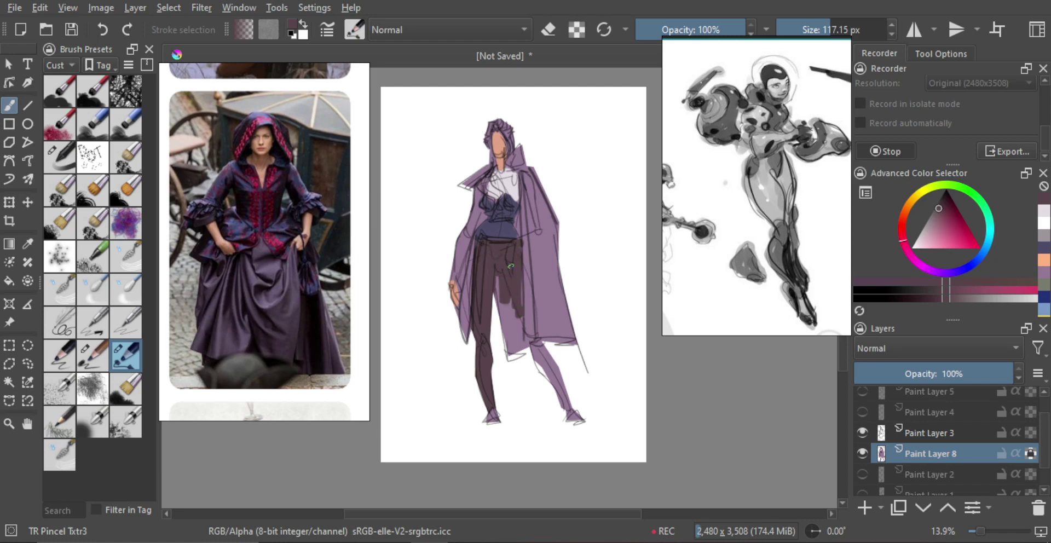
{"action": "key", "text": "ctrl+z"}
{"action": "left_click_drag", "start_coordinate": [517, 250], "coordinate": [516, 289]}
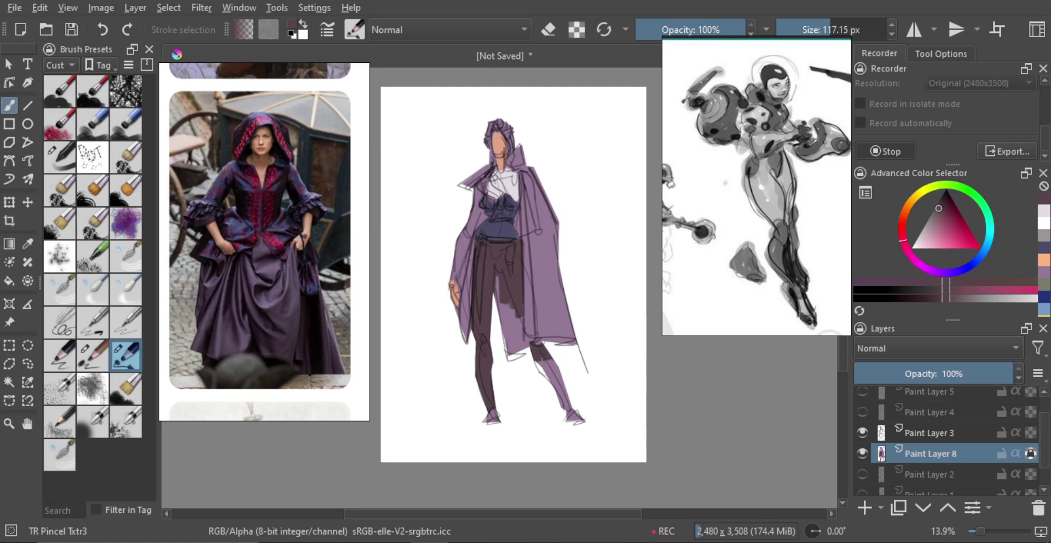
{"action": "left_click_drag", "start_coordinate": [556, 389], "coordinate": [569, 408]}
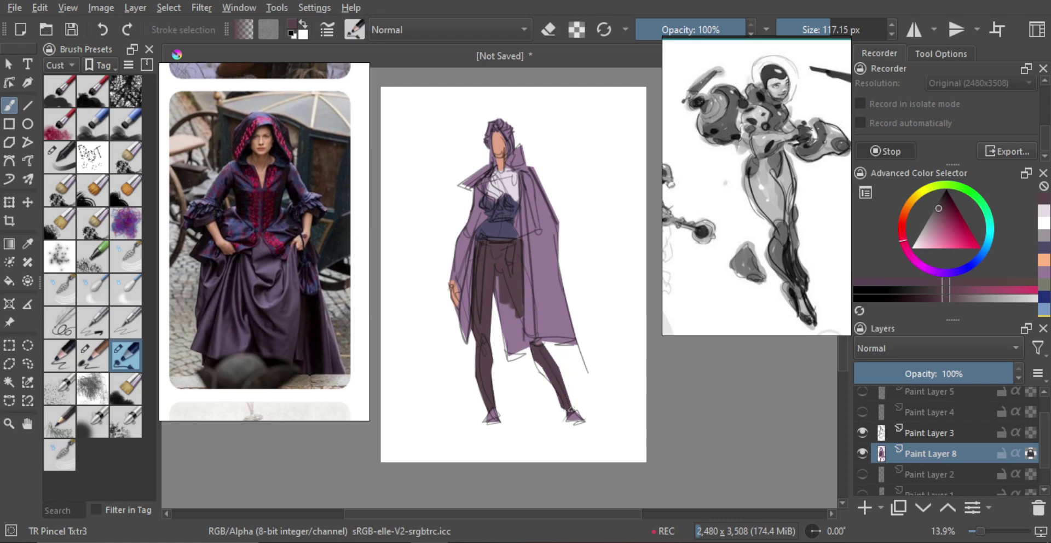
- Refine the cape area between the legs in sampled cape purple at about 109 px and check it in mirrored view
{"action": "scroll", "coordinate": [501, 382], "scroll_direction": "up", "scroll_amount": 1}
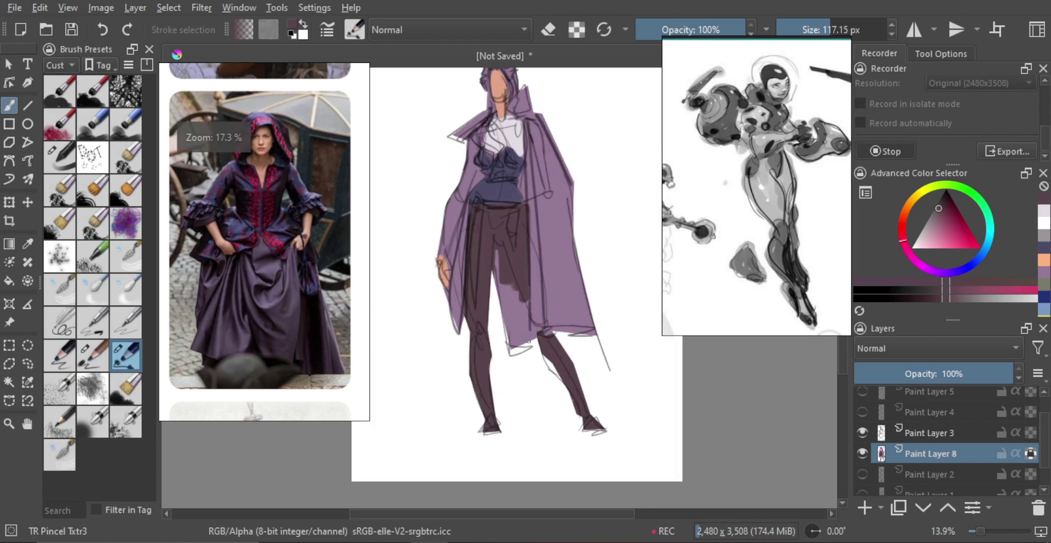
{"action": "left_click", "coordinate": [518, 323], "text": "ctrl"}
{"action": "left_click_drag", "start_coordinate": [495, 255], "coordinate": [520, 301]}
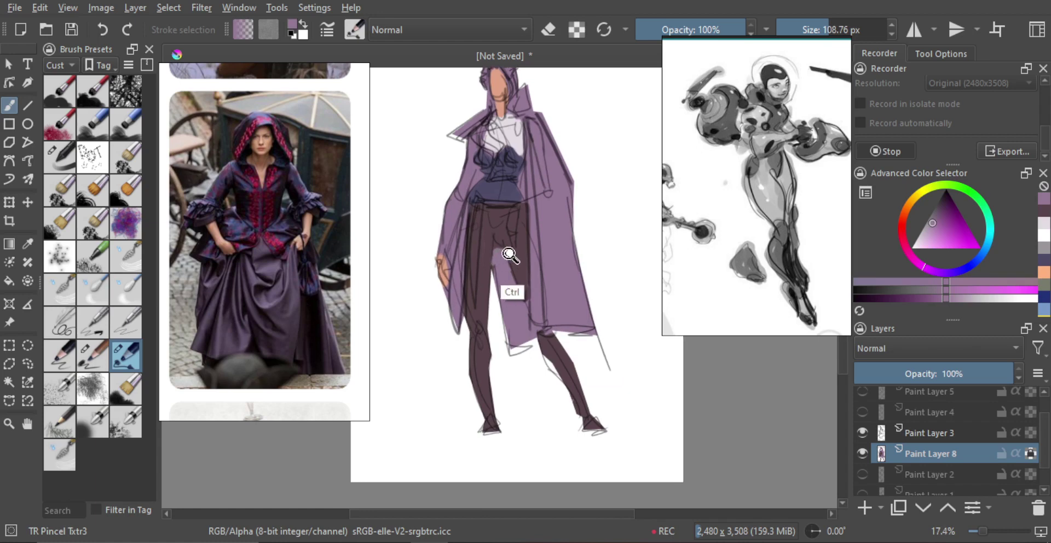
{"action": "left_click_drag", "start_coordinate": [511, 253], "coordinate": [510, 310]}
{"action": "key", "text": "m"}
{"action": "key", "text": "m"}
{"action": "left_click_drag", "start_coordinate": [538, 247], "coordinate": [549, 221]}
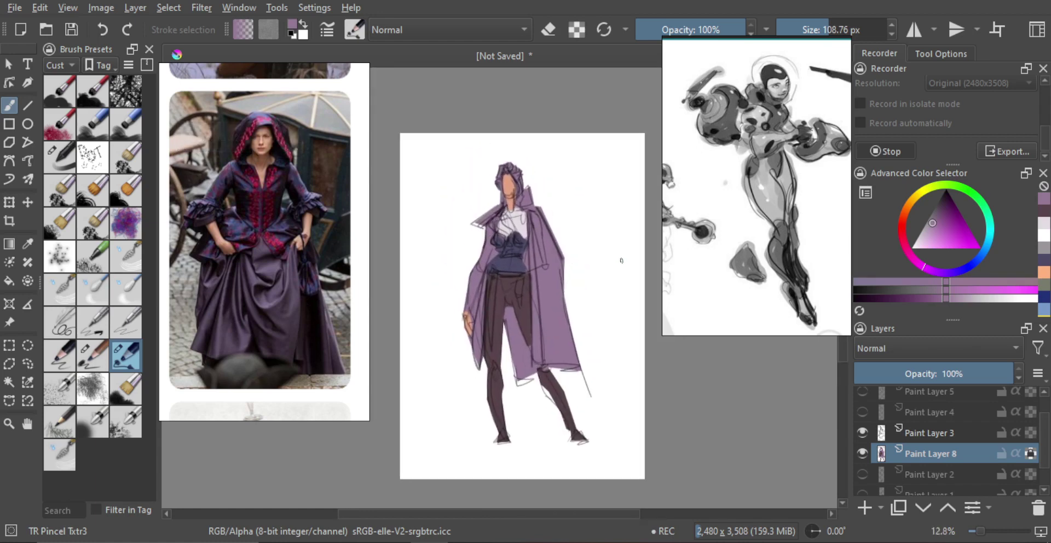
- Merge the sketch line layer down into the colour layer beneath it
{"action": "left_click", "coordinate": [949, 432]}
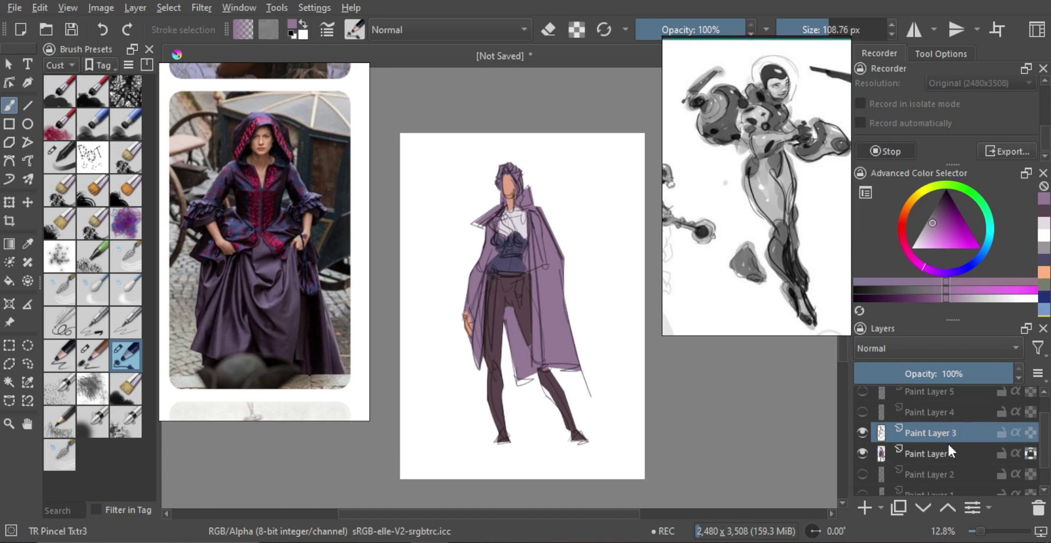
{"action": "key", "text": "ctrl+e"}
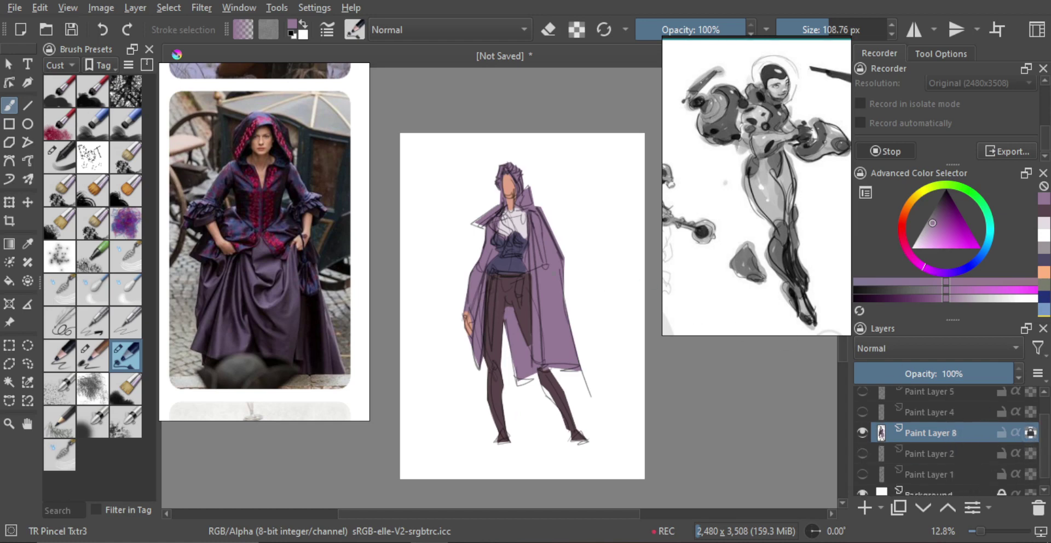
{"action": "mouse_move", "coordinate": [545, 292]}
{"action": "left_mouse_down"}
{"action": "mouse_move", "coordinate": [551, 263]}
{"action": "mouse_move", "coordinate": [542, 294]}
{"action": "left_mouse_up"}
{"action": "left_click_drag", "start_coordinate": [549, 298], "coordinate": [546, 279]}
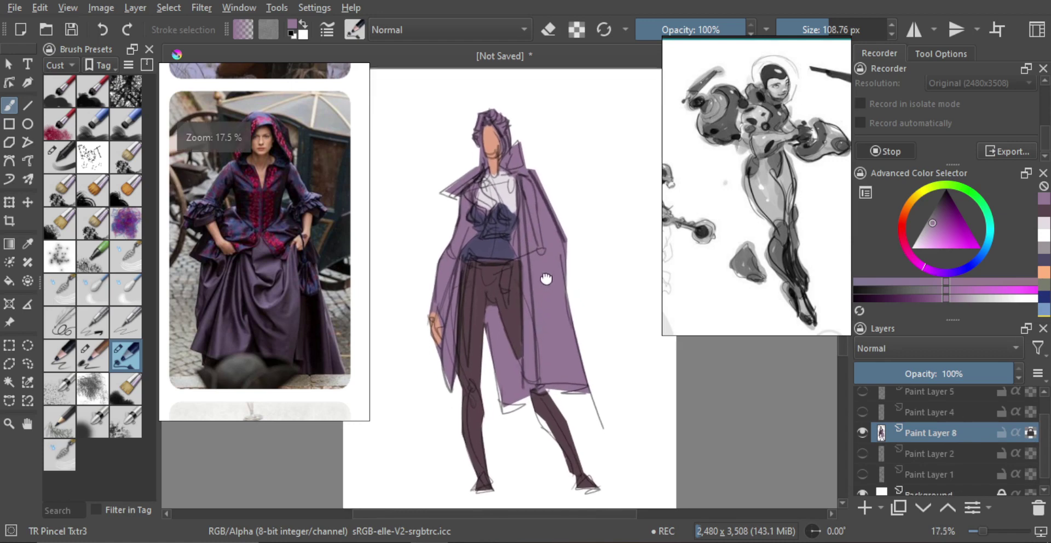
{"action": "scroll", "coordinate": [546, 279], "scroll_direction": "down", "scroll_amount": 2}
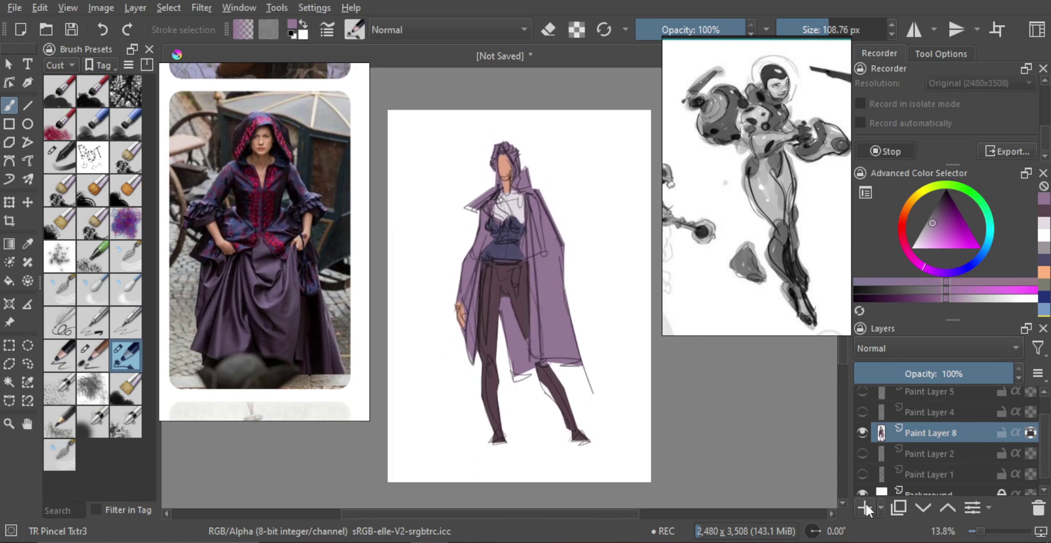
- Group the merged layer and add a new alpha-inheriting layer above it inside the group, set to Multiply
{"action": "key", "text": "ctrl+g"}
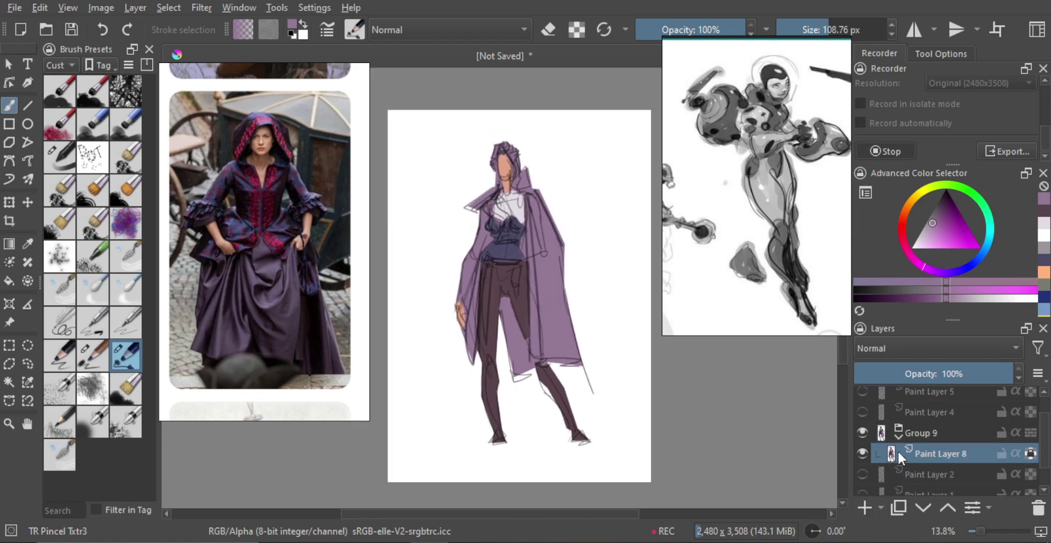
{"action": "left_click", "coordinate": [865, 507]}
{"action": "left_click", "coordinate": [1015, 454]}
{"action": "left_click", "coordinate": [931, 348]}
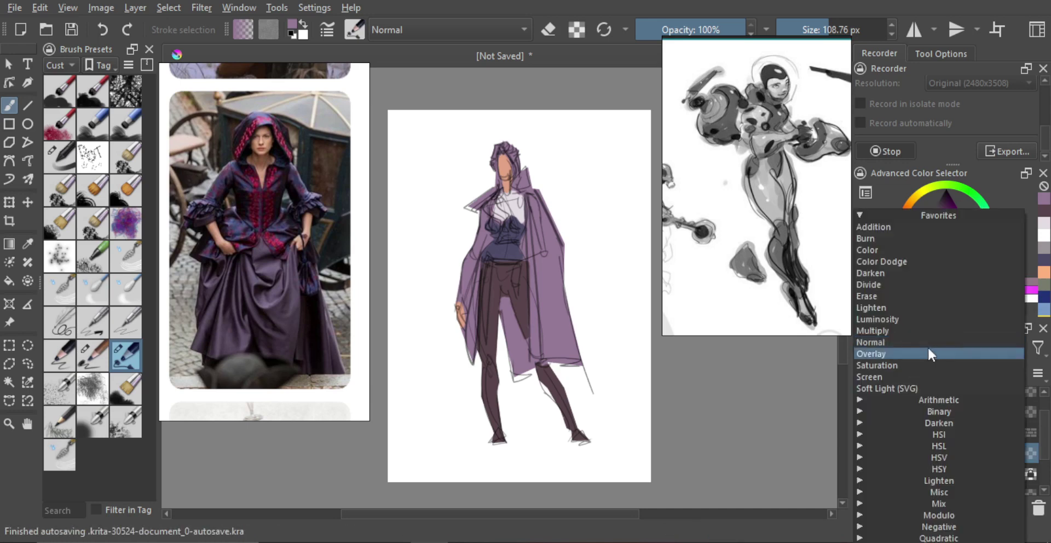
{"action": "left_click", "coordinate": [891, 332]}
{"action": "scroll", "coordinate": [547, 281], "scroll_direction": "up", "scroll_amount": 1}
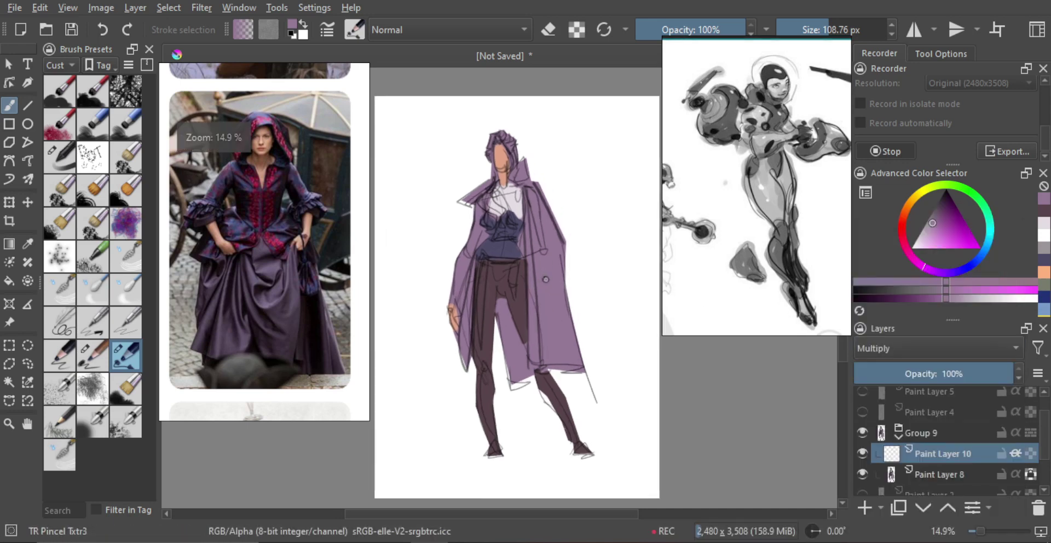
{"action": "left_click_drag", "start_coordinate": [532, 318], "coordinate": [548, 276]}
{"action": "key", "text": "ctrl+z"}
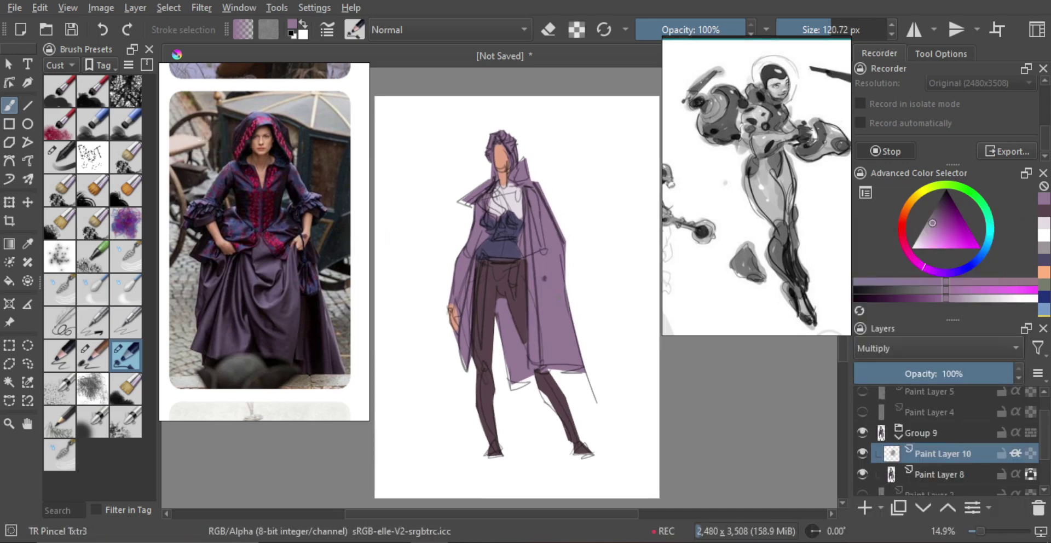
{"action": "scroll", "coordinate": [528, 198], "scroll_direction": "up", "scroll_amount": 1}
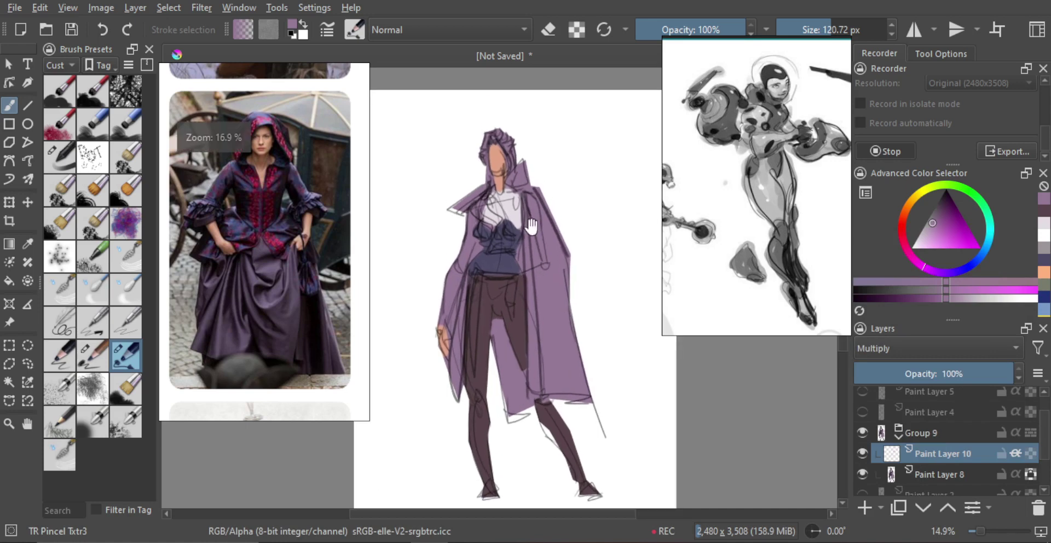
{"action": "key", "text": "bracketright"}
{"action": "key", "text": "bracketright"}
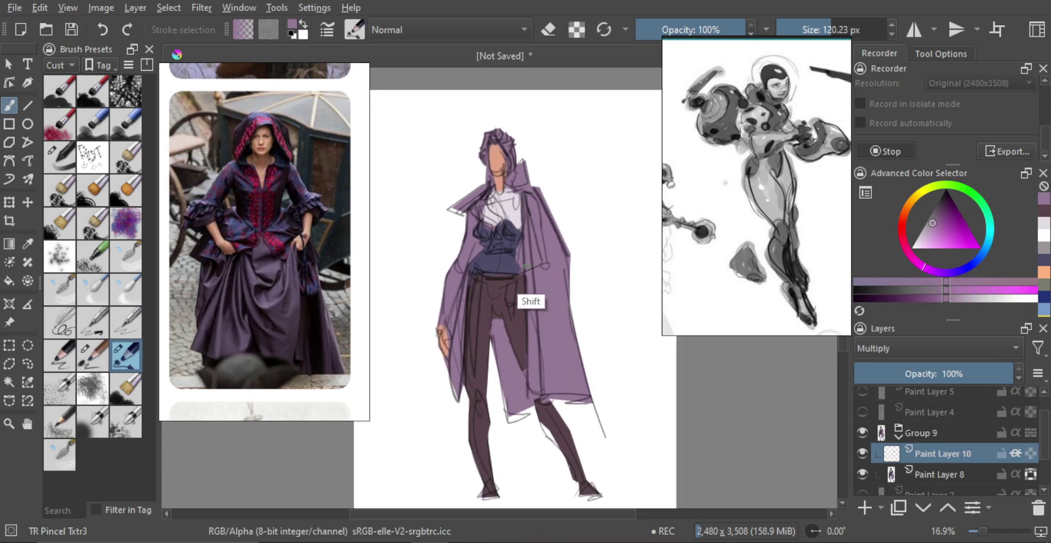
{"action": "mouse_move", "coordinate": [572, 255]}
{"action": "left_mouse_down"}
{"action": "mouse_move", "coordinate": [569, 383]}
{"action": "mouse_move", "coordinate": [567, 350]}
{"action": "left_mouse_up"}
{"action": "key", "text": "ctrl+z"}
- Switch to the TR Pincel Txtr2 brush and try purple shading strokes on the cape at about 232 px, undoing them
{"action": "left_click", "coordinate": [102, 358]}
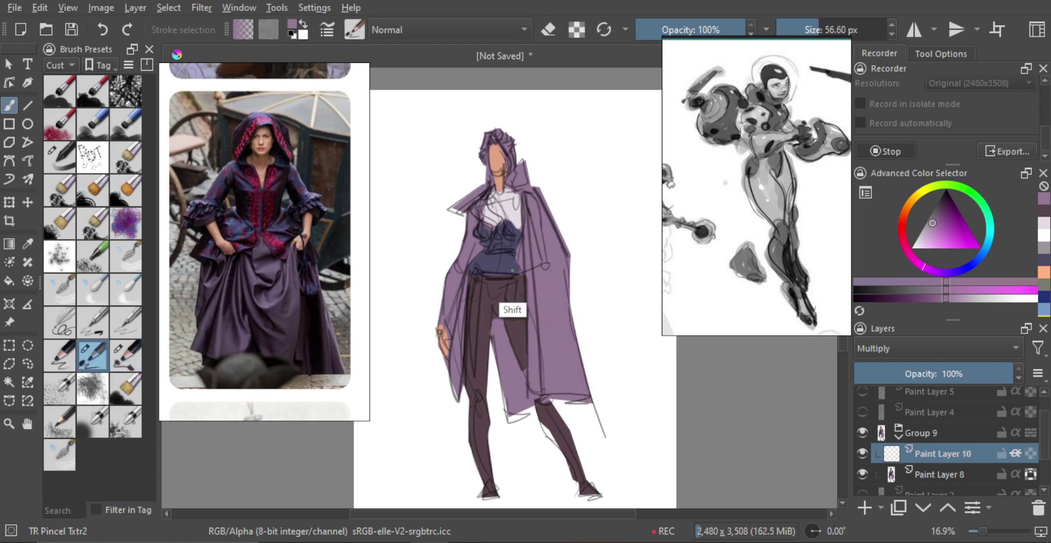
{"action": "mouse_move", "coordinate": [493, 295]}
{"action": "left_mouse_down", "text": "shift"}
{"action": "mouse_move", "coordinate": [536, 252]}
{"action": "mouse_move", "coordinate": [575, 259]}
{"action": "mouse_move", "coordinate": [527, 223]}
{"action": "mouse_move", "coordinate": [538, 266]}
{"action": "mouse_move", "coordinate": [570, 257]}
{"action": "left_mouse_up", "text": "shift"}
{"action": "key", "text": "ctrl+z"}
{"action": "mouse_move", "coordinate": [567, 256]}
{"action": "left_mouse_down"}
{"action": "mouse_move", "coordinate": [543, 265]}
{"action": "mouse_move", "coordinate": [546, 378]}
{"action": "left_mouse_up"}
{"action": "key", "text": "bracketright"}
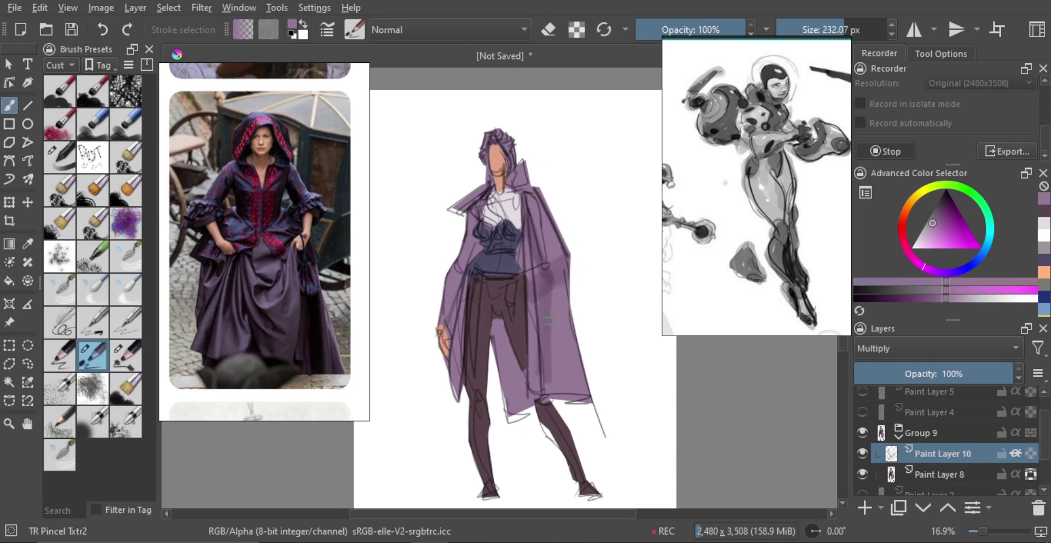
{"action": "key", "text": "ctrl+z"}
- Shade the cape's folds and its inner side between the legs with purple strokes, undoing the stray ones
{"action": "left_click_drag", "start_coordinate": [542, 332], "coordinate": [547, 331], "text": "shift"}
{"action": "mouse_move", "coordinate": [543, 284]}
{"action": "left_mouse_down"}
{"action": "mouse_move", "coordinate": [545, 378]}
{"action": "mouse_move", "coordinate": [555, 367]}
{"action": "left_mouse_up"}
{"action": "mouse_move", "coordinate": [549, 378]}
{"action": "left_mouse_down"}
{"action": "mouse_move", "coordinate": [548, 309]}
{"action": "mouse_move", "coordinate": [577, 378]}
{"action": "mouse_move", "coordinate": [552, 378]}
{"action": "left_mouse_up"}
{"action": "key", "text": "ctrl+z"}
{"action": "left_click_drag", "start_coordinate": [534, 331], "coordinate": [535, 389]}
{"action": "left_click_drag", "start_coordinate": [535, 422], "coordinate": [546, 422], "text": "shift"}
{"action": "mouse_move", "coordinate": [523, 374]}
{"action": "left_mouse_down"}
{"action": "mouse_move", "coordinate": [573, 391]}
{"action": "mouse_move", "coordinate": [577, 410]}
{"action": "mouse_move", "coordinate": [583, 387]}
{"action": "left_mouse_up"}
{"action": "key", "text": "ctrl+z"}
- Shade the trousers from the waist down over the thighs at about 399 px, redoing one stroke
{"action": "mouse_move", "coordinate": [489, 328]}
{"action": "left_mouse_down"}
{"action": "mouse_move", "coordinate": [501, 378]}
{"action": "mouse_move", "coordinate": [514, 361]}
{"action": "mouse_move", "coordinate": [524, 398]}
{"action": "mouse_move", "coordinate": [495, 327]}
{"action": "left_mouse_up"}
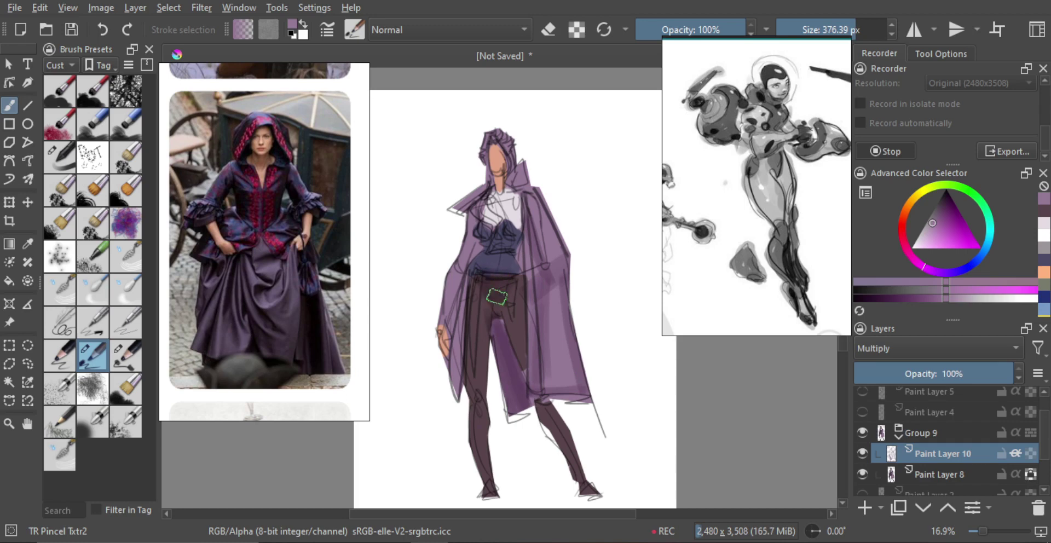
{"action": "key", "text": "bracketright"}
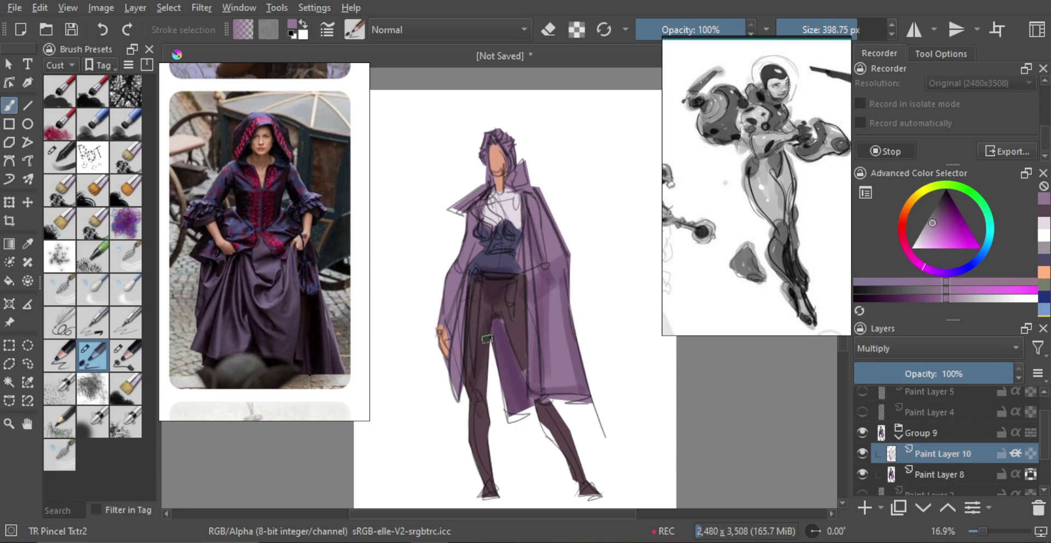
{"action": "left_click_drag", "start_coordinate": [501, 321], "coordinate": [530, 373]}
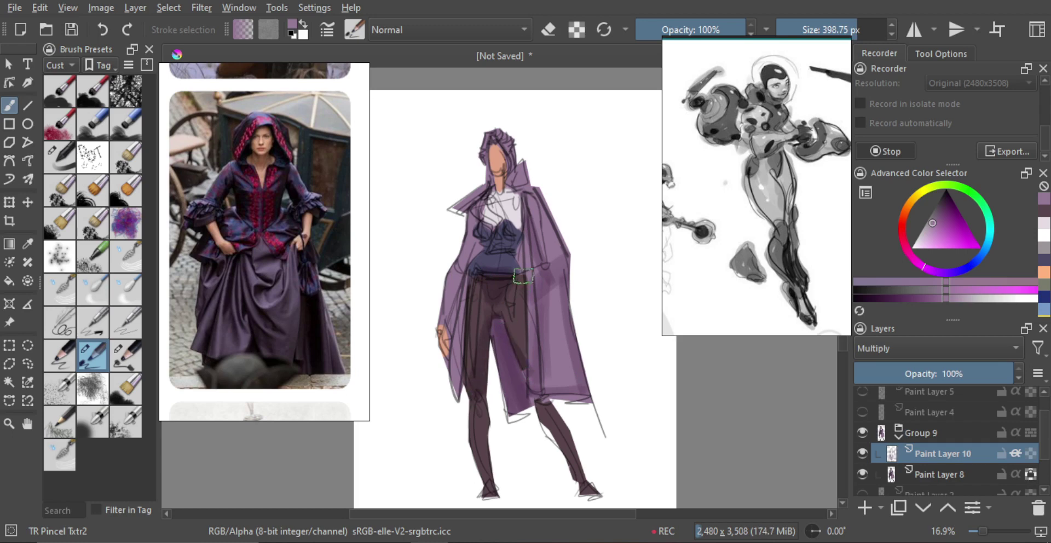
{"action": "left_click_drag", "start_coordinate": [524, 275], "coordinate": [525, 386]}
{"action": "key", "text": "ctrl+z"}
{"action": "mouse_move", "coordinate": [517, 275]}
{"action": "left_mouse_down"}
{"action": "mouse_move", "coordinate": [520, 375]}
{"action": "mouse_move", "coordinate": [511, 347]}
{"action": "left_mouse_up"}
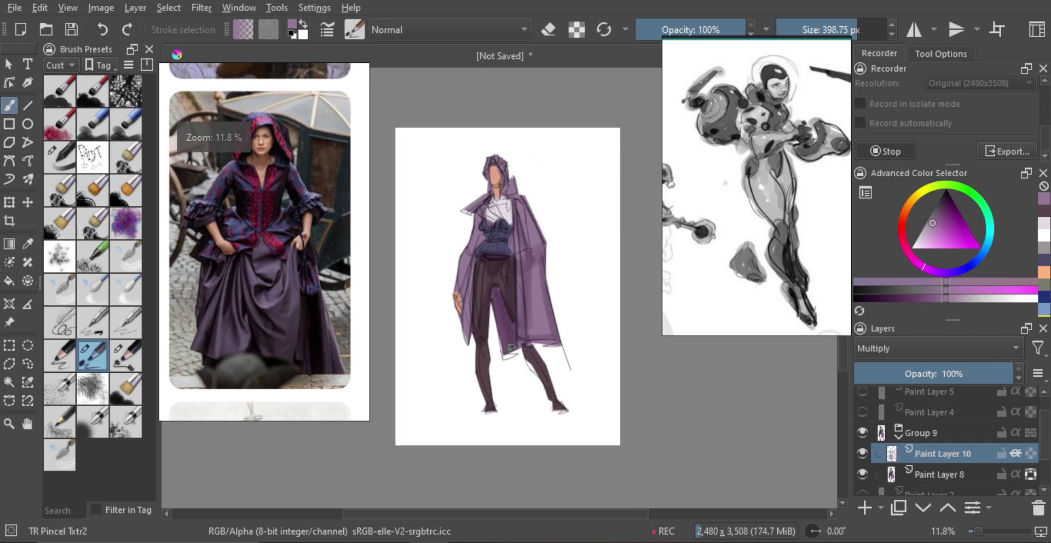
- Try broad shading over the figure at about 730 px and check it in mirrored view
{"action": "left_click_drag", "start_coordinate": [455, 397], "coordinate": [488, 399]}
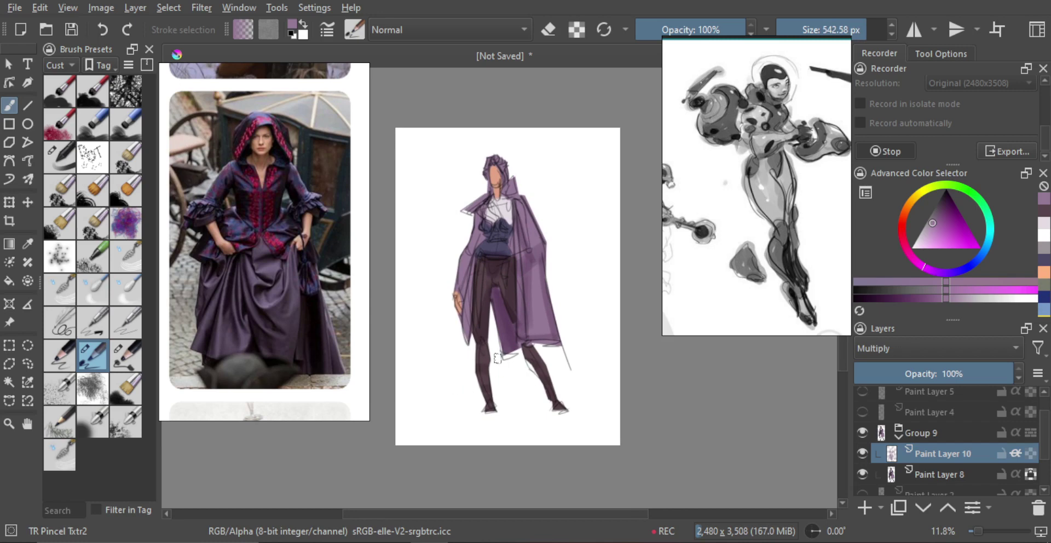
{"action": "key", "text": "bracketright"}
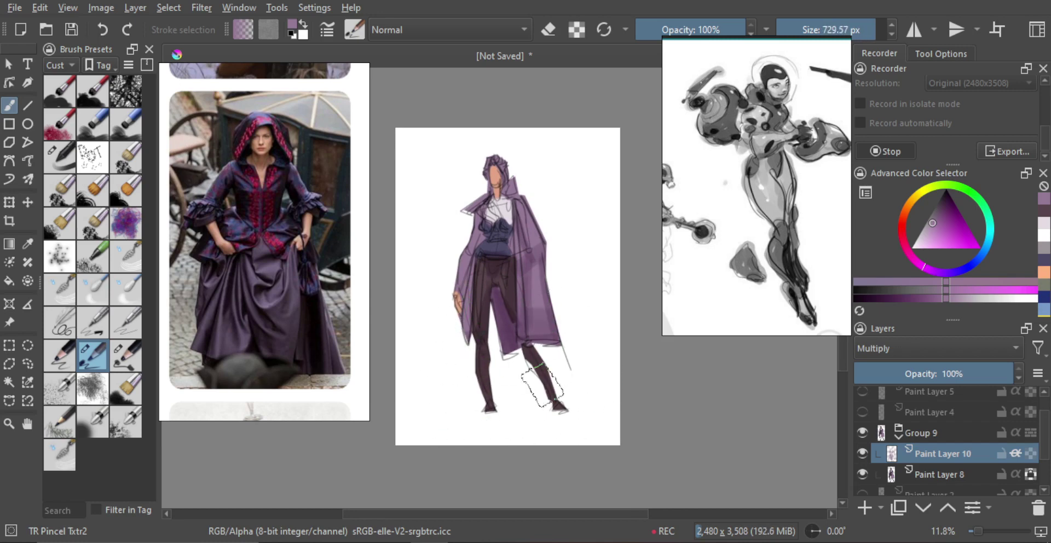
{"action": "key", "text": "m"}
{"action": "key", "text": "m"}
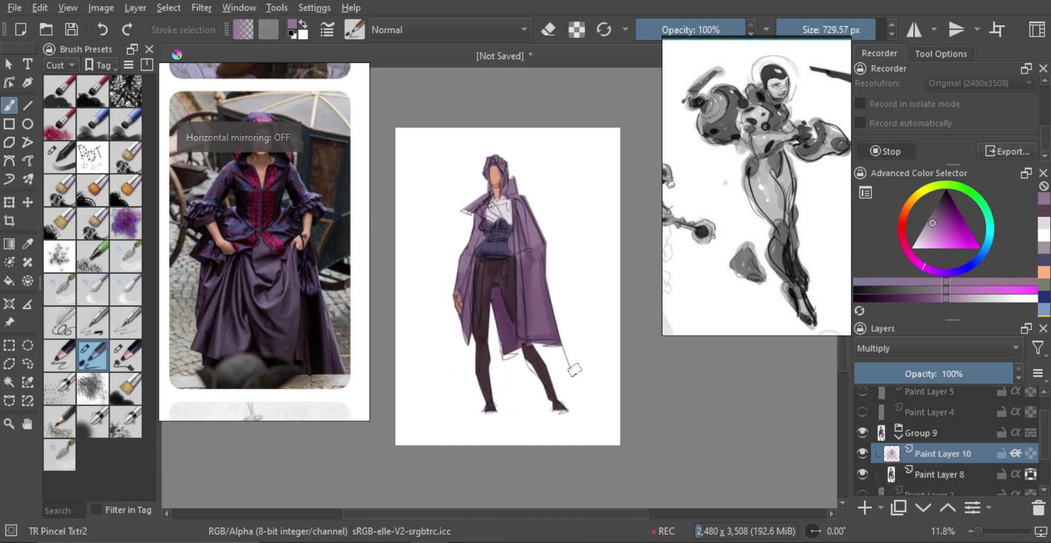
- Switch to the TR Smooth Skin brush and lay soft purple shading over the cape and legs at 1000 px
{"action": "left_click", "coordinate": [93, 422]}
{"action": "left_click_drag", "start_coordinate": [537, 378], "coordinate": [743, 386]}
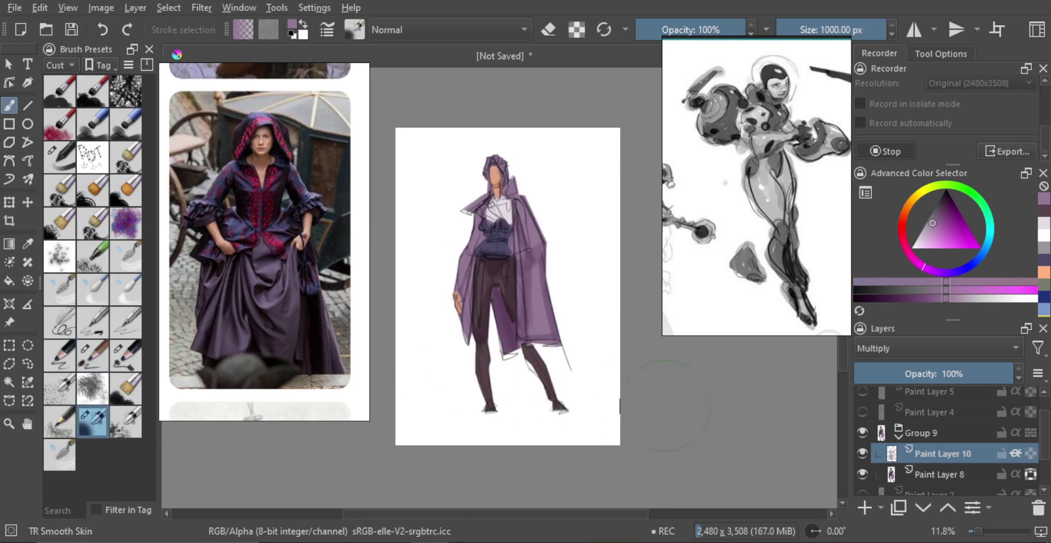
{"action": "mouse_move", "coordinate": [569, 362]}
{"action": "left_mouse_down"}
{"action": "mouse_move", "coordinate": [463, 290]}
{"action": "mouse_move", "coordinate": [488, 269]}
{"action": "left_mouse_up"}
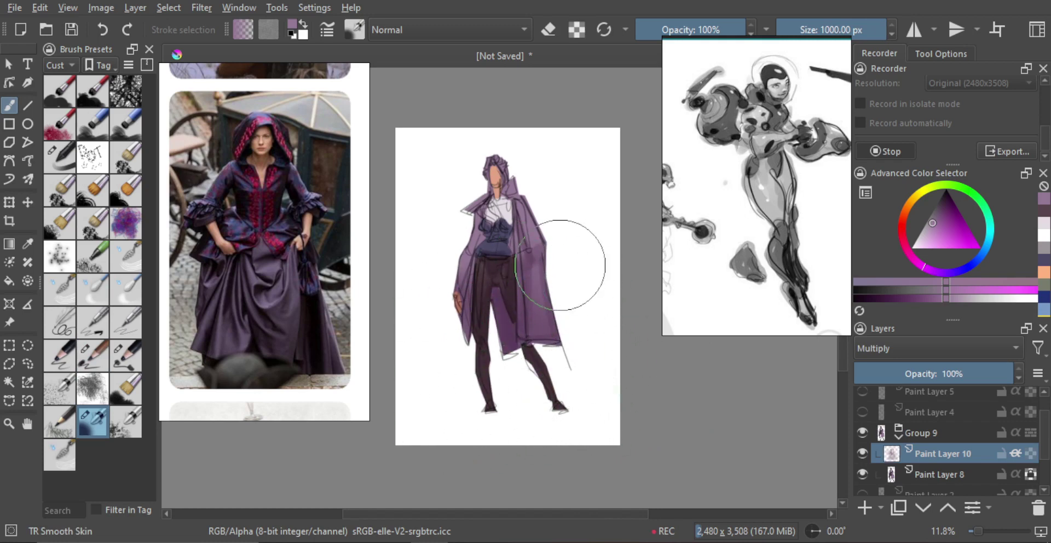
- Merge the Multiply shading layer down and add a new paint layer in Overlay blend mode above the flat colours
{"action": "key", "text": "ctrl"}
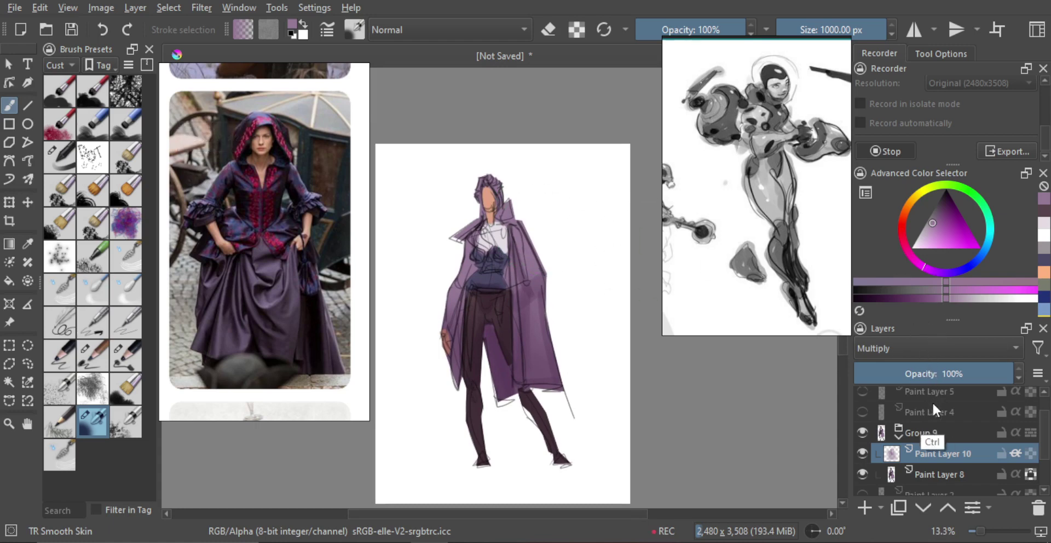
{"action": "key", "text": "ctrl+e"}
{"action": "left_click", "coordinate": [864, 507]}
{"action": "left_click", "coordinate": [893, 353]}
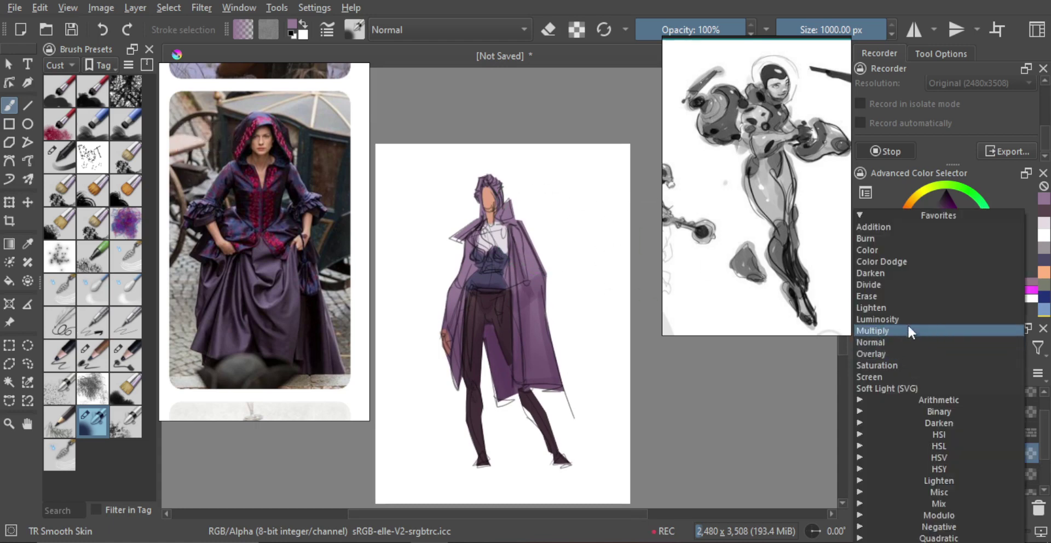
{"action": "left_click", "coordinate": [895, 345]}
- Brush a soft light-orange glow over the head and cape at 1000 px and clip the Overlay layer with inherited alpha
{"action": "left_click", "coordinate": [936, 247]}
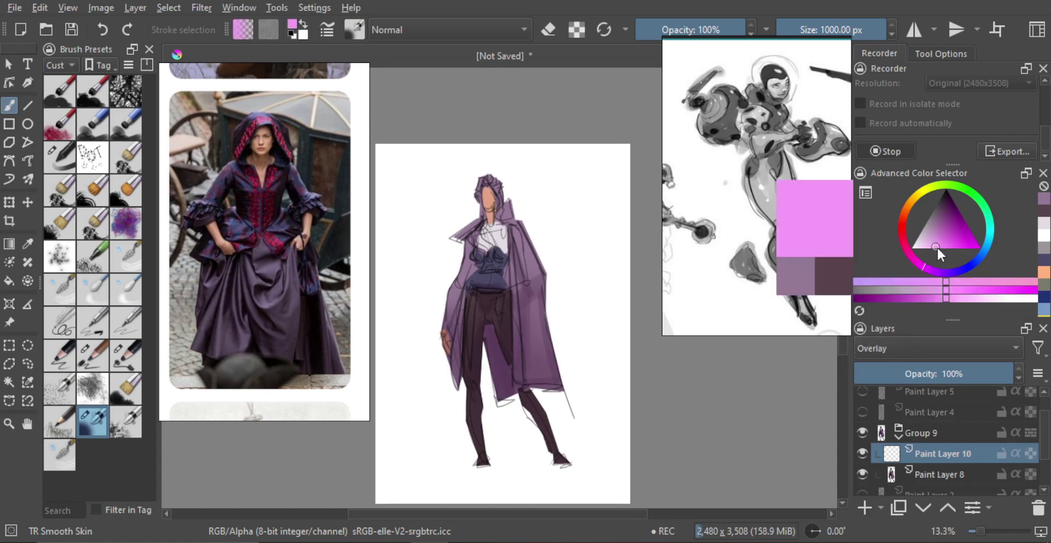
{"action": "left_click", "coordinate": [909, 206]}
{"action": "left_click", "coordinate": [908, 203]}
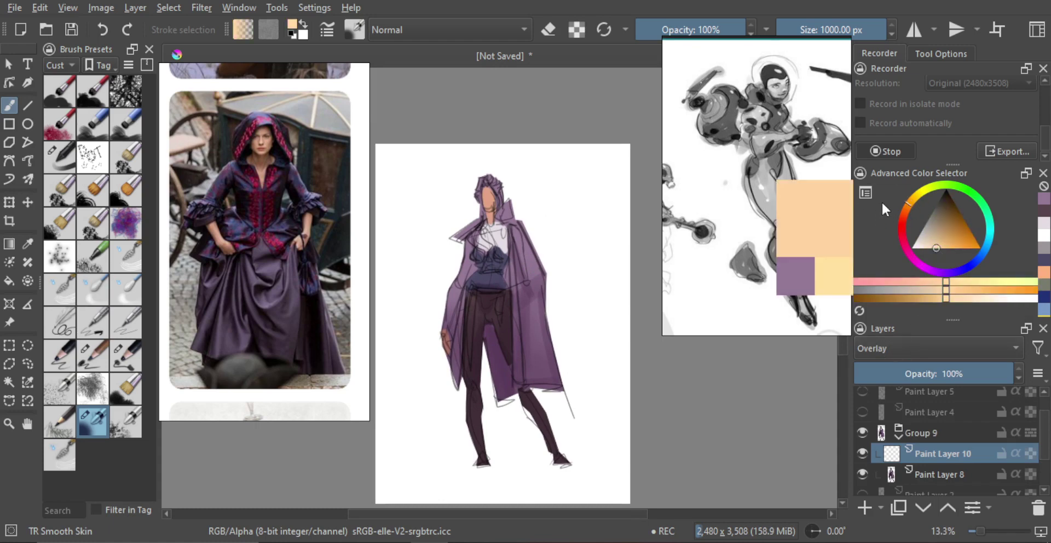
{"action": "mouse_move", "coordinate": [539, 218]}
{"action": "left_mouse_down"}
{"action": "mouse_move", "coordinate": [452, 206]}
{"action": "mouse_move", "coordinate": [540, 177]}
{"action": "mouse_move", "coordinate": [437, 197]}
{"action": "mouse_move", "coordinate": [517, 195]}
{"action": "mouse_move", "coordinate": [528, 222]}
{"action": "mouse_move", "coordinate": [465, 294]}
{"action": "mouse_move", "coordinate": [546, 305]}
{"action": "left_mouse_up"}
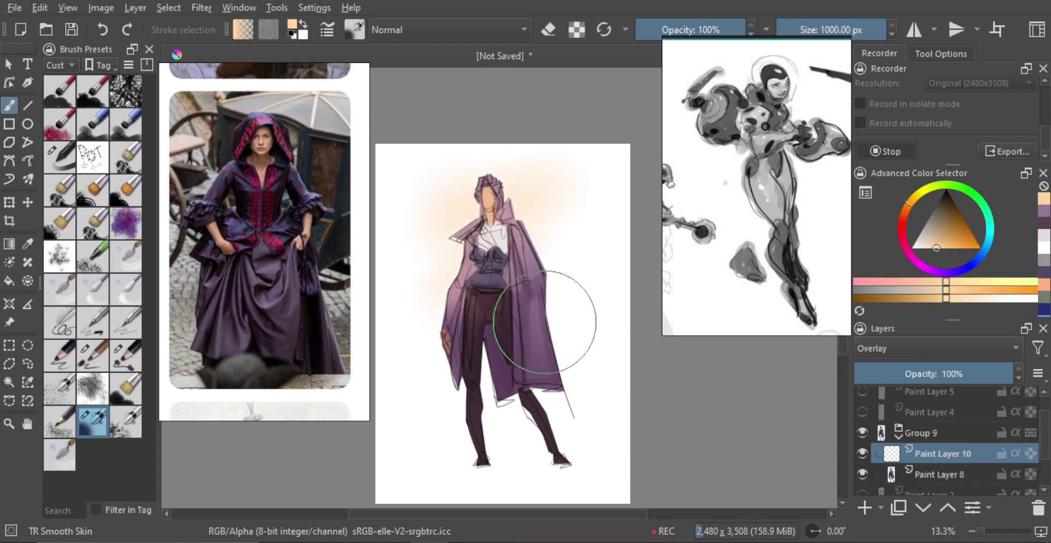
{"action": "left_click", "coordinate": [1016, 453]}
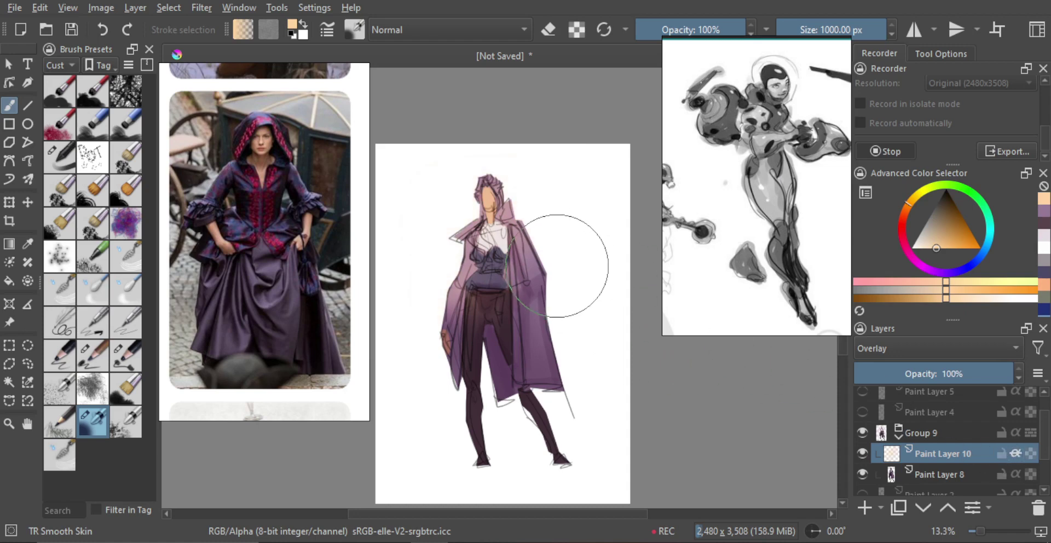
- Lay a soft salmon-orange glow over the upper figure, reduce the Overlay layer's opacity to 73%, and check it in mirrored view
{"action": "left_click", "coordinate": [904, 211]}
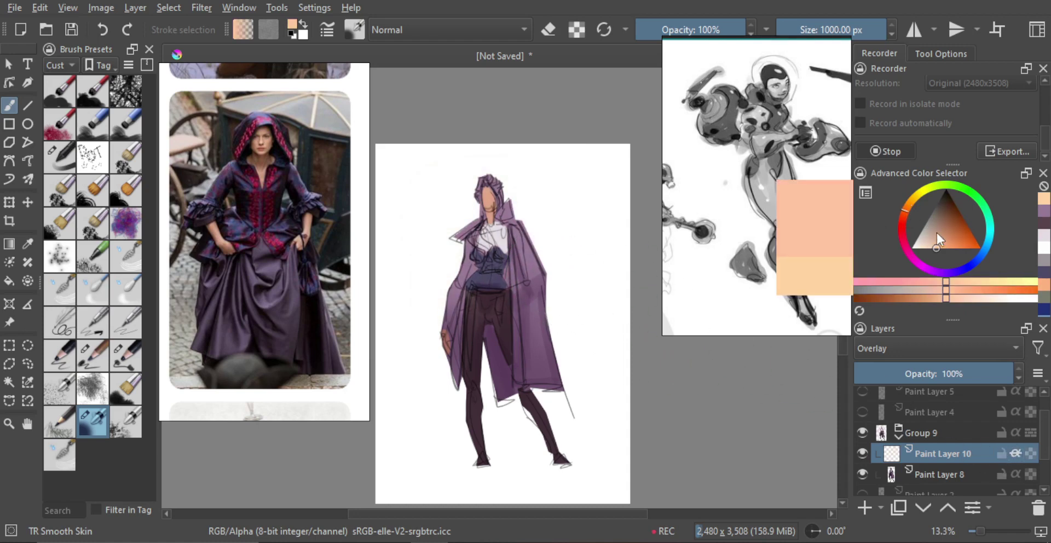
{"action": "left_click_drag", "start_coordinate": [937, 232], "coordinate": [944, 243]}
{"action": "mouse_move", "coordinate": [469, 199]}
{"action": "left_mouse_down"}
{"action": "mouse_move", "coordinate": [552, 171]}
{"action": "mouse_move", "coordinate": [474, 206]}
{"action": "mouse_move", "coordinate": [437, 266]}
{"action": "mouse_move", "coordinate": [532, 260]}
{"action": "mouse_move", "coordinate": [514, 304]}
{"action": "mouse_move", "coordinate": [540, 337]}
{"action": "left_mouse_up"}
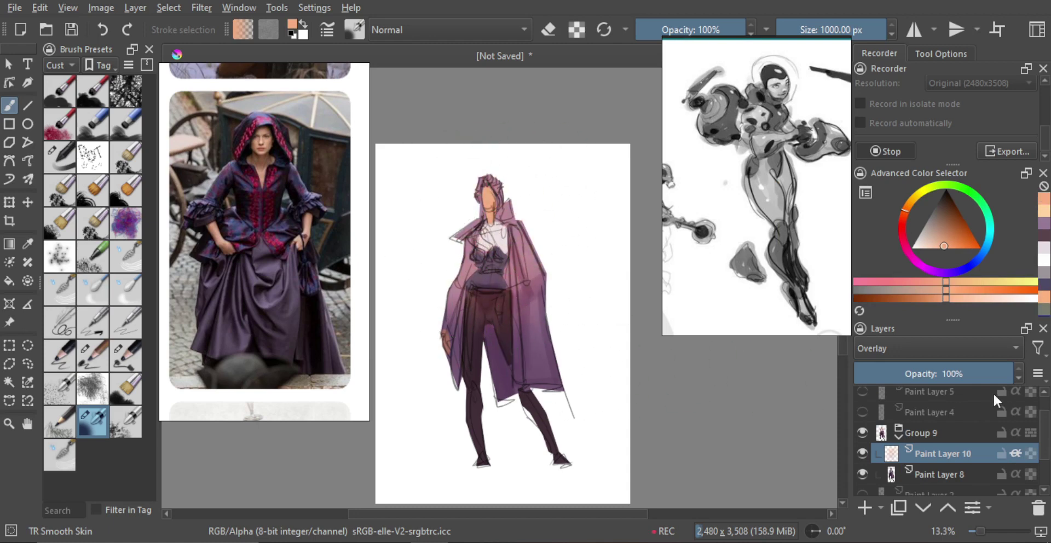
{"action": "left_click_drag", "start_coordinate": [992, 373], "coordinate": [966, 373]}
{"action": "key", "text": "m"}
{"action": "key", "text": "m"}
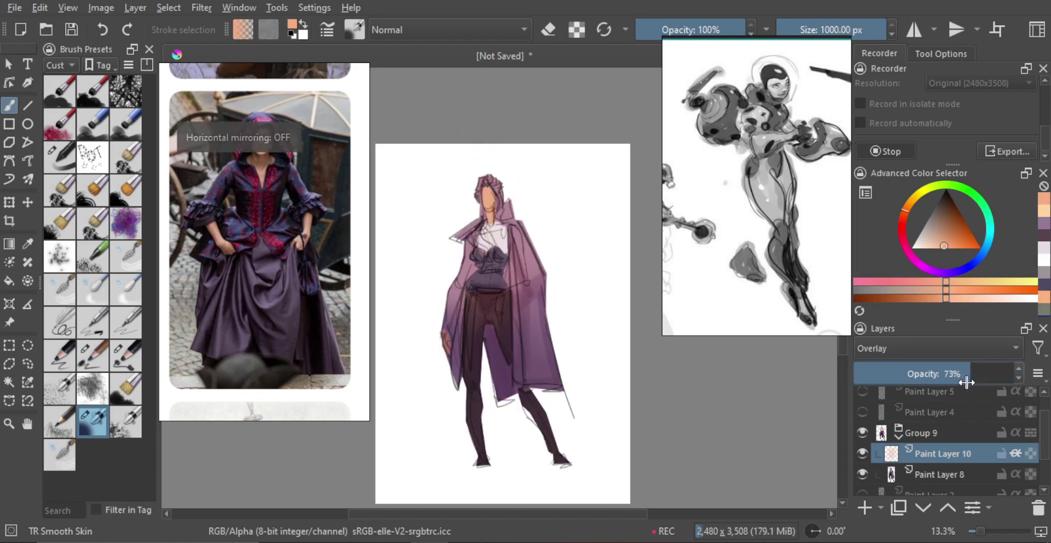
- Flatten Group 9 into a single layer, comparing layer visibility and undoing the merge once before repeating it
{"action": "left_click", "coordinate": [933, 429]}
{"action": "key", "text": "ctrl+e"}
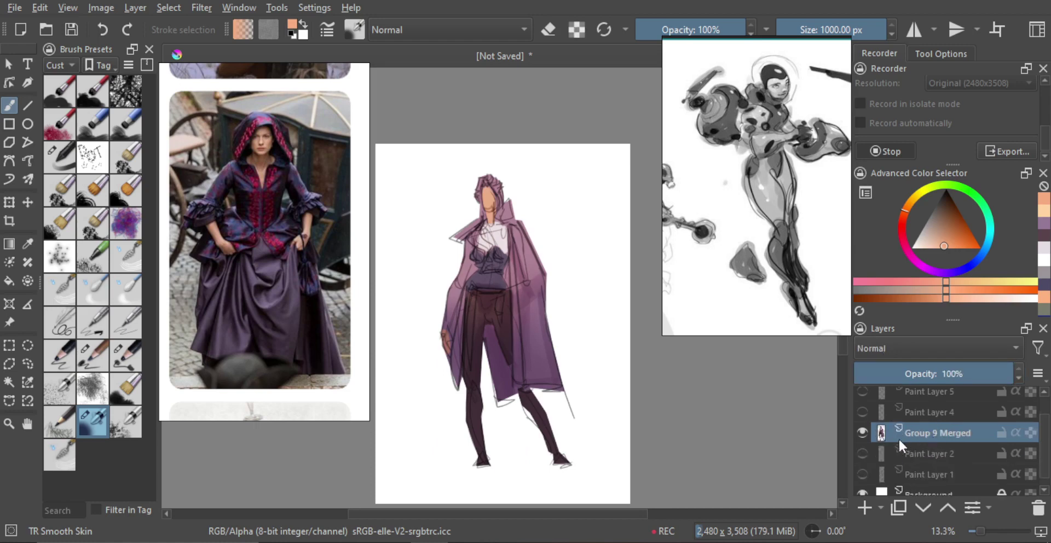
{"action": "left_click", "coordinate": [863, 434]}
{"action": "left_click", "coordinate": [863, 450]}
{"action": "left_click", "coordinate": [863, 450]}
{"action": "left_click", "coordinate": [863, 434]}
{"action": "key", "text": "ctrl+z"}
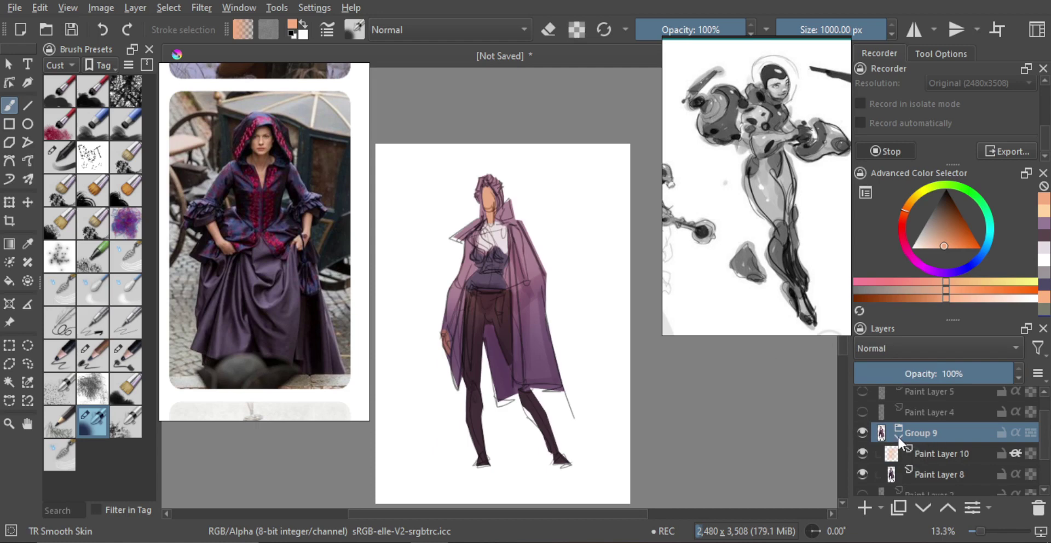
{"action": "left_click", "coordinate": [898, 436]}
{"action": "key", "text": "ctrl+e"}
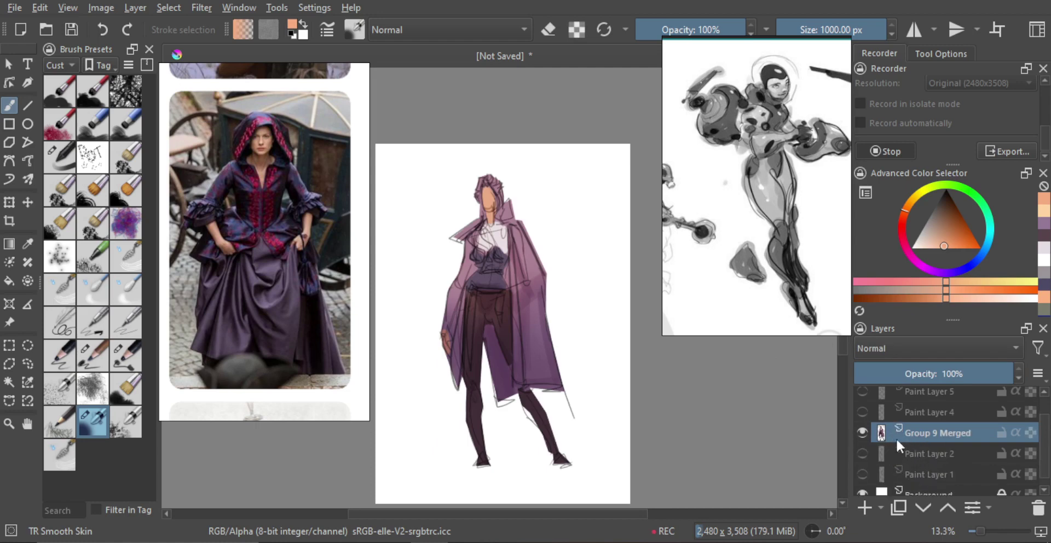
- Switch to the TR Pincel Txtr3 brush and study the faces in both reference images beside the figure's head
{"action": "left_click_drag", "start_coordinate": [581, 308], "coordinate": [584, 323]}
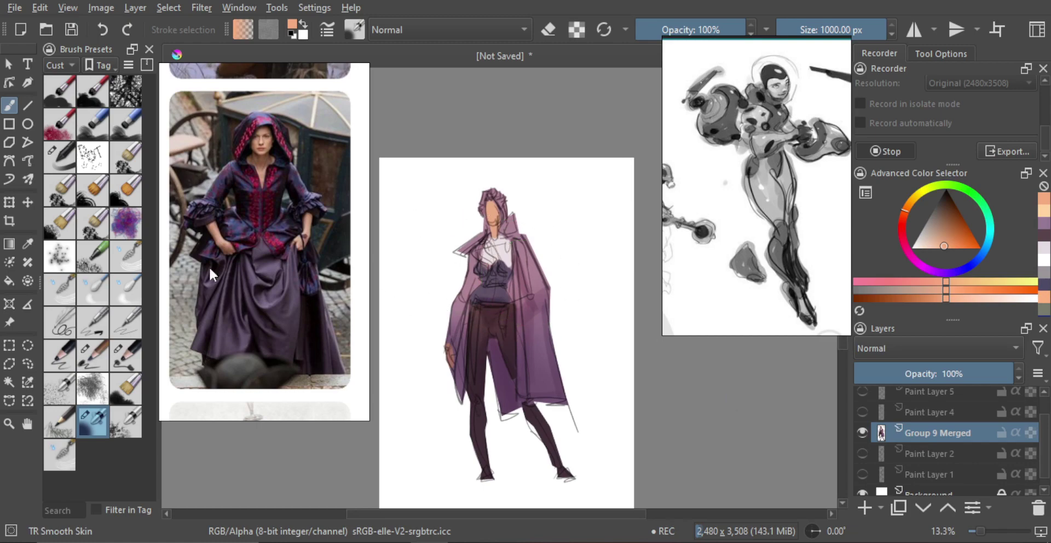
{"action": "left_click", "coordinate": [131, 353]}
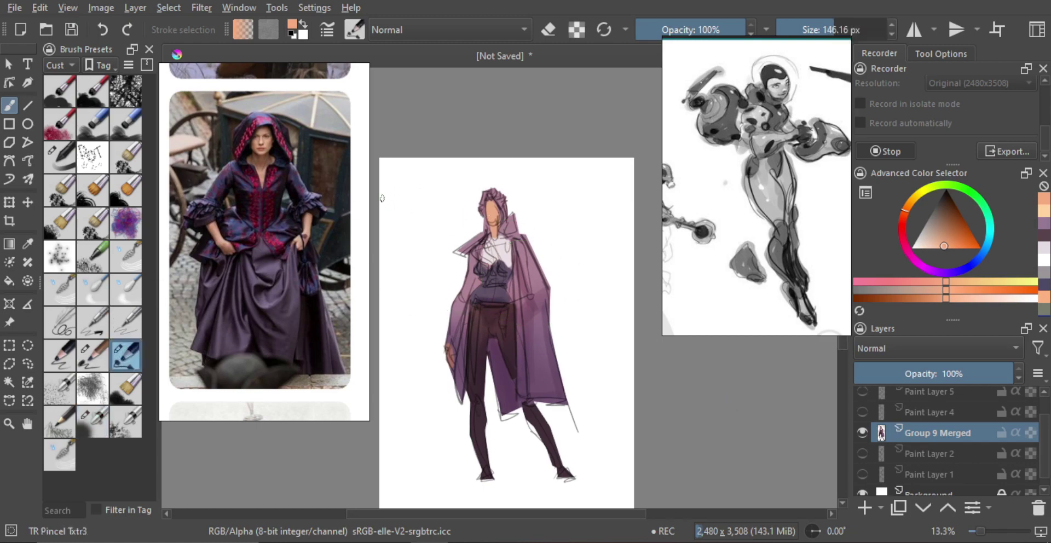
{"action": "scroll", "coordinate": [247, 163], "scroll_direction": "up", "scroll_amount": 6}
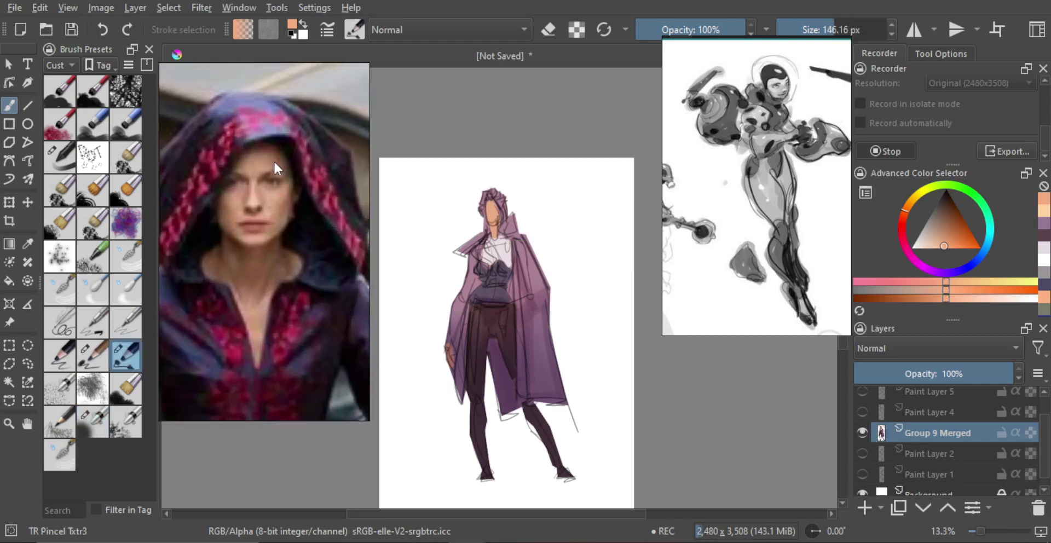
{"action": "scroll", "coordinate": [274, 192], "scroll_direction": "up", "scroll_amount": 3}
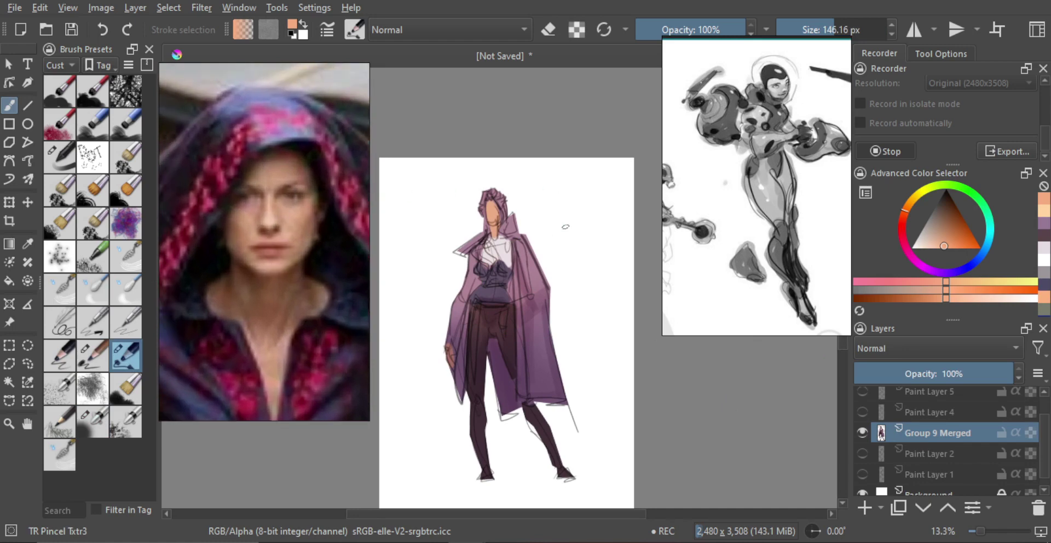
{"action": "mouse_move", "coordinate": [562, 229]}
{"action": "left_mouse_down"}
{"action": "mouse_move", "coordinate": [568, 172]}
{"action": "mouse_move", "coordinate": [552, 227]}
{"action": "mouse_move", "coordinate": [576, 220]}
{"action": "left_mouse_up"}
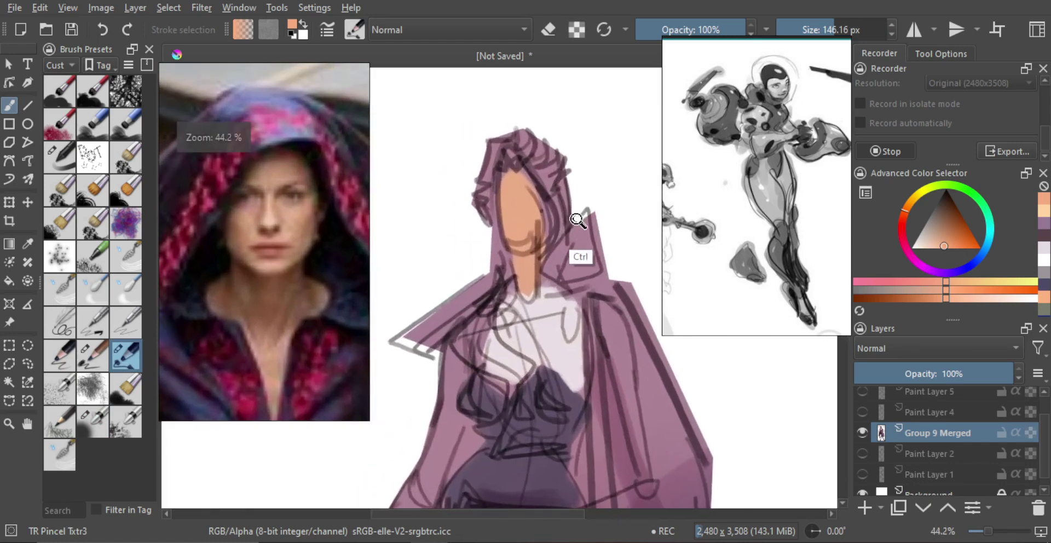
{"action": "scroll", "coordinate": [578, 221], "scroll_direction": "up", "scroll_amount": 4}
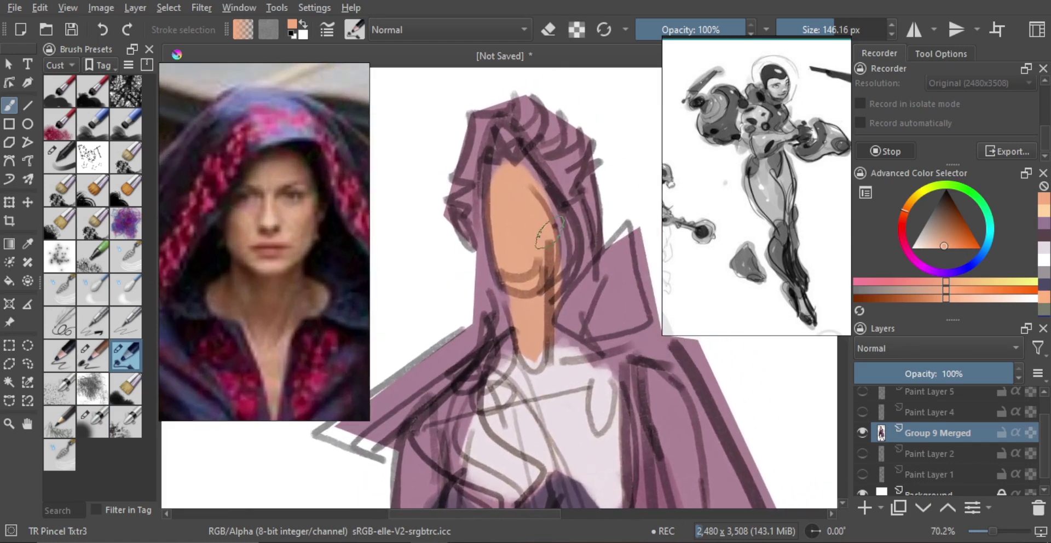
{"action": "scroll", "coordinate": [550, 232], "scroll_direction": "up", "scroll_amount": 1}
{"action": "scroll", "coordinate": [788, 116], "scroll_direction": "up", "scroll_amount": 3}
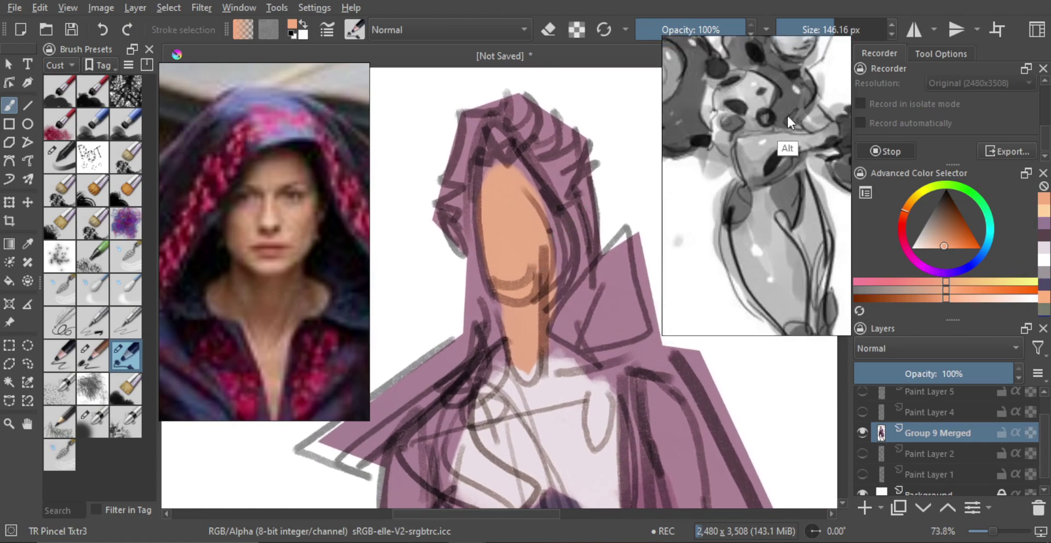
{"action": "scroll", "coordinate": [787, 165], "scroll_direction": "down", "scroll_amount": 3}
{"action": "scroll", "coordinate": [804, 159], "scroll_direction": "up", "scroll_amount": 5}
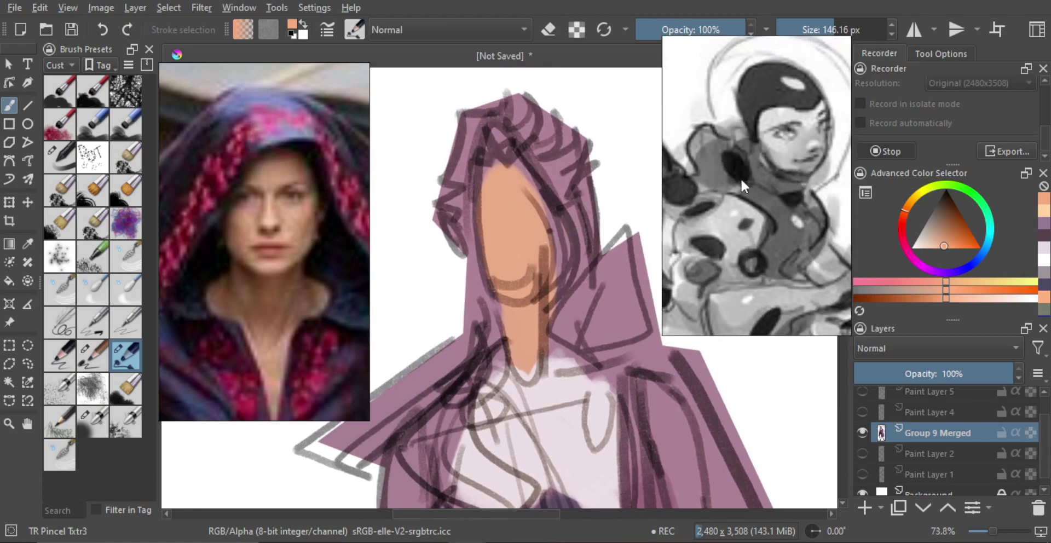
- Paint over the sketch lines inside the face with the sampled skin colour, using a brush of about 86 px
{"action": "left_click", "coordinate": [516, 245], "text": "ctrl"}
{"action": "mouse_move", "coordinate": [522, 249]}
{"action": "left_mouse_down"}
{"action": "mouse_move", "coordinate": [511, 226]}
{"action": "mouse_move", "coordinate": [494, 248]}
{"action": "mouse_move", "coordinate": [503, 240]}
{"action": "mouse_move", "coordinate": [504, 283]}
{"action": "left_mouse_up"}
{"action": "mouse_move", "coordinate": [487, 207]}
{"action": "left_mouse_down"}
{"action": "mouse_move", "coordinate": [503, 280]}
{"action": "mouse_move", "coordinate": [503, 268]}
{"action": "mouse_move", "coordinate": [506, 280]}
{"action": "mouse_move", "coordinate": [525, 260]}
{"action": "mouse_move", "coordinate": [535, 264]}
{"action": "mouse_move", "coordinate": [525, 284]}
{"action": "mouse_move", "coordinate": [535, 235]}
{"action": "left_mouse_up"}
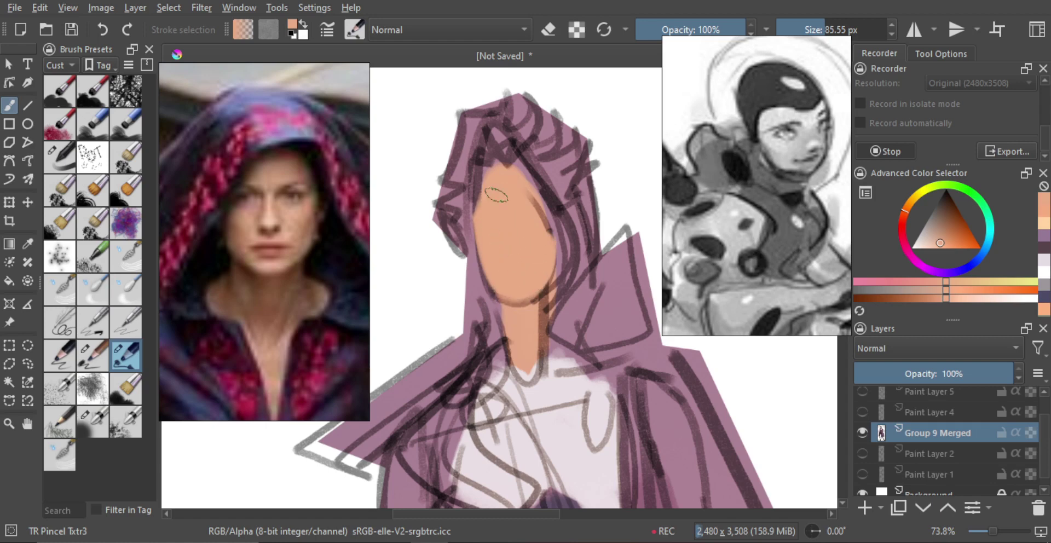
{"action": "mouse_move", "coordinate": [496, 194]}
{"action": "left_mouse_down"}
{"action": "mouse_move", "coordinate": [506, 218]}
{"action": "mouse_move", "coordinate": [535, 207]}
{"action": "left_mouse_up"}
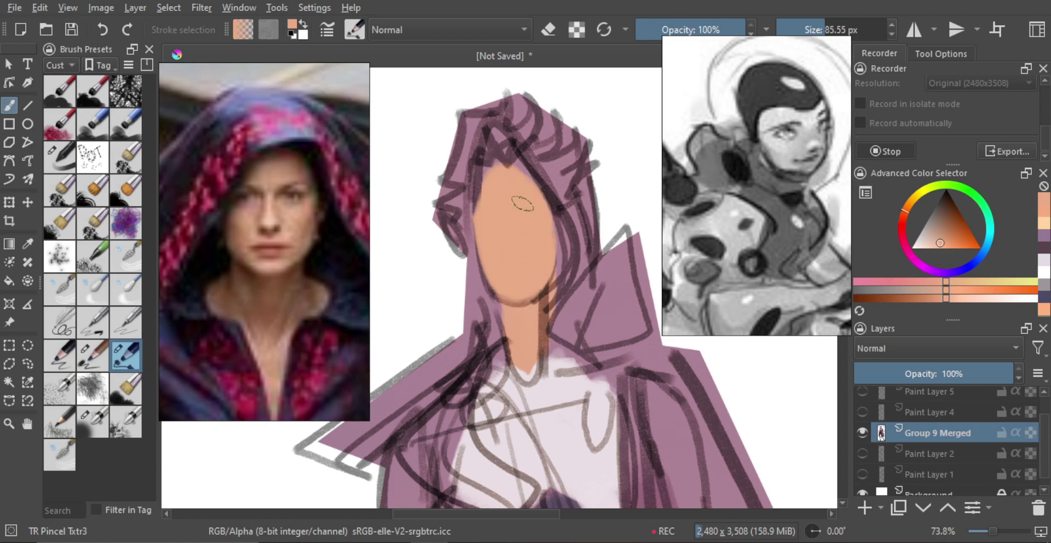
- Choose a muted red shading colour and switch to the TR Pincel Txtr2 brush at about 173 px
{"action": "left_click", "coordinate": [524, 257], "text": "ctrl"}
{"action": "left_click", "coordinate": [900, 297]}
{"action": "left_click", "coordinate": [902, 218]}
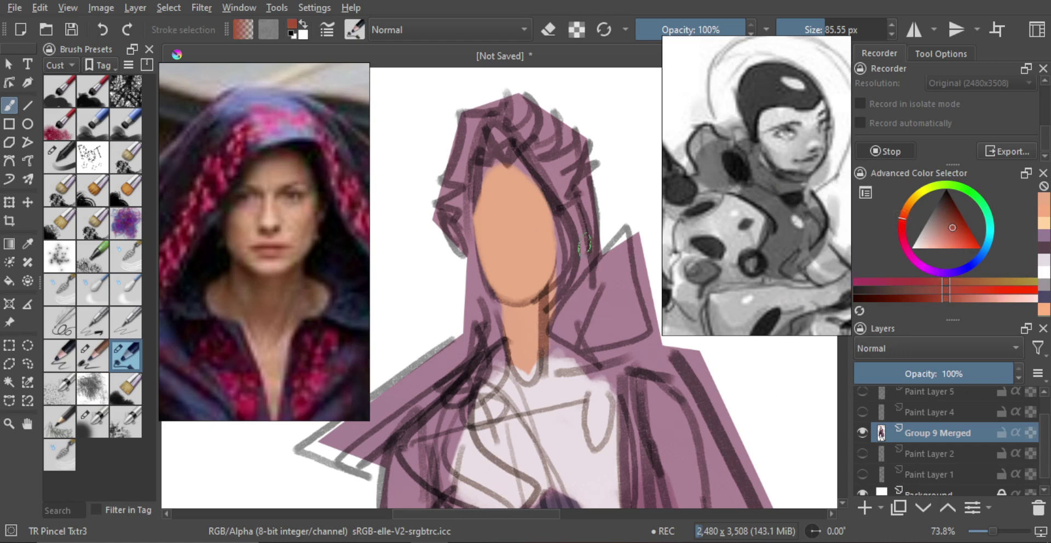
{"action": "left_click", "coordinate": [93, 357]}
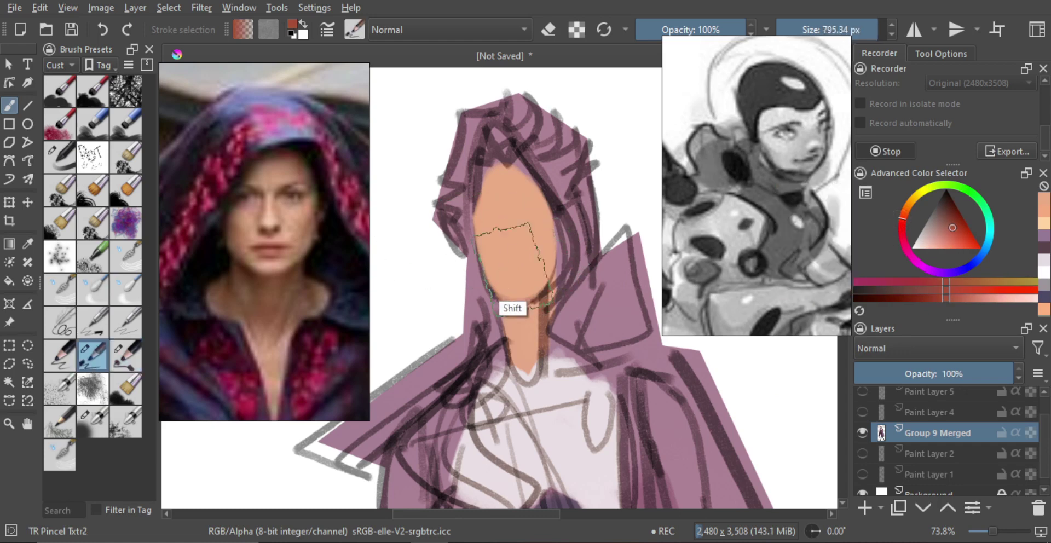
{"action": "left_click_drag", "start_coordinate": [534, 289], "coordinate": [450, 265]}
{"action": "left_click_drag", "start_coordinate": [541, 248], "coordinate": [501, 237], "text": "shift"}
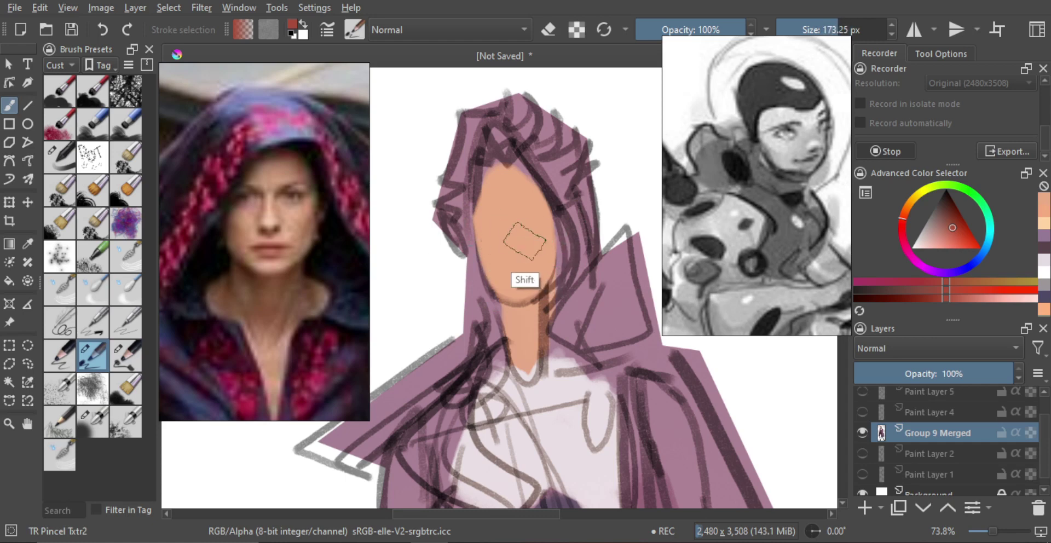
- Try to isolate the face with freehand selections, stepping back through them and clearing the selection
{"action": "key", "text": "l"}
{"action": "mouse_move", "coordinate": [503, 303]}
{"action": "left_mouse_down"}
{"action": "mouse_move", "coordinate": [484, 289]}
{"action": "mouse_move", "coordinate": [504, 302]}
{"action": "left_mouse_up"}
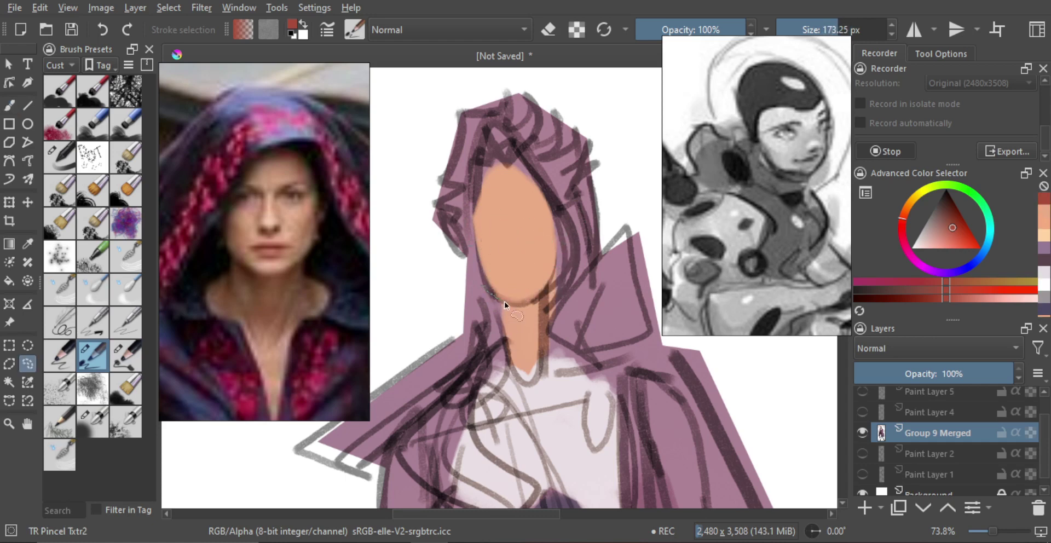
{"action": "left_click_drag", "start_coordinate": [530, 149], "coordinate": [470, 325]}
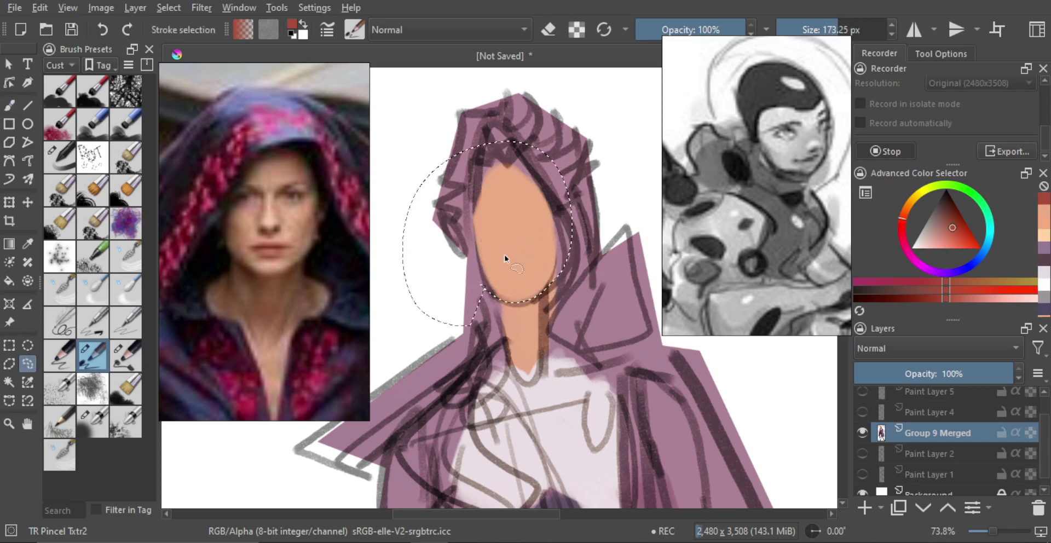
{"action": "mouse_move", "coordinate": [485, 293]}
{"action": "left_mouse_down"}
{"action": "mouse_move", "coordinate": [456, 197]}
{"action": "mouse_move", "coordinate": [391, 297]}
{"action": "mouse_move", "coordinate": [475, 343]}
{"action": "left_mouse_up"}
{"action": "left_click_drag", "start_coordinate": [491, 302], "coordinate": [481, 324]}
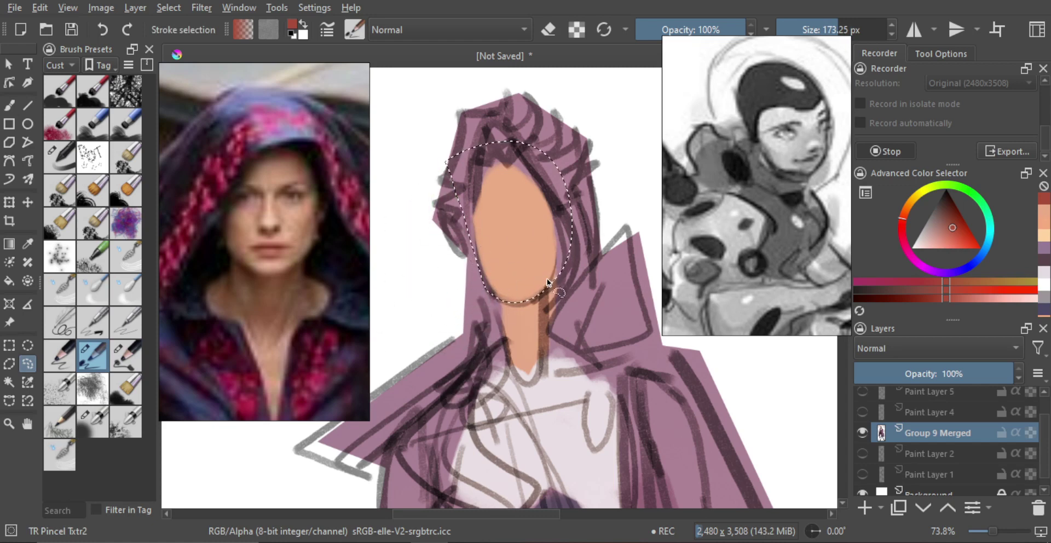
{"action": "left_click_drag", "start_coordinate": [548, 287], "coordinate": [559, 291]}
{"action": "key", "text": "ctrl+z"}
{"action": "key", "text": "ctrl+z"}
{"action": "key", "text": "ctrl+z"}
{"action": "key", "text": "ctrl+z"}
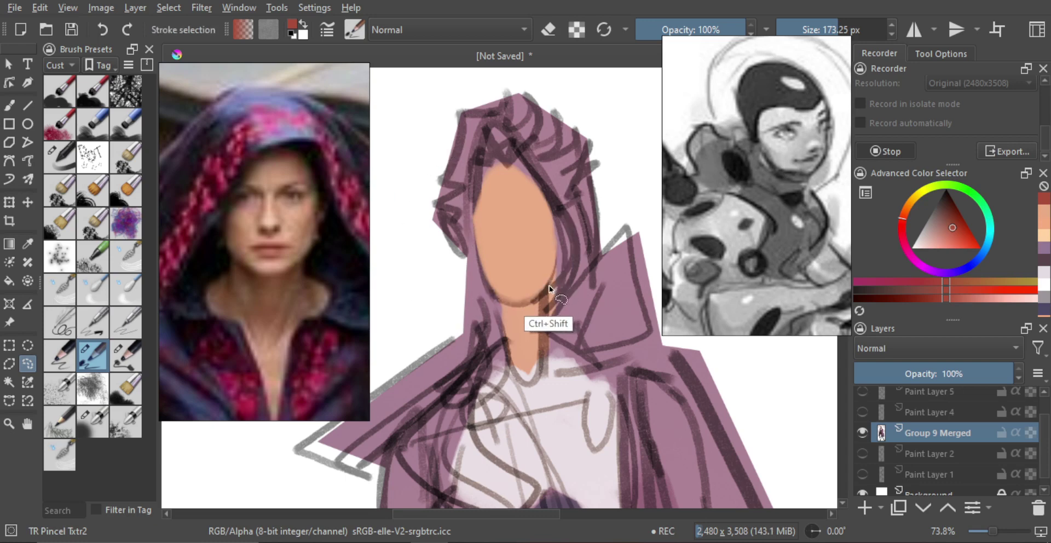
{"action": "key", "text": "ctrl+shift+z"}
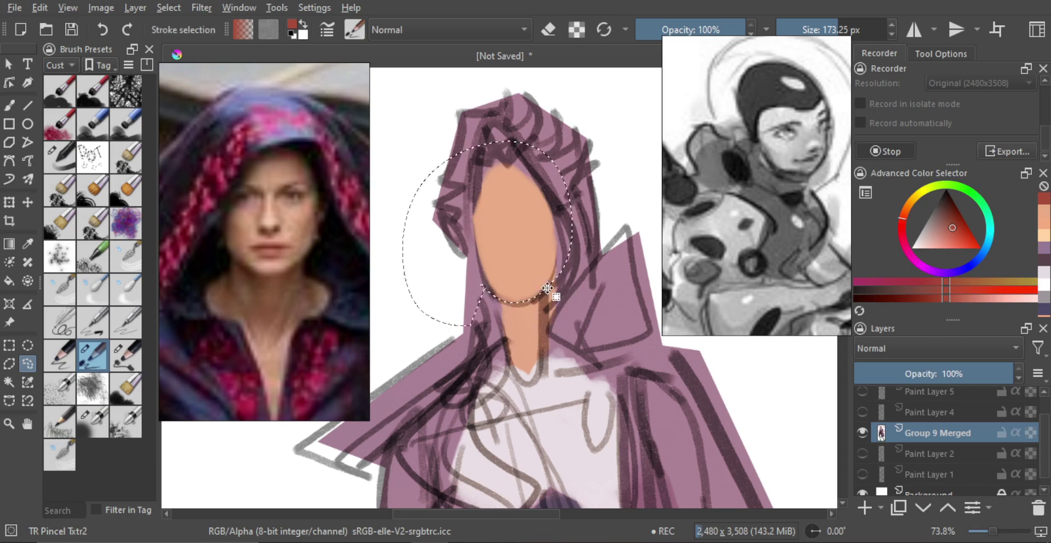
{"action": "key", "text": "ctrl+shift+a"}
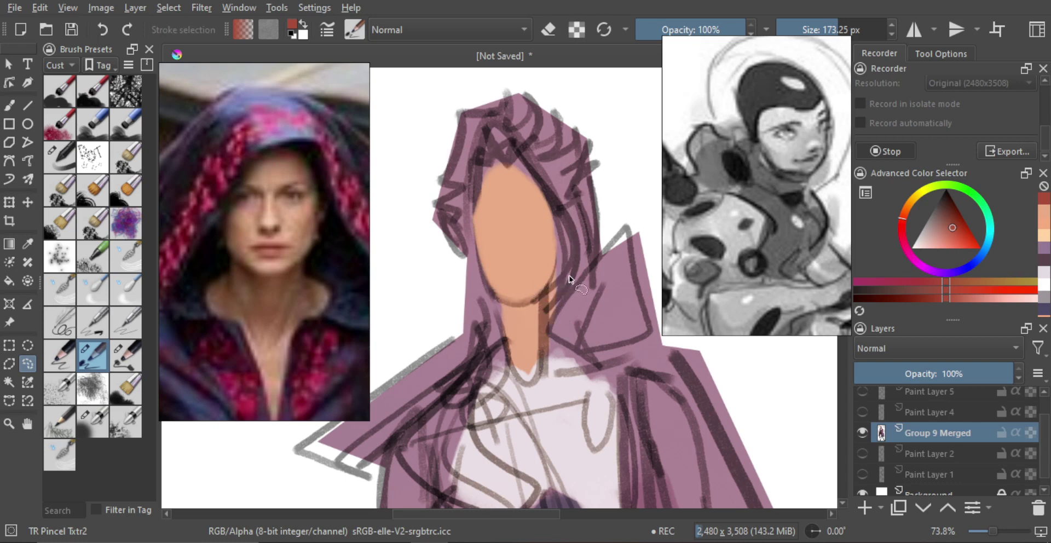
- Add a new paint layer and shade across the face in muted red with the brush at about 238 px
{"action": "key", "text": "b"}
{"action": "key", "text": "Insert"}
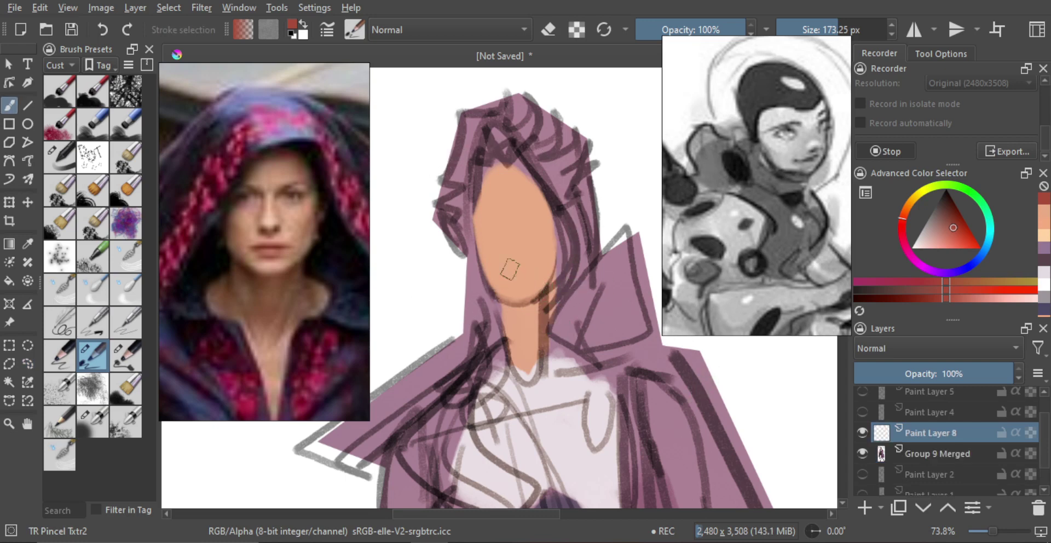
{"action": "mouse_move", "coordinate": [500, 272]}
{"action": "left_mouse_down", "text": "shift"}
{"action": "mouse_move", "coordinate": [542, 260]}
{"action": "mouse_move", "coordinate": [514, 230]}
{"action": "mouse_move", "coordinate": [509, 194]}
{"action": "left_mouse_up", "text": "shift"}
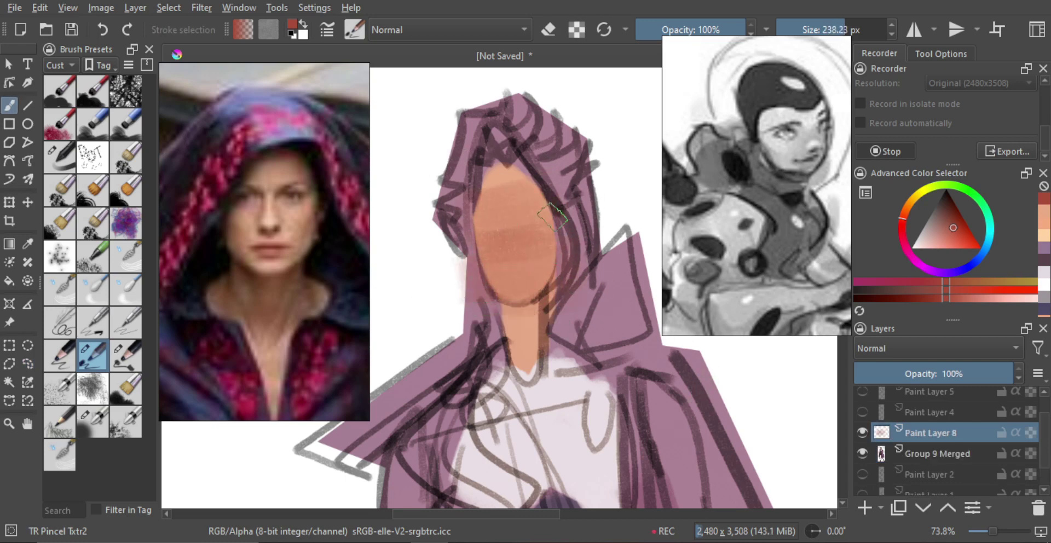
{"action": "key", "text": "e"}
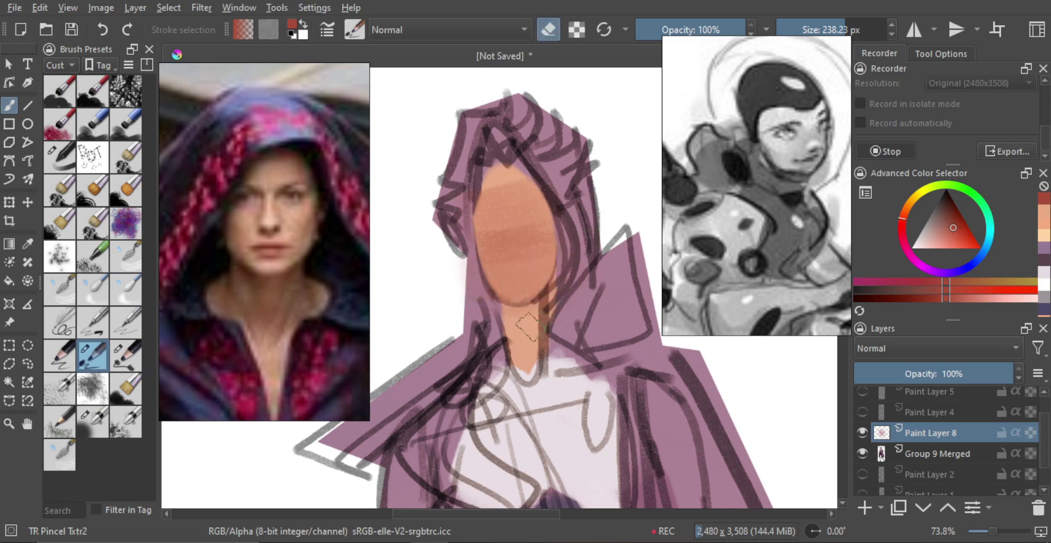
{"action": "key", "text": "e"}
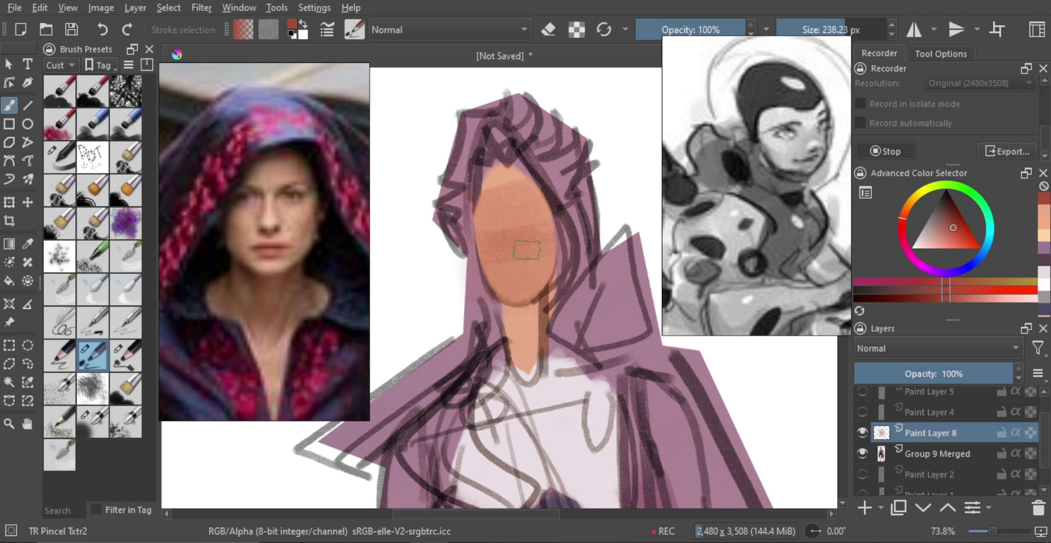
- Erase the broad red band from the face and shade the neck beneath the chin in muted red
{"action": "mouse_move", "coordinate": [459, 190]}
{"action": "left_mouse_down", "text": "shift"}
{"action": "mouse_move", "coordinate": [506, 190]}
{"action": "mouse_move", "coordinate": [448, 197]}
{"action": "mouse_move", "coordinate": [464, 196]}
{"action": "left_mouse_up", "text": "shift"}
{"action": "key", "text": "ctrl+z"}
{"action": "key", "text": "e"}
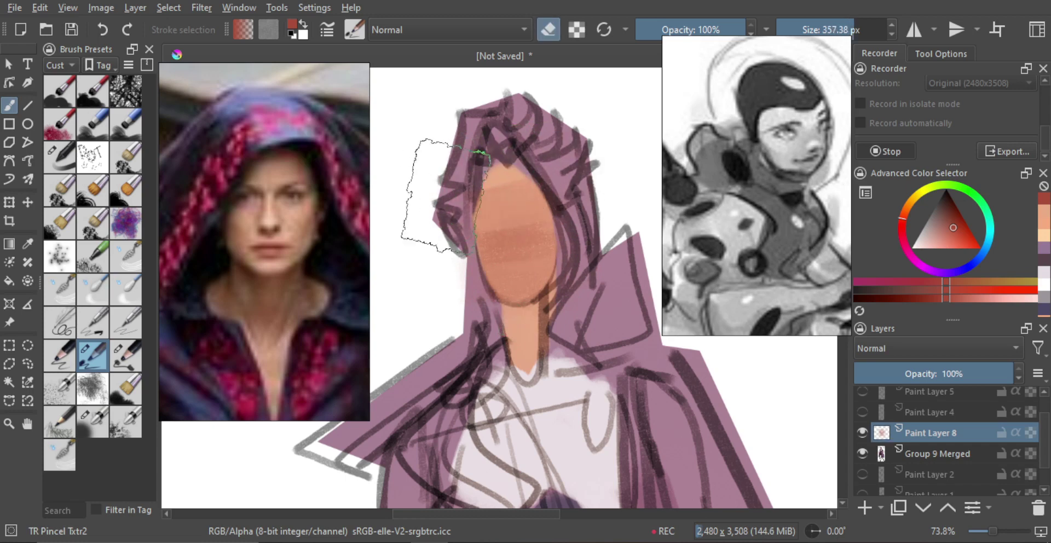
{"action": "mouse_move", "coordinate": [470, 235]}
{"action": "left_mouse_down"}
{"action": "mouse_move", "coordinate": [552, 152]}
{"action": "mouse_move", "coordinate": [538, 187]}
{"action": "mouse_move", "coordinate": [493, 224]}
{"action": "mouse_move", "coordinate": [551, 213]}
{"action": "mouse_move", "coordinate": [531, 284]}
{"action": "mouse_move", "coordinate": [540, 307]}
{"action": "mouse_move", "coordinate": [558, 316]}
{"action": "mouse_move", "coordinate": [542, 329]}
{"action": "mouse_move", "coordinate": [526, 309]}
{"action": "mouse_move", "coordinate": [526, 329]}
{"action": "mouse_move", "coordinate": [507, 325]}
{"action": "mouse_move", "coordinate": [526, 336]}
{"action": "left_mouse_up"}
{"action": "key", "text": "e"}
{"action": "key", "text": "ctrl+z"}
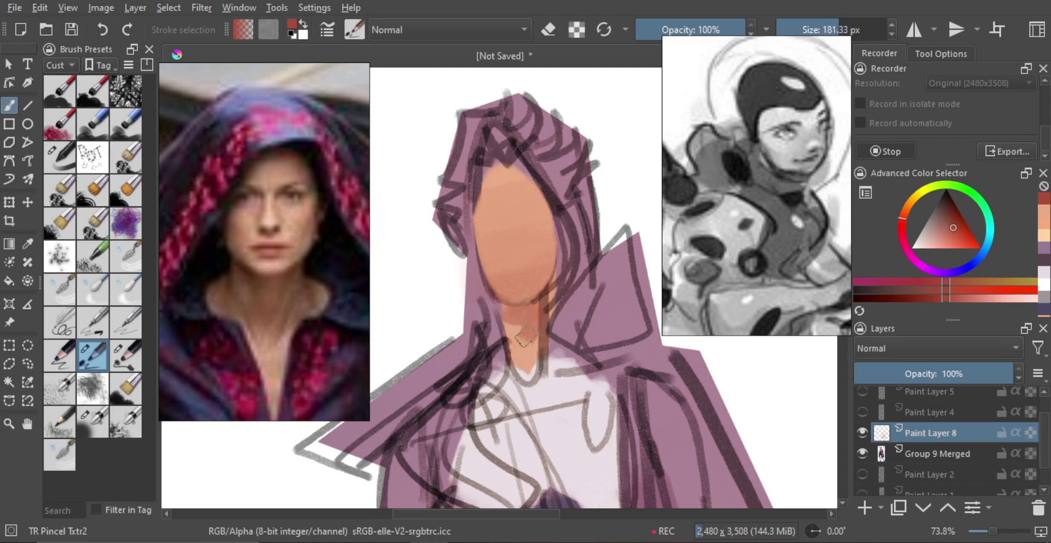
- Block in both eye sockets in muted red with the brush at about 93 px
{"action": "left_click_drag", "start_coordinate": [527, 296], "coordinate": [512, 296], "text": "shift"}
{"action": "left_click_drag", "start_coordinate": [495, 233], "coordinate": [502, 241], "text": "shift"}
{"action": "key", "text": "ctrl+z"}
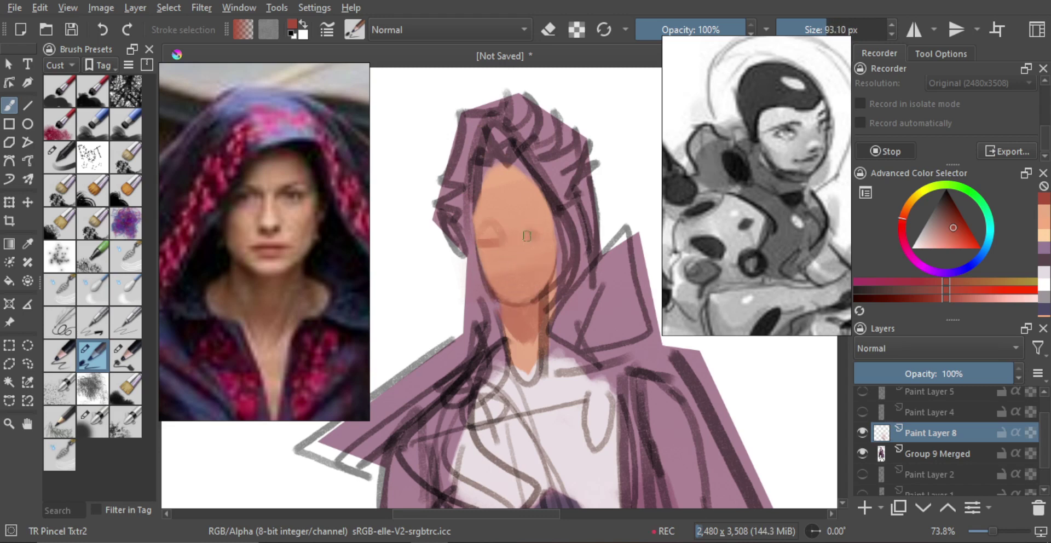
{"action": "mouse_move", "coordinate": [528, 234]}
{"action": "left_mouse_down"}
{"action": "mouse_move", "coordinate": [550, 237]}
{"action": "mouse_move", "coordinate": [561, 293]}
{"action": "mouse_move", "coordinate": [536, 240]}
{"action": "left_mouse_up"}
{"action": "left_click_drag", "start_coordinate": [549, 233], "coordinate": [531, 297], "text": "ctrl"}
{"action": "scroll", "coordinate": [531, 298], "scroll_direction": "up", "scroll_amount": 7}
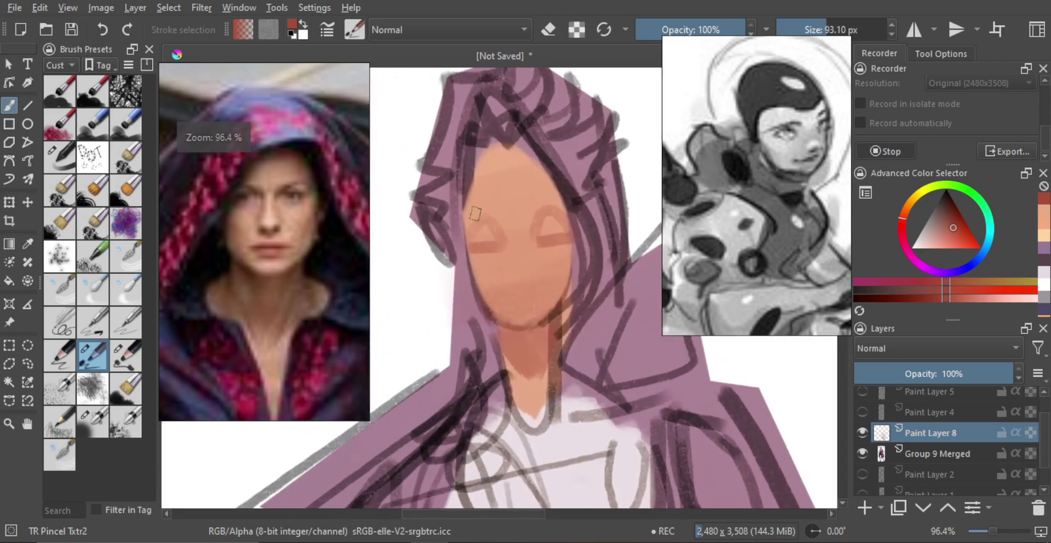
- Deepen the eye shading with the brush at about 76 px and sketch the nose and mouth
{"action": "mouse_move", "coordinate": [464, 225]}
{"action": "left_mouse_down"}
{"action": "mouse_move", "coordinate": [498, 237]}
{"action": "mouse_move", "coordinate": [466, 245]}
{"action": "mouse_move", "coordinate": [534, 233]}
{"action": "mouse_move", "coordinate": [539, 210]}
{"action": "mouse_move", "coordinate": [533, 238]}
{"action": "mouse_move", "coordinate": [567, 219]}
{"action": "left_mouse_up"}
{"action": "key", "text": "ctrl+z"}
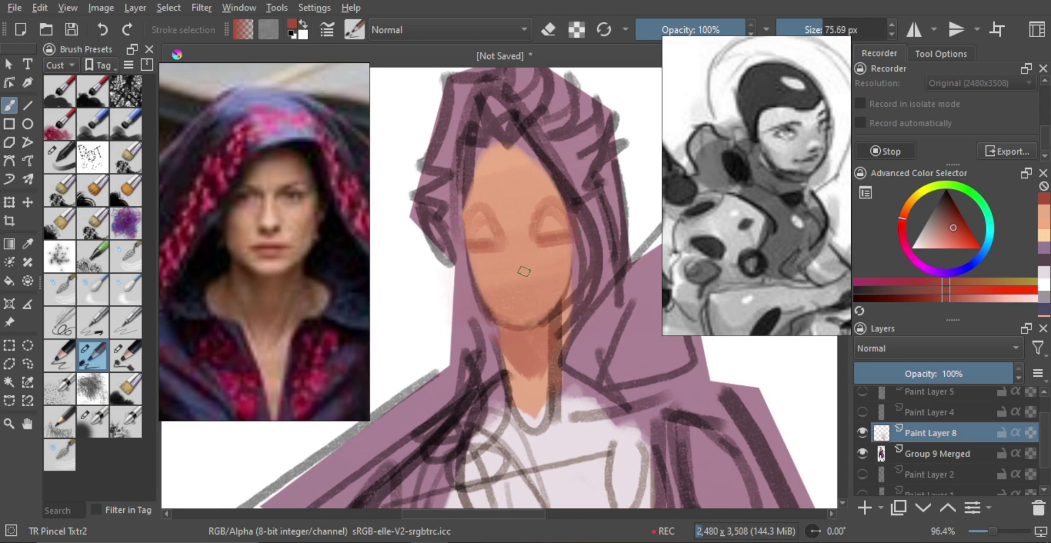
{"action": "mouse_move", "coordinate": [524, 272]}
{"action": "left_mouse_down", "text": "shift"}
{"action": "mouse_move", "coordinate": [514, 268]}
{"action": "mouse_move", "coordinate": [530, 269]}
{"action": "left_mouse_up", "text": "shift"}
{"action": "mouse_move", "coordinate": [530, 267]}
{"action": "left_mouse_down"}
{"action": "mouse_move", "coordinate": [509, 267]}
{"action": "mouse_move", "coordinate": [526, 272]}
{"action": "mouse_move", "coordinate": [508, 272]}
{"action": "mouse_move", "coordinate": [521, 282]}
{"action": "mouse_move", "coordinate": [484, 294]}
{"action": "left_mouse_up"}
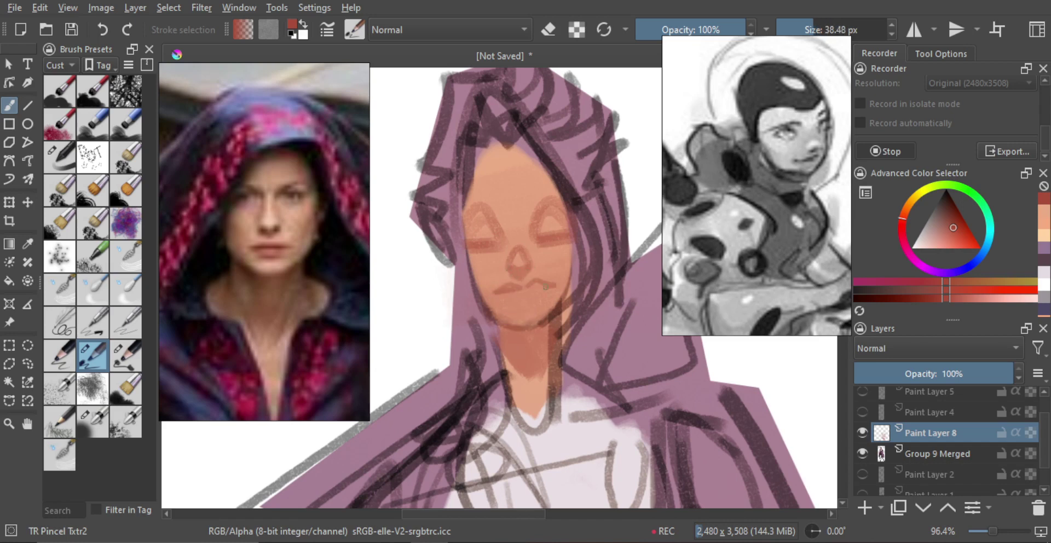
- Define the eyelids, eyebrows and lips in muted red with the brush at about 38 px
{"action": "left_click", "coordinate": [503, 251], "text": "shift"}
{"action": "left_click_drag", "start_coordinate": [470, 242], "coordinate": [489, 237]}
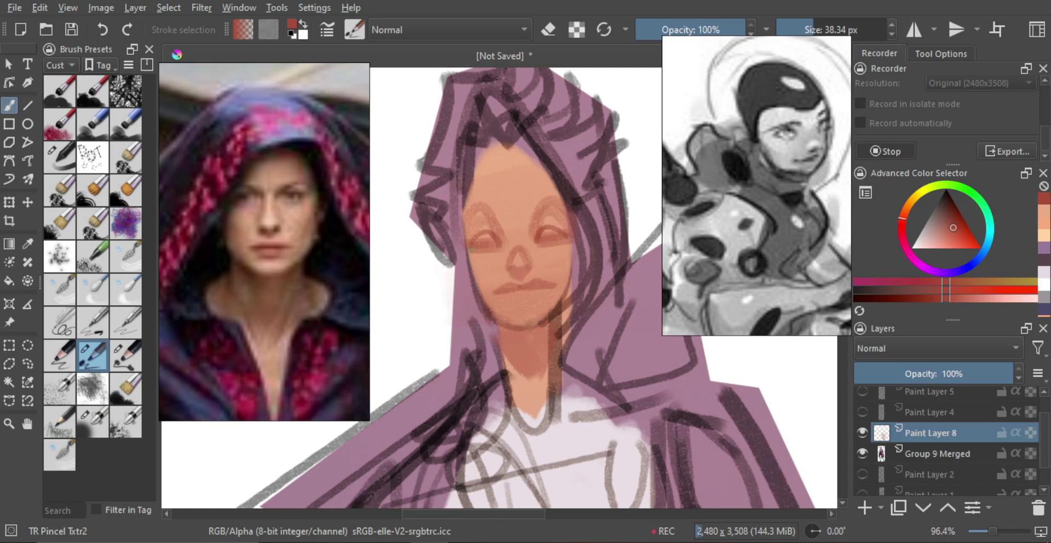
{"action": "left_click_drag", "start_coordinate": [543, 242], "coordinate": [508, 211]}
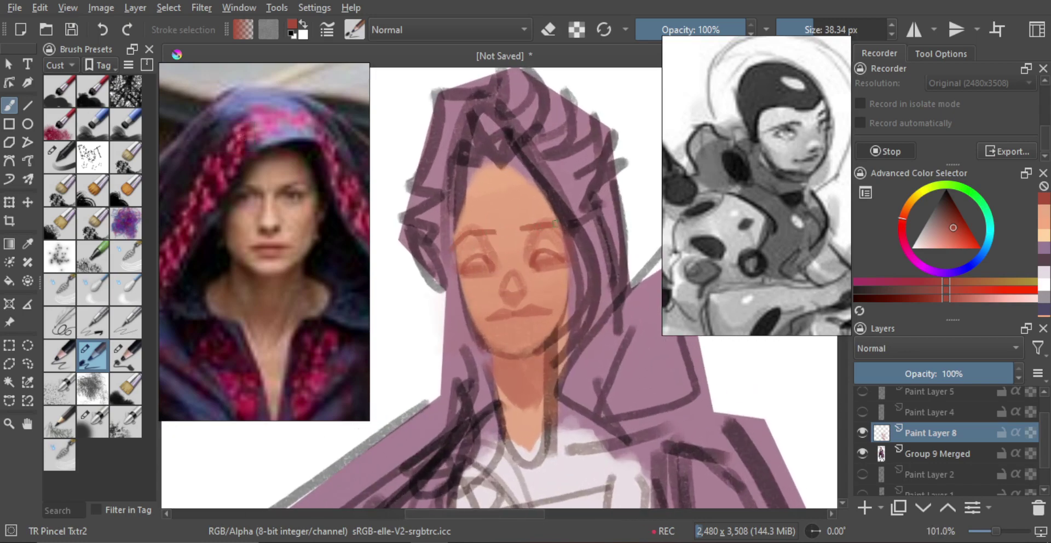
{"action": "left_click_drag", "start_coordinate": [516, 240], "coordinate": [537, 236]}
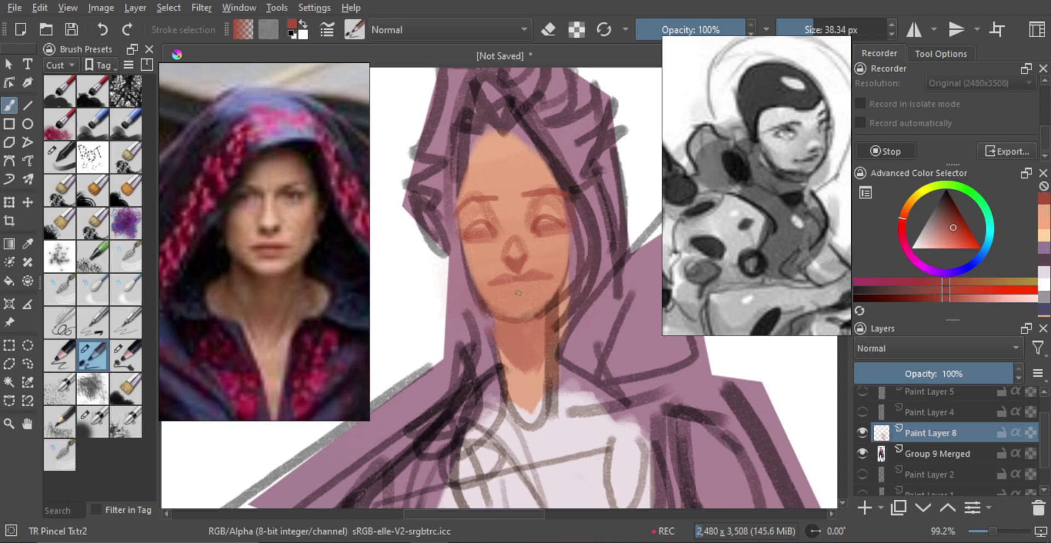
{"action": "scroll", "coordinate": [526, 203], "scroll_direction": "down", "scroll_amount": 1}
- Sample the skin tone, shift it to a pale yellowish cream and paint a highlight on the nose
{"action": "left_click", "coordinate": [503, 232], "text": "ctrl"}
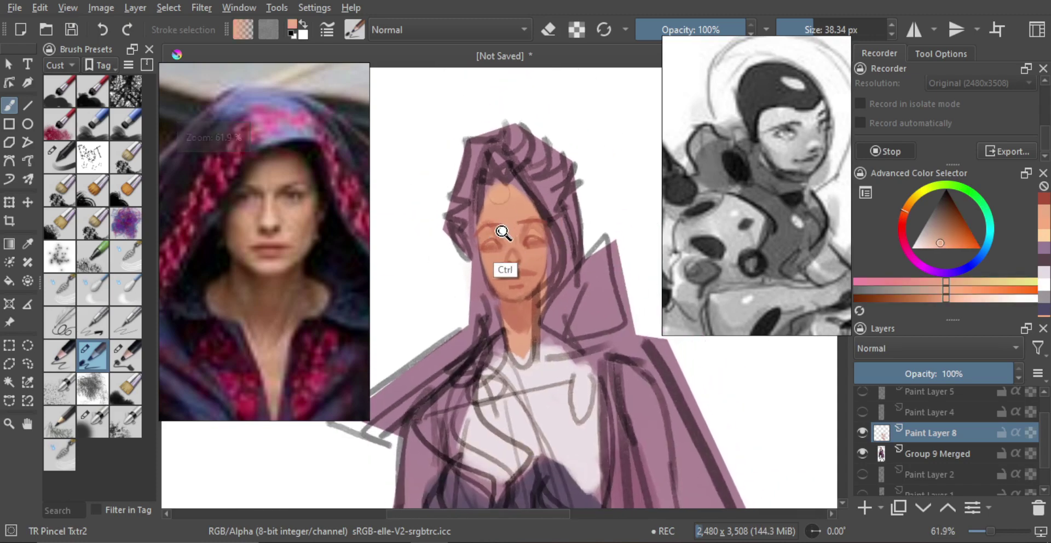
{"action": "left_click", "coordinate": [980, 280]}
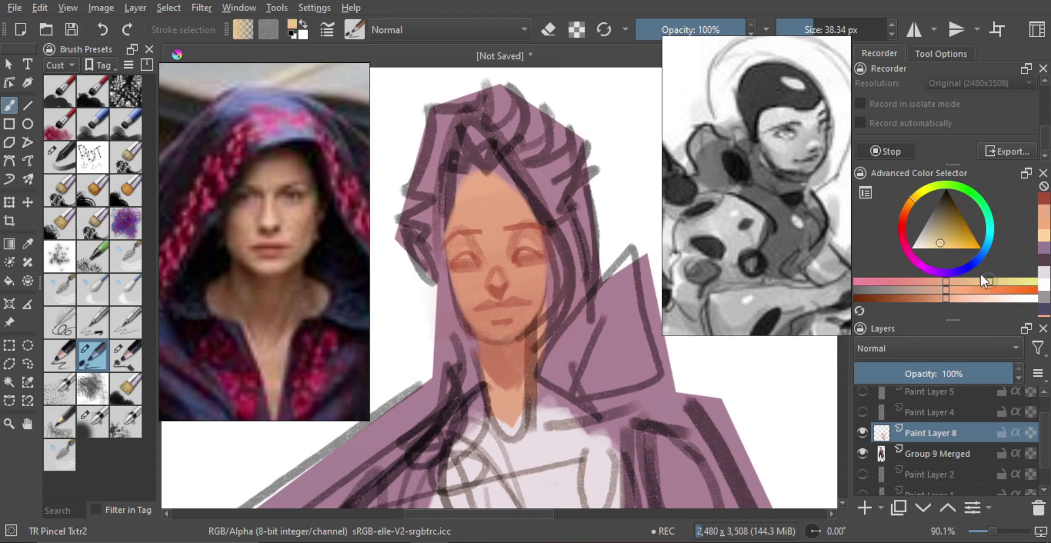
{"action": "left_click", "coordinate": [930, 247]}
{"action": "left_click_drag", "start_coordinate": [487, 257], "coordinate": [488, 264]}
{"action": "key", "text": "ctrl+z"}
{"action": "mouse_move", "coordinate": [492, 272]}
{"action": "left_mouse_down"}
{"action": "mouse_move", "coordinate": [484, 267]}
{"action": "mouse_move", "coordinate": [503, 278]}
{"action": "left_mouse_up"}
{"action": "key", "text": "ctrl+z"}
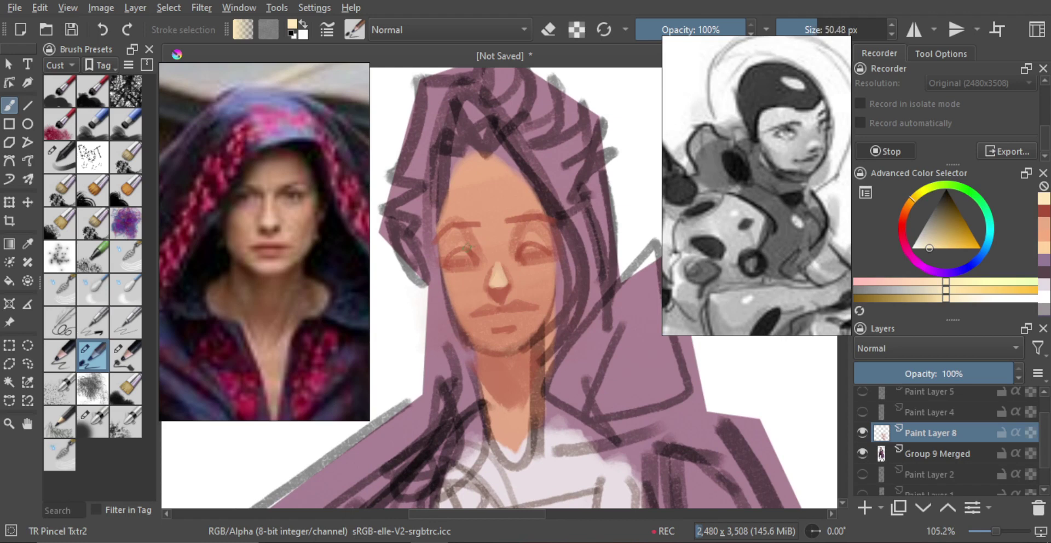
- Paint pale cream highlights on the eyelids, and lighten the forehead with the brush at about 126 px
{"action": "left_click_drag", "start_coordinate": [465, 242], "coordinate": [471, 241]}
{"action": "key", "text": "ctrl+z"}
{"action": "left_click_drag", "start_coordinate": [489, 208], "coordinate": [534, 208]}
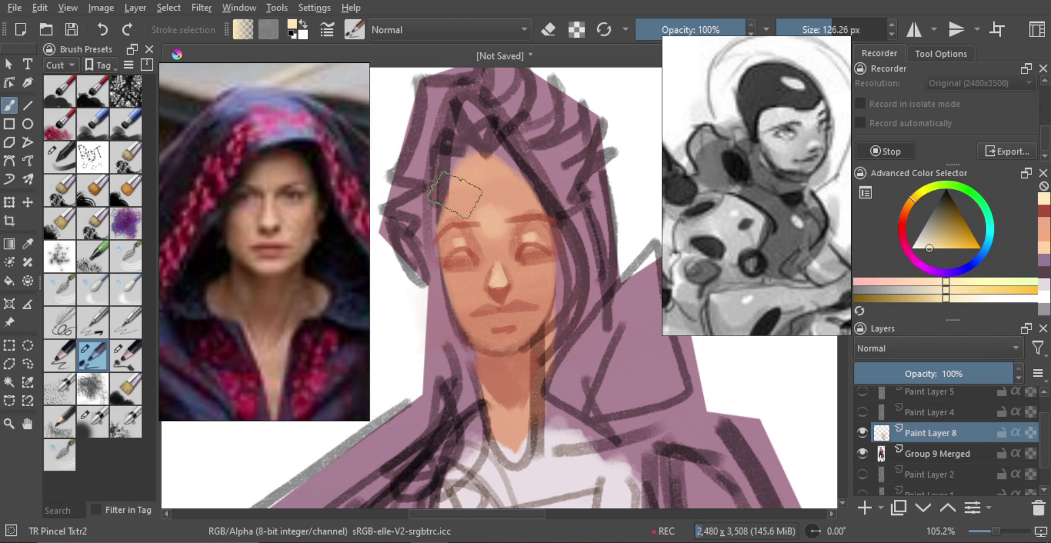
{"action": "mouse_move", "coordinate": [473, 193]}
{"action": "left_mouse_down"}
{"action": "mouse_move", "coordinate": [499, 187]}
{"action": "mouse_move", "coordinate": [501, 178]}
{"action": "mouse_move", "coordinate": [512, 198]}
{"action": "left_mouse_up"}
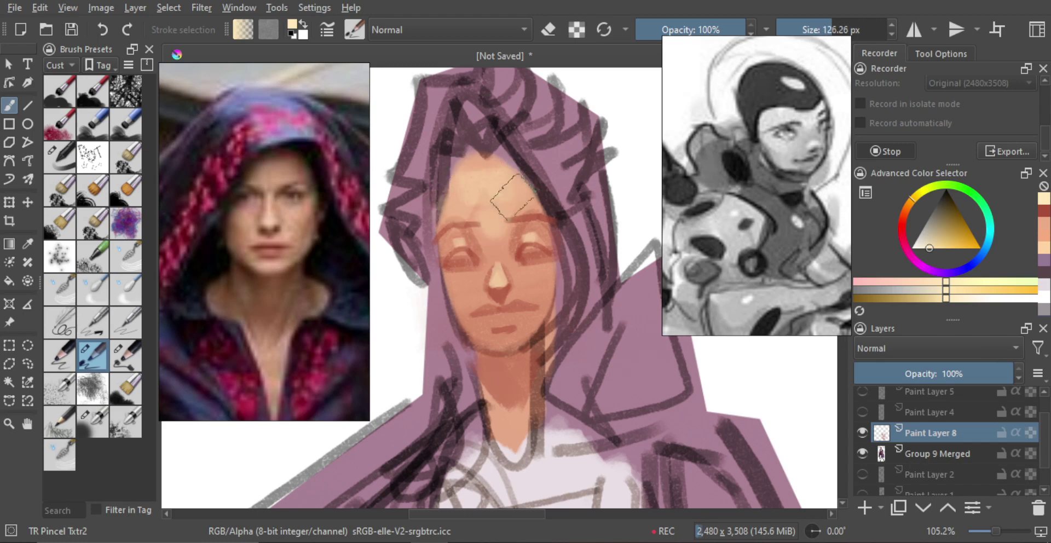
{"action": "left_click_drag", "start_coordinate": [507, 277], "coordinate": [462, 277]}
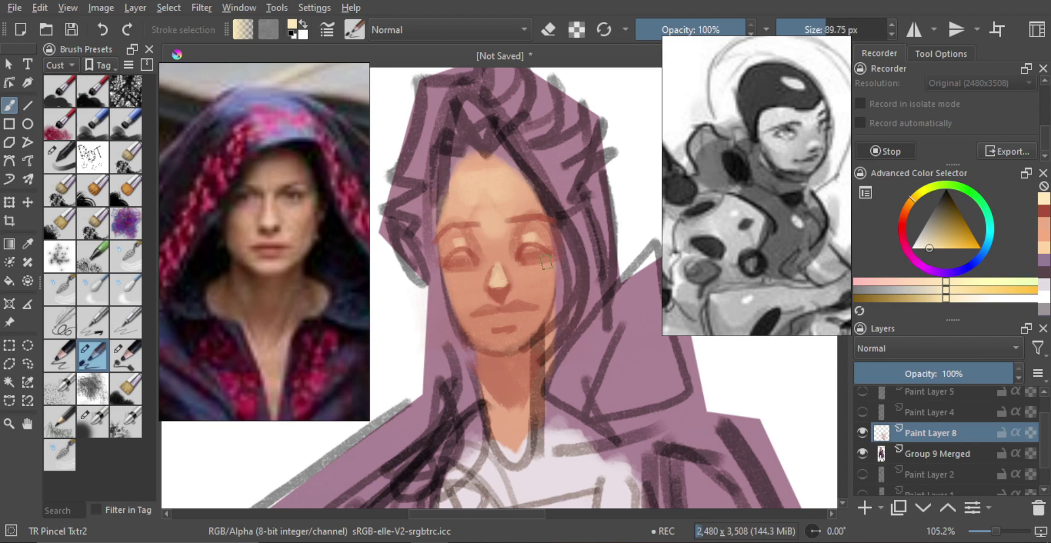
- Add pale cream highlights to both cheeks beneath the eyes with the brush at about 102 px
{"action": "left_click_drag", "start_coordinate": [550, 267], "coordinate": [555, 255]}
{"action": "key", "text": "ctrl+z"}
{"action": "left_click_drag", "start_coordinate": [527, 278], "coordinate": [543, 278], "text": "shift"}
{"action": "left_click_drag", "start_coordinate": [539, 274], "coordinate": [562, 262]}
{"action": "key", "text": "ctrl+z"}
{"action": "mouse_move", "coordinate": [441, 277]}
{"action": "left_mouse_down"}
{"action": "mouse_move", "coordinate": [459, 281]}
{"action": "mouse_move", "coordinate": [449, 277]}
{"action": "left_mouse_up"}
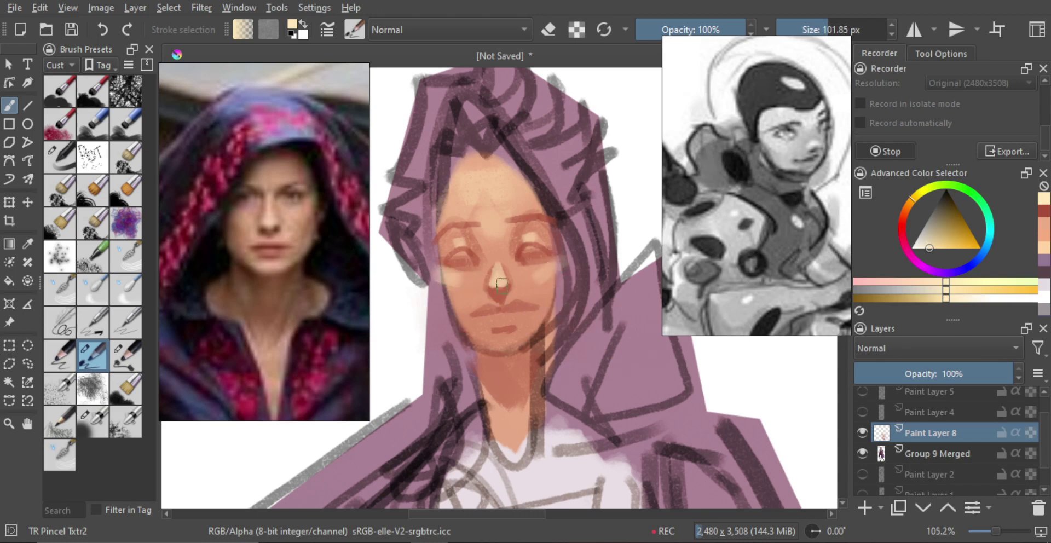
{"action": "left_click_drag", "start_coordinate": [497, 336], "coordinate": [478, 336], "text": "shift"}
- Paint the whites of both eyes with sampled white at about 30 px, checking the face in the mirrored view
{"action": "scroll", "coordinate": [493, 339], "scroll_direction": "down", "scroll_amount": 5}
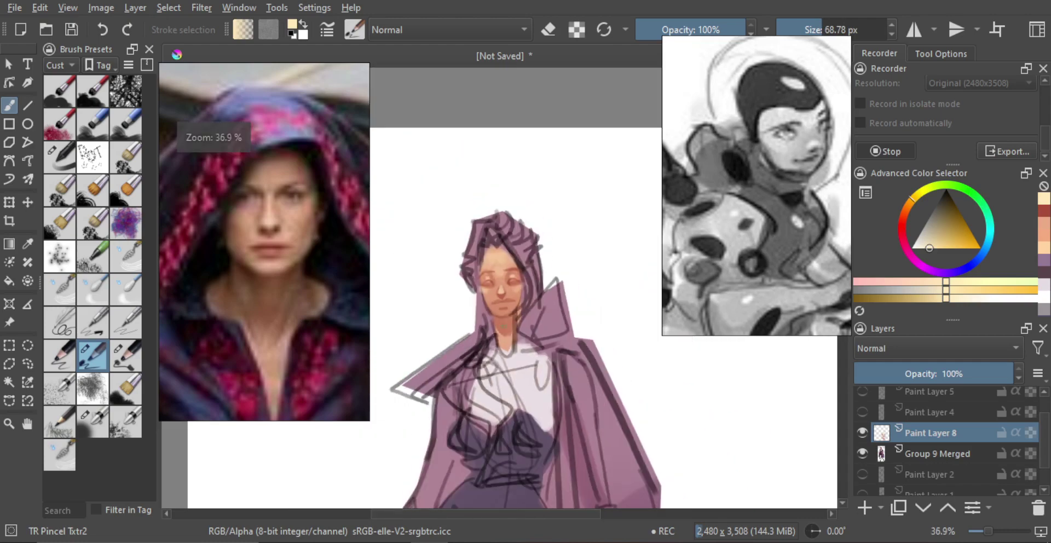
{"action": "scroll", "coordinate": [511, 272], "scroll_direction": "up", "scroll_amount": 4}
{"action": "left_click", "coordinate": [463, 310], "text": "ctrl"}
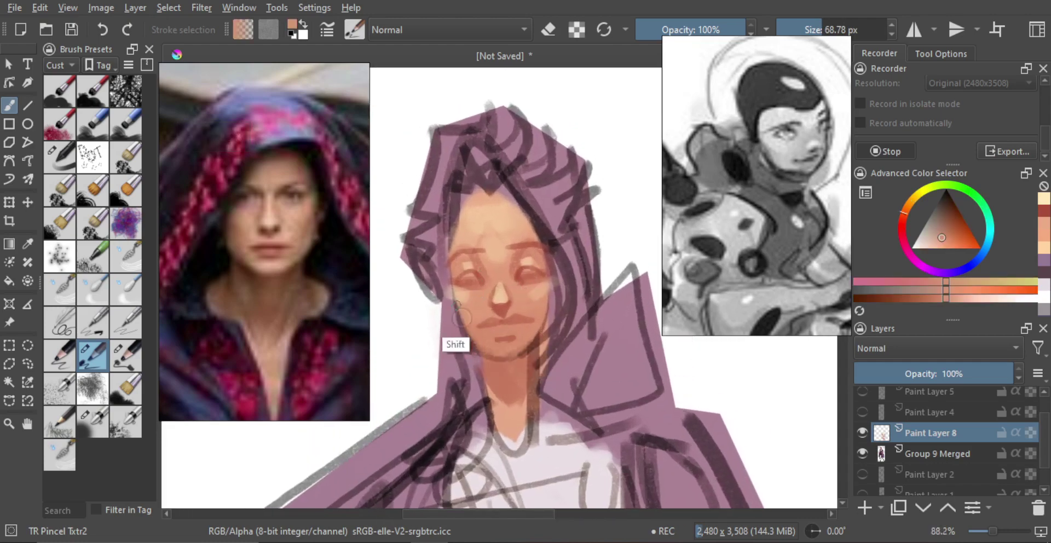
{"action": "mouse_move", "coordinate": [459, 311]}
{"action": "left_mouse_down", "text": "shift"}
{"action": "mouse_move", "coordinate": [492, 300]}
{"action": "mouse_move", "coordinate": [501, 273]}
{"action": "mouse_move", "coordinate": [458, 271]}
{"action": "left_mouse_up", "text": "shift"}
{"action": "left_click", "coordinate": [391, 344], "text": "ctrl"}
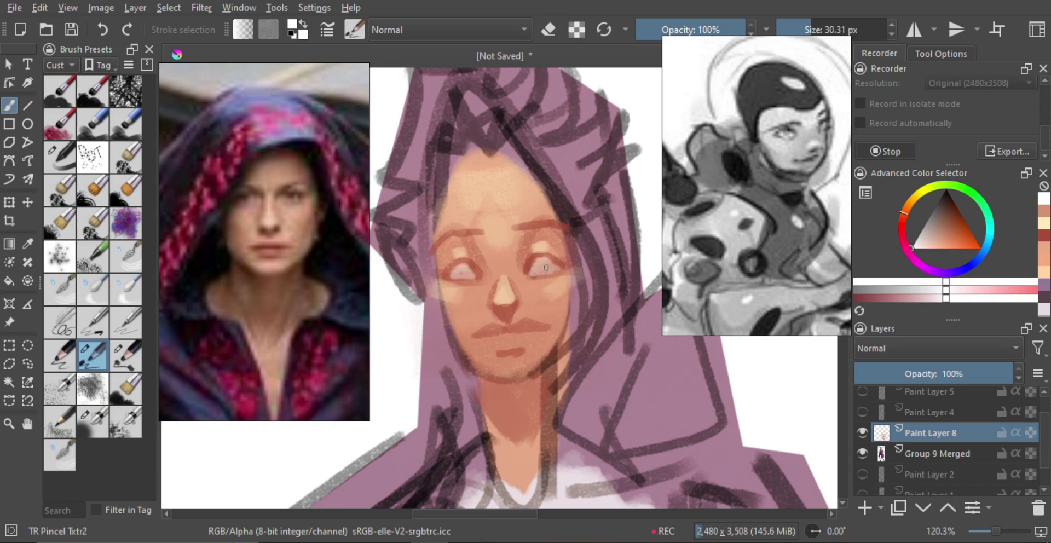
{"action": "key", "text": "m"}
{"action": "key", "text": "m"}
{"action": "left_click_drag", "start_coordinate": [563, 267], "coordinate": [529, 248]}
{"action": "key", "text": "m"}
{"action": "key", "text": "m"}
- Sample a dark purple and paint the irises of both eyes with the brush at about 29 px
{"action": "left_click", "coordinate": [566, 210], "text": "ctrl"}
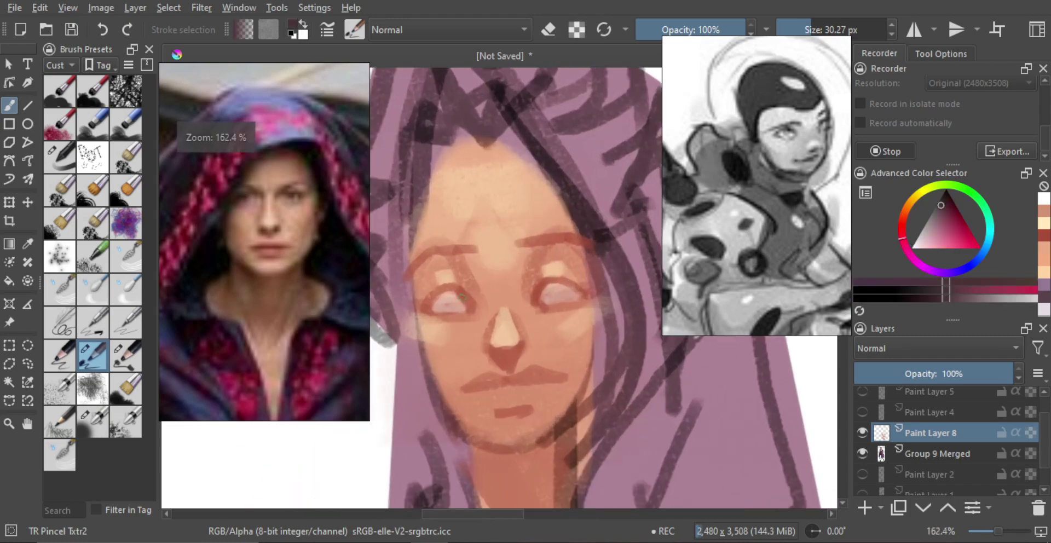
{"action": "left_click_drag", "start_coordinate": [463, 297], "coordinate": [450, 303]}
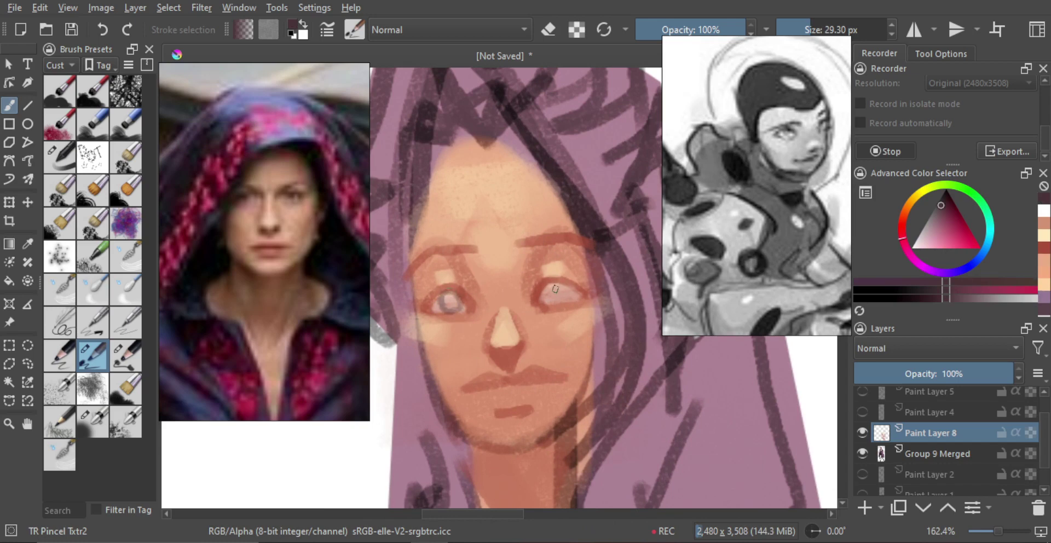
{"action": "left_click_drag", "start_coordinate": [555, 288], "coordinate": [548, 295]}
{"action": "key", "text": "ctrl+z"}
- Mark the mouth corners, the line between the lips and the nostrils in dark purple, reducing the brush to about 18 px
{"action": "left_click_drag", "start_coordinate": [524, 355], "coordinate": [528, 331]}
{"action": "left_click_drag", "start_coordinate": [519, 382], "coordinate": [512, 382]}
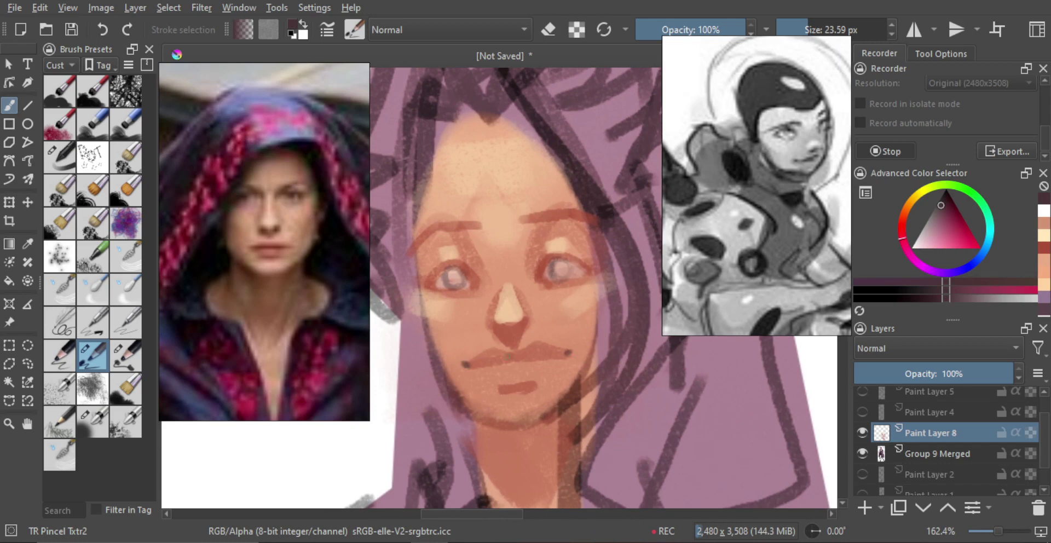
{"action": "mouse_move", "coordinate": [510, 357]}
{"action": "left_mouse_down"}
{"action": "mouse_move", "coordinate": [480, 363]}
{"action": "mouse_move", "coordinate": [510, 359]}
{"action": "left_mouse_up"}
{"action": "key", "text": "ctrl+z"}
{"action": "key", "text": "bracketleft"}
{"action": "key", "text": "bracketleft"}
{"action": "left_click", "coordinate": [498, 329]}
{"action": "left_click_drag", "start_coordinate": [532, 326], "coordinate": [504, 316]}
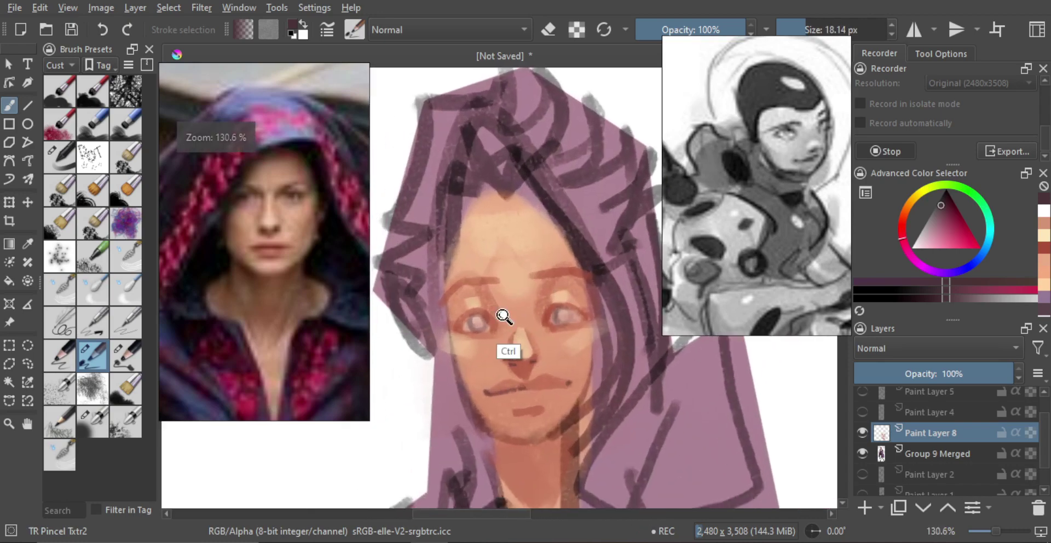
{"action": "scroll", "coordinate": [504, 316], "scroll_direction": "up", "scroll_amount": 1}
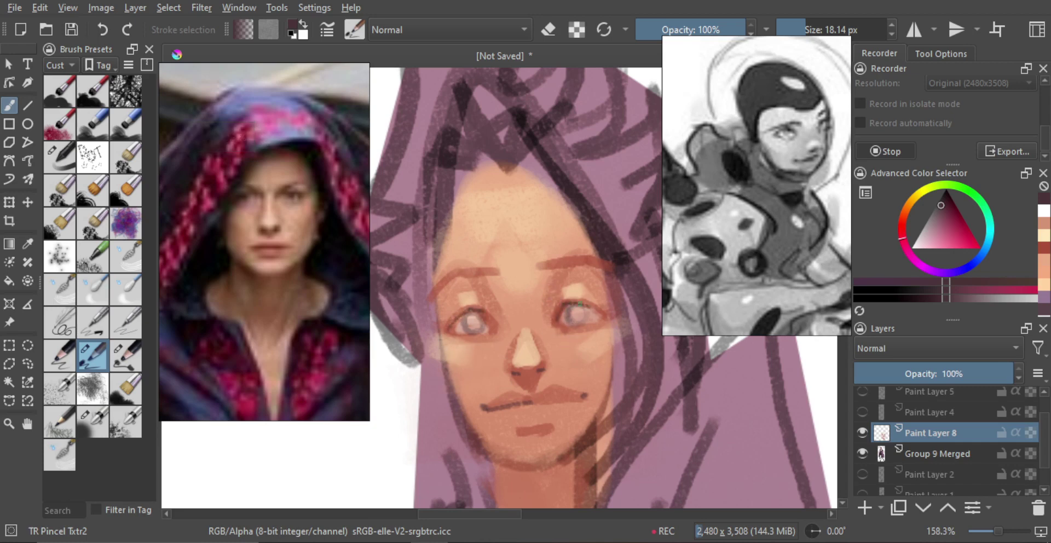
- Darken both eyebrows in dark purple with the brush at about 22 px
{"action": "key", "text": "bracketright"}
{"action": "left_click_drag", "start_coordinate": [561, 265], "coordinate": [555, 264]}
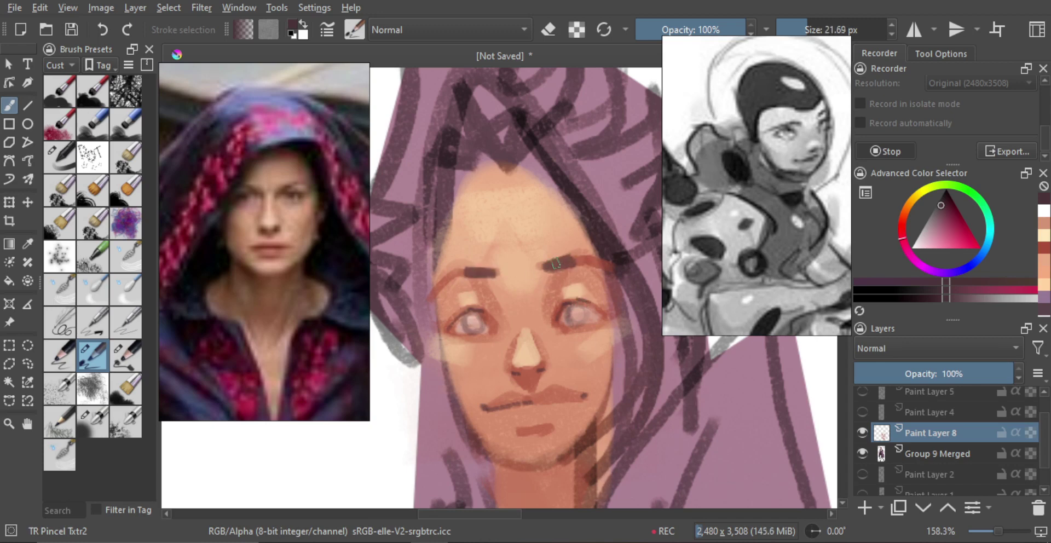
{"action": "key", "text": "bracketleft"}
{"action": "left_click_drag", "start_coordinate": [596, 259], "coordinate": [583, 257]}
{"action": "left_click_drag", "start_coordinate": [546, 286], "coordinate": [563, 307]}
{"action": "mouse_move", "coordinate": [504, 327]}
{"action": "left_mouse_down"}
{"action": "mouse_move", "coordinate": [494, 302]}
{"action": "mouse_move", "coordinate": [450, 331]}
{"action": "mouse_move", "coordinate": [460, 332]}
{"action": "left_mouse_up"}
{"action": "key", "text": "ctrl+z"}
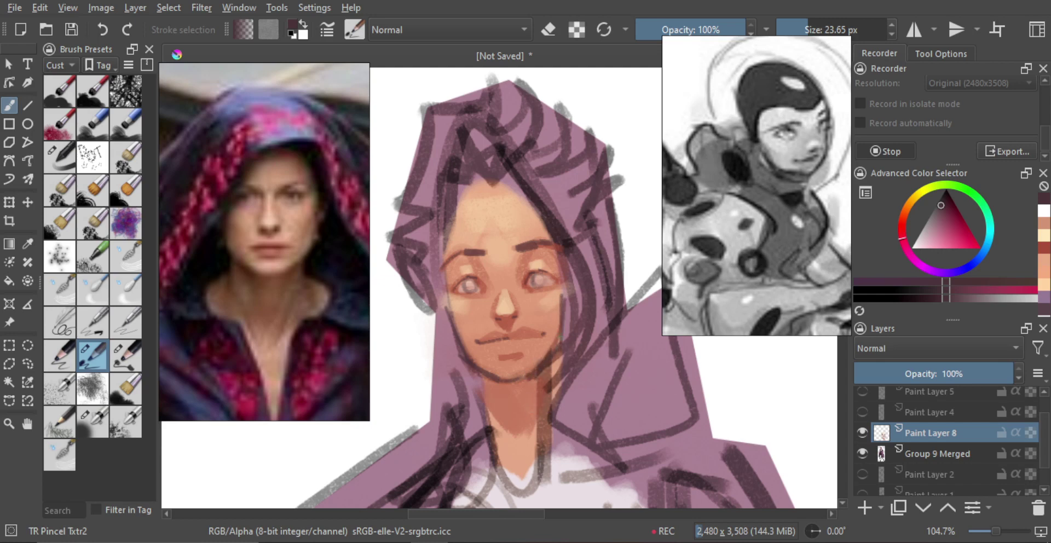
- Sample the blouse's light colour and paint a collar at the neckline with the brush at about 50 px, checking the mirrored view
{"action": "left_click_drag", "start_coordinate": [567, 312], "coordinate": [496, 282]}
{"action": "left_click_drag", "start_coordinate": [521, 317], "coordinate": [511, 253]}
{"action": "left_click", "coordinate": [516, 298], "text": "alt"}
{"action": "left_click_drag", "start_coordinate": [485, 292], "coordinate": [492, 291]}
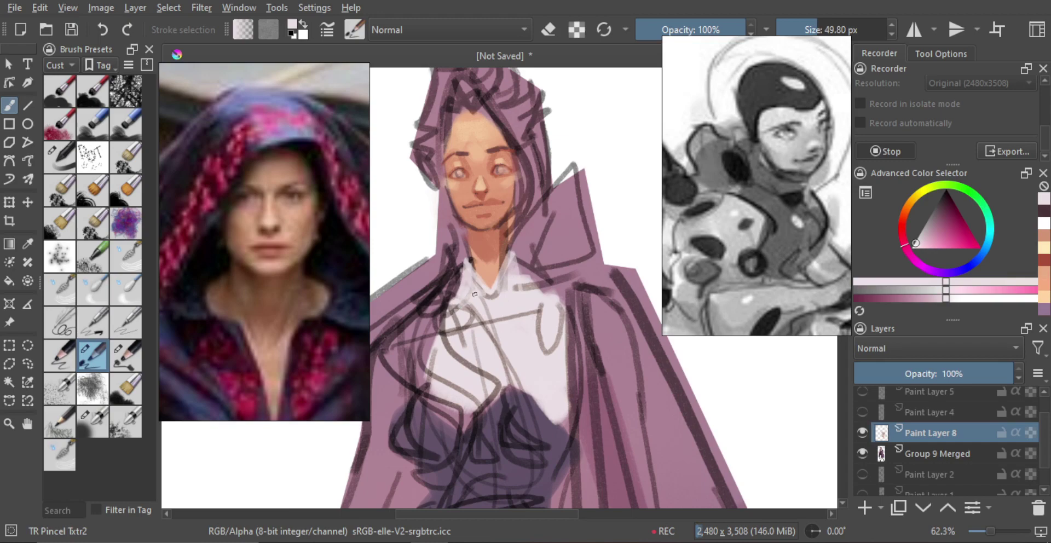
{"action": "left_click_drag", "start_coordinate": [475, 268], "coordinate": [477, 323]}
{"action": "key", "text": "m"}
{"action": "key", "text": "m"}
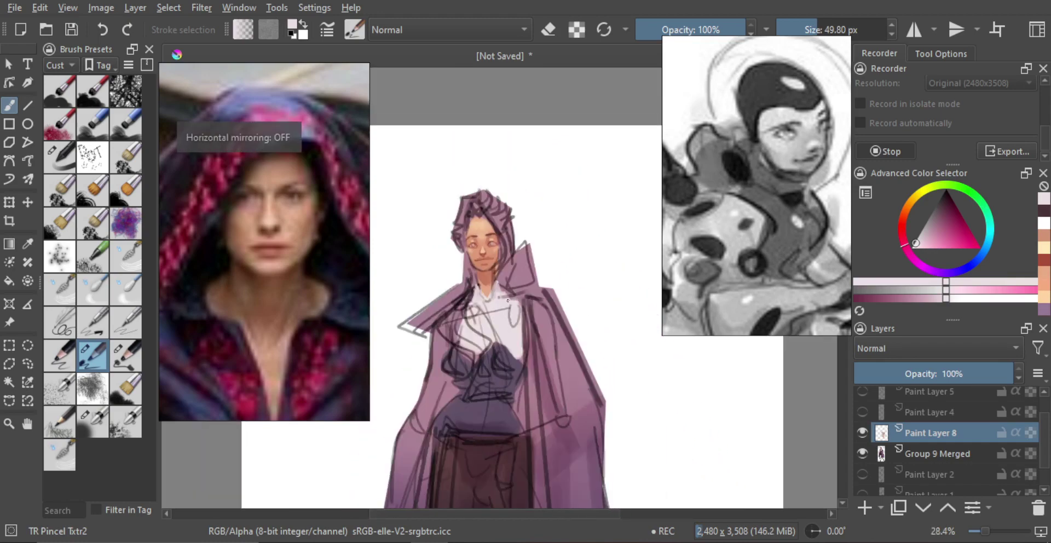
- Sample a dark line colour and outline the pointed collar and shirt opening with the brush at about 52 px
{"action": "mouse_move", "coordinate": [480, 355]}
{"action": "left_mouse_down"}
{"action": "mouse_move", "coordinate": [481, 305]}
{"action": "mouse_move", "coordinate": [470, 314]}
{"action": "left_mouse_up"}
{"action": "left_click", "coordinate": [457, 266], "text": "ctrl"}
{"action": "left_click_drag", "start_coordinate": [499, 255], "coordinate": [506, 306]}
{"action": "key", "text": "ctrl+z"}
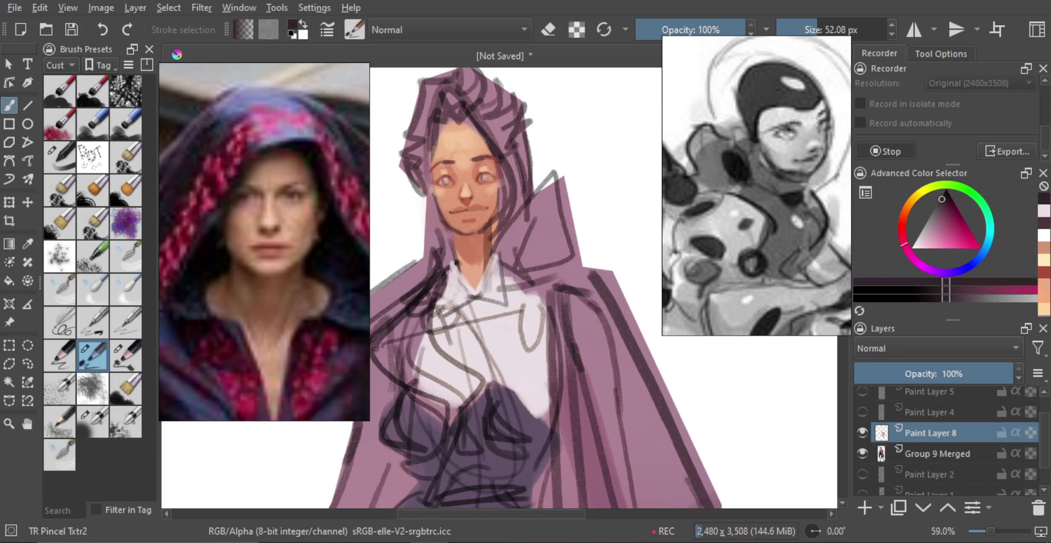
{"action": "left_click_drag", "start_coordinate": [449, 270], "coordinate": [440, 313]}
{"action": "left_click_drag", "start_coordinate": [451, 256], "coordinate": [477, 302]}
{"action": "key", "text": "ctrl+z"}
{"action": "left_click_drag", "start_coordinate": [454, 262], "coordinate": [477, 298]}
{"action": "mouse_move", "coordinate": [442, 316]}
{"action": "left_mouse_down"}
{"action": "mouse_move", "coordinate": [448, 286]}
{"action": "mouse_move", "coordinate": [496, 251]}
{"action": "left_mouse_up"}
{"action": "mouse_move", "coordinate": [497, 253]}
{"action": "left_mouse_down"}
{"action": "mouse_move", "coordinate": [502, 375]}
{"action": "mouse_move", "coordinate": [475, 329]}
{"action": "mouse_move", "coordinate": [480, 335]}
{"action": "left_mouse_up"}
{"action": "mouse_move", "coordinate": [472, 279]}
{"action": "left_mouse_down"}
{"action": "mouse_move", "coordinate": [476, 330]}
{"action": "mouse_move", "coordinate": [475, 316]}
{"action": "left_mouse_up"}
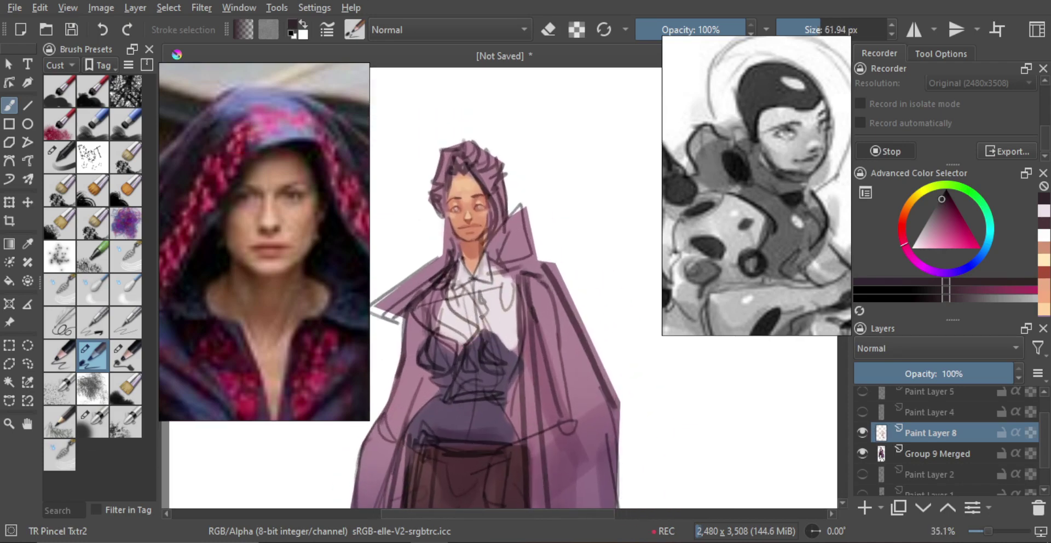
- Merge Paint Layer 8 down into the Group 9 Merged layer
{"action": "scroll", "coordinate": [502, 304], "scroll_direction": "down", "scroll_amount": 3}
{"action": "scroll", "coordinate": [554, 272], "scroll_direction": "down", "scroll_amount": 2}
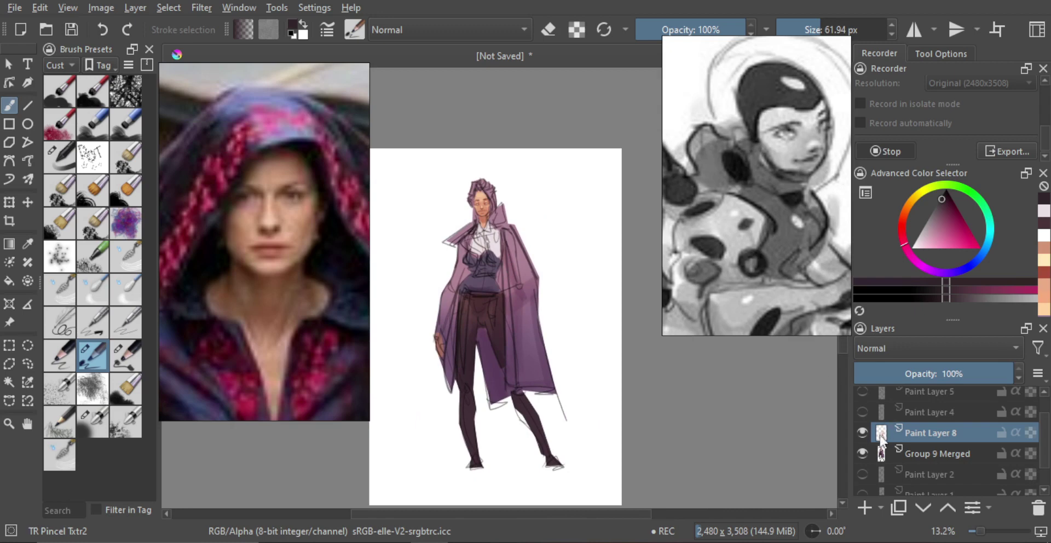
{"action": "key", "text": "ctrl+e"}
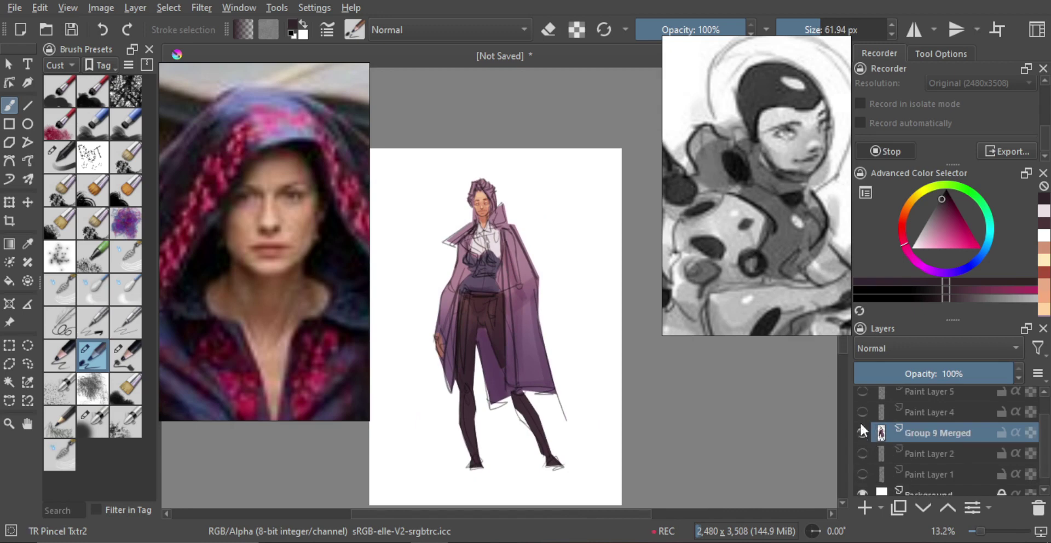
- Sample the light skin tone and paint the centre of the face around the nose bridge with the brush at about 85 px
{"action": "scroll", "coordinate": [504, 240], "scroll_direction": "up", "scroll_amount": 3}
{"action": "scroll", "coordinate": [523, 219], "scroll_direction": "up", "scroll_amount": 4}
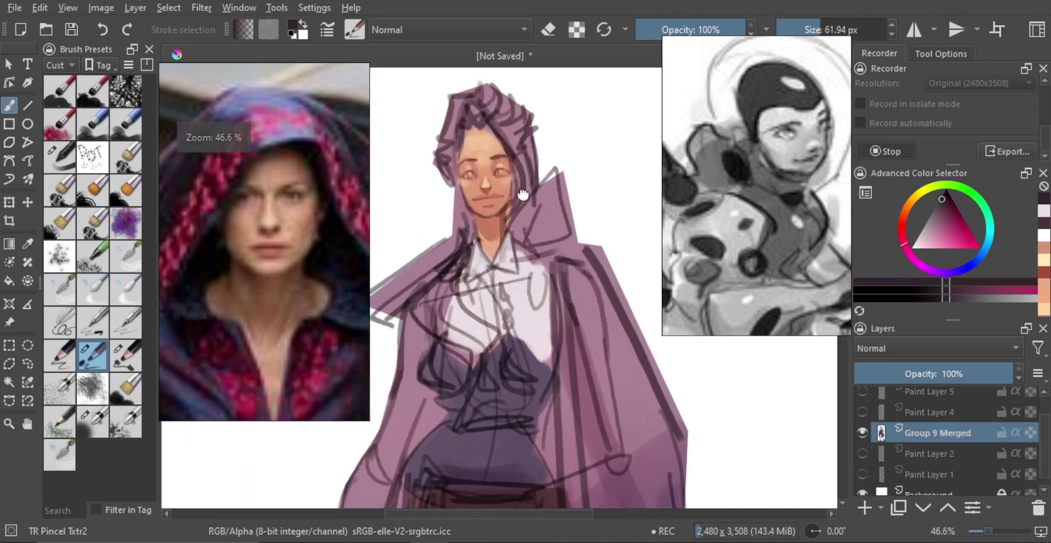
{"action": "left_click", "coordinate": [525, 269], "text": "alt"}
{"action": "left_click_drag", "start_coordinate": [475, 225], "coordinate": [501, 203]}
{"action": "mouse_move", "coordinate": [498, 138]}
{"action": "left_mouse_down"}
{"action": "mouse_move", "coordinate": [493, 183]}
{"action": "mouse_move", "coordinate": [483, 157]}
{"action": "mouse_move", "coordinate": [499, 156]}
{"action": "mouse_move", "coordinate": [483, 171]}
{"action": "left_mouse_up"}
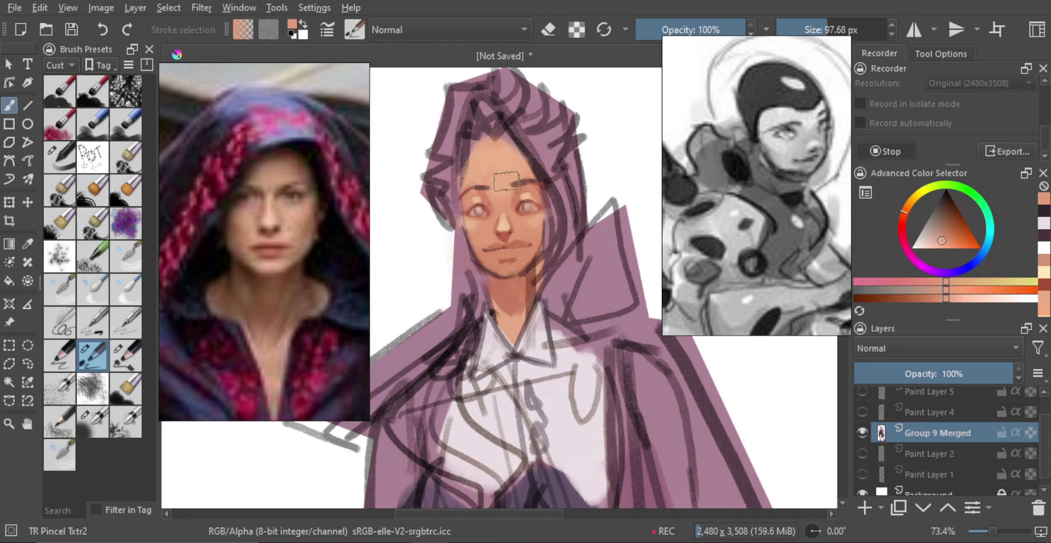
{"action": "scroll", "coordinate": [506, 224], "scroll_direction": "up", "scroll_amount": 5}
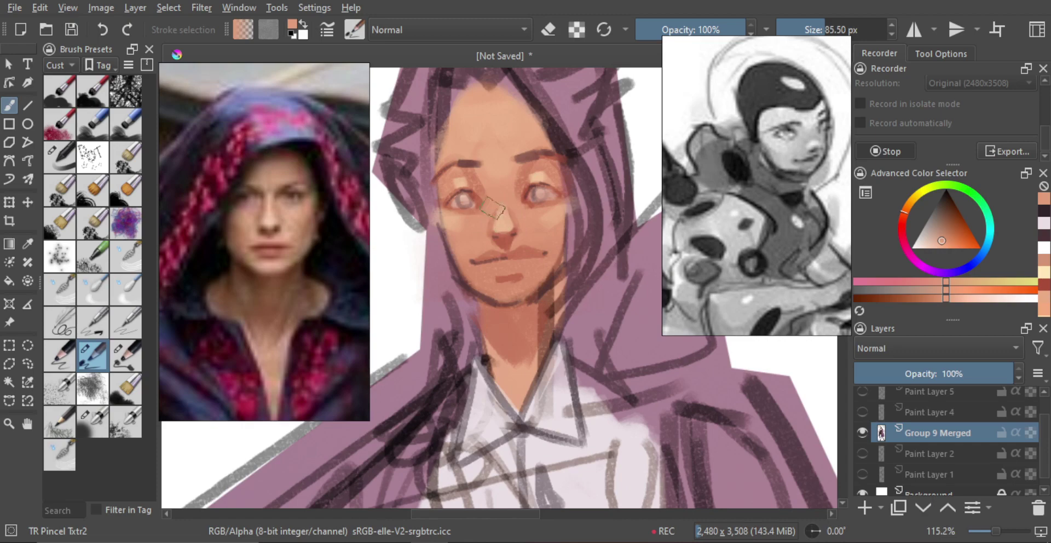
{"action": "key", "text": "bracketleft"}
{"action": "mouse_move", "coordinate": [513, 208]}
{"action": "left_mouse_down"}
{"action": "mouse_move", "coordinate": [506, 275]}
{"action": "mouse_move", "coordinate": [503, 237]}
{"action": "mouse_move", "coordinate": [512, 238]}
{"action": "mouse_move", "coordinate": [498, 274]}
{"action": "mouse_move", "coordinate": [503, 211]}
{"action": "mouse_move", "coordinate": [480, 225]}
{"action": "mouse_move", "coordinate": [495, 214]}
{"action": "mouse_move", "coordinate": [469, 209]}
{"action": "mouse_move", "coordinate": [489, 228]}
{"action": "mouse_move", "coordinate": [467, 212]}
{"action": "mouse_move", "coordinate": [486, 223]}
{"action": "mouse_move", "coordinate": [463, 202]}
{"action": "left_mouse_up"}
- Sample a reddish skin tone and shade around the eyes and lower face with the brush at about 155 px
{"action": "left_click", "coordinate": [497, 273], "text": "alt"}
{"action": "left_click", "coordinate": [466, 211], "text": "alt"}
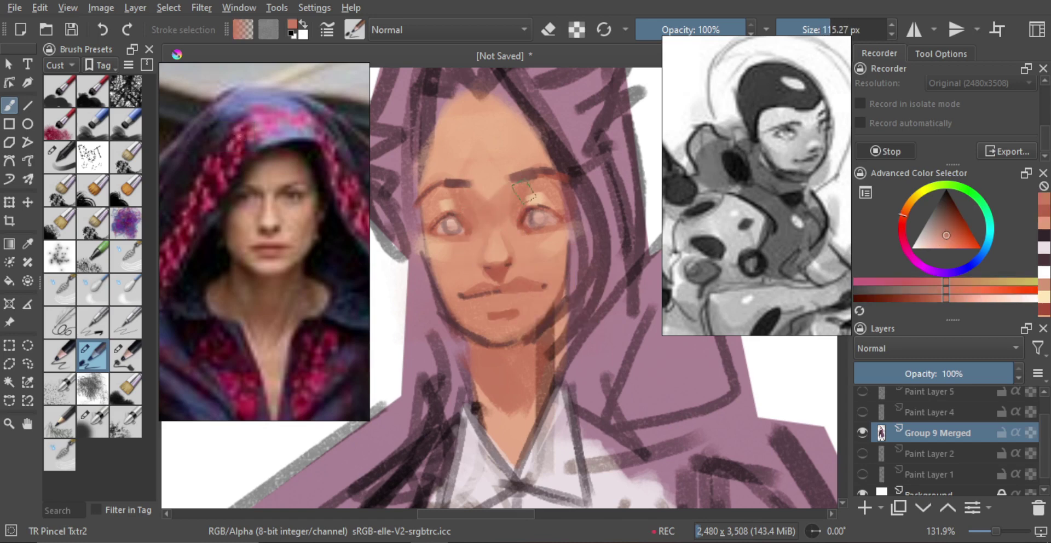
{"action": "key", "text": "bracketright"}
{"action": "key", "text": "bracketright"}
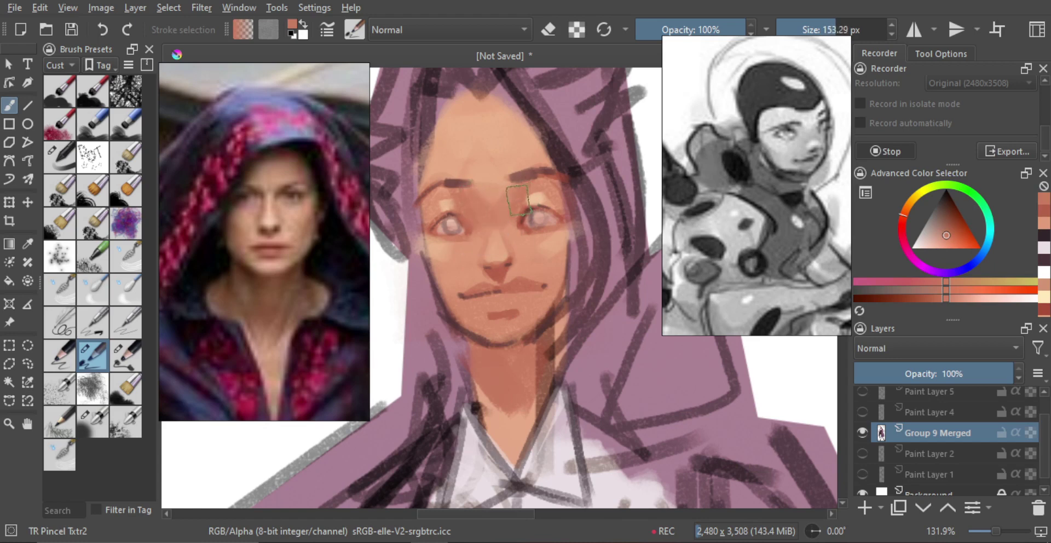
{"action": "key", "text": "bracketleft"}
{"action": "mouse_move", "coordinate": [521, 256]}
{"action": "left_mouse_down"}
{"action": "mouse_move", "coordinate": [512, 280]}
{"action": "mouse_move", "coordinate": [464, 261]}
{"action": "mouse_move", "coordinate": [535, 288]}
{"action": "left_mouse_up"}
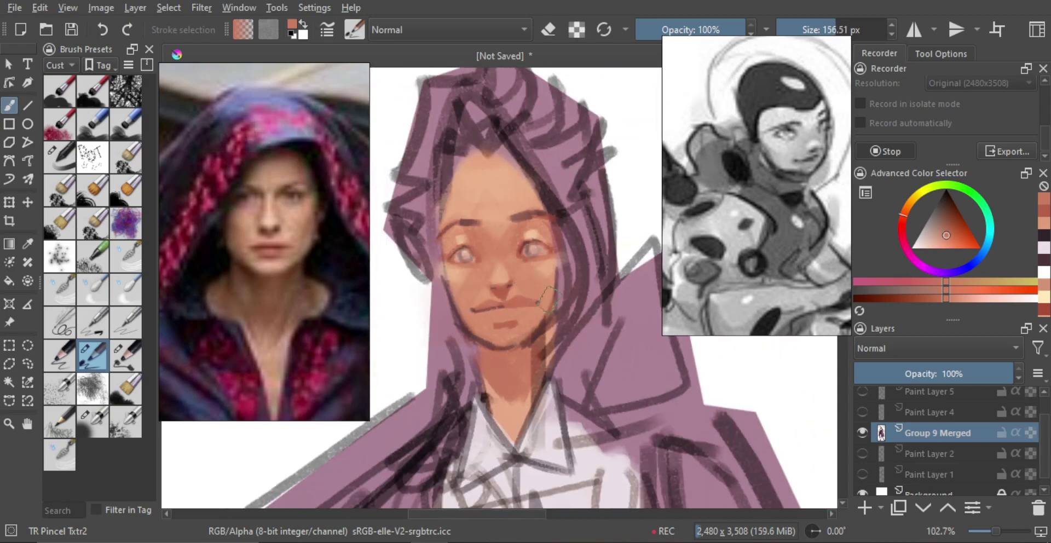
{"action": "key", "text": "bracketleft"}
{"action": "mouse_move", "coordinate": [510, 332]}
{"action": "left_mouse_down"}
{"action": "mouse_move", "coordinate": [482, 335]}
{"action": "mouse_move", "coordinate": [521, 331]}
{"action": "mouse_move", "coordinate": [493, 321]}
{"action": "mouse_move", "coordinate": [499, 296]}
{"action": "mouse_move", "coordinate": [480, 270]}
{"action": "left_mouse_up"}
- Switch to the TR Brush Skin brush, sample white and dab a small highlight on the nose at about 7 px
{"action": "scroll", "coordinate": [480, 270], "scroll_direction": "up", "scroll_amount": 10}
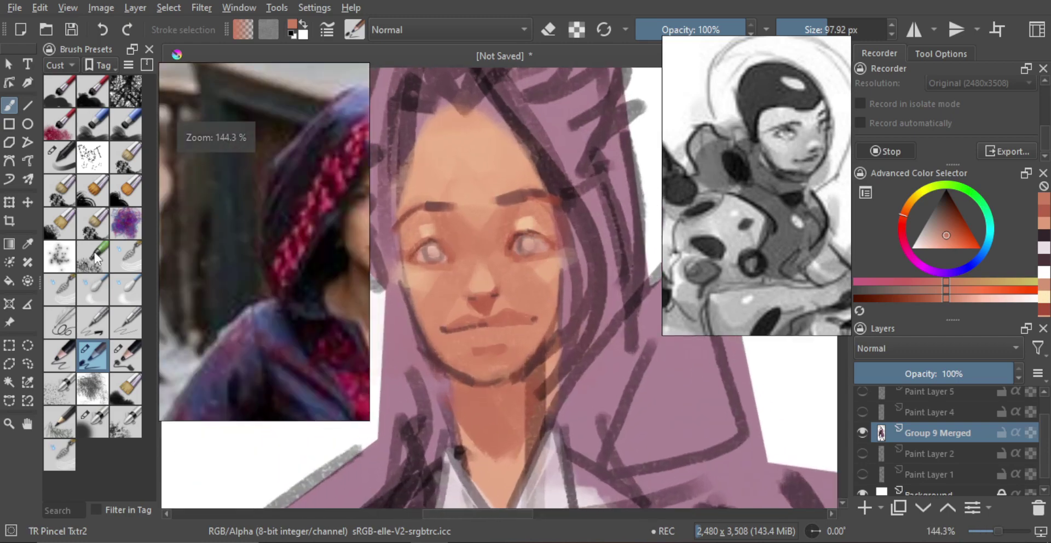
{"action": "left_click", "coordinate": [59, 157]}
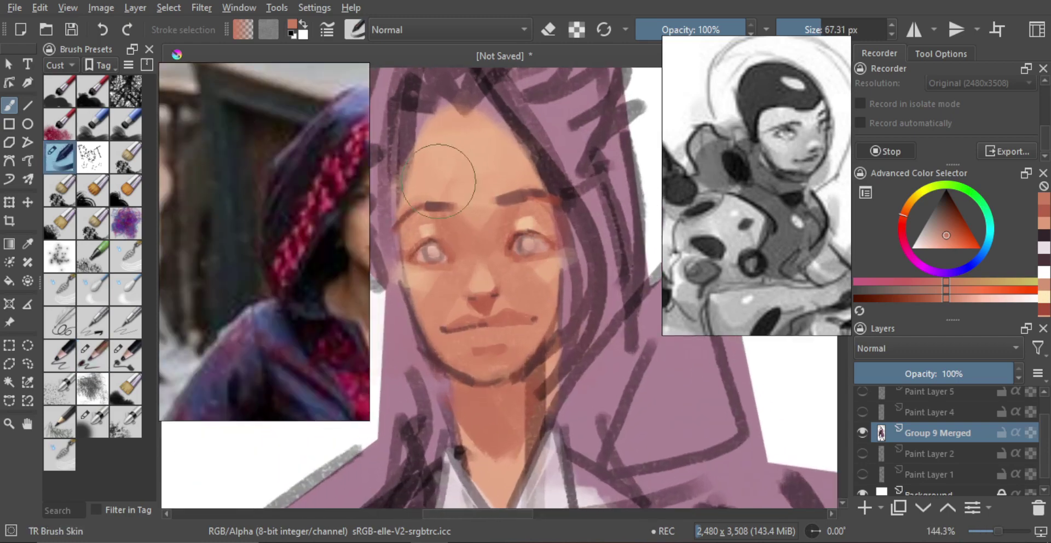
{"action": "key", "text": "alt"}
{"action": "left_click", "coordinate": [643, 140], "text": "alt"}
{"action": "mouse_move", "coordinate": [567, 189]}
{"action": "left_mouse_down"}
{"action": "mouse_move", "coordinate": [594, 171]}
{"action": "mouse_move", "coordinate": [582, 228]}
{"action": "mouse_move", "coordinate": [586, 185]}
{"action": "left_mouse_up"}
{"action": "key", "text": "shift"}
{"action": "mouse_move", "coordinate": [536, 235]}
{"action": "left_mouse_down"}
{"action": "mouse_move", "coordinate": [521, 242]}
{"action": "mouse_move", "coordinate": [537, 253]}
{"action": "mouse_move", "coordinate": [533, 264]}
{"action": "left_mouse_up"}
{"action": "left_click_drag", "start_coordinate": [533, 257], "coordinate": [537, 267]}
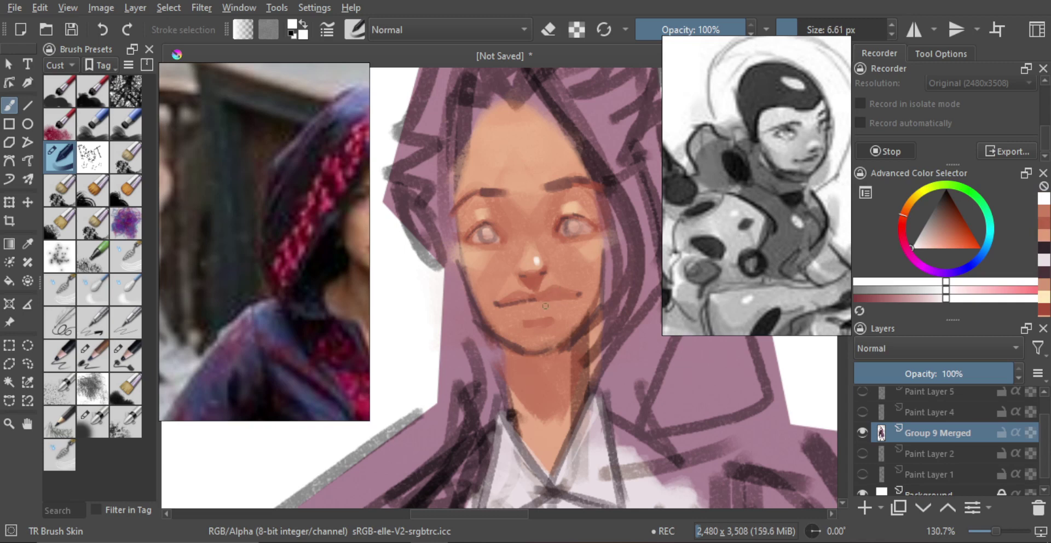
- Add white highlights to the lip and both eyes with a brush of up to about 12.5 px
{"action": "left_click_drag", "start_coordinate": [556, 306], "coordinate": [553, 306]}
{"action": "left_click_drag", "start_coordinate": [556, 303], "coordinate": [547, 304]}
{"action": "key", "text": "ctrl+z"}
{"action": "left_click_drag", "start_coordinate": [573, 230], "coordinate": [575, 230]}
{"action": "mouse_move", "coordinate": [575, 227]}
{"action": "left_mouse_down"}
{"action": "mouse_move", "coordinate": [584, 226]}
{"action": "mouse_move", "coordinate": [573, 213]}
{"action": "left_mouse_up"}
{"action": "key", "text": "shift"}
{"action": "key", "text": "shift"}
{"action": "left_click_drag", "start_coordinate": [481, 218], "coordinate": [483, 215]}
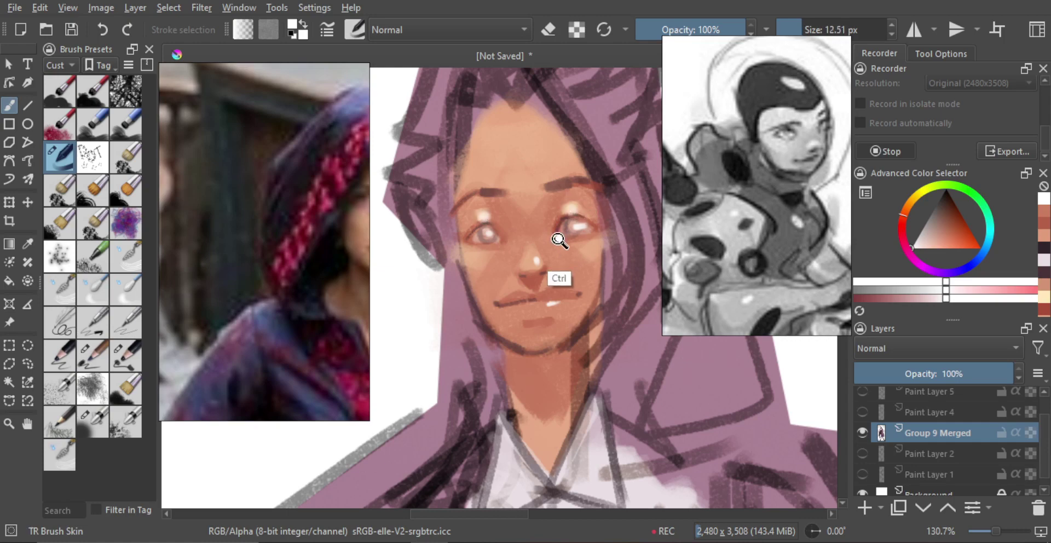
{"action": "scroll", "coordinate": [559, 239], "scroll_direction": "down", "scroll_amount": 2}
{"action": "mouse_move", "coordinate": [529, 243]}
{"action": "left_mouse_down"}
{"action": "mouse_move", "coordinate": [537, 242]}
{"action": "mouse_move", "coordinate": [526, 242]}
{"action": "left_mouse_up"}
{"action": "key", "text": "ctrl+z"}
{"action": "left_click_drag", "start_coordinate": [545, 235], "coordinate": [526, 239]}
{"action": "key", "text": "ctrl+z"}
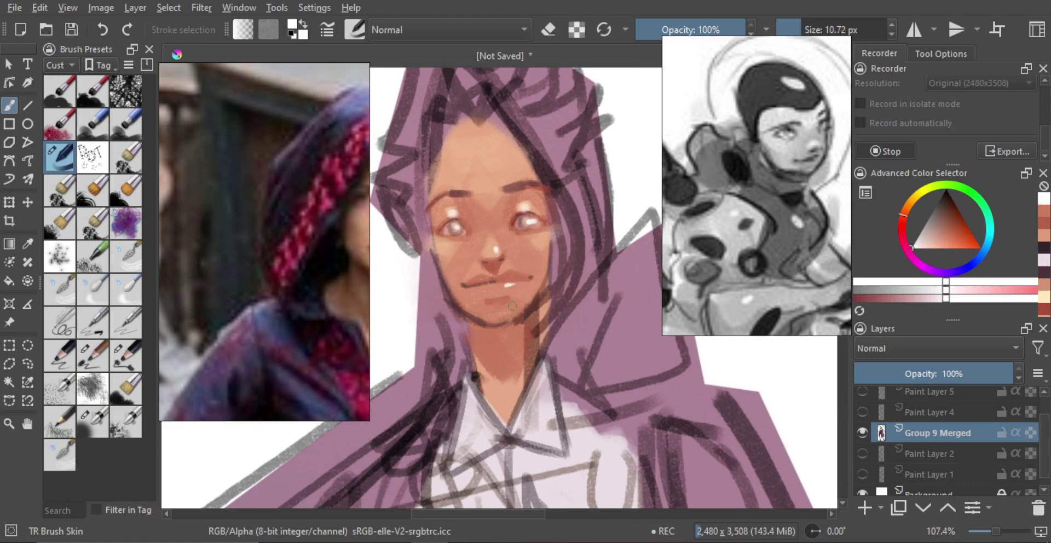
- Check the whole figure in the horizontally mirrored canvas view
{"action": "left_click_drag", "start_coordinate": [524, 290], "coordinate": [506, 305]}
{"action": "scroll", "coordinate": [523, 289], "scroll_direction": "down", "scroll_amount": 6}
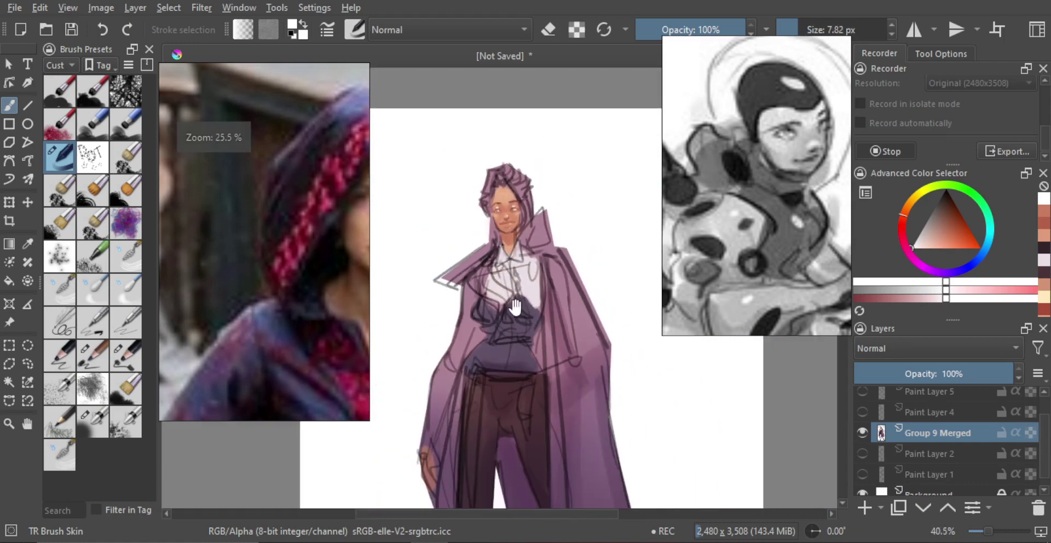
{"action": "scroll", "coordinate": [501, 262], "scroll_direction": "down", "scroll_amount": 2}
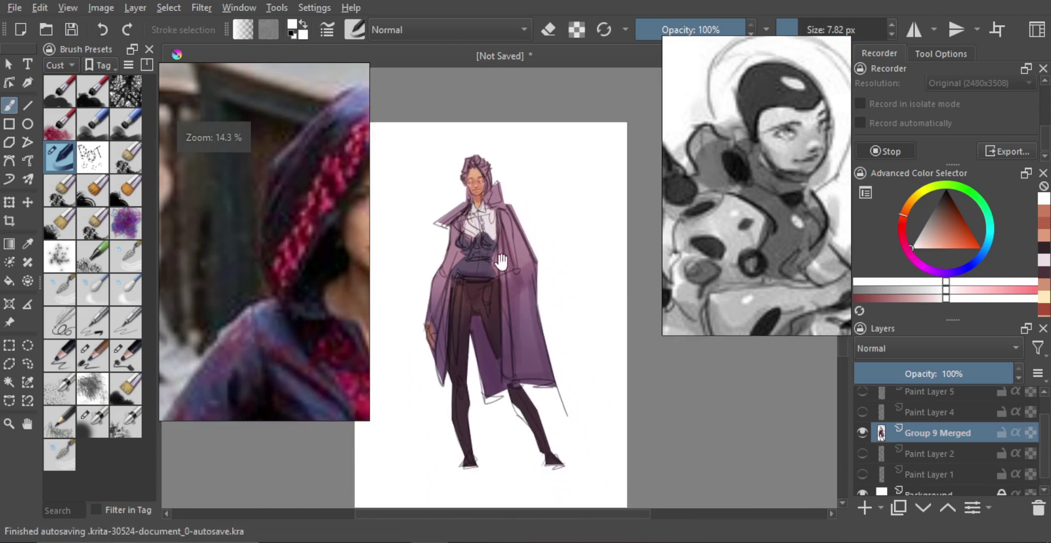
{"action": "scroll", "coordinate": [502, 261], "scroll_direction": "down", "scroll_amount": 1}
{"action": "key", "text": "m"}
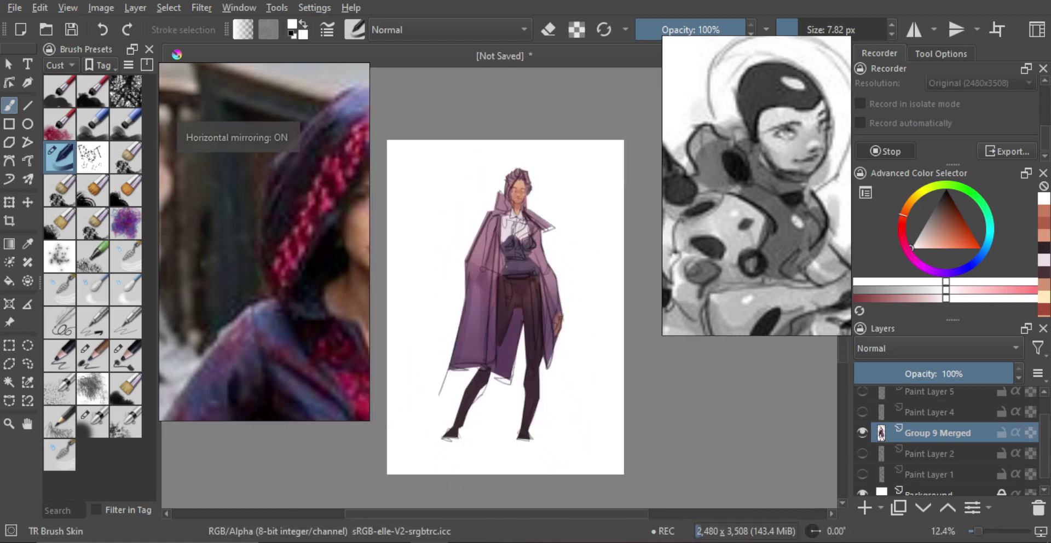
{"action": "key", "text": "m"}
{"action": "scroll", "coordinate": [501, 261], "scroll_direction": "down", "scroll_amount": 1}
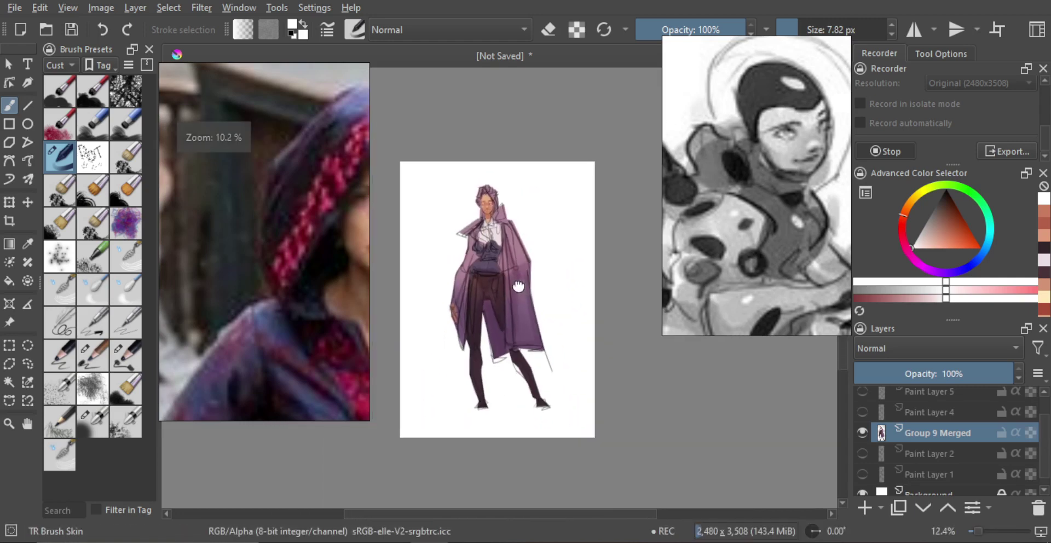
- Preview the sketches on Paint Layer 4 and Paint Layer 5 with Group 9 Merged hidden
{"action": "left_click", "coordinate": [863, 432]}
{"action": "left_click", "coordinate": [862, 413]}
{"action": "left_click", "coordinate": [862, 413]}
{"action": "left_click", "coordinate": [861, 393]}
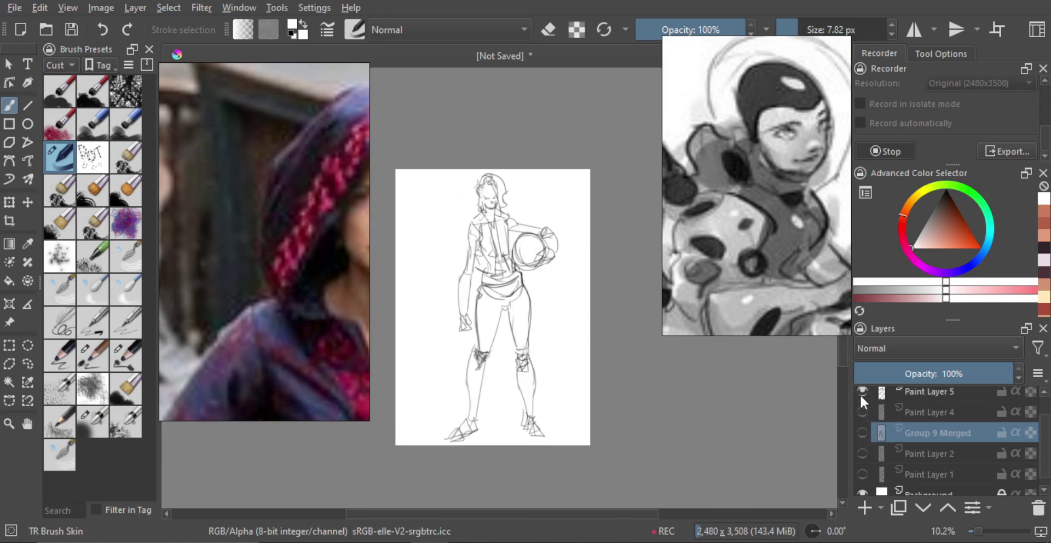
{"action": "left_click", "coordinate": [861, 392]}
{"action": "left_click", "coordinate": [861, 432]}
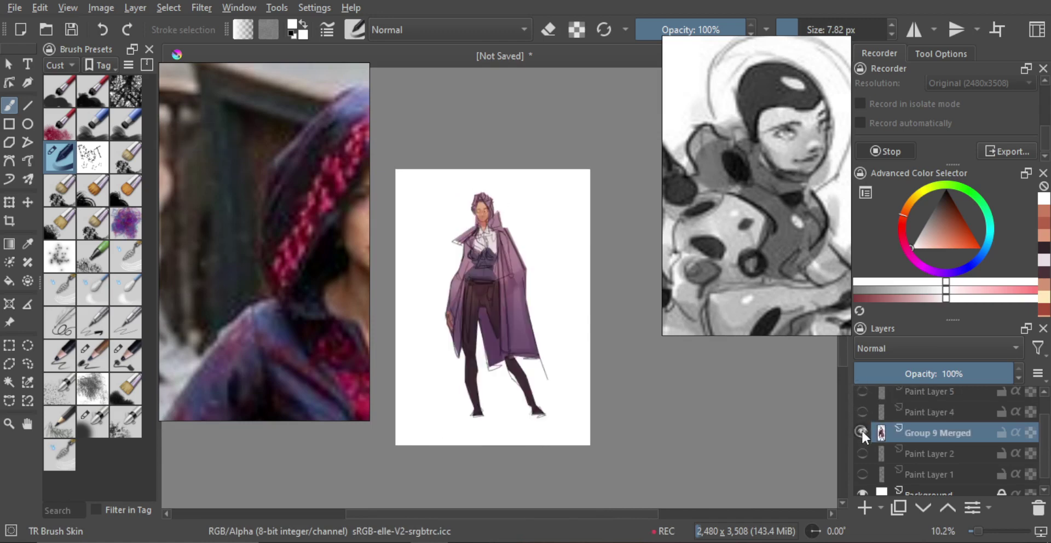
- Hide Group 9 Merged, preview Paint Layer 1, and make Paint Layer 2 the visible, active layer
{"action": "left_click", "coordinate": [861, 432]}
{"action": "left_click", "coordinate": [862, 454]}
{"action": "left_click", "coordinate": [911, 453]}
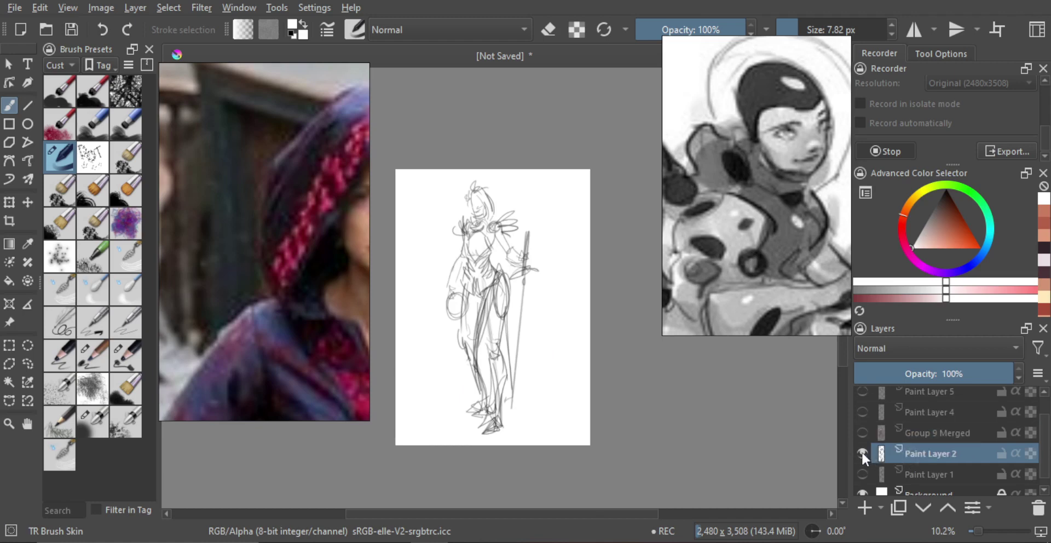
{"action": "left_click", "coordinate": [862, 452]}
{"action": "left_click", "coordinate": [862, 470]}
{"action": "left_click", "coordinate": [861, 470]}
{"action": "left_click", "coordinate": [863, 452]}
- Browse the reference board for costume and armoured character references, examining the green gown and the knight with the shield
{"action": "left_click_drag", "start_coordinate": [553, 340], "coordinate": [602, 324]}
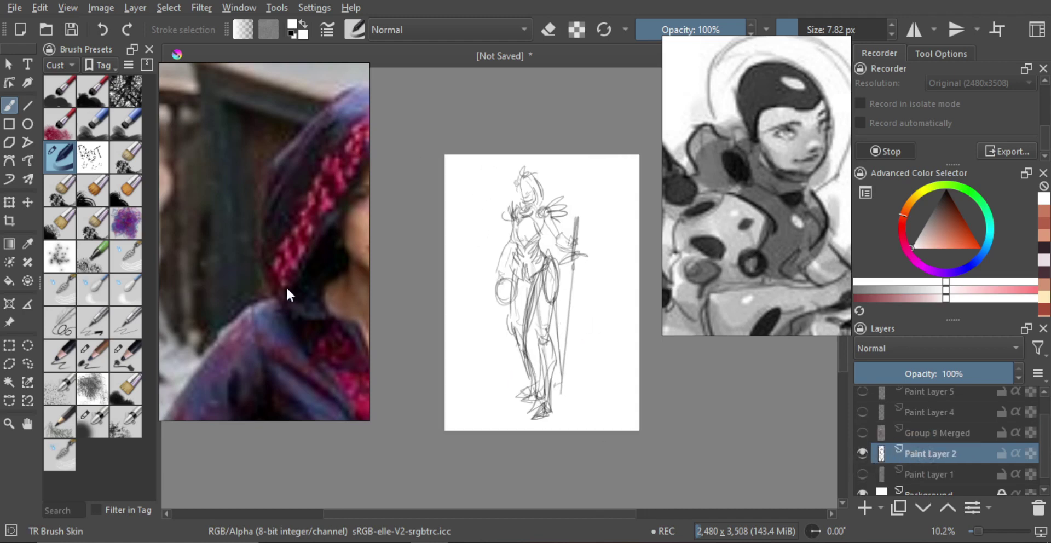
{"action": "scroll", "coordinate": [287, 289], "scroll_direction": "down", "scroll_amount": 6}
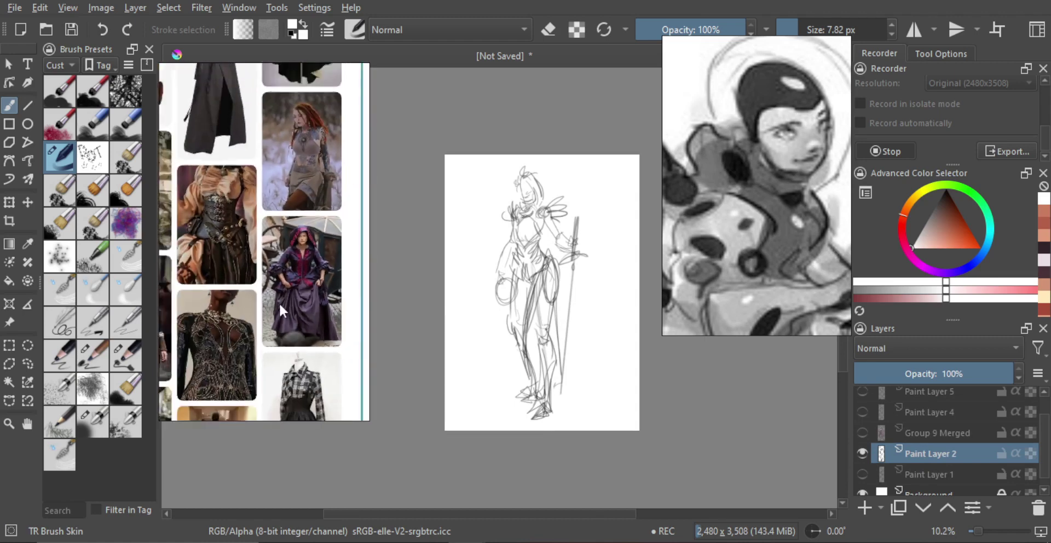
{"action": "scroll", "coordinate": [279, 302], "scroll_direction": "down", "scroll_amount": 2}
{"action": "scroll", "coordinate": [277, 298], "scroll_direction": "down", "scroll_amount": 2}
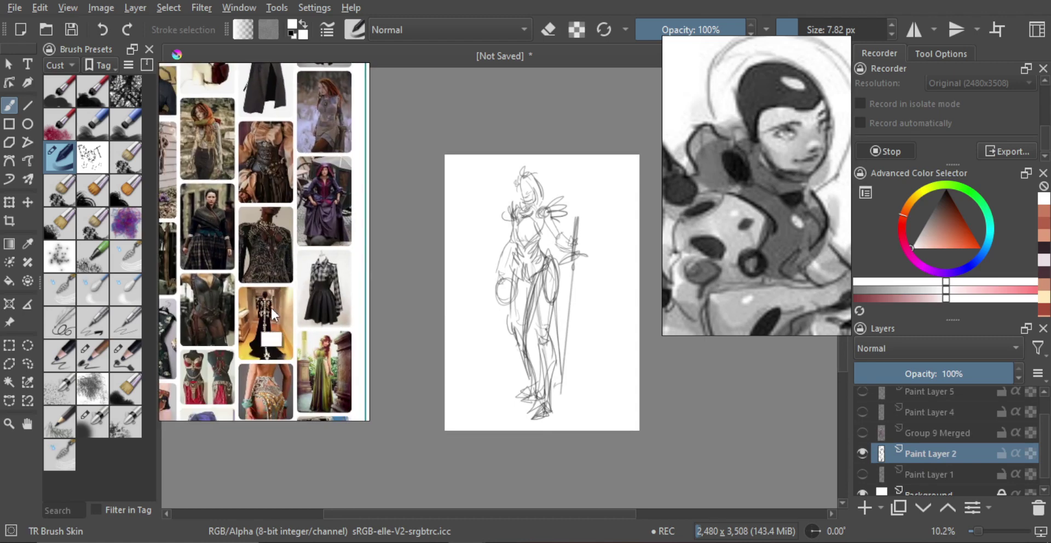
{"action": "scroll", "coordinate": [276, 285], "scroll_direction": "up", "scroll_amount": 3}
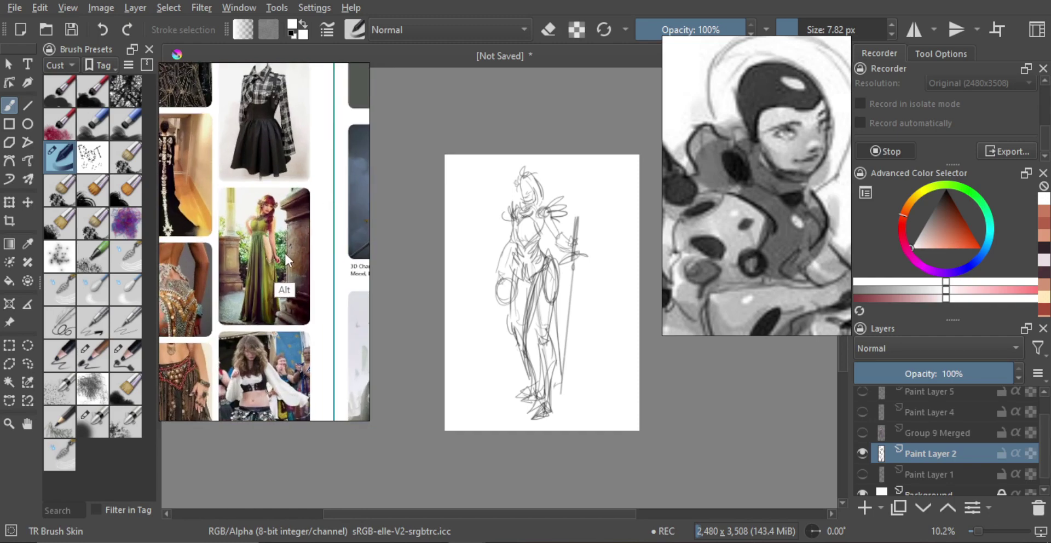
{"action": "scroll", "coordinate": [285, 251], "scroll_direction": "up", "scroll_amount": 5}
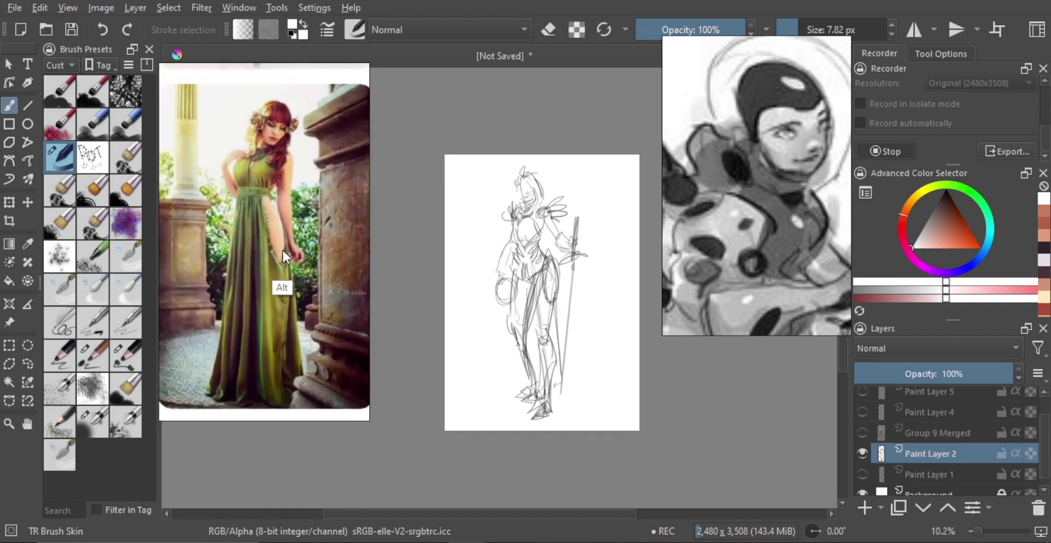
{"action": "scroll", "coordinate": [301, 247], "scroll_direction": "down", "scroll_amount": 5}
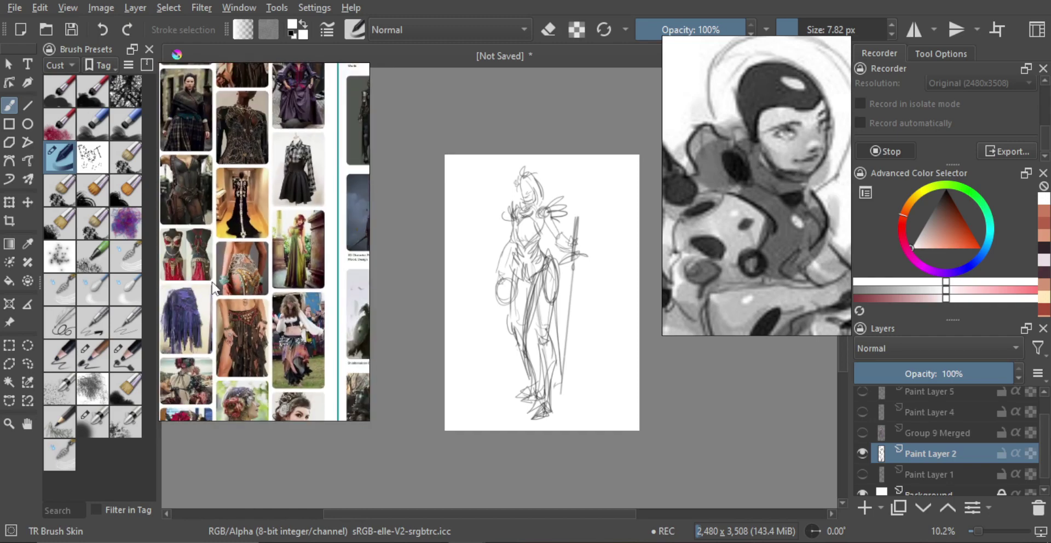
{"action": "left_click_drag", "start_coordinate": [212, 282], "coordinate": [243, 232]}
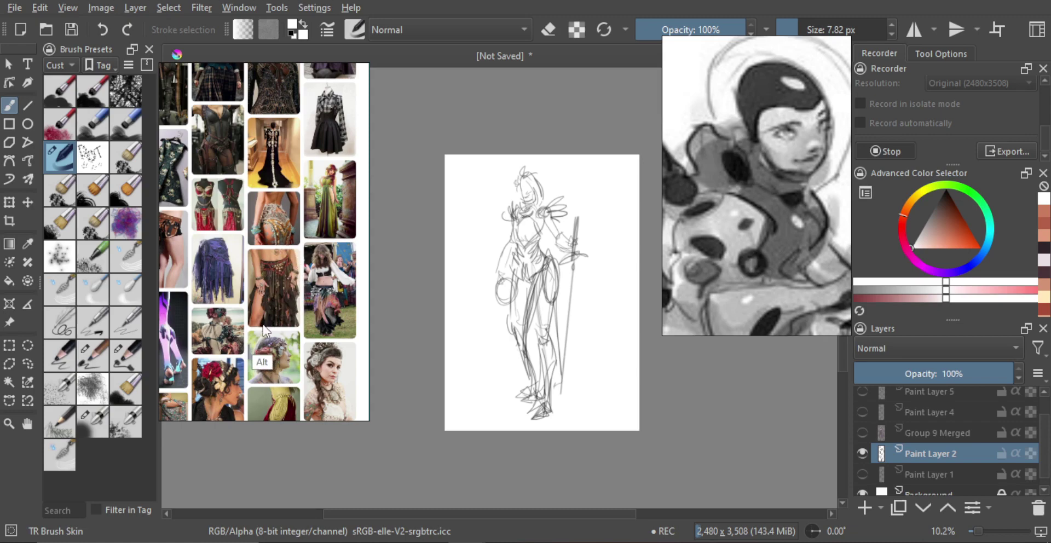
{"action": "scroll", "coordinate": [264, 330], "scroll_direction": "down", "scroll_amount": 5}
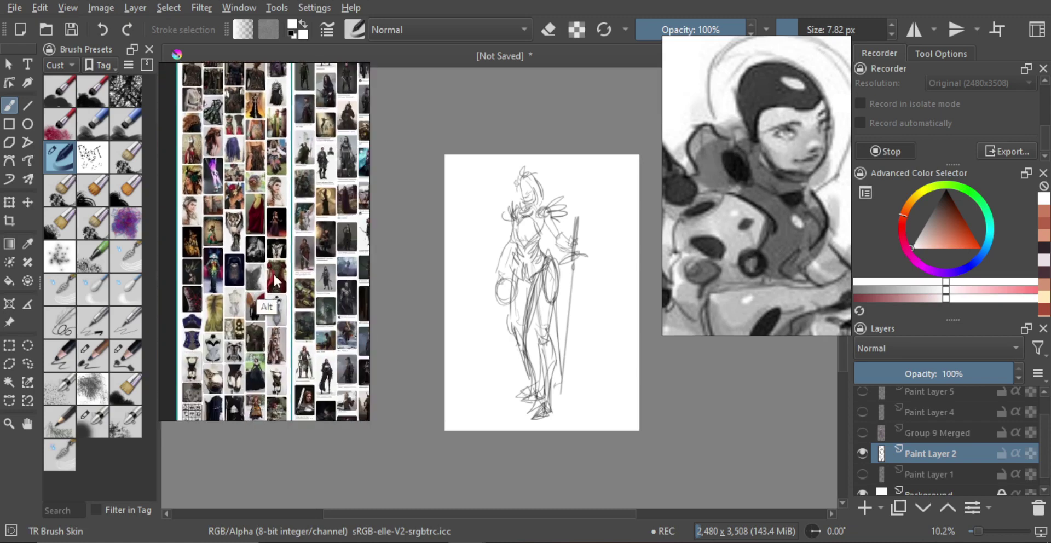
{"action": "left_click_drag", "start_coordinate": [276, 280], "coordinate": [197, 169]}
{"action": "left_click_drag", "start_coordinate": [268, 297], "coordinate": [327, 252]}
{"action": "left_click_drag", "start_coordinate": [293, 306], "coordinate": [263, 277]}
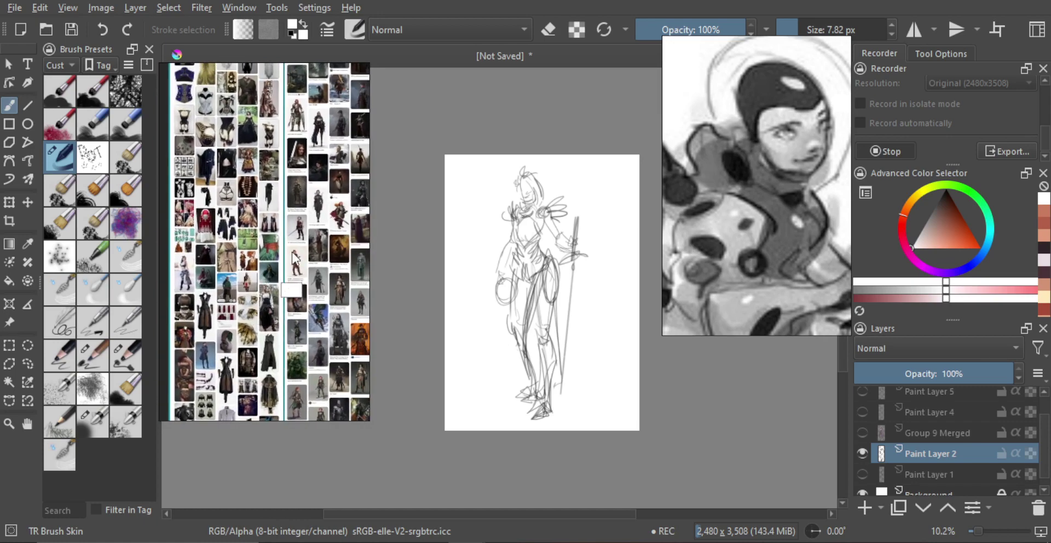
{"action": "scroll", "coordinate": [284, 272], "scroll_direction": "down", "scroll_amount": 4}
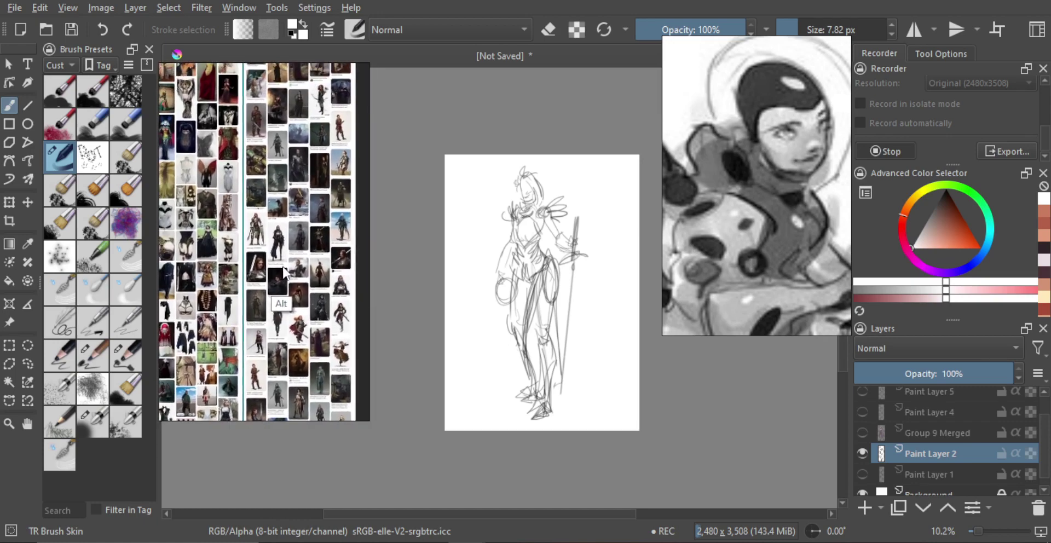
{"action": "scroll", "coordinate": [284, 272], "scroll_direction": "up", "scroll_amount": 3}
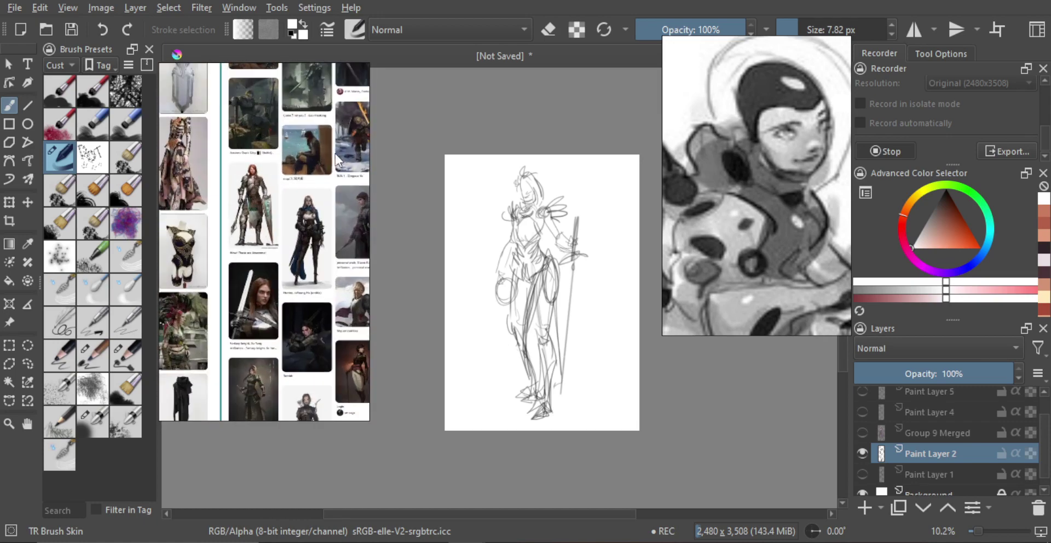
{"action": "left_click", "coordinate": [284, 236]}
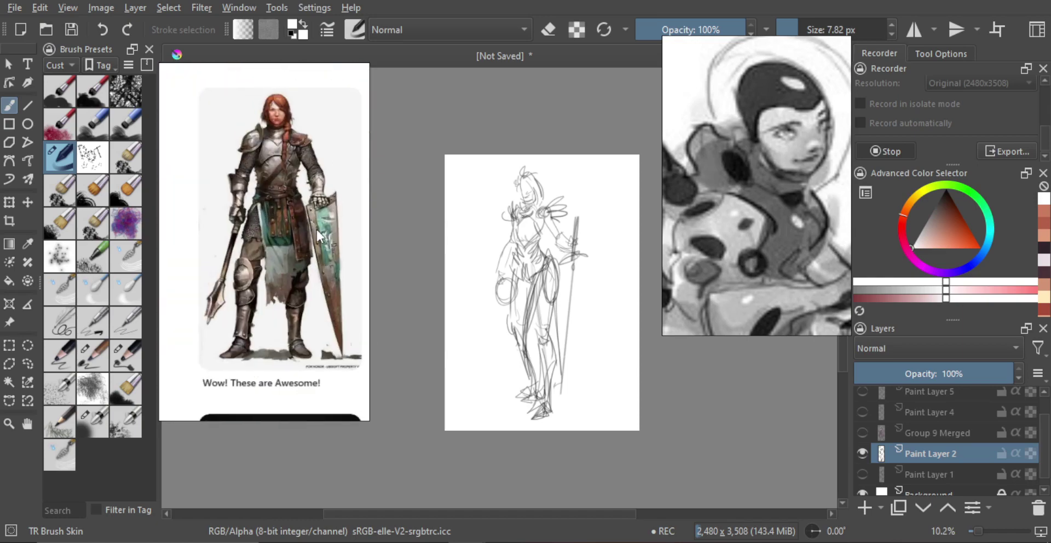
{"action": "left_click_drag", "start_coordinate": [316, 228], "coordinate": [260, 263]}
{"action": "left_click_drag", "start_coordinate": [300, 298], "coordinate": [265, 218]}
{"action": "scroll", "coordinate": [264, 219], "scroll_direction": "down", "scroll_amount": 6}
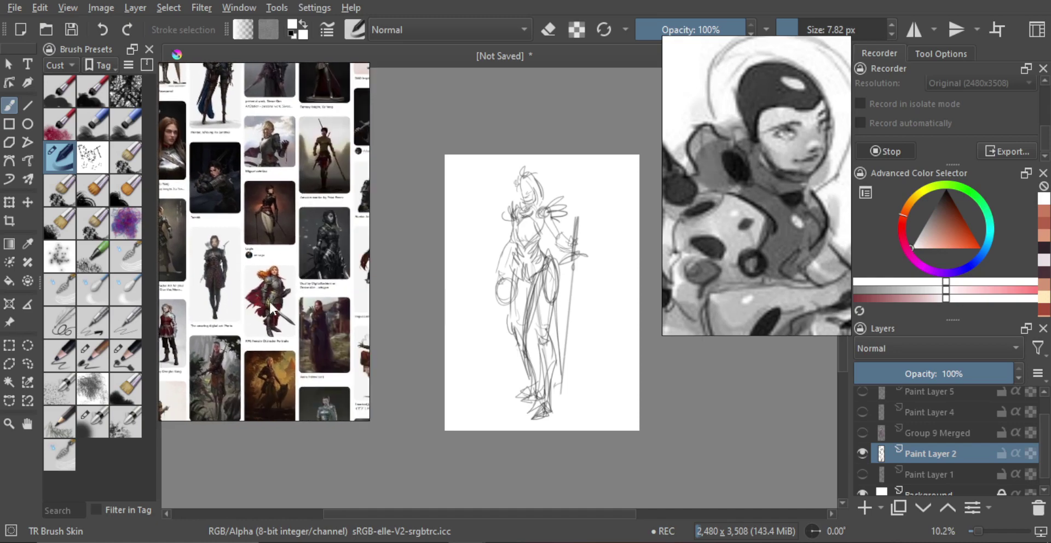
- Focus the reference board on the red-haired knight with the sword and flip it horizontally
{"action": "left_click", "coordinate": [268, 300]}
{"action": "scroll", "coordinate": [290, 263], "scroll_direction": "down", "scroll_amount": 1}
{"action": "key", "text": "alt+shift+h"}
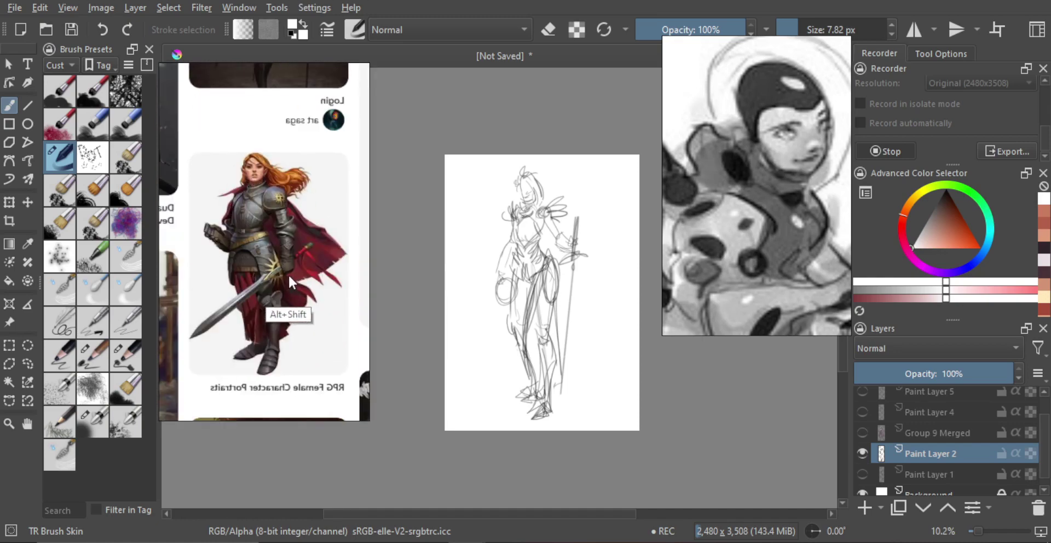
{"action": "scroll", "coordinate": [283, 274], "scroll_direction": "up", "scroll_amount": 3}
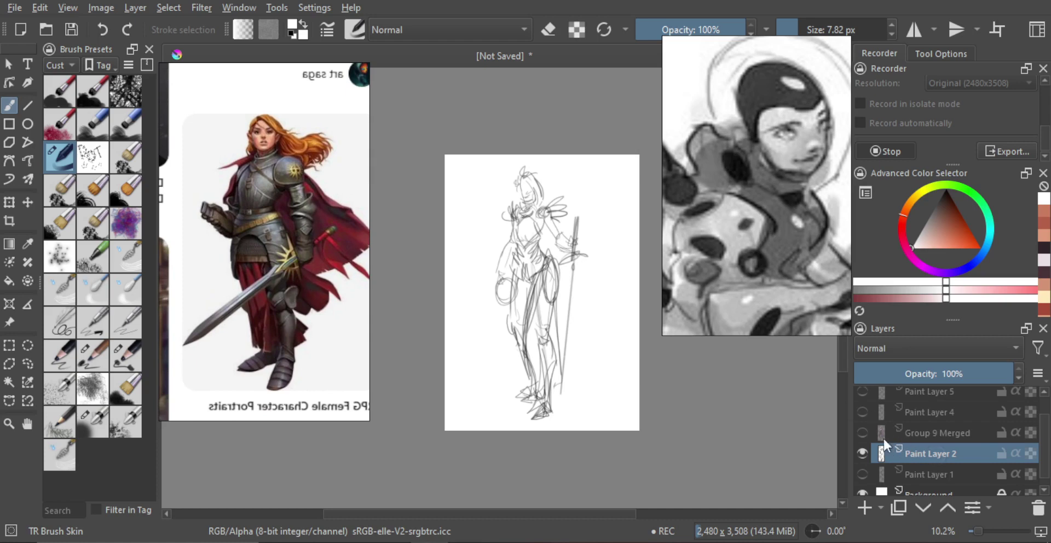
- Outline the whole armoured figure, from the feet around the head and sword hand, with a closed freehand polygonal selection
{"action": "left_click", "coordinate": [11, 363]}
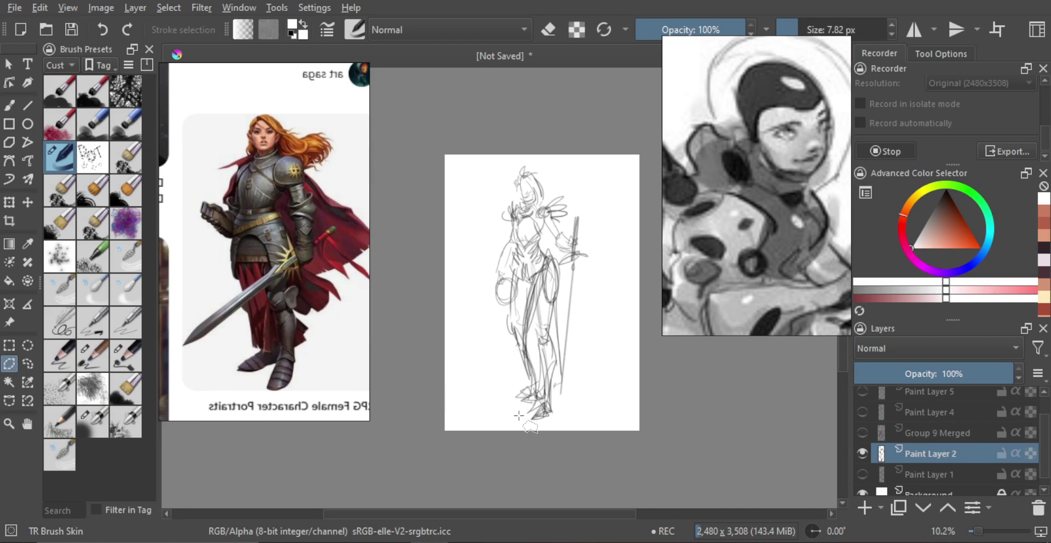
{"action": "left_click", "coordinate": [519, 414]}
{"action": "left_click", "coordinate": [533, 398]}
{"action": "mouse_move", "coordinate": [510, 306]}
{"action": "left_mouse_down"}
{"action": "mouse_move", "coordinate": [501, 246]}
{"action": "mouse_move", "coordinate": [515, 230]}
{"action": "mouse_move", "coordinate": [506, 209]}
{"action": "mouse_move", "coordinate": [520, 200]}
{"action": "mouse_move", "coordinate": [524, 169]}
{"action": "mouse_move", "coordinate": [540, 167]}
{"action": "mouse_move", "coordinate": [549, 182]}
{"action": "mouse_move", "coordinate": [542, 169]}
{"action": "mouse_move", "coordinate": [546, 210]}
{"action": "mouse_move", "coordinate": [562, 203]}
{"action": "mouse_move", "coordinate": [568, 212]}
{"action": "mouse_move", "coordinate": [562, 239]}
{"action": "mouse_move", "coordinate": [576, 248]}
{"action": "mouse_move", "coordinate": [583, 239]}
{"action": "mouse_move", "coordinate": [557, 249]}
{"action": "left_mouse_up"}
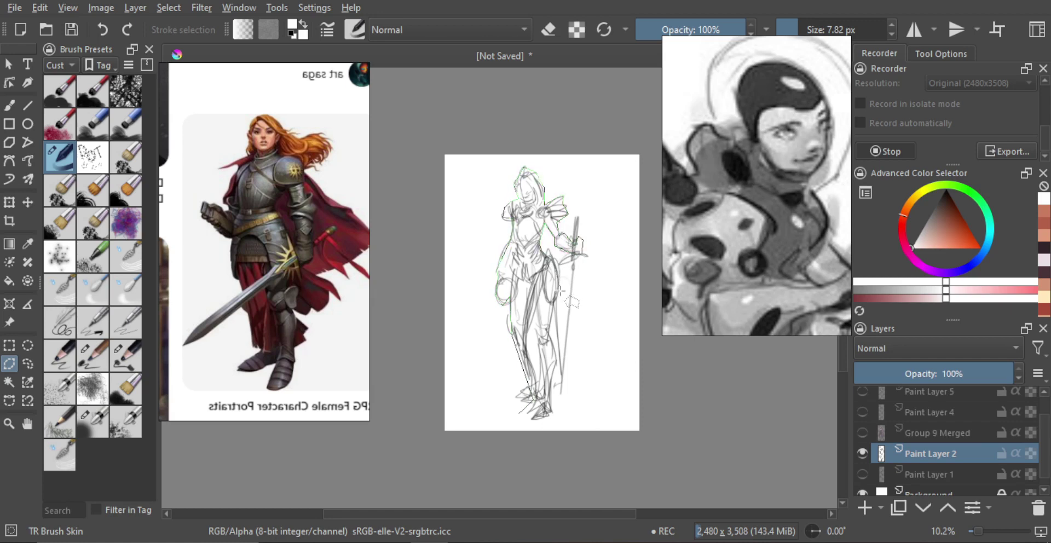
{"action": "left_click_drag", "start_coordinate": [556, 294], "coordinate": [554, 316]}
{"action": "mouse_move", "coordinate": [556, 352]}
{"action": "left_mouse_down"}
{"action": "mouse_move", "coordinate": [552, 322]}
{"action": "mouse_move", "coordinate": [559, 376]}
{"action": "left_mouse_up"}
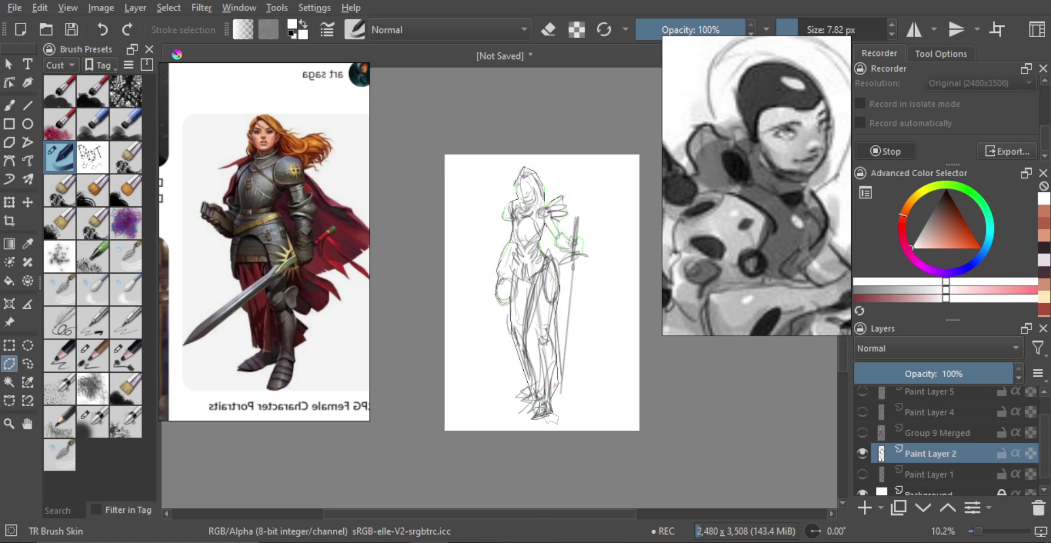
{"action": "left_click", "coordinate": [519, 414]}
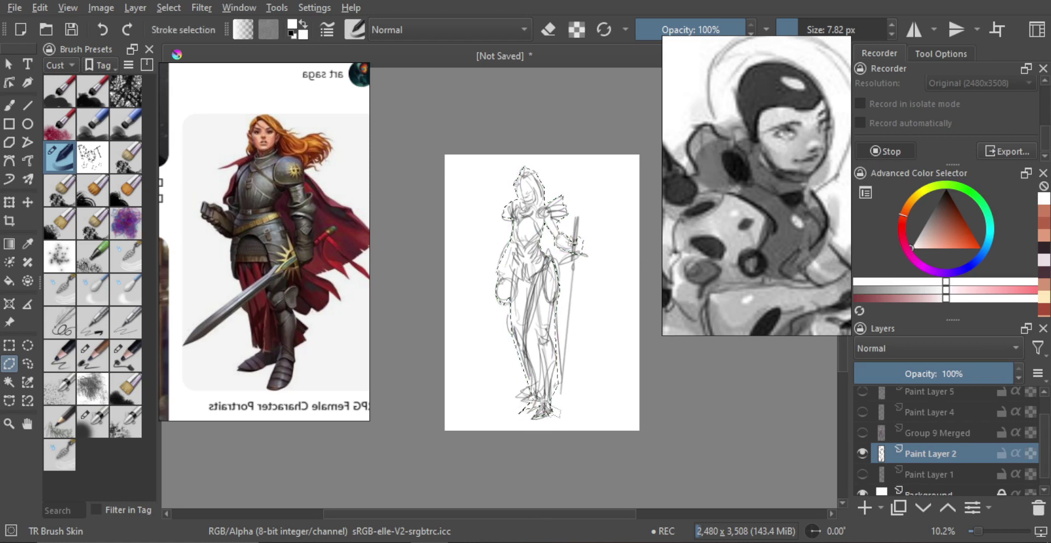
{"action": "scroll", "coordinate": [546, 382], "scroll_direction": "down", "scroll_amount": 1}
{"action": "key", "text": "m"}
{"action": "key", "text": "m"}
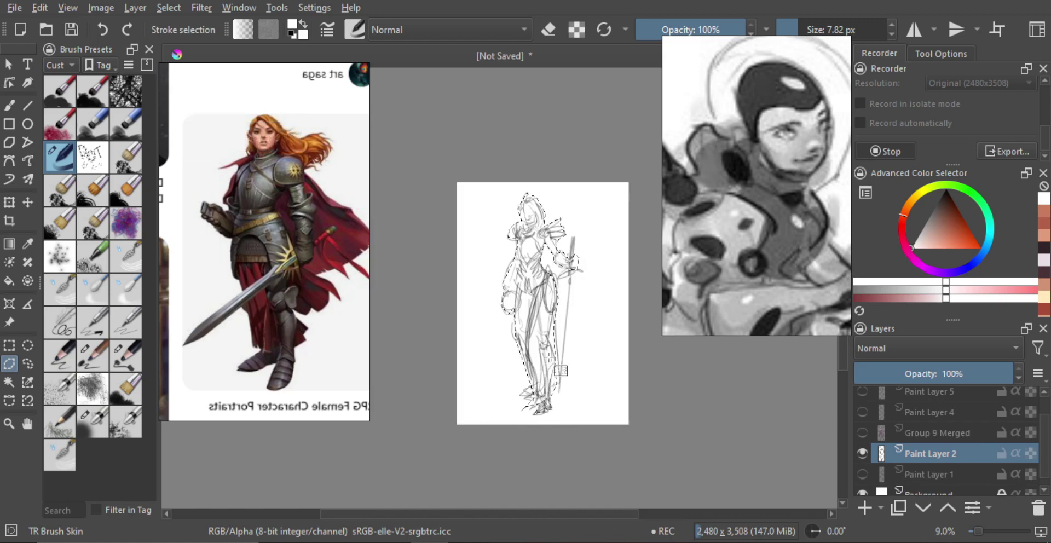
- Set the foreground colour to a light, muted grey-green for filling the selected silhouette
{"action": "key", "text": "g"}
{"action": "key", "text": "plus"}
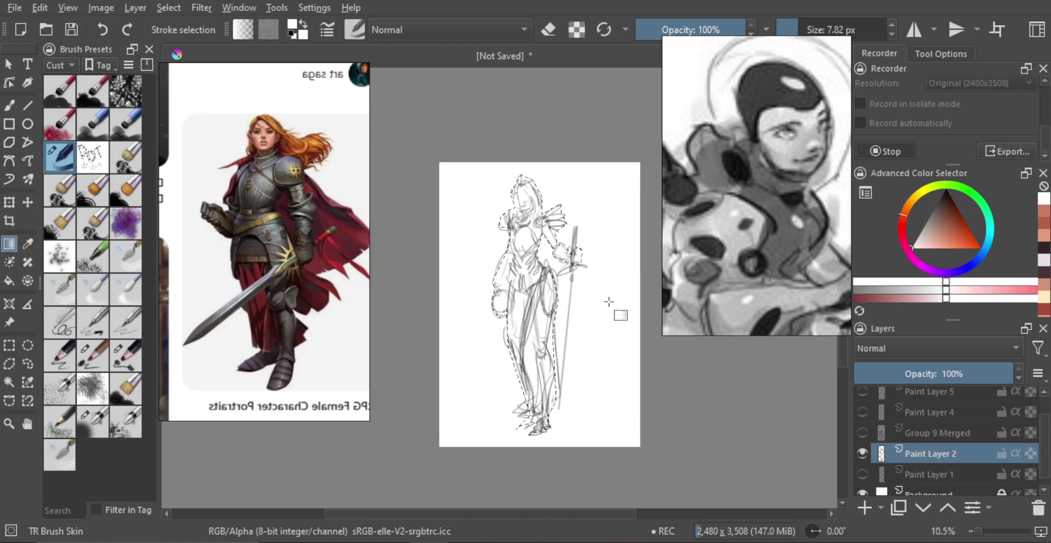
{"action": "left_click", "coordinate": [931, 217]}
{"action": "left_click", "coordinate": [933, 188]}
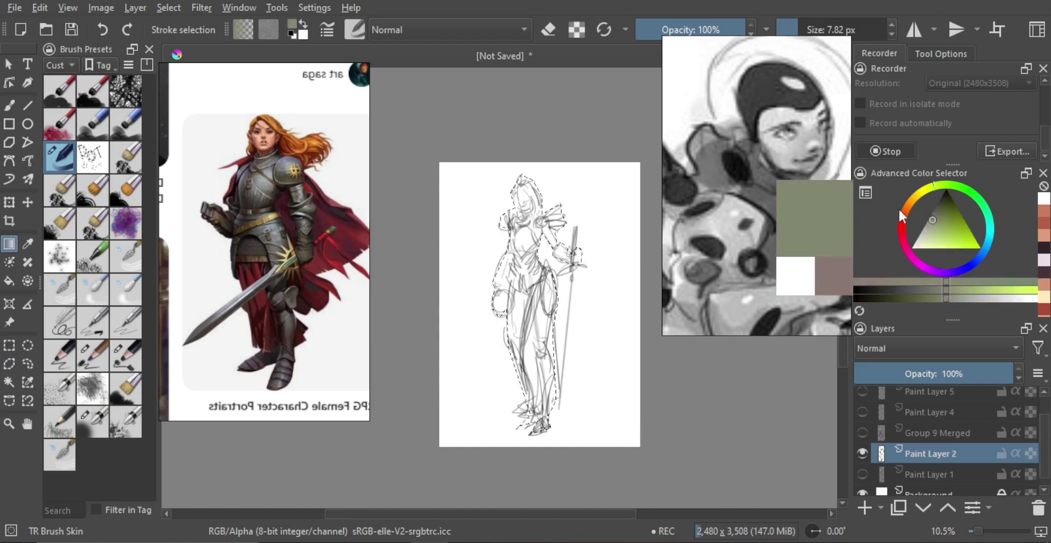
{"action": "left_click", "coordinate": [985, 205]}
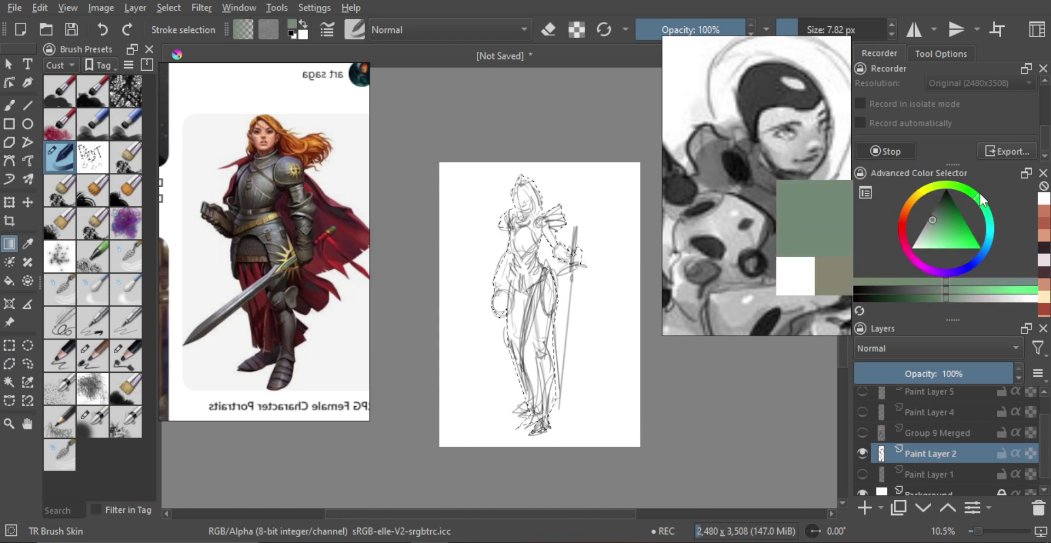
{"action": "left_click", "coordinate": [927, 228]}
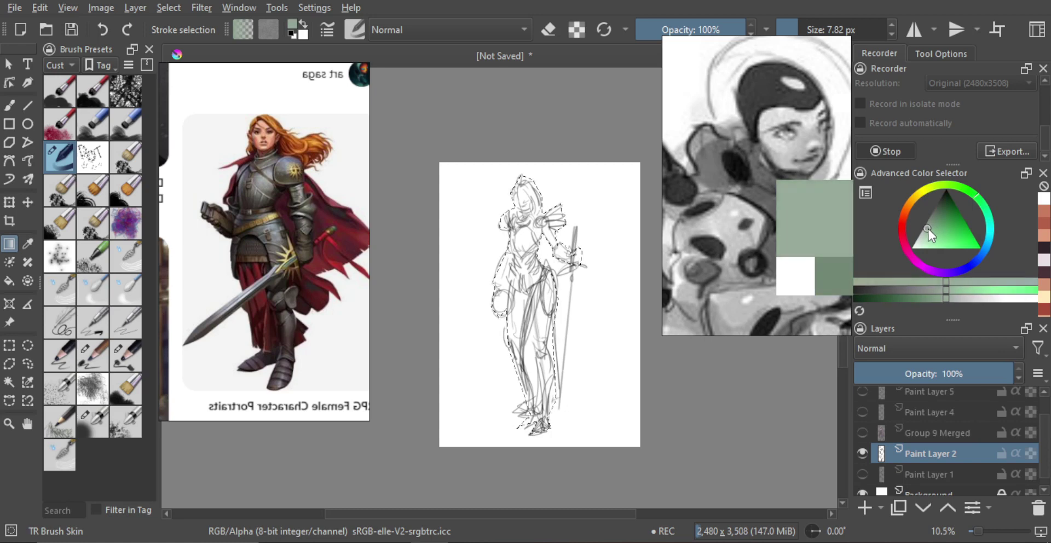
- Fill the selected silhouette with the grey-green on a new paint layer directly beneath Paint Layer 2
{"action": "key", "text": "shift+BackSpace"}
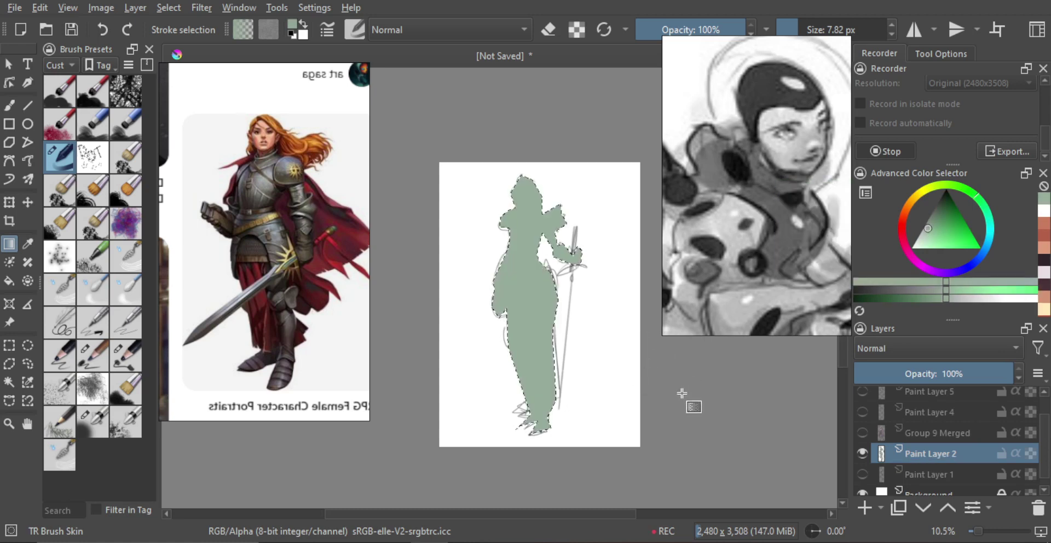
{"action": "left_click", "coordinate": [887, 474]}
{"action": "left_click", "coordinate": [862, 453]}
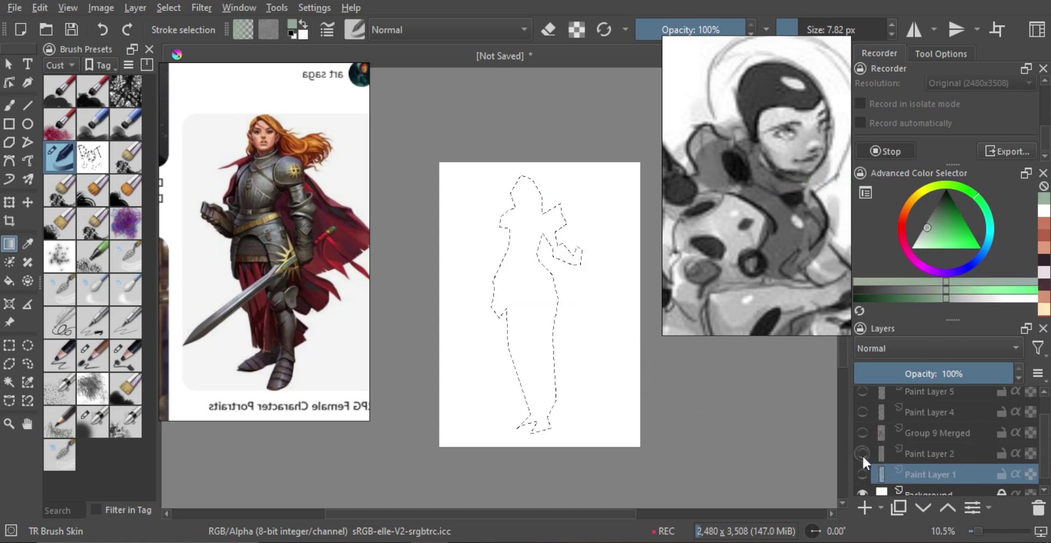
{"action": "left_click", "coordinate": [862, 453]}
{"action": "left_click", "coordinate": [865, 507]}
{"action": "key", "text": "shift+BackSpace"}
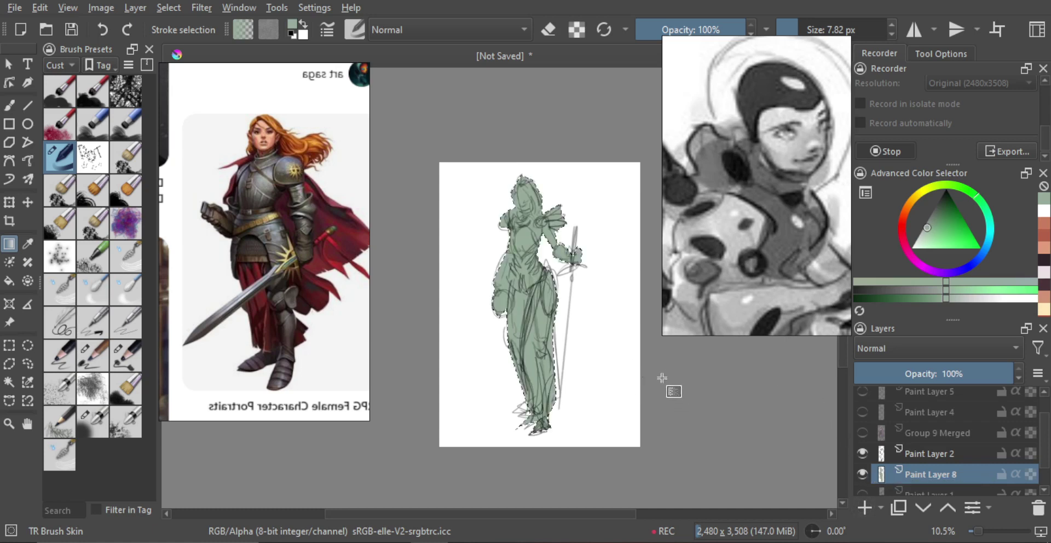
- Deselect the silhouette and switch to the TR Pincel Txtr3 brush at about 103 px
{"action": "key", "text": "b"}
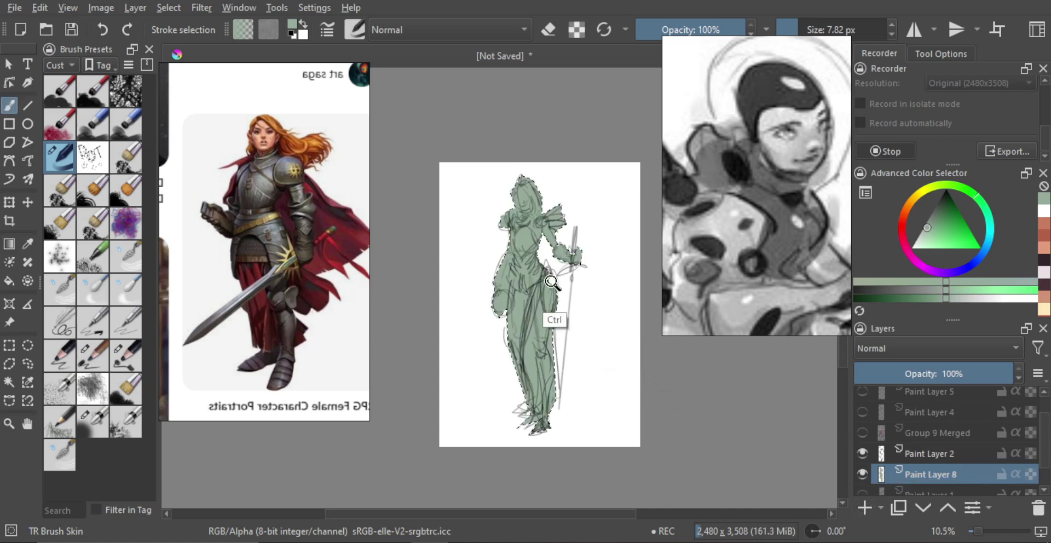
{"action": "key", "text": "m"}
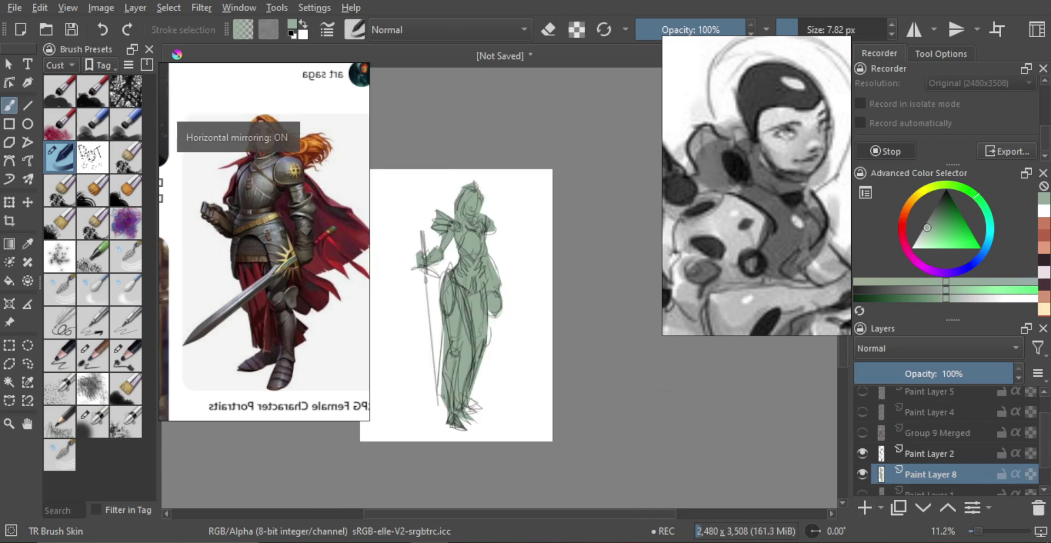
{"action": "key", "text": "m"}
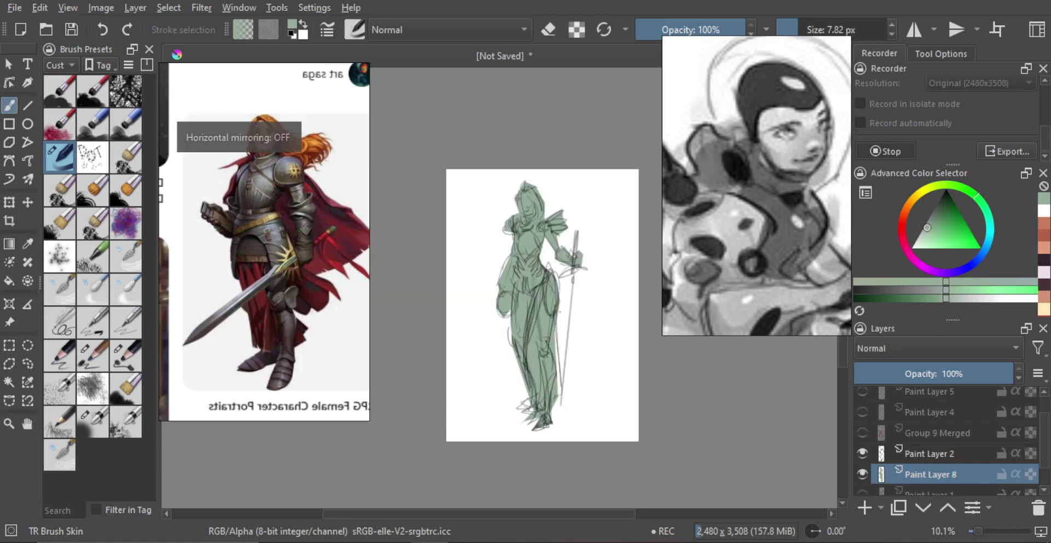
{"action": "left_click_drag", "start_coordinate": [565, 318], "coordinate": [565, 307]}
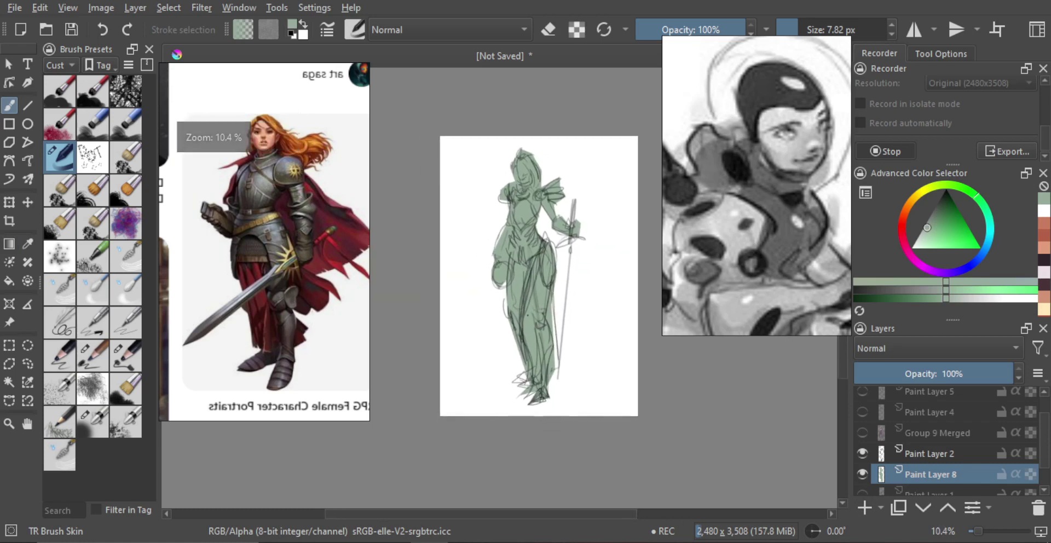
{"action": "left_click", "coordinate": [125, 356]}
{"action": "key", "text": "shift"}
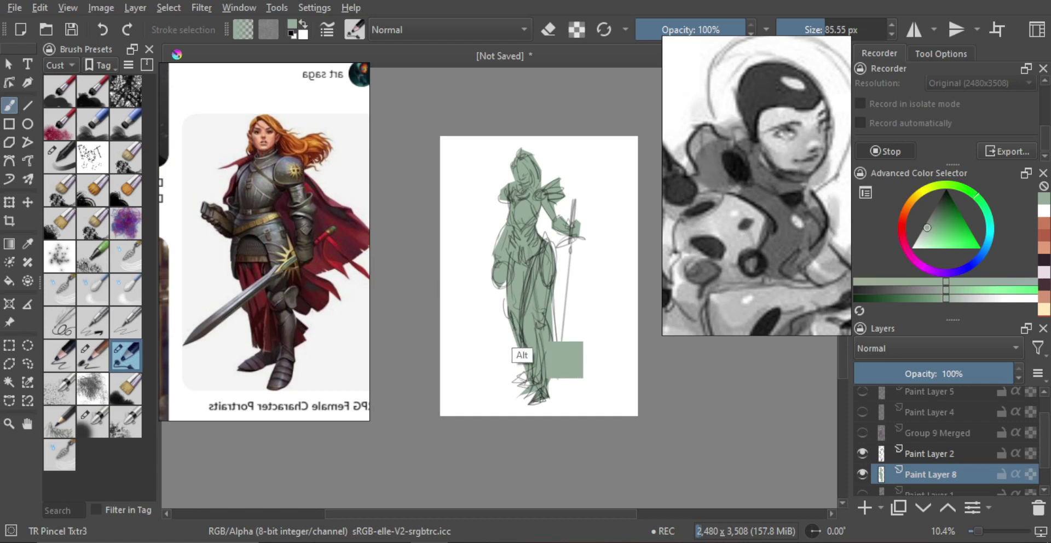
- Paint a grey-green trailing cloth shape behind the lower legs, sweeping outward to the ground on the side away from the sword
{"action": "key", "text": "ctrl+z"}
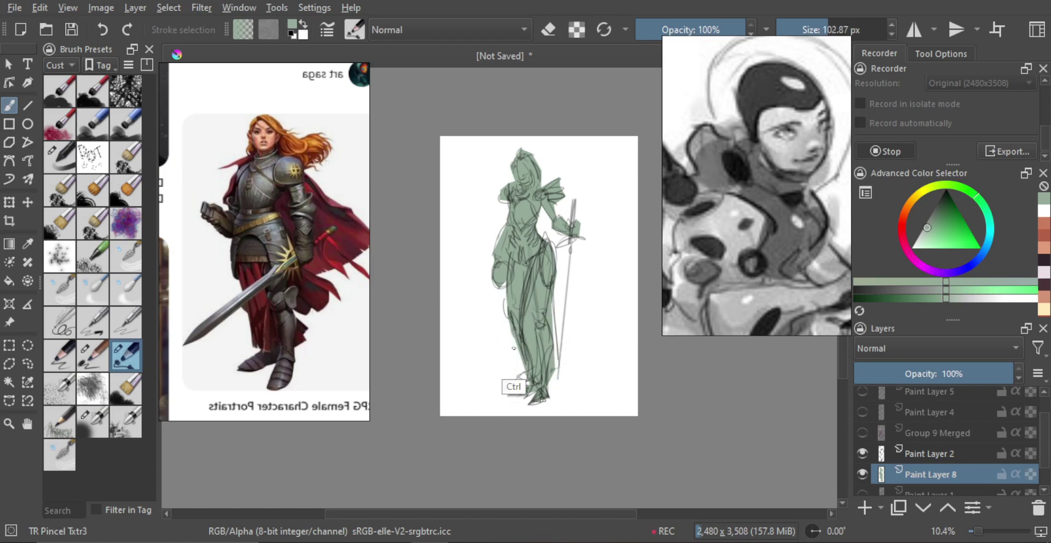
{"action": "left_click_drag", "start_coordinate": [517, 345], "coordinate": [502, 377]}
{"action": "key", "text": "ctrl+z"}
{"action": "left_click_drag", "start_coordinate": [514, 335], "coordinate": [497, 381]}
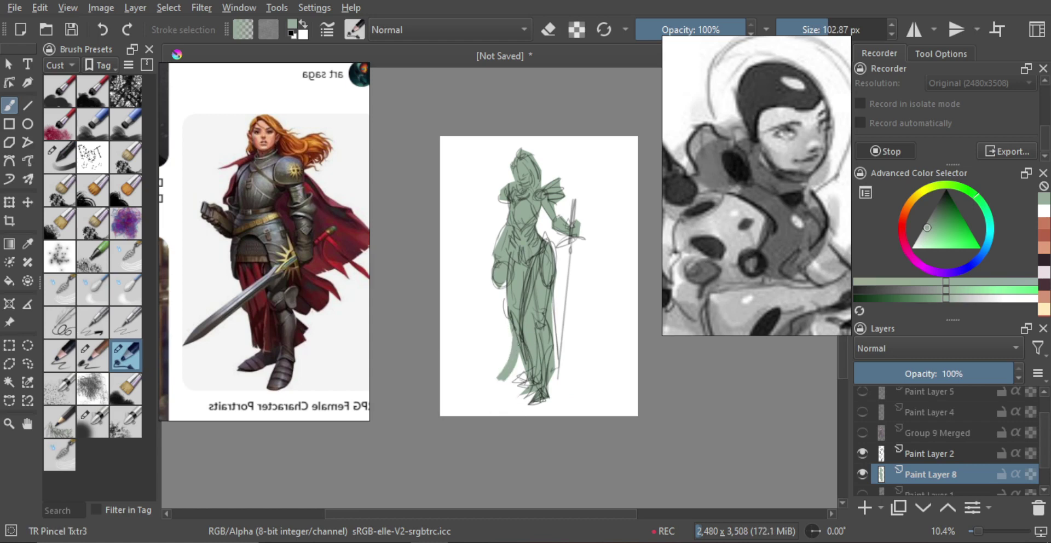
{"action": "key", "text": "ctrl+z"}
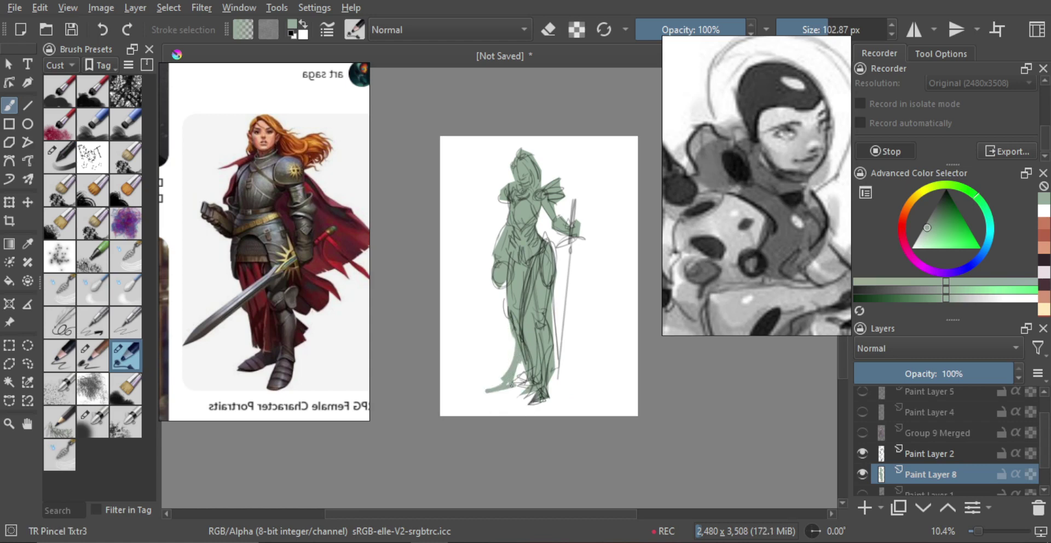
{"action": "key", "text": "m"}
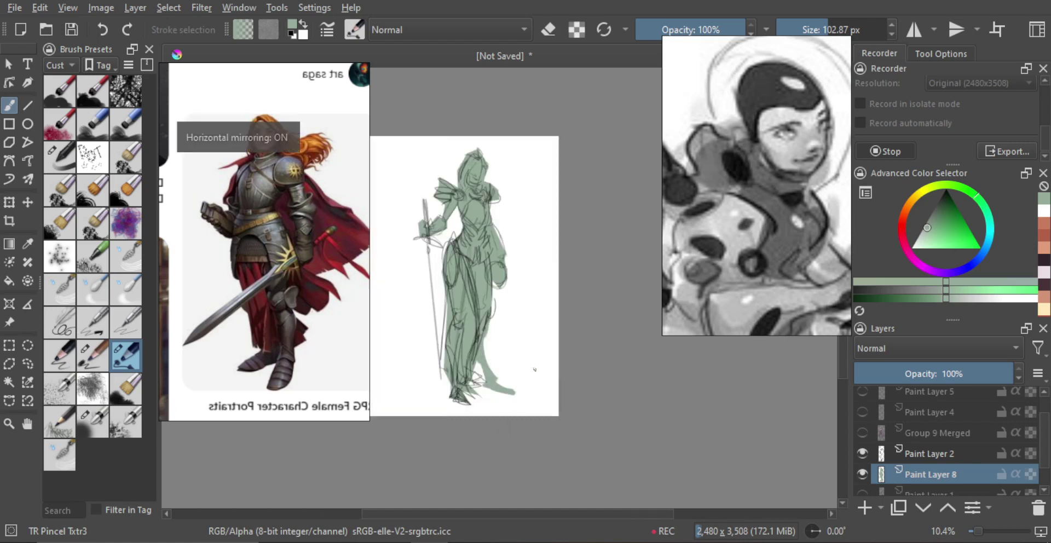
{"action": "key", "text": "m"}
{"action": "key", "text": "bracketright"}
{"action": "key", "text": "m"}
{"action": "key", "text": "m"}
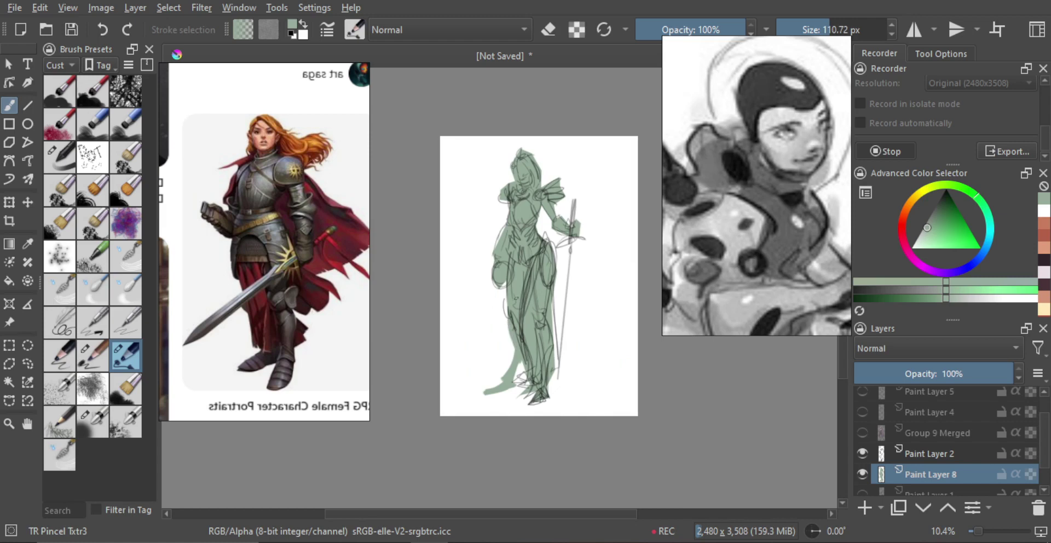
- Merge the Paint Layer 2 sketch down into the grey-green silhouette on Paint Layer 8
{"action": "left_click", "coordinate": [941, 453]}
{"action": "key", "text": "ctrl+e"}
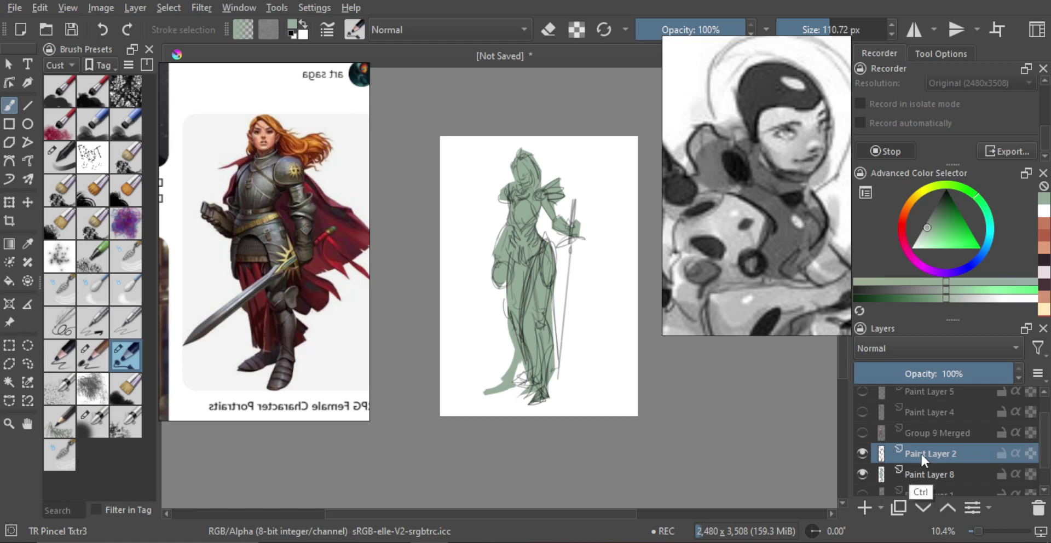
{"action": "left_click_drag", "start_coordinate": [508, 247], "coordinate": [508, 221]}
{"action": "mouse_move", "coordinate": [508, 222]}
{"action": "left_mouse_down"}
{"action": "mouse_move", "coordinate": [478, 226]}
{"action": "mouse_move", "coordinate": [514, 209]}
{"action": "left_mouse_up"}
{"action": "key", "text": "m"}
{"action": "key", "text": "m"}
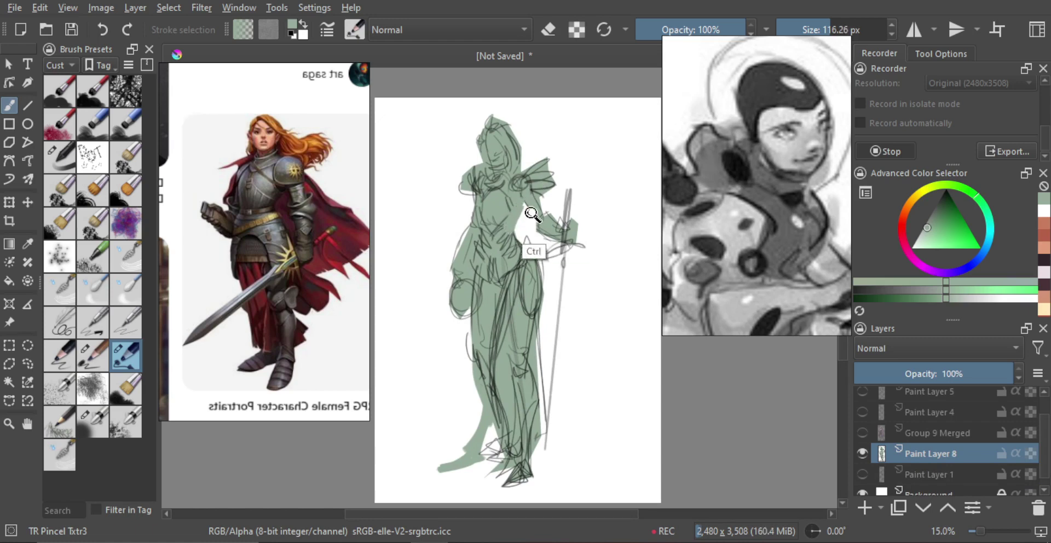
{"action": "key", "text": "m"}
{"action": "left_click_drag", "start_coordinate": [532, 210], "coordinate": [538, 185]}
{"action": "key", "text": "m"}
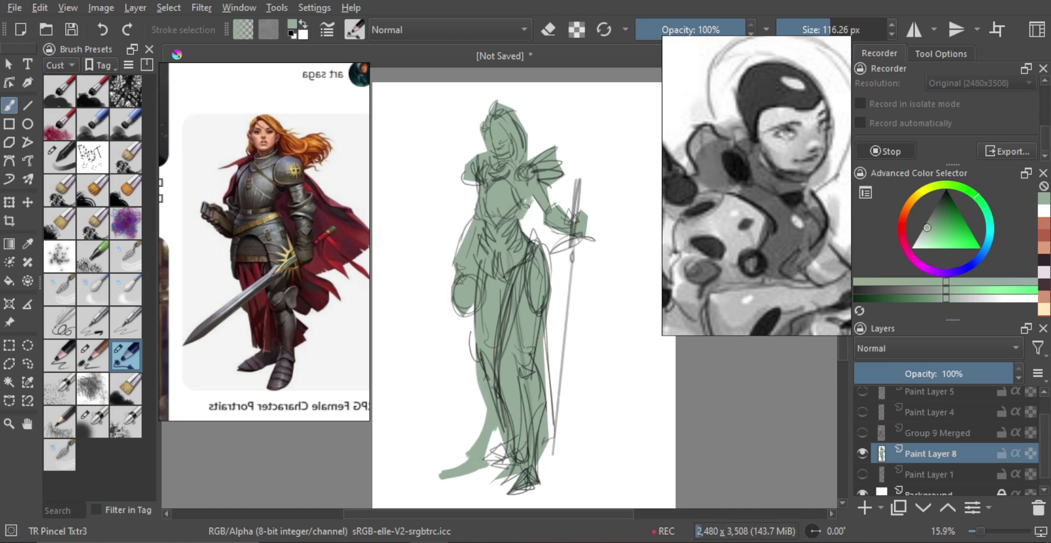
{"action": "scroll", "coordinate": [530, 212], "scroll_direction": "down", "scroll_amount": 2}
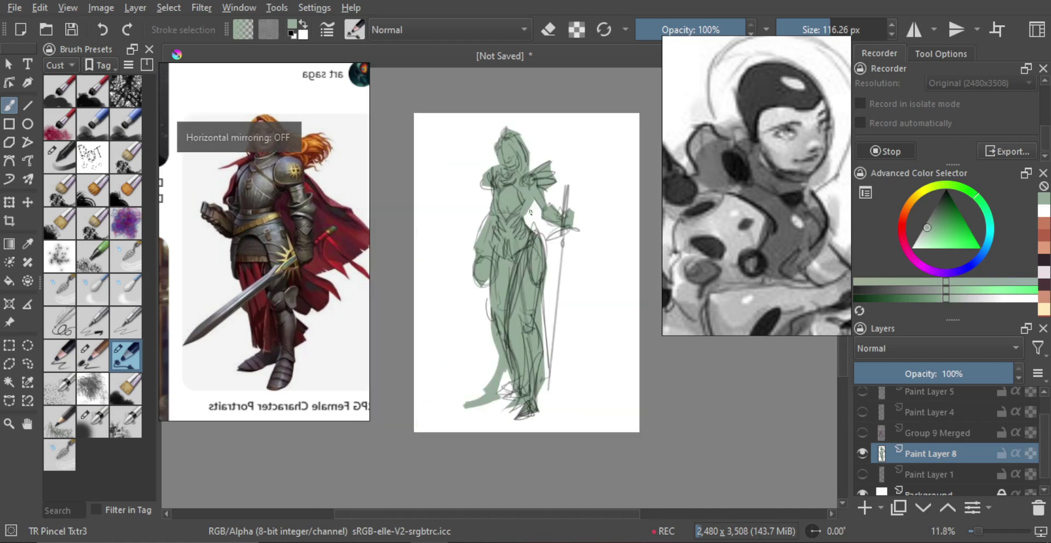
{"action": "scroll", "coordinate": [532, 213], "scroll_direction": "up", "scroll_amount": 1}
{"action": "scroll", "coordinate": [506, 192], "scroll_direction": "up", "scroll_amount": 1}
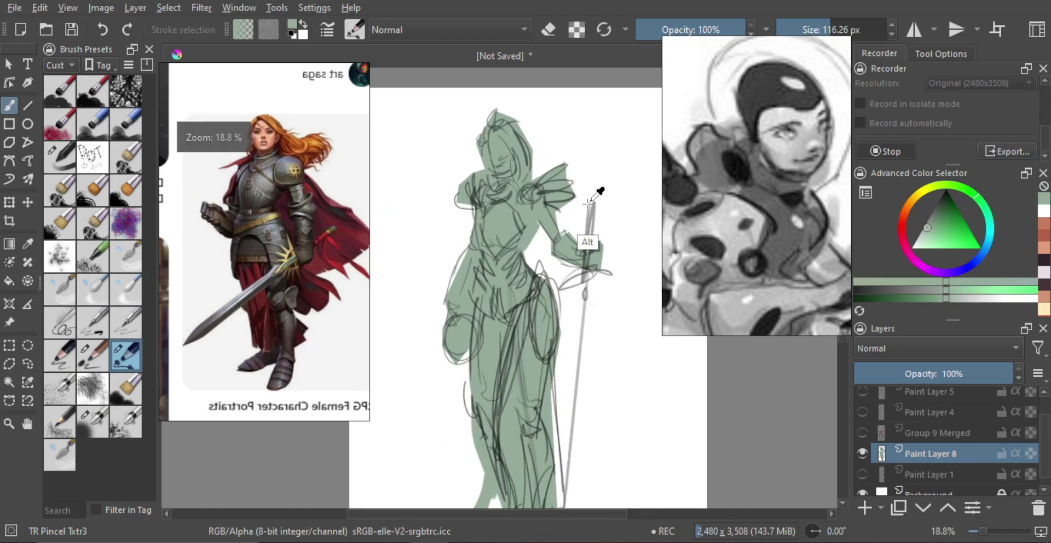
- Sample the canvas white and paint a soft highlight on the figure's chest with the TR Smooth Skin brush
{"action": "left_click", "coordinate": [608, 185], "text": "alt"}
{"action": "scroll", "coordinate": [525, 200], "scroll_direction": "down", "scroll_amount": 1}
{"action": "key", "text": "shift"}
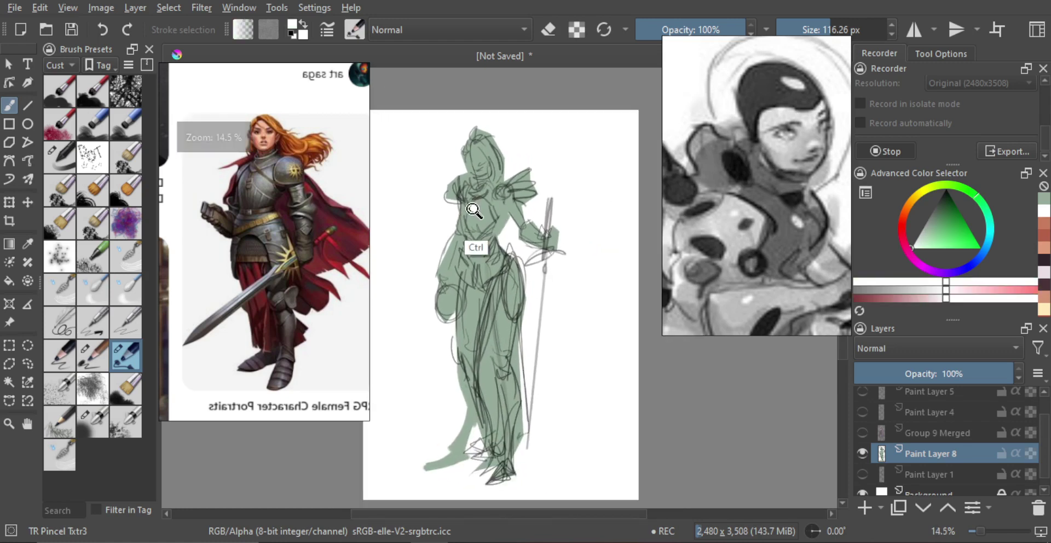
{"action": "left_click_drag", "start_coordinate": [478, 209], "coordinate": [494, 209]}
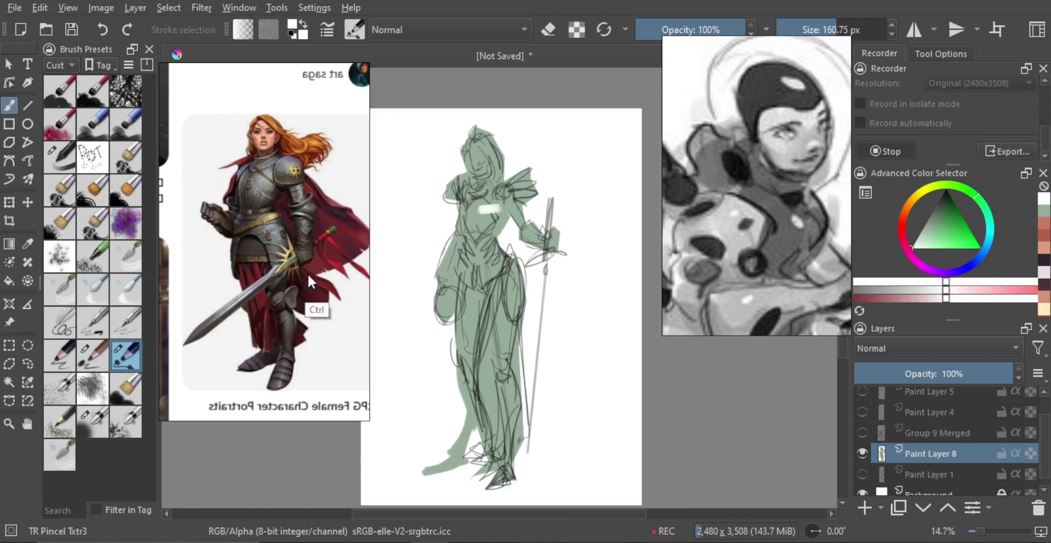
{"action": "key", "text": "ctrl+z"}
{"action": "left_click", "coordinate": [96, 425]}
{"action": "key", "text": "shift"}
{"action": "mouse_move", "coordinate": [476, 244]}
{"action": "left_mouse_down"}
{"action": "mouse_move", "coordinate": [444, 237]}
{"action": "mouse_move", "coordinate": [472, 249]}
{"action": "mouse_move", "coordinate": [482, 236]}
{"action": "mouse_move", "coordinate": [463, 238]}
{"action": "mouse_move", "coordinate": [466, 246]}
{"action": "left_mouse_up"}
{"action": "mouse_move", "coordinate": [462, 209]}
{"action": "left_mouse_down"}
{"action": "mouse_move", "coordinate": [505, 209]}
{"action": "mouse_move", "coordinate": [486, 208]}
{"action": "left_mouse_up"}
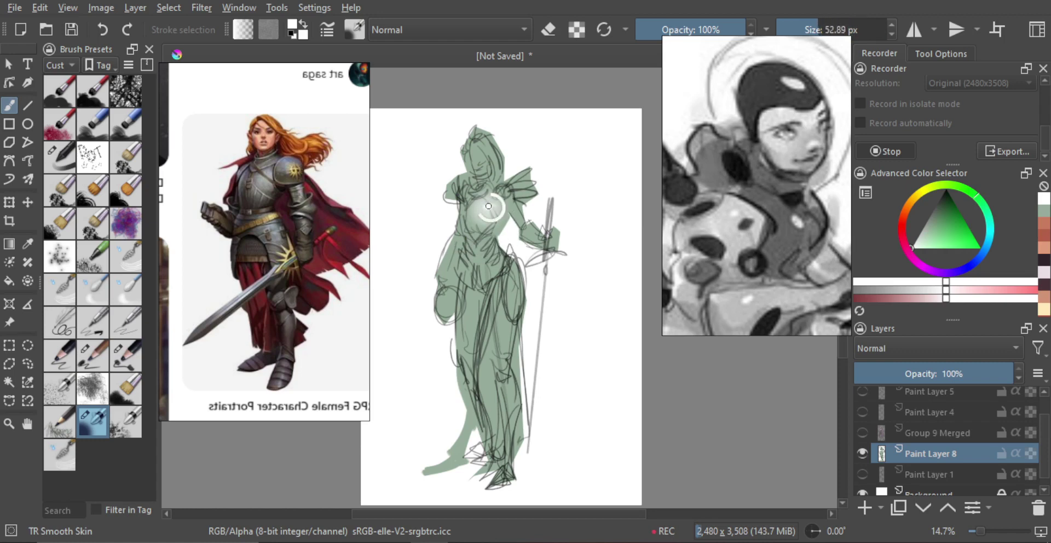
- Lock the alpha of Paint Layer 8 and paint a soft white highlight over the hip on the sword side
{"action": "mouse_move", "coordinate": [488, 262]}
{"action": "left_mouse_down"}
{"action": "mouse_move", "coordinate": [531, 257]}
{"action": "mouse_move", "coordinate": [511, 258]}
{"action": "mouse_move", "coordinate": [517, 268]}
{"action": "left_mouse_up"}
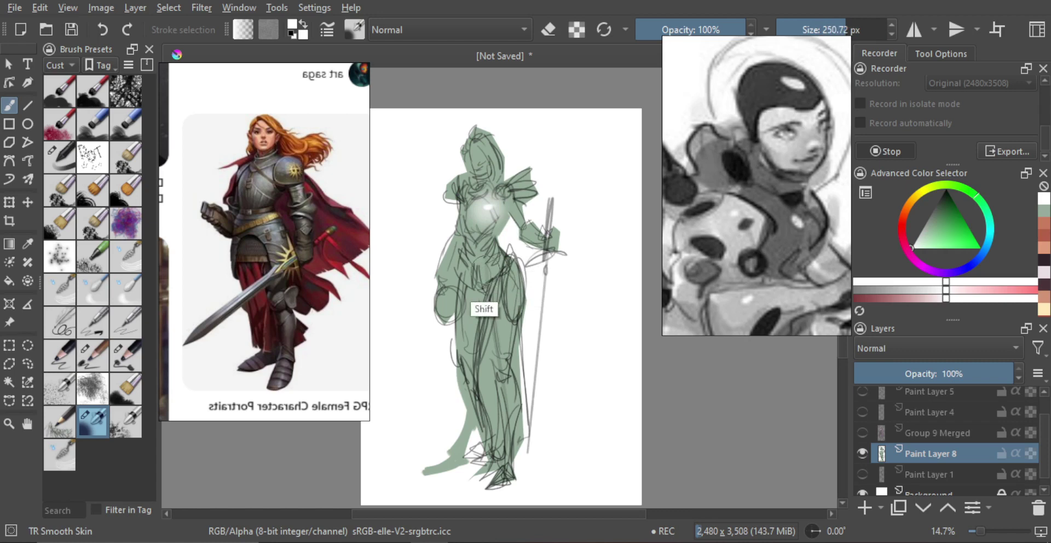
{"action": "left_click", "coordinate": [1031, 454]}
{"action": "mouse_move", "coordinate": [478, 274]}
{"action": "left_mouse_down"}
{"action": "mouse_move", "coordinate": [509, 280]}
{"action": "mouse_move", "coordinate": [482, 277]}
{"action": "mouse_move", "coordinate": [508, 277]}
{"action": "mouse_move", "coordinate": [490, 277]}
{"action": "mouse_move", "coordinate": [501, 269]}
{"action": "left_mouse_up"}
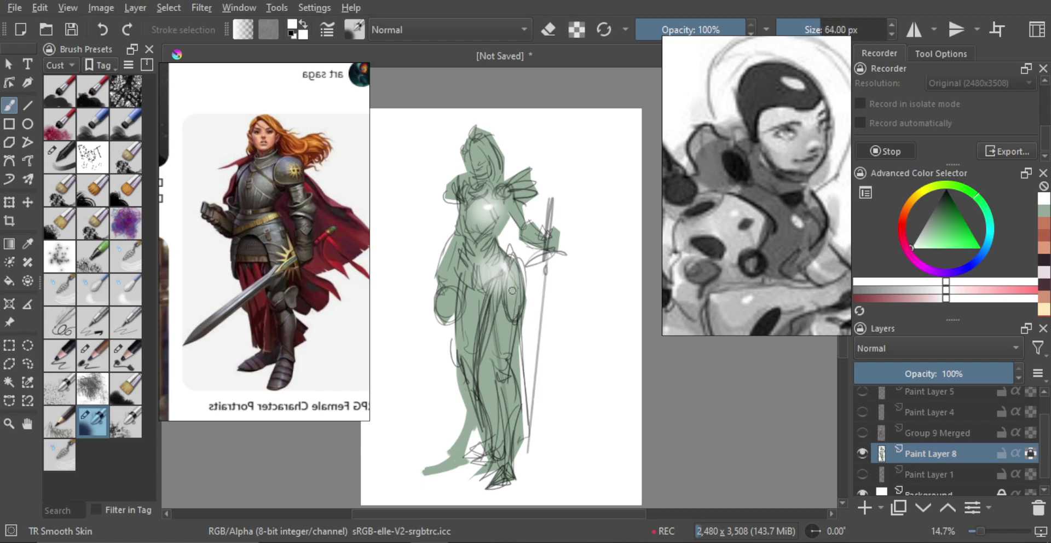
- Add smaller, brighter white highlights to the breastplate and hip, and lighten the upper part of the sword arm
{"action": "left_click_drag", "start_coordinate": [514, 231], "coordinate": [514, 218]}
{"action": "mouse_move", "coordinate": [514, 218]}
{"action": "left_mouse_down"}
{"action": "mouse_move", "coordinate": [497, 249]}
{"action": "mouse_move", "coordinate": [506, 235]}
{"action": "left_mouse_up"}
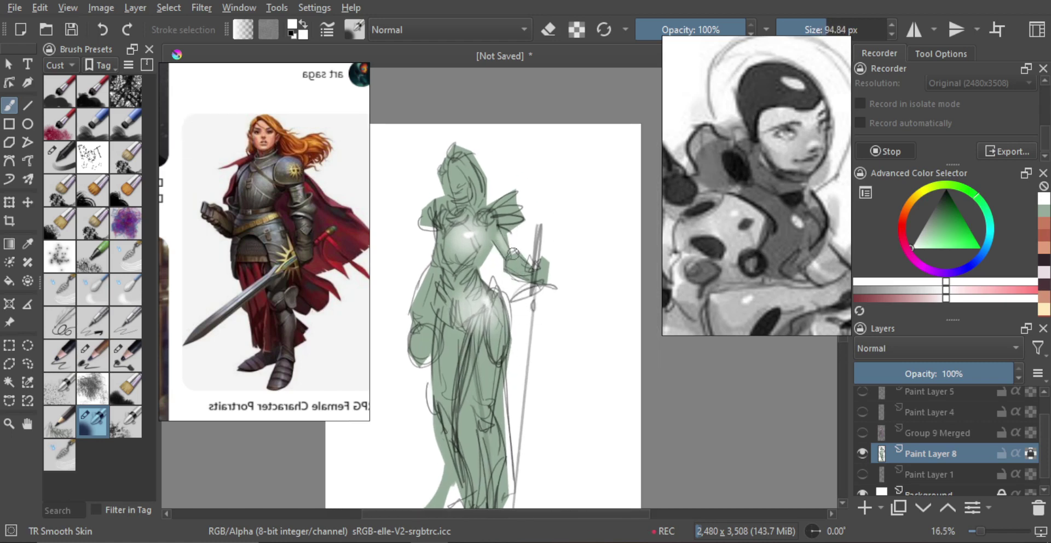
{"action": "left_click_drag", "start_coordinate": [513, 262], "coordinate": [503, 244]}
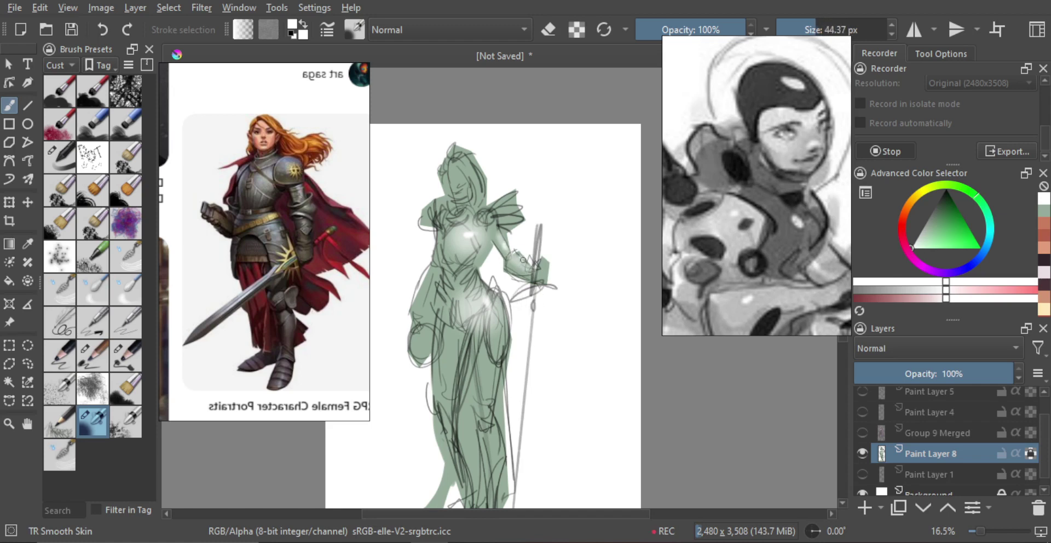
{"action": "left_click_drag", "start_coordinate": [521, 239], "coordinate": [519, 268]}
{"action": "key", "text": "m"}
{"action": "key", "text": "m"}
{"action": "mouse_move", "coordinate": [503, 227]}
{"action": "left_mouse_down"}
{"action": "mouse_move", "coordinate": [504, 185]}
{"action": "mouse_move", "coordinate": [540, 174]}
{"action": "mouse_move", "coordinate": [533, 163]}
{"action": "mouse_move", "coordinate": [538, 191]}
{"action": "left_mouse_up"}
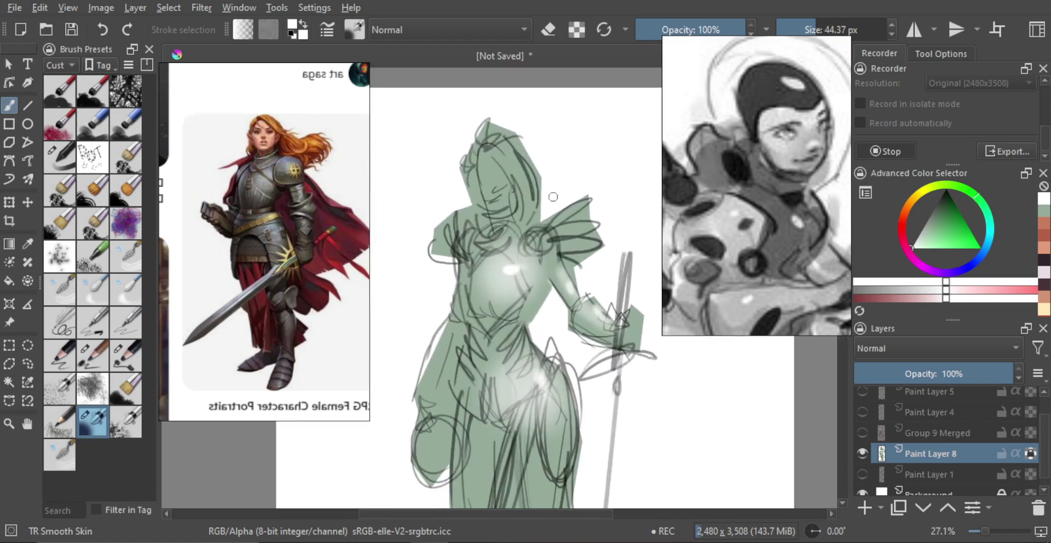
- Switch to the TR Pincel Txtr2 brush, sample a dark green from the figure and shade the torso around the breastplate highlight
{"action": "left_click", "coordinate": [96, 357]}
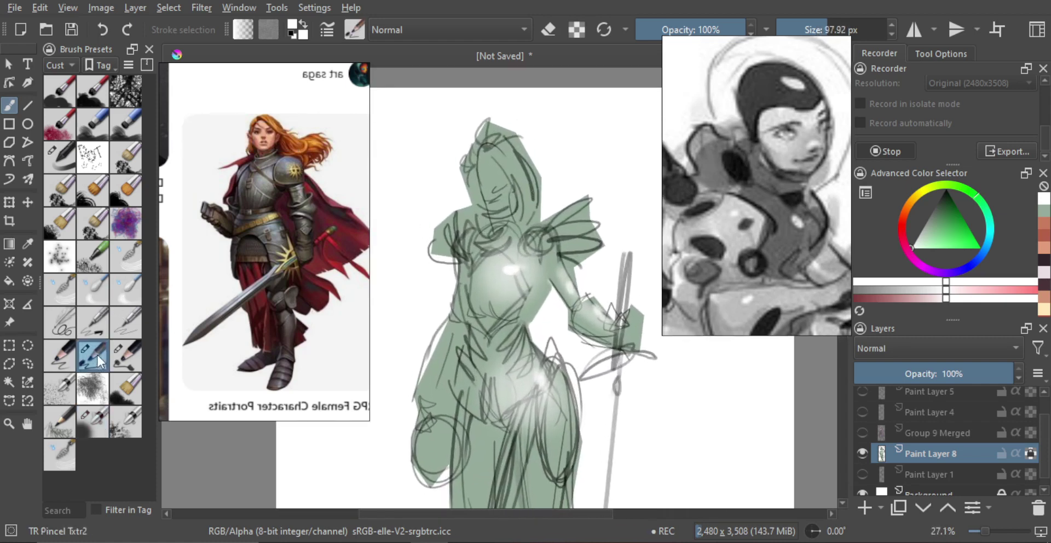
{"action": "mouse_move", "coordinate": [544, 212]}
{"action": "left_mouse_down"}
{"action": "mouse_move", "coordinate": [516, 239]}
{"action": "mouse_move", "coordinate": [521, 206]}
{"action": "mouse_move", "coordinate": [510, 229]}
{"action": "mouse_move", "coordinate": [485, 216]}
{"action": "mouse_move", "coordinate": [488, 224]}
{"action": "mouse_move", "coordinate": [465, 222]}
{"action": "mouse_move", "coordinate": [470, 201]}
{"action": "mouse_move", "coordinate": [463, 241]}
{"action": "mouse_move", "coordinate": [497, 254]}
{"action": "mouse_move", "coordinate": [508, 246]}
{"action": "mouse_move", "coordinate": [463, 263]}
{"action": "mouse_move", "coordinate": [463, 241]}
{"action": "mouse_move", "coordinate": [465, 274]}
{"action": "mouse_move", "coordinate": [459, 243]}
{"action": "mouse_move", "coordinate": [459, 296]}
{"action": "left_mouse_up"}
{"action": "left_click", "coordinate": [510, 205], "text": "alt"}
{"action": "key", "text": "ctrl+z"}
{"action": "key", "text": "ctrl+z"}
{"action": "key", "text": "ctrl+z"}
{"action": "mouse_move", "coordinate": [461, 248]}
{"action": "left_mouse_down"}
{"action": "mouse_move", "coordinate": [463, 295]}
{"action": "mouse_move", "coordinate": [487, 292]}
{"action": "mouse_move", "coordinate": [468, 291]}
{"action": "mouse_move", "coordinate": [481, 285]}
{"action": "mouse_move", "coordinate": [499, 295]}
{"action": "left_mouse_up"}
{"action": "key", "text": "ctrl+z"}
{"action": "scroll", "coordinate": [486, 295], "scroll_direction": "down", "scroll_amount": 1}
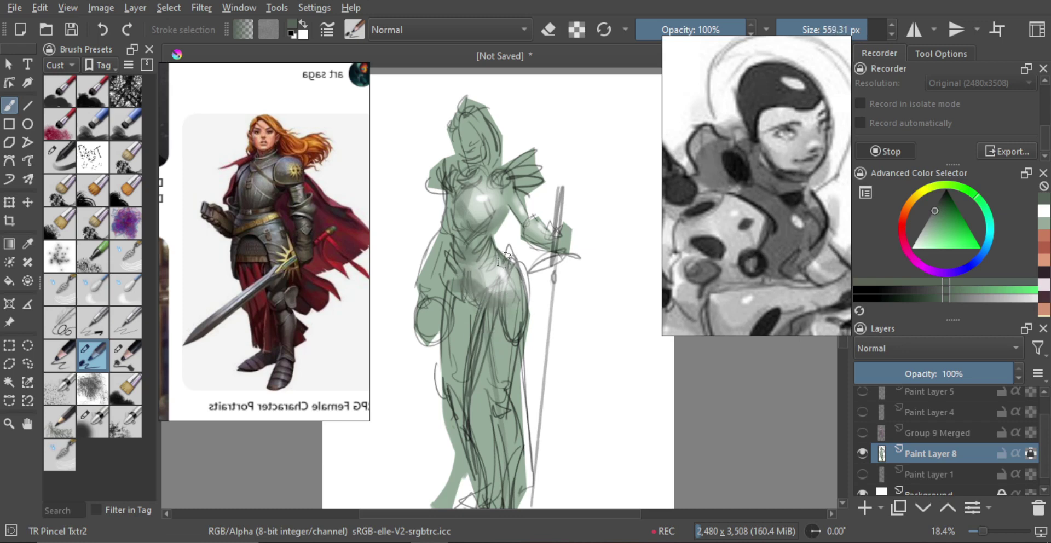
- Deepen the dark green shading across the waist and lower belly with broad strokes, checking it in the mirrored view
{"action": "mouse_move", "coordinate": [512, 278]}
{"action": "left_mouse_down", "text": "shift"}
{"action": "mouse_move", "coordinate": [486, 217]}
{"action": "mouse_move", "coordinate": [495, 207]}
{"action": "left_mouse_up", "text": "shift"}
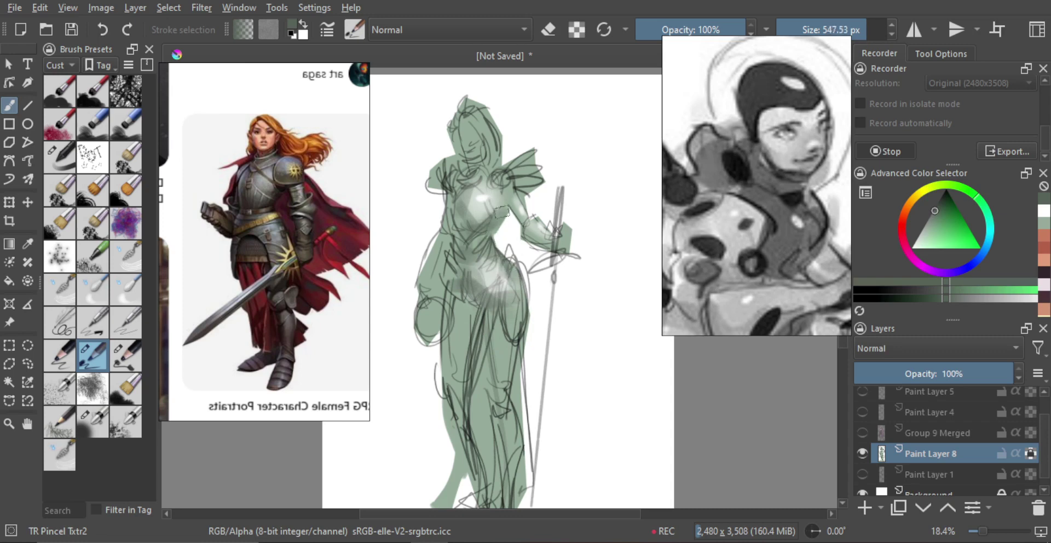
{"action": "left_click_drag", "start_coordinate": [503, 245], "coordinate": [505, 244]}
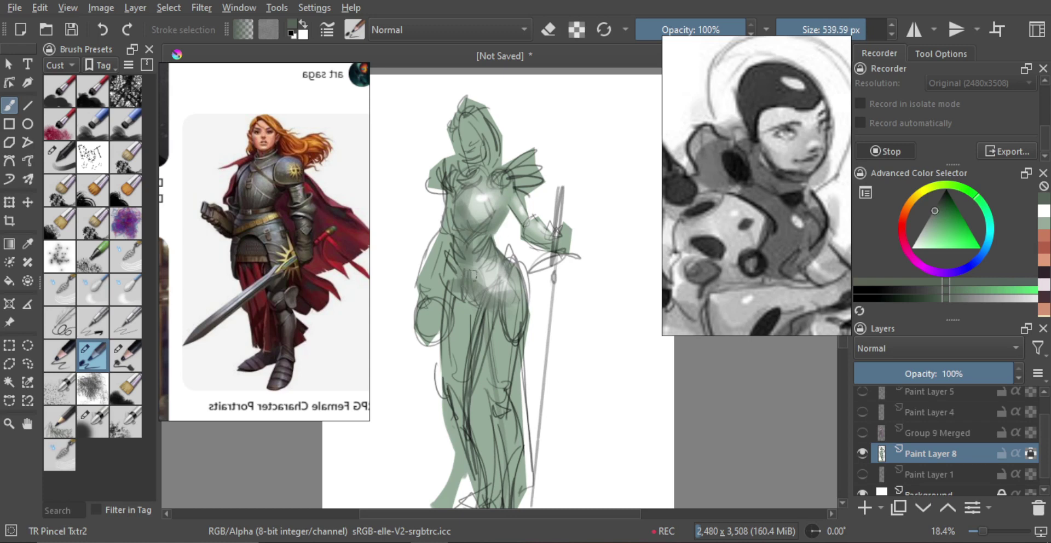
{"action": "key", "text": "m"}
{"action": "mouse_move", "coordinate": [469, 239]}
{"action": "left_mouse_down"}
{"action": "mouse_move", "coordinate": [469, 286]}
{"action": "mouse_move", "coordinate": [484, 230]}
{"action": "left_mouse_up"}
{"action": "key", "text": "m"}
{"action": "scroll", "coordinate": [492, 264], "scroll_direction": "up", "scroll_amount": 3}
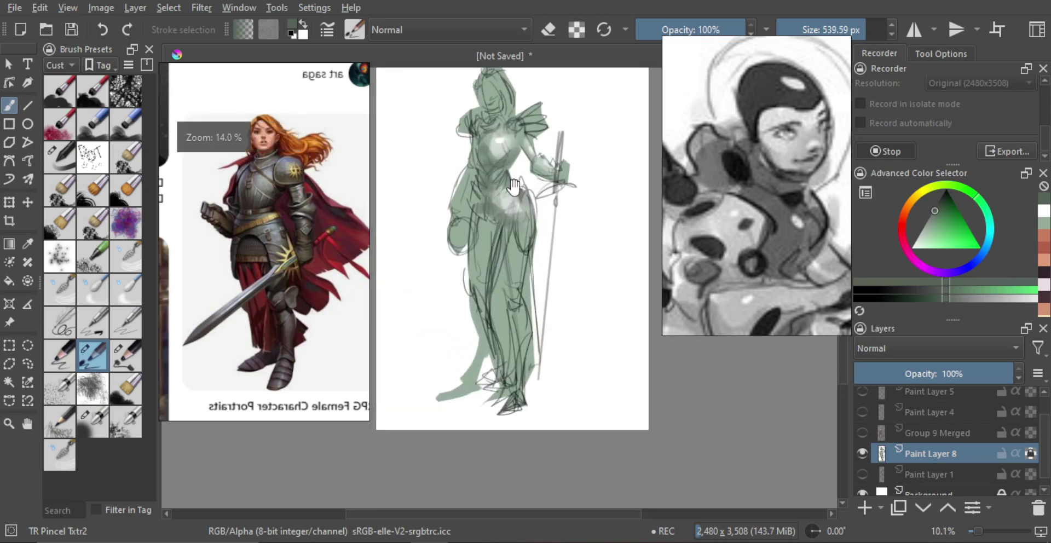
{"action": "key", "text": "bracketright"}
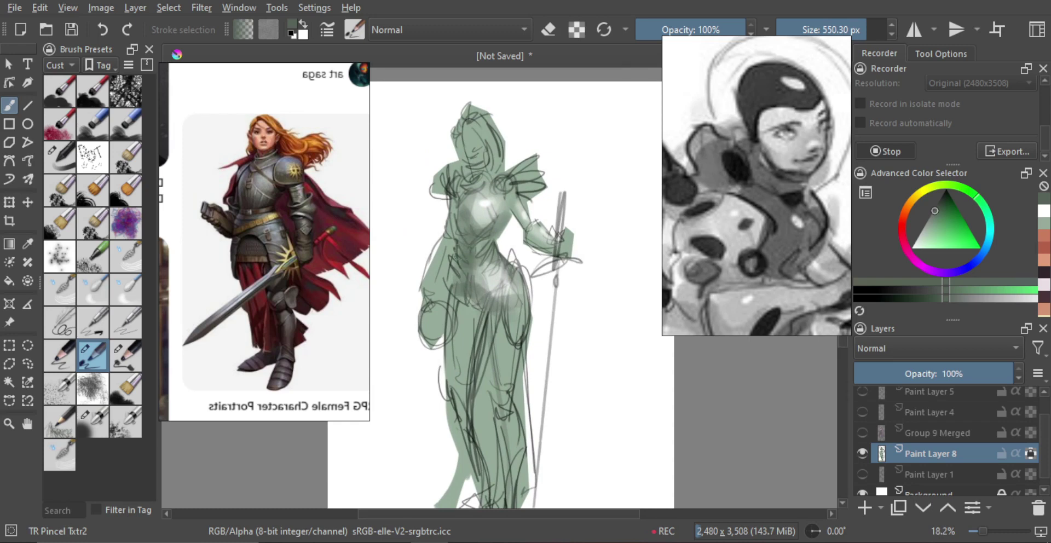
{"action": "scroll", "coordinate": [466, 285], "scroll_direction": "down", "scroll_amount": 1}
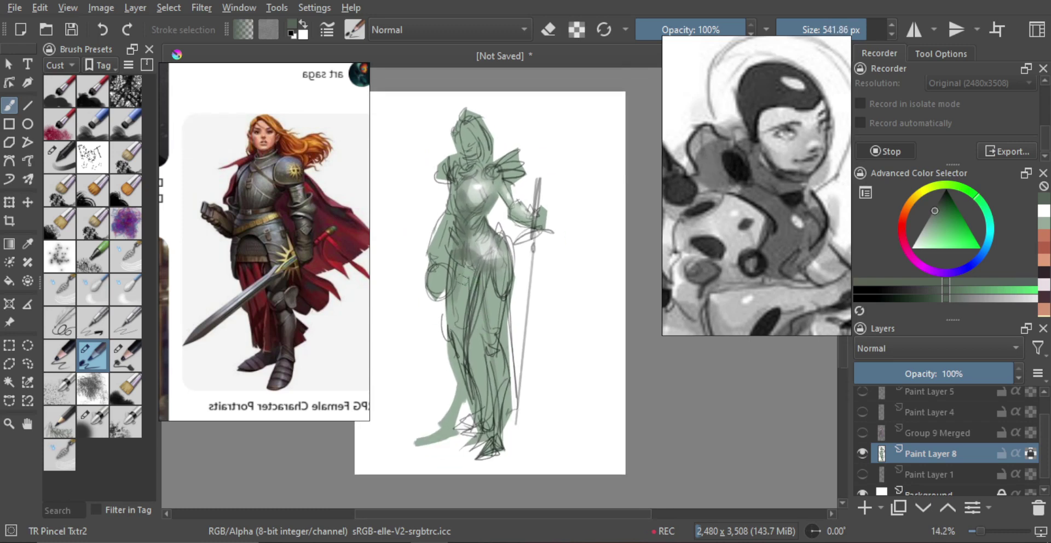
- Enlarge the brush to about 576 px and shade the thigh on the sword side dark green
{"action": "key", "text": "bracketright"}
{"action": "key", "text": "bracketright"}
{"action": "left_click_drag", "start_coordinate": [478, 317], "coordinate": [481, 317]}
{"action": "left_click_drag", "start_coordinate": [485, 284], "coordinate": [495, 314]}
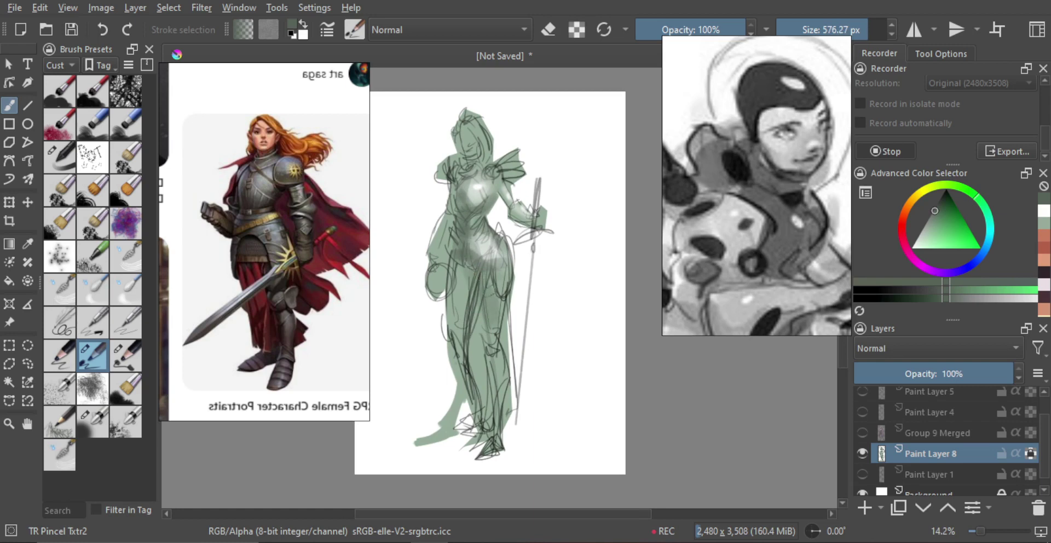
{"action": "left_click_drag", "start_coordinate": [501, 262], "coordinate": [494, 310]}
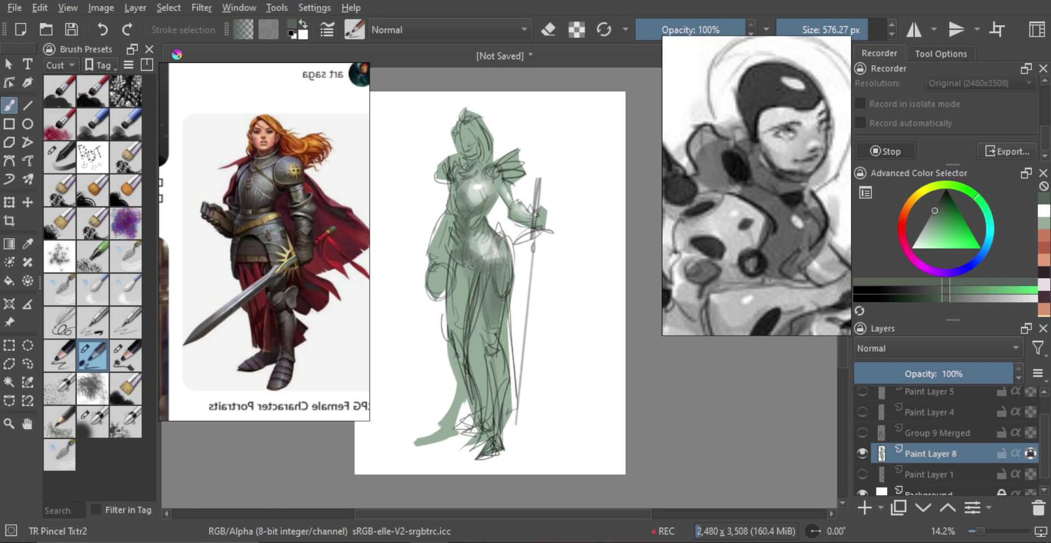
{"action": "scroll", "coordinate": [504, 299], "scroll_direction": "down", "scroll_amount": 2}
{"action": "key", "text": "m"}
{"action": "key", "text": "m"}
{"action": "scroll", "coordinate": [503, 301], "scroll_direction": "up", "scroll_amount": 2}
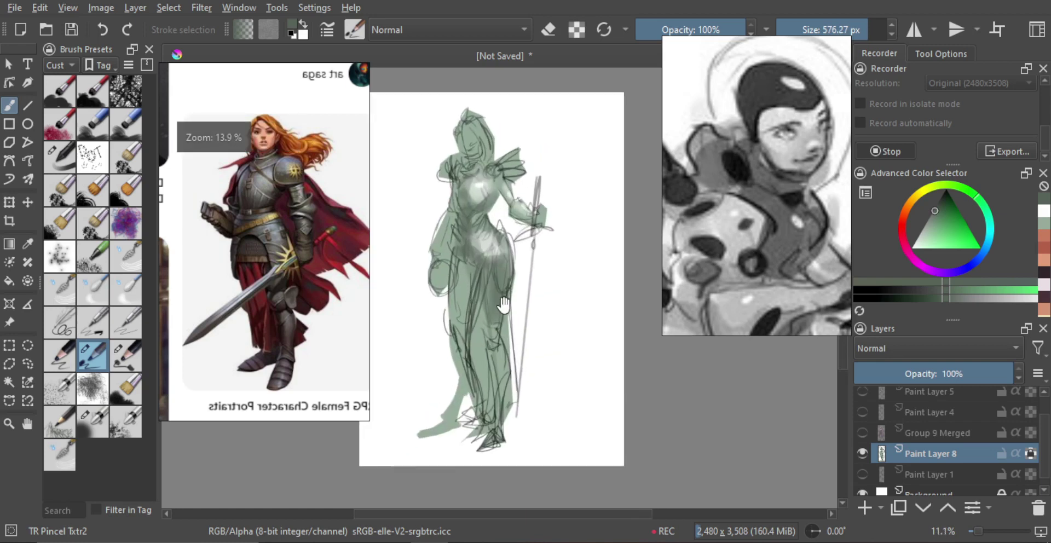
- Sample the canvas white and paint highlights down the sword-side thigh, knee and shin, reducing the brush for the smaller ones
{"action": "left_click", "coordinate": [552, 287], "text": "ctrl"}
{"action": "key", "text": "bracketleft"}
{"action": "left_click_drag", "start_coordinate": [500, 260], "coordinate": [493, 316]}
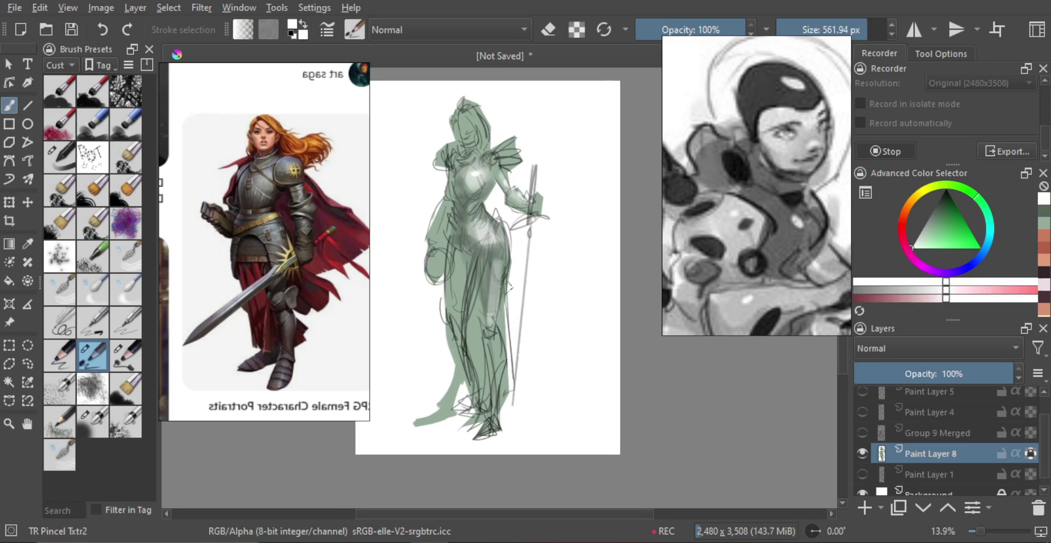
{"action": "left_click_drag", "start_coordinate": [502, 259], "coordinate": [490, 335]}
{"action": "key", "text": "ctrl+z"}
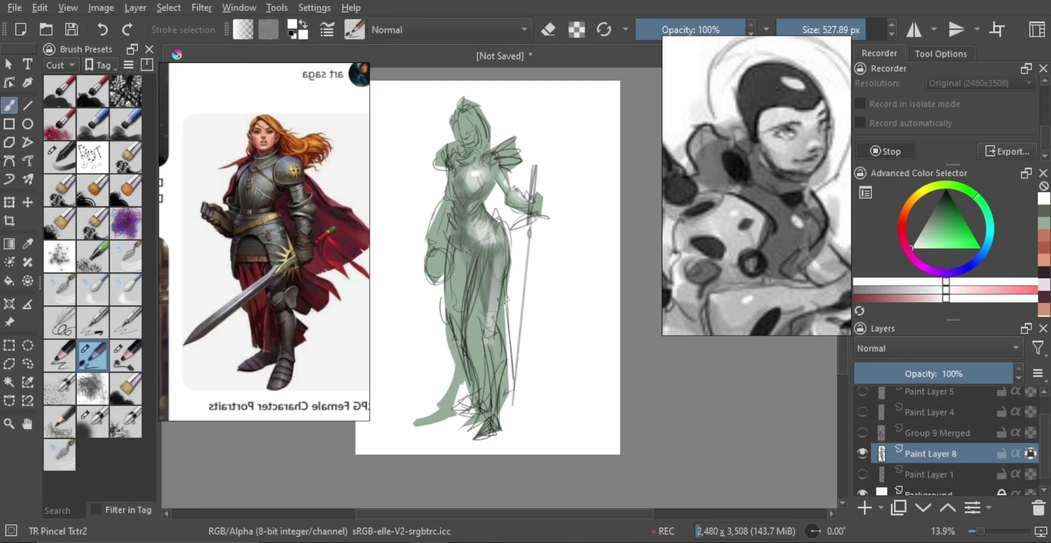
{"action": "mouse_move", "coordinate": [498, 263]}
{"action": "left_mouse_down"}
{"action": "mouse_move", "coordinate": [499, 382]}
{"action": "mouse_move", "coordinate": [481, 376]}
{"action": "left_mouse_up"}
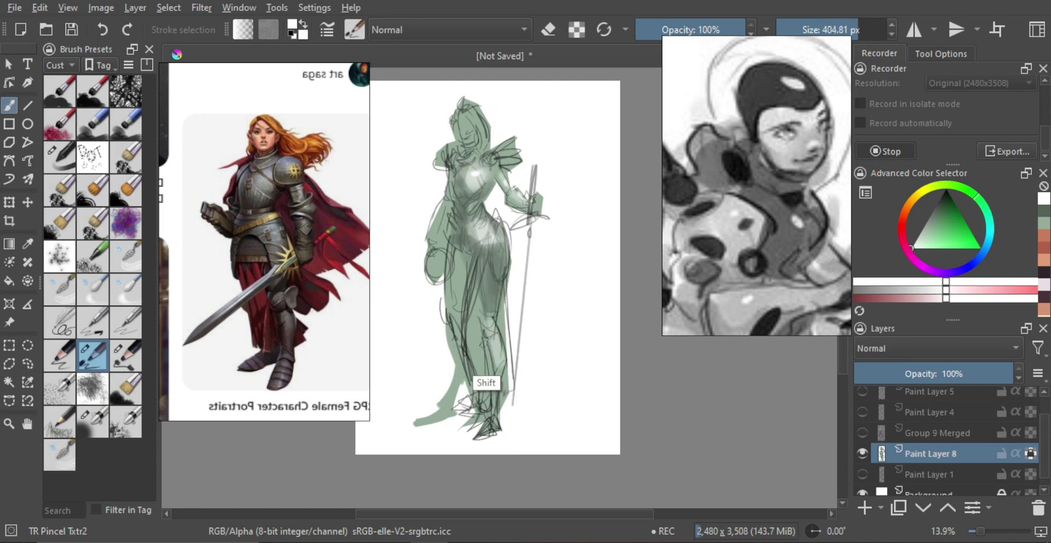
{"action": "left_click_drag", "start_coordinate": [494, 342], "coordinate": [476, 346]}
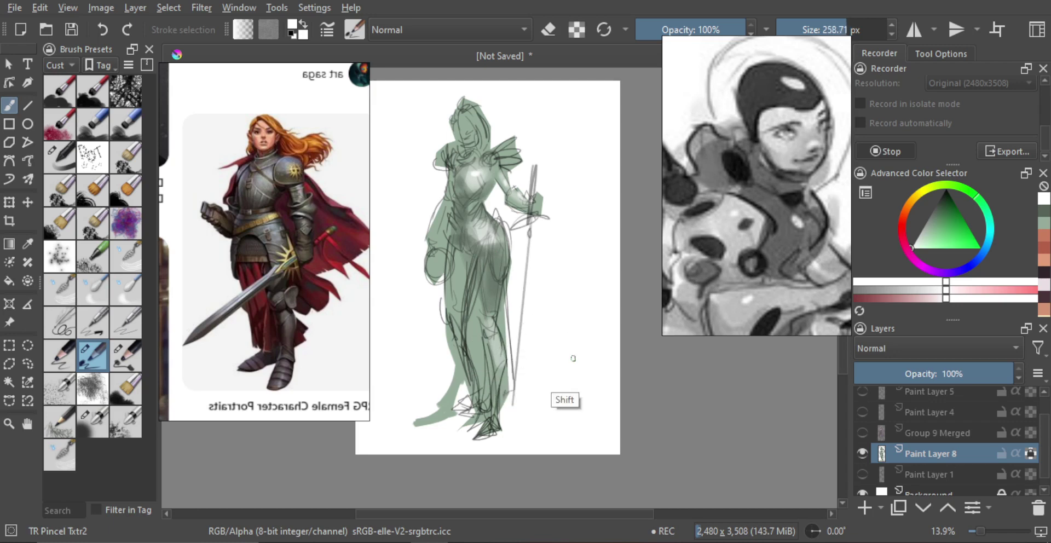
{"action": "left_click_drag", "start_coordinate": [573, 359], "coordinate": [507, 355]}
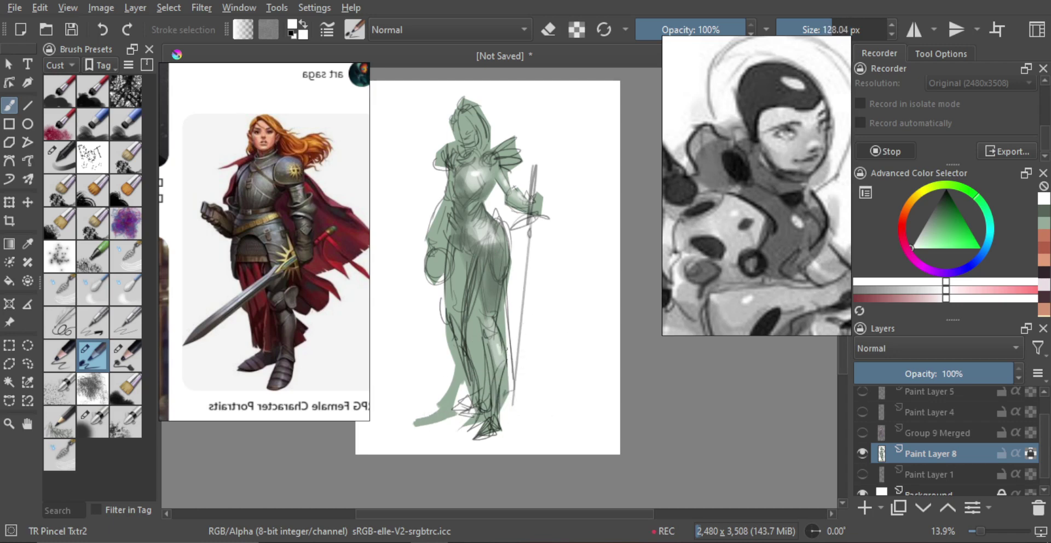
- Sample the mid green from the thigh and shade around the knee and lower leg on the sword side
{"action": "left_click", "coordinate": [494, 292], "text": "ctrl"}
{"action": "mouse_move", "coordinate": [481, 346]}
{"action": "left_mouse_down"}
{"action": "mouse_move", "coordinate": [505, 333]}
{"action": "mouse_move", "coordinate": [489, 328]}
{"action": "mouse_move", "coordinate": [492, 350]}
{"action": "left_mouse_up"}
{"action": "mouse_move", "coordinate": [485, 319]}
{"action": "left_mouse_down"}
{"action": "mouse_move", "coordinate": [478, 359]}
{"action": "mouse_move", "coordinate": [497, 386]}
{"action": "left_mouse_up"}
{"action": "left_click", "coordinate": [486, 353], "text": "shift"}
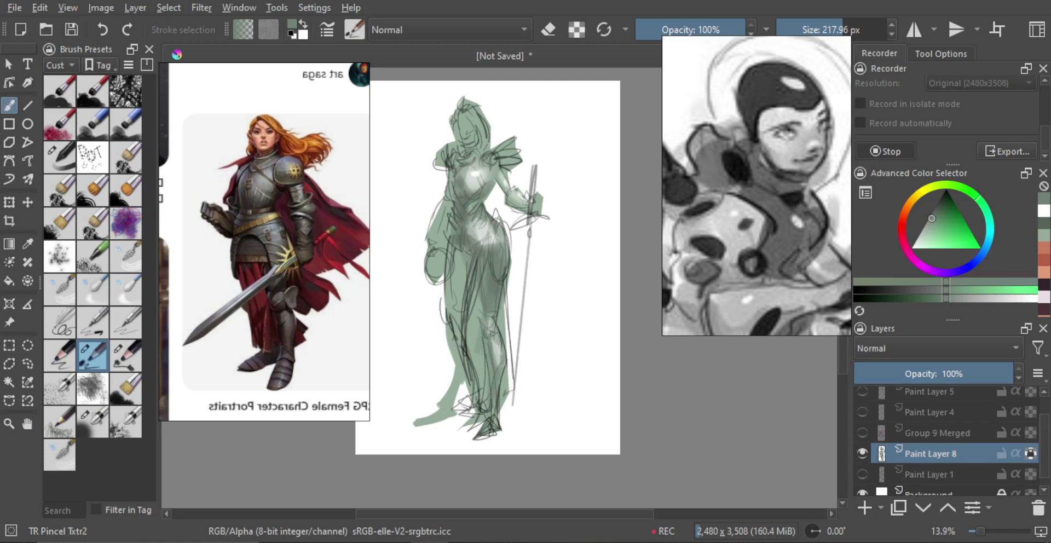
{"action": "left_click_drag", "start_coordinate": [496, 314], "coordinate": [494, 363]}
{"action": "key", "text": "m"}
{"action": "key", "text": "m"}
- Choose a dark crimson and try test strokes on the upper thighs, undoing them
{"action": "left_click_drag", "start_coordinate": [481, 265], "coordinate": [478, 307]}
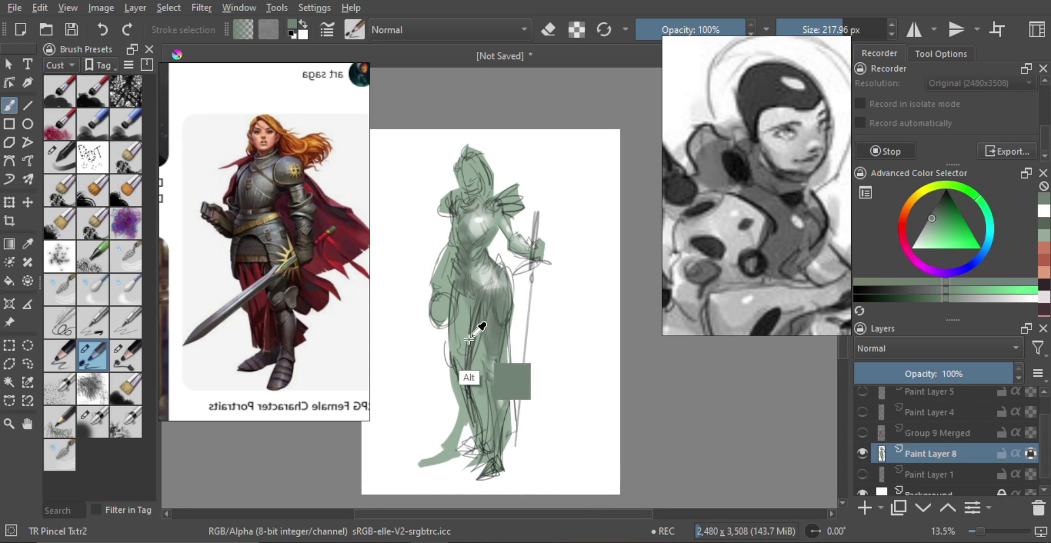
{"action": "left_click", "coordinate": [905, 242]}
{"action": "left_click_drag", "start_coordinate": [938, 211], "coordinate": [947, 223]}
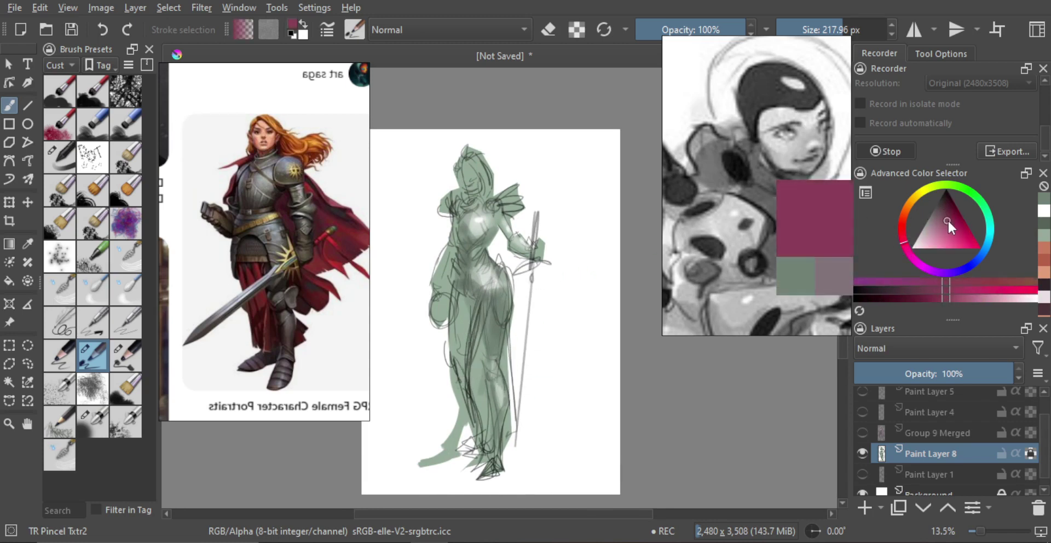
{"action": "left_click_drag", "start_coordinate": [487, 320], "coordinate": [479, 295]}
{"action": "mouse_move", "coordinate": [471, 297]}
{"action": "left_mouse_down"}
{"action": "mouse_move", "coordinate": [454, 297]}
{"action": "mouse_move", "coordinate": [470, 298]}
{"action": "mouse_move", "coordinate": [461, 294]}
{"action": "mouse_move", "coordinate": [485, 326]}
{"action": "mouse_move", "coordinate": [455, 274]}
{"action": "mouse_move", "coordinate": [480, 305]}
{"action": "mouse_move", "coordinate": [471, 309]}
{"action": "mouse_move", "coordinate": [484, 311]}
{"action": "left_mouse_up"}
{"action": "key", "text": "ctrl+z"}
{"action": "key", "text": "ctrl+z"}
- Try filling the skirt panel over the leg away from the sword with crimson
{"action": "left_click_drag", "start_coordinate": [473, 275], "coordinate": [448, 383]}
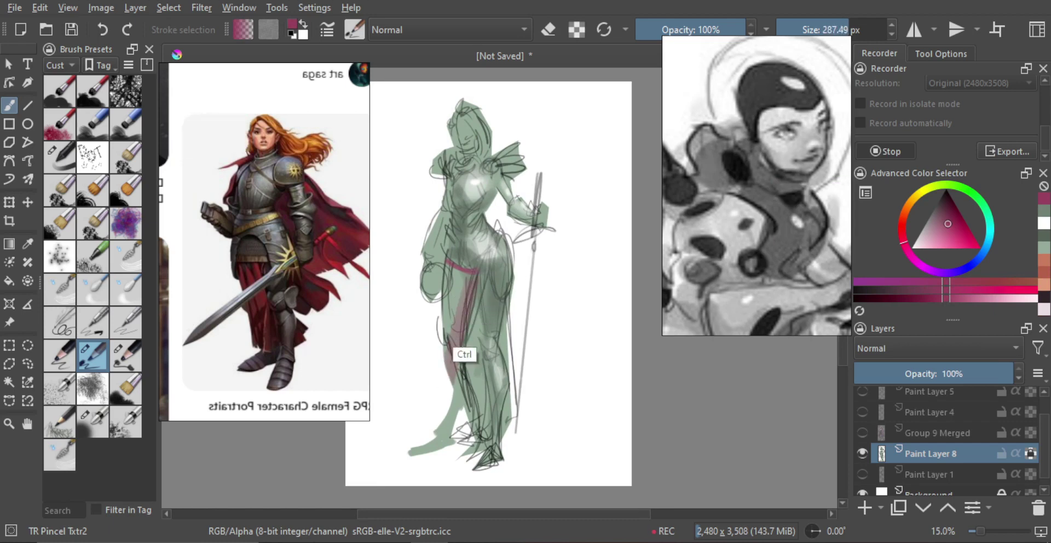
{"action": "left_click_drag", "start_coordinate": [458, 347], "coordinate": [449, 382]}
{"action": "mouse_move", "coordinate": [454, 281]}
{"action": "left_mouse_down"}
{"action": "mouse_move", "coordinate": [446, 338]}
{"action": "mouse_move", "coordinate": [465, 311]}
{"action": "mouse_move", "coordinate": [456, 273]}
{"action": "mouse_move", "coordinate": [449, 350]}
{"action": "left_mouse_up"}
{"action": "key", "text": "m"}
{"action": "key", "text": "m"}
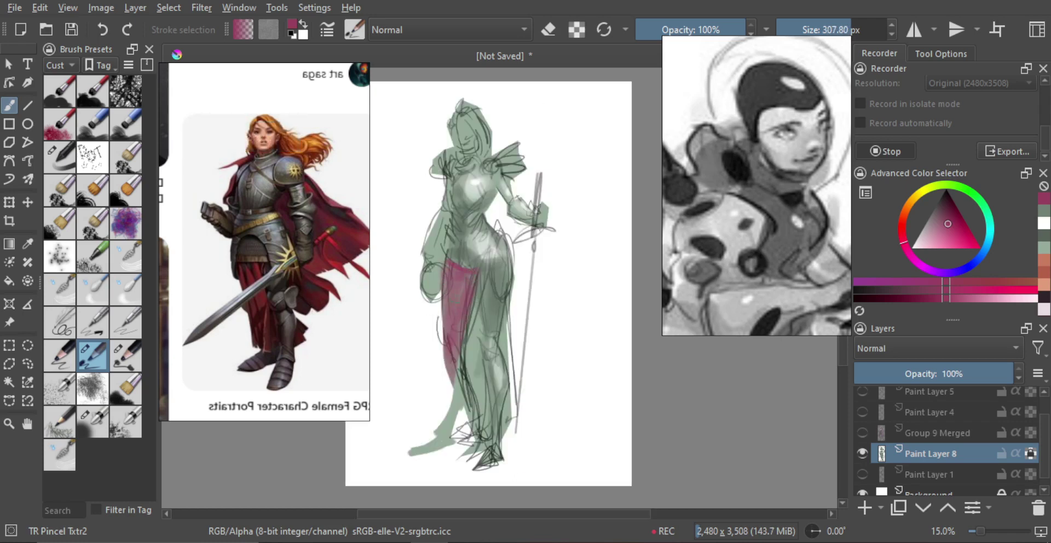
{"action": "left_click_drag", "start_coordinate": [452, 278], "coordinate": [449, 329]}
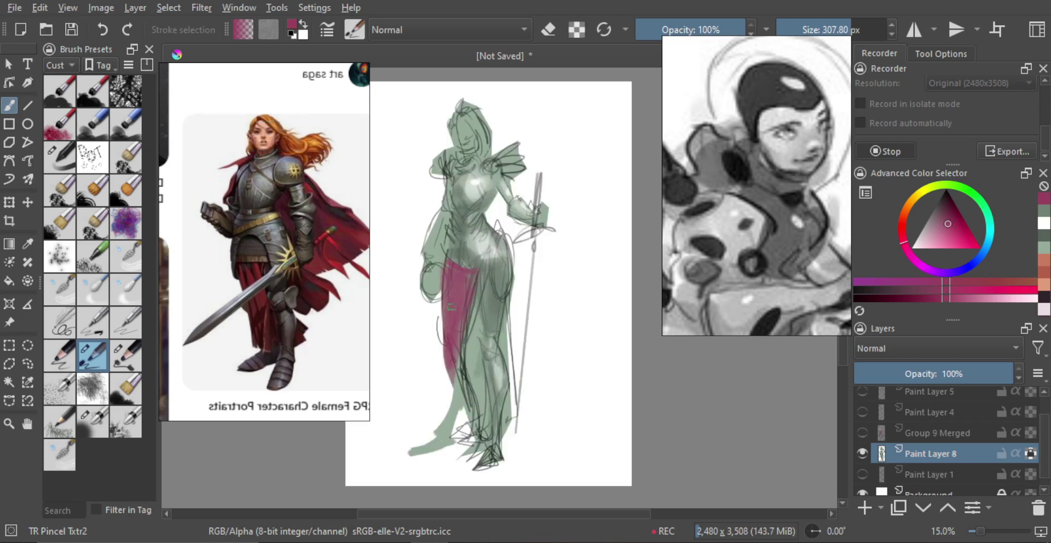
{"action": "mouse_move", "coordinate": [467, 276]}
{"action": "left_mouse_down", "text": "ctrl"}
{"action": "mouse_move", "coordinate": [469, 309]}
{"action": "mouse_move", "coordinate": [490, 269]}
{"action": "left_mouse_up", "text": "ctrl"}
{"action": "key", "text": "m"}
{"action": "key", "text": "m"}
{"action": "left_click_drag", "start_coordinate": [490, 306], "coordinate": [476, 288], "text": "shift"}
- Undo the crimson strokes on the skirt panel
{"action": "key", "text": "ctrl+z"}
{"action": "key", "text": "ctrl+z"}
{"action": "key", "text": "ctrl+z"}
{"action": "key", "text": "ctrl+z"}
{"action": "key", "text": "ctrl+z"}
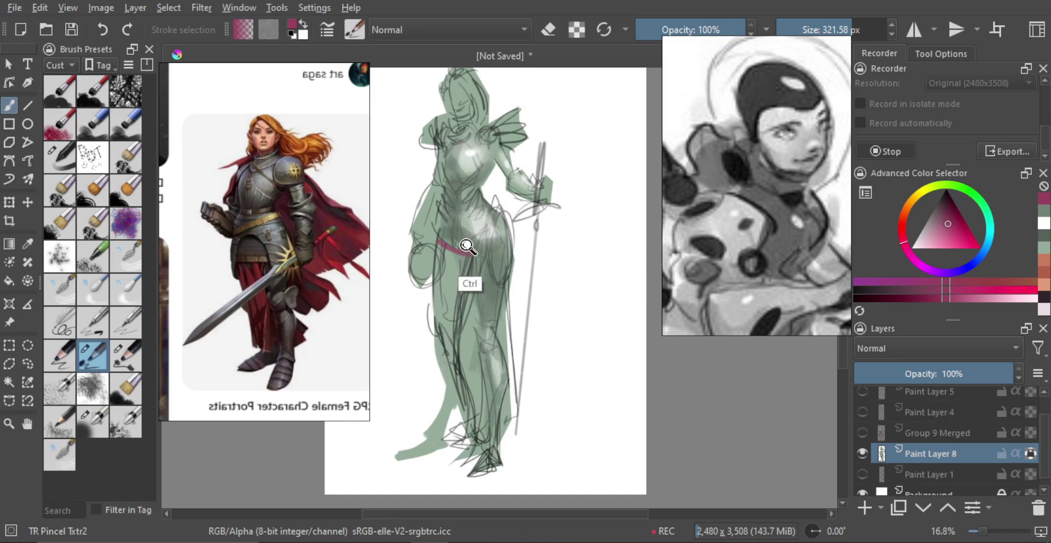
{"action": "key", "text": "ctrl+z"}
{"action": "key", "text": "bracketright"}
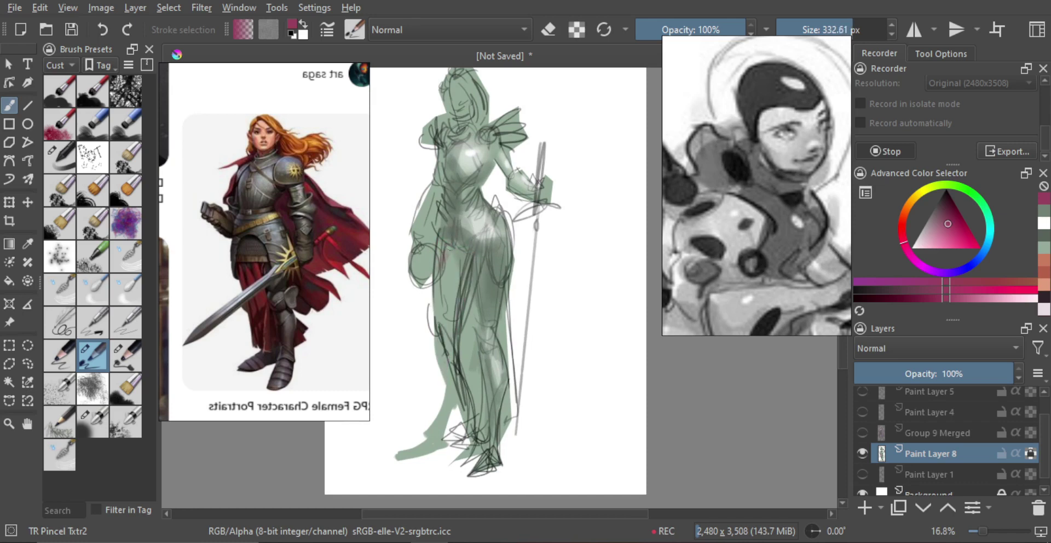
{"action": "key", "text": "ctrl+z"}
- Try long crimson strokes from the hips down across the legs as a cloth edge, undoing each attempt
{"action": "mouse_move", "coordinate": [465, 234]}
{"action": "left_mouse_down"}
{"action": "mouse_move", "coordinate": [510, 347]}
{"action": "mouse_move", "coordinate": [508, 380]}
{"action": "left_mouse_up"}
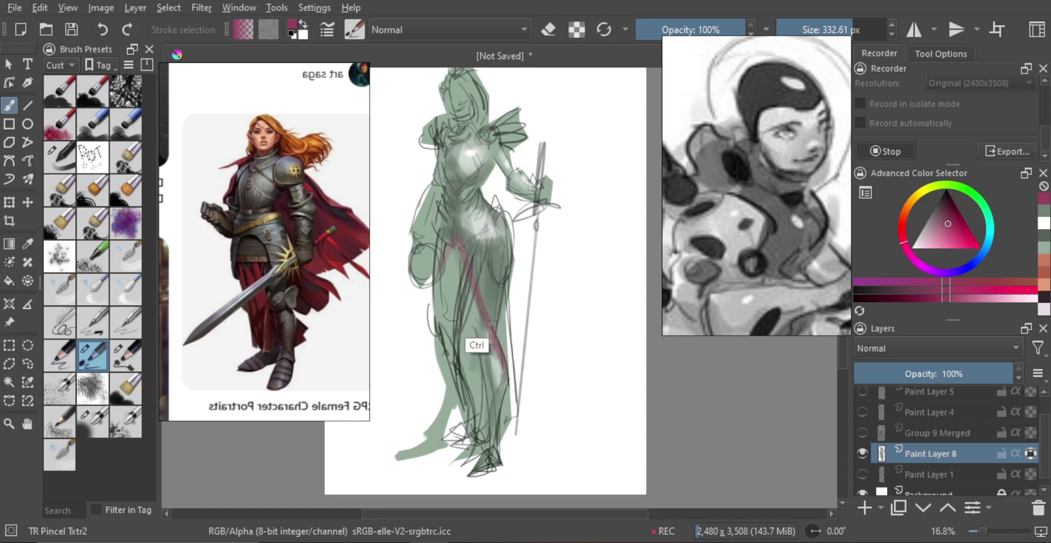
{"action": "key", "text": "ctrl+z"}
{"action": "key", "text": "ctrl+z"}
{"action": "left_click_drag", "start_coordinate": [461, 238], "coordinate": [509, 388]}
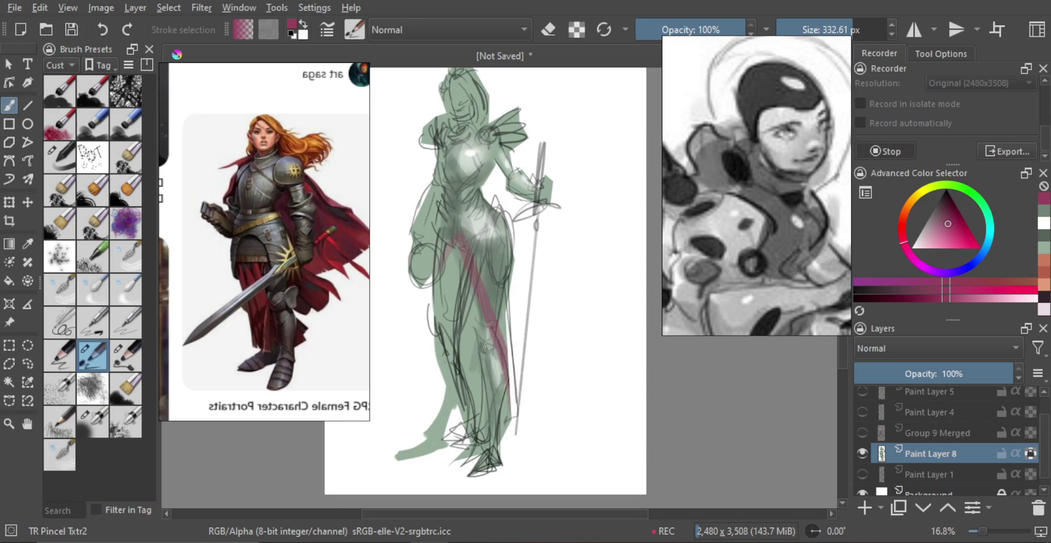
{"action": "key", "text": "ctrl+z"}
{"action": "left_click_drag", "start_coordinate": [457, 263], "coordinate": [482, 417]}
{"action": "key", "text": "m"}
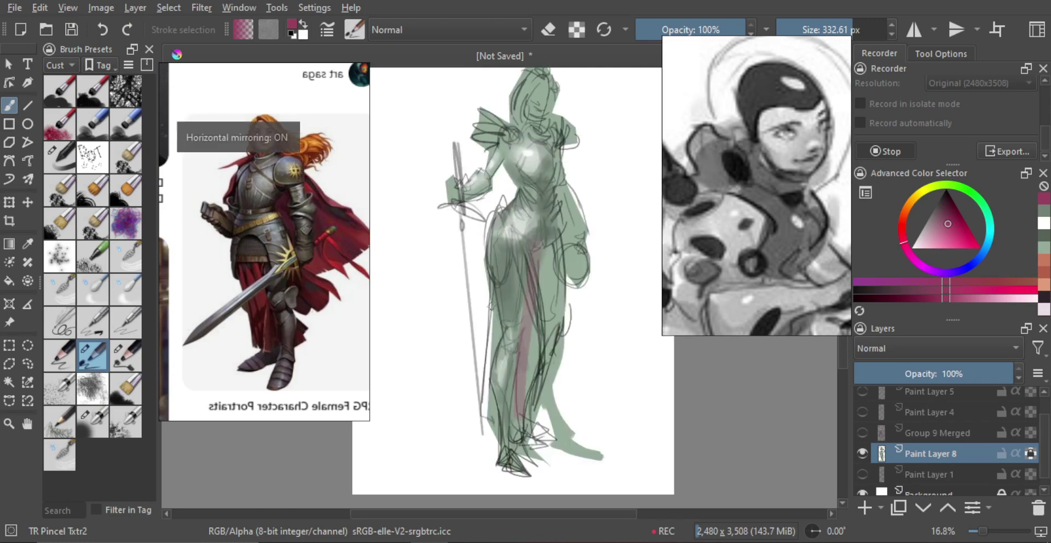
{"action": "key", "text": "m"}
{"action": "key", "text": "ctrl+z"}
{"action": "left_click_drag", "start_coordinate": [516, 255], "coordinate": [517, 331]}
{"action": "left_click_drag", "start_coordinate": [519, 273], "coordinate": [515, 327]}
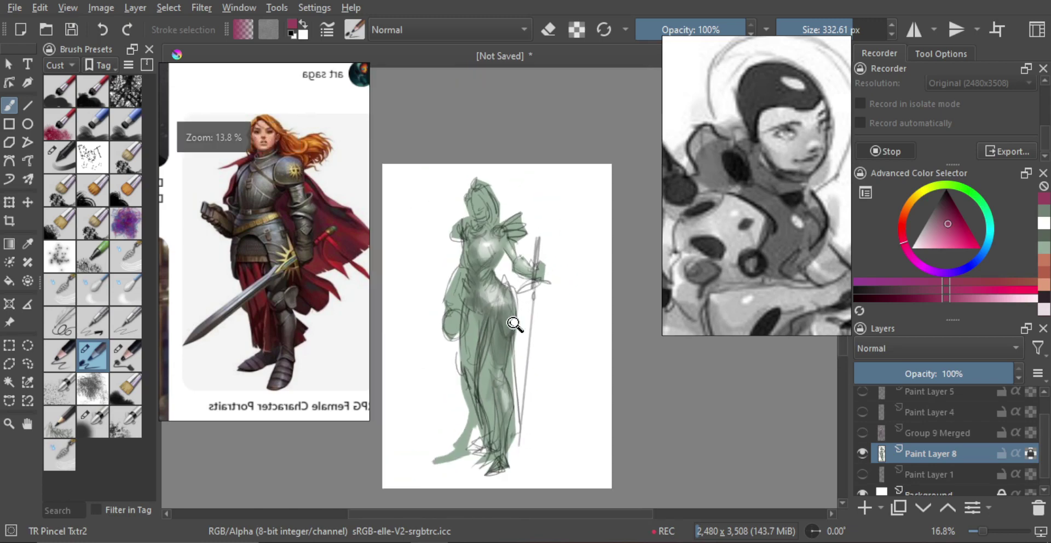
{"action": "left_click_drag", "start_coordinate": [501, 253], "coordinate": [503, 273]}
{"action": "key", "text": "m"}
{"action": "key", "text": "m"}
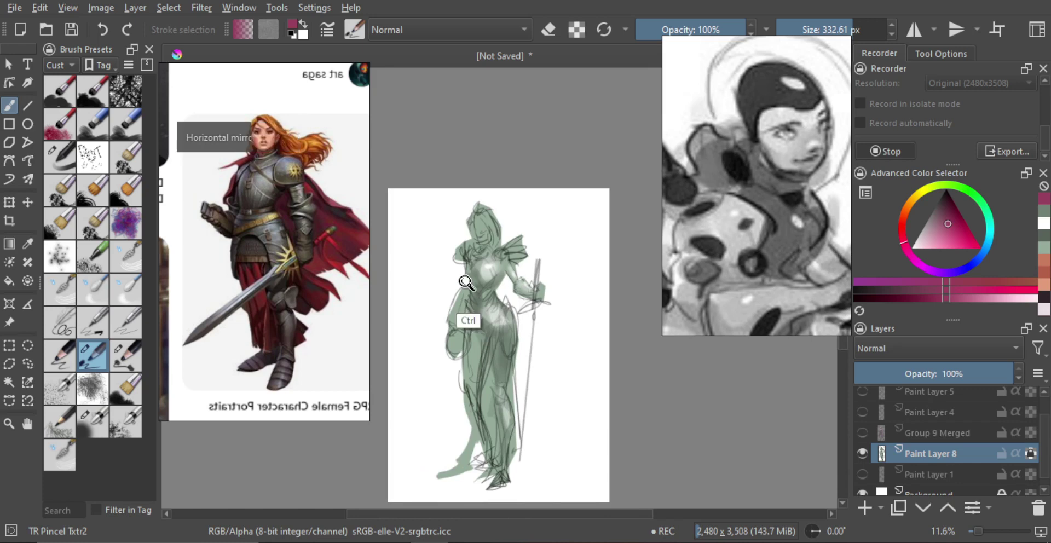
- Sample the green of the face and change the painting colour to a light salmon skin tone
{"action": "scroll", "coordinate": [502, 249], "scroll_direction": "up", "scroll_amount": 5}
{"action": "left_click_drag", "start_coordinate": [502, 248], "coordinate": [510, 226]}
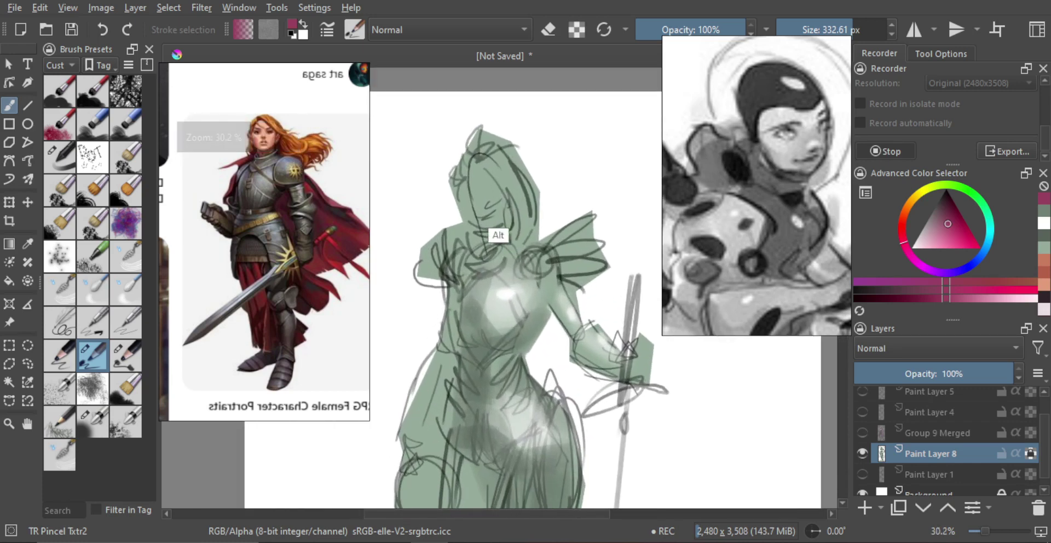
{"action": "left_click", "coordinate": [483, 193], "text": "ctrl"}
{"action": "left_click", "coordinate": [908, 205]}
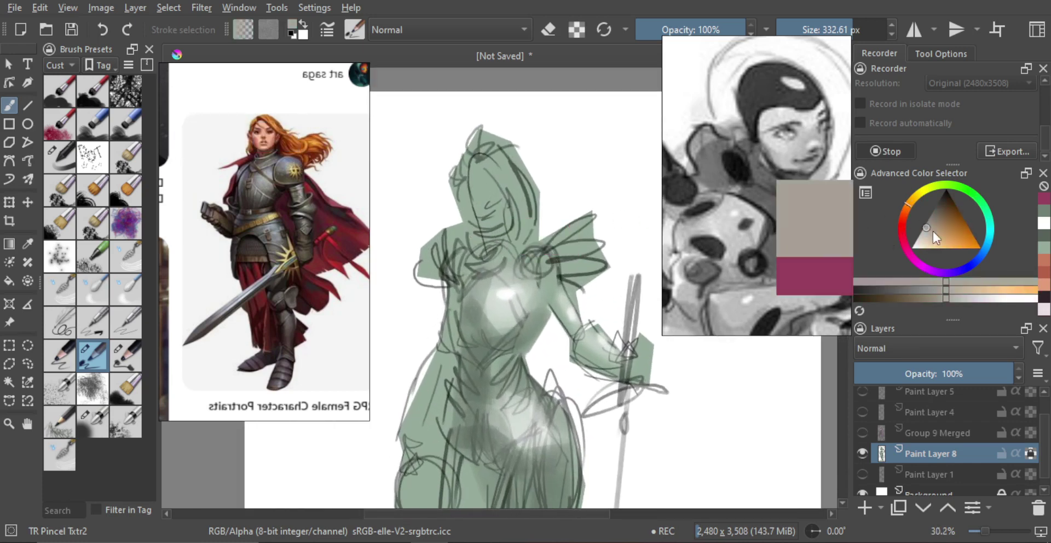
{"action": "mouse_move", "coordinate": [937, 237]}
{"action": "left_mouse_down"}
{"action": "mouse_move", "coordinate": [947, 245]}
{"action": "mouse_move", "coordinate": [939, 242]}
{"action": "left_mouse_up"}
{"action": "left_click_drag", "start_coordinate": [906, 209], "coordinate": [904, 215]}
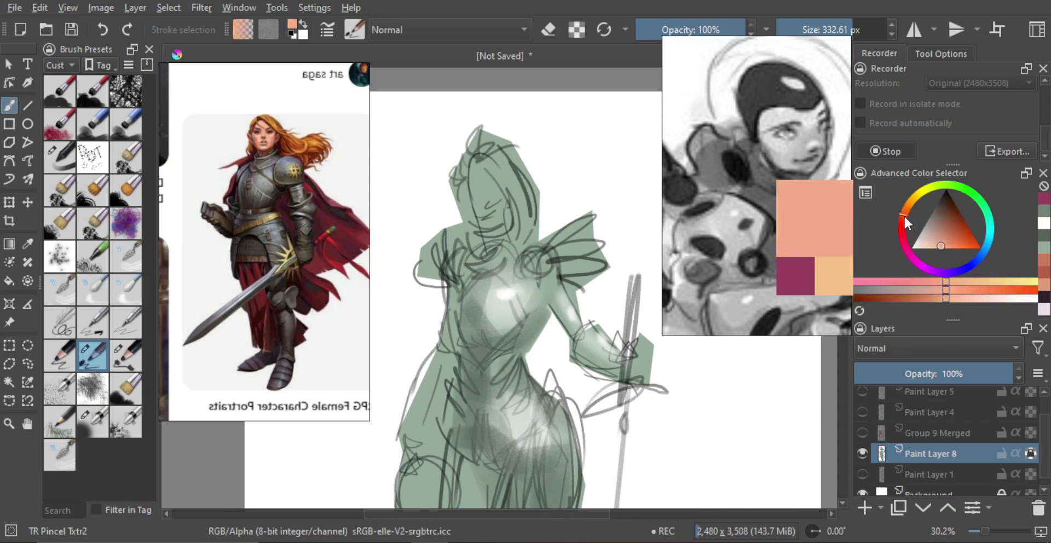
- Reduce the brush to about 243 px, paint the face inside the hood salmon and check it in the mirrored view
{"action": "scroll", "coordinate": [480, 244], "scroll_direction": "up", "scroll_amount": 1}
{"action": "left_click_drag", "start_coordinate": [499, 206], "coordinate": [447, 203], "text": "shift"}
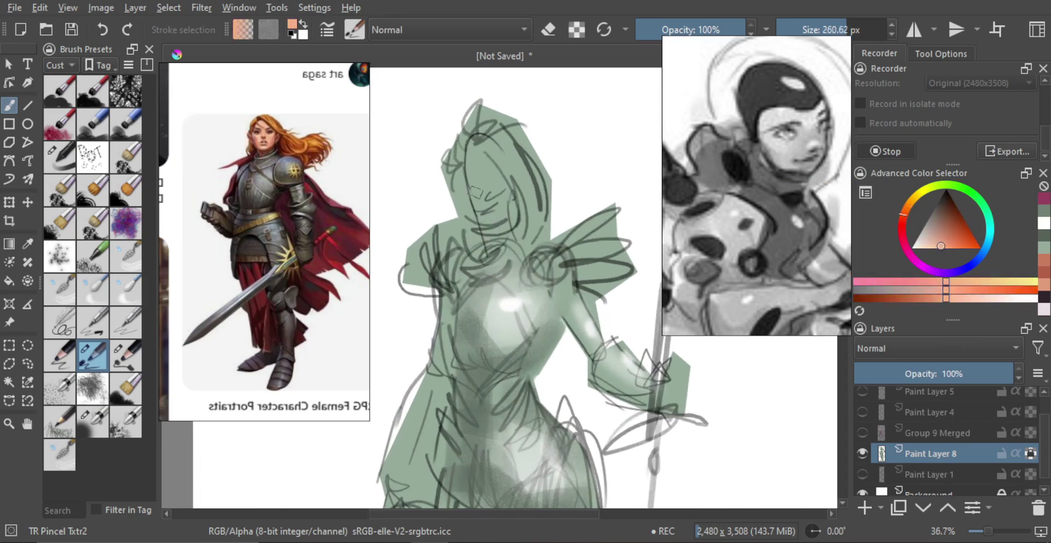
{"action": "mouse_move", "coordinate": [476, 172]}
{"action": "left_mouse_down"}
{"action": "mouse_move", "coordinate": [488, 211]}
{"action": "mouse_move", "coordinate": [487, 184]}
{"action": "left_mouse_up"}
{"action": "key", "text": "ctrl+z"}
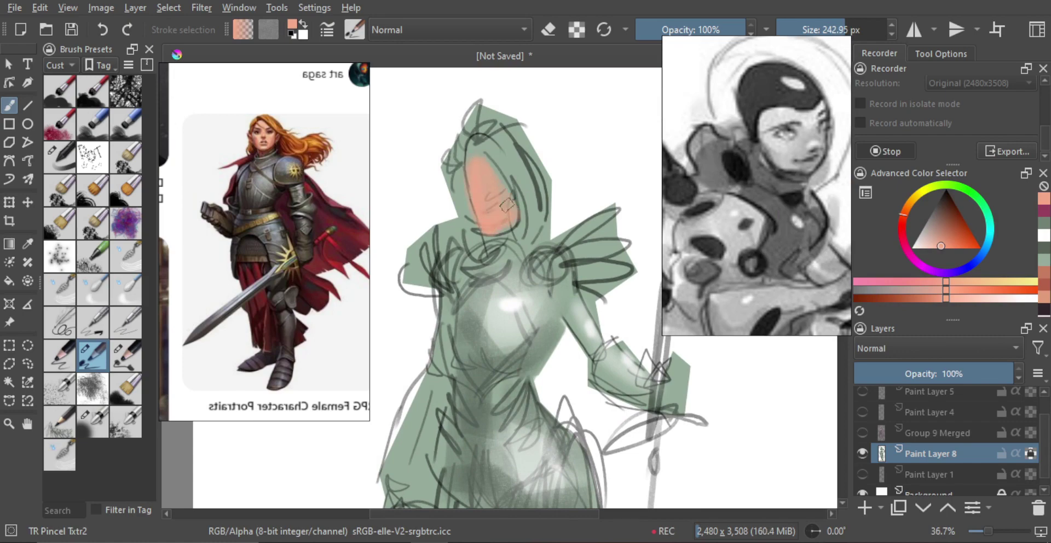
{"action": "left_click_drag", "start_coordinate": [491, 184], "coordinate": [517, 232]}
{"action": "scroll", "coordinate": [516, 233], "scroll_direction": "down", "scroll_amount": 6}
{"action": "key", "text": "m"}
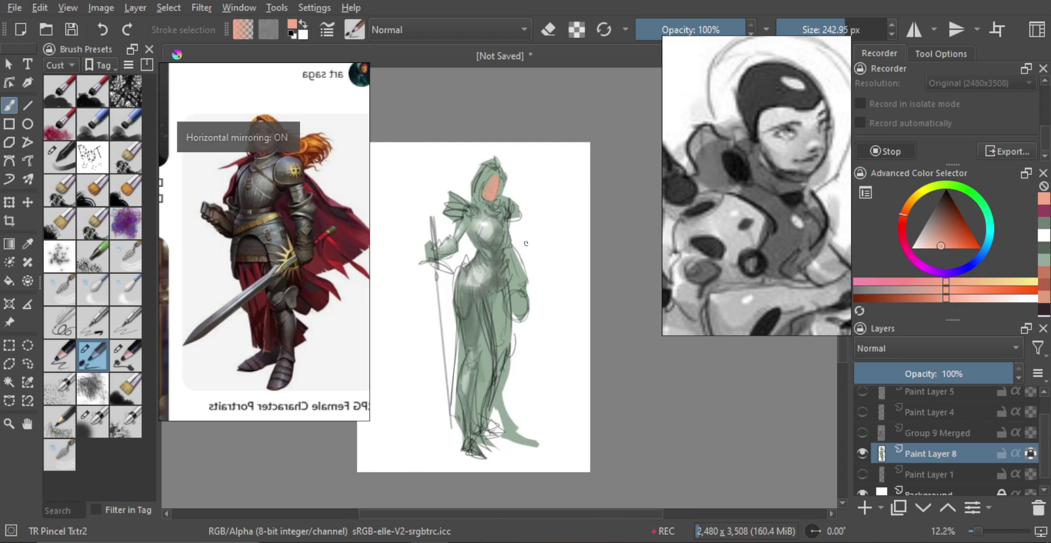
{"action": "key", "text": "m"}
{"action": "scroll", "coordinate": [524, 206], "scroll_direction": "up", "scroll_amount": 4}
{"action": "scroll", "coordinate": [530, 168], "scroll_direction": "up", "scroll_amount": 2}
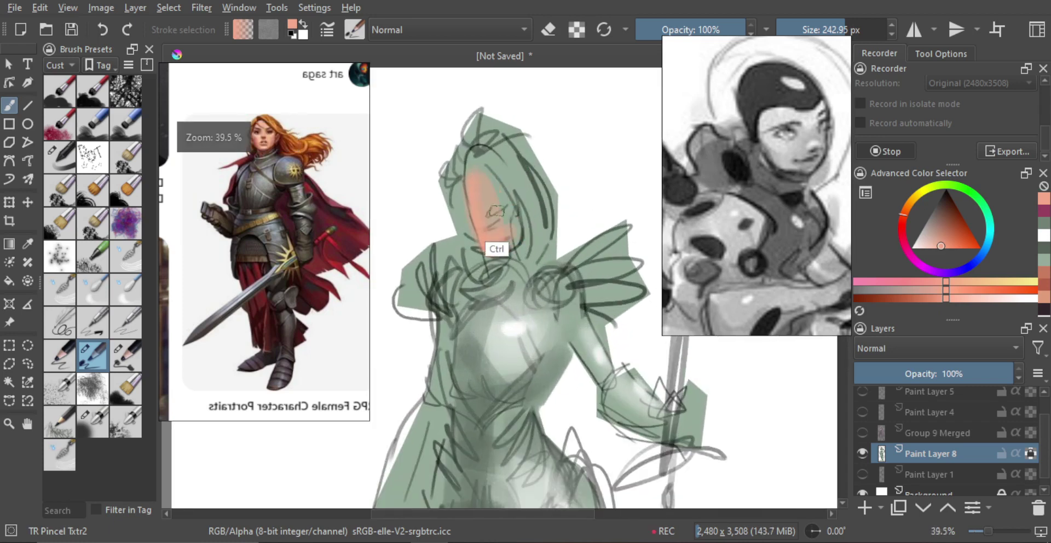
- Undo the first salmon patch, reduce the brush to about 231 px and repaint the face and neck inside the hood in salmon
{"action": "key", "text": "ctrl+z"}
{"action": "left_click_drag", "start_coordinate": [501, 232], "coordinate": [495, 233]}
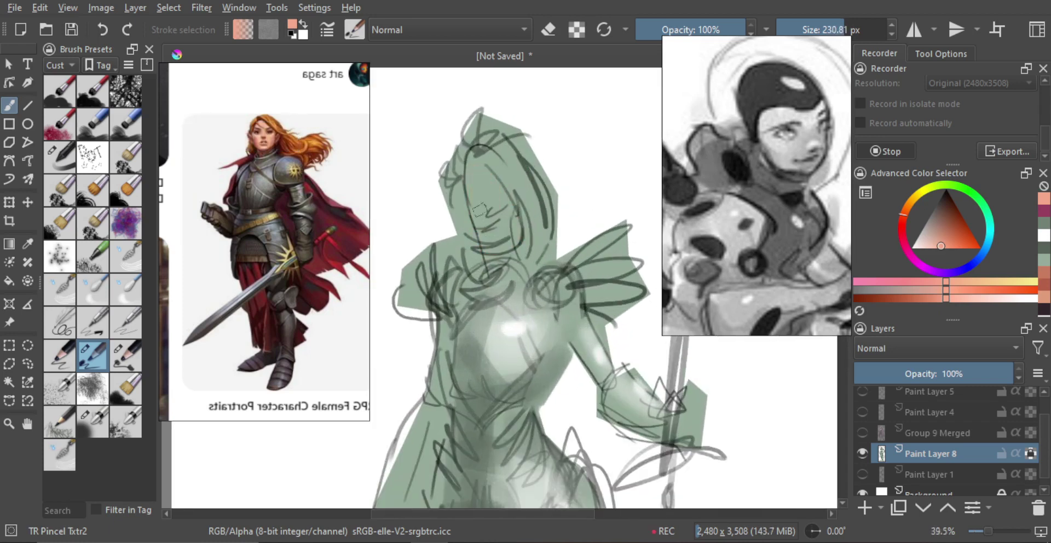
{"action": "left_click_drag", "start_coordinate": [469, 156], "coordinate": [486, 237]}
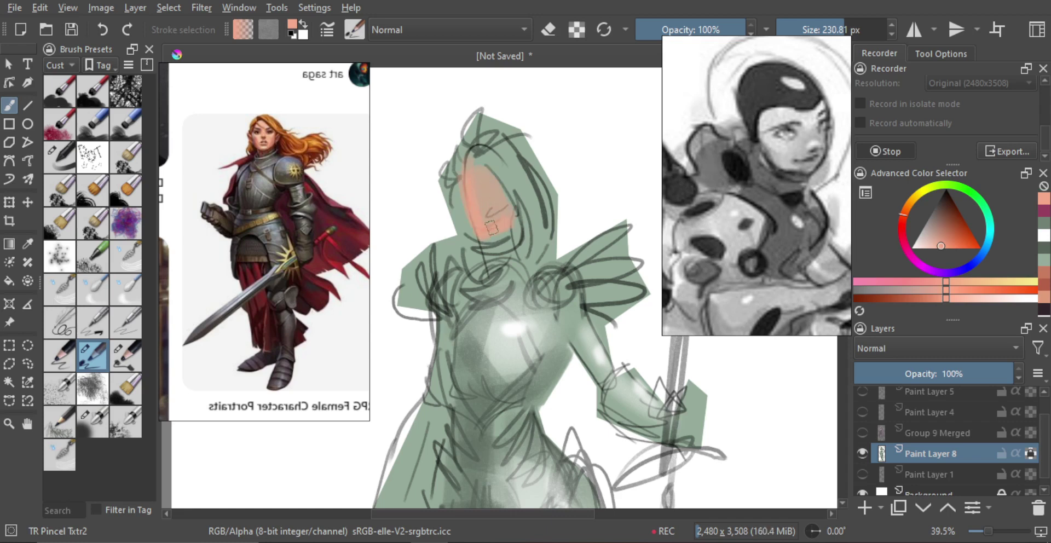
{"action": "left_click_drag", "start_coordinate": [493, 232], "coordinate": [497, 269]}
{"action": "key", "text": "ctrl+z"}
{"action": "key", "text": "ctrl+z"}
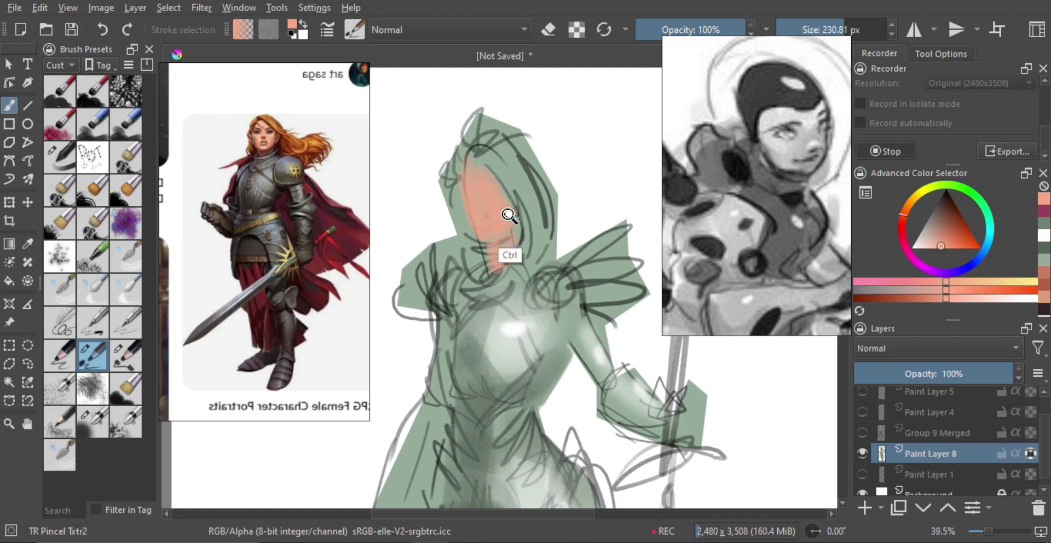
- Switch to a dark red and block in the eye sockets, nose and mouth with the brush reduced to about 62 px and 31 px
{"action": "scroll", "coordinate": [500, 225], "scroll_direction": "down", "scroll_amount": 6}
{"action": "scroll", "coordinate": [521, 275], "scroll_direction": "up", "scroll_amount": 7}
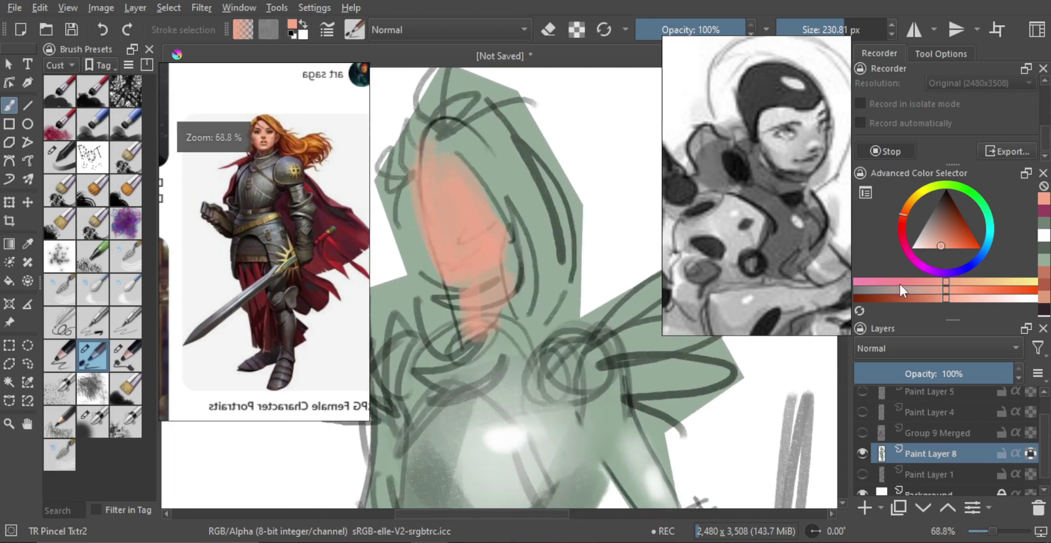
{"action": "left_click", "coordinate": [895, 300]}
{"action": "left_click", "coordinate": [900, 226]}
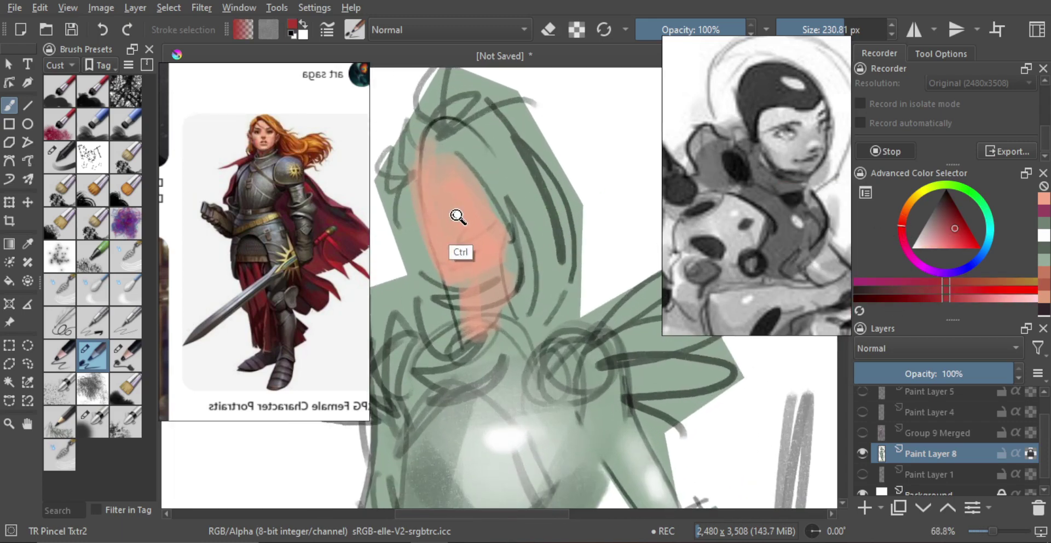
{"action": "mouse_move", "coordinate": [457, 216]}
{"action": "left_mouse_down"}
{"action": "mouse_move", "coordinate": [509, 197]}
{"action": "mouse_move", "coordinate": [474, 225]}
{"action": "mouse_move", "coordinate": [458, 202]}
{"action": "mouse_move", "coordinate": [461, 213]}
{"action": "left_mouse_up"}
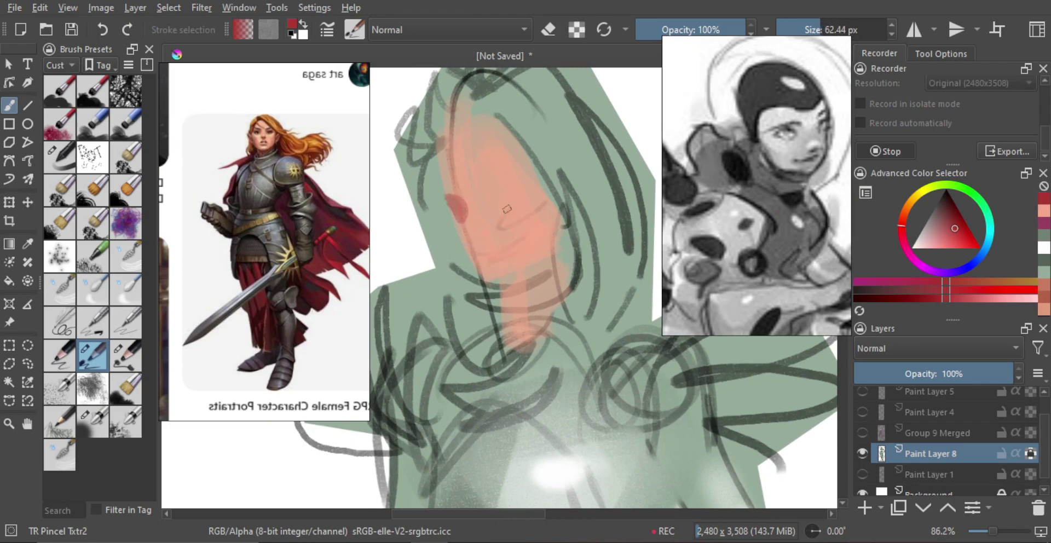
{"action": "key", "text": "ctrl+z"}
{"action": "mouse_move", "coordinate": [514, 192]}
{"action": "left_mouse_down"}
{"action": "mouse_move", "coordinate": [491, 210]}
{"action": "mouse_move", "coordinate": [510, 214]}
{"action": "mouse_move", "coordinate": [525, 195]}
{"action": "left_mouse_up"}
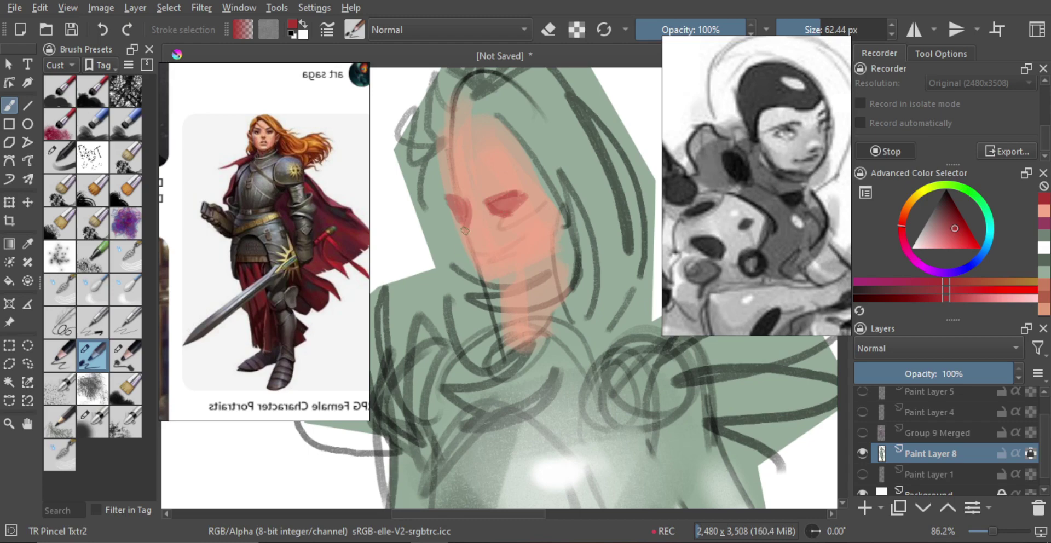
{"action": "mouse_move", "coordinate": [473, 241]}
{"action": "left_mouse_down"}
{"action": "mouse_move", "coordinate": [457, 242]}
{"action": "mouse_move", "coordinate": [482, 240]}
{"action": "left_mouse_up"}
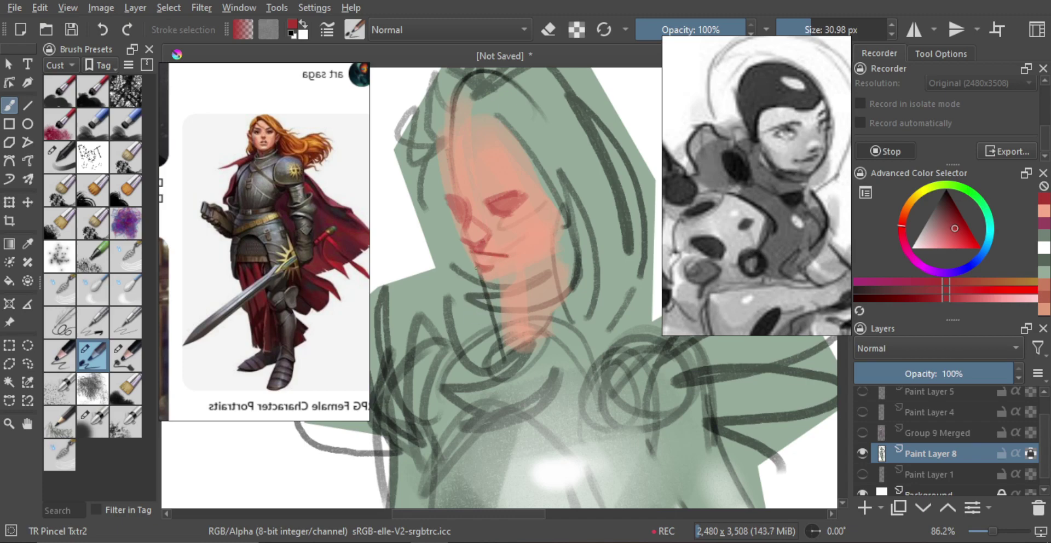
- Try dark red strokes along the chin and jaw with the 31 px brush, undoing failed attempts and keeping a short cheek line
{"action": "left_click_drag", "start_coordinate": [494, 284], "coordinate": [548, 248]}
{"action": "key", "text": "ctrl+z"}
{"action": "mouse_move", "coordinate": [496, 285]}
{"action": "left_mouse_down"}
{"action": "mouse_move", "coordinate": [559, 241]}
{"action": "mouse_move", "coordinate": [530, 268]}
{"action": "left_mouse_up"}
{"action": "key", "text": "ctrl+z"}
{"action": "key", "text": "ctrl+z"}
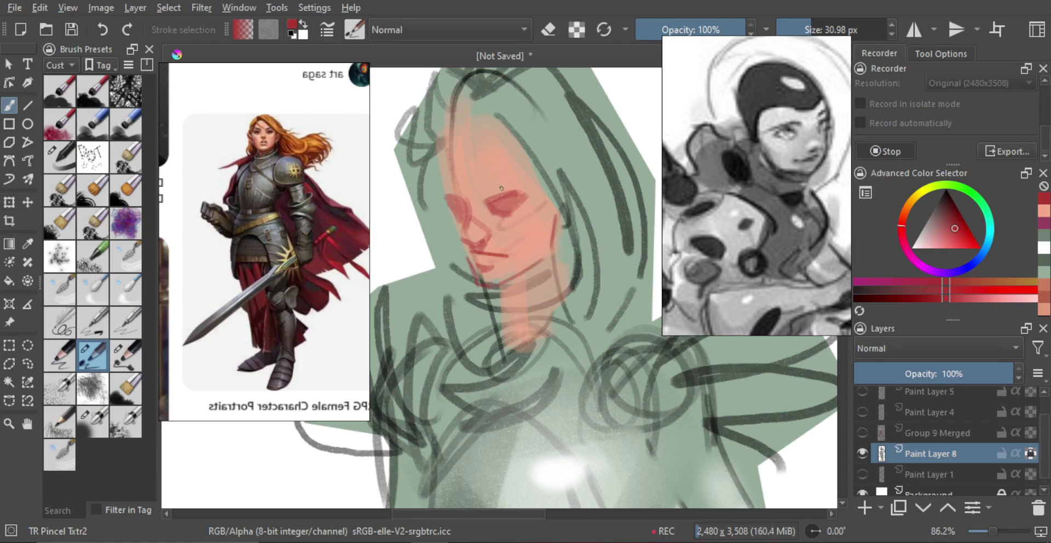
- Refine the eye shadows and the cheek contour on the far side in dark red with a brush of about 41 px, undoing unwanted strokes
{"action": "mouse_move", "coordinate": [483, 197]}
{"action": "left_mouse_down"}
{"action": "mouse_move", "coordinate": [518, 207]}
{"action": "mouse_move", "coordinate": [491, 197]}
{"action": "left_mouse_up"}
{"action": "key", "text": "ctrl+z"}
{"action": "key", "text": "ctrl+z"}
{"action": "mouse_move", "coordinate": [481, 197]}
{"action": "left_mouse_down"}
{"action": "mouse_move", "coordinate": [509, 193]}
{"action": "mouse_move", "coordinate": [518, 211]}
{"action": "mouse_move", "coordinate": [465, 208]}
{"action": "left_mouse_up"}
{"action": "key", "text": "ctrl+z"}
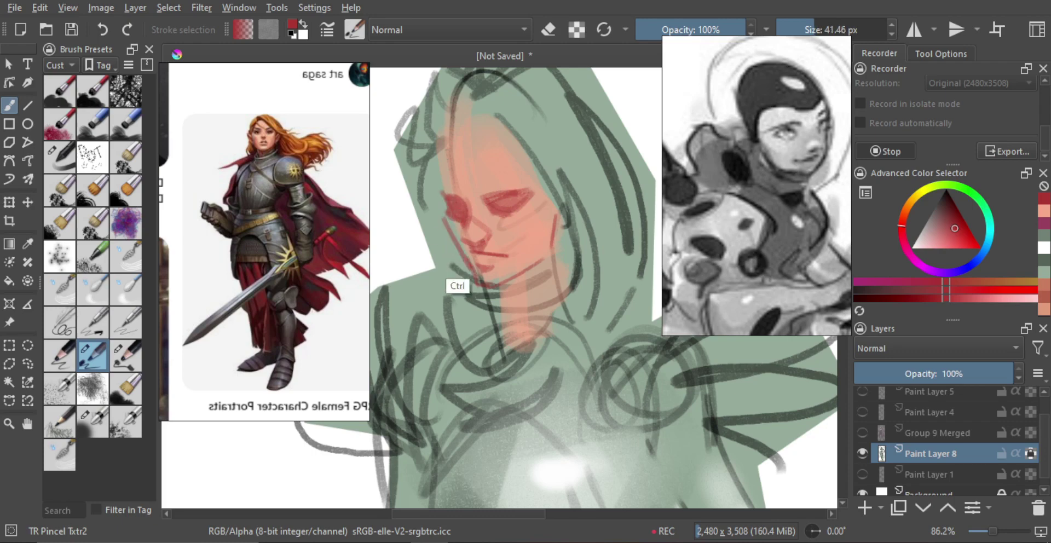
{"action": "left_click_drag", "start_coordinate": [471, 232], "coordinate": [484, 257], "text": "ctrl"}
{"action": "scroll", "coordinate": [486, 258], "scroll_direction": "up", "scroll_amount": 4}
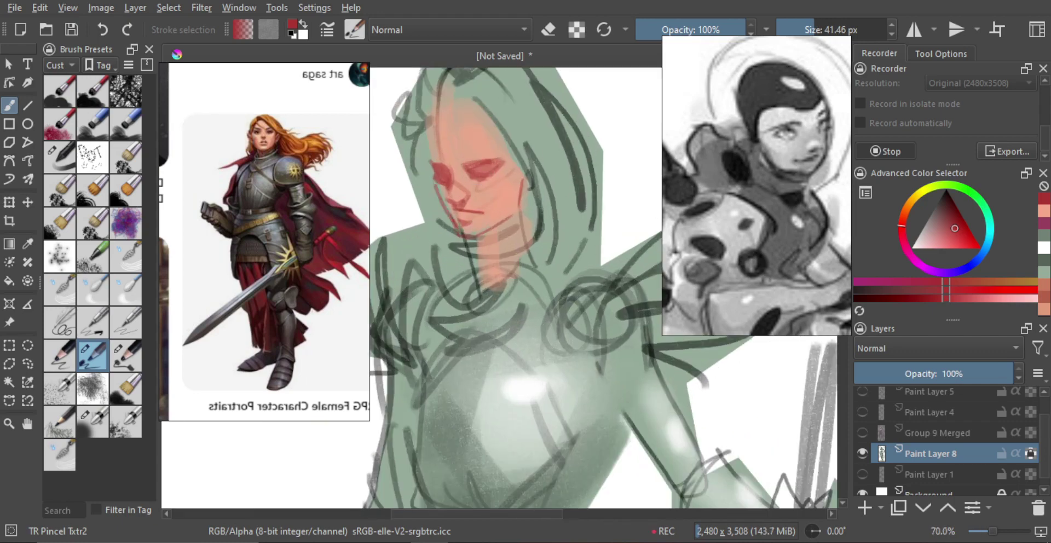
{"action": "scroll", "coordinate": [446, 219], "scroll_direction": "down", "scroll_amount": 7}
{"action": "scroll", "coordinate": [504, 268], "scroll_direction": "up", "scroll_amount": 8}
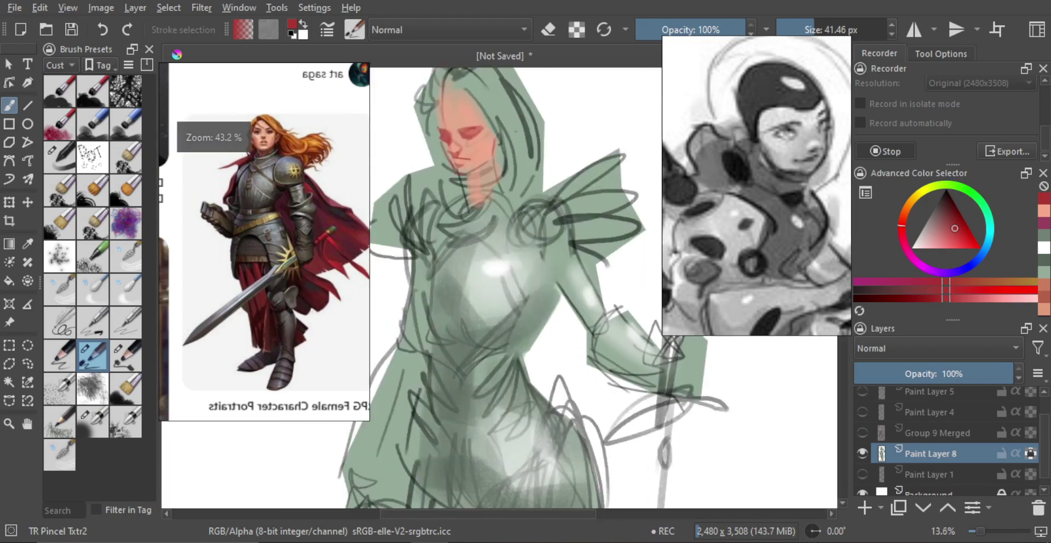
- Paint a translucent dark red shadow over the neck below the jaw, redoing the strokes and checking the figure mirrored
{"action": "mouse_move", "coordinate": [482, 221]}
{"action": "left_mouse_down"}
{"action": "mouse_move", "coordinate": [531, 185]}
{"action": "mouse_move", "coordinate": [501, 258]}
{"action": "left_mouse_up"}
{"action": "key", "text": "ctrl+z"}
{"action": "key", "text": "ctrl+z"}
{"action": "mouse_move", "coordinate": [526, 194]}
{"action": "left_mouse_down"}
{"action": "mouse_move", "coordinate": [506, 240]}
{"action": "mouse_move", "coordinate": [481, 249]}
{"action": "mouse_move", "coordinate": [492, 248]}
{"action": "left_mouse_up"}
{"action": "mouse_move", "coordinate": [521, 201]}
{"action": "left_mouse_down"}
{"action": "mouse_move", "coordinate": [475, 224]}
{"action": "mouse_move", "coordinate": [495, 223]}
{"action": "mouse_move", "coordinate": [494, 266]}
{"action": "left_mouse_up"}
{"action": "left_click_drag", "start_coordinate": [503, 231], "coordinate": [499, 281], "text": "ctrl"}
{"action": "key", "text": "m"}
{"action": "key", "text": "m"}
{"action": "left_click_drag", "start_coordinate": [509, 183], "coordinate": [500, 158], "text": "ctrl"}
{"action": "left_click_drag", "start_coordinate": [500, 158], "coordinate": [506, 183]}
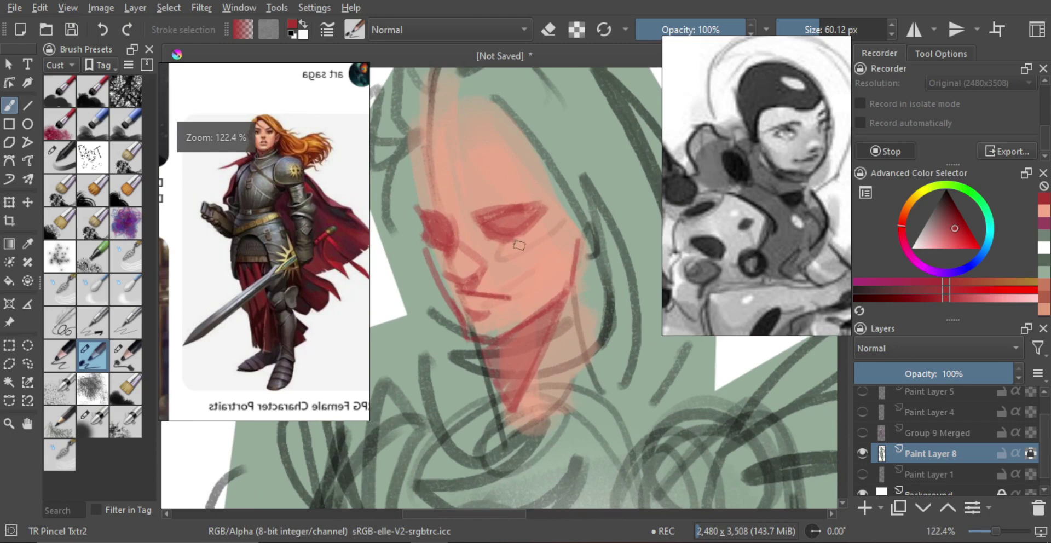
{"action": "left_click", "coordinate": [506, 189], "text": "ctrl"}
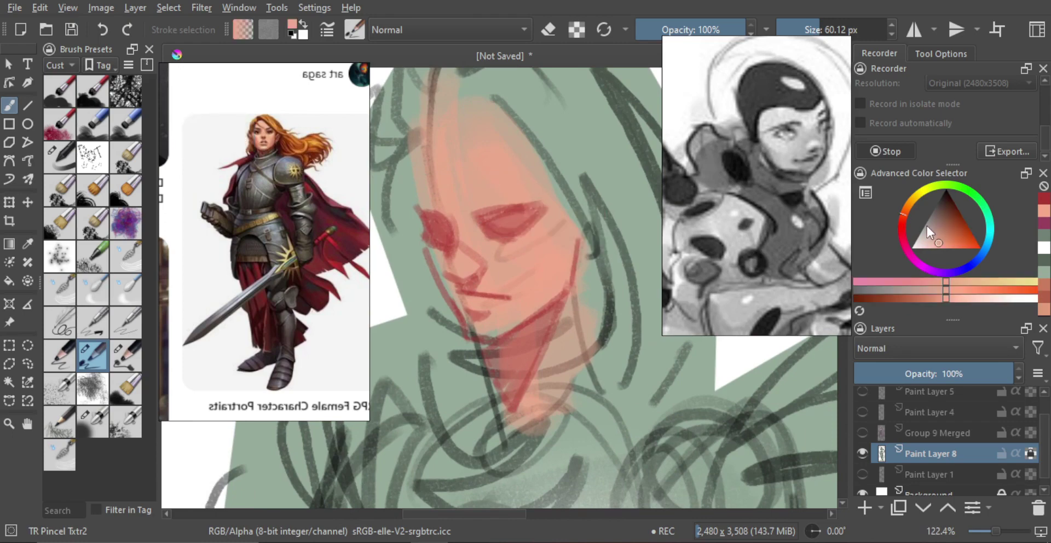
{"action": "left_click_drag", "start_coordinate": [940, 242], "coordinate": [932, 251]}
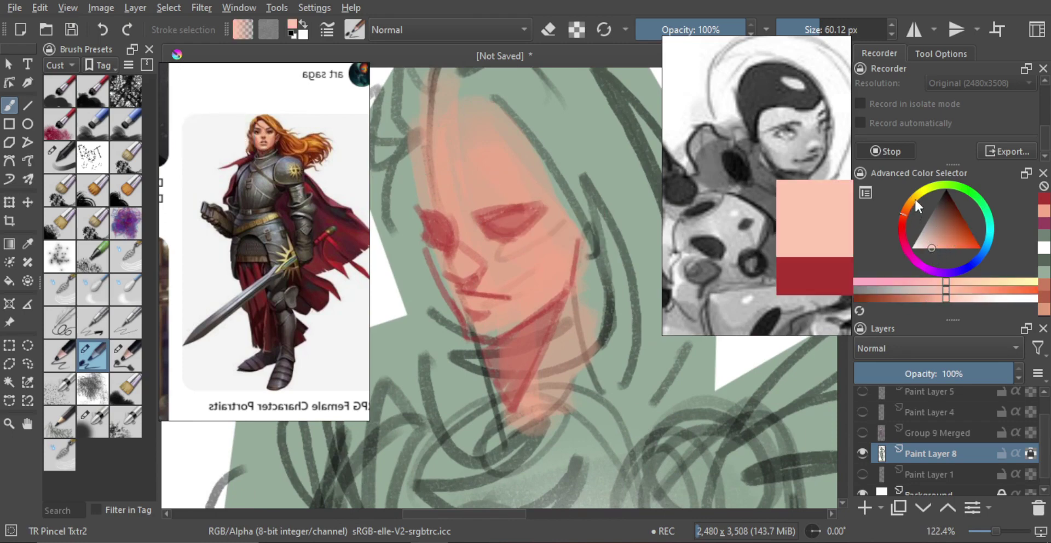
{"action": "left_click", "coordinate": [914, 199]}
{"action": "left_click", "coordinate": [944, 249]}
{"action": "left_click_drag", "start_coordinate": [944, 249], "coordinate": [938, 251]}
{"action": "key", "text": "shift"}
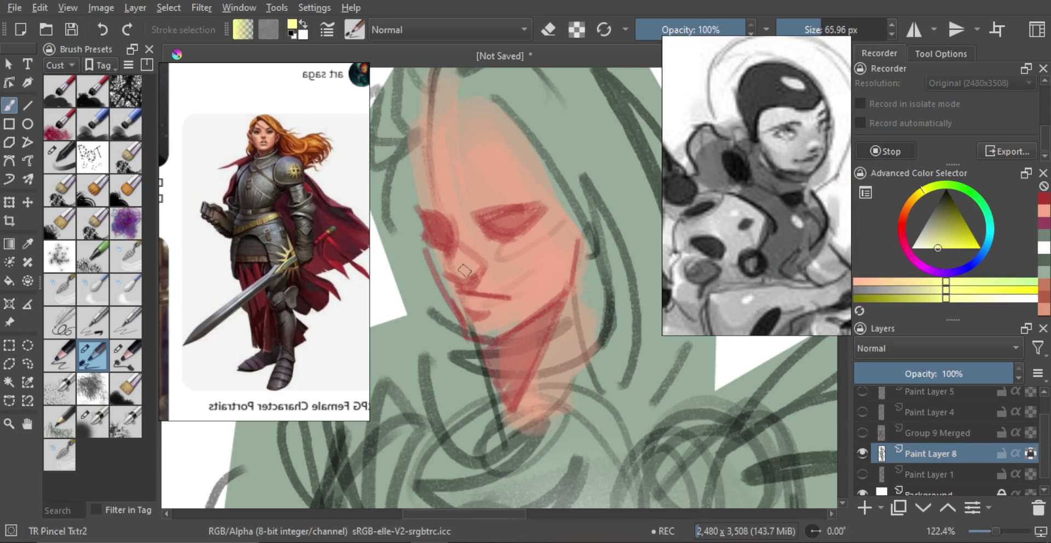
{"action": "left_click_drag", "start_coordinate": [464, 269], "coordinate": [466, 251]}
{"action": "key", "text": "ctrl+z"}
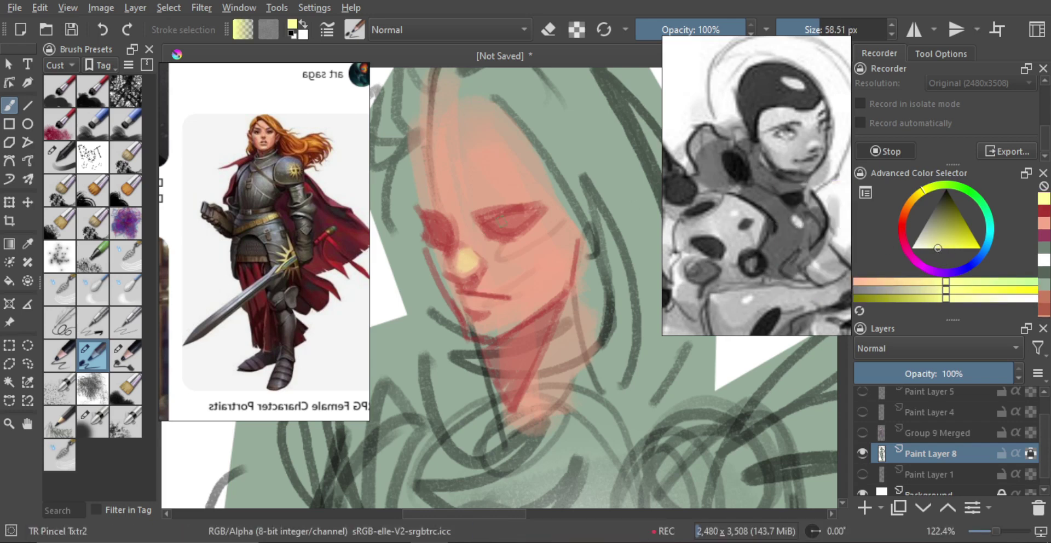
{"action": "key", "text": "ctrl+z"}
- Sample the face's skin tone, lighten it to a pale peach and dab a highlight on the bridge of the nose
{"action": "left_click", "coordinate": [470, 239], "text": "ctrl"}
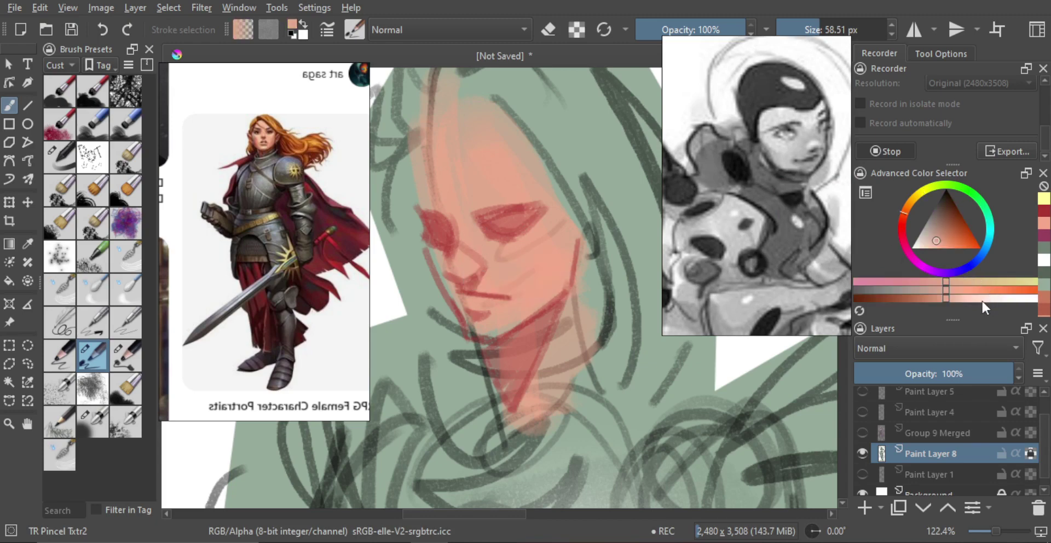
{"action": "left_click_drag", "start_coordinate": [965, 301], "coordinate": [971, 299]}
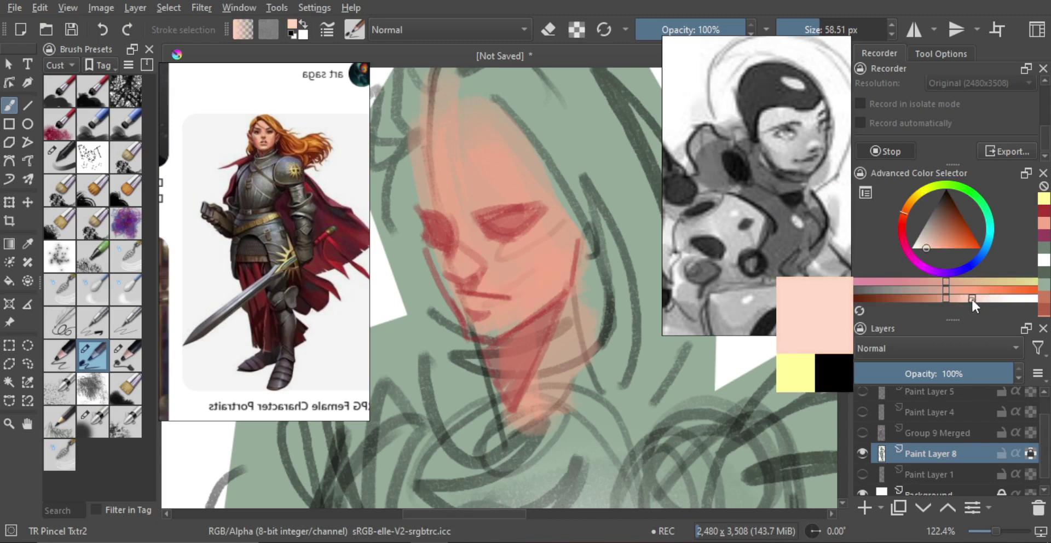
{"action": "left_click", "coordinate": [909, 208]}
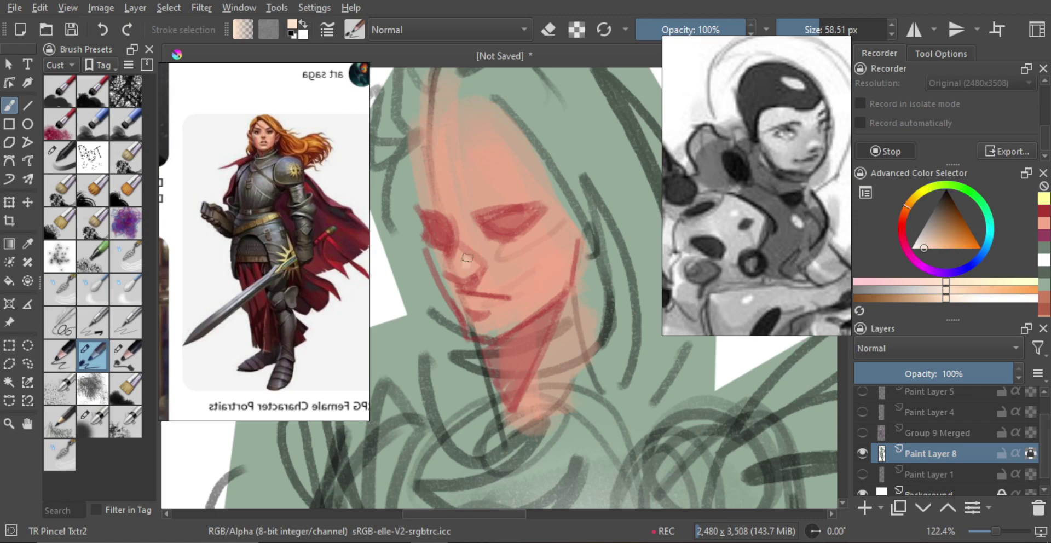
{"action": "mouse_move", "coordinate": [467, 258]}
{"action": "left_mouse_down"}
{"action": "mouse_move", "coordinate": [469, 268]}
{"action": "mouse_move", "coordinate": [468, 244]}
{"action": "left_mouse_up"}
{"action": "key", "text": "ctrl+z"}
{"action": "key", "text": "]"}
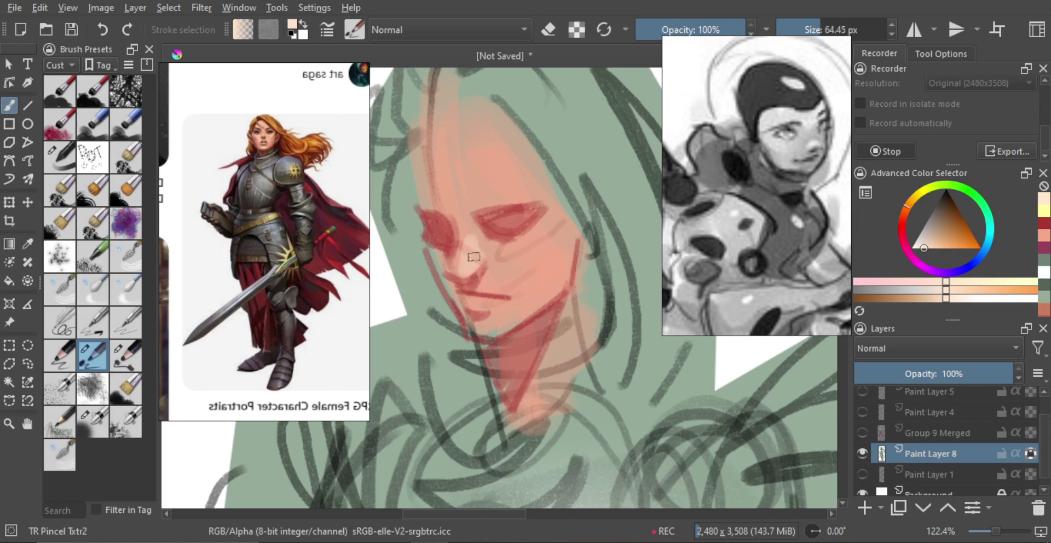
- Paint pale peach highlights on the cheekbone, the tip of the nose and the inner corner below the eye
{"action": "mouse_move", "coordinate": [549, 223]}
{"action": "left_mouse_down"}
{"action": "mouse_move", "coordinate": [536, 242]}
{"action": "mouse_move", "coordinate": [523, 223]}
{"action": "left_mouse_up"}
{"action": "left_click_drag", "start_coordinate": [517, 223], "coordinate": [534, 222]}
{"action": "key", "text": "bracketleft"}
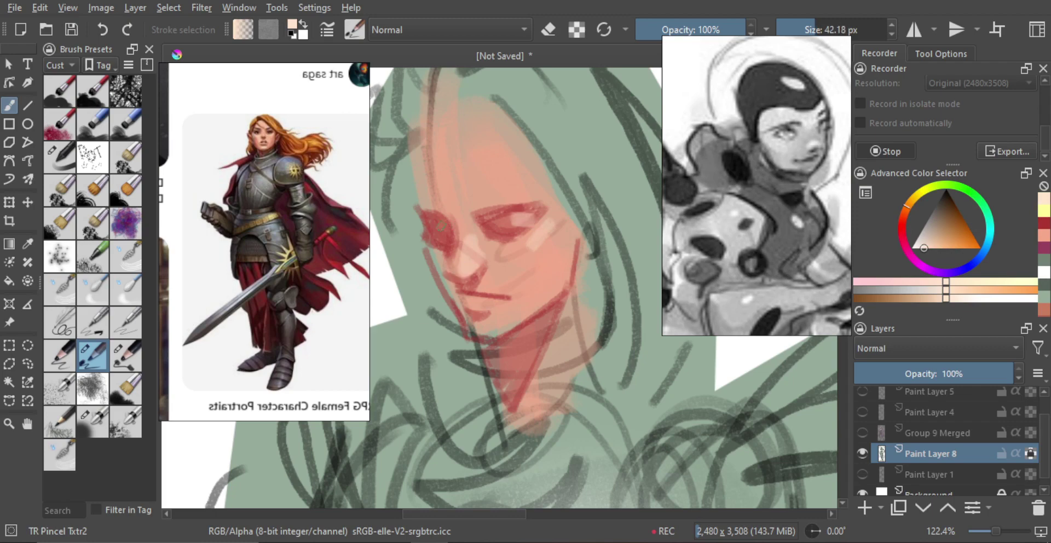
{"action": "left_click_drag", "start_coordinate": [466, 276], "coordinate": [480, 278]}
{"action": "mouse_move", "coordinate": [471, 239]}
{"action": "left_mouse_down"}
{"action": "mouse_move", "coordinate": [481, 256]}
{"action": "mouse_move", "coordinate": [480, 238]}
{"action": "left_mouse_up"}
{"action": "left_click_drag", "start_coordinate": [480, 237], "coordinate": [490, 237]}
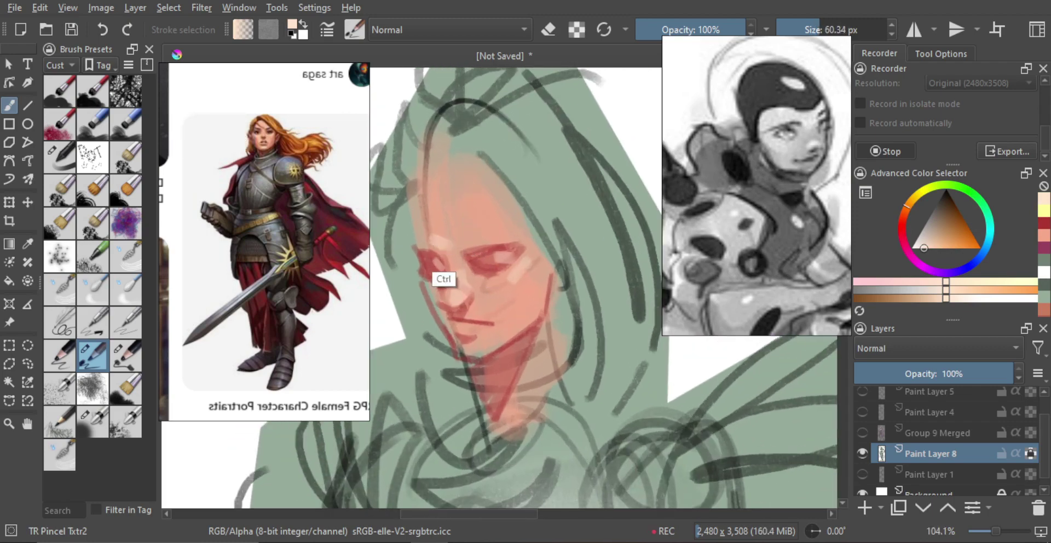
- Enlarge the brush to about 157 px and paint soft pale peach highlights across the forehead, redoing unsatisfactory strokes
{"action": "key", "text": "bracketright"}
{"action": "key", "text": "bracketright"}
{"action": "key", "text": "bracketright"}
{"action": "key", "text": "bracketright"}
{"action": "key", "text": "bracketright"}
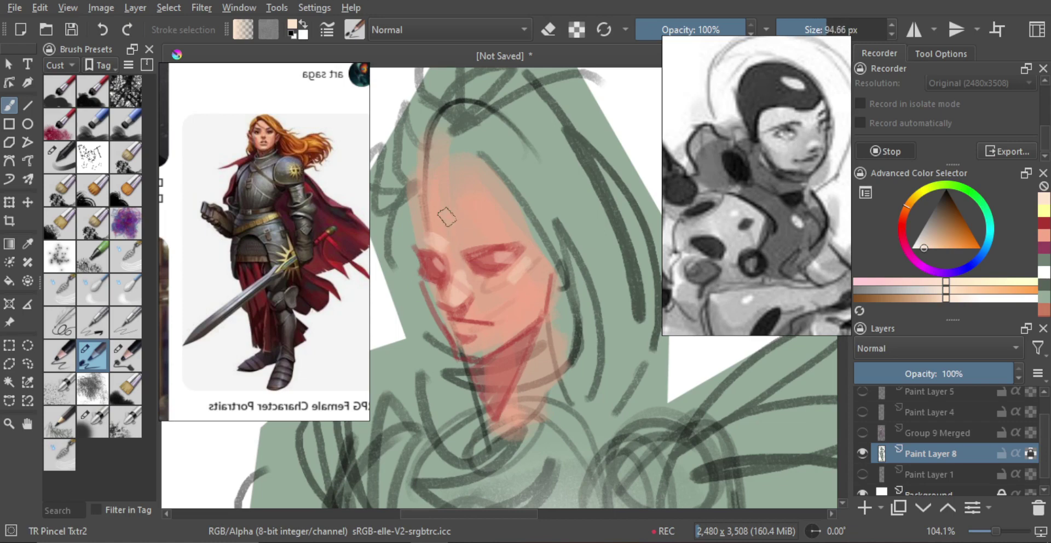
{"action": "key", "text": "bracketright"}
{"action": "key", "text": "bracketright"}
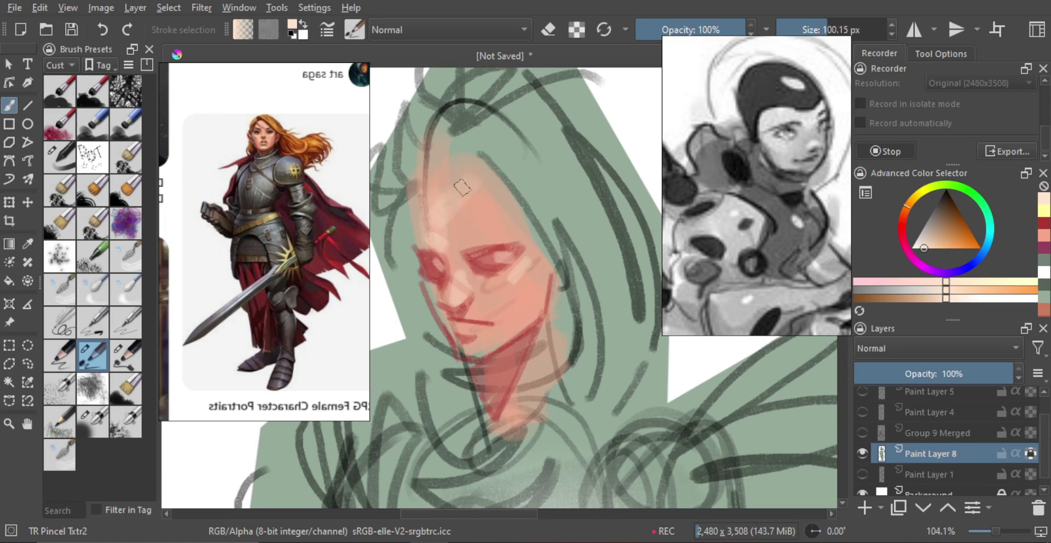
{"action": "key", "text": "bracketright"}
{"action": "key", "text": "bracketright"}
{"action": "key", "text": "bracketright"}
{"action": "left_click_drag", "start_coordinate": [496, 209], "coordinate": [495, 240]}
{"action": "key", "text": "ctrl+z"}
{"action": "key", "text": "ctrl+z"}
{"action": "left_click_drag", "start_coordinate": [497, 184], "coordinate": [494, 232]}
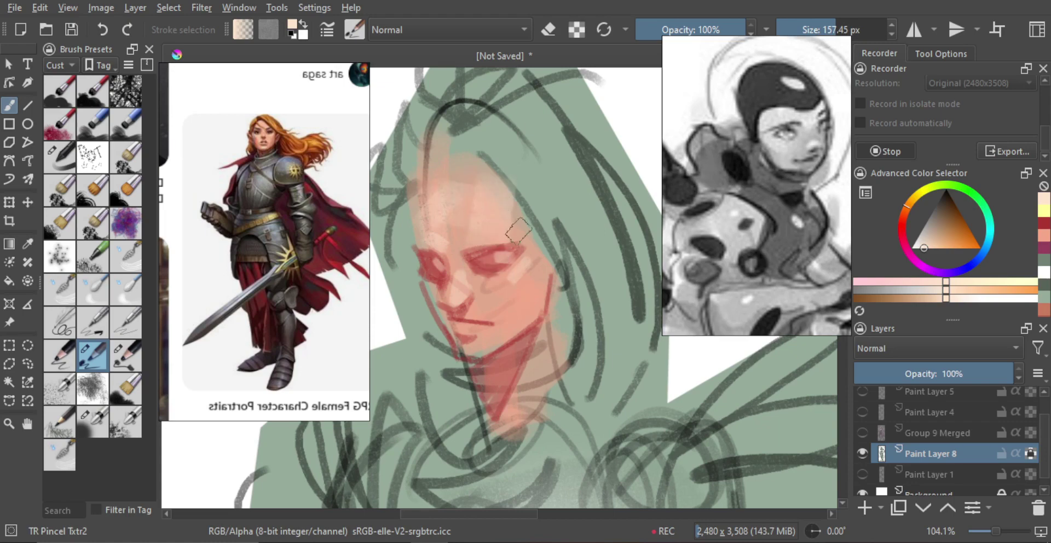
{"action": "key", "text": "ctrl+z"}
{"action": "key", "text": "ctrl+z"}
{"action": "mouse_move", "coordinate": [494, 189]}
{"action": "left_mouse_down"}
{"action": "mouse_move", "coordinate": [492, 238]}
{"action": "mouse_move", "coordinate": [476, 170]}
{"action": "mouse_move", "coordinate": [513, 223]}
{"action": "left_mouse_up"}
- Reduce the brush to about 100 px and below, paint pale highlights on the cheek and check the face mirrored
{"action": "key", "text": "bracketright"}
{"action": "key", "text": "bracketleft"}
{"action": "key", "text": "bracketleft"}
{"action": "key", "text": "bracketleft"}
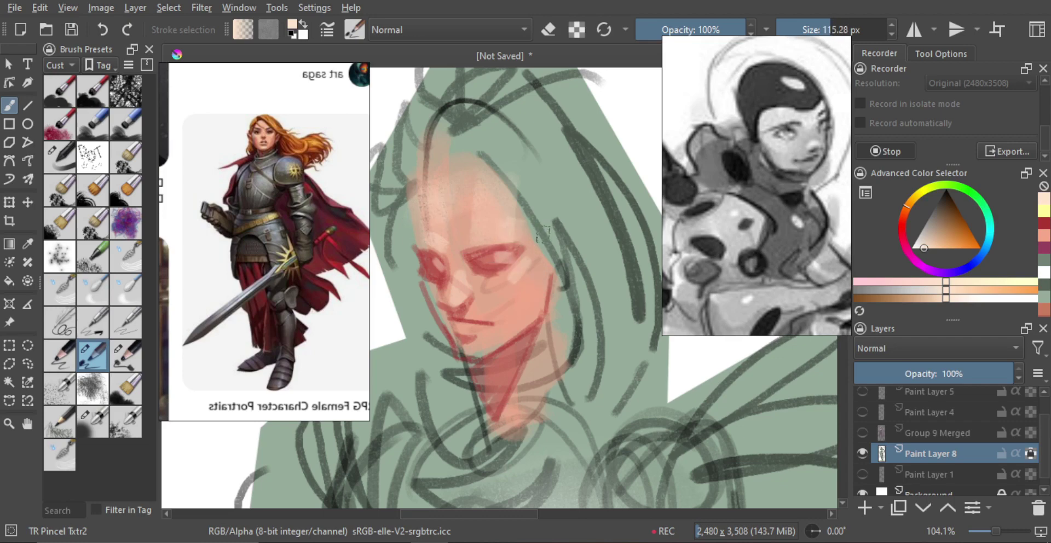
{"action": "key", "text": "bracketleft"}
{"action": "key", "text": "bracketleft"}
{"action": "key", "text": "bracketleft"}
{"action": "key", "text": "bracketleft"}
{"action": "key", "text": "bracketleft"}
{"action": "key", "text": "bracketleft"}
{"action": "key", "text": "bracketleft"}
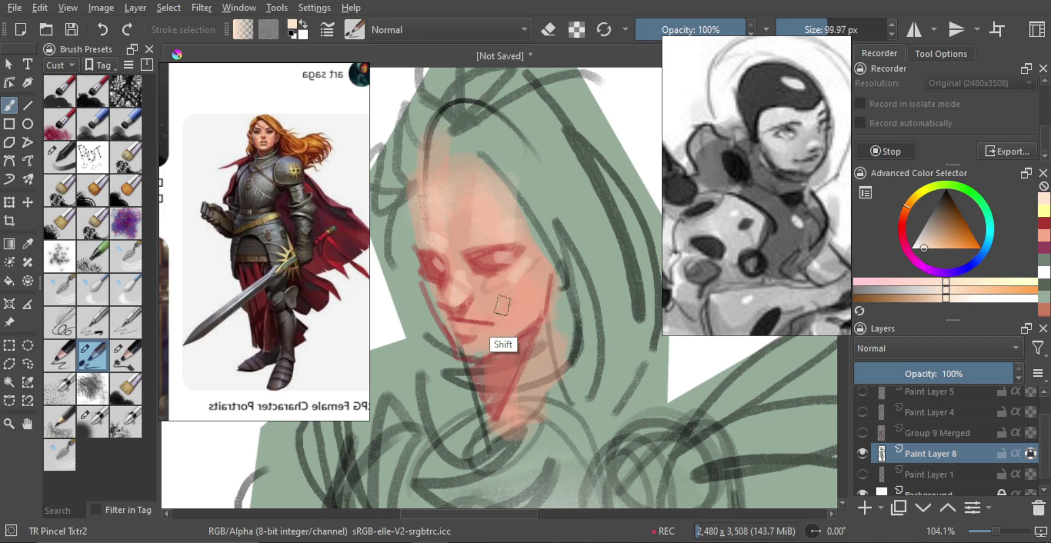
{"action": "mouse_move", "coordinate": [501, 312]}
{"action": "left_mouse_down"}
{"action": "mouse_move", "coordinate": [514, 277]}
{"action": "mouse_move", "coordinate": [500, 316]}
{"action": "left_mouse_up"}
{"action": "left_click", "coordinate": [506, 285], "text": "shift"}
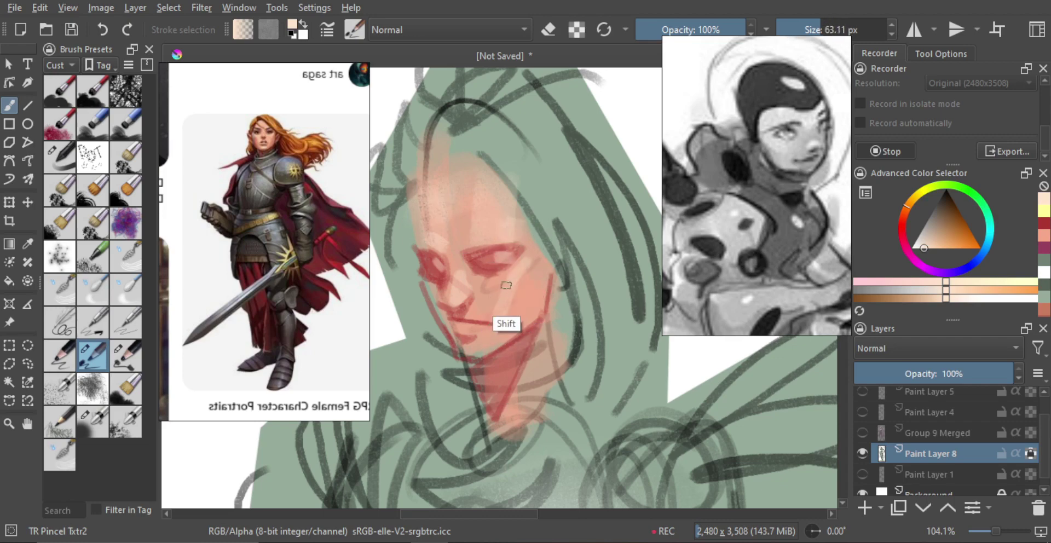
{"action": "left_click_drag", "start_coordinate": [544, 263], "coordinate": [555, 263]}
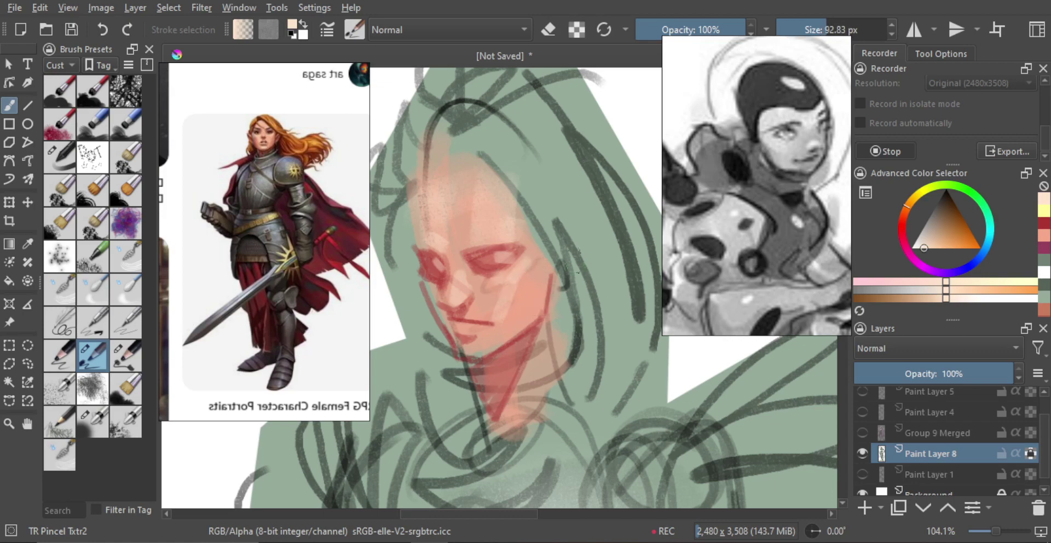
{"action": "mouse_move", "coordinate": [514, 296]}
{"action": "left_mouse_down"}
{"action": "mouse_move", "coordinate": [536, 296]}
{"action": "mouse_move", "coordinate": [507, 316]}
{"action": "mouse_move", "coordinate": [514, 326]}
{"action": "mouse_move", "coordinate": [540, 328]}
{"action": "mouse_move", "coordinate": [474, 263]}
{"action": "mouse_move", "coordinate": [506, 271]}
{"action": "mouse_move", "coordinate": [517, 242]}
{"action": "mouse_move", "coordinate": [552, 265]}
{"action": "left_mouse_up"}
{"action": "key", "text": "m"}
{"action": "key", "text": "m"}
- Sample the dark red near the eye and shade the cheek below it and the side of the nose
{"action": "left_click", "coordinate": [510, 257], "text": "alt"}
{"action": "mouse_move", "coordinate": [526, 307]}
{"action": "left_mouse_down"}
{"action": "mouse_move", "coordinate": [529, 315]}
{"action": "mouse_move", "coordinate": [528, 289]}
{"action": "left_mouse_up"}
{"action": "left_click_drag", "start_coordinate": [523, 287], "coordinate": [534, 302]}
{"action": "key", "text": "ctrl+z"}
{"action": "mouse_move", "coordinate": [517, 268]}
{"action": "left_mouse_down"}
{"action": "mouse_move", "coordinate": [533, 308]}
{"action": "mouse_move", "coordinate": [488, 297]}
{"action": "left_mouse_up"}
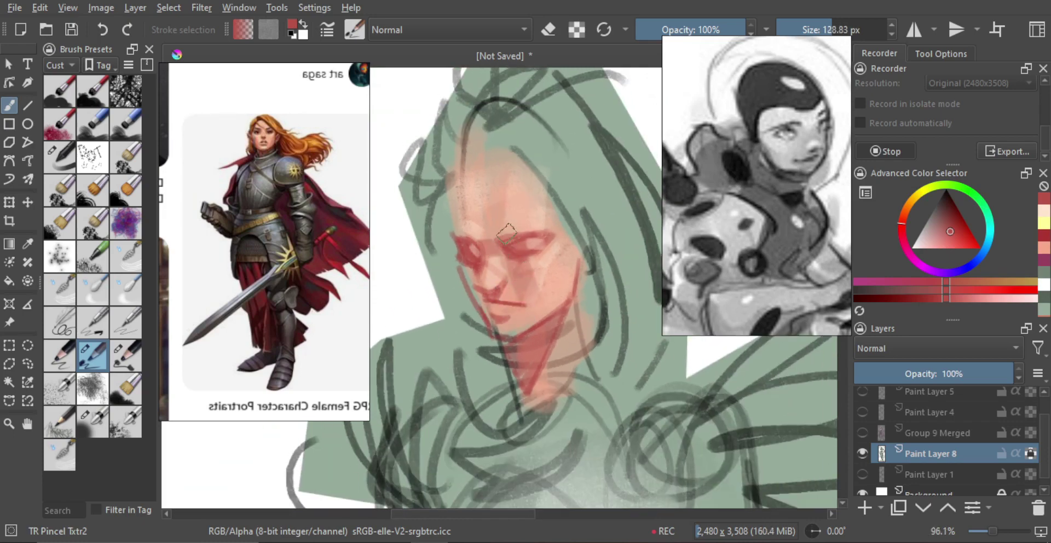
- Shade the middle and side of the forehead in translucent red with a brush of about 160 px, then check it mirrored
{"action": "mouse_move", "coordinate": [506, 234]}
{"action": "left_mouse_down"}
{"action": "mouse_move", "coordinate": [519, 230]}
{"action": "mouse_move", "coordinate": [484, 235]}
{"action": "left_mouse_up"}
{"action": "left_click_drag", "start_coordinate": [498, 172], "coordinate": [504, 172]}
{"action": "left_click_drag", "start_coordinate": [489, 223], "coordinate": [492, 249]}
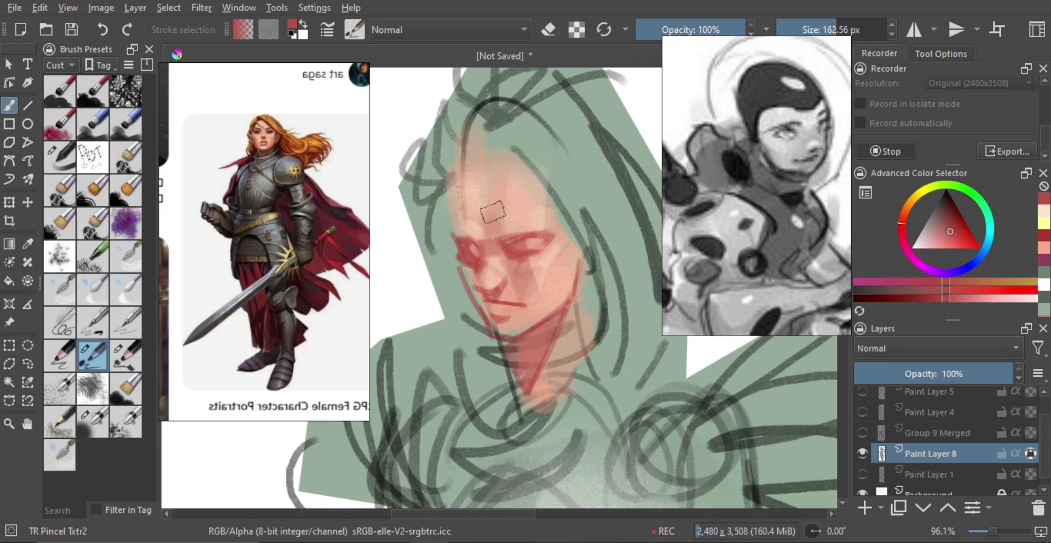
{"action": "left_click_drag", "start_coordinate": [498, 212], "coordinate": [500, 232]}
{"action": "mouse_move", "coordinate": [503, 193]}
{"action": "left_mouse_down"}
{"action": "mouse_move", "coordinate": [494, 223]}
{"action": "mouse_move", "coordinate": [477, 231]}
{"action": "left_mouse_up"}
{"action": "mouse_move", "coordinate": [459, 176]}
{"action": "left_mouse_down"}
{"action": "mouse_move", "coordinate": [456, 222]}
{"action": "mouse_move", "coordinate": [499, 201]}
{"action": "mouse_move", "coordinate": [467, 193]}
{"action": "mouse_move", "coordinate": [497, 201]}
{"action": "mouse_move", "coordinate": [455, 233]}
{"action": "mouse_move", "coordinate": [449, 219]}
{"action": "left_mouse_up"}
{"action": "key", "text": "ctrl+z"}
{"action": "left_click", "coordinate": [489, 197], "text": "ctrl"}
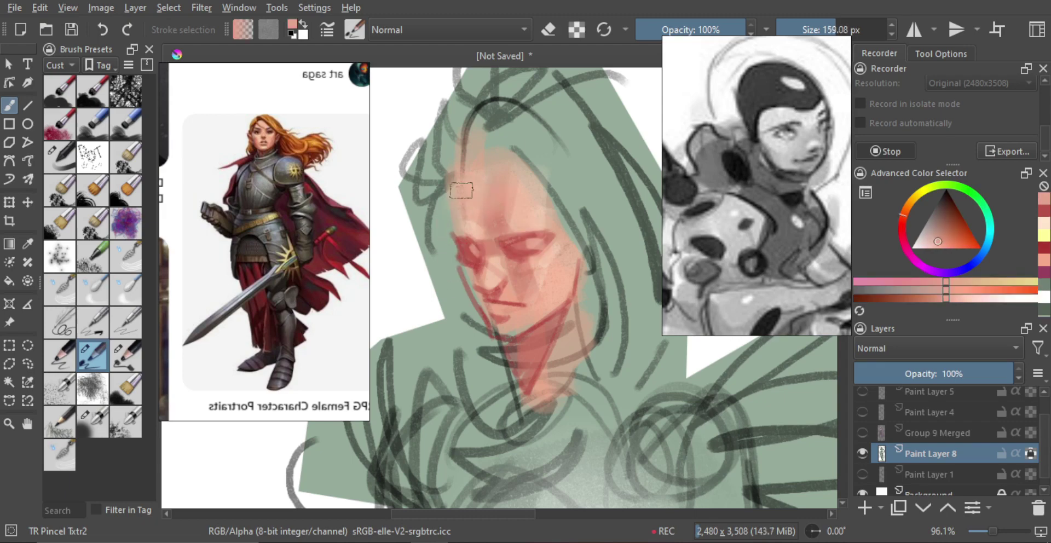
{"action": "left_click_drag", "start_coordinate": [469, 257], "coordinate": [495, 224], "text": "ctrl"}
{"action": "key", "text": "m"}
{"action": "key", "text": "m"}
- Outline both eyes in black with a brush of about 23 px and sketch in the irises
{"action": "mouse_move", "coordinate": [530, 258]}
{"action": "left_mouse_down", "text": "ctrl"}
{"action": "mouse_move", "coordinate": [524, 293]}
{"action": "mouse_move", "coordinate": [541, 298]}
{"action": "mouse_move", "coordinate": [550, 240]}
{"action": "mouse_move", "coordinate": [550, 277]}
{"action": "mouse_move", "coordinate": [497, 277]}
{"action": "mouse_move", "coordinate": [530, 273]}
{"action": "mouse_move", "coordinate": [514, 272]}
{"action": "left_mouse_up", "text": "ctrl"}
{"action": "left_click", "coordinate": [945, 190]}
{"action": "mouse_move", "coordinate": [573, 255]}
{"action": "left_mouse_down", "text": "shift"}
{"action": "mouse_move", "coordinate": [551, 256]}
{"action": "mouse_move", "coordinate": [563, 254]}
{"action": "left_mouse_up", "text": "shift"}
{"action": "left_click_drag", "start_coordinate": [564, 254], "coordinate": [572, 255], "text": "shift"}
{"action": "mouse_move", "coordinate": [571, 256]}
{"action": "left_mouse_down"}
{"action": "mouse_move", "coordinate": [553, 253]}
{"action": "mouse_move", "coordinate": [570, 256]}
{"action": "left_mouse_up"}
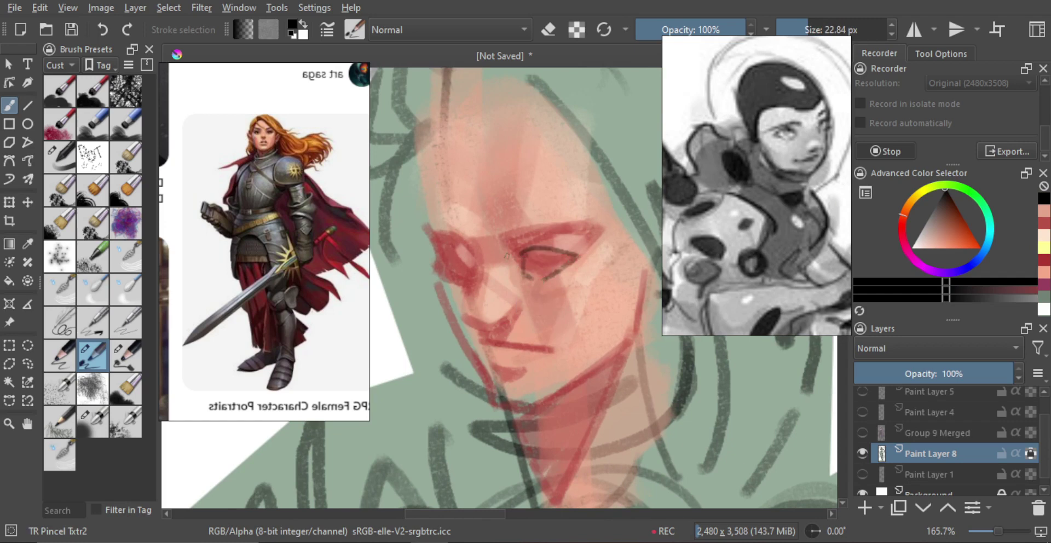
{"action": "left_click_drag", "start_coordinate": [441, 252], "coordinate": [466, 261]}
{"action": "left_click_drag", "start_coordinate": [441, 253], "coordinate": [448, 275]}
{"action": "key", "text": "ctrl+z"}
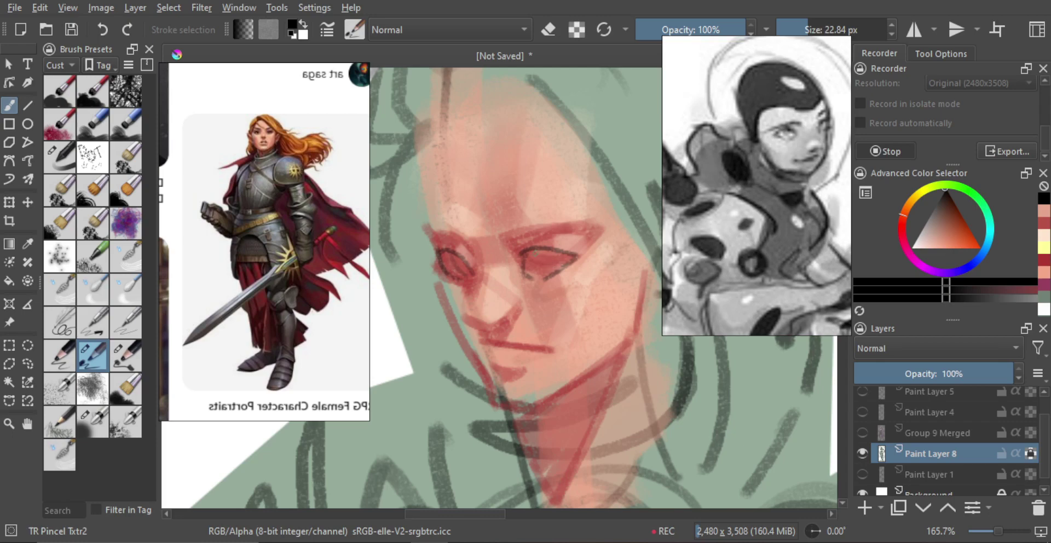
{"action": "left_click_drag", "start_coordinate": [532, 254], "coordinate": [557, 266]}
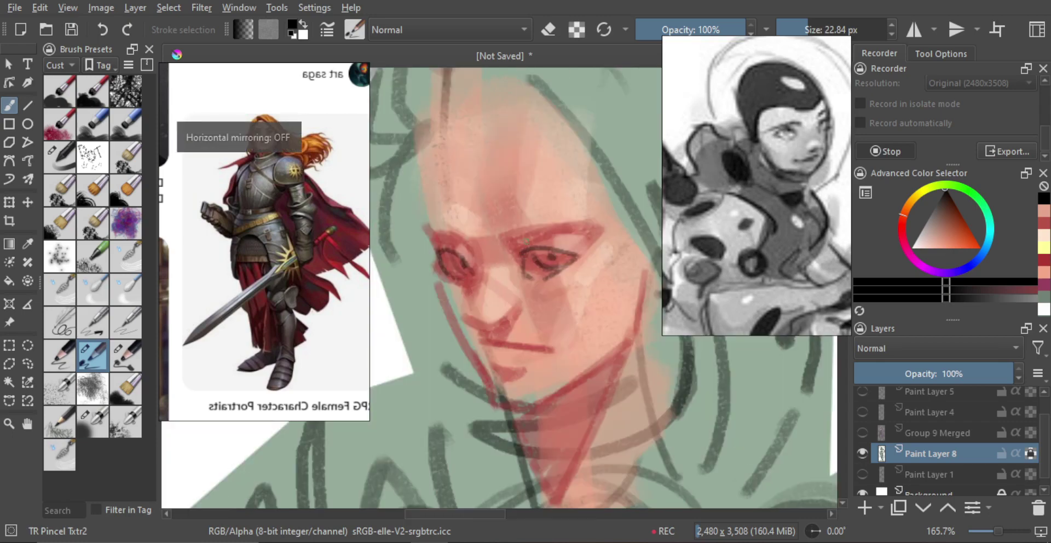
- Sample a light skin tone and fill both eyeballs inside their outlines with a brush of about 44 px
{"action": "left_click", "coordinate": [464, 226], "text": "ctrl"}
{"action": "key", "text": "]"}
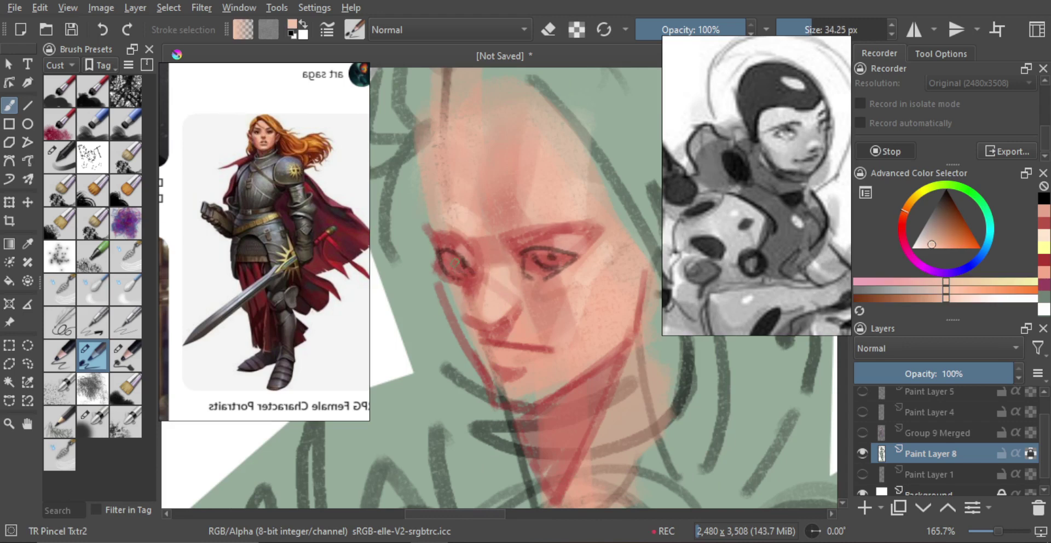
{"action": "key", "text": "]"}
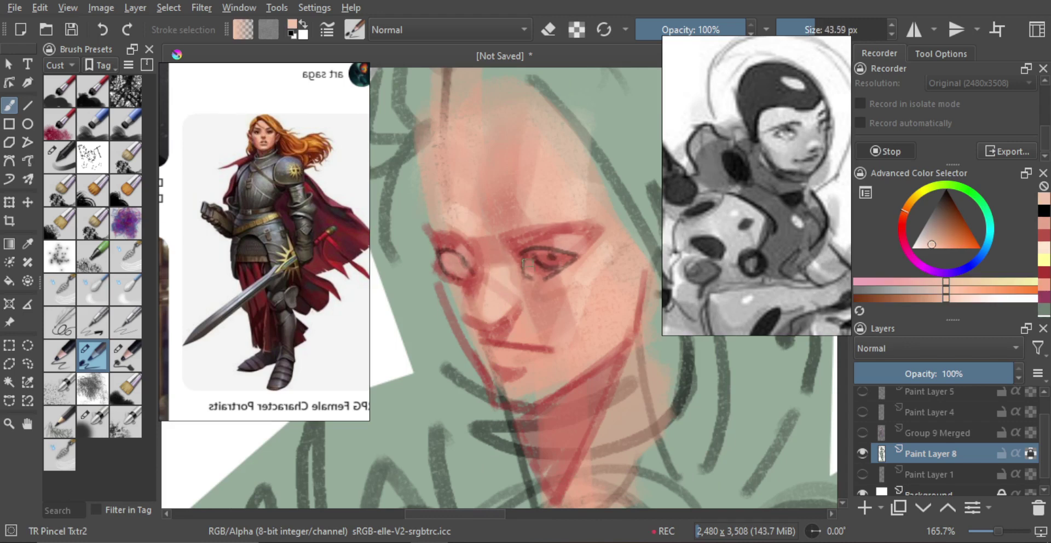
{"action": "mouse_move", "coordinate": [527, 266]}
{"action": "left_mouse_down"}
{"action": "mouse_move", "coordinate": [554, 260]}
{"action": "mouse_move", "coordinate": [558, 324]}
{"action": "mouse_move", "coordinate": [567, 249]}
{"action": "left_mouse_up"}
{"action": "key", "text": "m"}
{"action": "key", "text": "m"}
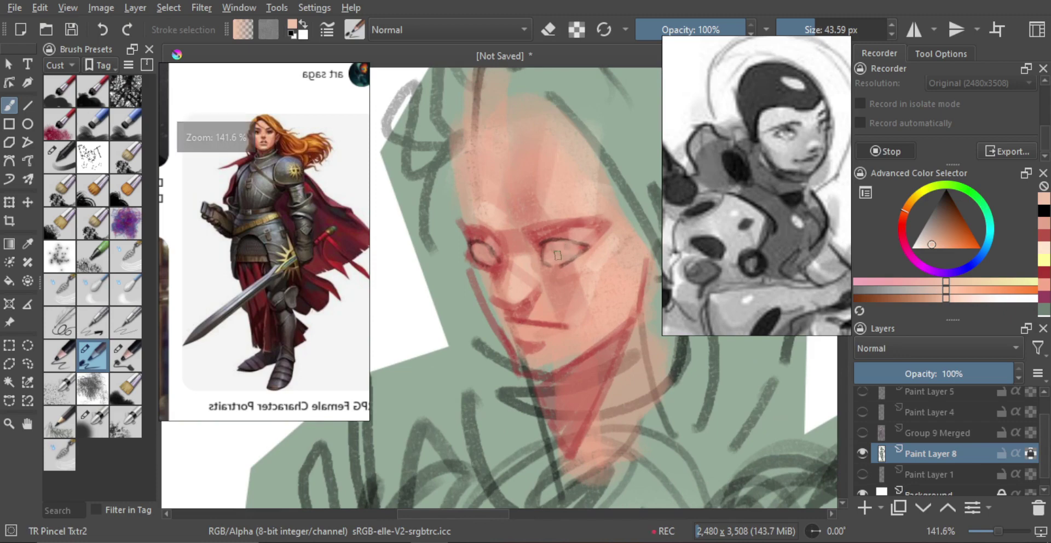
{"action": "scroll", "coordinate": [557, 255], "scroll_direction": "up", "scroll_amount": 1}
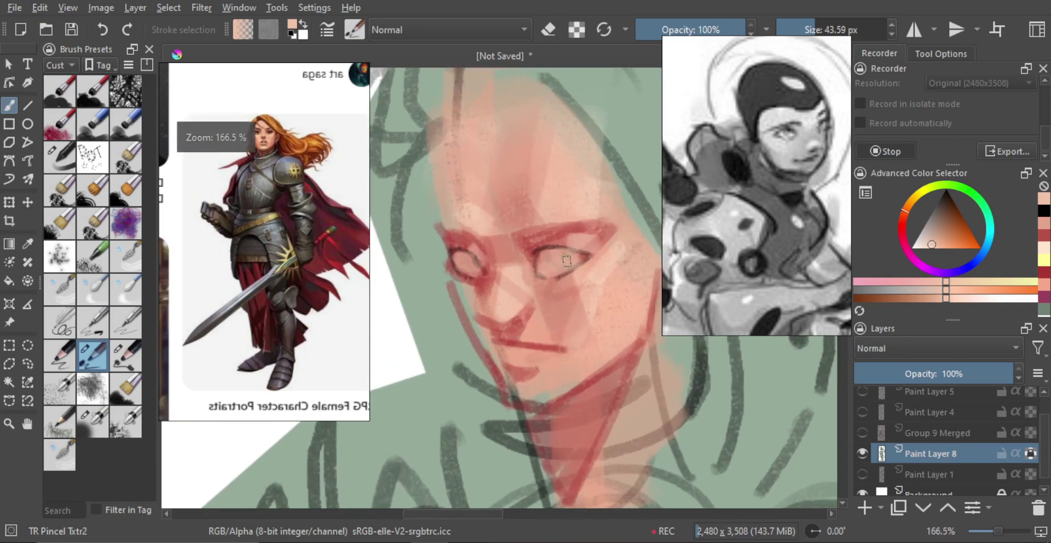
- Switch to the TR Brush Skin preset, sample red from the brow and draw fine irises in both eyes
{"action": "left_click", "coordinate": [70, 167]}
{"action": "scroll", "coordinate": [569, 244], "scroll_direction": "up", "scroll_amount": 2}
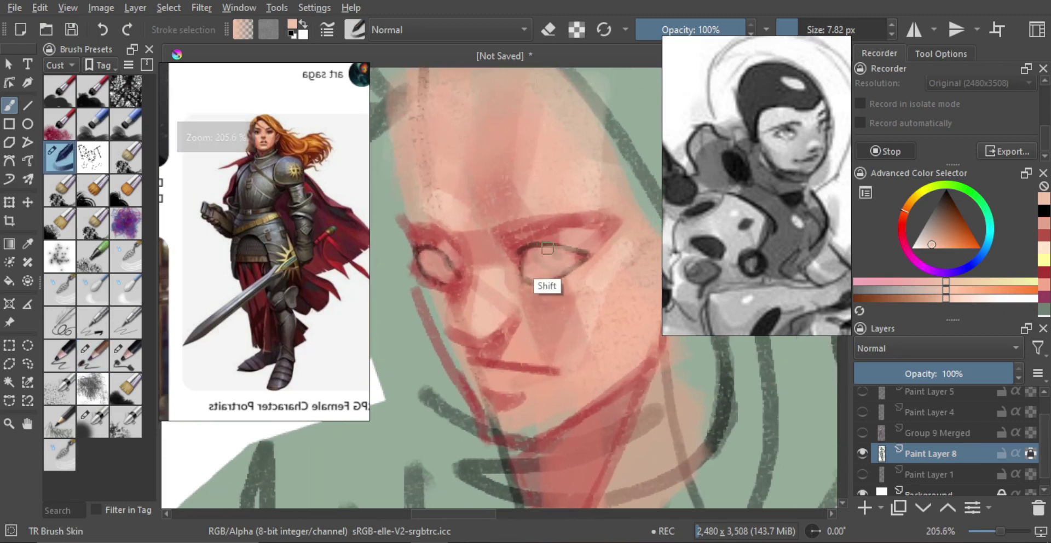
{"action": "left_click", "coordinate": [553, 226], "text": "ctrl"}
{"action": "mouse_move", "coordinate": [548, 253]}
{"action": "left_mouse_down", "text": "shift"}
{"action": "mouse_move", "coordinate": [538, 254]}
{"action": "mouse_move", "coordinate": [547, 258]}
{"action": "left_mouse_up", "text": "shift"}
{"action": "mouse_move", "coordinate": [540, 250]}
{"action": "left_mouse_down"}
{"action": "mouse_move", "coordinate": [557, 270]}
{"action": "mouse_move", "coordinate": [540, 257]}
{"action": "left_mouse_up"}
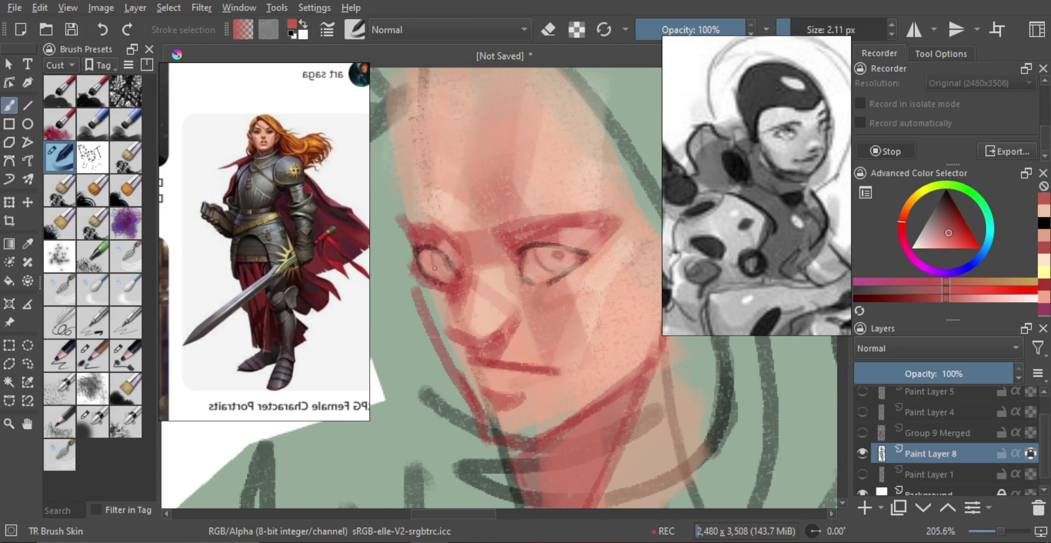
{"action": "key", "text": "ctrl+z"}
{"action": "left_click_drag", "start_coordinate": [431, 251], "coordinate": [440, 277]}
- Sample nearby skin tones and paint over the heavy lower outlines of both eyes with a brush of about 5 to 7 px
{"action": "mouse_move", "coordinate": [553, 271]}
{"action": "left_mouse_down", "text": "shift"}
{"action": "mouse_move", "coordinate": [577, 277]}
{"action": "mouse_move", "coordinate": [583, 266]}
{"action": "mouse_move", "coordinate": [539, 277]}
{"action": "mouse_move", "coordinate": [558, 279]}
{"action": "left_mouse_up", "text": "shift"}
{"action": "left_click", "coordinate": [577, 277], "text": "ctrl"}
{"action": "key", "text": "ctrl+z"}
{"action": "left_click", "coordinate": [538, 277], "text": "ctrl"}
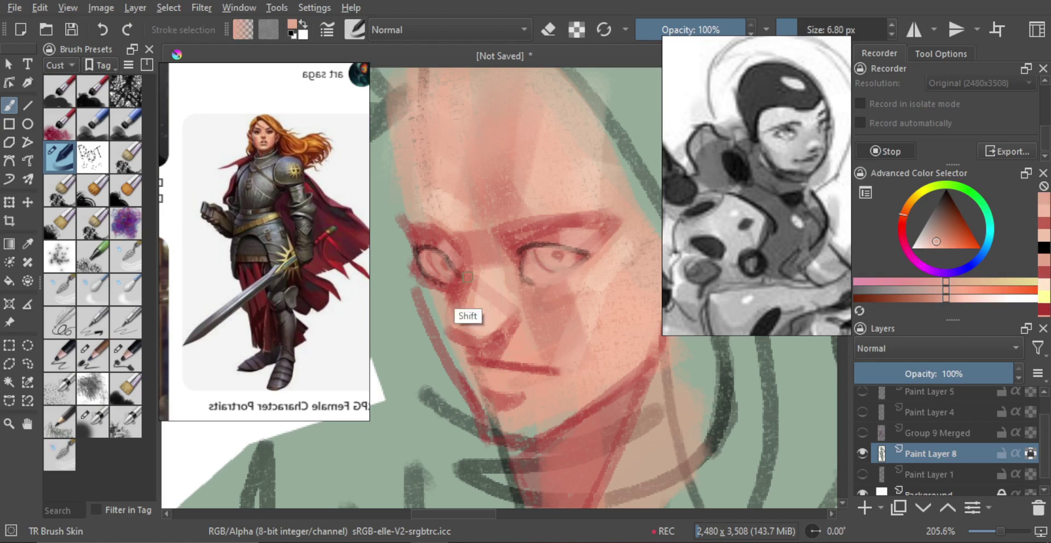
{"action": "mouse_move", "coordinate": [456, 272]}
{"action": "left_mouse_down", "text": "shift"}
{"action": "mouse_move", "coordinate": [440, 272]}
{"action": "mouse_move", "coordinate": [444, 282]}
{"action": "left_mouse_up", "text": "shift"}
{"action": "left_click", "coordinate": [428, 268], "text": "ctrl"}
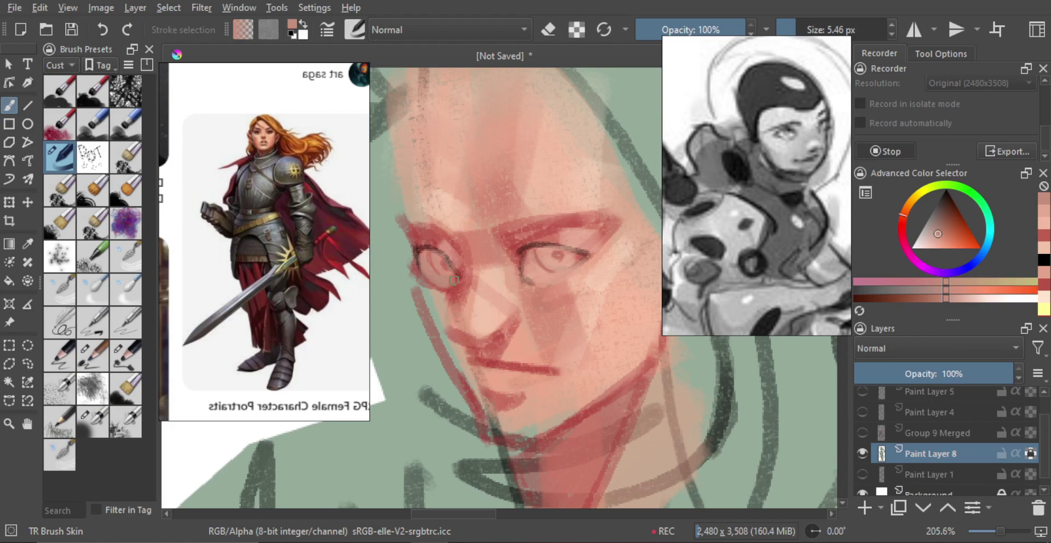
- Sample the dark red beside the eye and paint the lower eyelids of both eyes with a brush of about 3 px
{"action": "left_click", "coordinate": [454, 280], "text": "ctrl"}
{"action": "left_click_drag", "start_coordinate": [455, 280], "coordinate": [431, 283]}
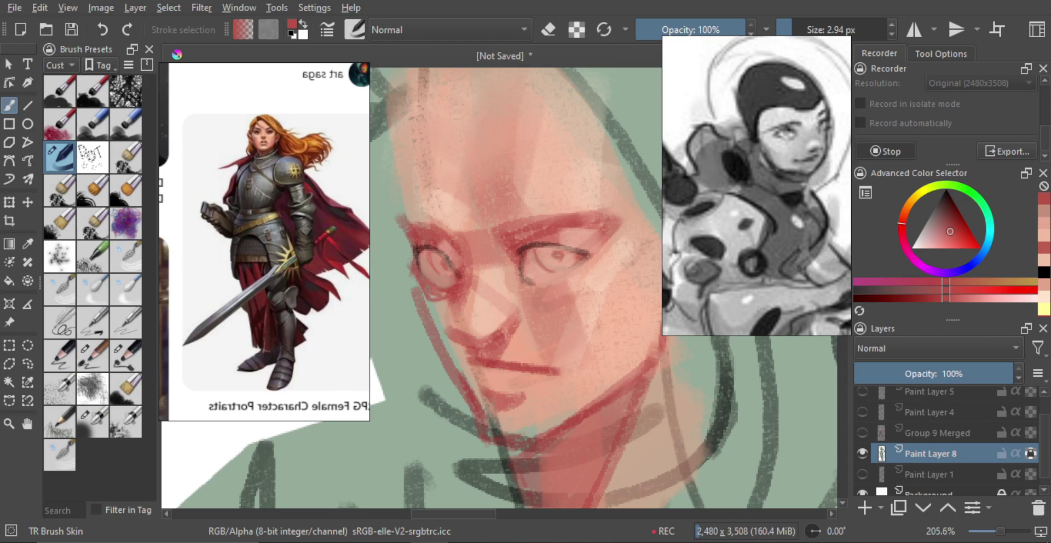
{"action": "key", "text": "ctrl+z"}
{"action": "left_click_drag", "start_coordinate": [574, 271], "coordinate": [536, 283]}
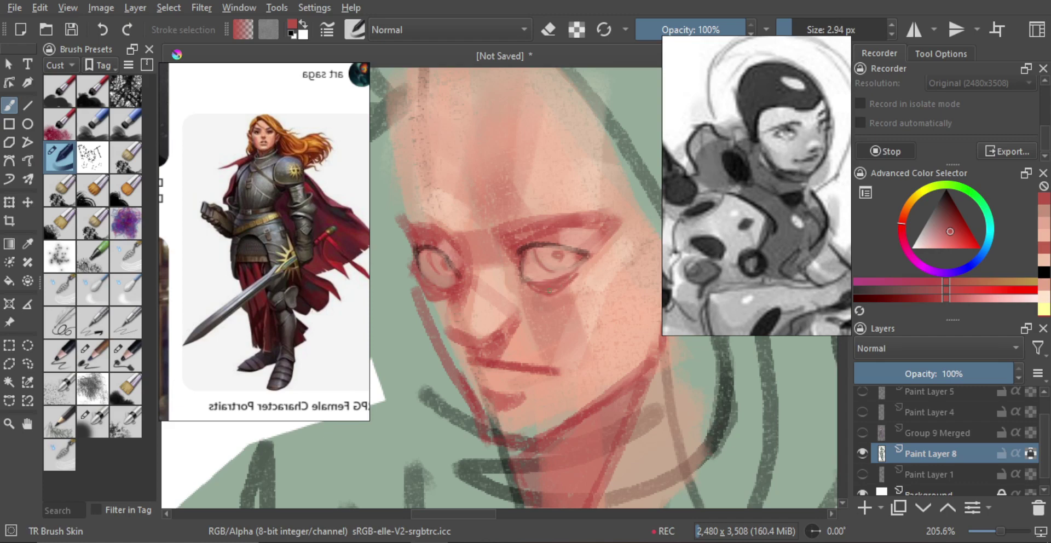
{"action": "mouse_move", "coordinate": [558, 310]}
{"action": "left_mouse_down"}
{"action": "mouse_move", "coordinate": [553, 376]}
{"action": "mouse_move", "coordinate": [551, 295]}
{"action": "left_mouse_up"}
{"action": "key", "text": "m"}
{"action": "key", "text": "m"}
{"action": "scroll", "coordinate": [551, 295], "scroll_direction": "up", "scroll_amount": 3}
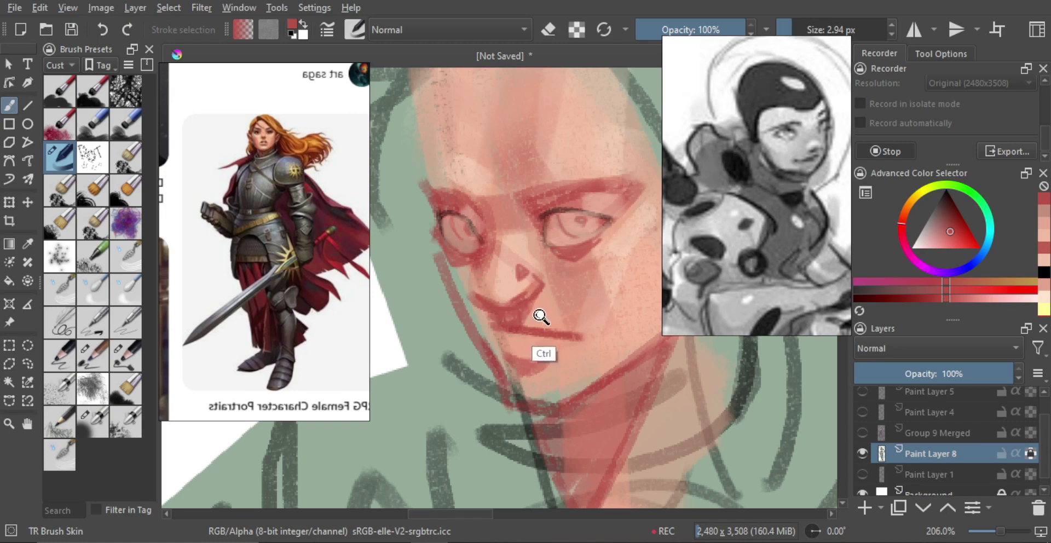
- Sample white from the canvas and dab highlights on the nose tip and both eyes with a brush of about 6.5 px
{"action": "scroll", "coordinate": [536, 320], "scroll_direction": "down", "scroll_amount": 3}
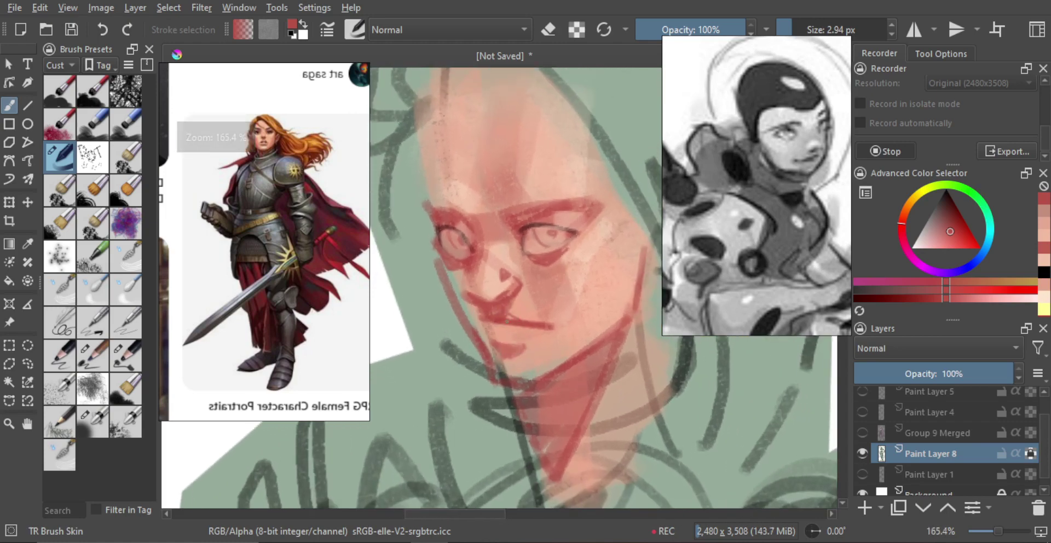
{"action": "scroll", "coordinate": [534, 315], "scroll_direction": "down", "scroll_amount": 4}
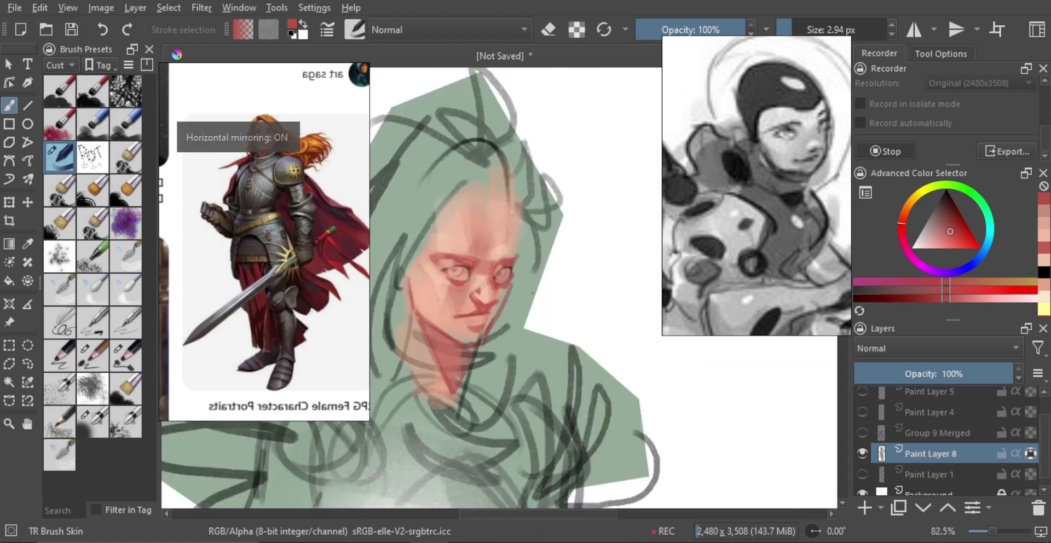
{"action": "scroll", "coordinate": [523, 269], "scroll_direction": "up", "scroll_amount": 2}
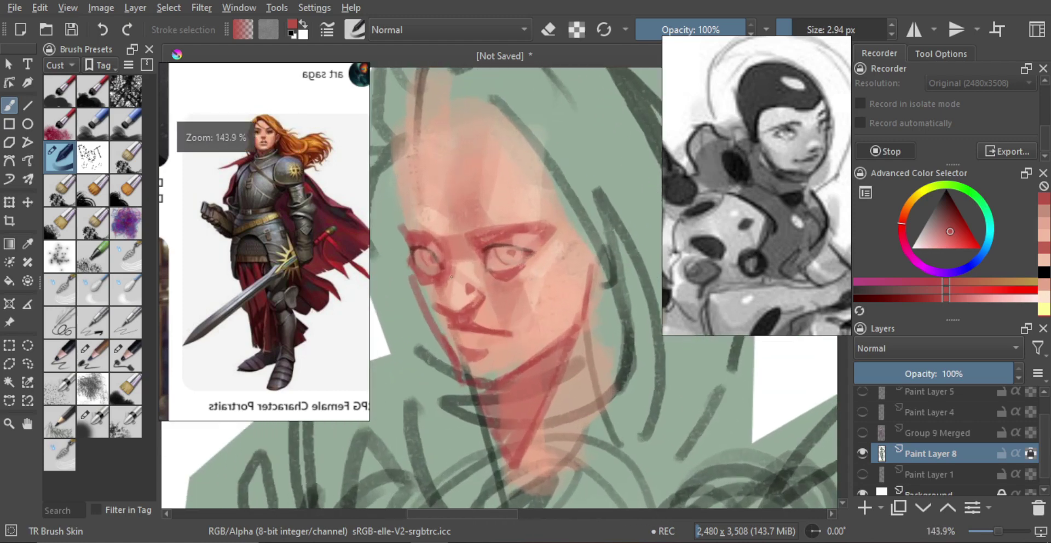
{"action": "mouse_move", "coordinate": [452, 277]}
{"action": "left_mouse_down"}
{"action": "mouse_move", "coordinate": [513, 258]}
{"action": "mouse_move", "coordinate": [521, 276]}
{"action": "mouse_move", "coordinate": [536, 268]}
{"action": "left_mouse_up"}
{"action": "left_click", "coordinate": [415, 307], "text": "ctrl"}
{"action": "scroll", "coordinate": [511, 276], "scroll_direction": "up", "scroll_amount": 2}
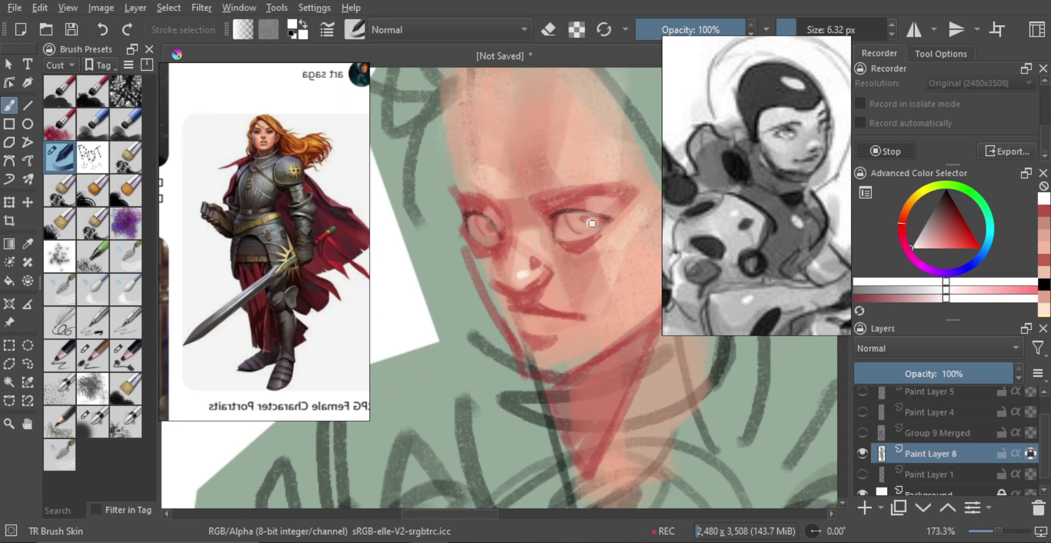
{"action": "left_click_drag", "start_coordinate": [565, 242], "coordinate": [570, 206]}
{"action": "mouse_move", "coordinate": [533, 242]}
{"action": "left_mouse_down"}
{"action": "mouse_move", "coordinate": [553, 218]}
{"action": "mouse_move", "coordinate": [542, 237]}
{"action": "mouse_move", "coordinate": [534, 212]}
{"action": "left_mouse_up"}
{"action": "key", "text": "bracketright"}
{"action": "key", "text": "bracketright"}
{"action": "left_click_drag", "start_coordinate": [526, 213], "coordinate": [534, 214]}
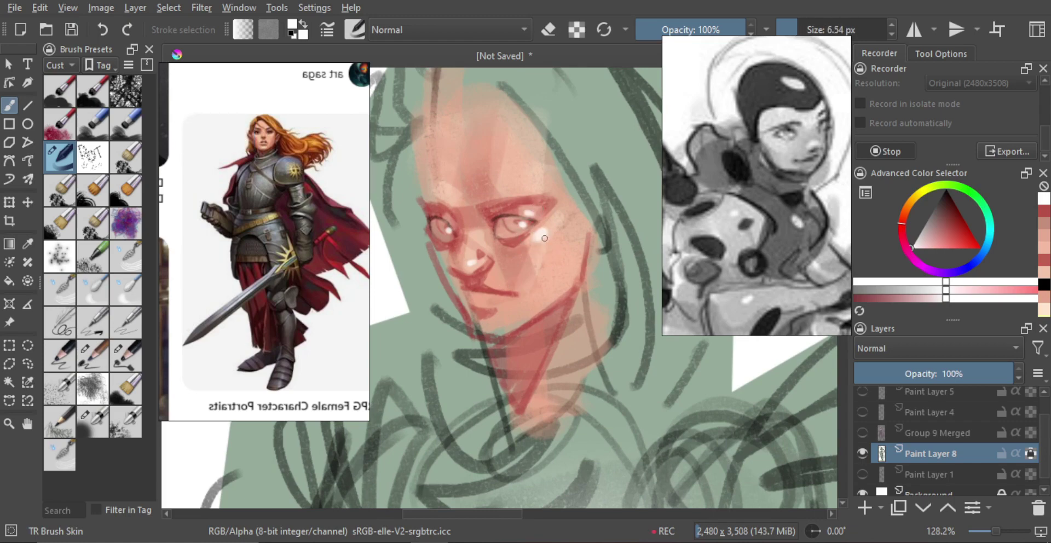
- Paint white highlights on the cheek below the eye, above the upper lip and on the lower lip
{"action": "mouse_move", "coordinate": [544, 250]}
{"action": "left_mouse_down"}
{"action": "mouse_move", "coordinate": [539, 265]}
{"action": "mouse_move", "coordinate": [501, 254]}
{"action": "mouse_move", "coordinate": [481, 268]}
{"action": "mouse_move", "coordinate": [494, 279]}
{"action": "left_mouse_up"}
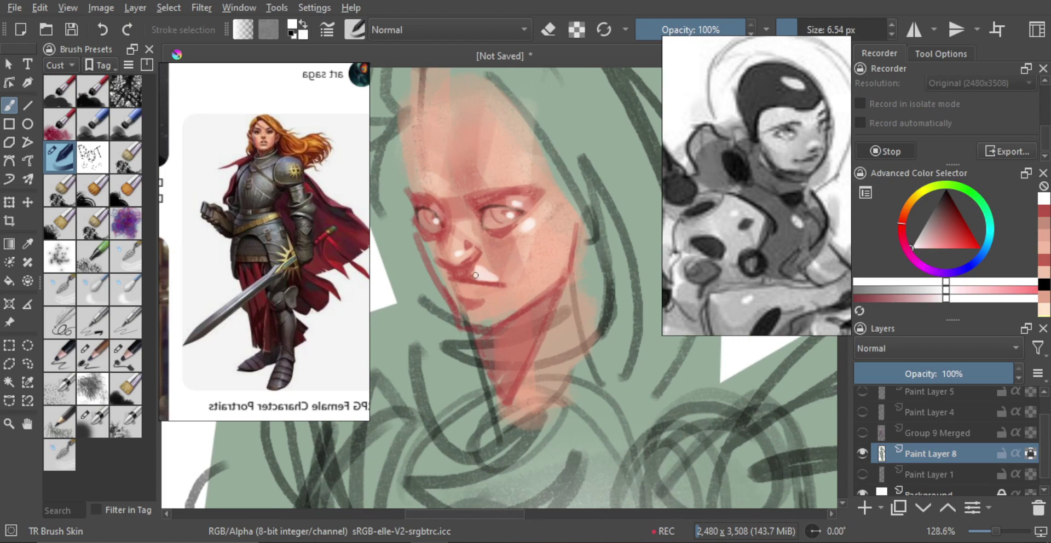
{"action": "key", "text": "ctrl+z"}
{"action": "left_click_drag", "start_coordinate": [484, 284], "coordinate": [487, 291]}
{"action": "left_click_drag", "start_coordinate": [496, 292], "coordinate": [507, 329]}
{"action": "key", "text": "m"}
{"action": "scroll", "coordinate": [500, 293], "scroll_direction": "up", "scroll_amount": 5}
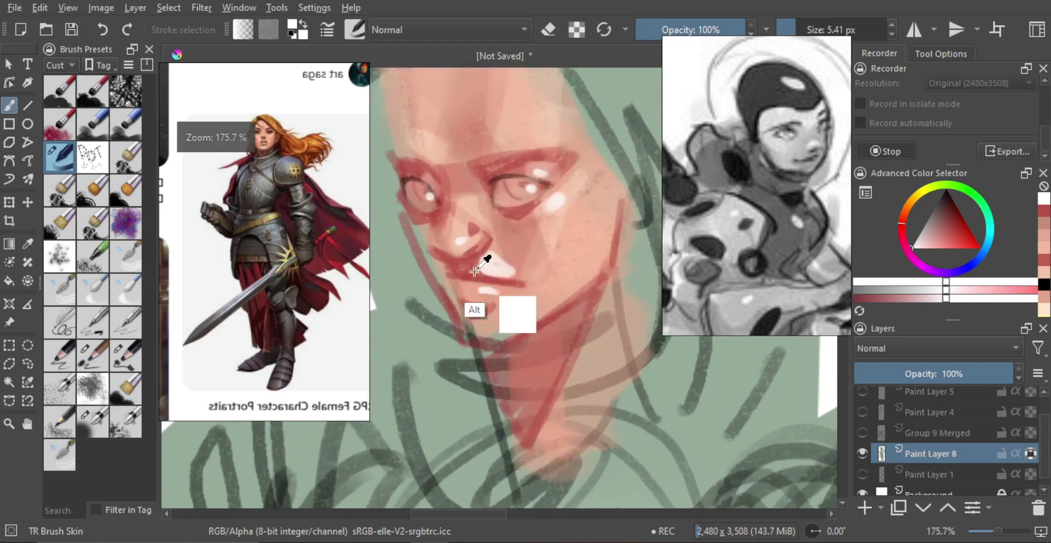
- Sample the red of the mouth, choose a darker red and darken the line between the lips with a fine brush
{"action": "left_click", "coordinate": [472, 275], "text": "ctrl"}
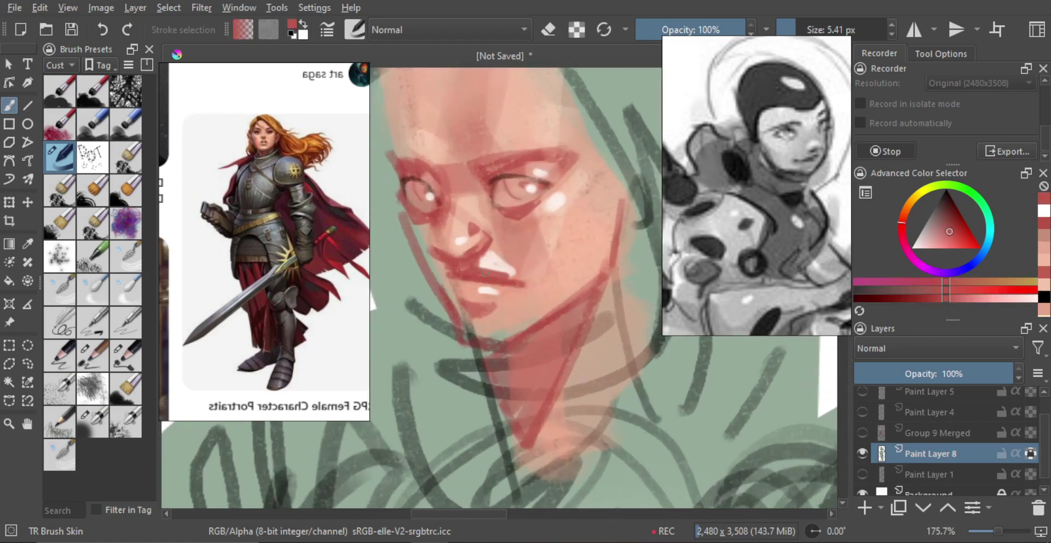
{"action": "key", "text": "alt"}
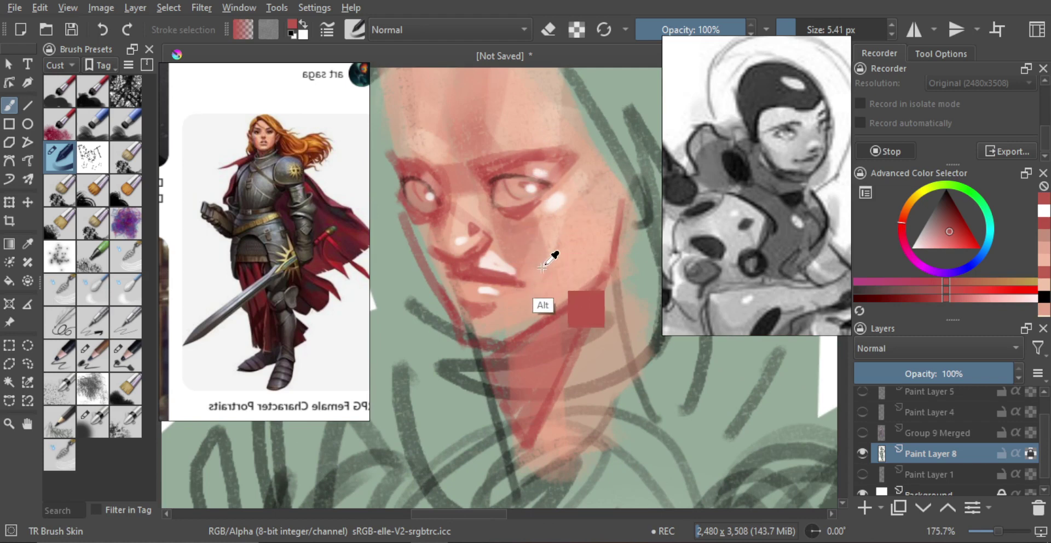
{"action": "left_click", "coordinate": [953, 216]}
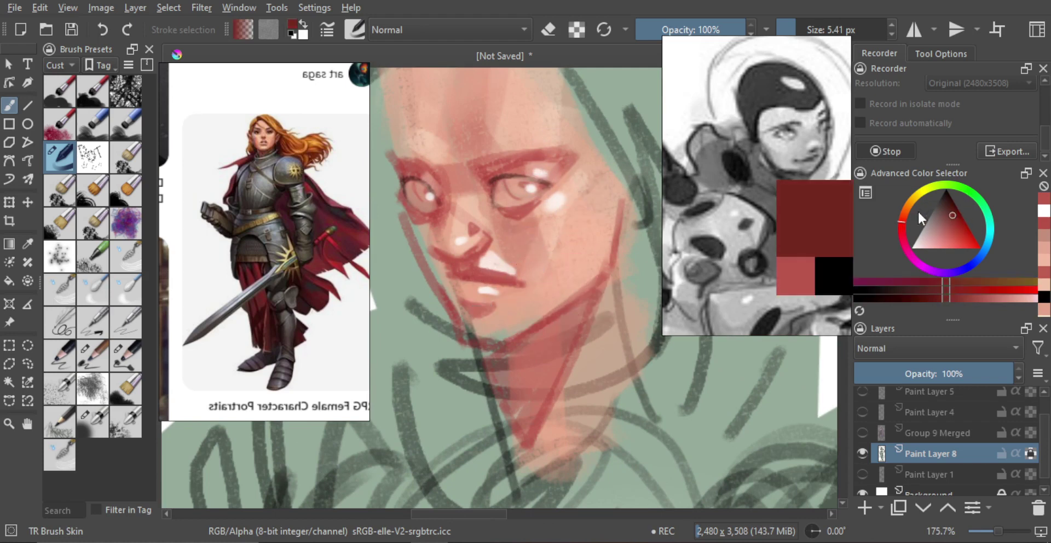
{"action": "mouse_move", "coordinate": [469, 273]}
{"action": "left_mouse_down"}
{"action": "mouse_move", "coordinate": [508, 277]}
{"action": "mouse_move", "coordinate": [457, 278]}
{"action": "left_mouse_up"}
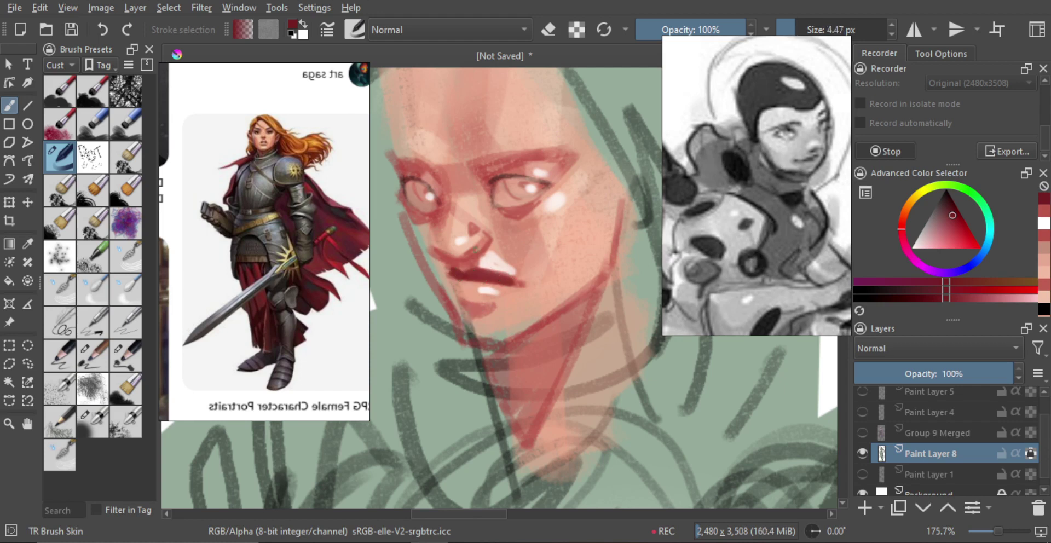
- Reduce the brush to about 3.6 px and paint dark red shadows under the nose, in the nostril and along the lower eyelids
{"action": "key", "text": "bracketleft"}
{"action": "key", "text": "bracketleft"}
{"action": "key", "text": "bracketleft"}
{"action": "key", "text": "bracketleft"}
{"action": "key", "text": "bracketleft"}
{"action": "key", "text": "bracketright"}
{"action": "key", "text": "bracketright"}
{"action": "key", "text": "bracketright"}
{"action": "key", "text": "bracketleft"}
{"action": "key", "text": "bracketleft"}
{"action": "key", "text": "bracketleft"}
{"action": "left_click_drag", "start_coordinate": [482, 261], "coordinate": [504, 249]}
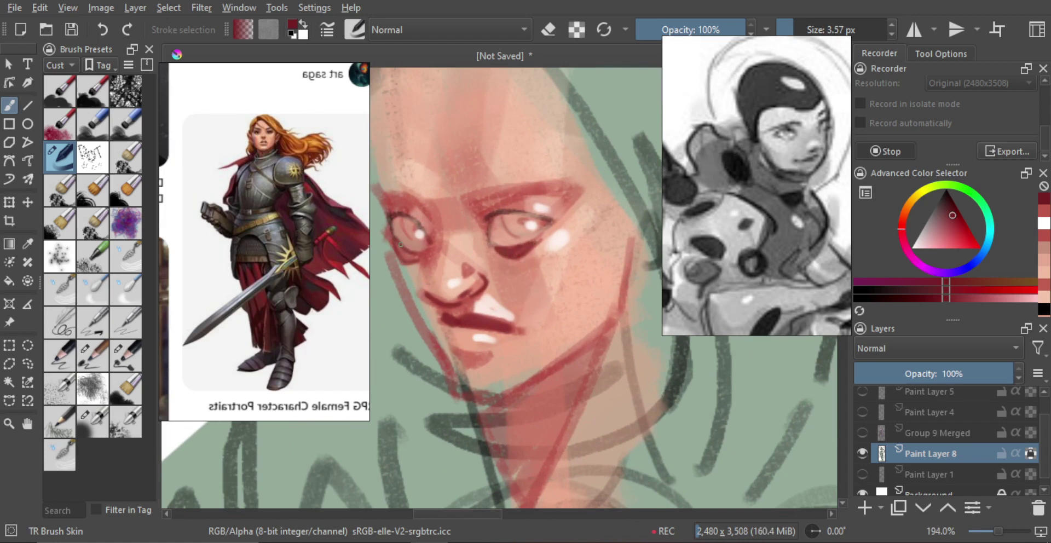
- Darken the irises and outline the mouth corners and lower lip in dark red, checking the face in mirrored view
{"action": "scroll", "coordinate": [450, 249], "scroll_direction": "down", "scroll_amount": 4}
{"action": "key", "text": "m"}
{"action": "key", "text": "m"}
{"action": "scroll", "coordinate": [453, 246], "scroll_direction": "up", "scroll_amount": 3}
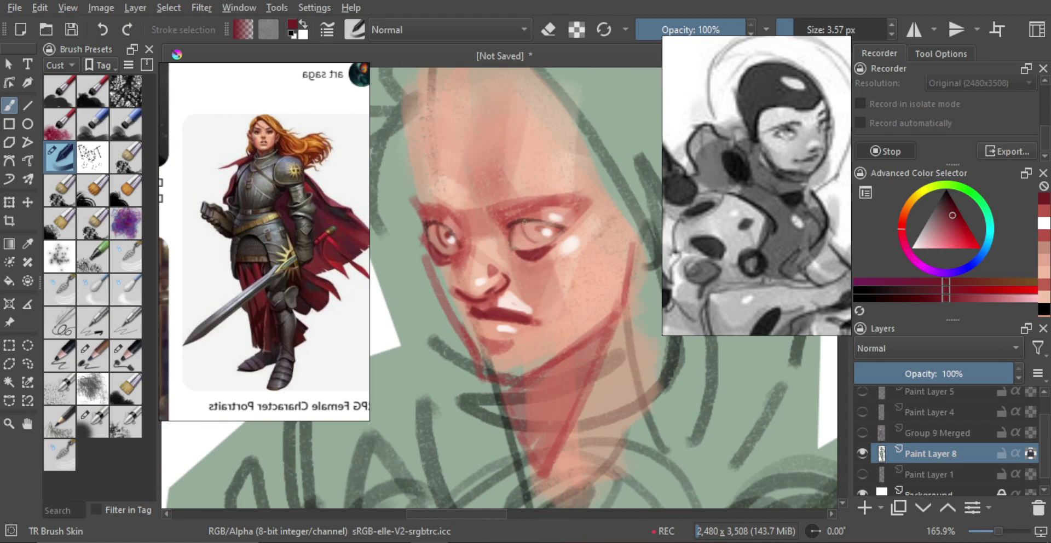
{"action": "left_click_drag", "start_coordinate": [542, 227], "coordinate": [555, 318]}
{"action": "key", "text": "m"}
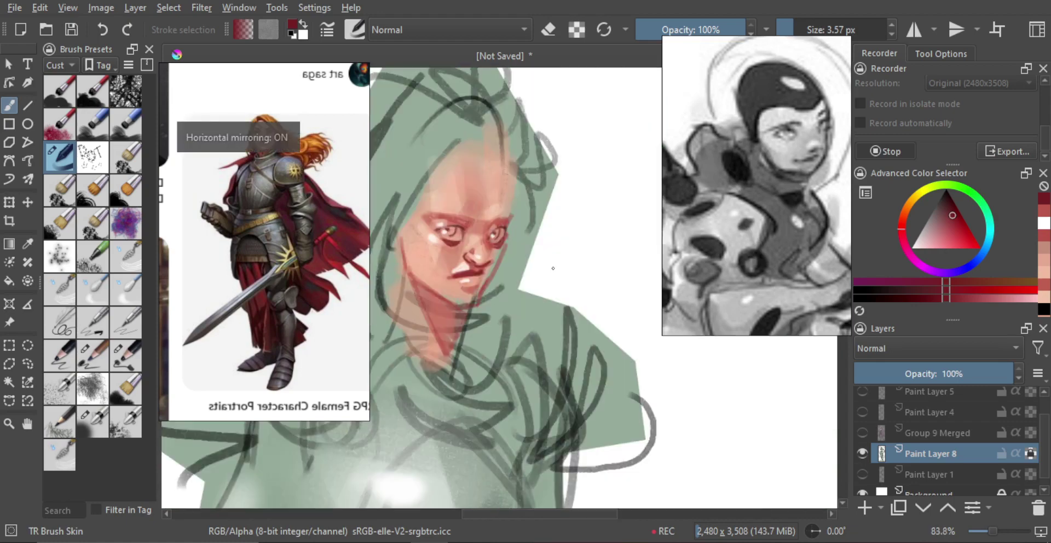
{"action": "key", "text": "m"}
{"action": "left_click_drag", "start_coordinate": [548, 240], "coordinate": [543, 265]}
{"action": "scroll", "coordinate": [545, 266], "scroll_direction": "up", "scroll_amount": 2}
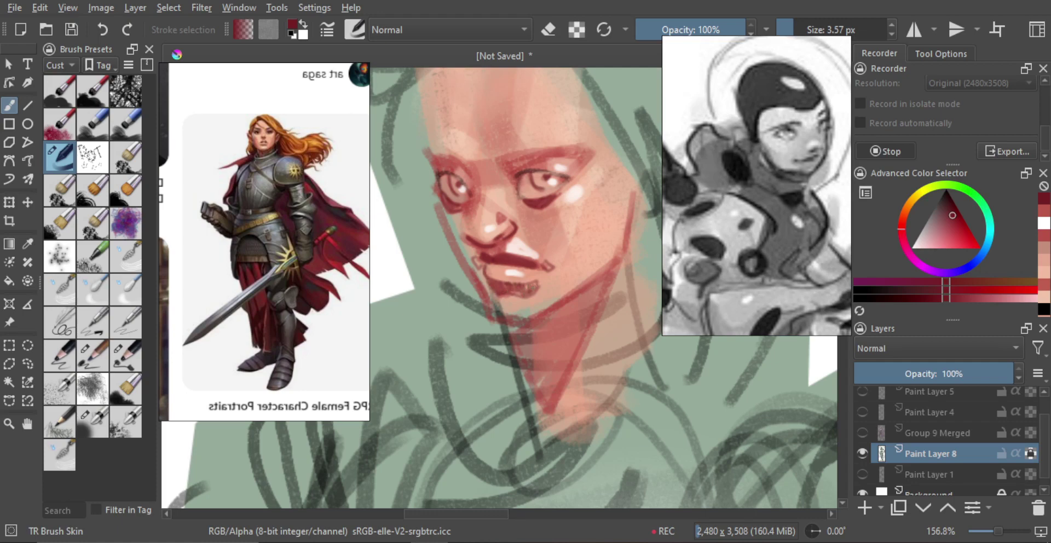
- Draw dark red contour lines down both sides of the face from the cheeks to the jaw with a brush of about 3.6 px
{"action": "left_click_drag", "start_coordinate": [535, 282], "coordinate": [535, 324]}
{"action": "key", "text": "m"}
{"action": "key", "text": "m"}
{"action": "left_click_drag", "start_coordinate": [522, 292], "coordinate": [522, 255]}
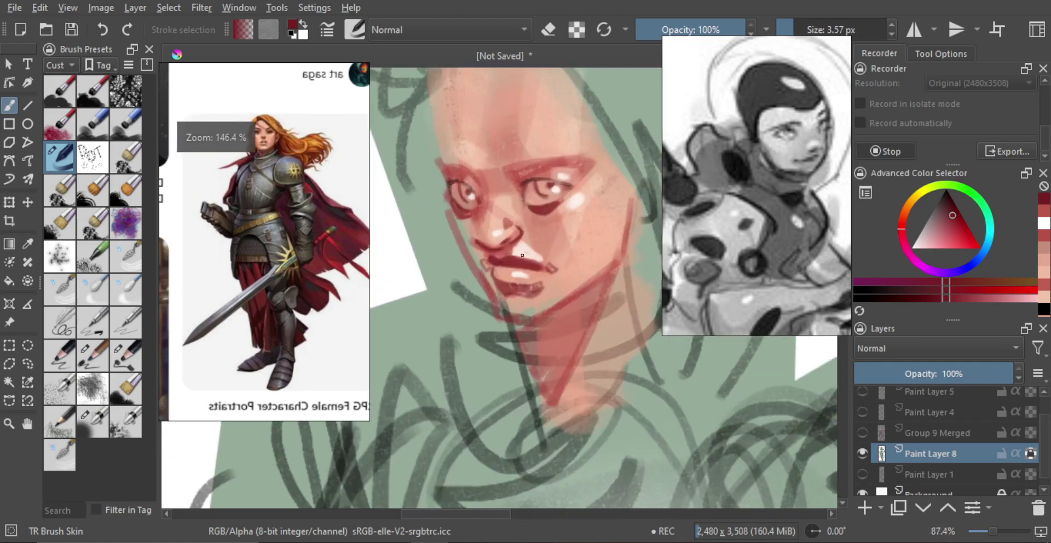
{"action": "left_click_drag", "start_coordinate": [447, 207], "coordinate": [499, 297]}
{"action": "key", "text": "ctrl+z"}
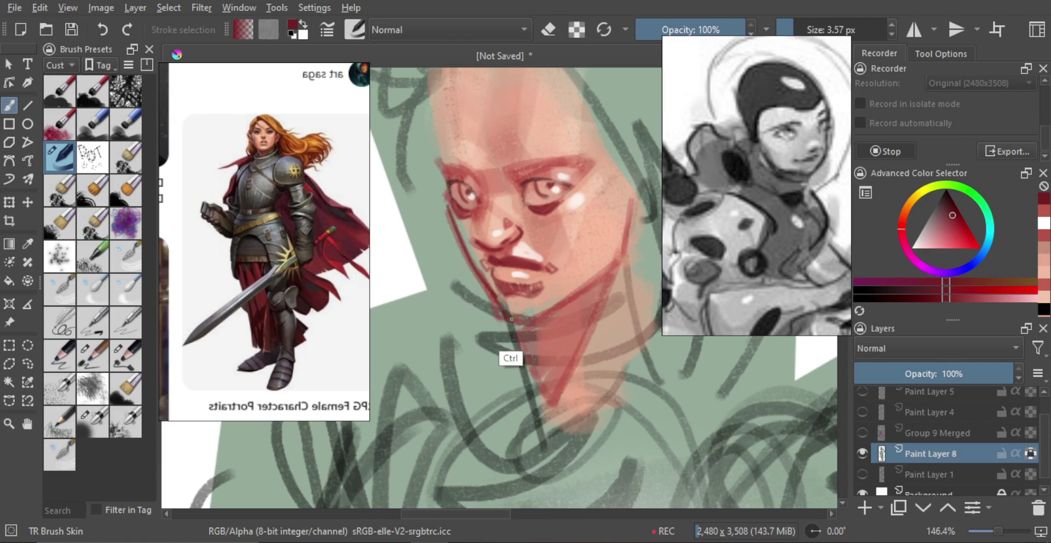
{"action": "scroll", "coordinate": [553, 307], "scroll_direction": "down", "scroll_amount": 2}
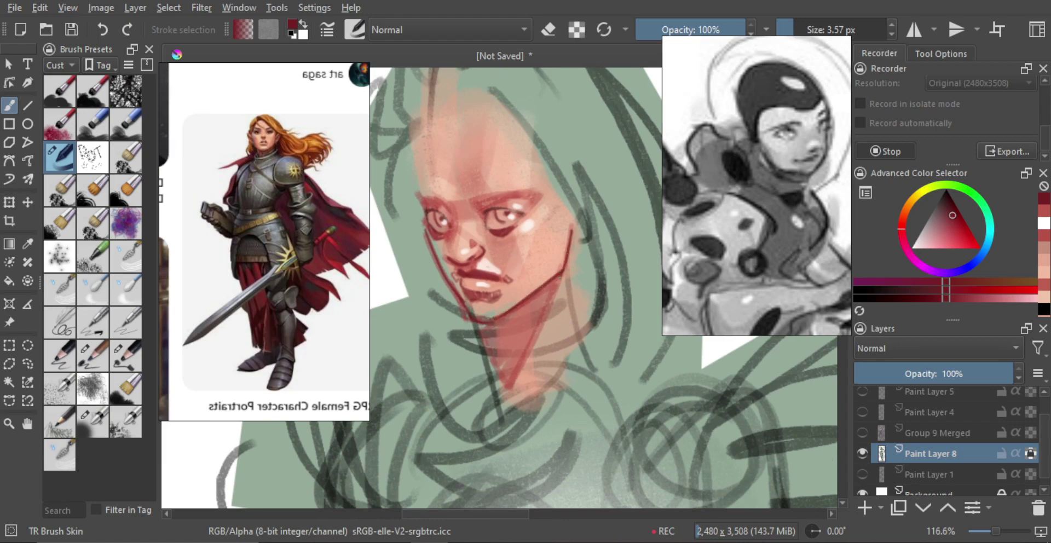
{"action": "left_click_drag", "start_coordinate": [572, 250], "coordinate": [567, 323]}
{"action": "key", "text": "m"}
{"action": "key", "text": "m"}
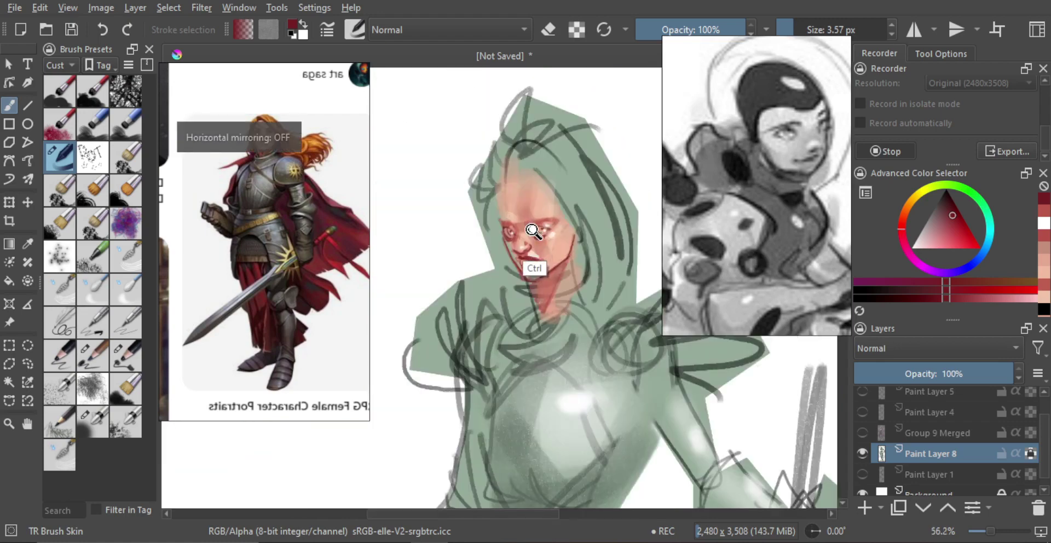
- Outline the outer edge of the forehead and temple in dark red and check the whole figure in mirrored view
{"action": "left_click_drag", "start_coordinate": [534, 232], "coordinate": [521, 243]}
{"action": "scroll", "coordinate": [519, 243], "scroll_direction": "up", "scroll_amount": 2}
{"action": "left_click_drag", "start_coordinate": [495, 204], "coordinate": [501, 273]}
{"action": "scroll", "coordinate": [502, 274], "scroll_direction": "down", "scroll_amount": 4}
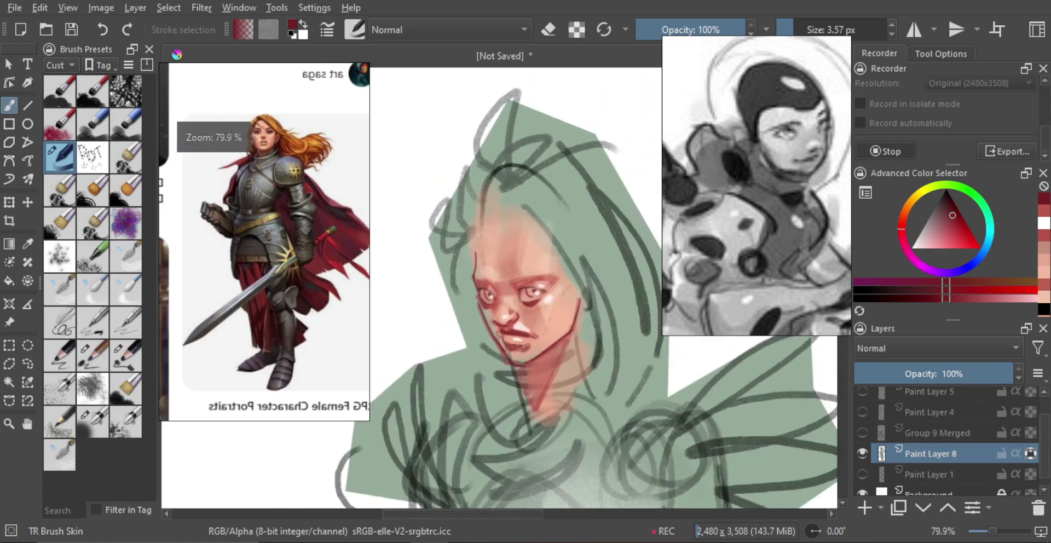
{"action": "scroll", "coordinate": [484, 236], "scroll_direction": "up", "scroll_amount": 2}
{"action": "scroll", "coordinate": [481, 257], "scroll_direction": "down", "scroll_amount": 4}
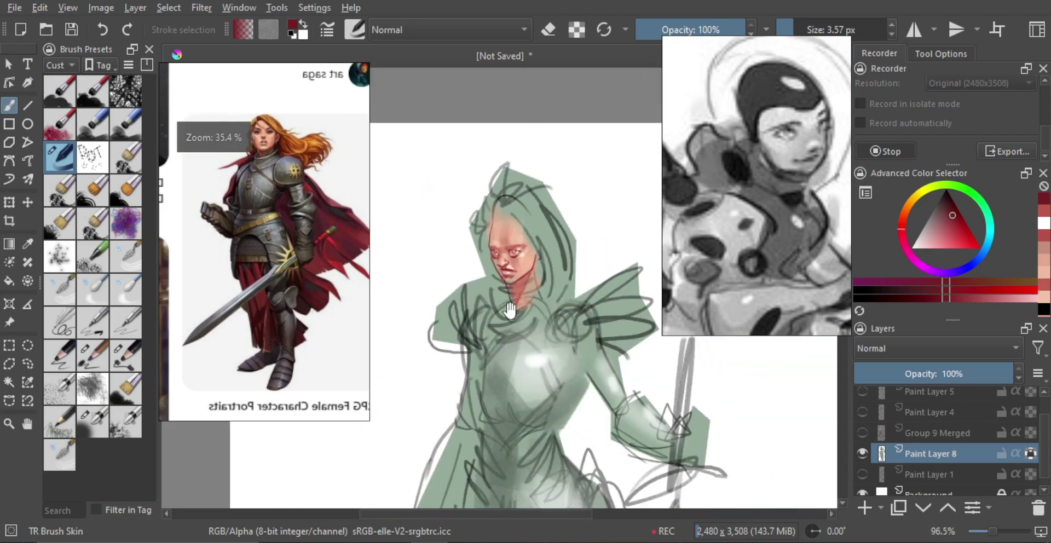
{"action": "key", "text": "m"}
{"action": "key", "text": "m"}
{"action": "scroll", "coordinate": [520, 241], "scroll_direction": "down", "scroll_amount": 3}
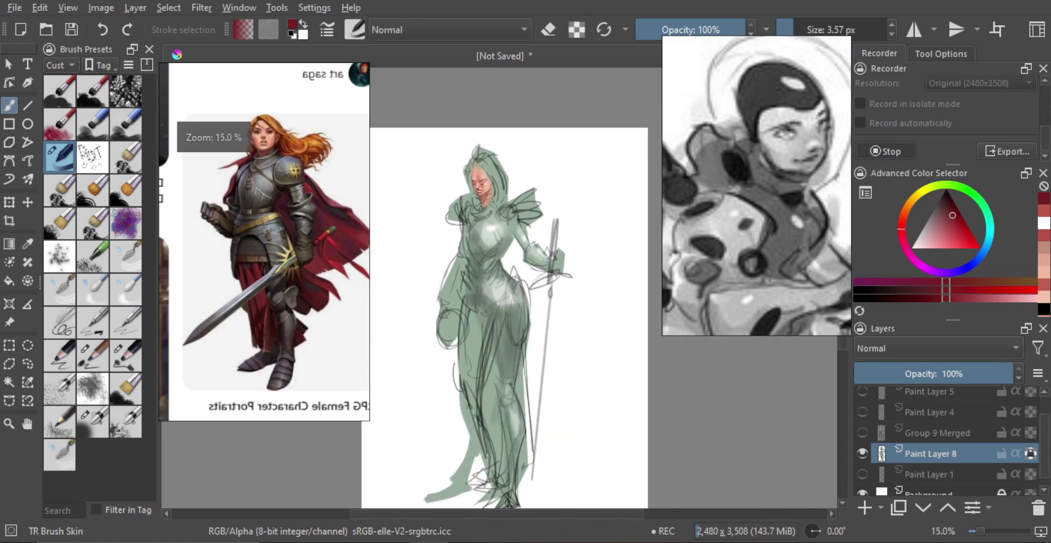
- Select the face inside the hood with a freehand outline and copy the selection to a new layer
{"action": "scroll", "coordinate": [531, 152], "scroll_direction": "up", "scroll_amount": 4}
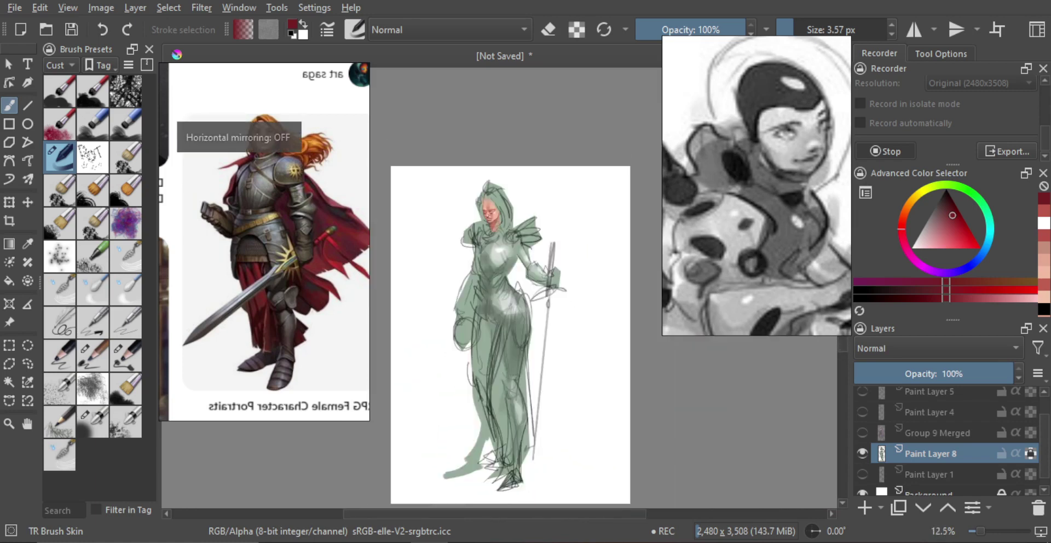
{"action": "scroll", "coordinate": [537, 165], "scroll_direction": "up", "scroll_amount": 1}
{"action": "key", "text": "l"}
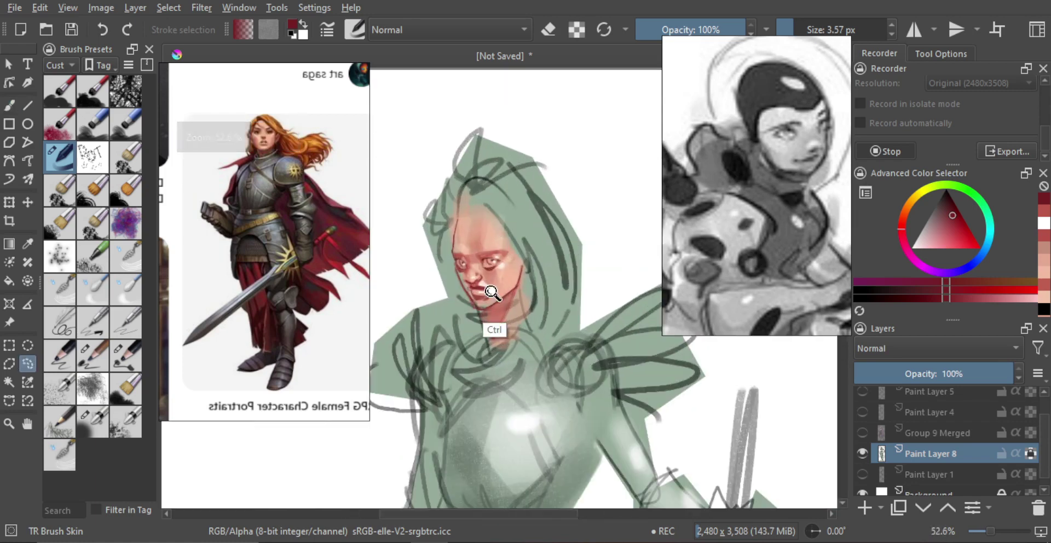
{"action": "scroll", "coordinate": [493, 295], "scroll_direction": "down", "scroll_amount": 1}
{"action": "mouse_move", "coordinate": [456, 282]}
{"action": "left_mouse_down"}
{"action": "mouse_move", "coordinate": [461, 248]}
{"action": "mouse_move", "coordinate": [498, 207]}
{"action": "left_mouse_up"}
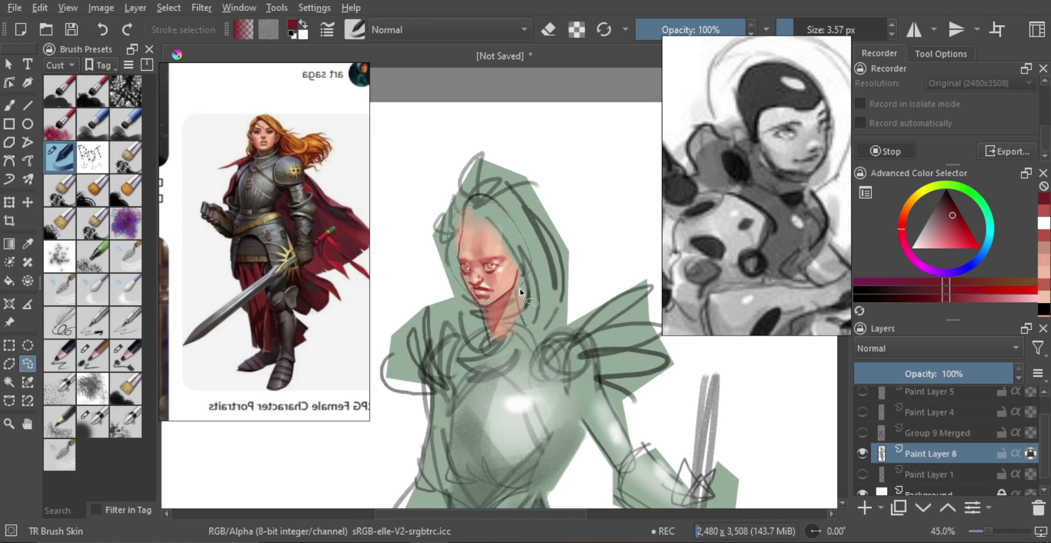
{"action": "left_click_drag", "start_coordinate": [492, 320], "coordinate": [493, 321]}
{"action": "key", "text": "ctrl+j"}
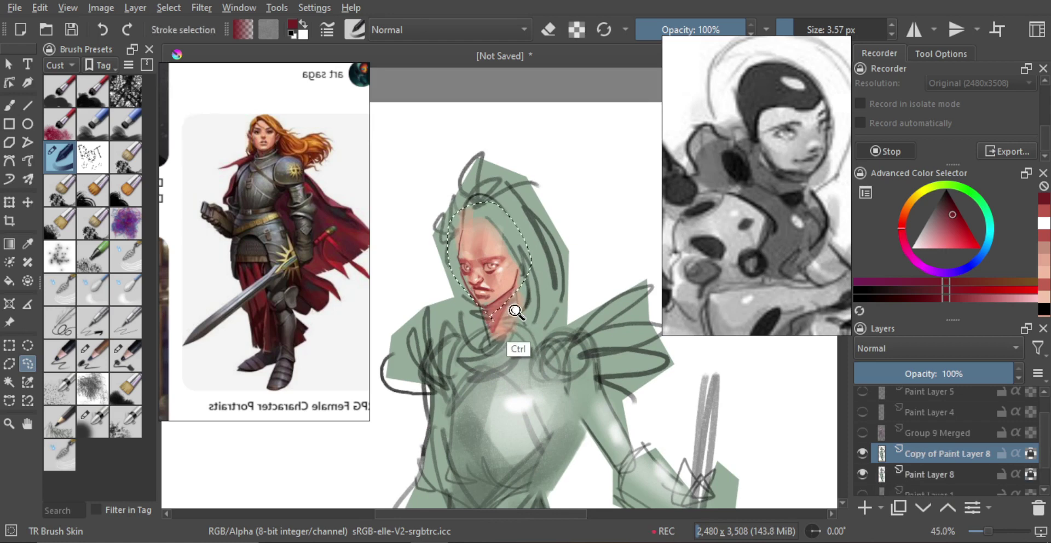
{"action": "key", "text": "ctrl+z"}
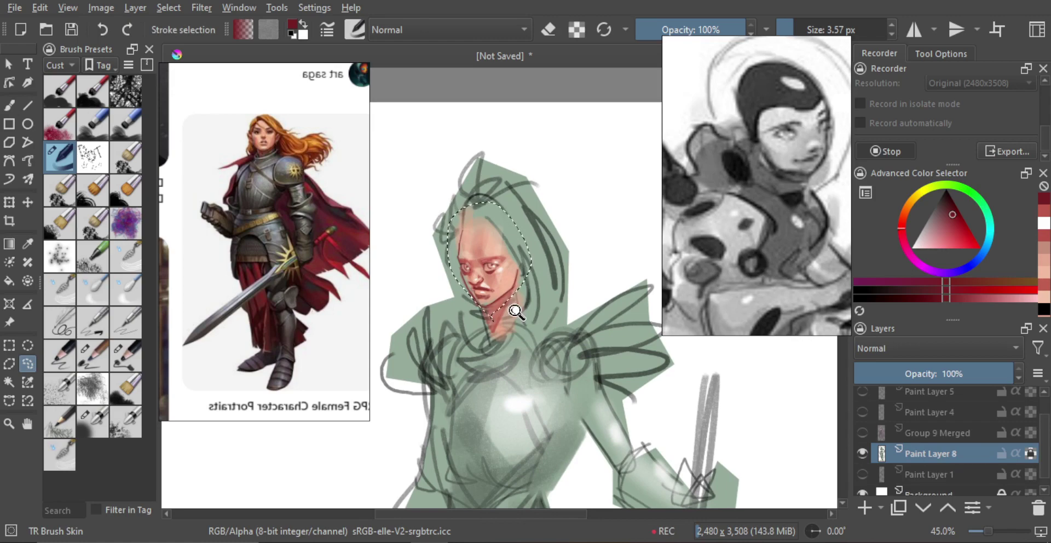
{"action": "key", "text": "ctrl+alt+j"}
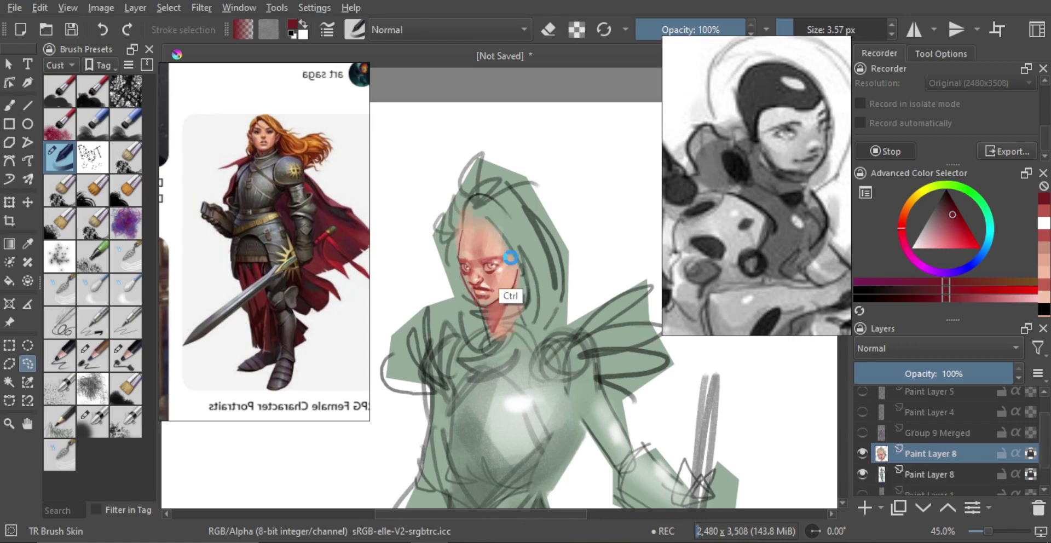
- Transform the copied face so it is slightly larger inside the hood and check its proportions against the whole figure
{"action": "key", "text": "ctrl+t"}
{"action": "left_click_drag", "start_coordinate": [530, 202], "coordinate": [565, 339]}
{"action": "scroll", "coordinate": [564, 339], "scroll_direction": "down", "scroll_amount": 1}
{"action": "key", "text": "Return"}
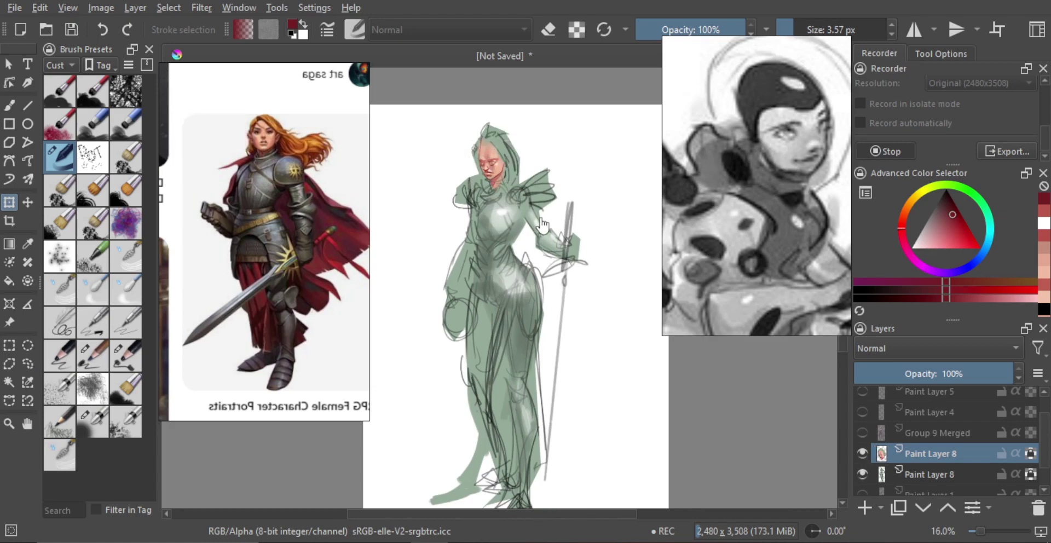
{"action": "scroll", "coordinate": [541, 249], "scroll_direction": "down", "scroll_amount": 2}
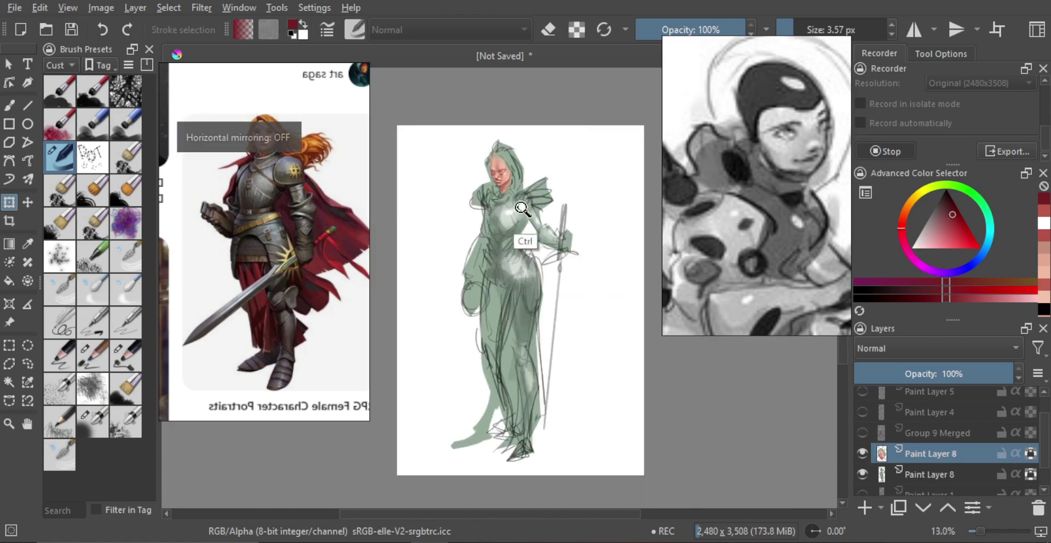
{"action": "scroll", "coordinate": [548, 241], "scroll_direction": "up", "scroll_amount": 2}
{"action": "scroll", "coordinate": [561, 239], "scroll_direction": "up", "scroll_amount": 1}
- Erase the edges of the copied face around the hood with an eraser of about 86 px and merge the layer down
{"action": "key", "text": "b"}
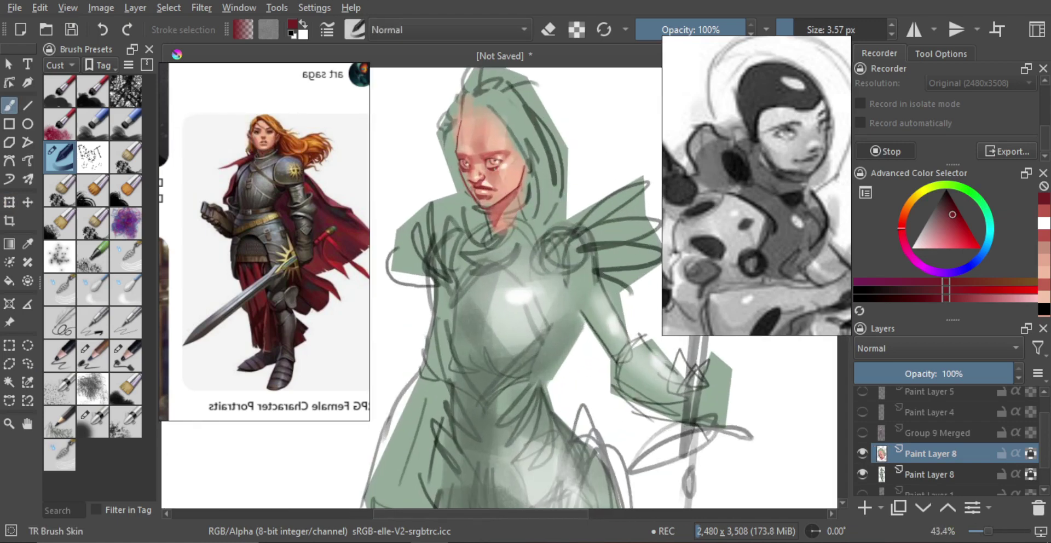
{"action": "scroll", "coordinate": [505, 147], "scroll_direction": "up", "scroll_amount": 1}
{"action": "left_click_drag", "start_coordinate": [504, 147], "coordinate": [516, 179]}
{"action": "left_click_drag", "start_coordinate": [515, 179], "coordinate": [552, 213]}
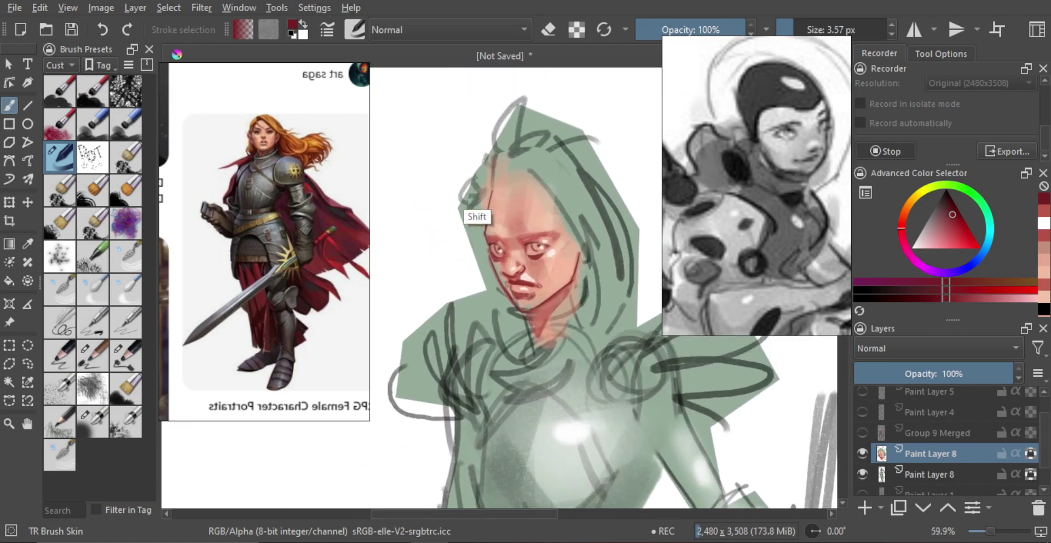
{"action": "key", "text": "e"}
{"action": "mouse_move", "coordinate": [468, 204]}
{"action": "left_mouse_down"}
{"action": "mouse_move", "coordinate": [483, 189]}
{"action": "mouse_move", "coordinate": [464, 215]}
{"action": "mouse_move", "coordinate": [491, 160]}
{"action": "mouse_move", "coordinate": [553, 156]}
{"action": "mouse_move", "coordinate": [602, 202]}
{"action": "mouse_move", "coordinate": [560, 191]}
{"action": "mouse_move", "coordinate": [583, 208]}
{"action": "mouse_move", "coordinate": [562, 194]}
{"action": "mouse_move", "coordinate": [597, 250]}
{"action": "left_mouse_up"}
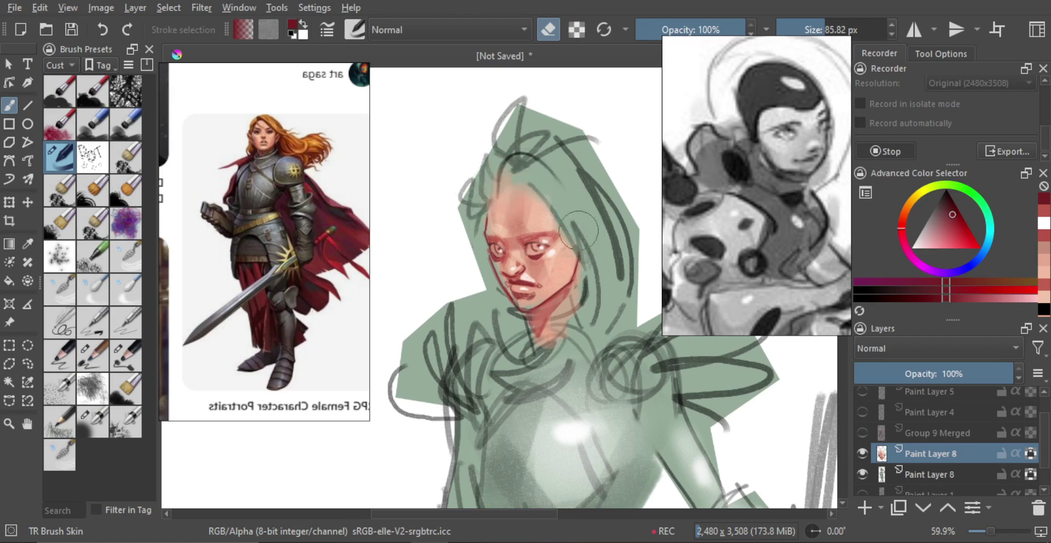
{"action": "scroll", "coordinate": [581, 265], "scroll_direction": "down", "scroll_amount": 5}
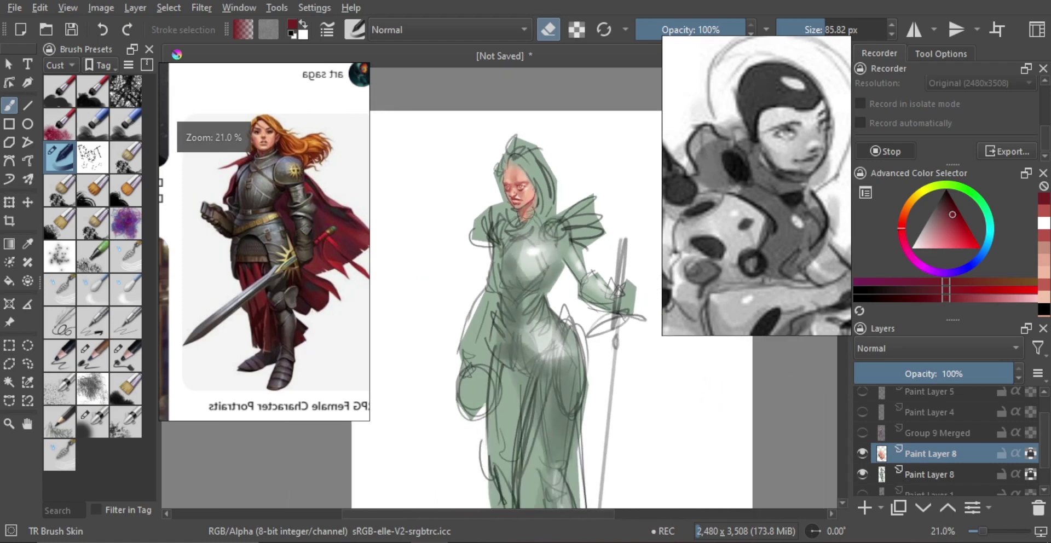
{"action": "key", "text": "ctrl+e"}
- Trim the top and back outline of the green hood with an eraser of about 94 px
{"action": "scroll", "coordinate": [500, 205], "scroll_direction": "up", "scroll_amount": 1}
{"action": "left_click_drag", "start_coordinate": [469, 228], "coordinate": [474, 228]}
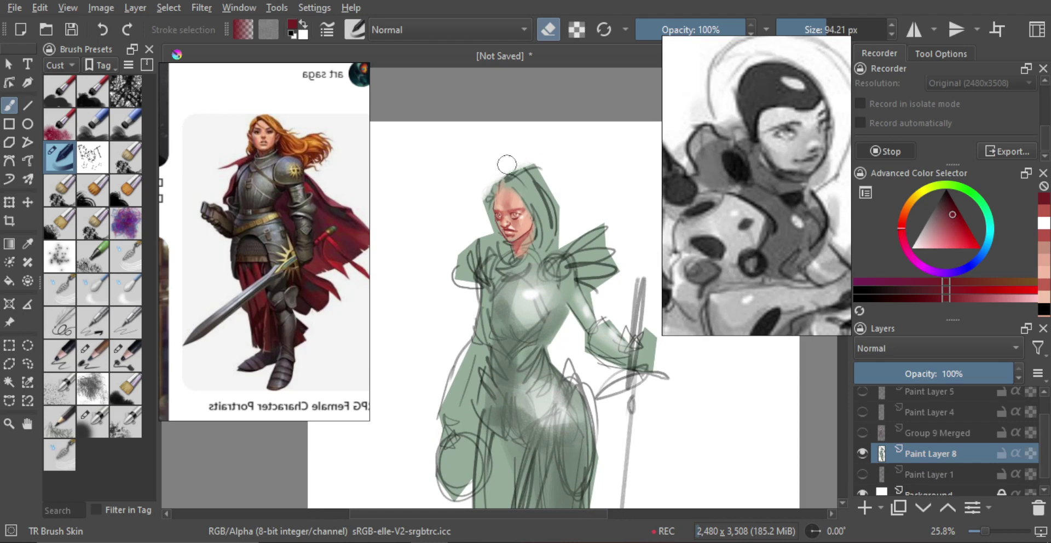
{"action": "mouse_move", "coordinate": [506, 164]}
{"action": "left_mouse_down"}
{"action": "mouse_move", "coordinate": [547, 171]}
{"action": "mouse_move", "coordinate": [540, 158]}
{"action": "mouse_move", "coordinate": [568, 208]}
{"action": "mouse_move", "coordinate": [564, 238]}
{"action": "left_mouse_up"}
{"action": "key", "text": "ctrl+z"}
{"action": "key", "text": "ctrl+z"}
{"action": "key", "text": "ctrl+z"}
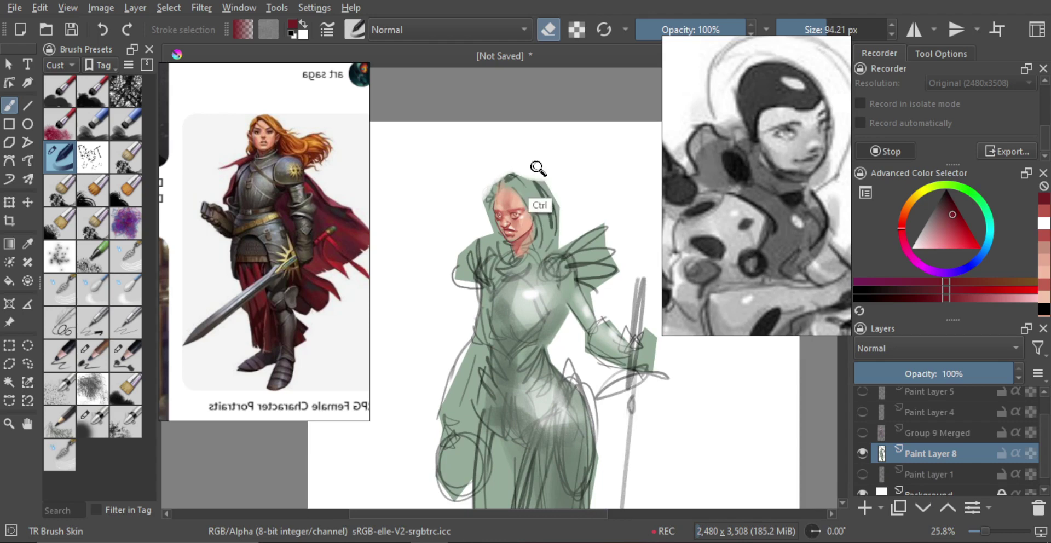
{"action": "key", "text": "ctrl+z"}
{"action": "key", "text": "ctrl+z"}
{"action": "key", "text": "ctrl+z"}
{"action": "mouse_move", "coordinate": [501, 168]}
{"action": "left_mouse_down"}
{"action": "mouse_move", "coordinate": [532, 166]}
{"action": "mouse_move", "coordinate": [566, 185]}
{"action": "mouse_move", "coordinate": [558, 238]}
{"action": "left_mouse_up"}
{"action": "key", "text": "ctrl+z"}
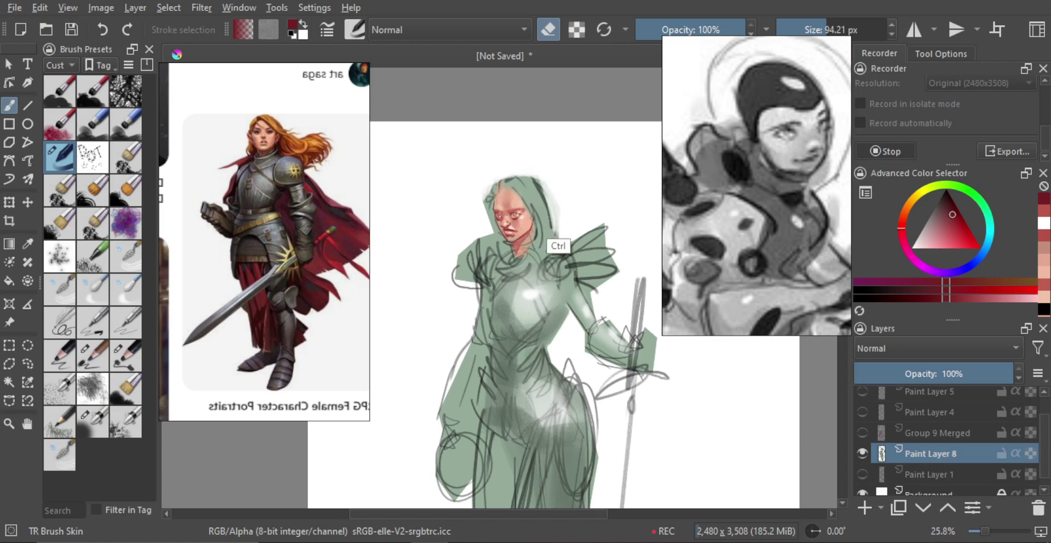
{"action": "key", "text": "ctrl+z"}
- Erase along the hood's back edge beside the neck and check the whole figure in mirrored view
{"action": "left_click_drag", "start_coordinate": [555, 186], "coordinate": [555, 239]}
{"action": "key", "text": "ctrl+z"}
{"action": "left_click_drag", "start_coordinate": [560, 186], "coordinate": [559, 237]}
{"action": "key", "text": "ctrl+z"}
{"action": "key", "text": "ctrl+z"}
{"action": "left_click_drag", "start_coordinate": [561, 188], "coordinate": [558, 225]}
{"action": "key", "text": "minus"}
{"action": "key", "text": "minus"}
{"action": "key", "text": "m"}
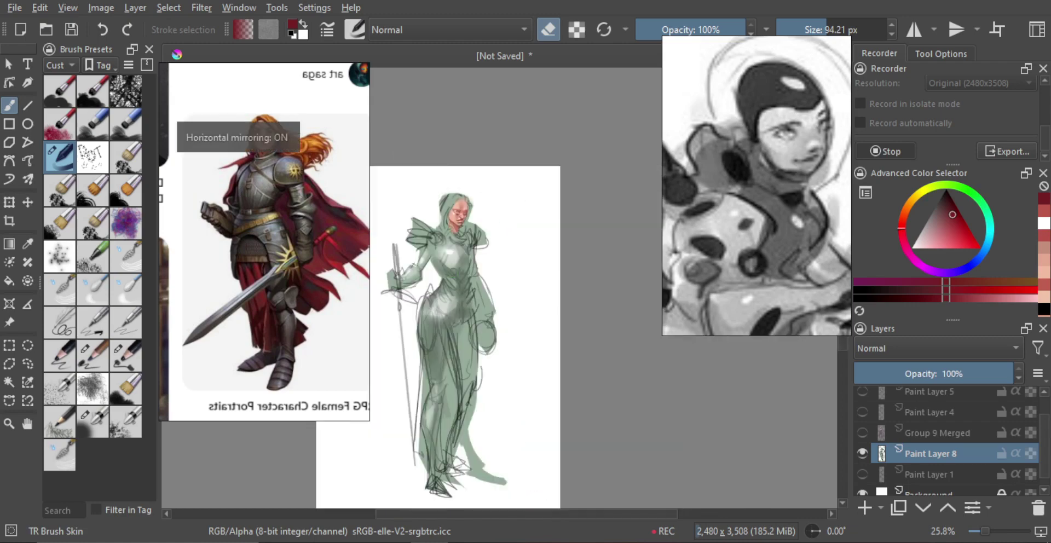
{"action": "key", "text": "m"}
{"action": "scroll", "coordinate": [556, 210], "scroll_direction": "up", "scroll_amount": 3}
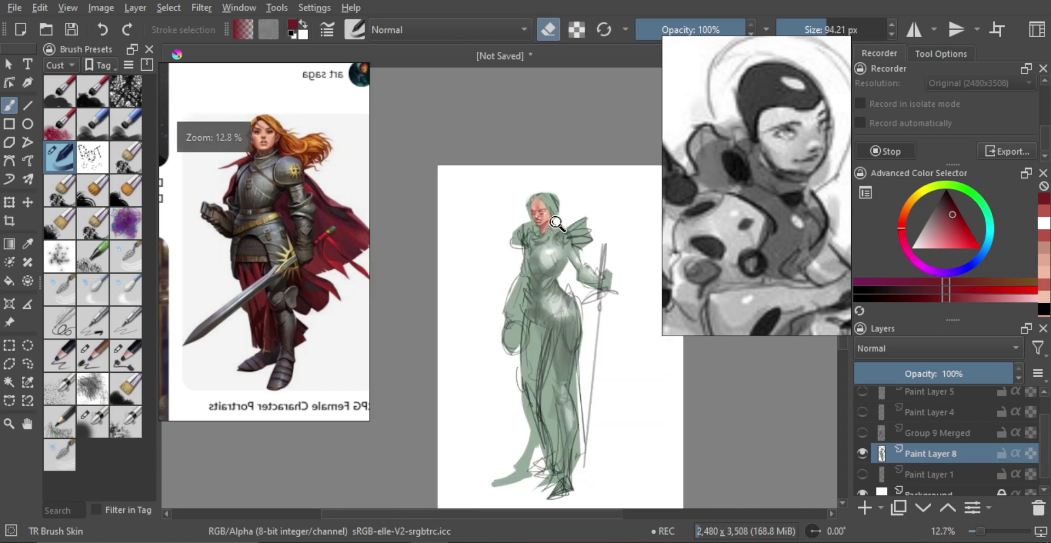
{"action": "scroll", "coordinate": [556, 210], "scroll_direction": "up", "scroll_amount": 2}
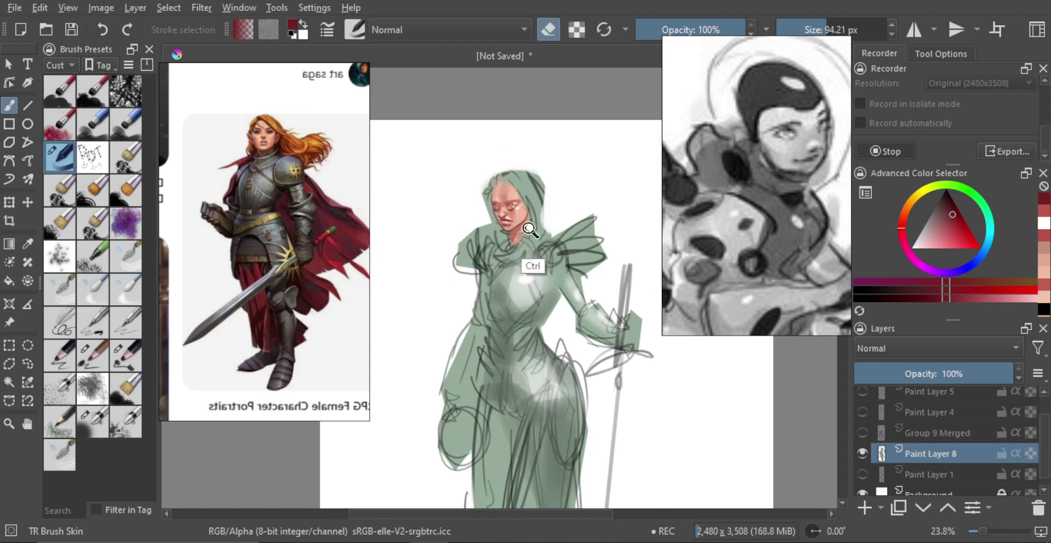
- Switch from erasing to painting, choose a golden yellow colour and add a new paint layer above the figure
{"action": "scroll", "coordinate": [539, 224], "scroll_direction": "up", "scroll_amount": 2}
{"action": "key", "text": "e"}
{"action": "left_click", "coordinate": [527, 206], "text": "ctrl"}
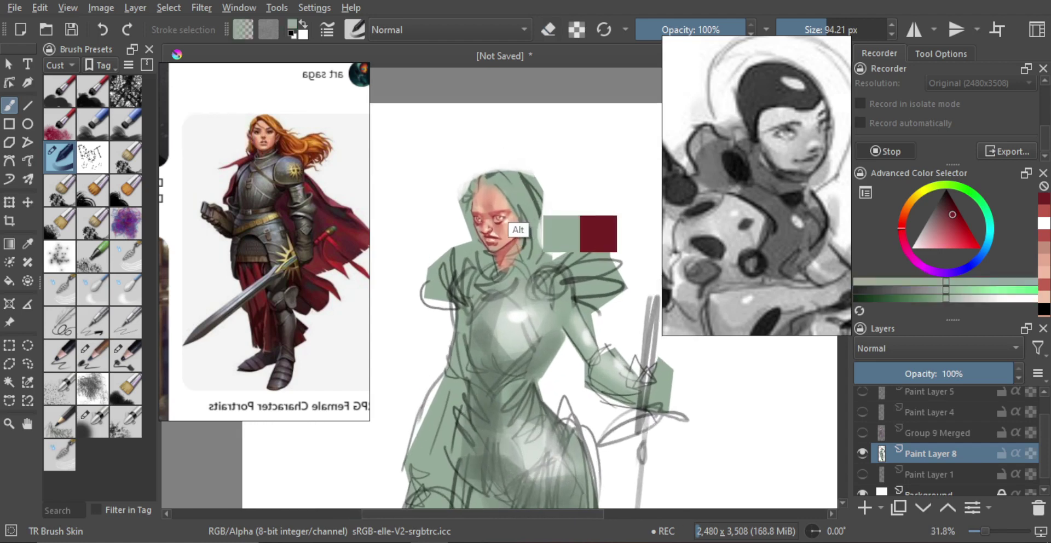
{"action": "left_click_drag", "start_coordinate": [910, 203], "coordinate": [924, 189]}
{"action": "left_click", "coordinate": [954, 240]}
{"action": "mouse_move", "coordinate": [953, 240]}
{"action": "left_mouse_down"}
{"action": "mouse_move", "coordinate": [949, 223]}
{"action": "mouse_move", "coordinate": [945, 241]}
{"action": "left_mouse_up"}
{"action": "left_click_drag", "start_coordinate": [913, 200], "coordinate": [914, 197]}
{"action": "left_click", "coordinate": [952, 236]}
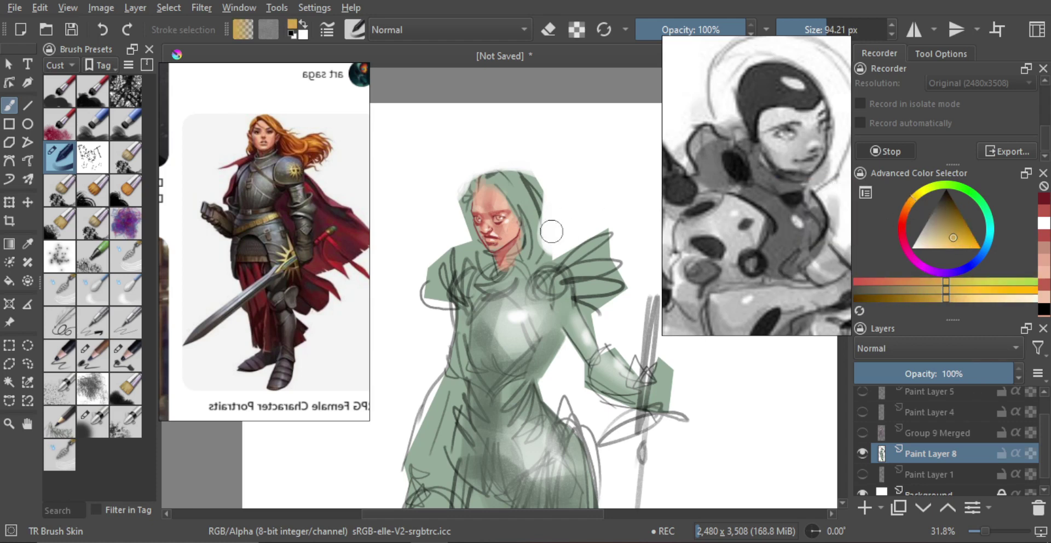
{"action": "key", "text": "Insert"}
- Try a golden yellow hair stroke from the forehead down beside the face with a brush of about 44 px
{"action": "mouse_move", "coordinate": [533, 224]}
{"action": "left_mouse_down", "text": "shift"}
{"action": "mouse_move", "coordinate": [500, 240]}
{"action": "mouse_move", "coordinate": [490, 192]}
{"action": "mouse_move", "coordinate": [493, 221]}
{"action": "left_mouse_up", "text": "shift"}
{"action": "left_click_drag", "start_coordinate": [500, 220], "coordinate": [496, 221]}
{"action": "key", "text": "bracketright"}
{"action": "key", "text": "bracketright"}
{"action": "key", "text": "bracketright"}
{"action": "key", "text": "bracketright"}
{"action": "left_click_drag", "start_coordinate": [505, 178], "coordinate": [534, 227]}
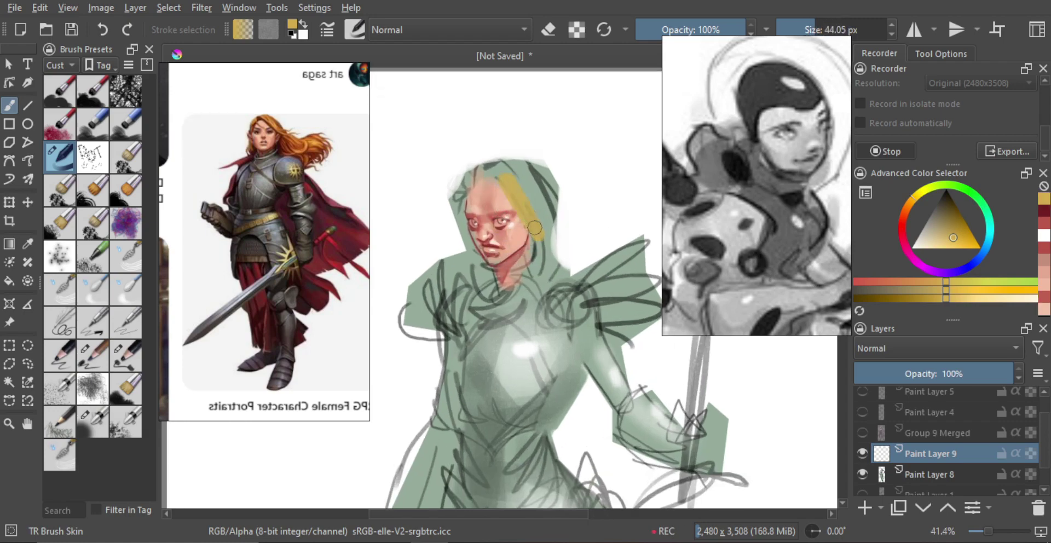
{"action": "key", "text": "ctrl+z"}
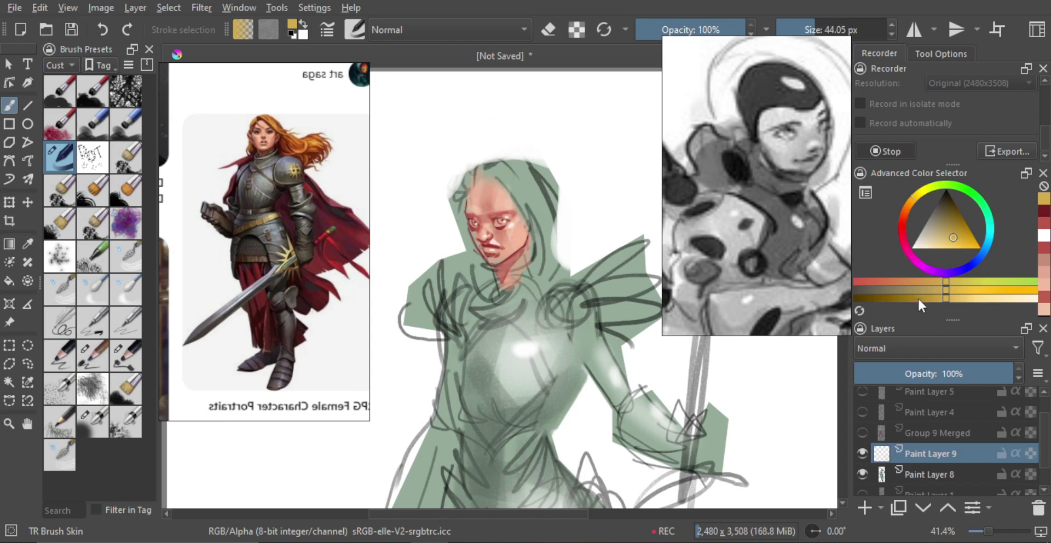
- Set the colour to orange-brown and draw a hair strand from the parting past the cheek with TR Pincel Txtr3 at about 52 px
{"action": "left_click_drag", "start_coordinate": [904, 236], "coordinate": [907, 206]}
{"action": "mouse_move", "coordinate": [529, 192]}
{"action": "left_mouse_down"}
{"action": "mouse_move", "coordinate": [533, 254]}
{"action": "mouse_move", "coordinate": [529, 244]}
{"action": "left_mouse_up"}
{"action": "key", "text": "ctrl+z"}
{"action": "left_click_drag", "start_coordinate": [500, 174], "coordinate": [536, 219]}
{"action": "key", "text": "ctrl+z"}
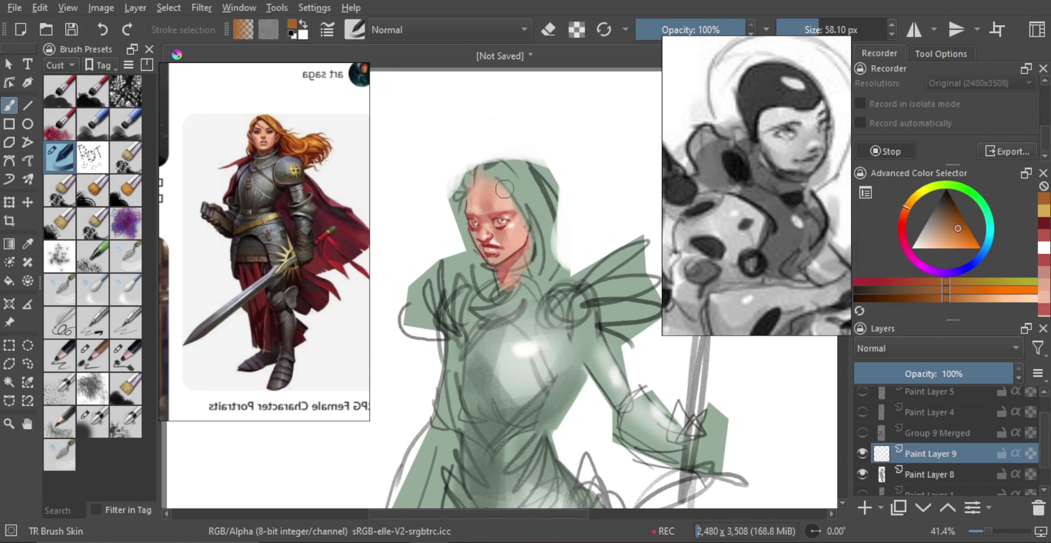
{"action": "left_click", "coordinate": [126, 355]}
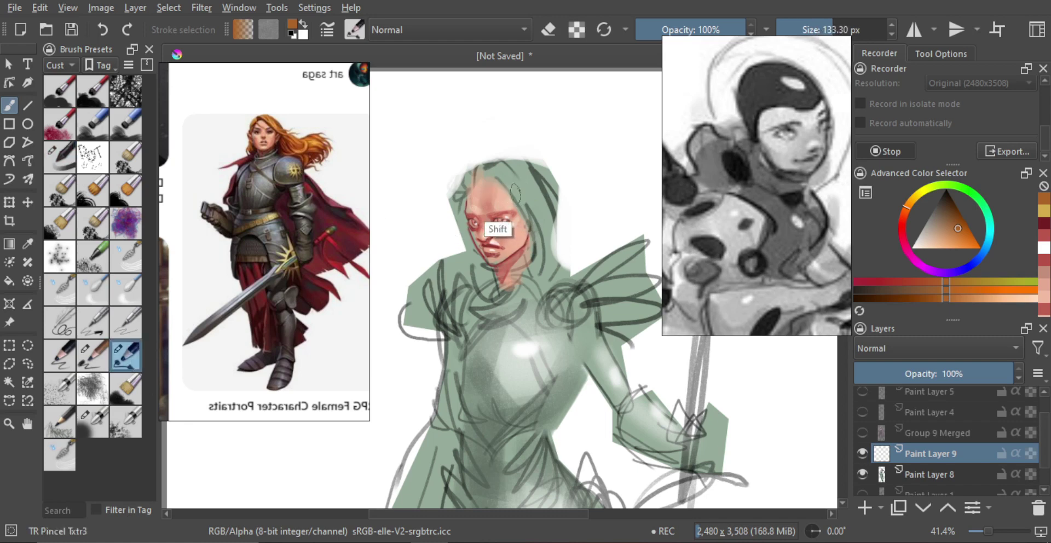
{"action": "left_click_drag", "start_coordinate": [503, 197], "coordinate": [480, 182]}
{"action": "mouse_move", "coordinate": [479, 184]}
{"action": "left_mouse_down"}
{"action": "mouse_move", "coordinate": [480, 167]}
{"action": "mouse_move", "coordinate": [536, 241]}
{"action": "left_mouse_up"}
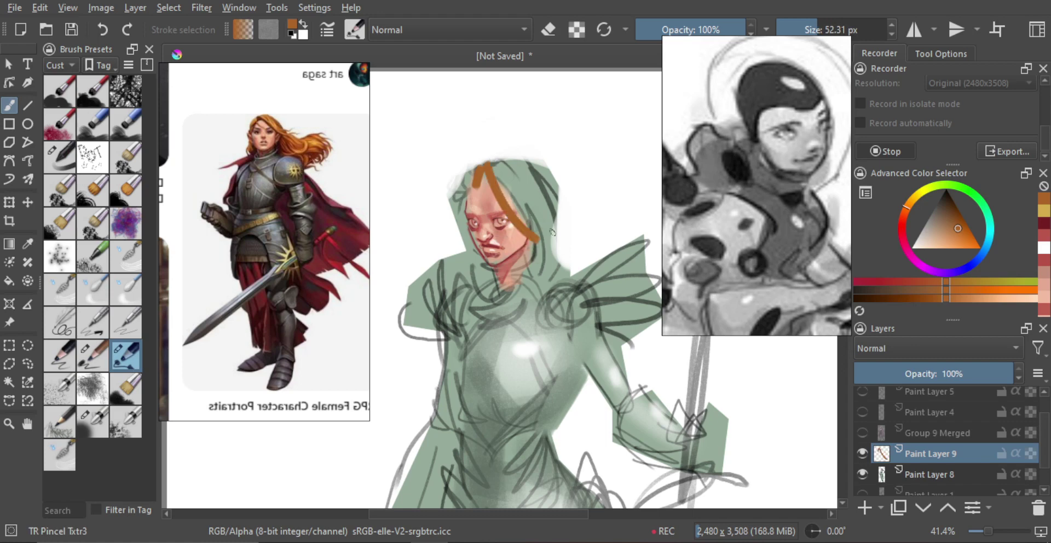
{"action": "left_click_drag", "start_coordinate": [536, 241], "coordinate": [566, 261]}
- Draw the hair tuft at the forehead and the long curled lock in front of the face with the brush at about 42 px
{"action": "scroll", "coordinate": [469, 193], "scroll_direction": "up", "scroll_amount": 1}
{"action": "left_click_drag", "start_coordinate": [473, 190], "coordinate": [469, 190]}
{"action": "left_click_drag", "start_coordinate": [470, 190], "coordinate": [461, 188]}
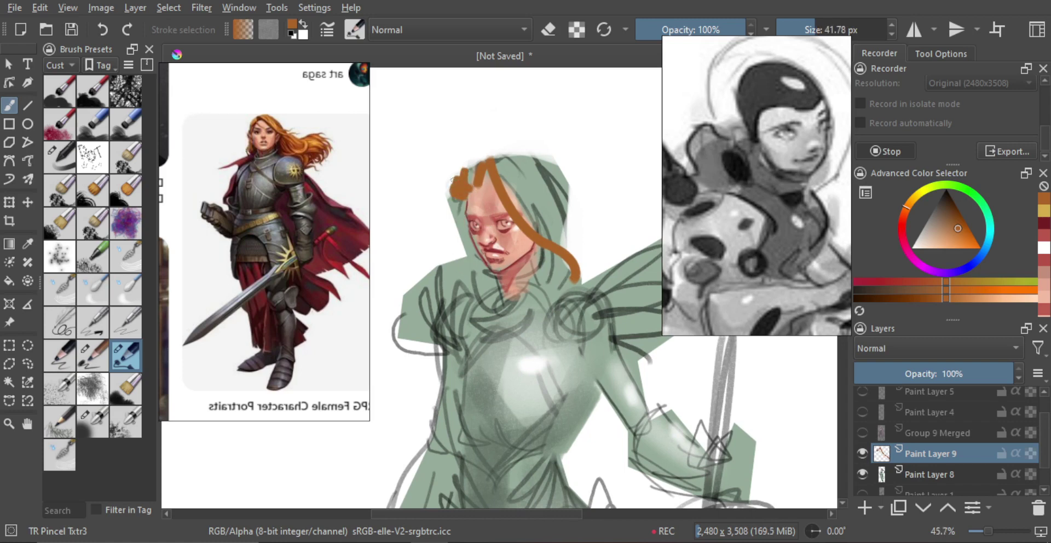
{"action": "key", "text": "ctrl+z"}
{"action": "left_click_drag", "start_coordinate": [461, 189], "coordinate": [465, 160]}
{"action": "left_click_drag", "start_coordinate": [442, 206], "coordinate": [471, 292]}
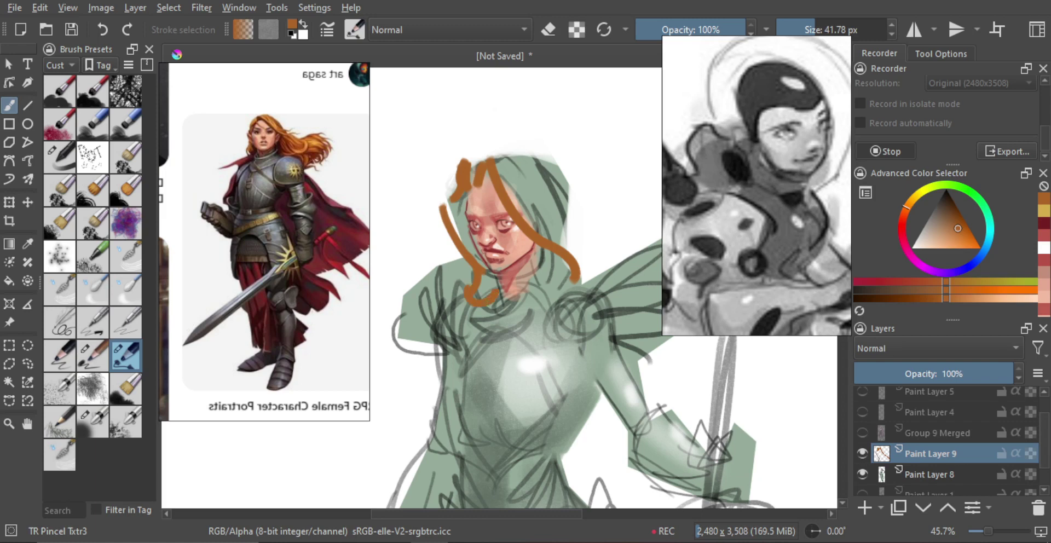
- Outline the curl behind the neck, the crown and the back edge of the hair in orange-brown
{"action": "mouse_move", "coordinate": [534, 258]}
{"action": "left_mouse_down"}
{"action": "mouse_move", "coordinate": [535, 293]}
{"action": "mouse_move", "coordinate": [576, 280]}
{"action": "left_mouse_up"}
{"action": "mouse_move", "coordinate": [487, 149]}
{"action": "left_mouse_down"}
{"action": "mouse_move", "coordinate": [541, 146]}
{"action": "mouse_move", "coordinate": [521, 145]}
{"action": "mouse_move", "coordinate": [557, 179]}
{"action": "mouse_move", "coordinate": [556, 239]}
{"action": "left_mouse_up"}
{"action": "key", "text": "ctrl+z"}
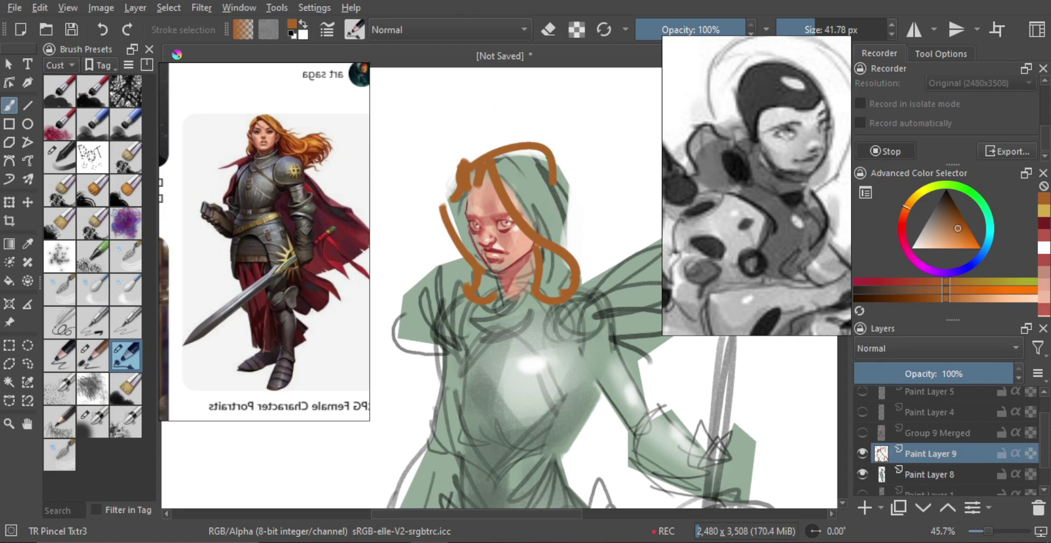
{"action": "left_click_drag", "start_coordinate": [552, 175], "coordinate": [552, 239]}
- Fill the hair lock in front of the face down to its curl, enlarging the brush from about 49 to 74 px
{"action": "left_click_drag", "start_coordinate": [429, 246], "coordinate": [434, 247], "text": "shift"}
{"action": "left_click_drag", "start_coordinate": [459, 184], "coordinate": [450, 233]}
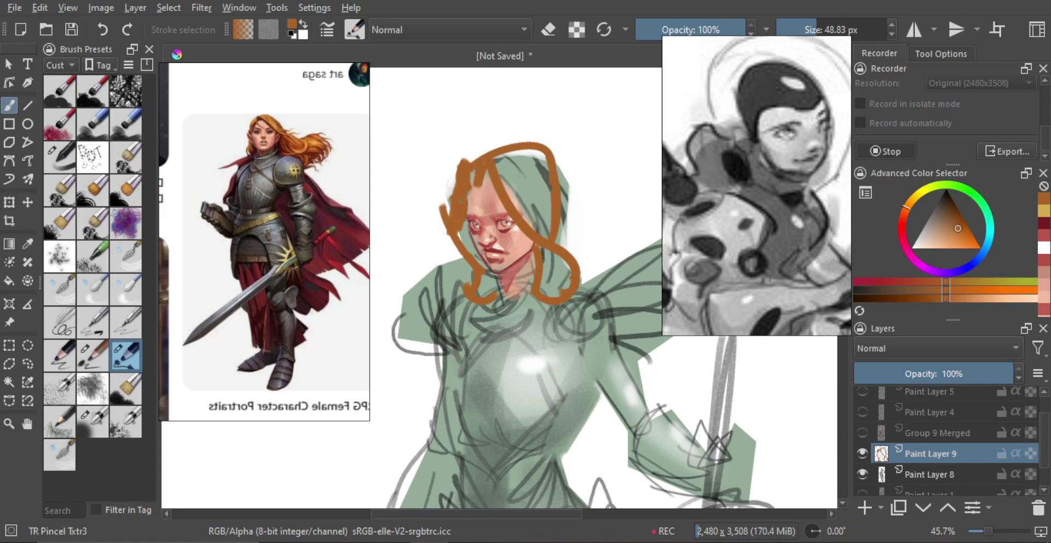
{"action": "key", "text": "bracketright"}
{"action": "scroll", "coordinate": [449, 217], "scroll_direction": "up", "scroll_amount": 2}
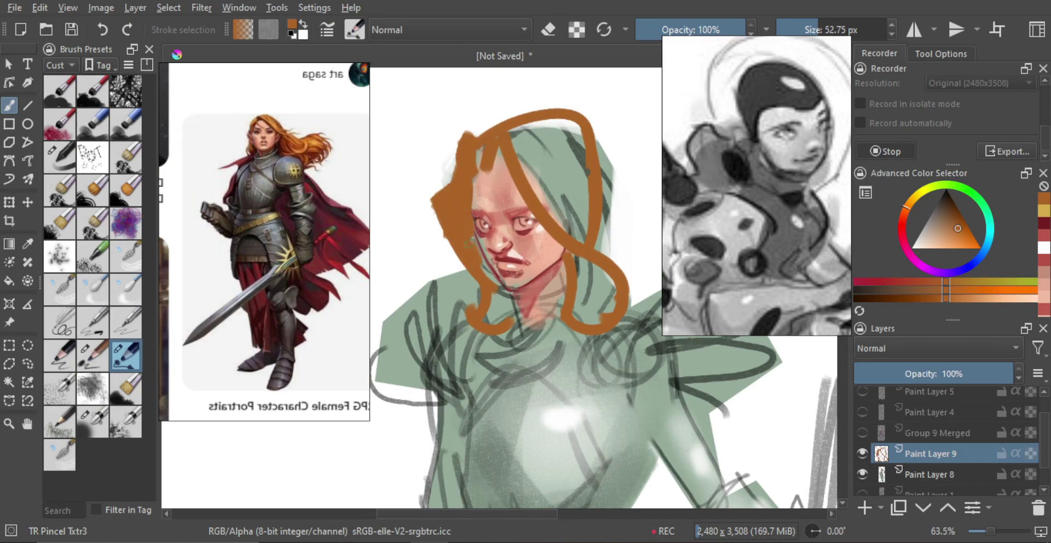
{"action": "key", "text": "bracketright"}
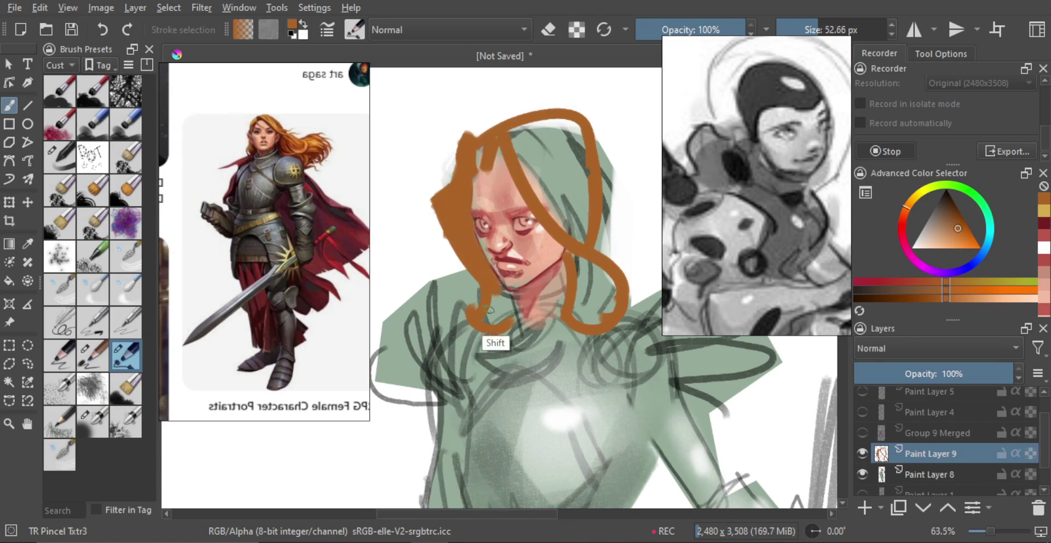
{"action": "left_click_drag", "start_coordinate": [497, 322], "coordinate": [495, 302]}
- Fill the curl behind the neck and the crown in orange-brown at up to about 88 px, then check the mirrored view
{"action": "key", "text": "bracketright"}
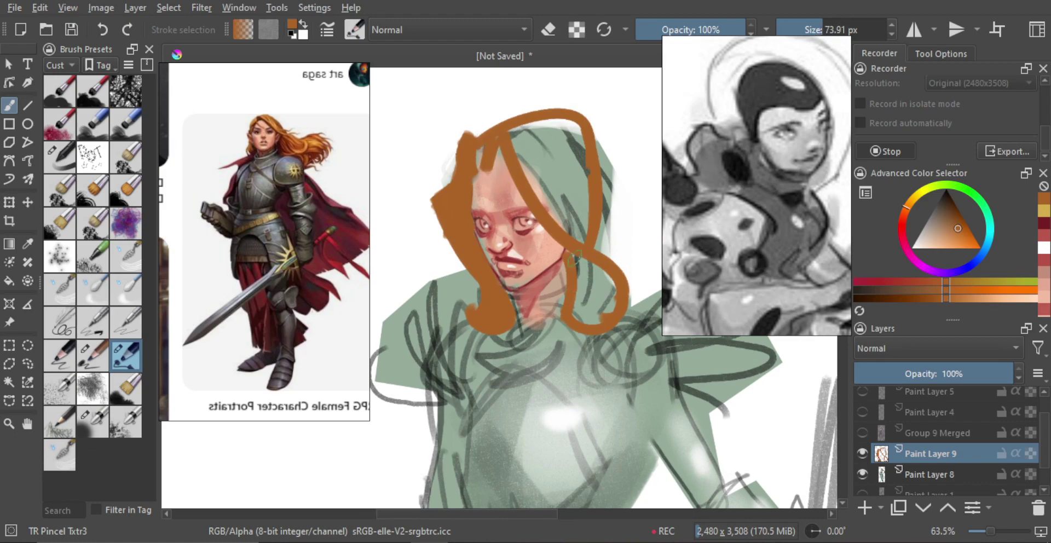
{"action": "mouse_move", "coordinate": [578, 260]}
{"action": "left_mouse_down"}
{"action": "mouse_move", "coordinate": [592, 323]}
{"action": "mouse_move", "coordinate": [603, 295]}
{"action": "left_mouse_up"}
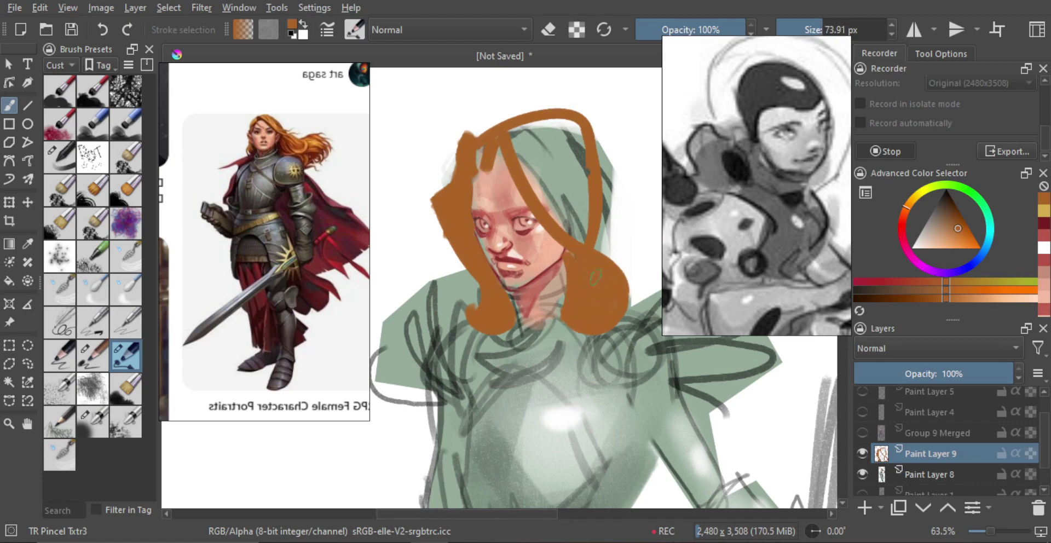
{"action": "key", "text": "bracketright"}
{"action": "mouse_move", "coordinate": [509, 131]}
{"action": "left_mouse_down"}
{"action": "mouse_move", "coordinate": [556, 124]}
{"action": "mouse_move", "coordinate": [518, 127]}
{"action": "mouse_move", "coordinate": [518, 148]}
{"action": "mouse_move", "coordinate": [577, 238]}
{"action": "mouse_move", "coordinate": [544, 136]}
{"action": "mouse_move", "coordinate": [575, 219]}
{"action": "left_mouse_up"}
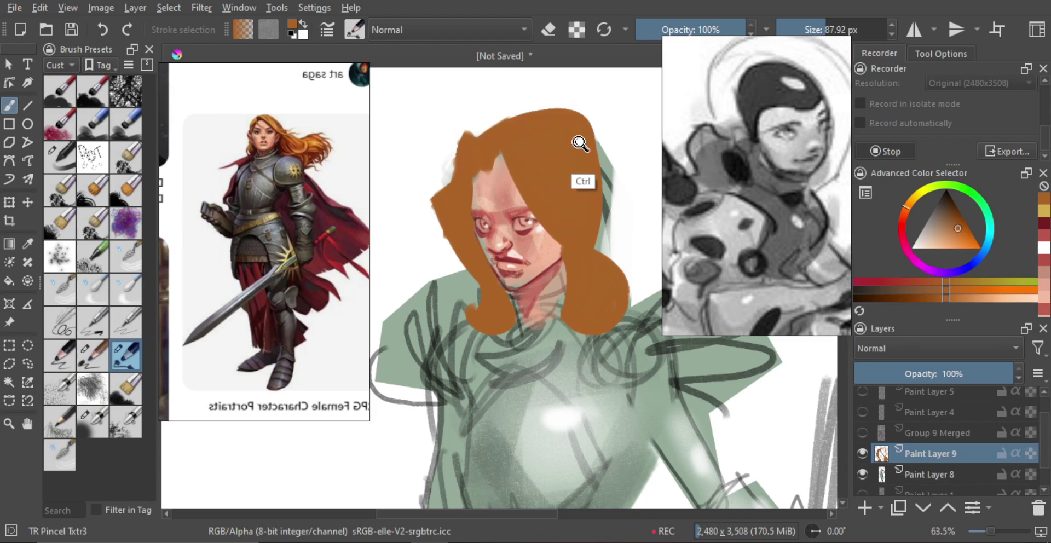
{"action": "key", "text": "m"}
{"action": "mouse_move", "coordinate": [579, 143]}
{"action": "left_mouse_down"}
{"action": "mouse_move", "coordinate": [561, 212]}
{"action": "mouse_move", "coordinate": [546, 148]}
{"action": "mouse_move", "coordinate": [525, 185]}
{"action": "mouse_move", "coordinate": [532, 228]}
{"action": "mouse_move", "coordinate": [565, 215]}
{"action": "mouse_move", "coordinate": [521, 213]}
{"action": "mouse_move", "coordinate": [530, 234]}
{"action": "left_mouse_up"}
{"action": "key", "text": "m"}
{"action": "key", "text": "m"}
{"action": "key", "text": "m"}
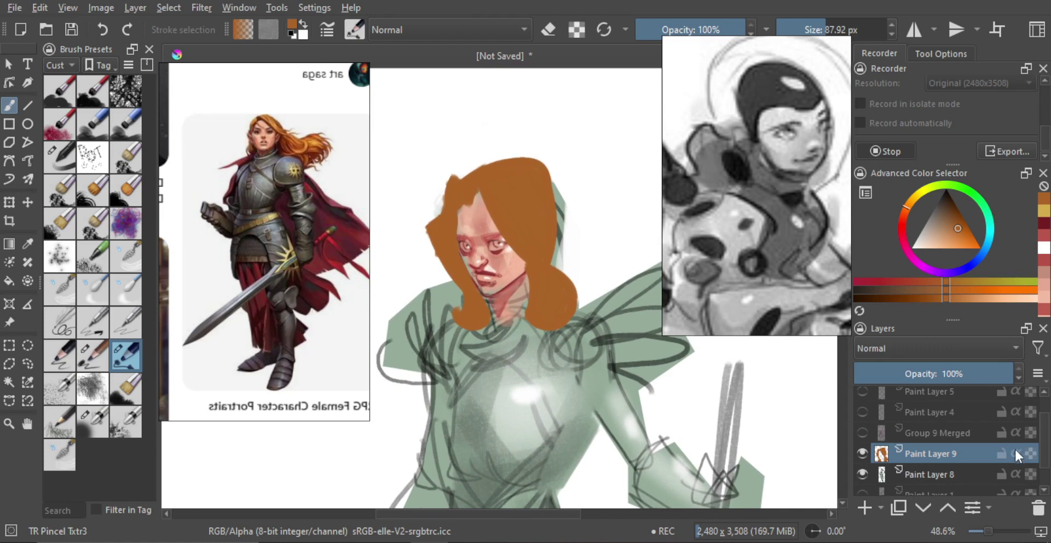
- Lock the hair layer's alpha and paint a golden yellow highlight on the crown with a brush of about 142 px
{"action": "left_click", "coordinate": [977, 299]}
{"action": "left_click_drag", "start_coordinate": [914, 205], "coordinate": [914, 198]}
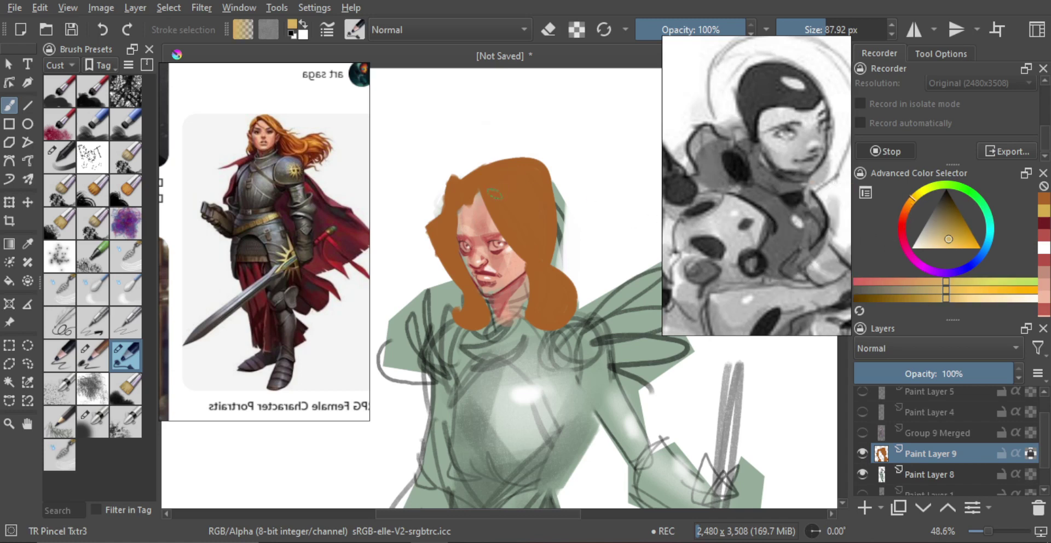
{"action": "left_click_drag", "start_coordinate": [499, 247], "coordinate": [536, 233], "text": "shift"}
{"action": "mouse_move", "coordinate": [503, 196]}
{"action": "left_mouse_down"}
{"action": "mouse_move", "coordinate": [526, 231]}
{"action": "mouse_move", "coordinate": [509, 219]}
{"action": "mouse_move", "coordinate": [527, 194]}
{"action": "left_mouse_up"}
{"action": "key", "text": "ctrl+z"}
{"action": "key", "text": "bracketleft"}
{"action": "key", "text": "ctrl+z"}
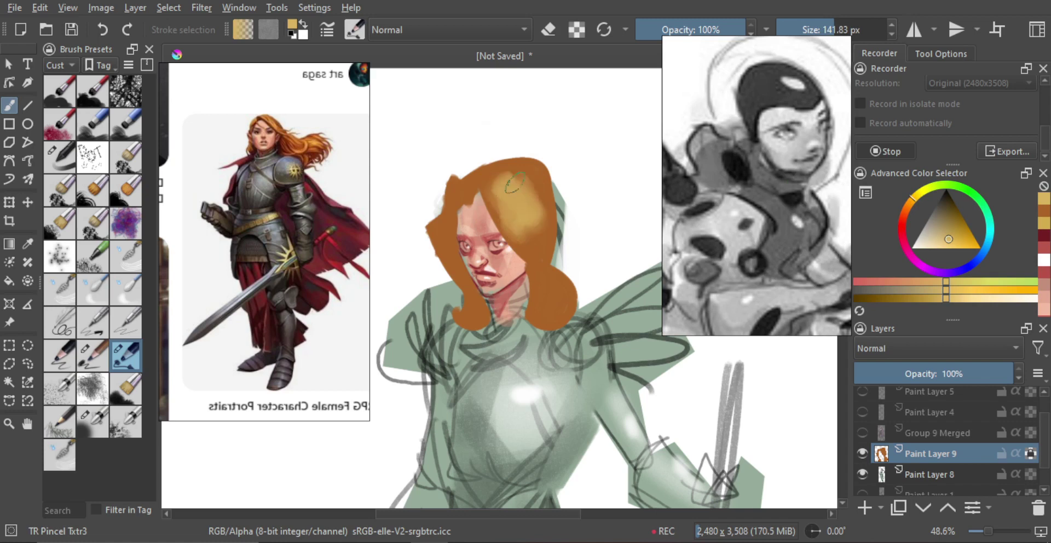
- Shape the crown highlight with sampled orange-brown strokes and check the hair in mirrored view
{"action": "left_click", "coordinate": [530, 240], "text": "ctrl"}
{"action": "mouse_move", "coordinate": [516, 229]}
{"action": "left_mouse_down"}
{"action": "mouse_move", "coordinate": [530, 221]}
{"action": "mouse_move", "coordinate": [515, 215]}
{"action": "mouse_move", "coordinate": [541, 196]}
{"action": "left_mouse_up"}
{"action": "mouse_move", "coordinate": [481, 176]}
{"action": "left_mouse_down"}
{"action": "mouse_move", "coordinate": [517, 154]}
{"action": "mouse_move", "coordinate": [554, 178]}
{"action": "mouse_move", "coordinate": [534, 160]}
{"action": "mouse_move", "coordinate": [546, 244]}
{"action": "mouse_move", "coordinate": [532, 172]}
{"action": "left_mouse_up"}
{"action": "key", "text": "m"}
{"action": "key", "text": "m"}
- Try a sampled golden highlight on the hair beside the cheek with a brush of about 120 px
{"action": "left_click", "coordinate": [522, 185], "text": "ctrl"}
{"action": "left_click_drag", "start_coordinate": [549, 268], "coordinate": [553, 264]}
{"action": "key", "text": "["}
{"action": "key", "text": "["}
{"action": "key", "text": "["}
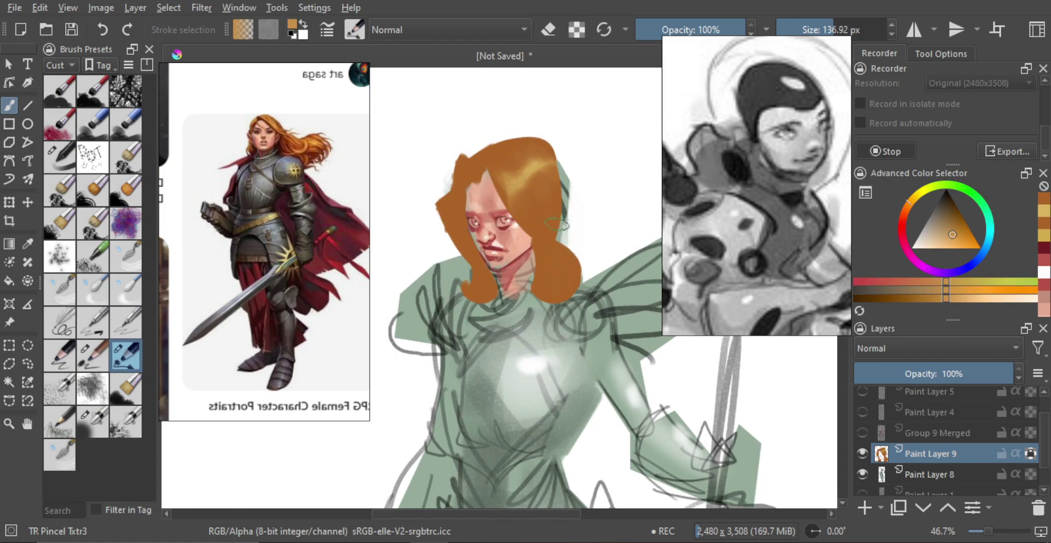
{"action": "left_click_drag", "start_coordinate": [544, 231], "coordinate": [541, 241]}
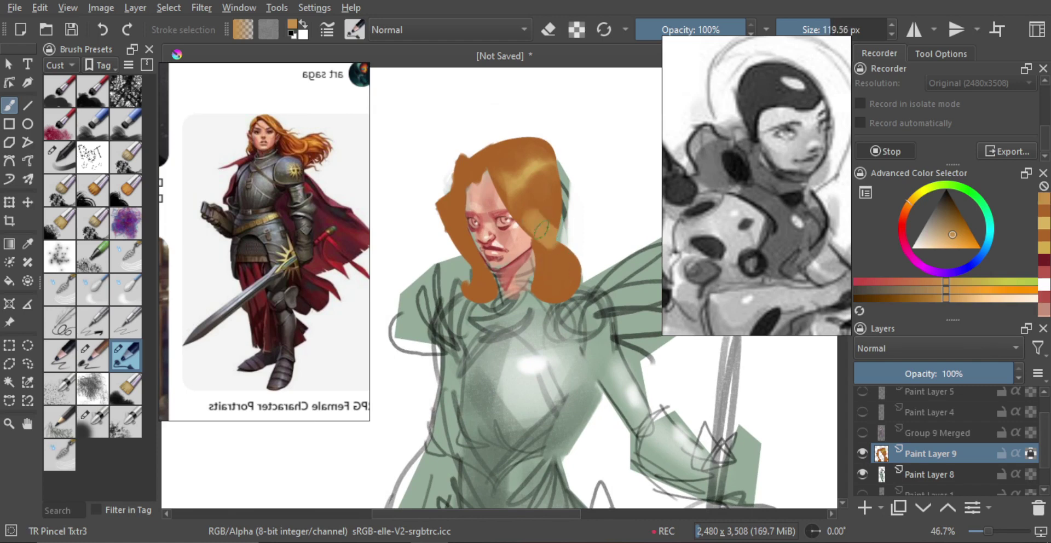
{"action": "key", "text": "e"}
{"action": "mouse_move", "coordinate": [530, 208]}
{"action": "left_mouse_down"}
{"action": "mouse_move", "coordinate": [557, 230]}
{"action": "mouse_move", "coordinate": [528, 200]}
{"action": "mouse_move", "coordinate": [555, 220]}
{"action": "mouse_move", "coordinate": [532, 209]}
{"action": "mouse_move", "coordinate": [548, 241]}
{"action": "mouse_move", "coordinate": [519, 232]}
{"action": "mouse_move", "coordinate": [550, 255]}
{"action": "left_mouse_up"}
{"action": "key", "text": "e"}
{"action": "left_click", "coordinate": [544, 205], "text": "ctrl"}
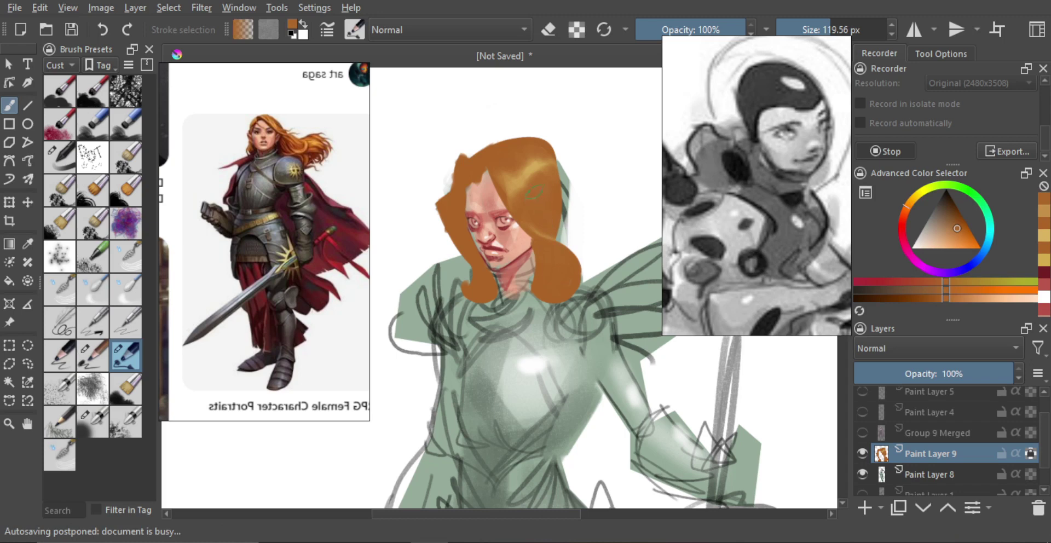
- Add a golden highlight along the top of the hair, refine it with orange-brown at about 86 px and check it mirrored
{"action": "left_click", "coordinate": [573, 217], "text": "ctrl"}
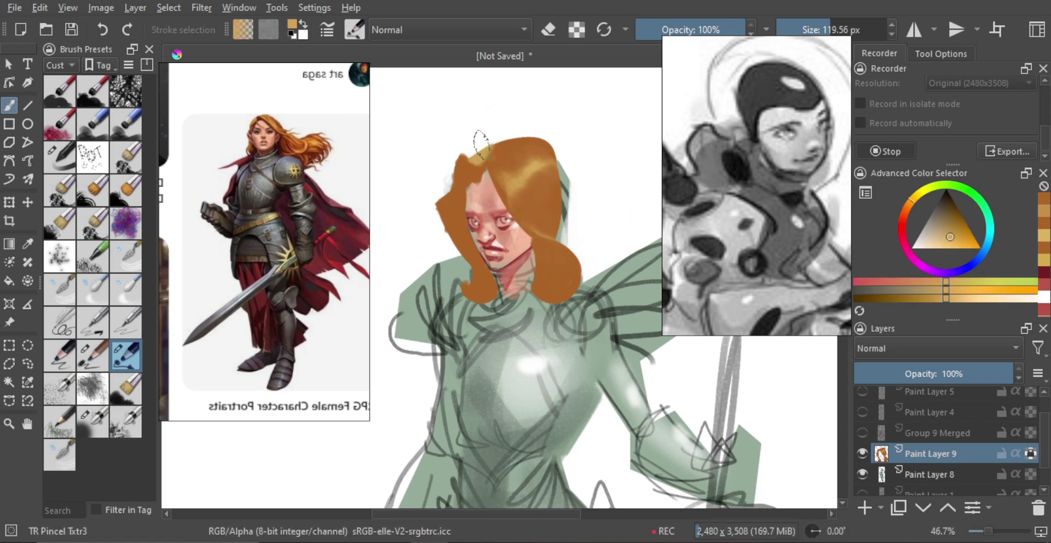
{"action": "left_click_drag", "start_coordinate": [482, 145], "coordinate": [521, 129]}
{"action": "left_click", "coordinate": [517, 159], "text": "ctrl"}
{"action": "mouse_move", "coordinate": [510, 165]}
{"action": "left_mouse_down", "text": "shift"}
{"action": "mouse_move", "coordinate": [466, 151]}
{"action": "mouse_move", "coordinate": [479, 151]}
{"action": "left_mouse_up", "text": "shift"}
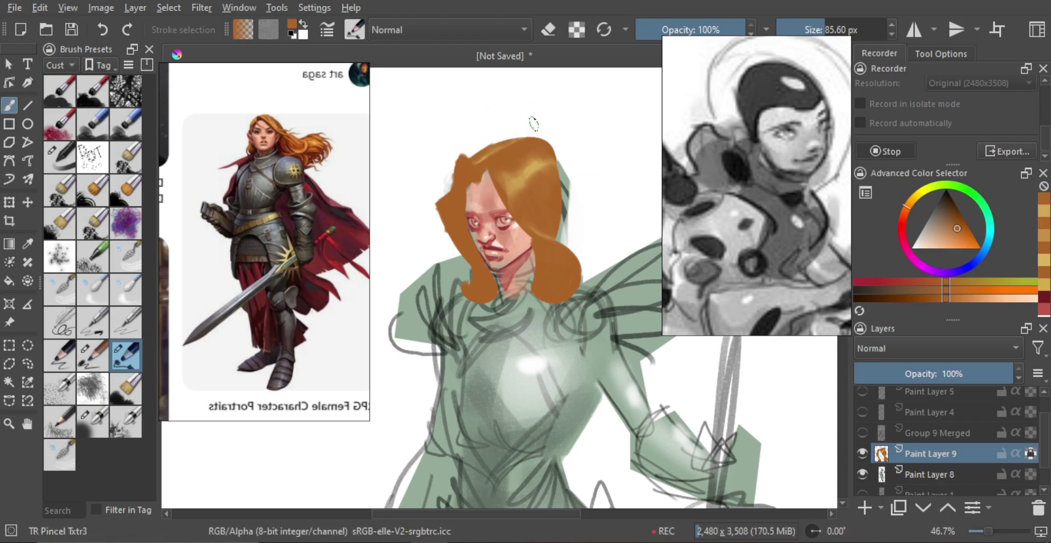
{"action": "key", "text": "m"}
{"action": "key", "text": "m"}
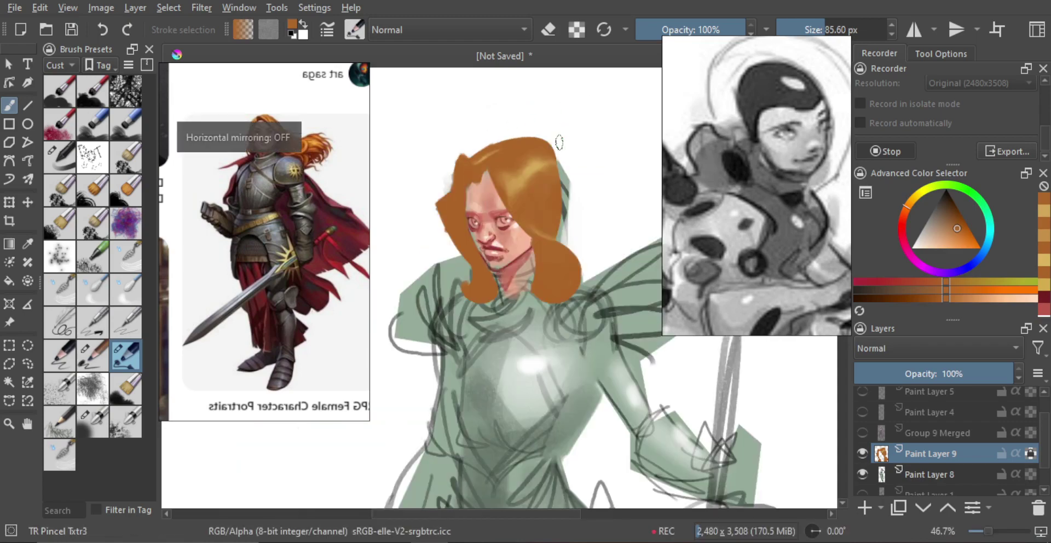
- Try to erase along the top of the hair with an eraser of about 68 px
{"action": "mouse_move", "coordinate": [561, 141]}
{"action": "left_mouse_down", "text": "ctrl"}
{"action": "mouse_move", "coordinate": [558, 177]}
{"action": "mouse_move", "coordinate": [556, 146]}
{"action": "mouse_move", "coordinate": [557, 168]}
{"action": "mouse_move", "coordinate": [529, 157]}
{"action": "mouse_move", "coordinate": [504, 179]}
{"action": "left_mouse_up", "text": "ctrl"}
{"action": "key", "text": "e"}
{"action": "left_click_drag", "start_coordinate": [472, 186], "coordinate": [569, 163]}
{"action": "key", "text": "ctrl+z"}
{"action": "key", "text": "ctrl+z"}
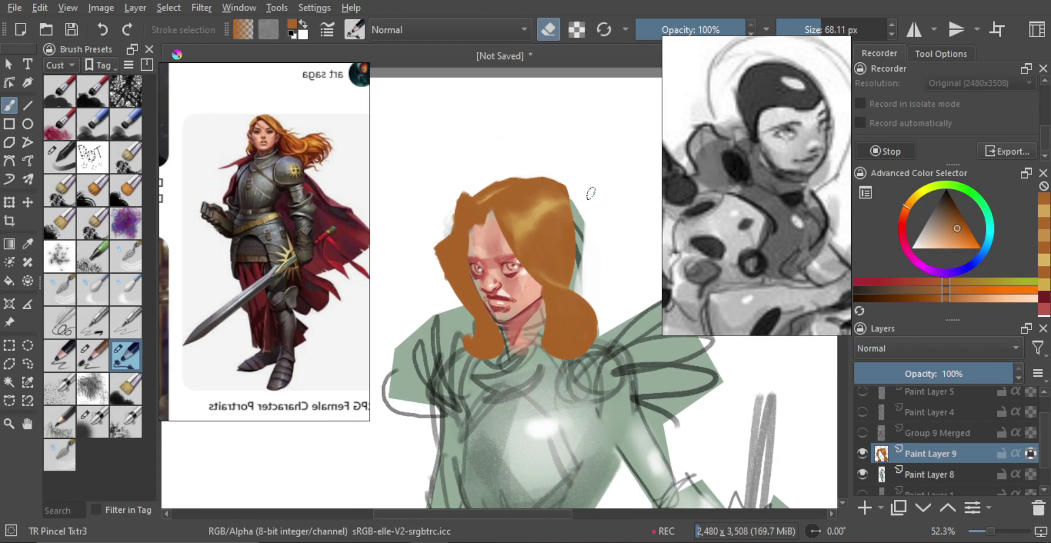
- Examine the shape of the hair against the figure in normal and mirrored views
{"action": "key", "text": "ctrl"}
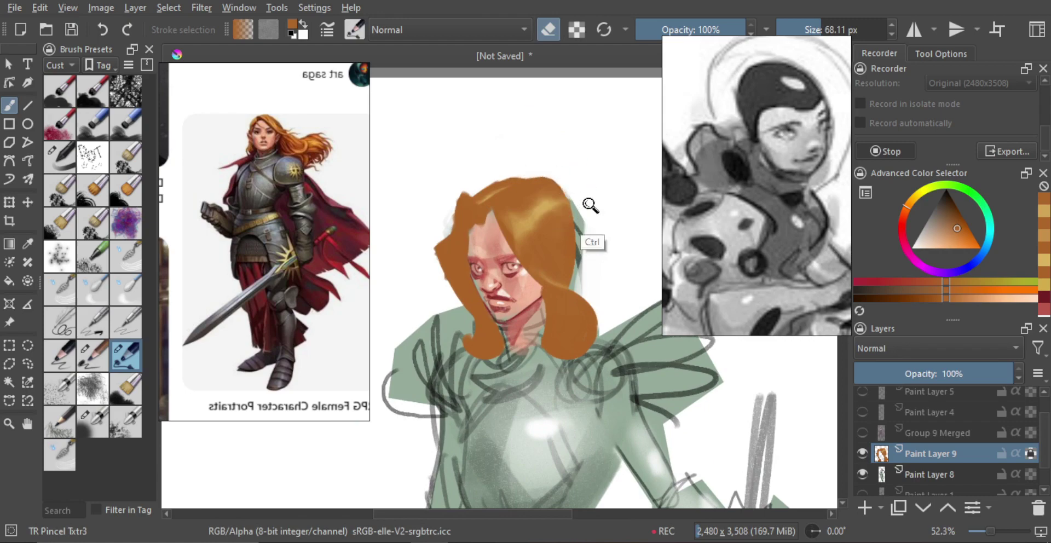
{"action": "left_click_drag", "start_coordinate": [588, 207], "coordinate": [587, 237], "text": "ctrl"}
{"action": "left_click_drag", "start_coordinate": [587, 236], "coordinate": [548, 142]}
{"action": "key", "text": "m"}
{"action": "key", "text": "m"}
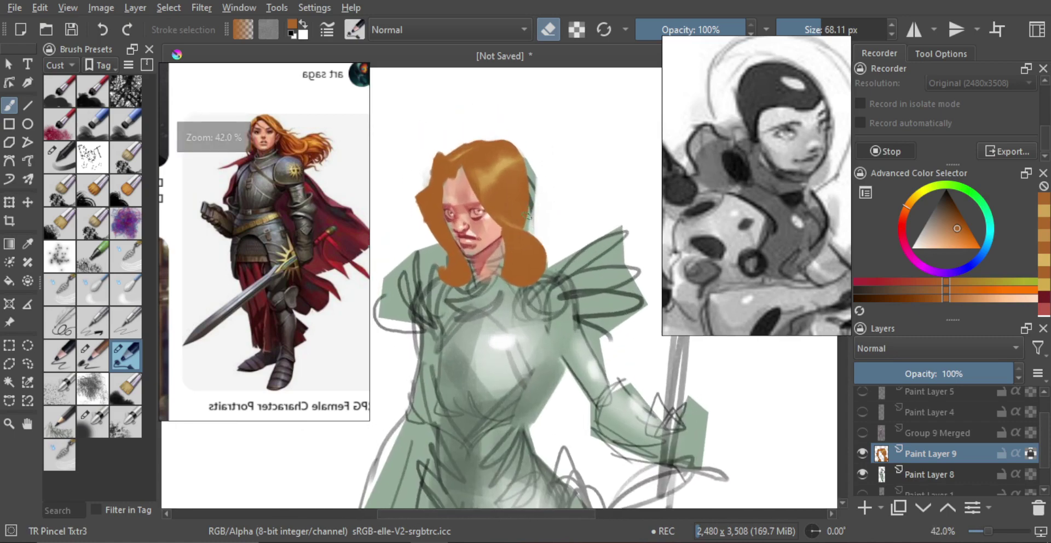
{"action": "key", "text": "m"}
{"action": "key", "text": "m"}
{"action": "left_click_drag", "start_coordinate": [512, 202], "coordinate": [517, 198]}
{"action": "key", "text": "e"}
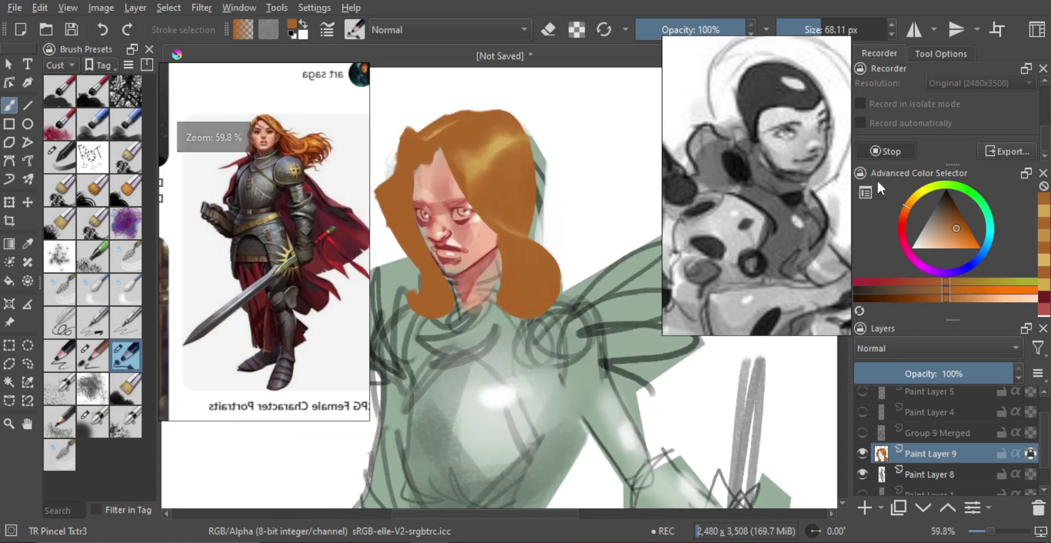
- Choose a dark reddish brown and try shading the upper hair with a brush of about 113 px
{"action": "left_click", "coordinate": [920, 293]}
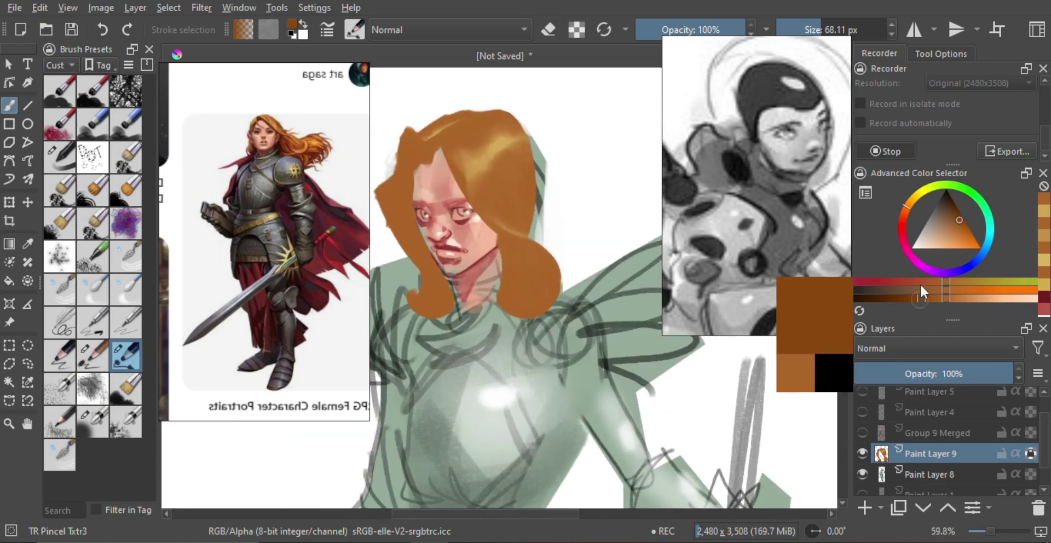
{"action": "left_click", "coordinate": [903, 213]}
{"action": "left_click_drag", "start_coordinate": [520, 204], "coordinate": [535, 220]}
{"action": "left_click_drag", "start_coordinate": [575, 171], "coordinate": [610, 170], "text": "shift"}
{"action": "mouse_move", "coordinate": [465, 164]}
{"action": "left_mouse_down"}
{"action": "mouse_move", "coordinate": [485, 146]}
{"action": "mouse_move", "coordinate": [464, 171]}
{"action": "left_mouse_up"}
{"action": "key", "text": "ctrl+z"}
{"action": "left_click_drag", "start_coordinate": [455, 156], "coordinate": [504, 137]}
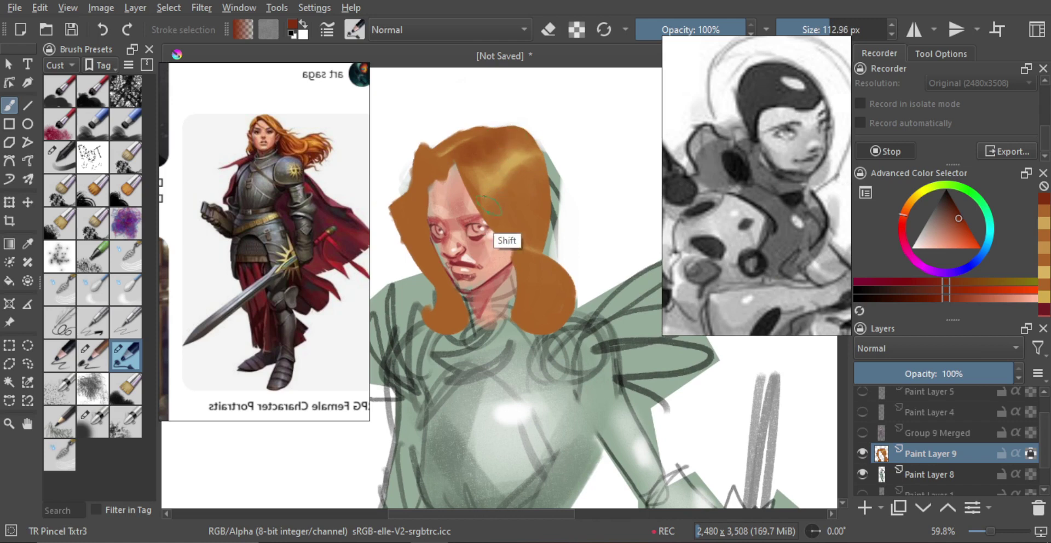
- Shade the lower curls and the side locks in dark reddish brown with a brush of about 143 px
{"action": "key", "text": "bracketright"}
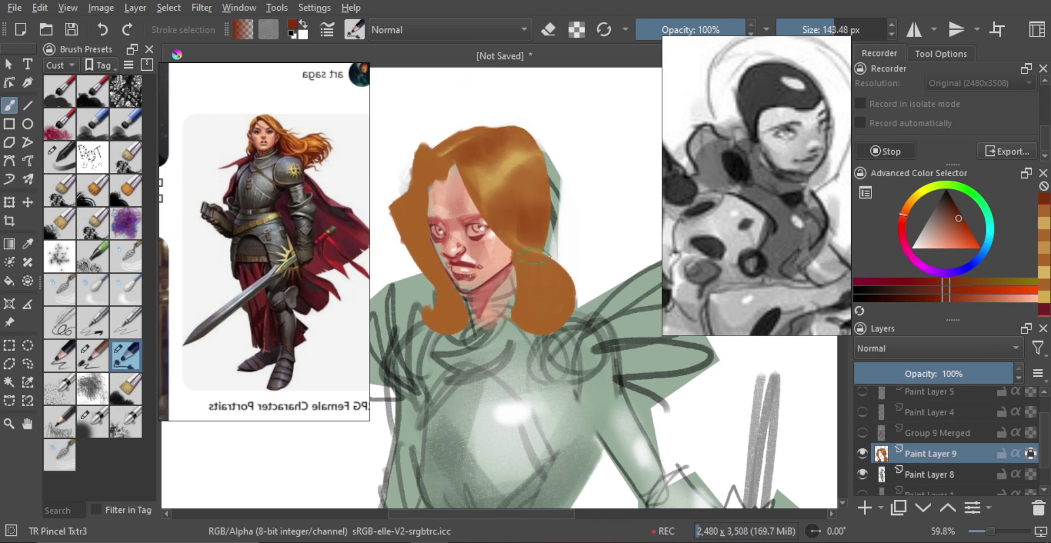
{"action": "mouse_move", "coordinate": [524, 274]}
{"action": "left_mouse_down"}
{"action": "mouse_move", "coordinate": [549, 279]}
{"action": "mouse_move", "coordinate": [520, 320]}
{"action": "left_mouse_up"}
{"action": "key", "text": "ctrl+z"}
{"action": "key", "text": "bracketleft"}
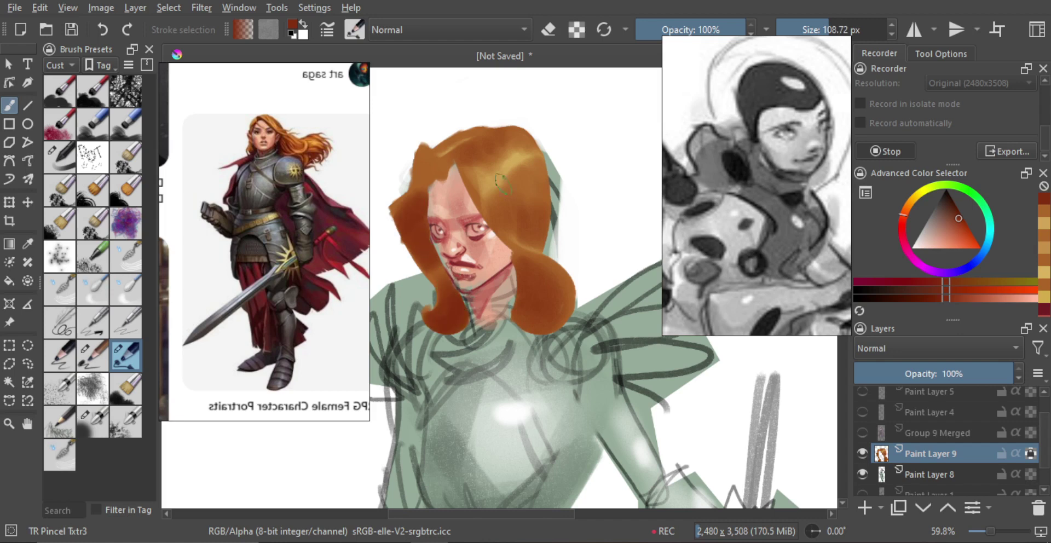
- Soften the hair beside the face with orange-brown tones sampled from the hair, at about 105 px, and check it mirrored
{"action": "left_click", "coordinate": [530, 185], "text": "ctrl"}
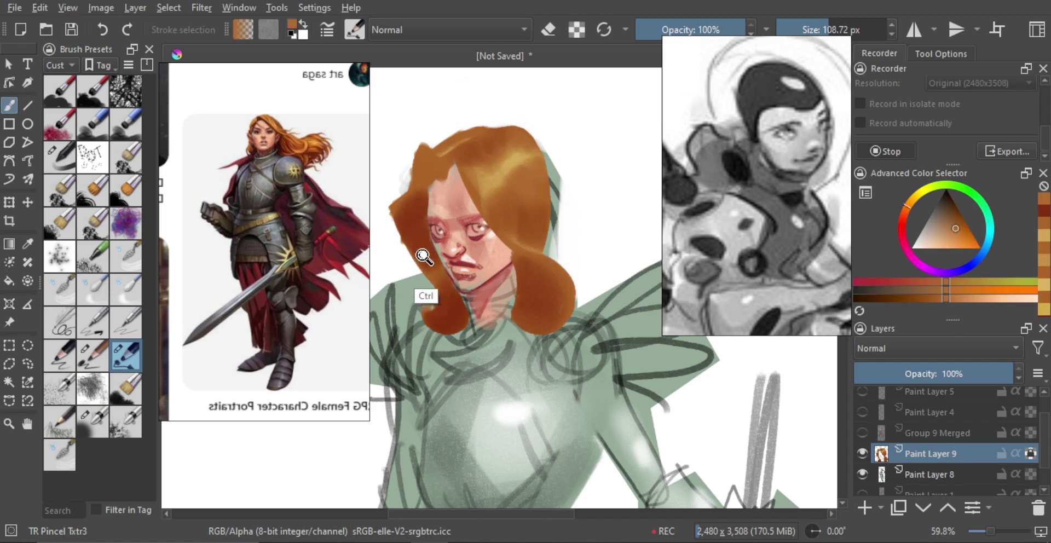
{"action": "left_click_drag", "start_coordinate": [436, 229], "coordinate": [432, 209]}
{"action": "left_click", "coordinate": [490, 150], "text": "ctrl"}
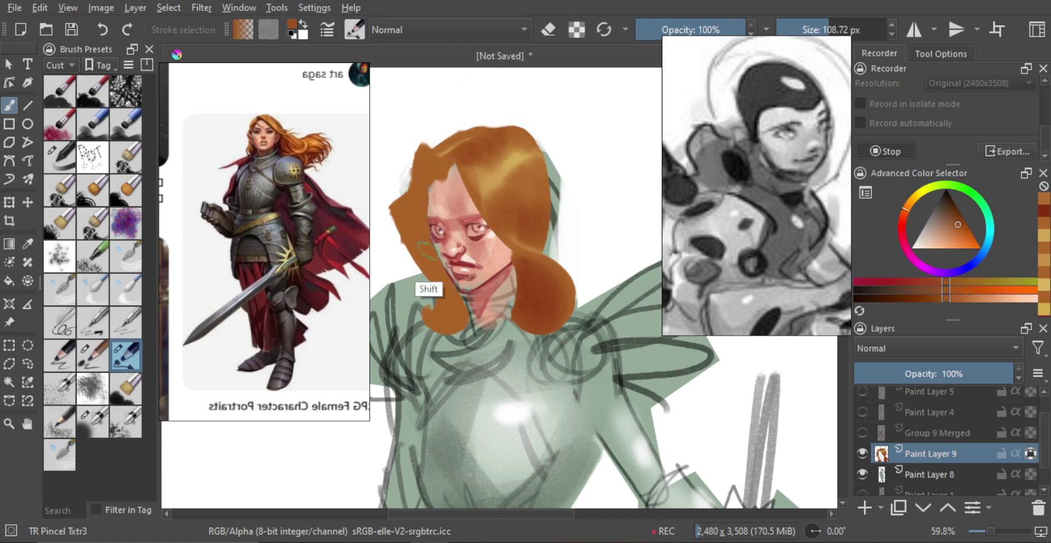
{"action": "left_click_drag", "start_coordinate": [429, 253], "coordinate": [436, 253], "text": "shift"}
{"action": "left_click_drag", "start_coordinate": [429, 196], "coordinate": [413, 220]}
{"action": "mouse_move", "coordinate": [433, 258]}
{"action": "left_mouse_down"}
{"action": "mouse_move", "coordinate": [446, 312]}
{"action": "mouse_move", "coordinate": [459, 305]}
{"action": "left_mouse_up"}
{"action": "mouse_move", "coordinate": [412, 157]}
{"action": "left_mouse_down"}
{"action": "mouse_move", "coordinate": [433, 185]}
{"action": "mouse_move", "coordinate": [404, 158]}
{"action": "mouse_move", "coordinate": [402, 187]}
{"action": "mouse_move", "coordinate": [459, 262]}
{"action": "left_mouse_up"}
{"action": "key", "text": "m"}
{"action": "key", "text": "m"}
- On Paint Layer 8, erase the green edge behind the hair with an eraser of about 105 px, checking it mirrored
{"action": "key", "text": "Page_Down"}
{"action": "left_click_drag", "start_coordinate": [464, 224], "coordinate": [472, 195], "text": "ctrl"}
{"action": "left_click_drag", "start_coordinate": [495, 155], "coordinate": [520, 178]}
{"action": "mouse_move", "coordinate": [511, 222]}
{"action": "left_mouse_down", "text": "ctrl"}
{"action": "mouse_move", "coordinate": [517, 202]}
{"action": "mouse_move", "coordinate": [519, 214]}
{"action": "left_mouse_up", "text": "ctrl"}
{"action": "key", "text": "e"}
{"action": "key", "text": "ctrl+z"}
{"action": "left_click_drag", "start_coordinate": [520, 171], "coordinate": [525, 221]}
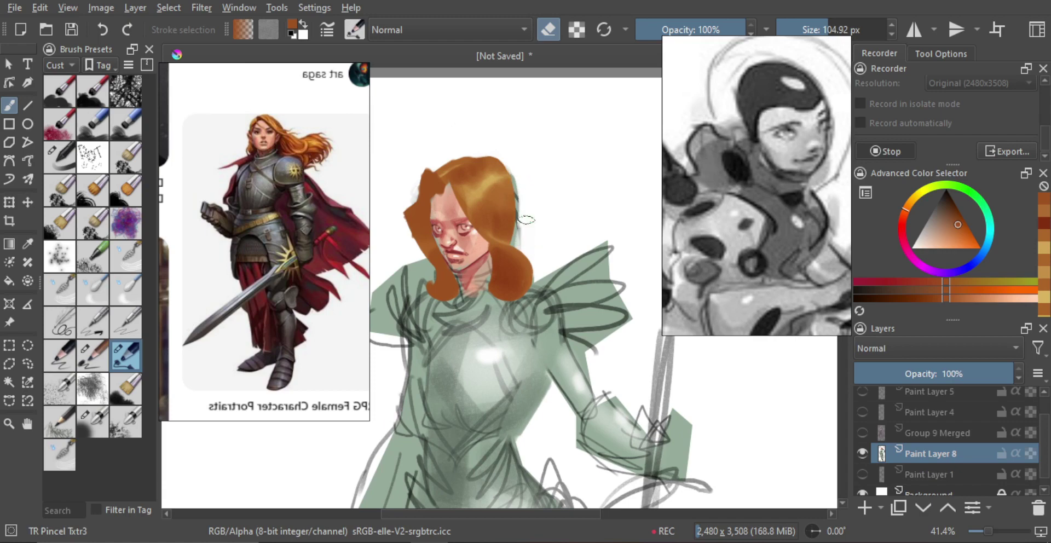
{"action": "mouse_move", "coordinate": [522, 170]}
{"action": "left_mouse_down"}
{"action": "mouse_move", "coordinate": [519, 242]}
{"action": "mouse_move", "coordinate": [541, 273]}
{"action": "left_mouse_up"}
{"action": "mouse_move", "coordinate": [541, 273]}
{"action": "left_mouse_down"}
{"action": "mouse_move", "coordinate": [524, 239]}
{"action": "mouse_move", "coordinate": [522, 263]}
{"action": "mouse_move", "coordinate": [515, 250]}
{"action": "mouse_move", "coordinate": [517, 177]}
{"action": "left_mouse_up"}
{"action": "key", "text": "m"}
{"action": "key", "text": "m"}
{"action": "mouse_move", "coordinate": [517, 177]}
{"action": "left_mouse_down"}
{"action": "mouse_move", "coordinate": [519, 211]}
{"action": "mouse_move", "coordinate": [520, 198]}
{"action": "left_mouse_up"}
{"action": "left_click_drag", "start_coordinate": [519, 198], "coordinate": [522, 221]}
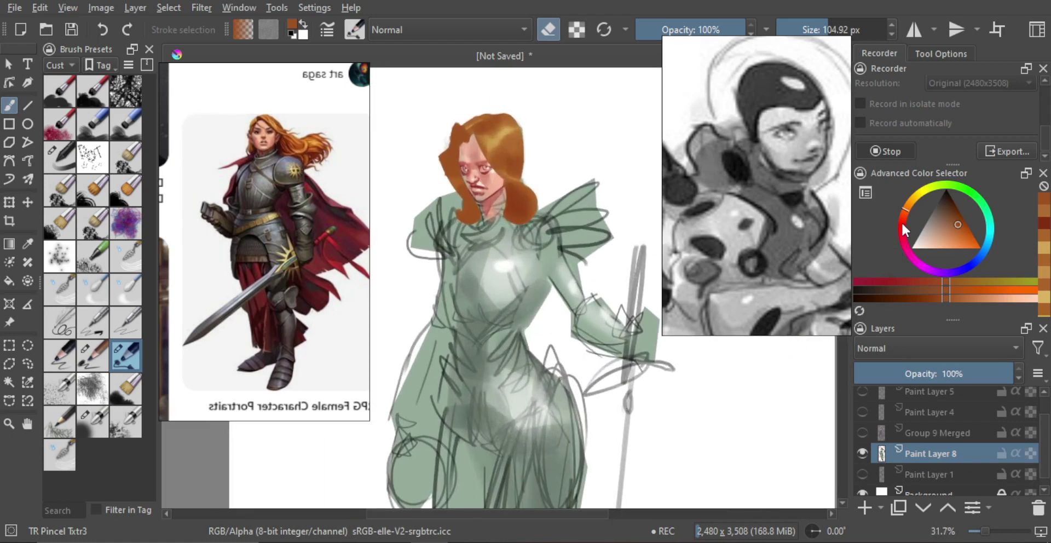
- Sketch a feathery crimson collar over both shoulders and the neckline, using about 27 px for detail, and check it mirrored
{"action": "mouse_move", "coordinate": [903, 224]}
{"action": "left_mouse_down"}
{"action": "mouse_move", "coordinate": [902, 235]}
{"action": "mouse_move", "coordinate": [900, 227]}
{"action": "mouse_move", "coordinate": [961, 230]}
{"action": "left_mouse_up"}
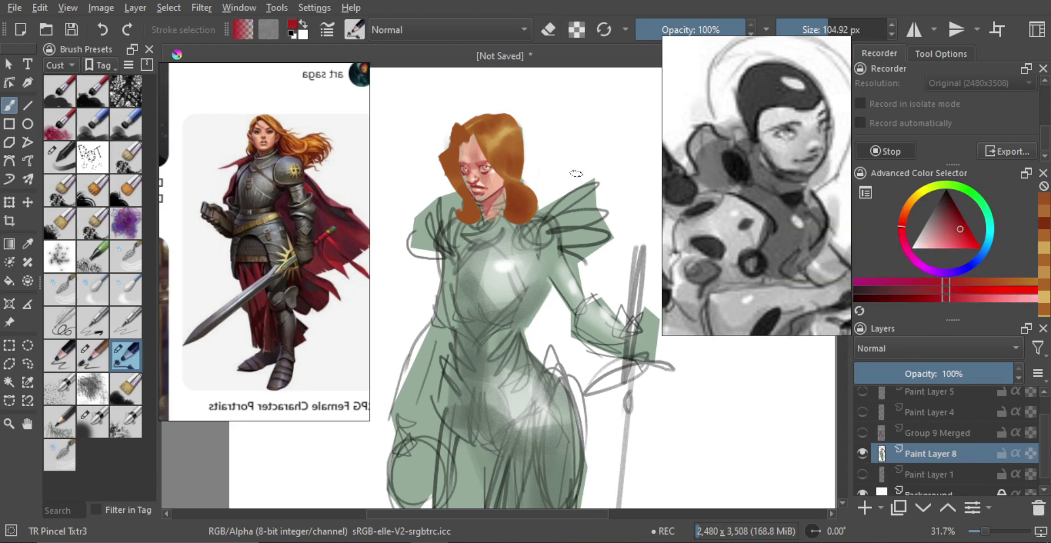
{"action": "left_click_drag", "start_coordinate": [570, 183], "coordinate": [553, 228]}
{"action": "mouse_move", "coordinate": [554, 229]}
{"action": "left_mouse_down"}
{"action": "mouse_move", "coordinate": [502, 237]}
{"action": "mouse_move", "coordinate": [524, 238]}
{"action": "left_mouse_up"}
{"action": "scroll", "coordinate": [515, 225], "scroll_direction": "up", "scroll_amount": 1}
{"action": "key", "text": "bracketleft"}
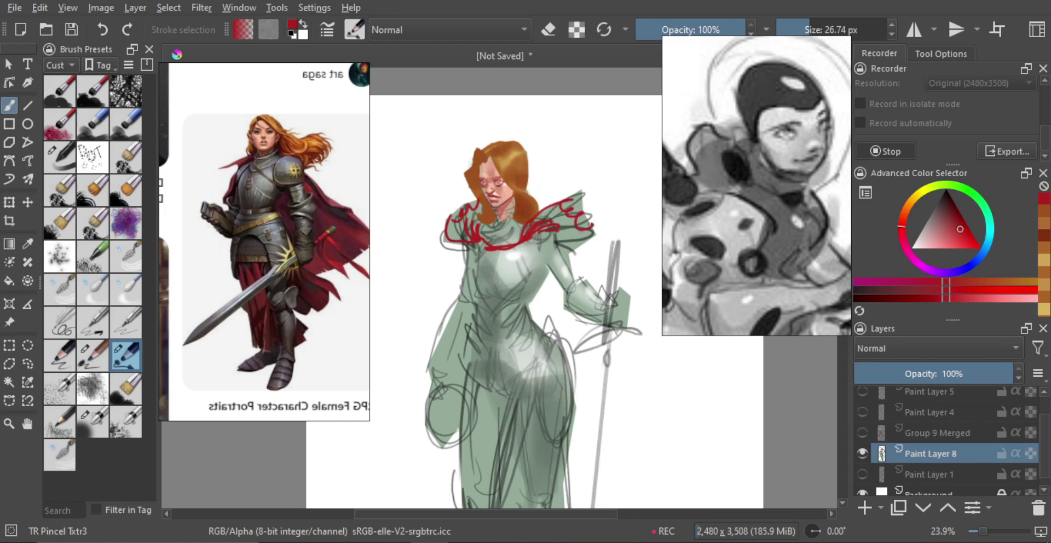
{"action": "mouse_move", "coordinate": [563, 214]}
{"action": "left_mouse_down"}
{"action": "mouse_move", "coordinate": [548, 230]}
{"action": "mouse_move", "coordinate": [581, 236]}
{"action": "mouse_move", "coordinate": [575, 251]}
{"action": "left_mouse_up"}
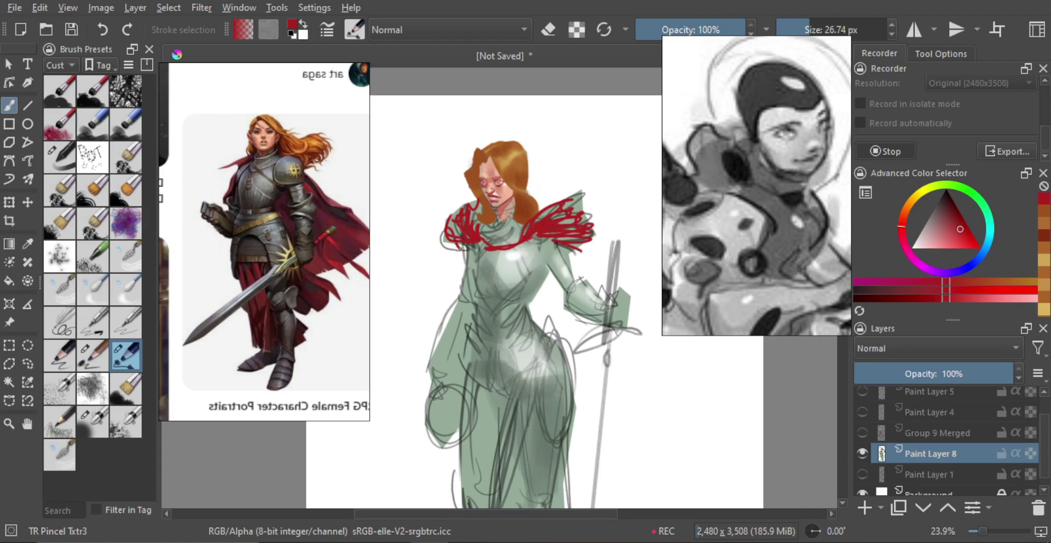
{"action": "scroll", "coordinate": [526, 263], "scroll_direction": "down", "scroll_amount": 4}
{"action": "key", "text": "m"}
{"action": "key", "text": "m"}
{"action": "scroll", "coordinate": [525, 204], "scroll_direction": "up", "scroll_amount": 4}
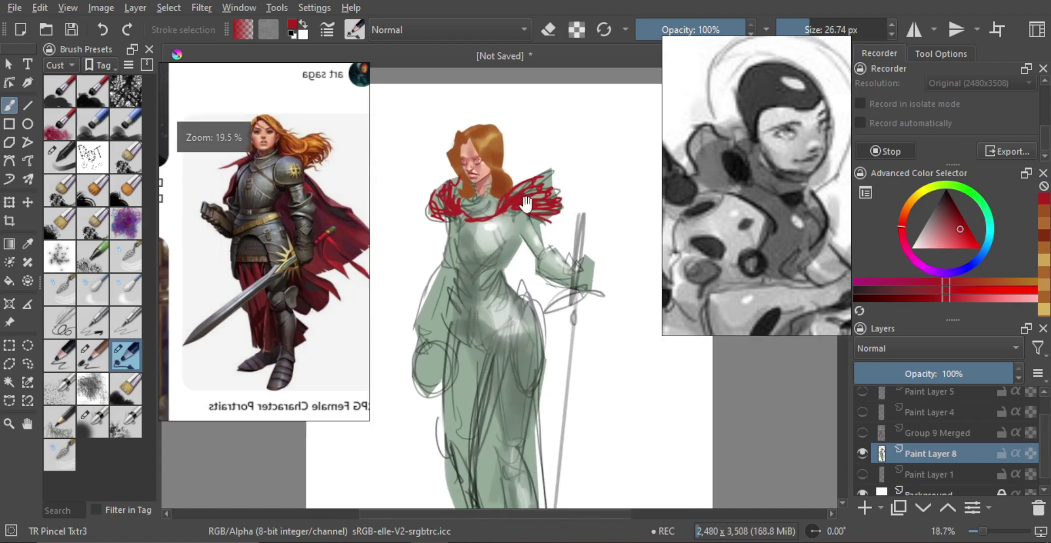
- Sketch the red cape's long outer edge from beside the sword hand down to a trailing hem on the ground
{"action": "scroll", "coordinate": [526, 204], "scroll_direction": "up", "scroll_amount": 1}
{"action": "left_click_drag", "start_coordinate": [549, 213], "coordinate": [549, 249]}
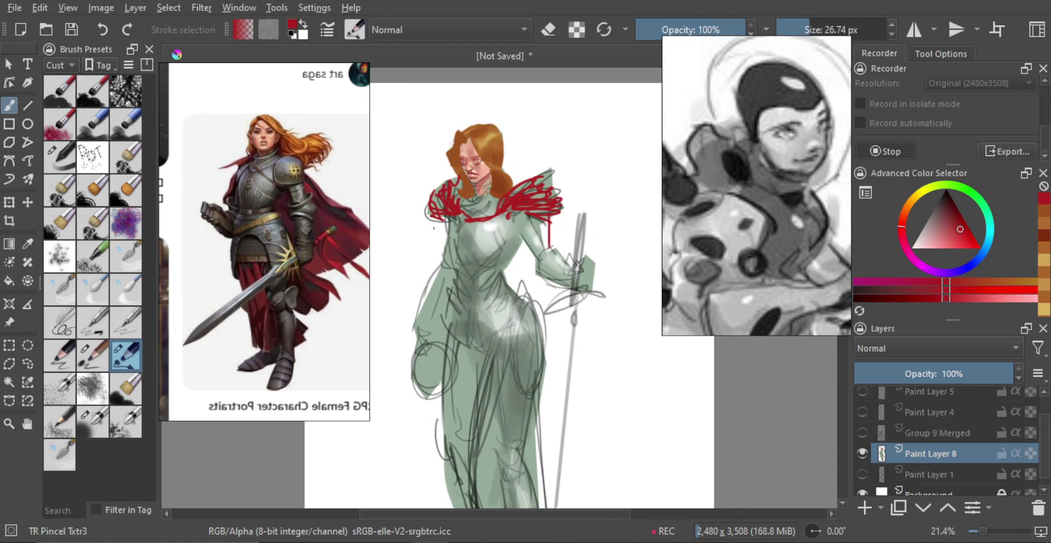
{"action": "scroll", "coordinate": [441, 230], "scroll_direction": "down", "scroll_amount": 3}
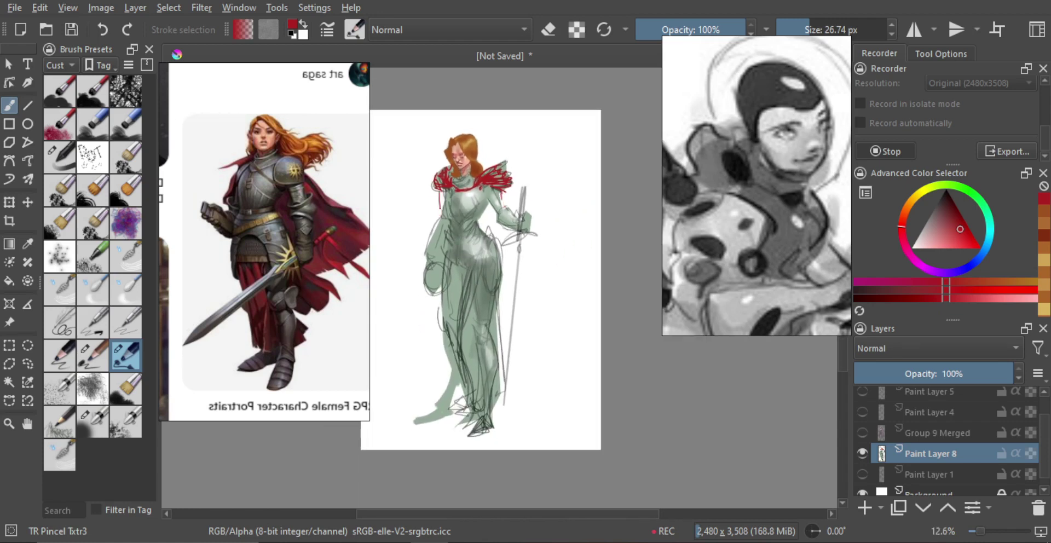
{"action": "left_click_drag", "start_coordinate": [504, 229], "coordinate": [506, 293]}
{"action": "key", "text": "ctrl+z"}
{"action": "mouse_move", "coordinate": [505, 229]}
{"action": "left_mouse_down"}
{"action": "mouse_move", "coordinate": [519, 387]}
{"action": "mouse_move", "coordinate": [535, 411]}
{"action": "left_mouse_up"}
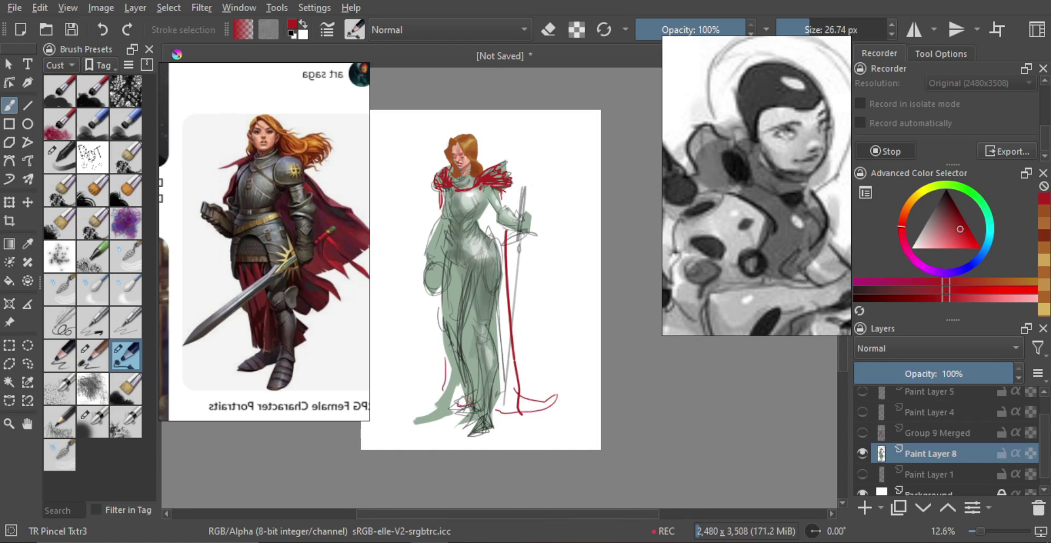
- Fill the cape with red strokes from below the arm to the trailing hem at about 32 to 36 px, checking it mirrored
{"action": "left_click_drag", "start_coordinate": [487, 214], "coordinate": [480, 225]}
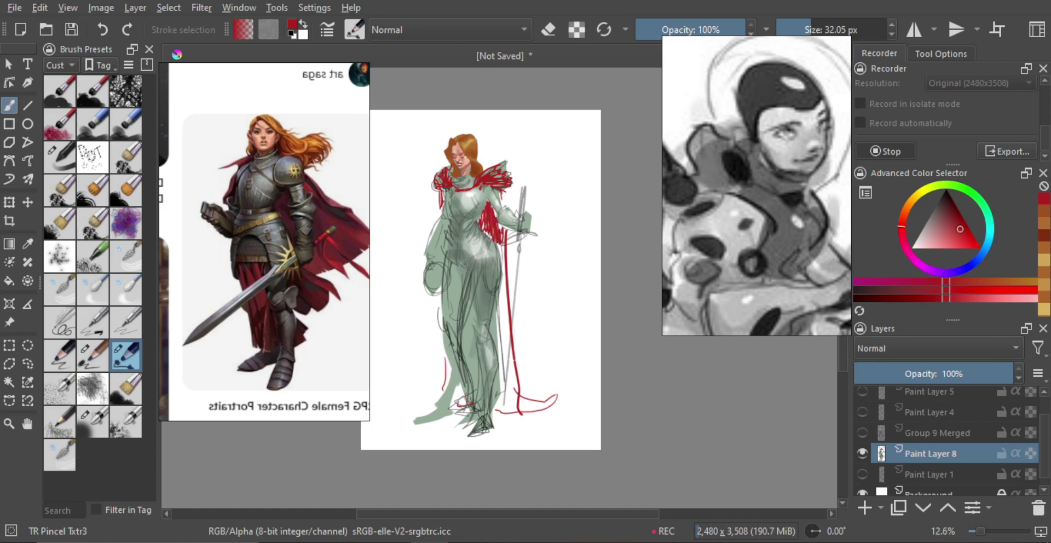
{"action": "left_click_drag", "start_coordinate": [501, 243], "coordinate": [504, 254]}
{"action": "mouse_move", "coordinate": [502, 217]}
{"action": "left_mouse_down"}
{"action": "mouse_move", "coordinate": [504, 235]}
{"action": "mouse_move", "coordinate": [503, 219]}
{"action": "left_mouse_up"}
{"action": "mouse_move", "coordinate": [505, 267]}
{"action": "left_mouse_down"}
{"action": "mouse_move", "coordinate": [517, 266]}
{"action": "mouse_move", "coordinate": [504, 318]}
{"action": "left_mouse_up"}
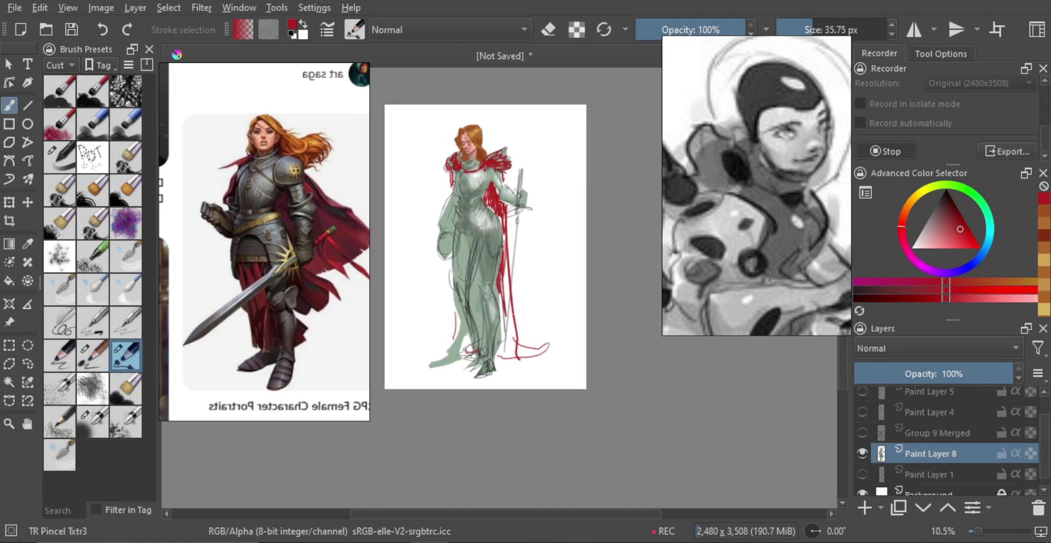
{"action": "mouse_move", "coordinate": [503, 332]}
{"action": "left_mouse_down"}
{"action": "mouse_move", "coordinate": [506, 273]}
{"action": "mouse_move", "coordinate": [508, 354]}
{"action": "left_mouse_up"}
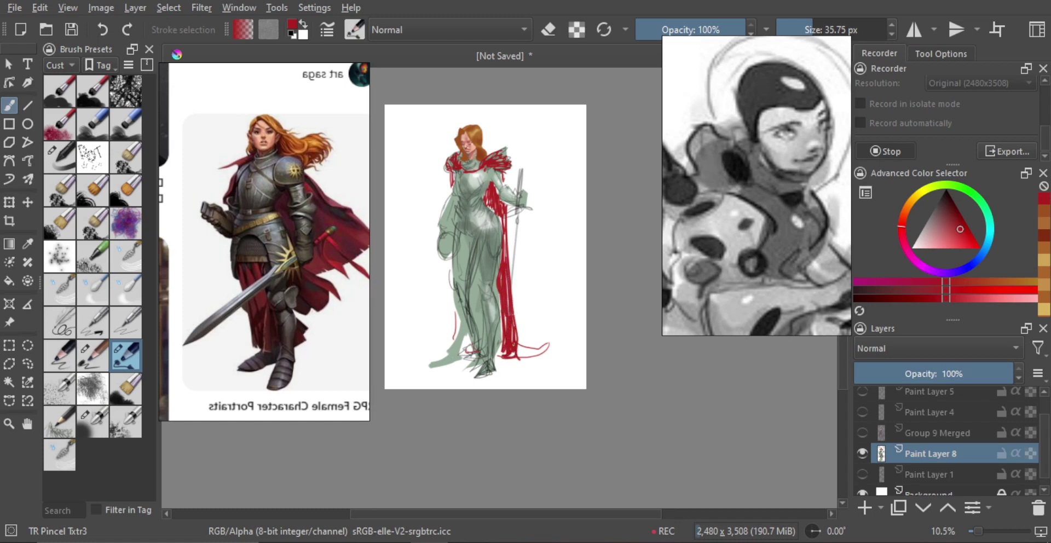
{"action": "key", "text": "m"}
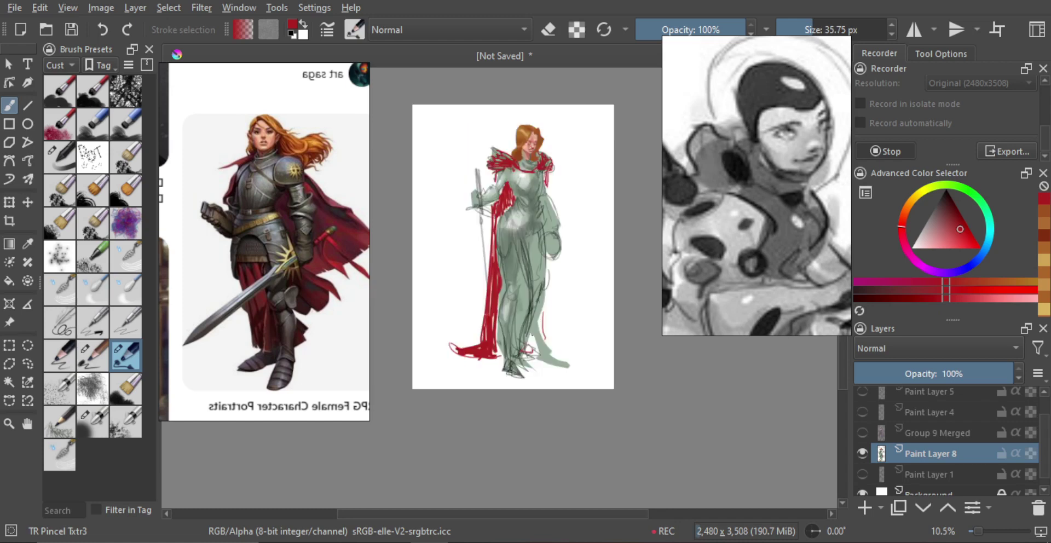
{"action": "key", "text": "m"}
{"action": "left_click_drag", "start_coordinate": [519, 298], "coordinate": [527, 322]}
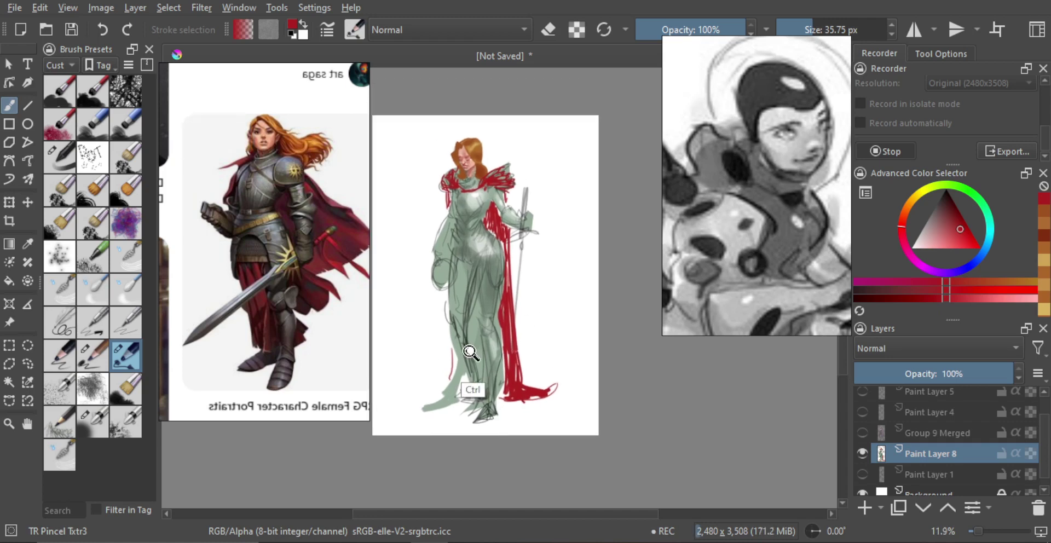
{"action": "scroll", "coordinate": [473, 392], "scroll_direction": "up", "scroll_amount": 1}
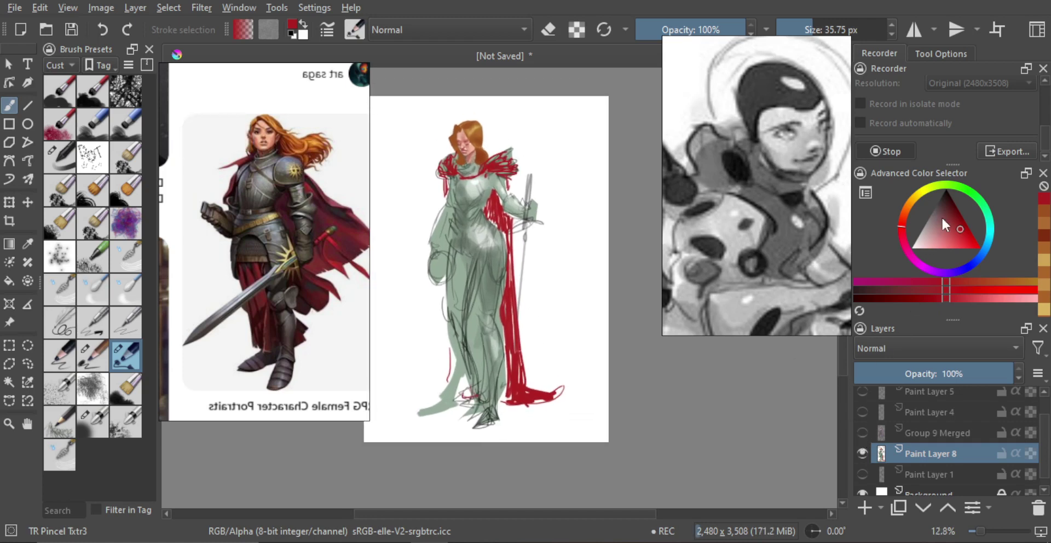
- Outline both pointed shoes in black with a brush of about 34 px and check the feet mirrored
{"action": "left_click", "coordinate": [945, 190]}
{"action": "left_click_drag", "start_coordinate": [513, 285], "coordinate": [518, 261]}
{"action": "left_click_drag", "start_coordinate": [465, 340], "coordinate": [463, 340], "text": "shift"}
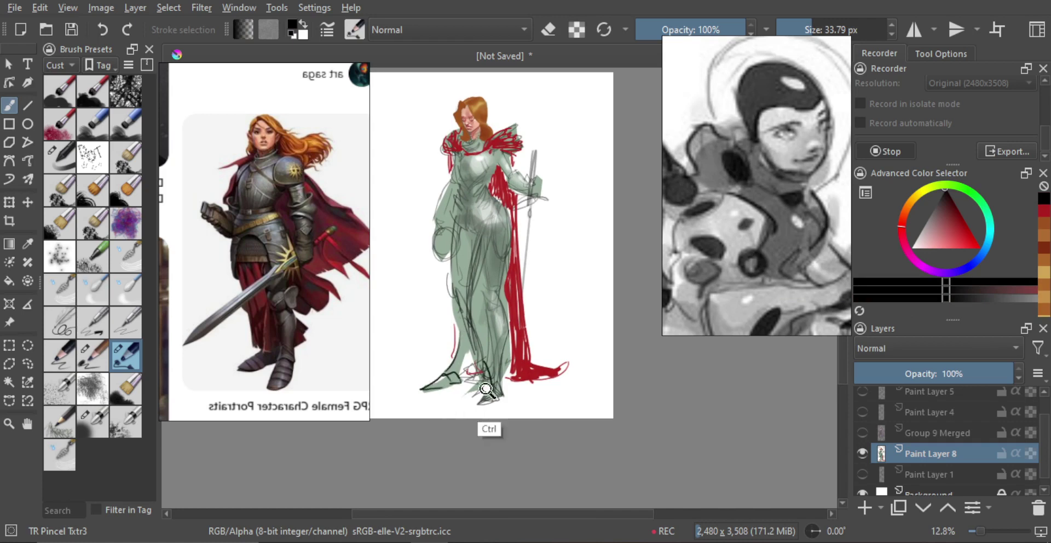
{"action": "left_click_drag", "start_coordinate": [489, 374], "coordinate": [486, 393]}
{"action": "key", "text": "ctrl+z"}
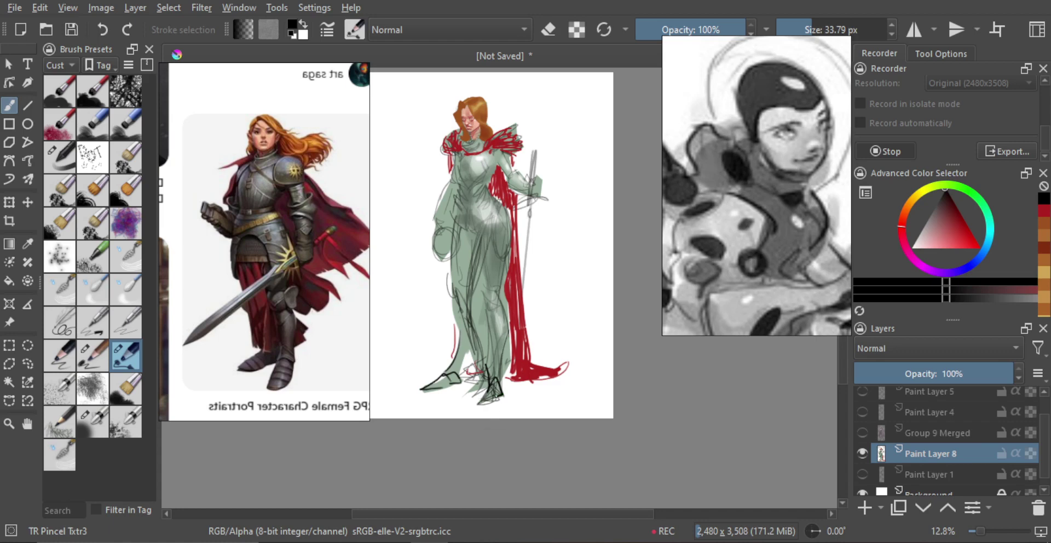
{"action": "key", "text": "m"}
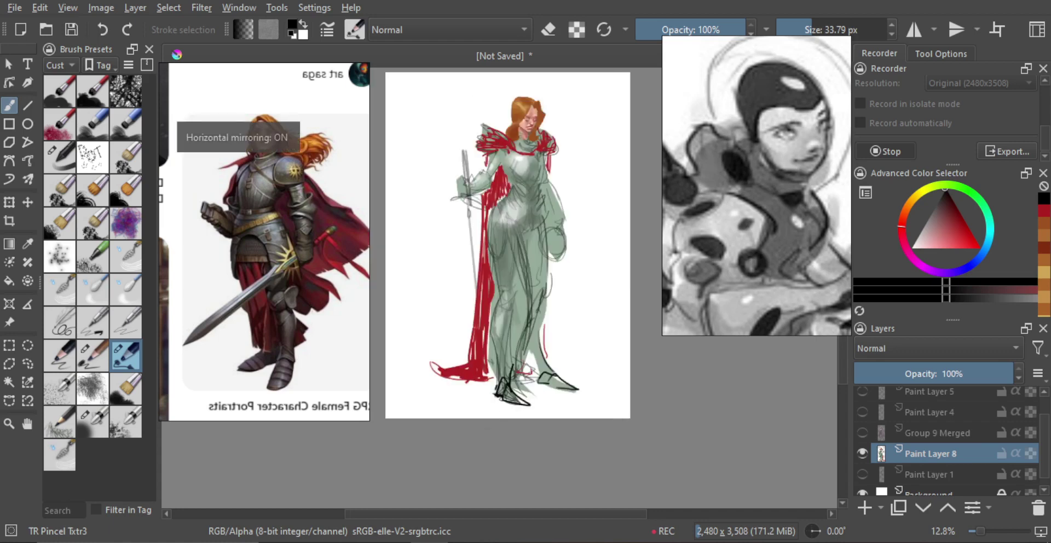
{"action": "key", "text": "m"}
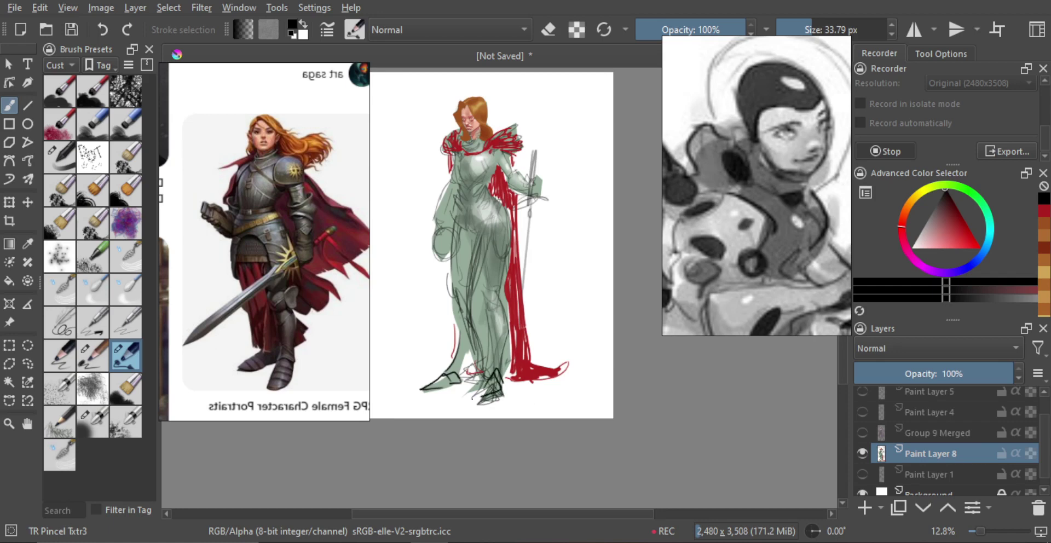
- Undo the last black strokes on the foot nearest the cape and compare the whole figure in mirrored and normal views
{"action": "key", "text": "ctrl+z"}
{"action": "key", "text": "ctrl+z"}
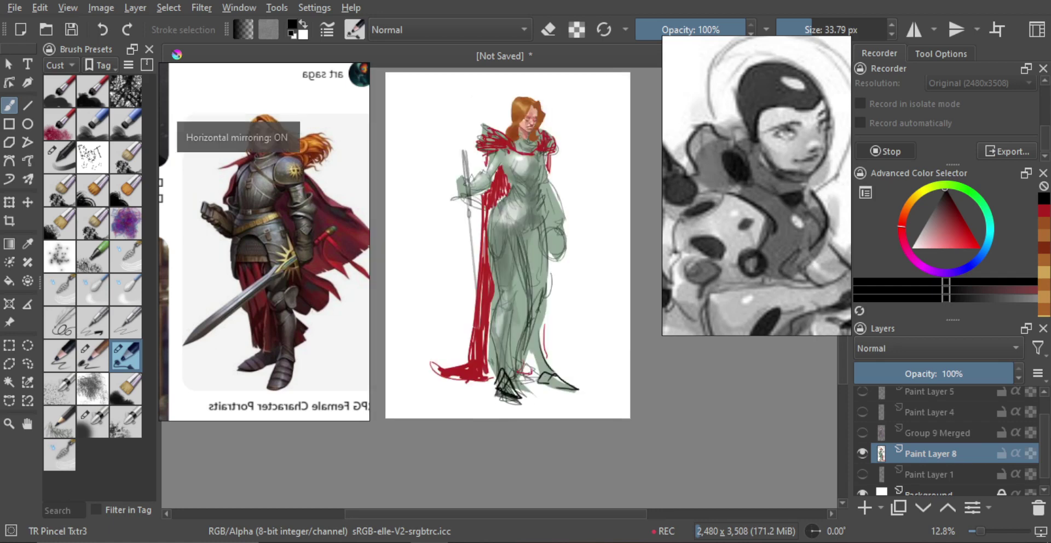
{"action": "key", "text": "m"}
{"action": "key", "text": "minus"}
{"action": "key", "text": "m"}
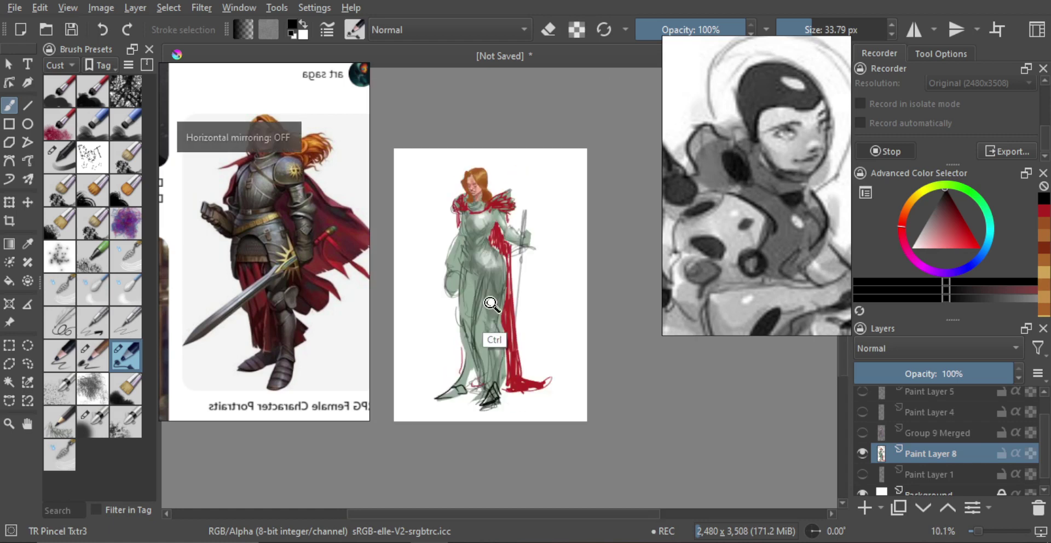
{"action": "key", "text": "plus"}
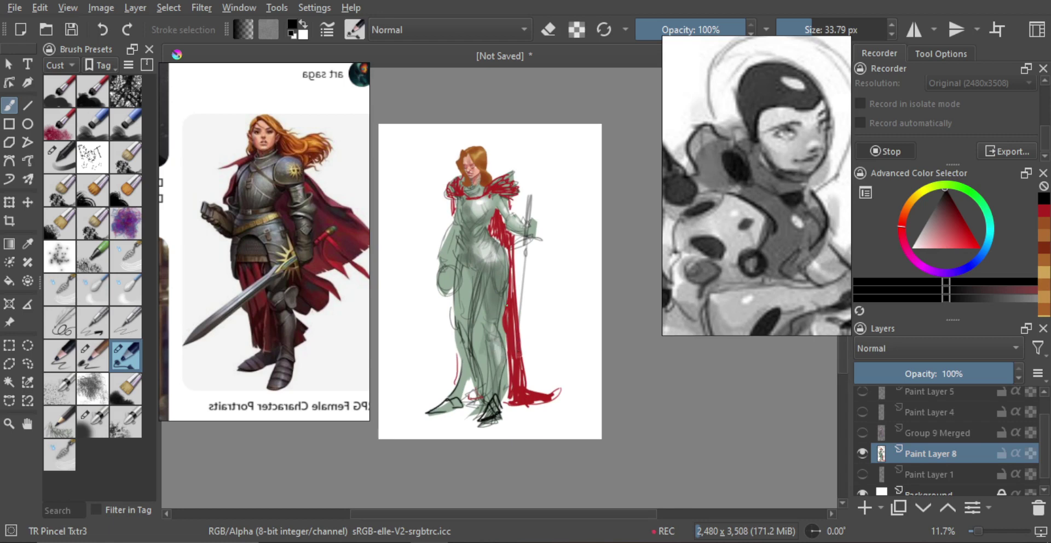
- Sketch the waist belt and a V-shaped hip armour edge in black at about 24 px, redoing the V and checking it mirrored
{"action": "left_click_drag", "start_coordinate": [476, 247], "coordinate": [498, 204]}
{"action": "mouse_move", "coordinate": [498, 204]}
{"action": "left_mouse_down"}
{"action": "mouse_move", "coordinate": [499, 241]}
{"action": "mouse_move", "coordinate": [487, 238]}
{"action": "mouse_move", "coordinate": [506, 231]}
{"action": "left_mouse_up"}
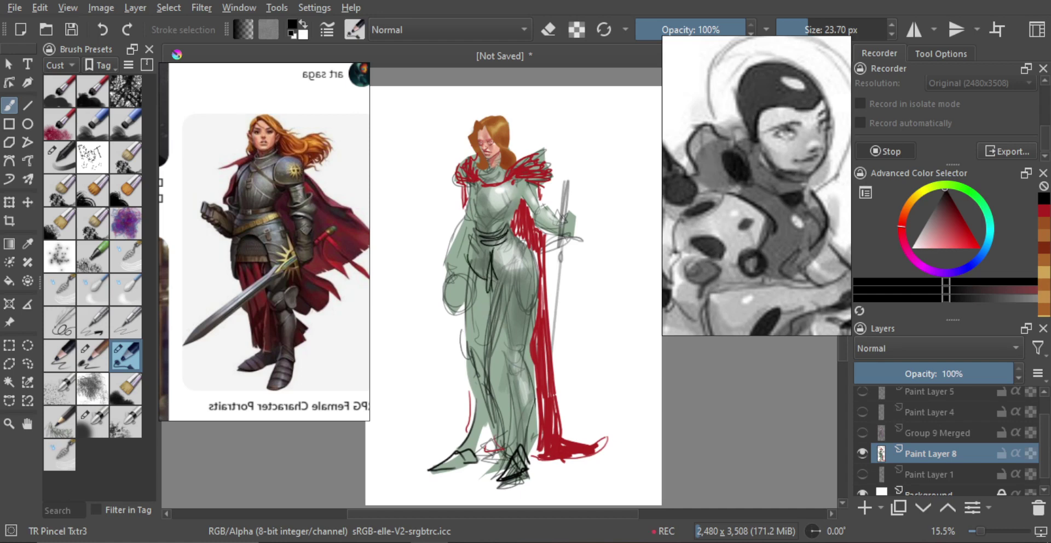
{"action": "key", "text": "ctrl+z"}
{"action": "key", "text": "ctrl+z"}
{"action": "left_click_drag", "start_coordinate": [489, 249], "coordinate": [489, 291]}
{"action": "key", "text": "ctrl+z"}
{"action": "key", "text": "ctrl+z"}
{"action": "left_click_drag", "start_coordinate": [466, 253], "coordinate": [493, 280]}
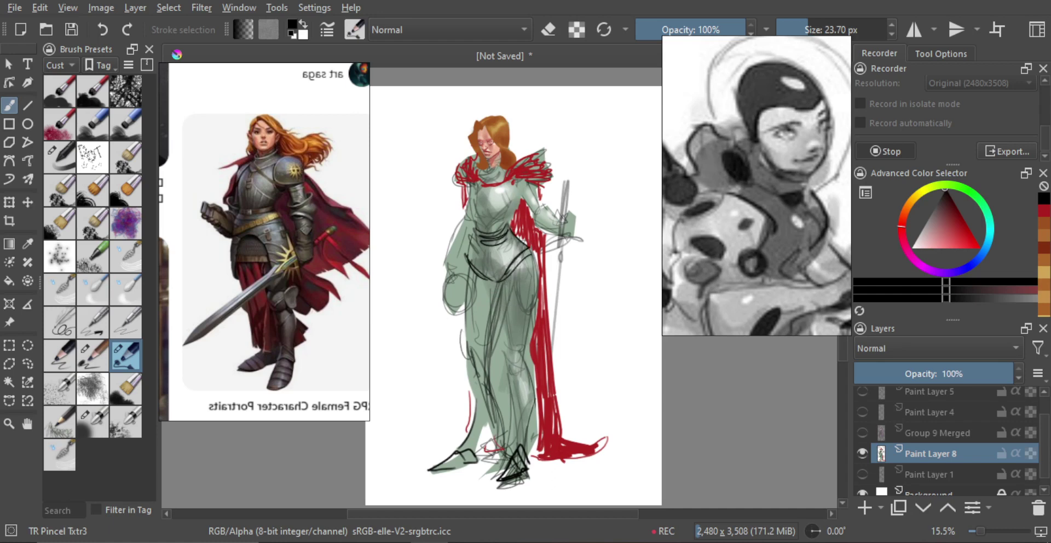
{"action": "key", "text": "m"}
{"action": "key", "text": "m"}
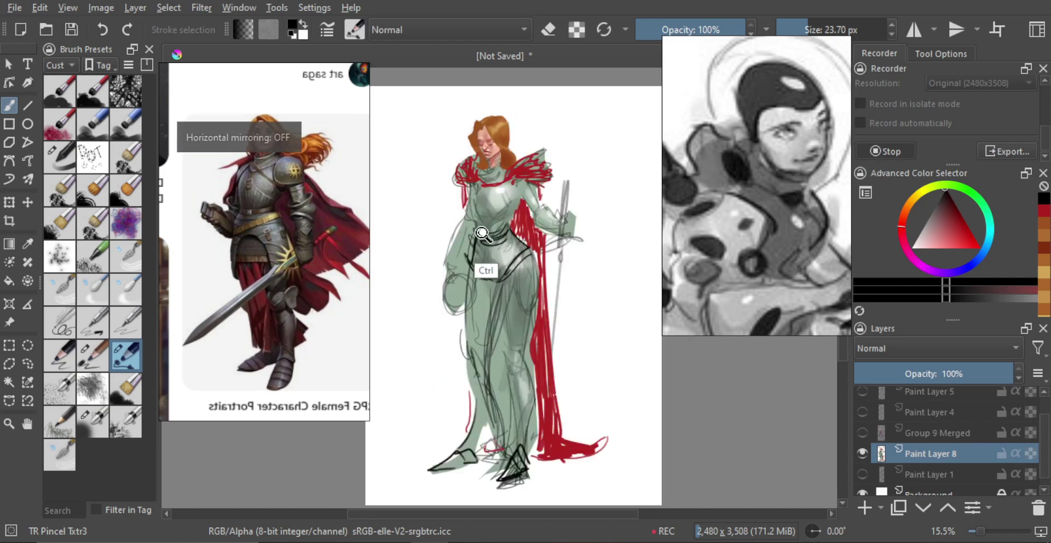
- Outline the breastplate's sides and the arm opening on the sword side in black, then check the figure mirrored
{"action": "left_click_drag", "start_coordinate": [486, 247], "coordinate": [486, 219]}
{"action": "left_click_drag", "start_coordinate": [485, 219], "coordinate": [491, 273]}
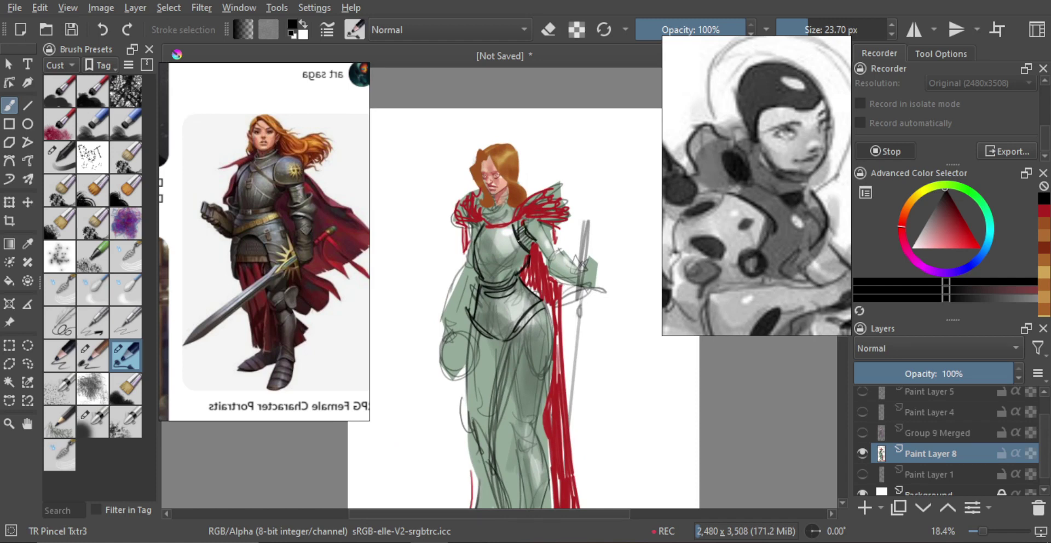
{"action": "left_click_drag", "start_coordinate": [536, 230], "coordinate": [536, 272]}
{"action": "key", "text": "m"}
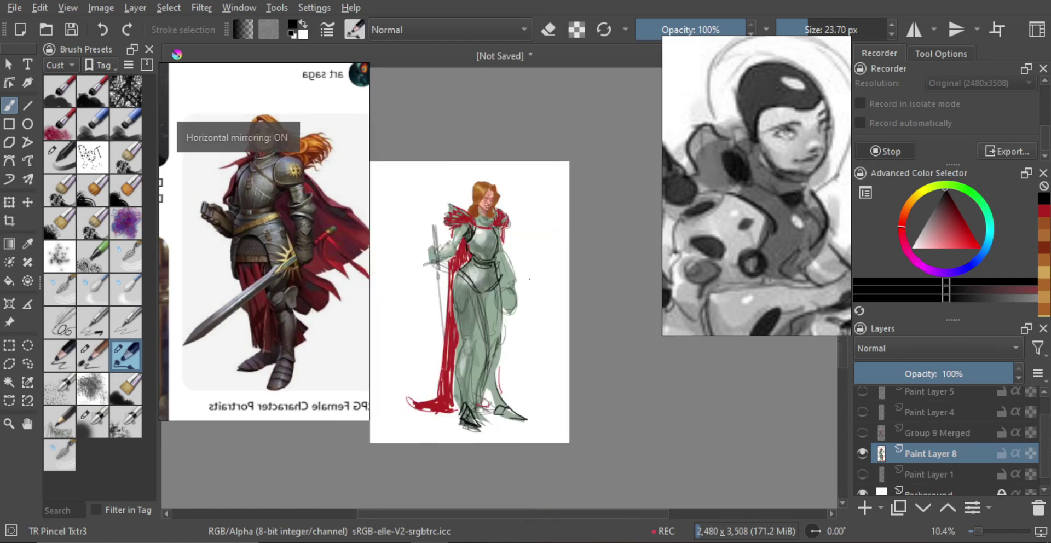
{"action": "key", "text": "m"}
- Reinforce the breastplate's black contour around the chest and arm opening, and review the whole figure
{"action": "scroll", "coordinate": [519, 208], "scroll_direction": "up", "scroll_amount": 5}
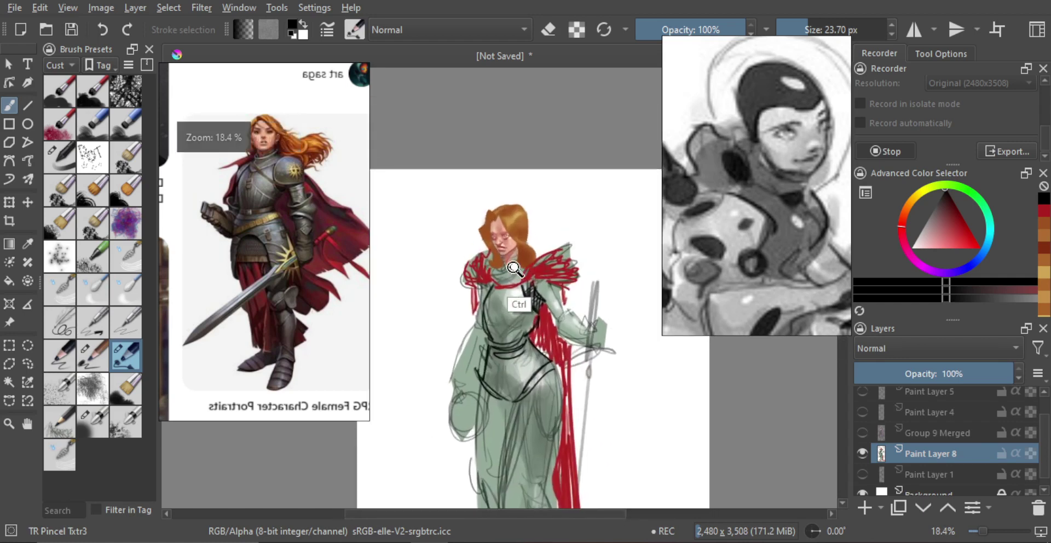
{"action": "mouse_move", "coordinate": [528, 246]}
{"action": "left_mouse_down"}
{"action": "mouse_move", "coordinate": [474, 288]}
{"action": "mouse_move", "coordinate": [537, 266]}
{"action": "left_mouse_up"}
{"action": "left_click_drag", "start_coordinate": [494, 316], "coordinate": [538, 289]}
{"action": "left_click_drag", "start_coordinate": [536, 261], "coordinate": [537, 305]}
{"action": "key", "text": "m"}
{"action": "scroll", "coordinate": [523, 271], "scroll_direction": "down", "scroll_amount": 3}
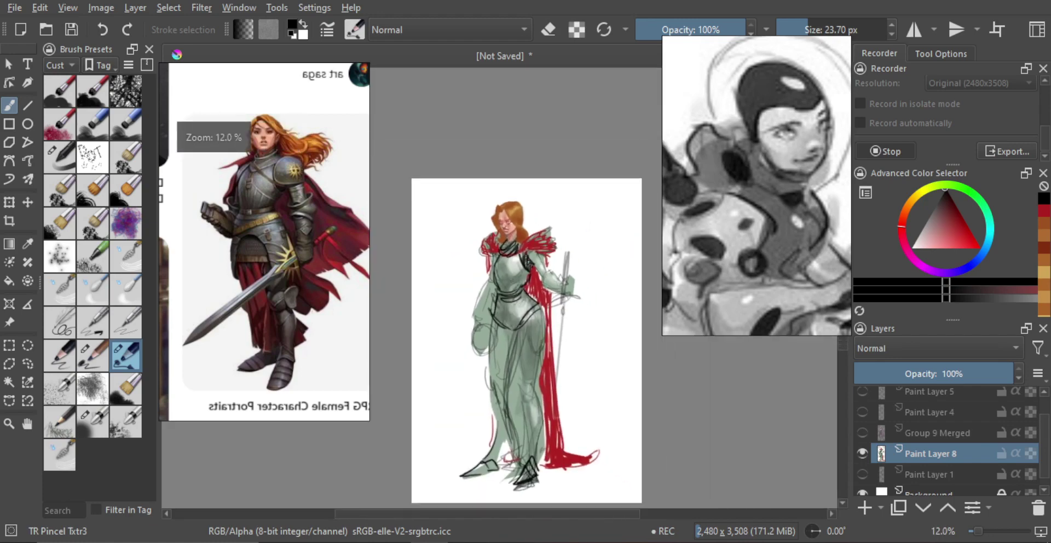
- Sketch the warrior's eyebrows in thin black strokes with the brush reduced to between about 5 and 10 px
{"action": "key", "text": "m"}
{"action": "scroll", "coordinate": [523, 271], "scroll_direction": "up", "scroll_amount": 5}
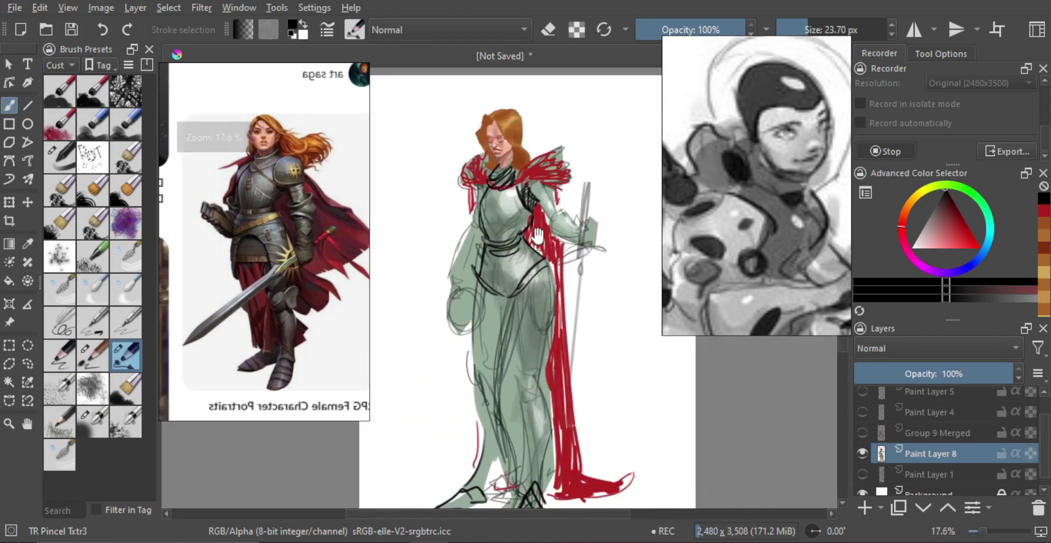
{"action": "scroll", "coordinate": [531, 179], "scroll_direction": "up", "scroll_amount": 6}
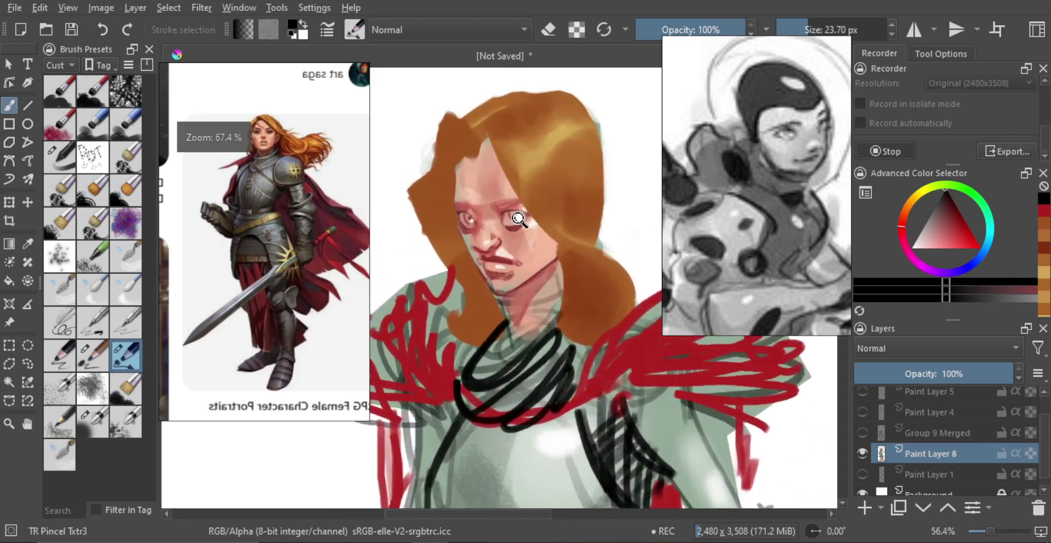
{"action": "left_click_drag", "start_coordinate": [496, 237], "coordinate": [455, 237], "text": "shift"}
{"action": "key", "text": "ctrl+z"}
{"action": "scroll", "coordinate": [472, 201], "scroll_direction": "up", "scroll_amount": 1}
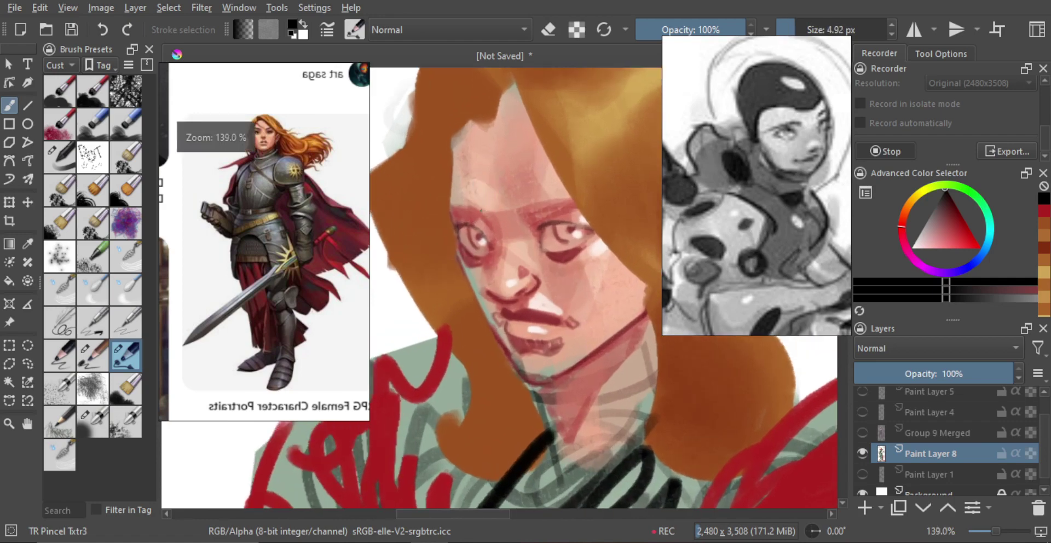
{"action": "left_click_drag", "start_coordinate": [461, 208], "coordinate": [567, 196], "text": "shift"}
{"action": "key", "text": "ctrl+z"}
{"action": "key", "text": "ctrl+z"}
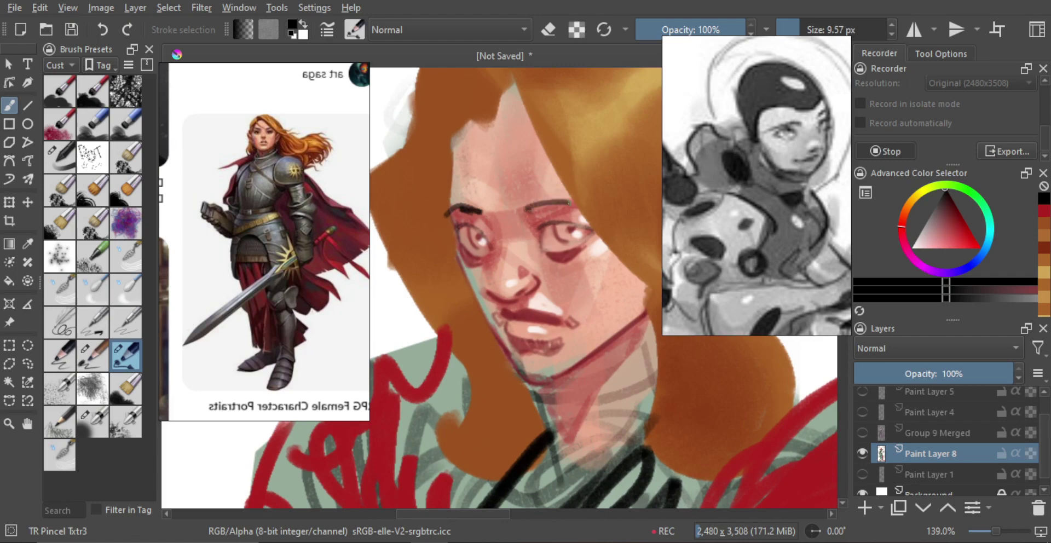
- Darken the upper eyelid lines of both eyes in black at about 6 px
{"action": "mouse_move", "coordinate": [526, 223]}
{"action": "left_mouse_down", "text": "ctrl"}
{"action": "mouse_move", "coordinate": [486, 221]}
{"action": "mouse_move", "coordinate": [477, 239]}
{"action": "mouse_move", "coordinate": [474, 226]}
{"action": "left_mouse_up", "text": "ctrl"}
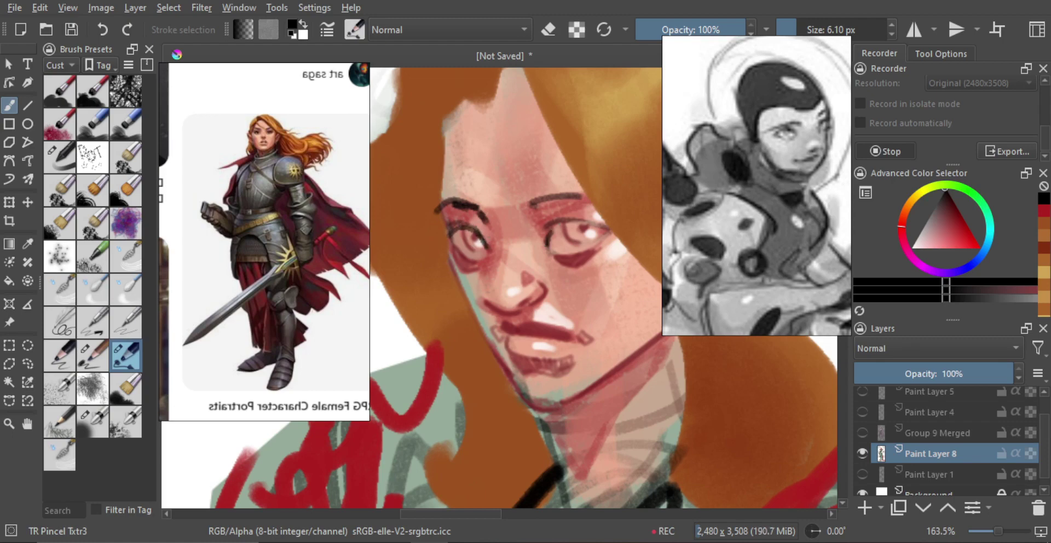
{"action": "left_click_drag", "start_coordinate": [603, 229], "coordinate": [545, 233]}
{"action": "scroll", "coordinate": [527, 249], "scroll_direction": "down", "scroll_amount": 4}
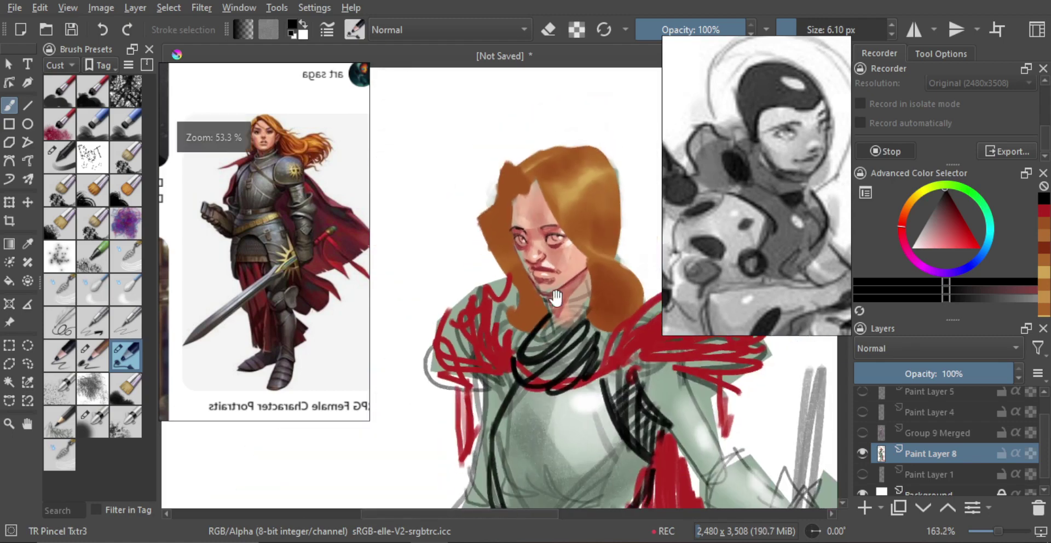
- Accent the nostrils and the mouth corner in black at about 5 px, then check the whole figure mirrored
{"action": "scroll", "coordinate": [520, 252], "scroll_direction": "up", "scroll_amount": 4}
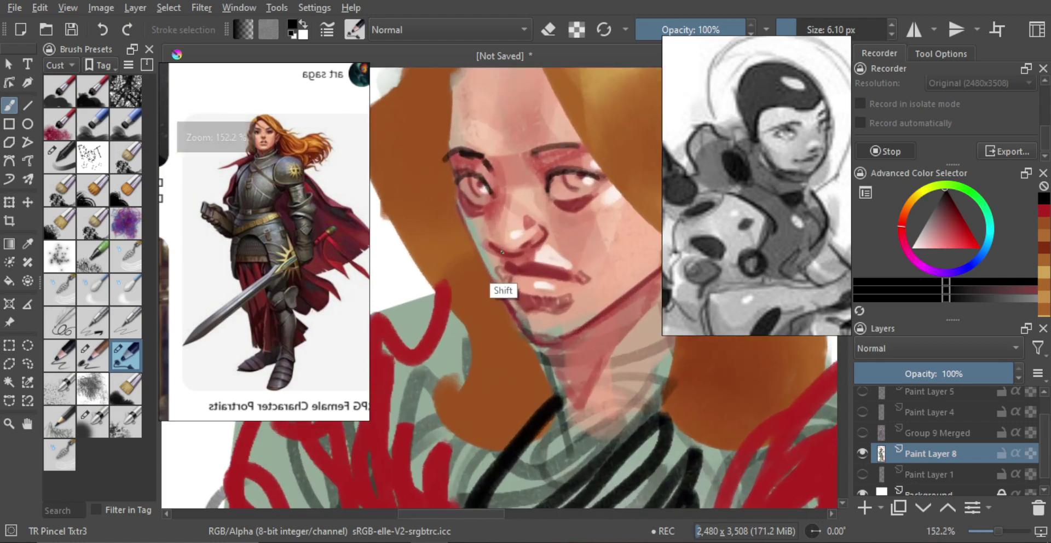
{"action": "left_click_drag", "start_coordinate": [508, 251], "coordinate": [507, 252]}
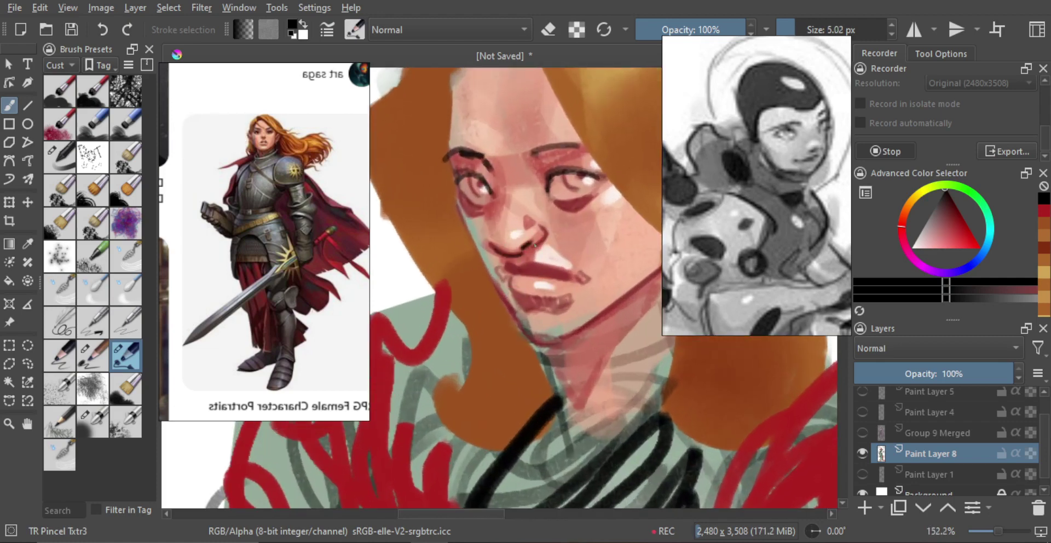
{"action": "scroll", "coordinate": [537, 246], "scroll_direction": "down", "scroll_amount": 4}
{"action": "scroll", "coordinate": [536, 246], "scroll_direction": "up", "scroll_amount": 4}
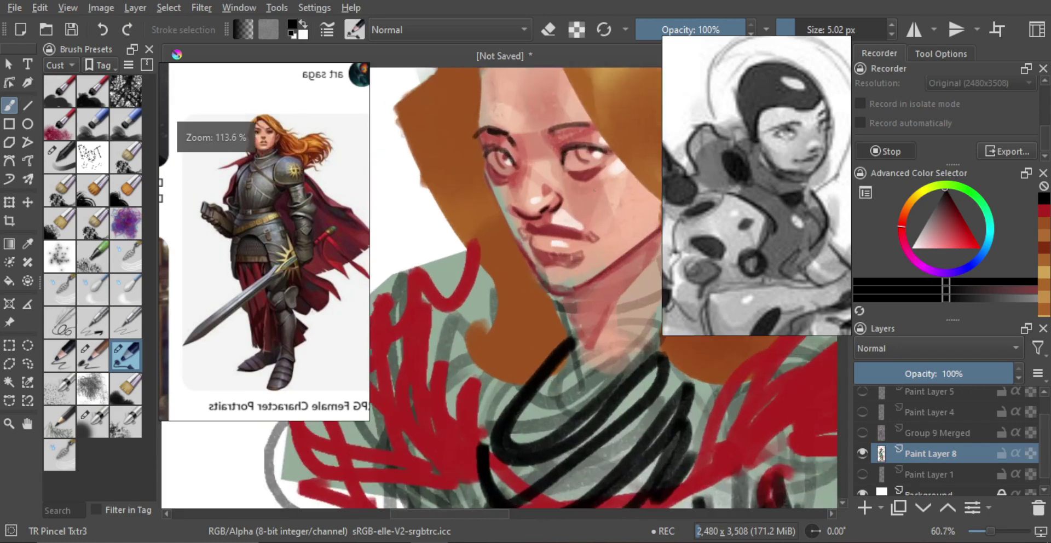
{"action": "left_click_drag", "start_coordinate": [527, 228], "coordinate": [544, 234]}
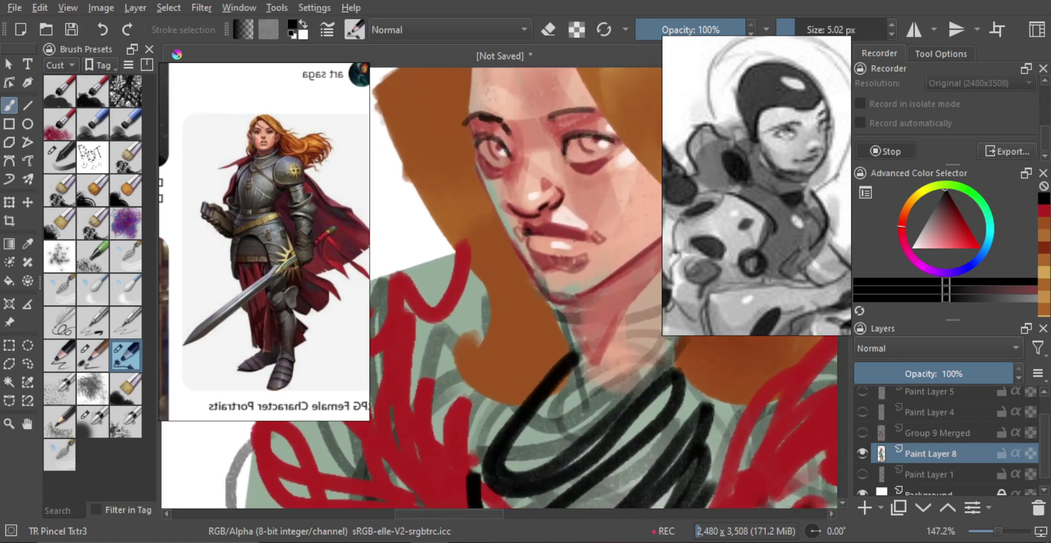
{"action": "scroll", "coordinate": [568, 228], "scroll_direction": "down", "scroll_amount": 5}
{"action": "key", "text": "m"}
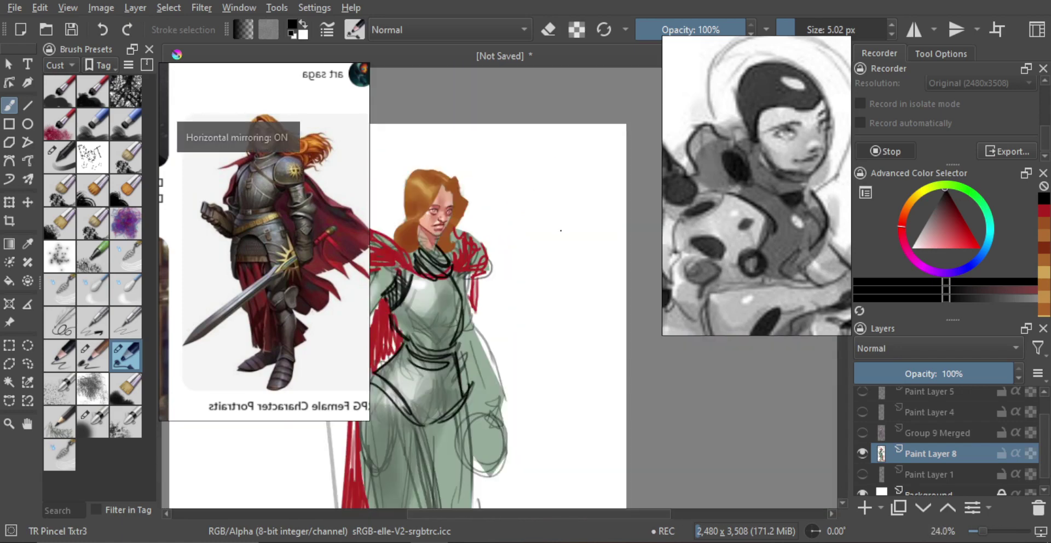
{"action": "scroll", "coordinate": [568, 229], "scroll_direction": "down", "scroll_amount": 4}
{"action": "key", "text": "m"}
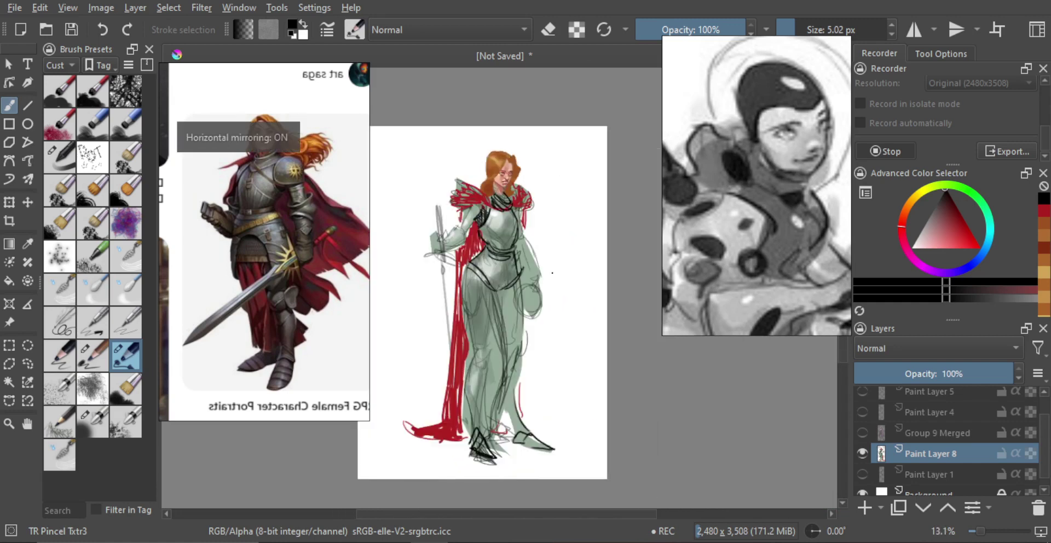
{"action": "key", "text": "m"}
- Show only the Paint Layer 5 sketch of the figure holding a round helmet, and add a new paint layer beneath it
{"action": "left_click", "coordinate": [863, 453]}
{"action": "left_click", "coordinate": [862, 473]}
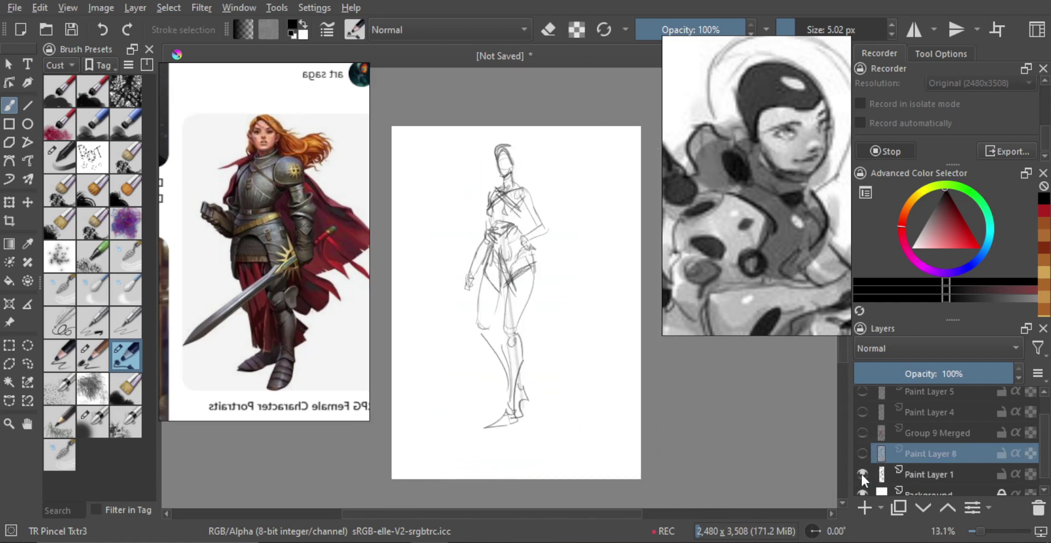
{"action": "left_click", "coordinate": [862, 473]}
{"action": "left_click", "coordinate": [863, 411]}
{"action": "left_click", "coordinate": [863, 412]}
{"action": "left_click", "coordinate": [862, 392]}
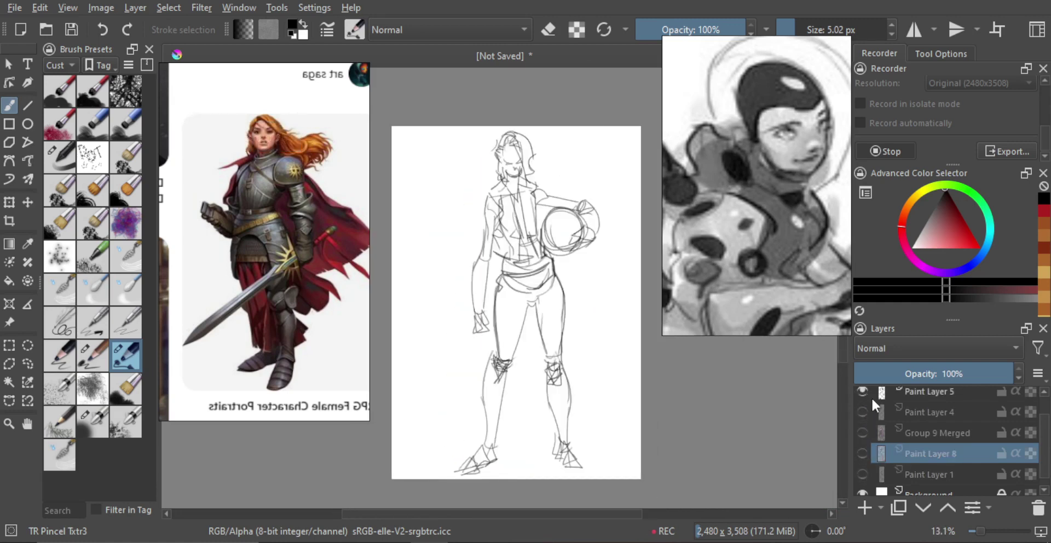
{"action": "left_click", "coordinate": [914, 412]}
{"action": "left_click", "coordinate": [863, 508]}
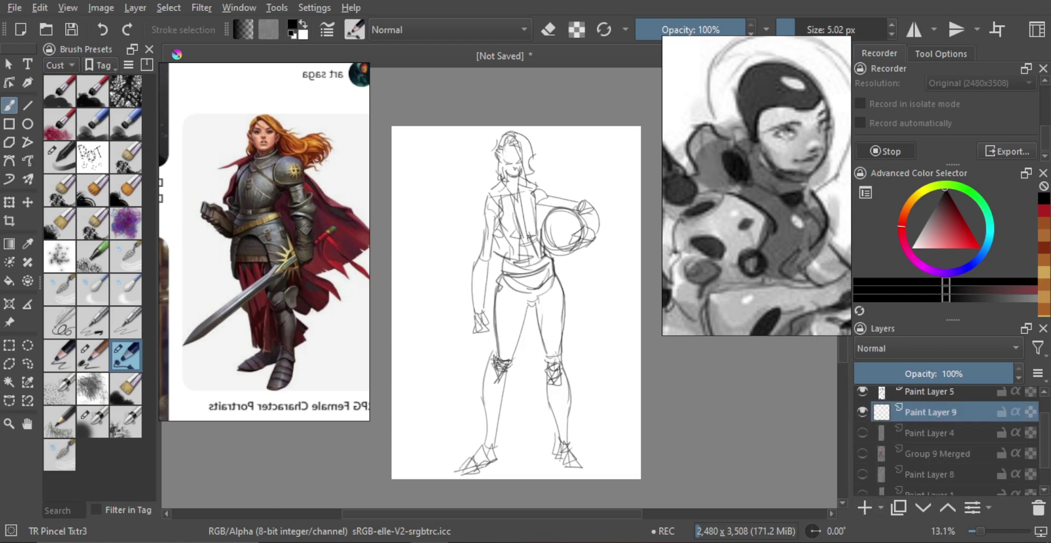
- Scale the Paint Layer 5 sketch down slightly and rotate it a little, checking its balance mirrored
{"action": "scroll", "coordinate": [488, 355], "scroll_direction": "down", "scroll_amount": 1}
{"action": "left_click", "coordinate": [943, 396]}
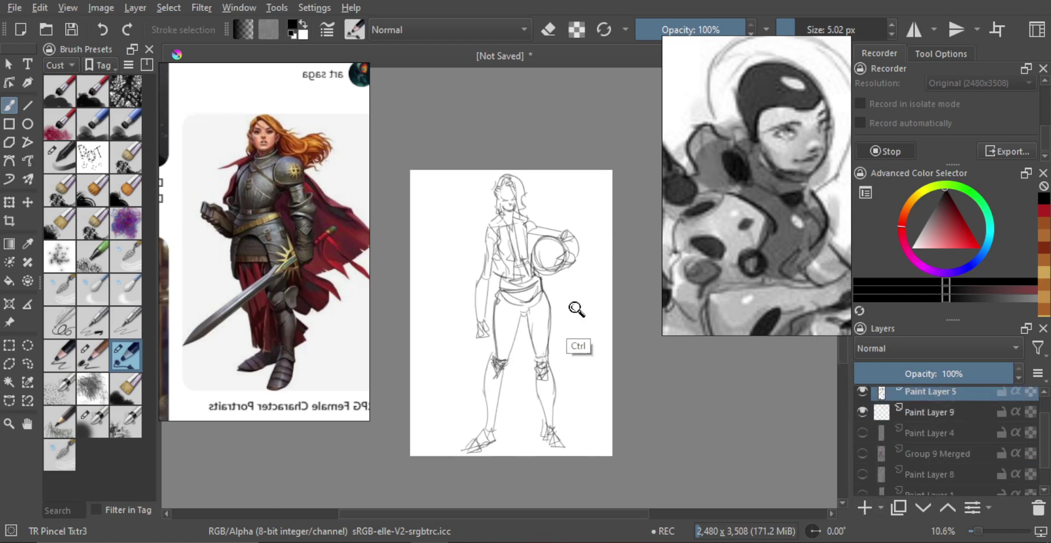
{"action": "key", "text": "ctrl+t"}
{"action": "mouse_move", "coordinate": [579, 453]}
{"action": "left_mouse_down"}
{"action": "mouse_move", "coordinate": [558, 407]}
{"action": "mouse_move", "coordinate": [569, 426]}
{"action": "left_mouse_up"}
{"action": "left_click_drag", "start_coordinate": [560, 405], "coordinate": [561, 418]}
{"action": "left_click_drag", "start_coordinate": [607, 391], "coordinate": [603, 397]}
{"action": "key", "text": "m"}
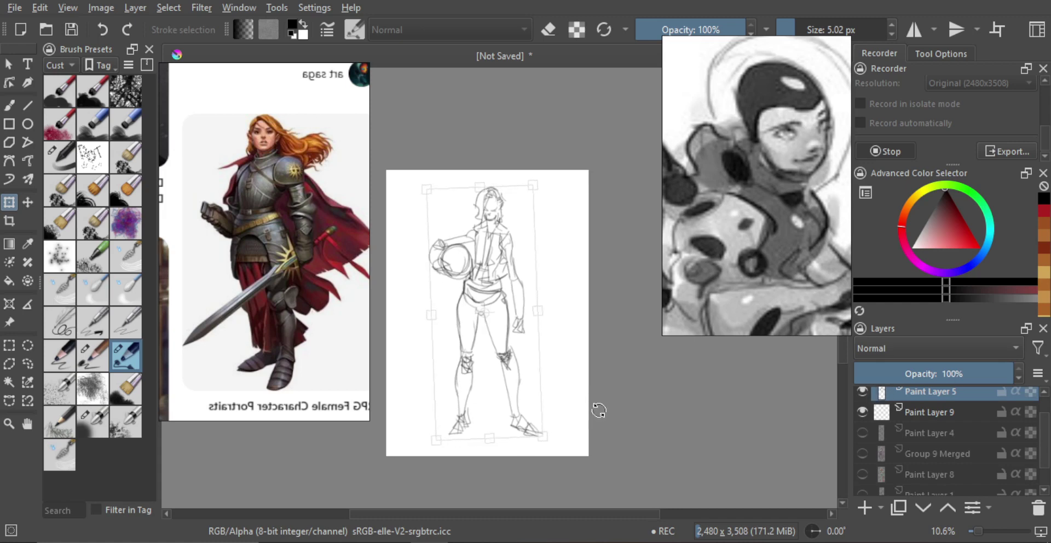
{"action": "key", "text": "m"}
{"action": "key", "text": "Return"}
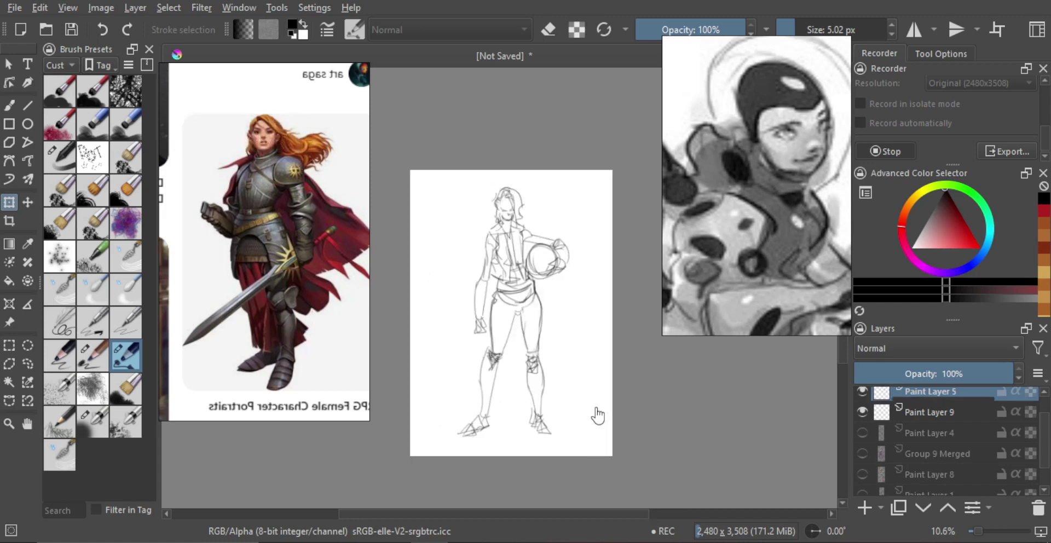
{"action": "key", "text": "b"}
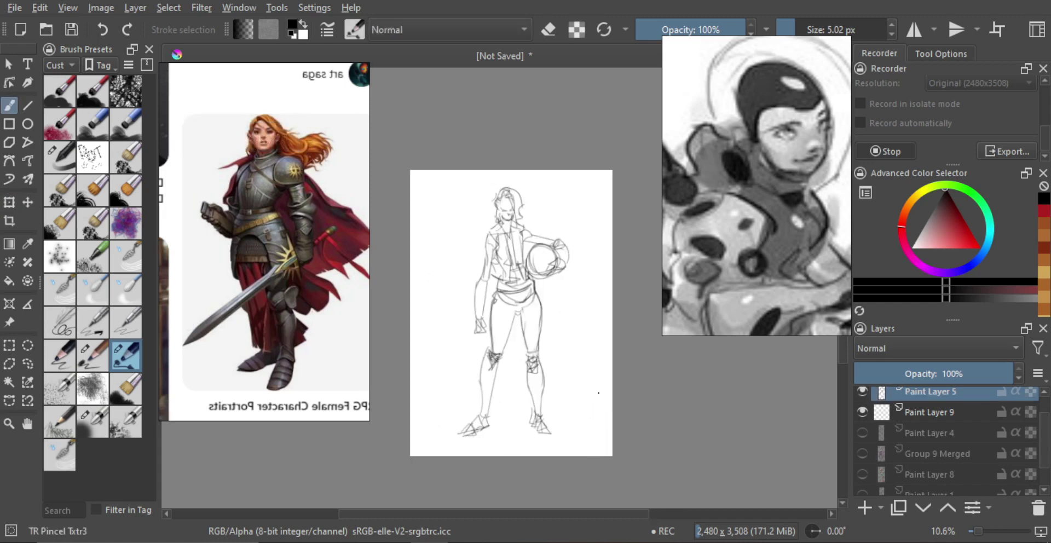
- Make Paint Layer 9 active and frame the full-length space-suited woman in the grayscale reference
{"action": "left_click", "coordinate": [925, 412]}
{"action": "scroll", "coordinate": [539, 328], "scroll_direction": "up", "scroll_amount": 1}
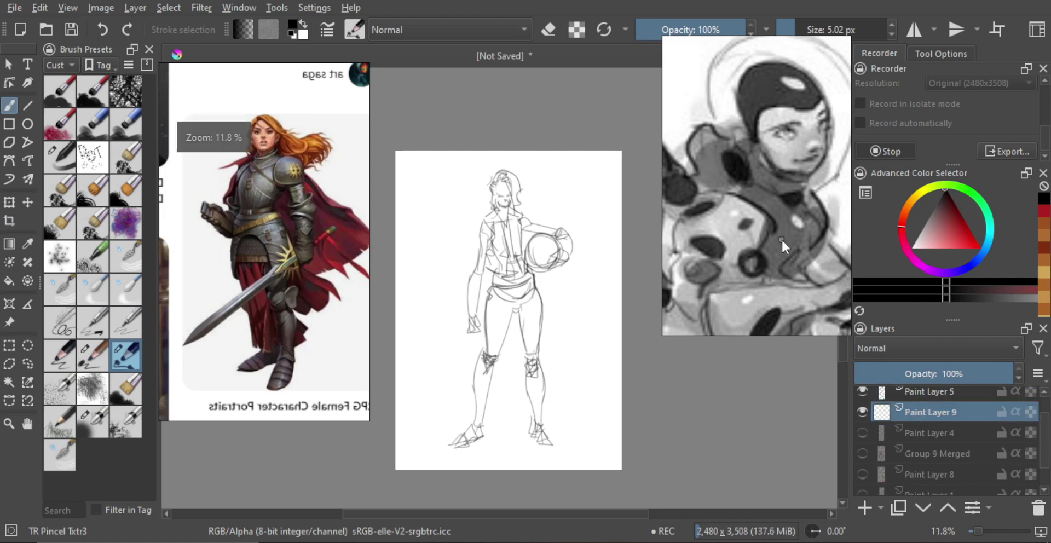
{"action": "scroll", "coordinate": [781, 240], "scroll_direction": "down", "scroll_amount": 4}
{"action": "left_click_drag", "start_coordinate": [783, 241], "coordinate": [765, 172]}
{"action": "scroll", "coordinate": [787, 245], "scroll_direction": "down", "scroll_amount": 2}
{"action": "left_click_drag", "start_coordinate": [787, 247], "coordinate": [780, 215]}
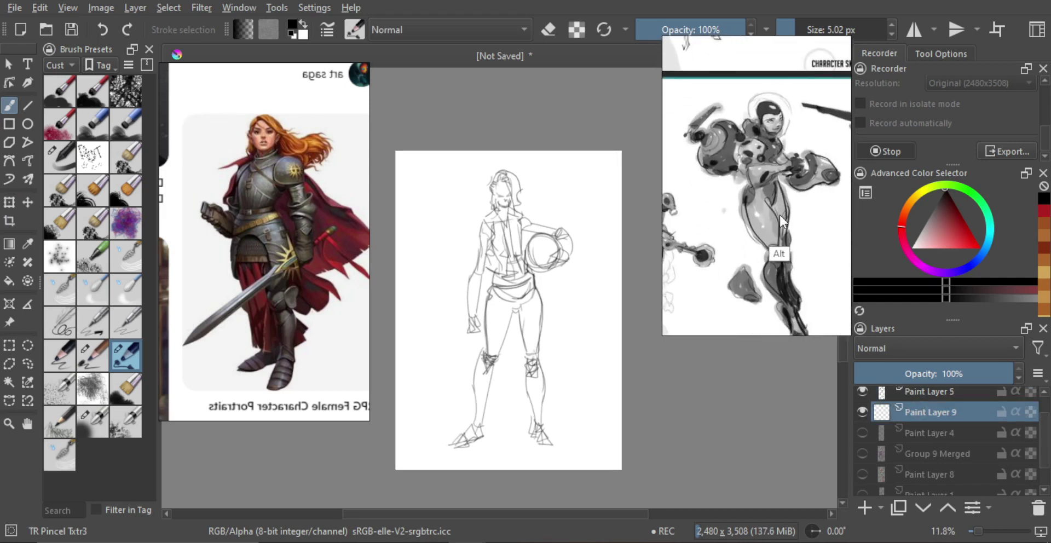
{"action": "scroll", "coordinate": [779, 215], "scroll_direction": "down", "scroll_amount": 2}
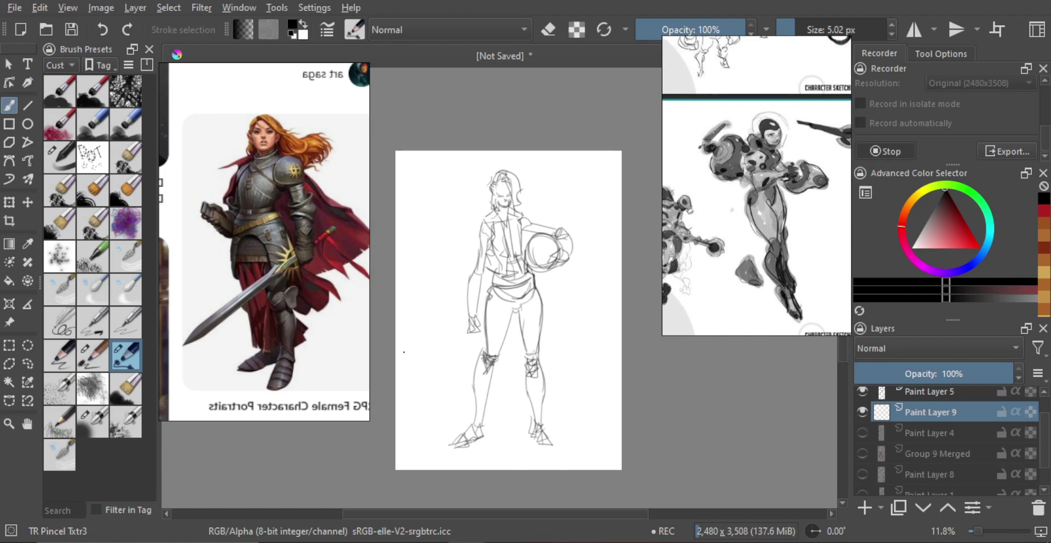
- Trace a polygonal selection around the whole sketched figure, including the held helmet and the gap between the legs, and check it mirrored
{"action": "left_click", "coordinate": [12, 365]}
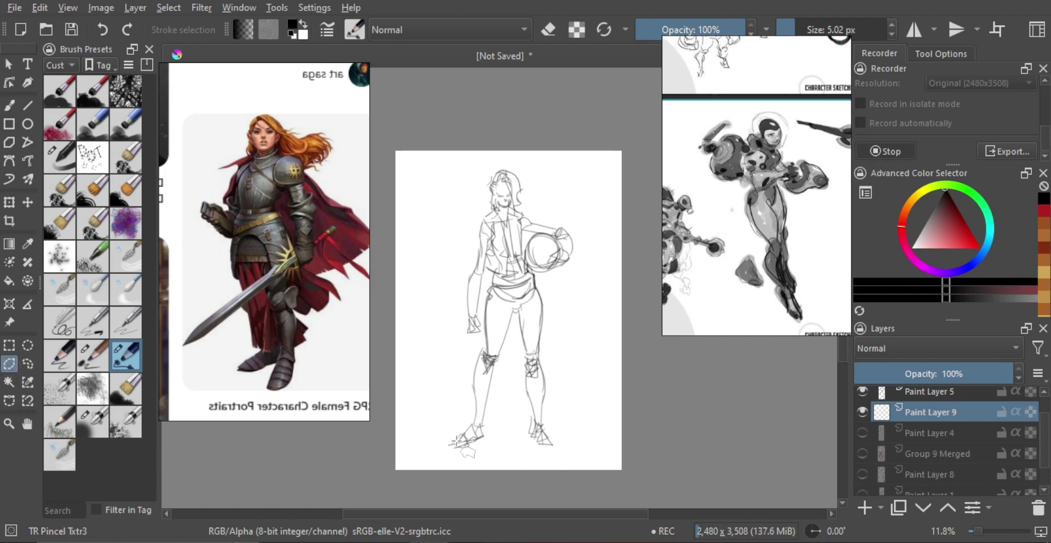
{"action": "mouse_move", "coordinate": [476, 406]}
{"action": "left_mouse_down"}
{"action": "mouse_move", "coordinate": [495, 271]}
{"action": "mouse_move", "coordinate": [484, 277]}
{"action": "mouse_move", "coordinate": [481, 329]}
{"action": "mouse_move", "coordinate": [468, 332]}
{"action": "mouse_move", "coordinate": [467, 282]}
{"action": "mouse_move", "coordinate": [494, 174]}
{"action": "mouse_move", "coordinate": [520, 172]}
{"action": "mouse_move", "coordinate": [517, 202]}
{"action": "mouse_move", "coordinate": [531, 223]}
{"action": "mouse_move", "coordinate": [574, 244]}
{"action": "mouse_move", "coordinate": [536, 279]}
{"action": "left_mouse_up"}
{"action": "left_click", "coordinate": [522, 205]}
{"action": "left_click", "coordinate": [512, 207]}
{"action": "left_click", "coordinate": [521, 214]}
{"action": "left_click", "coordinate": [536, 278]}
{"action": "left_click", "coordinate": [536, 288]}
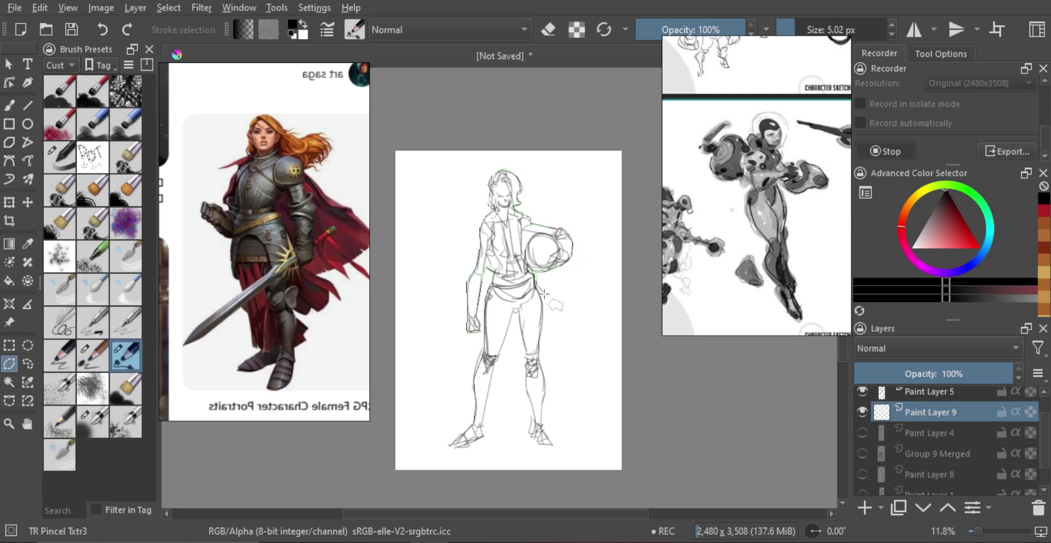
{"action": "left_click", "coordinate": [541, 301]}
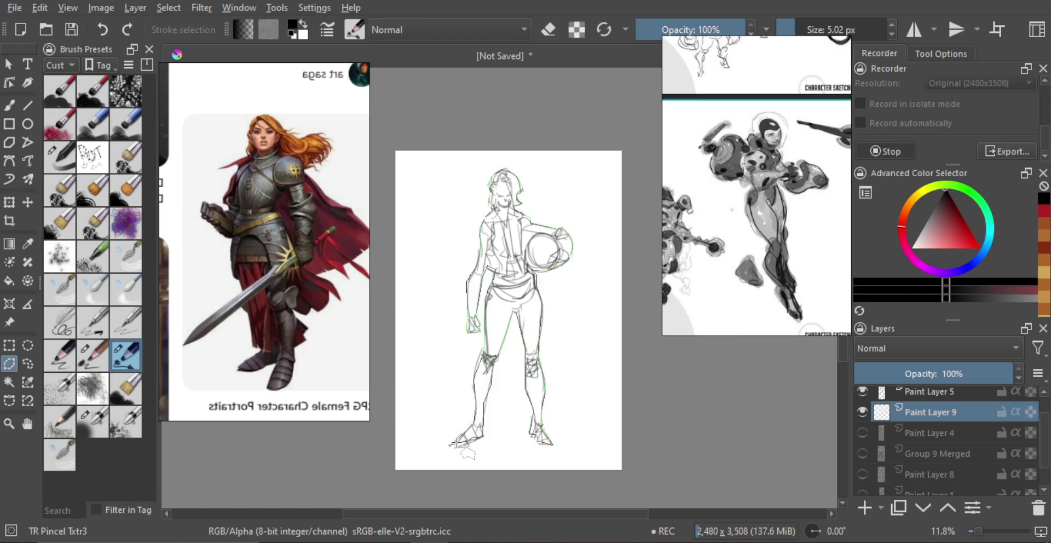
{"action": "double_click", "coordinate": [458, 444]}
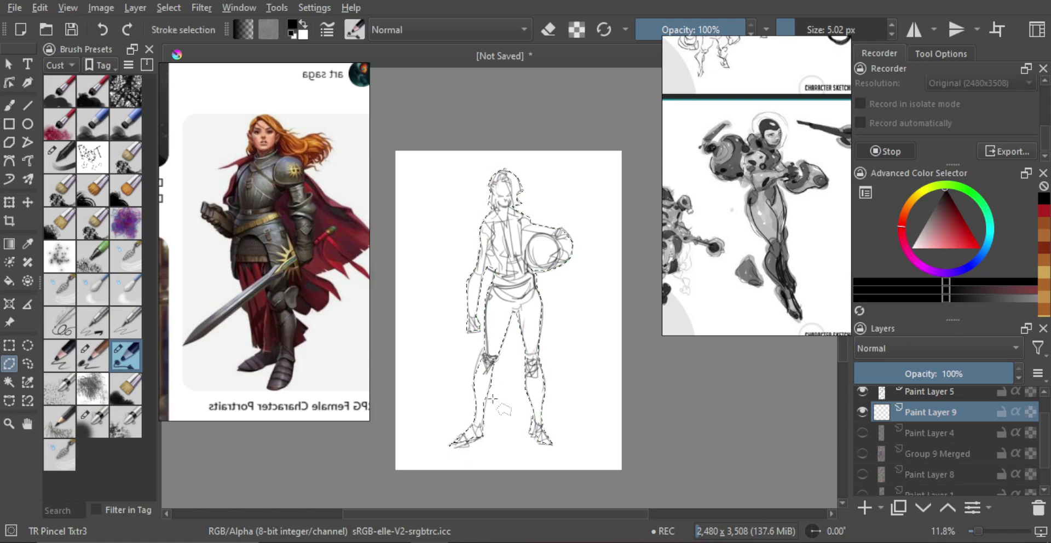
{"action": "scroll", "coordinate": [497, 402], "scroll_direction": "down", "scroll_amount": 1}
{"action": "key", "text": "m"}
{"action": "key", "text": "m"}
{"action": "key", "text": "g"}
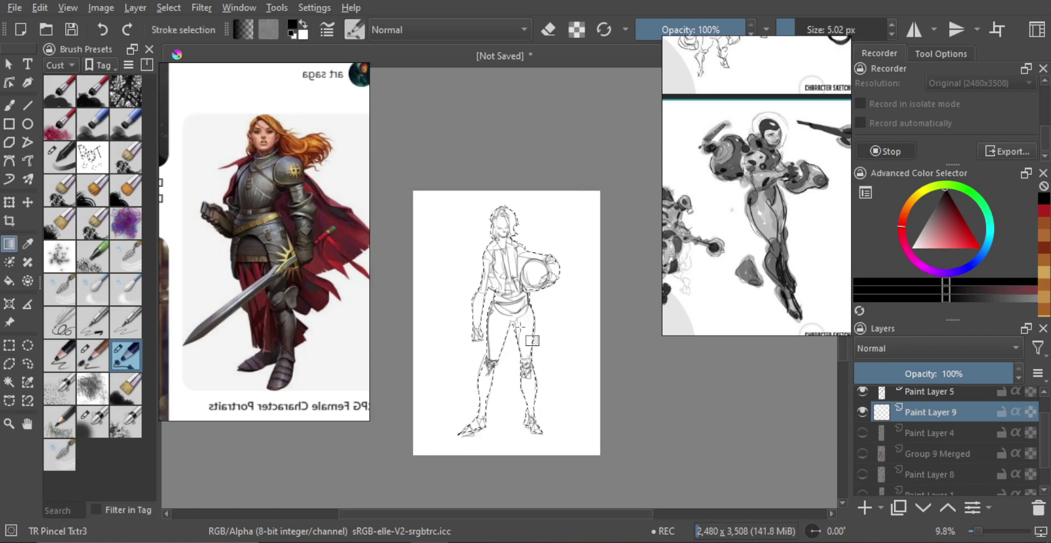
{"action": "scroll", "coordinate": [493, 301], "scroll_direction": "up", "scroll_amount": 1}
- Browse the coloured reference board of female warriors and examine the blonde, braided warrior in orange clothing up close
{"action": "scroll", "coordinate": [296, 311], "scroll_direction": "down", "scroll_amount": 5}
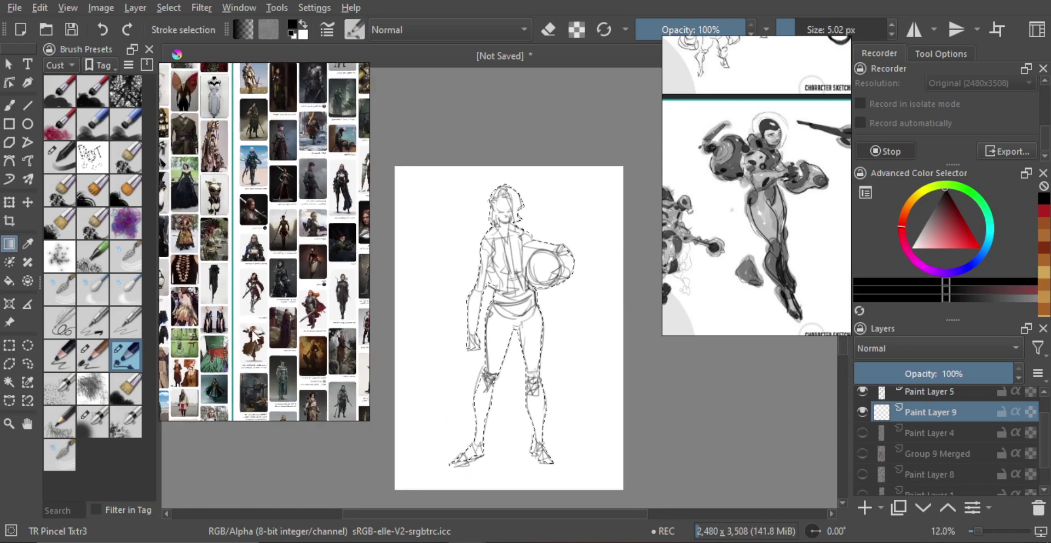
{"action": "scroll", "coordinate": [292, 339], "scroll_direction": "up", "scroll_amount": 4}
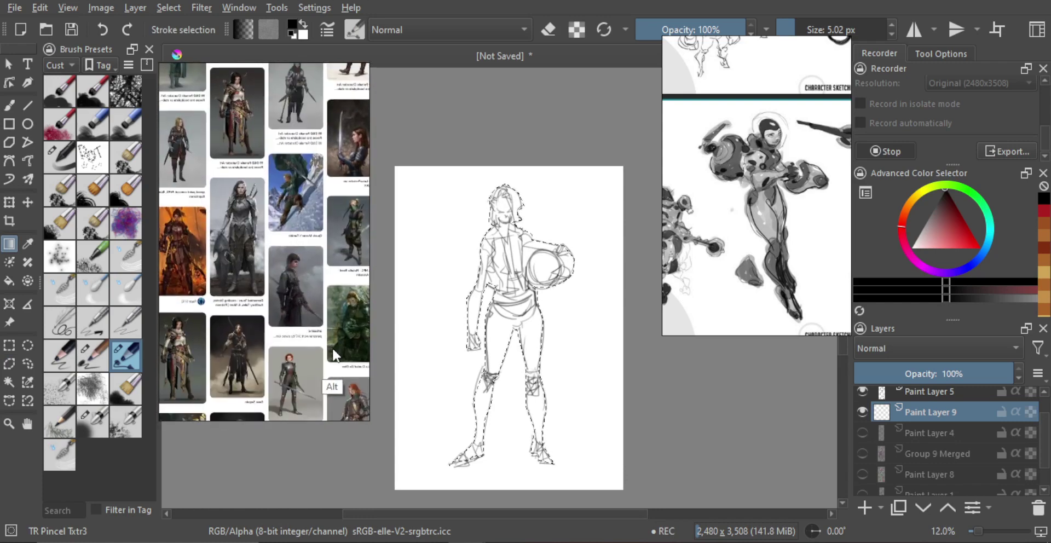
{"action": "scroll", "coordinate": [304, 337], "scroll_direction": "down", "scroll_amount": 3}
{"action": "scroll", "coordinate": [321, 314], "scroll_direction": "up", "scroll_amount": 4}
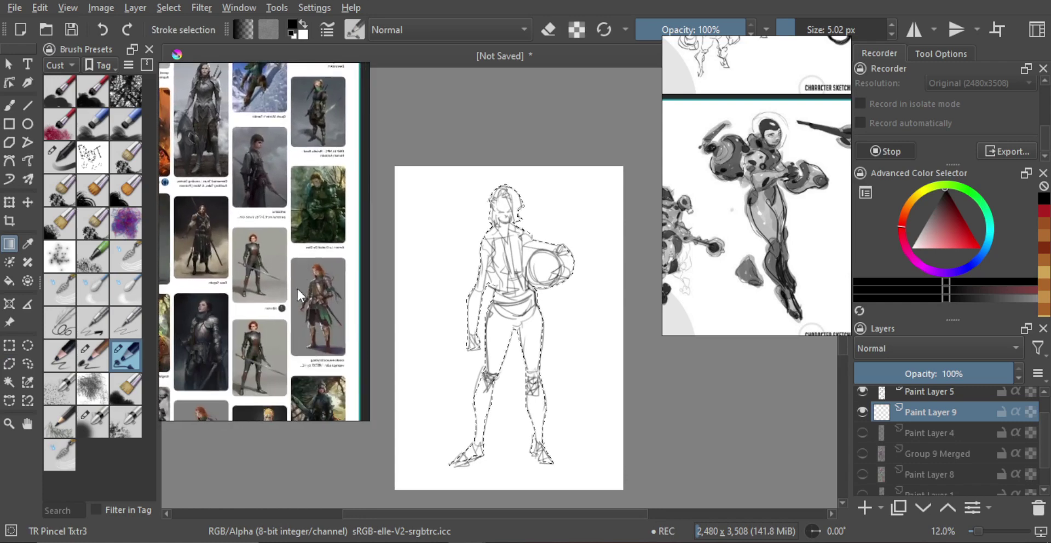
{"action": "left_click_drag", "start_coordinate": [331, 322], "coordinate": [303, 212]}
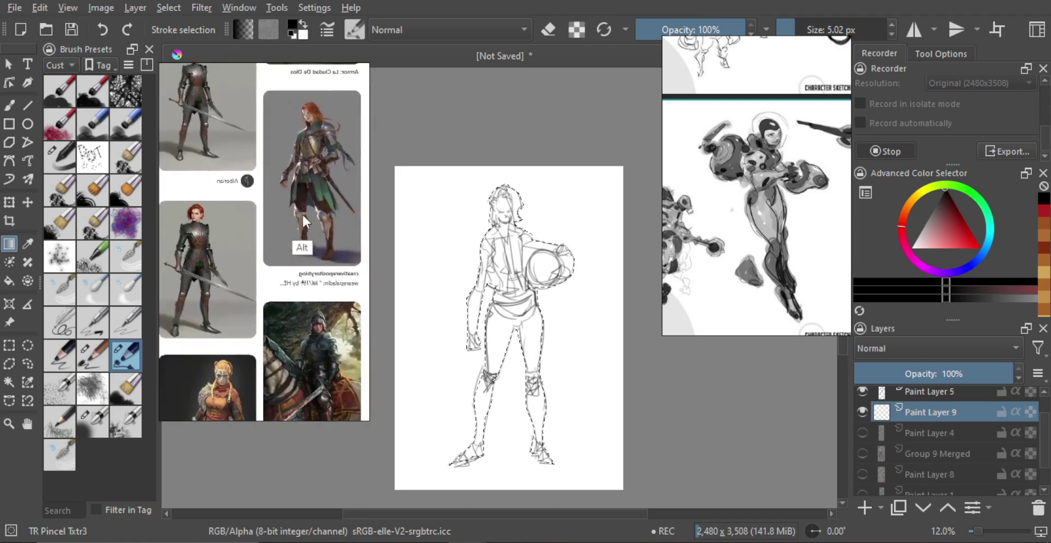
{"action": "left_click_drag", "start_coordinate": [313, 351], "coordinate": [302, 256]}
{"action": "left_click_drag", "start_coordinate": [279, 304], "coordinate": [317, 252]}
{"action": "scroll", "coordinate": [316, 251], "scroll_direction": "up", "scroll_amount": 5}
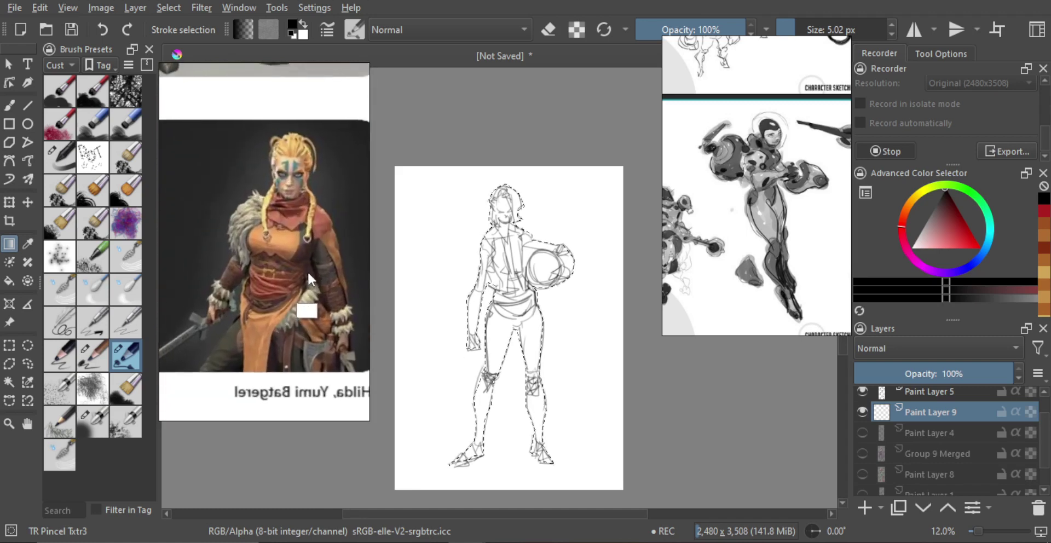
{"action": "scroll", "coordinate": [312, 299], "scroll_direction": "up", "scroll_amount": 1}
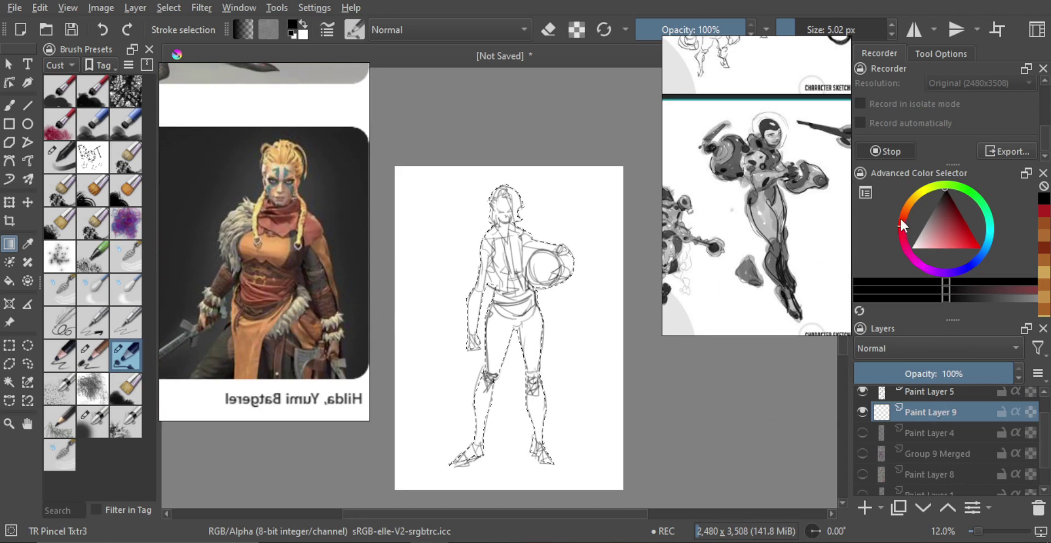
- Fill the selected figure silhouette on Paint Layer 9 with a light orange
{"action": "mouse_move", "coordinate": [902, 224]}
{"action": "left_mouse_down"}
{"action": "mouse_move", "coordinate": [911, 201]}
{"action": "mouse_move", "coordinate": [964, 247]}
{"action": "left_mouse_up"}
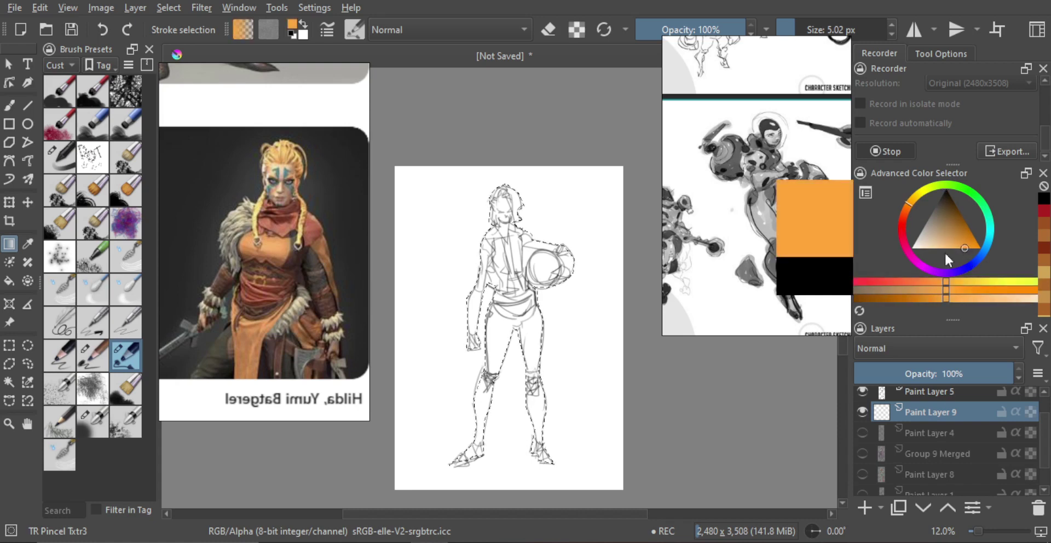
{"action": "key", "text": "shift+BackSpace"}
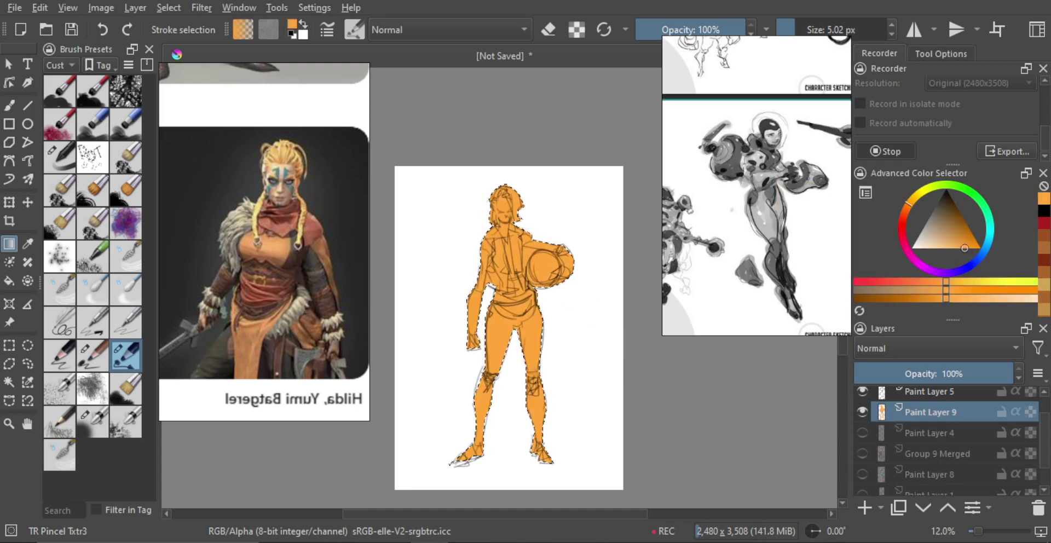
- Lock the transparency of Paint Layer 9 and clear the selection around the figure, ready for brush painting
{"action": "key", "text": "b"}
{"action": "scroll", "coordinate": [555, 255], "scroll_direction": "up", "scroll_amount": 2}
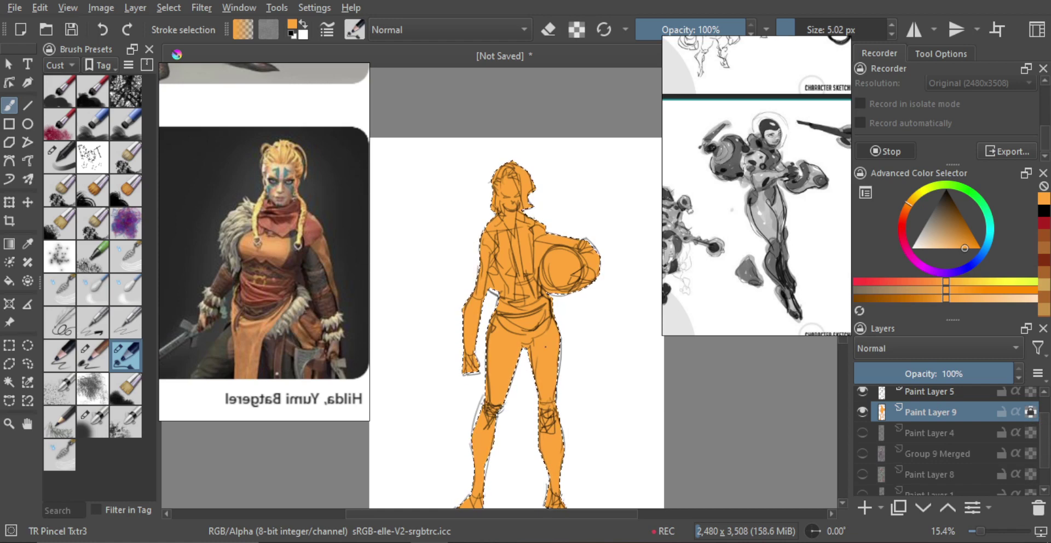
{"action": "key", "text": "ctrl+shift+a"}
{"action": "scroll", "coordinate": [550, 272], "scroll_direction": "up", "scroll_amount": 1}
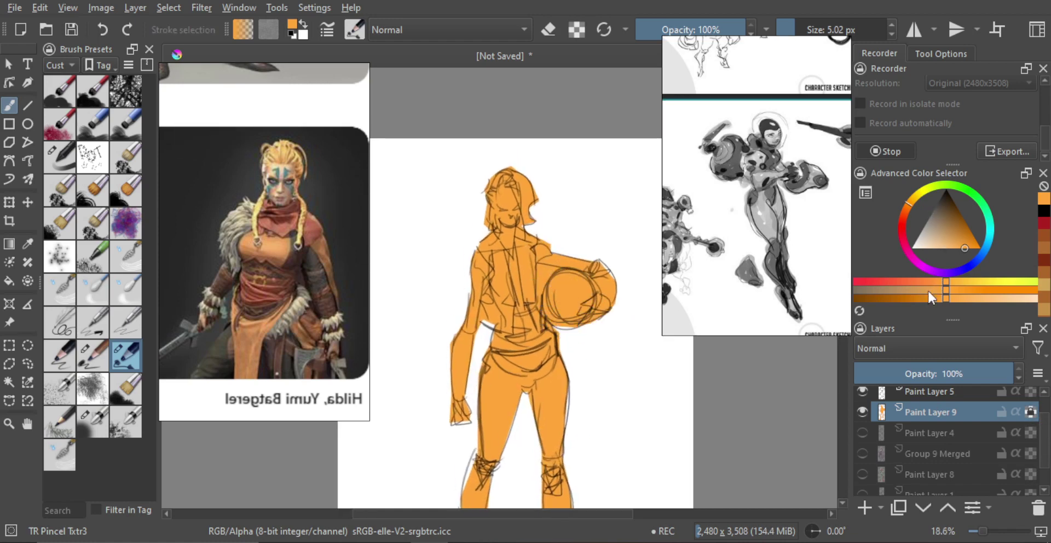
- Set up the brush with a light pink skin colour and a size of 72.32 px
{"action": "left_click", "coordinate": [940, 247]}
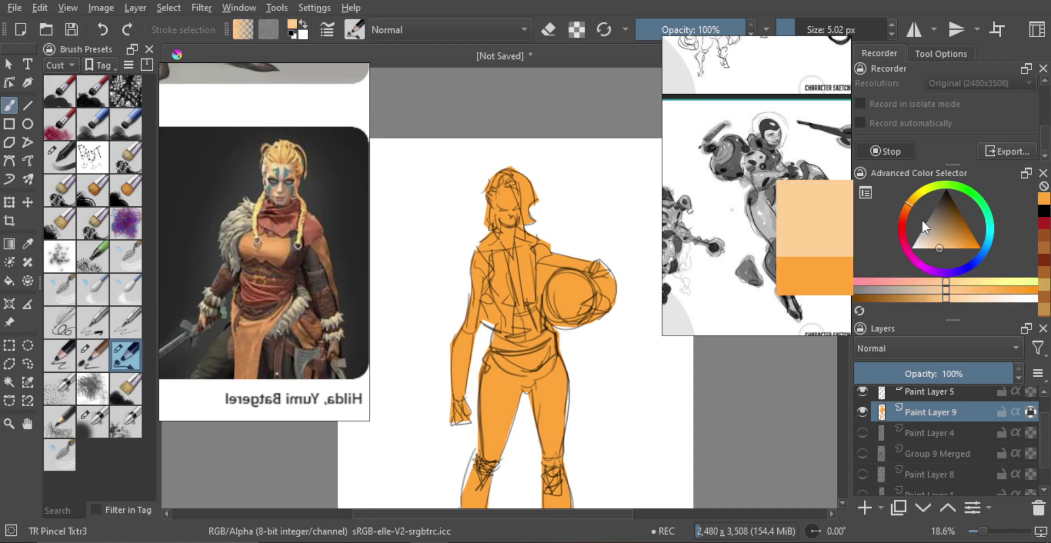
{"action": "left_click_drag", "start_coordinate": [908, 206], "coordinate": [906, 215]}
{"action": "scroll", "coordinate": [515, 211], "scroll_direction": "up", "scroll_amount": 3}
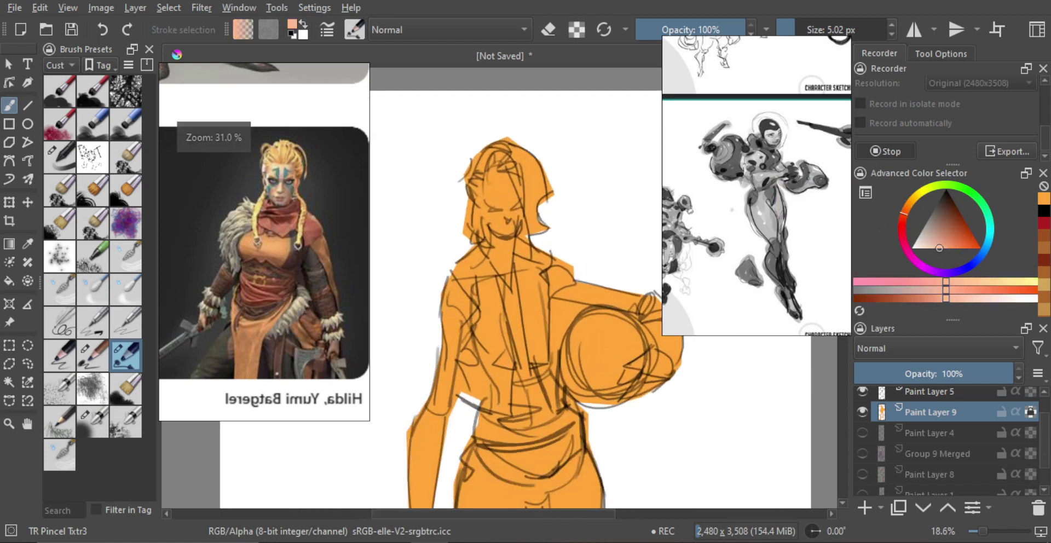
{"action": "left_click_drag", "start_coordinate": [498, 216], "coordinate": [526, 217], "text": "shift"}
{"action": "mouse_move", "coordinate": [495, 216]}
{"action": "left_mouse_down"}
{"action": "mouse_move", "coordinate": [502, 228]}
{"action": "mouse_move", "coordinate": [505, 208]}
{"action": "mouse_move", "coordinate": [497, 207]}
{"action": "left_mouse_up"}
{"action": "key", "text": "ctrl+z"}
{"action": "key", "text": "ctrl+z"}
{"action": "key", "text": "ctrl+z"}
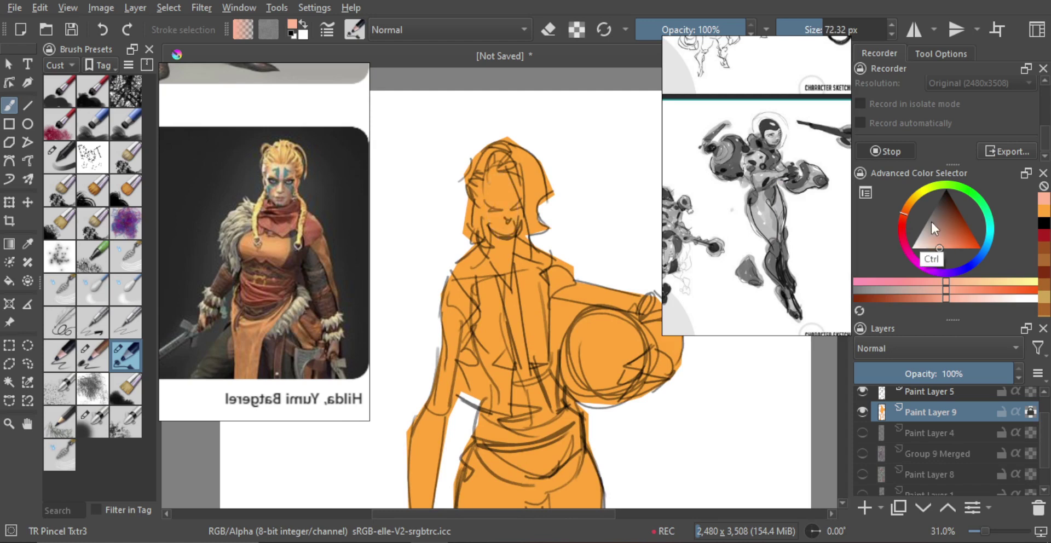
- Paint the face and neck down to the open collar in a light peach skin tone and check the figure mirrored
{"action": "left_click", "coordinate": [906, 207]}
{"action": "mouse_move", "coordinate": [499, 186]}
{"action": "left_mouse_down"}
{"action": "mouse_move", "coordinate": [487, 208]}
{"action": "mouse_move", "coordinate": [502, 231]}
{"action": "left_mouse_up"}
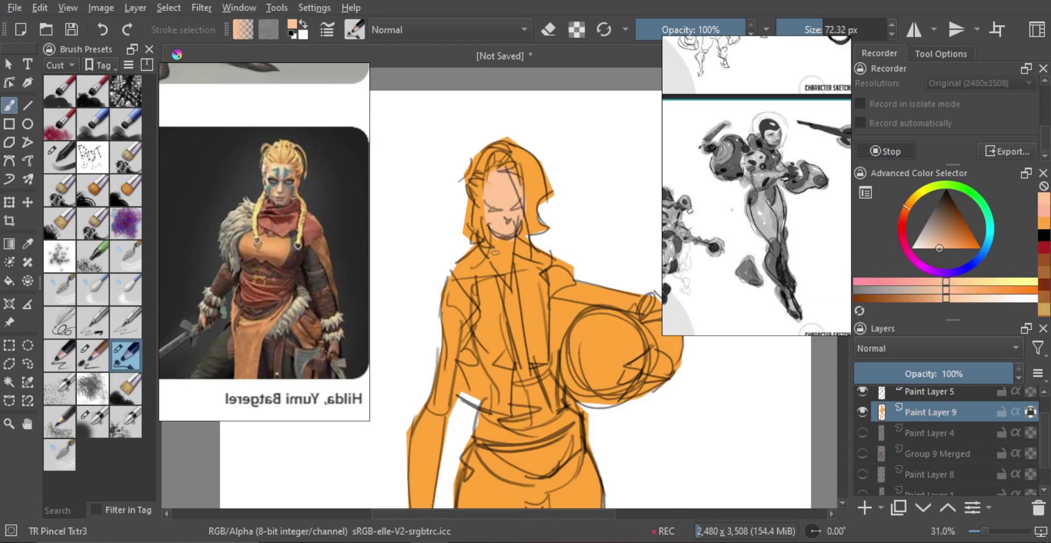
{"action": "mouse_move", "coordinate": [498, 228]}
{"action": "left_mouse_down"}
{"action": "mouse_move", "coordinate": [499, 256]}
{"action": "mouse_move", "coordinate": [523, 139]}
{"action": "mouse_move", "coordinate": [540, 253]}
{"action": "left_mouse_up"}
{"action": "key", "text": "m"}
{"action": "key", "text": "m"}
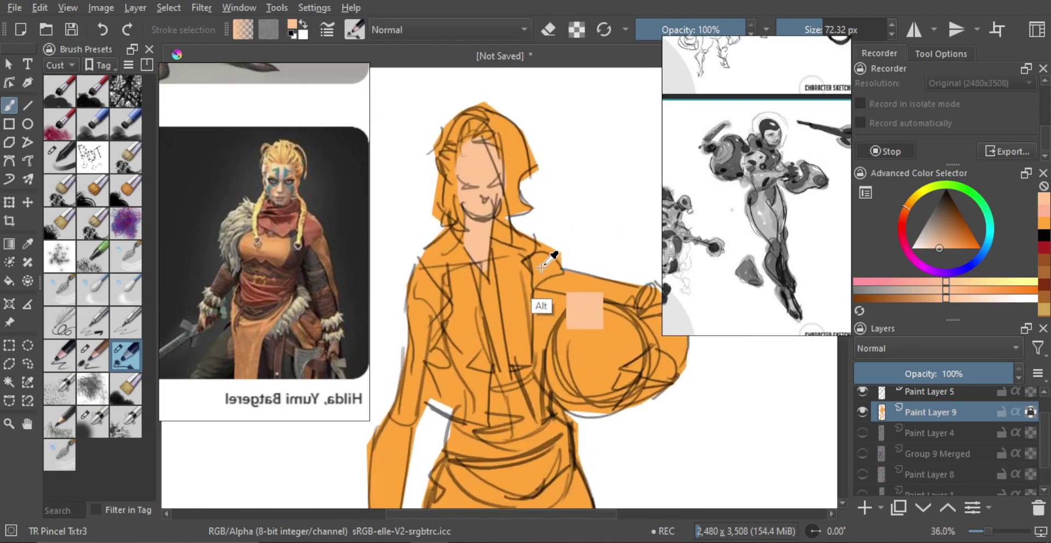
- Mix a pale khaki colour, testing it on the jacket's lapel with a 100.92 px brush and undoing the test strokes
{"action": "left_click", "coordinate": [546, 261], "text": "ctrl"}
{"action": "left_click", "coordinate": [926, 236]}
{"action": "left_click_drag", "start_coordinate": [912, 202], "coordinate": [920, 195]}
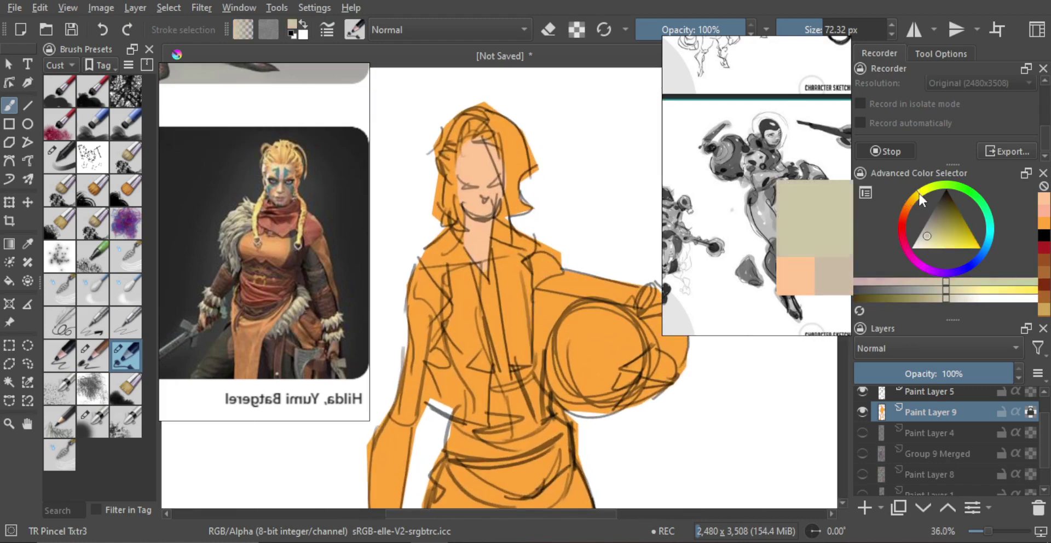
{"action": "left_click_drag", "start_coordinate": [570, 225], "coordinate": [596, 222]}
{"action": "mouse_move", "coordinate": [465, 257]}
{"action": "left_mouse_down"}
{"action": "mouse_move", "coordinate": [486, 293]}
{"action": "mouse_move", "coordinate": [476, 316]}
{"action": "mouse_move", "coordinate": [502, 351]}
{"action": "mouse_move", "coordinate": [472, 242]}
{"action": "left_mouse_up"}
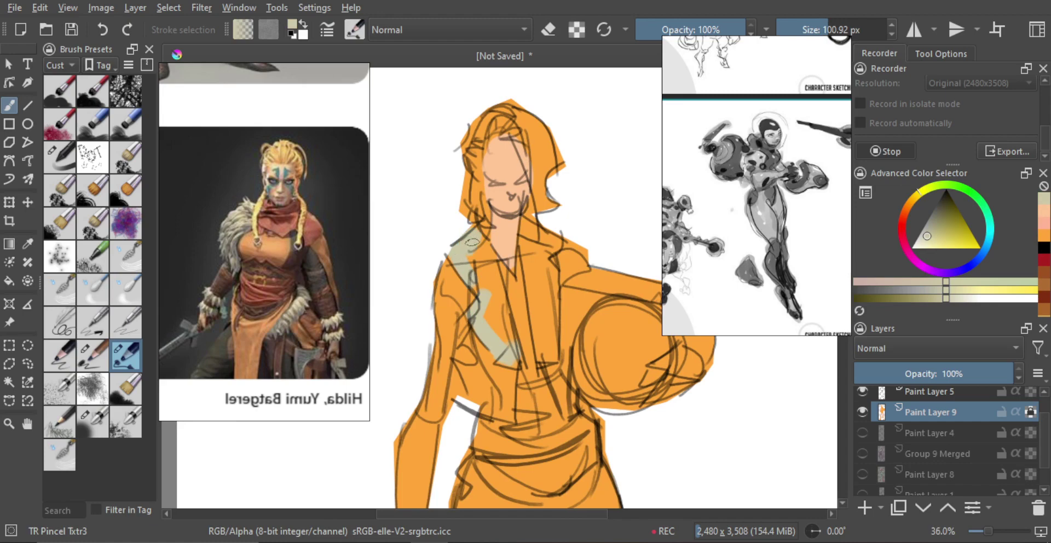
{"action": "left_click", "coordinate": [931, 235]}
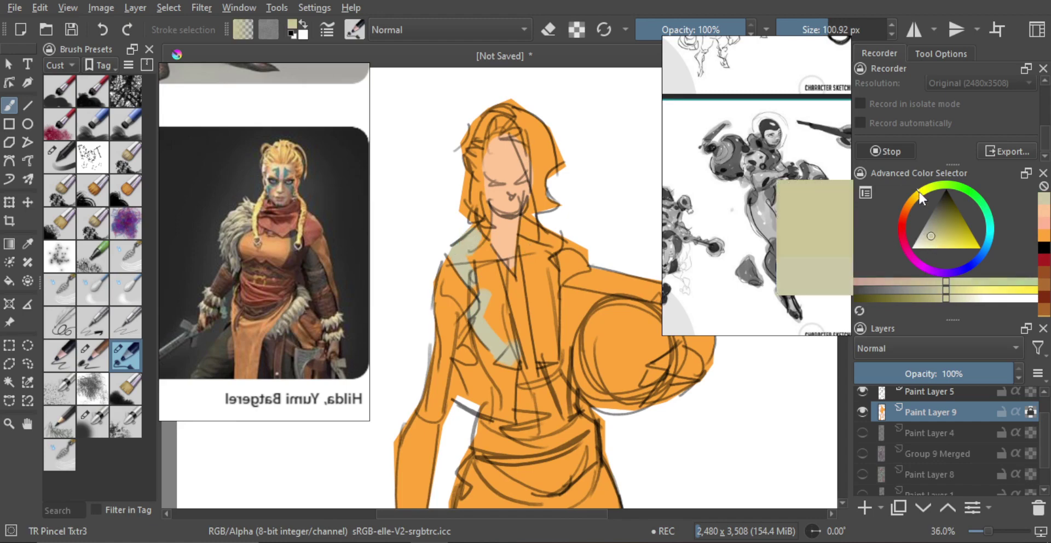
{"action": "key", "text": "ctrl+z"}
{"action": "key", "text": "ctrl+z"}
{"action": "key", "text": "ctrl+z"}
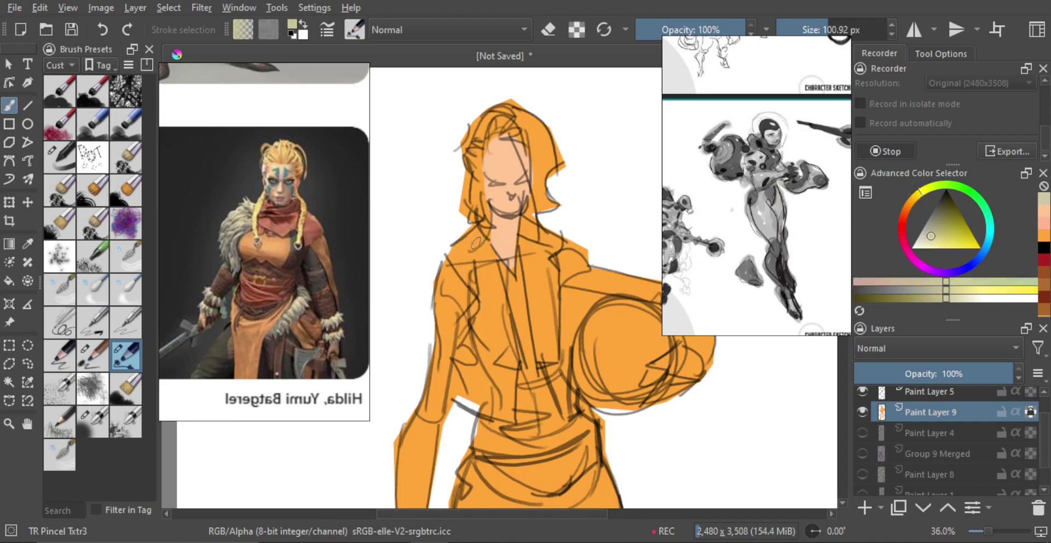
- Paint both broad jacket lapels pale khaki with a 118.06 px brush and check the figure mirrored
{"action": "mouse_move", "coordinate": [446, 234]}
{"action": "left_mouse_down"}
{"action": "mouse_move", "coordinate": [457, 262]}
{"action": "mouse_move", "coordinate": [470, 234]}
{"action": "mouse_move", "coordinate": [492, 266]}
{"action": "mouse_move", "coordinate": [493, 324]}
{"action": "mouse_move", "coordinate": [492, 301]}
{"action": "mouse_move", "coordinate": [512, 355]}
{"action": "mouse_move", "coordinate": [486, 326]}
{"action": "mouse_move", "coordinate": [487, 302]}
{"action": "mouse_move", "coordinate": [479, 326]}
{"action": "left_mouse_up"}
{"action": "key", "text": "ctrl+z"}
{"action": "left_click_drag", "start_coordinate": [486, 265], "coordinate": [505, 358]}
{"action": "key", "text": "ctrl+z"}
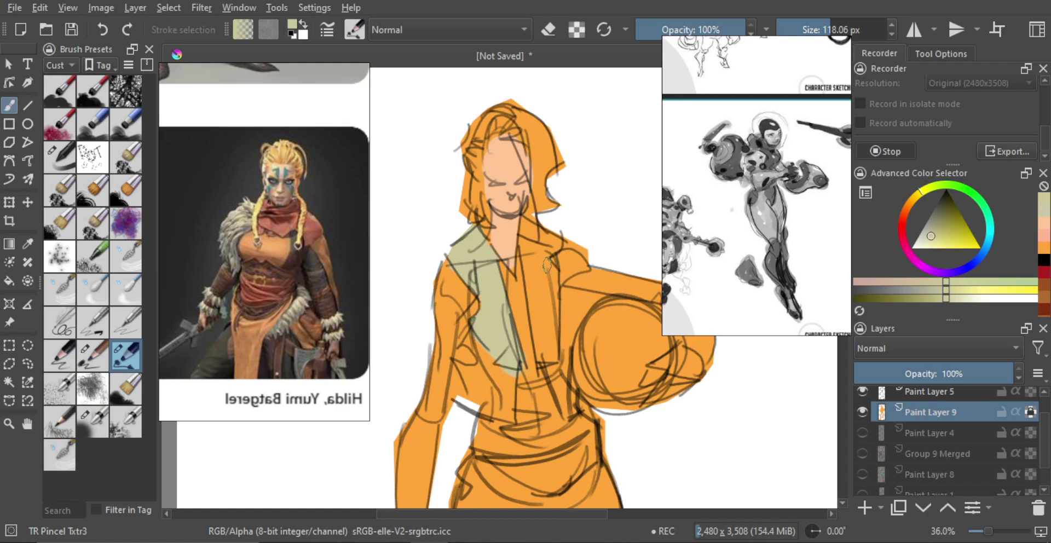
{"action": "left_click_drag", "start_coordinate": [530, 236], "coordinate": [551, 343]}
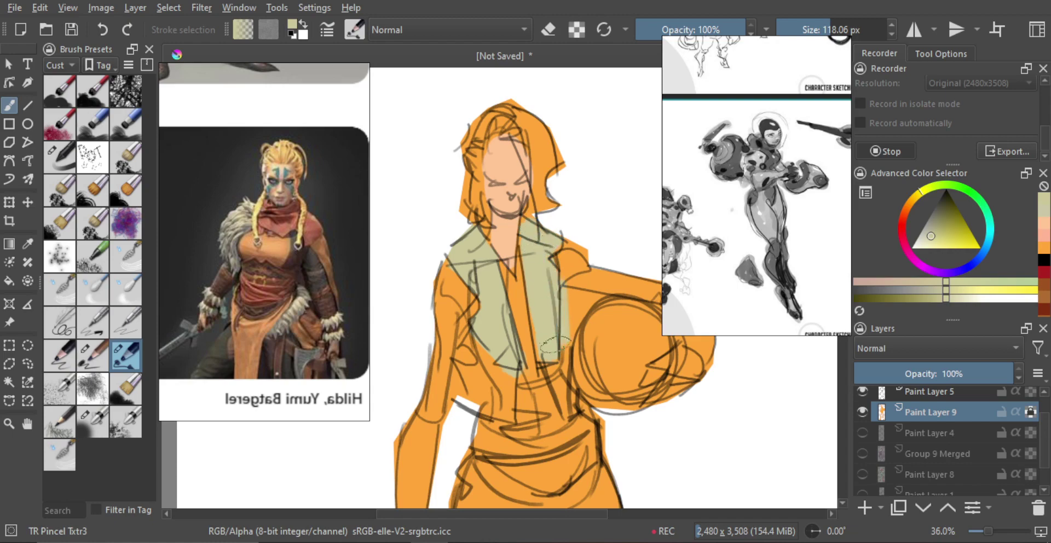
{"action": "scroll", "coordinate": [550, 274], "scroll_direction": "down", "scroll_amount": 3}
{"action": "scroll", "coordinate": [551, 287], "scroll_direction": "down", "scroll_amount": 2}
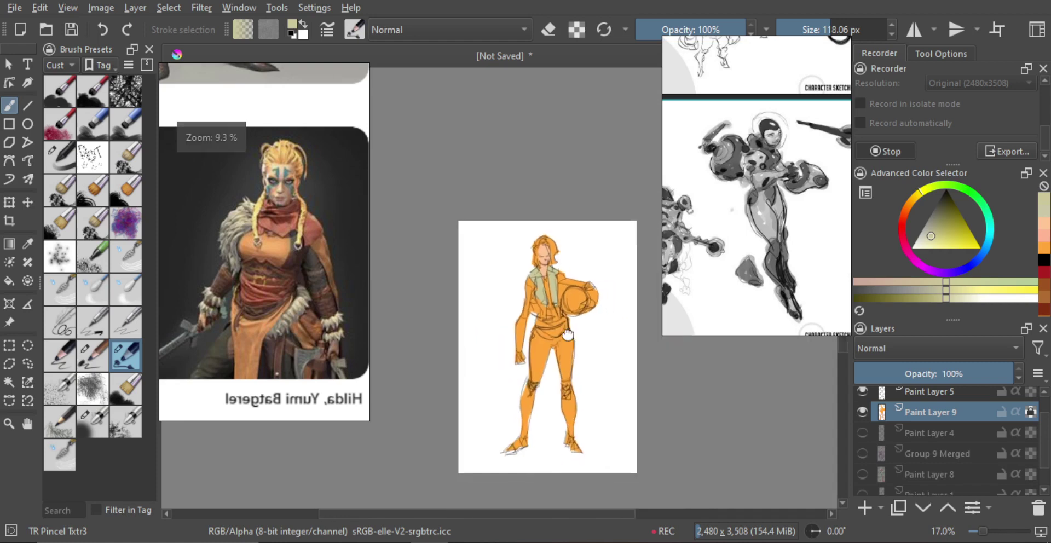
{"action": "key", "text": "m"}
{"action": "key", "text": "m"}
{"action": "scroll", "coordinate": [547, 290], "scroll_direction": "up", "scroll_amount": 6}
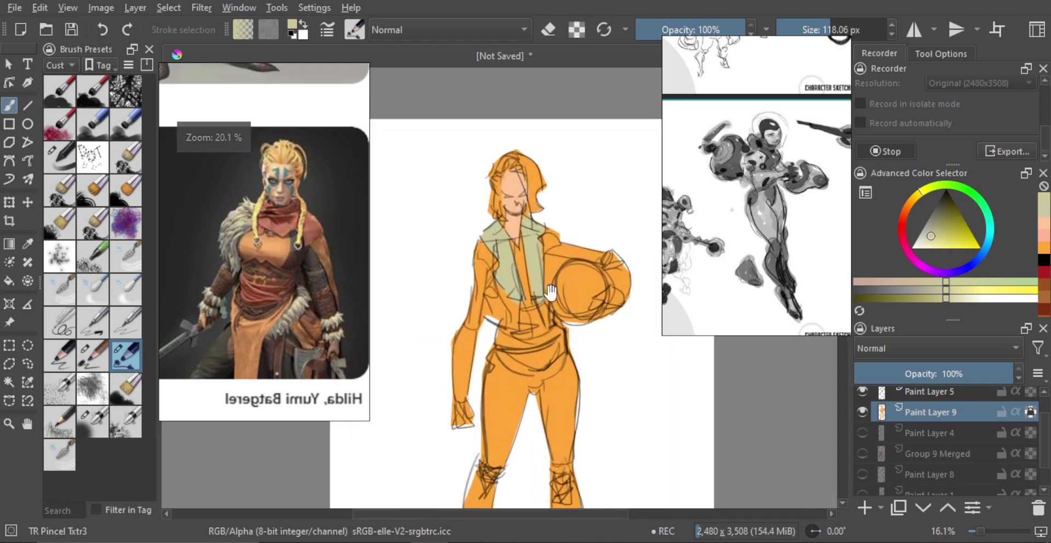
{"action": "left_click", "coordinate": [457, 371], "text": "alt"}
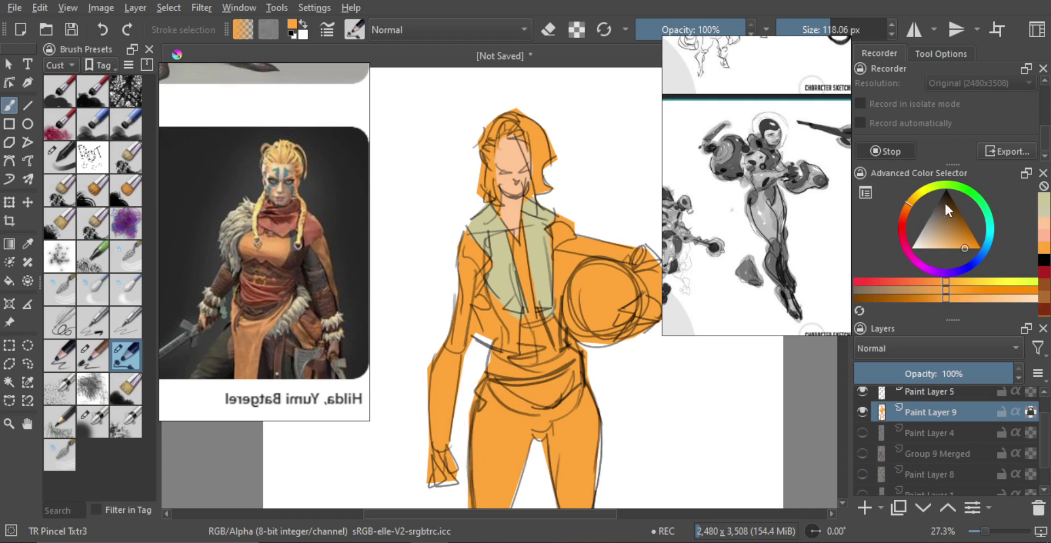
{"action": "left_click", "coordinate": [892, 298]}
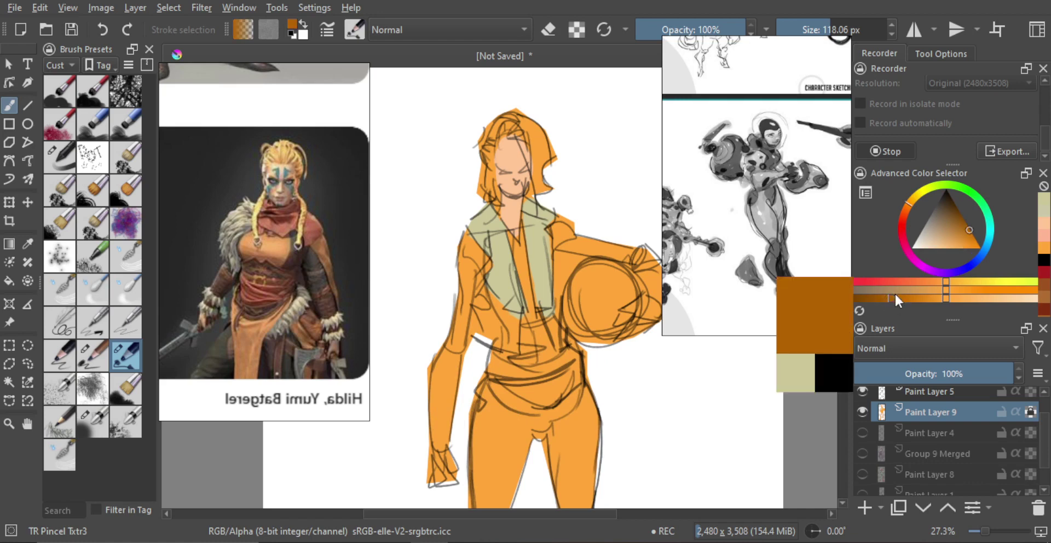
{"action": "left_click", "coordinate": [901, 220]}
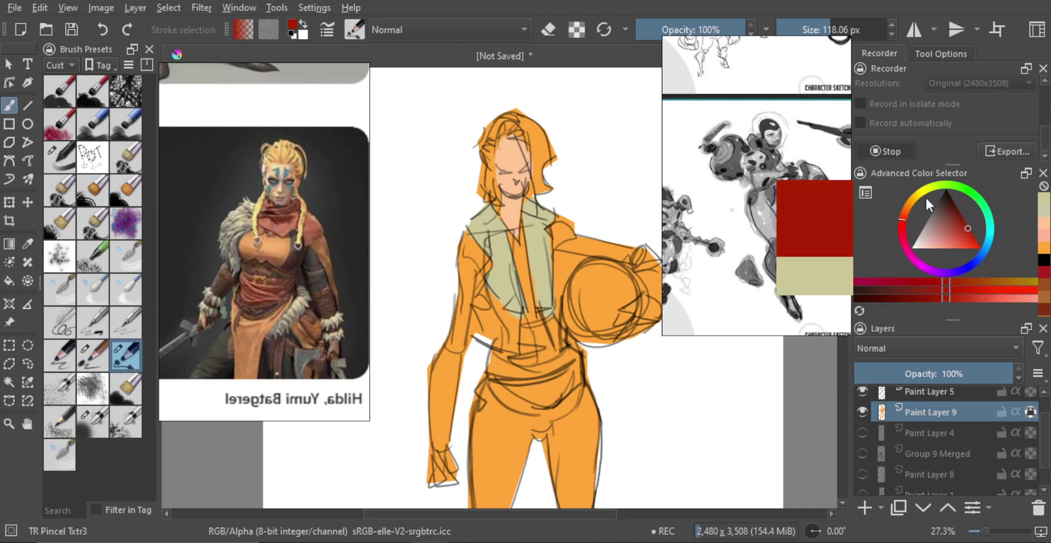
{"action": "left_click", "coordinate": [953, 214]}
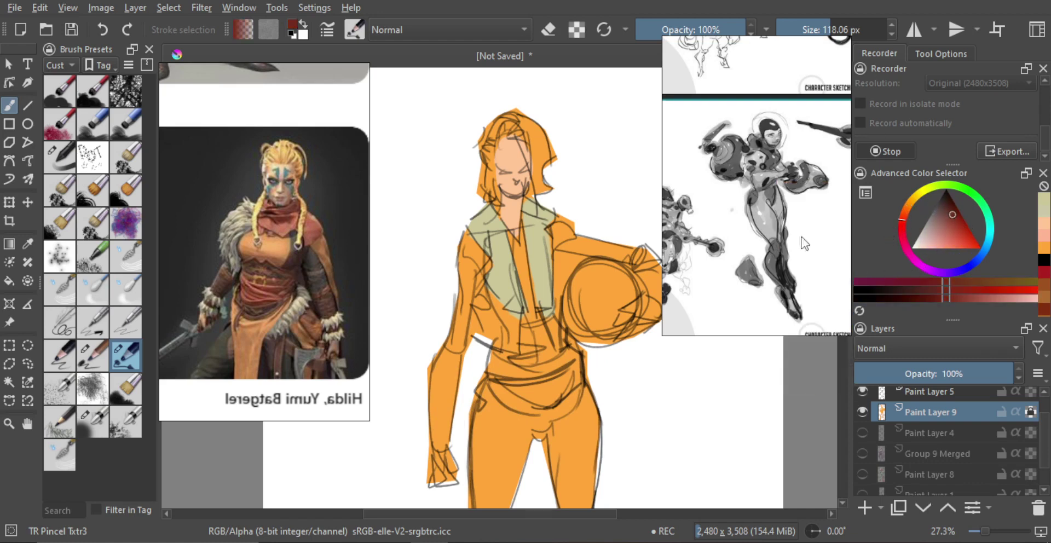
- Paint the hanging arm's sleeve down to the wrist and the adjoining jacket side in dark rust orange
{"action": "left_click", "coordinate": [602, 299], "text": "alt"}
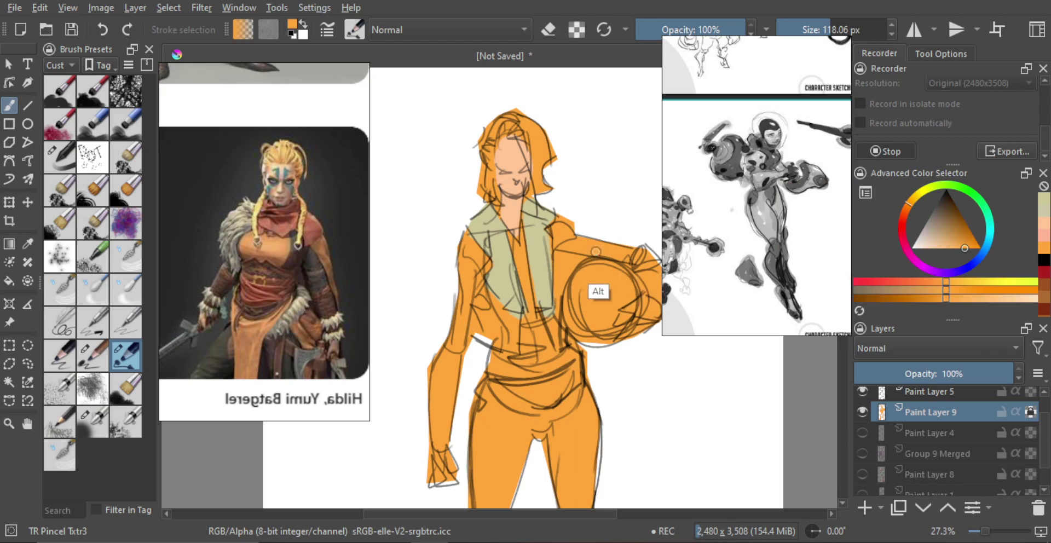
{"action": "left_click", "coordinate": [892, 297]}
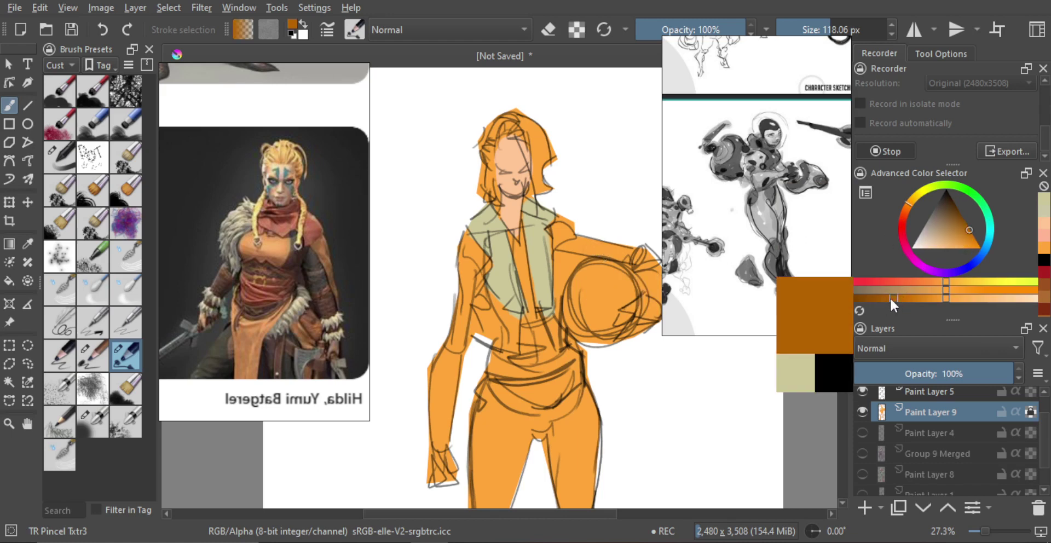
{"action": "left_click", "coordinate": [905, 209]}
{"action": "mouse_move", "coordinate": [452, 242]}
{"action": "left_mouse_down"}
{"action": "mouse_move", "coordinate": [471, 278]}
{"action": "mouse_move", "coordinate": [455, 261]}
{"action": "left_mouse_up"}
{"action": "key", "text": "ctrl+z"}
{"action": "mouse_move", "coordinate": [461, 243]}
{"action": "left_mouse_down"}
{"action": "mouse_move", "coordinate": [475, 276]}
{"action": "mouse_move", "coordinate": [480, 264]}
{"action": "mouse_move", "coordinate": [463, 245]}
{"action": "mouse_move", "coordinate": [469, 286]}
{"action": "left_mouse_up"}
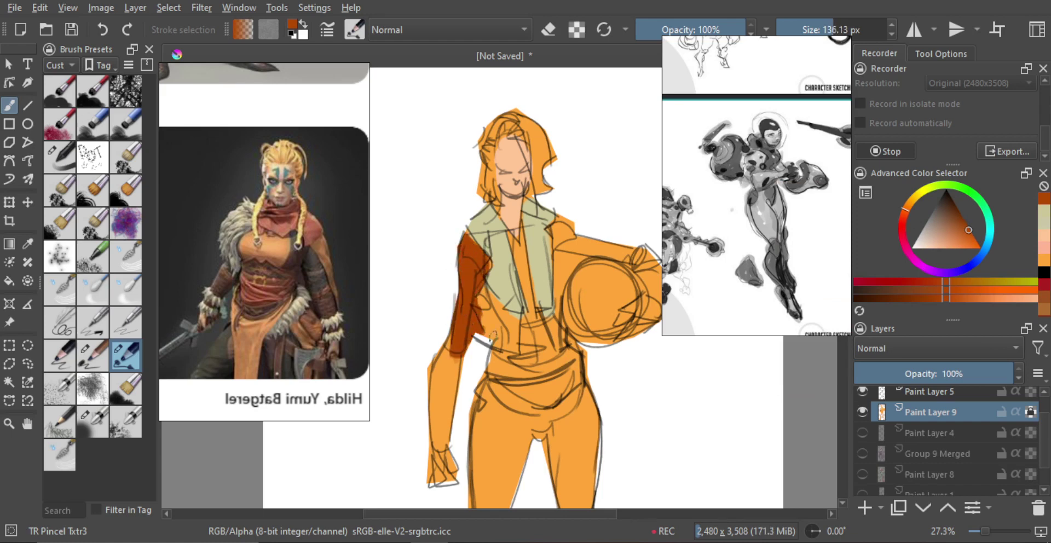
{"action": "mouse_move", "coordinate": [494, 334]}
{"action": "left_mouse_down"}
{"action": "mouse_move", "coordinate": [472, 327]}
{"action": "mouse_move", "coordinate": [472, 302]}
{"action": "left_mouse_up"}
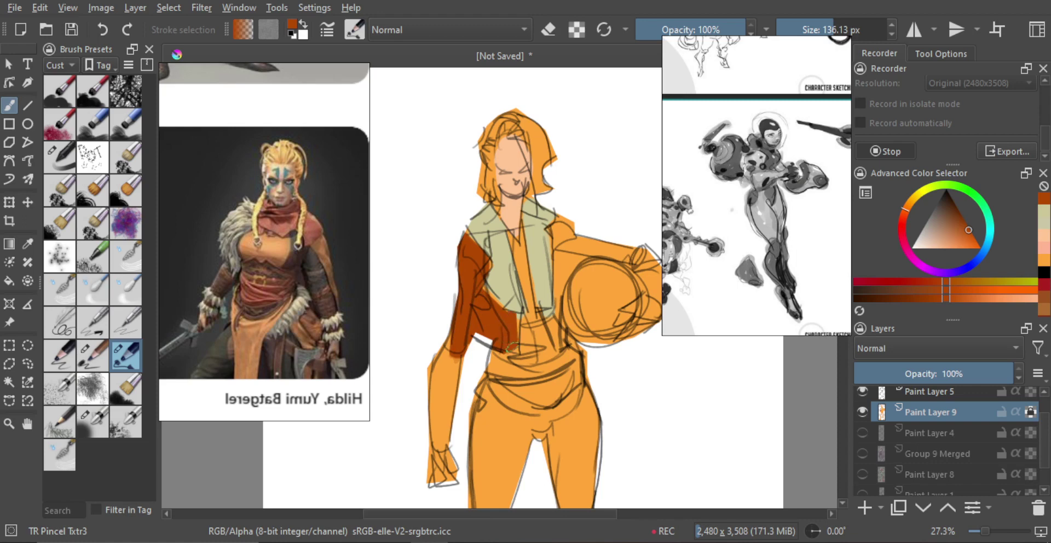
{"action": "scroll", "coordinate": [502, 320], "scroll_direction": "down", "scroll_amount": 2}
{"action": "left_click_drag", "start_coordinate": [461, 340], "coordinate": [464, 340]}
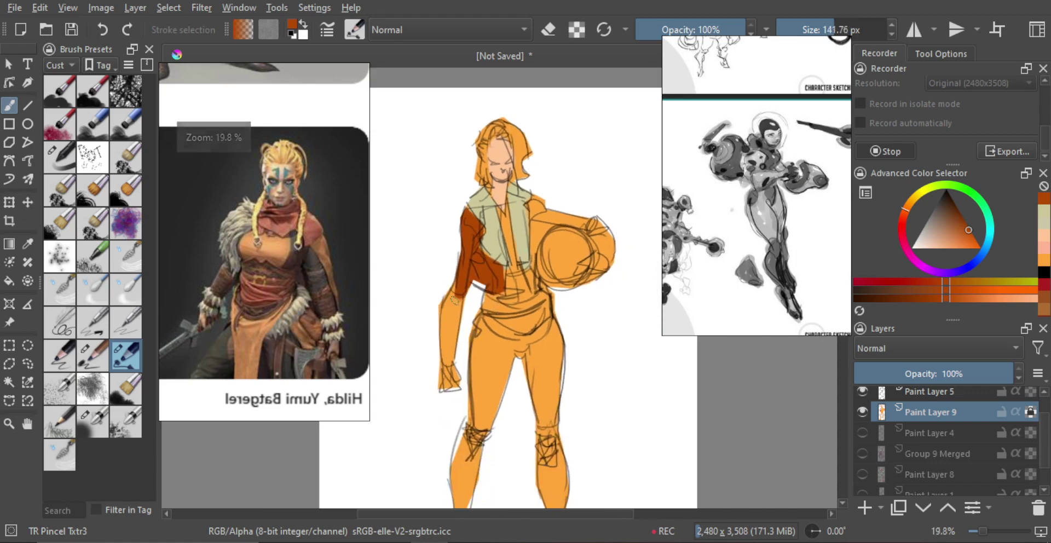
{"action": "left_click_drag", "start_coordinate": [450, 290], "coordinate": [458, 303]}
- Paint the shoulder and upper sleeve of the helmet-holding arm in the same rust orange
{"action": "scroll", "coordinate": [521, 255], "scroll_direction": "up", "scroll_amount": 1}
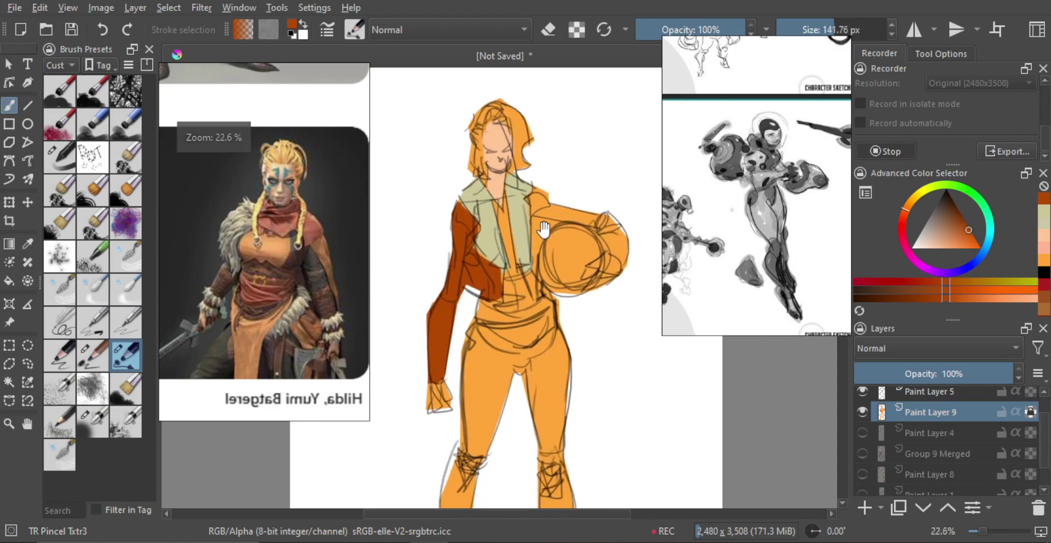
{"action": "left_click_drag", "start_coordinate": [520, 255], "coordinate": [506, 287]}
{"action": "left_click_drag", "start_coordinate": [534, 240], "coordinate": [529, 237]}
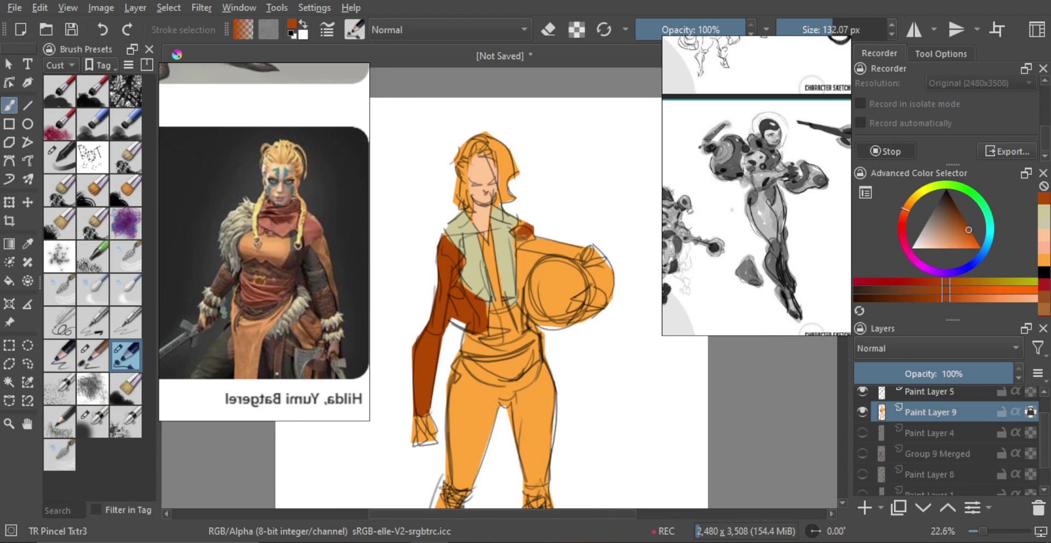
{"action": "mouse_move", "coordinate": [525, 247]}
{"action": "left_mouse_down"}
{"action": "mouse_move", "coordinate": [526, 286]}
{"action": "mouse_move", "coordinate": [523, 269]}
{"action": "mouse_move", "coordinate": [513, 300]}
{"action": "mouse_move", "coordinate": [523, 302]}
{"action": "left_mouse_up"}
{"action": "key", "text": "ctrl+z"}
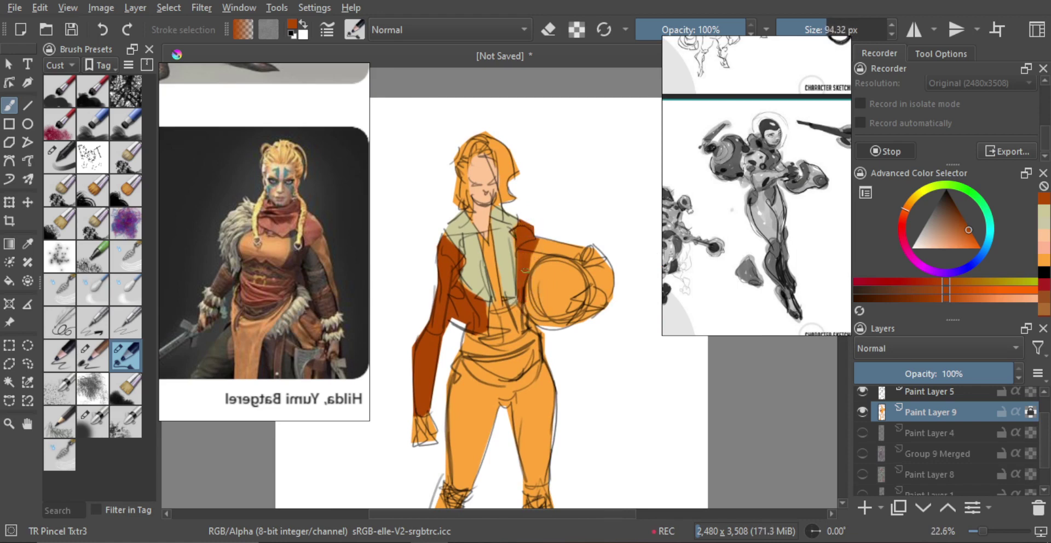
- Extend the rust orange along the forearm and around the helmet's outer edge with a larger brush, then check the figure mirrored
{"action": "key", "text": "bracketright"}
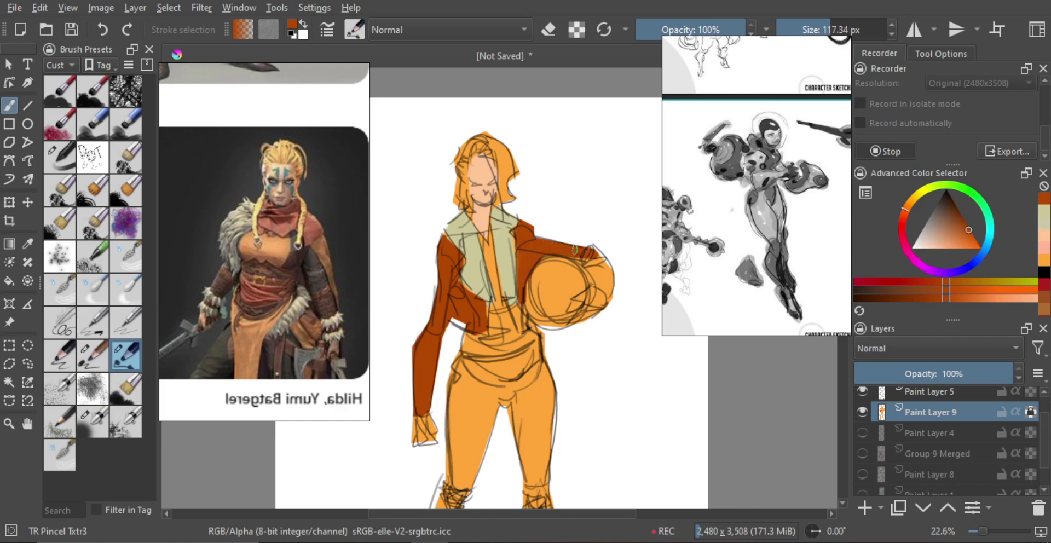
{"action": "key", "text": "bracketright"}
{"action": "mouse_move", "coordinate": [591, 257]}
{"action": "left_mouse_down"}
{"action": "mouse_move", "coordinate": [601, 301]}
{"action": "mouse_move", "coordinate": [595, 254]}
{"action": "mouse_move", "coordinate": [611, 320]}
{"action": "mouse_move", "coordinate": [561, 308]}
{"action": "mouse_move", "coordinate": [567, 321]}
{"action": "mouse_move", "coordinate": [552, 306]}
{"action": "mouse_move", "coordinate": [578, 247]}
{"action": "left_mouse_up"}
{"action": "key", "text": "m"}
{"action": "key", "text": "m"}
{"action": "mouse_move", "coordinate": [481, 303]}
{"action": "left_mouse_down"}
{"action": "mouse_move", "coordinate": [507, 273]}
{"action": "mouse_move", "coordinate": [524, 284]}
{"action": "mouse_move", "coordinate": [478, 310]}
{"action": "mouse_move", "coordinate": [460, 296]}
{"action": "mouse_move", "coordinate": [494, 304]}
{"action": "left_mouse_up"}
{"action": "key", "text": "ctrl+z"}
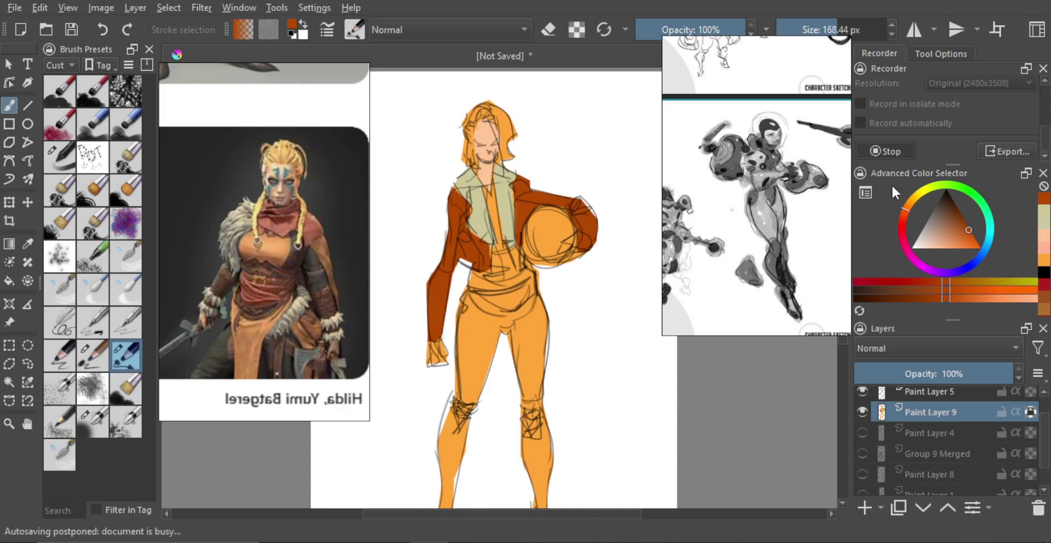
- Paint the trousers from the waist to the knees dark red with a 183.17 px brush
{"action": "left_click", "coordinate": [898, 300]}
{"action": "left_click", "coordinate": [903, 216]}
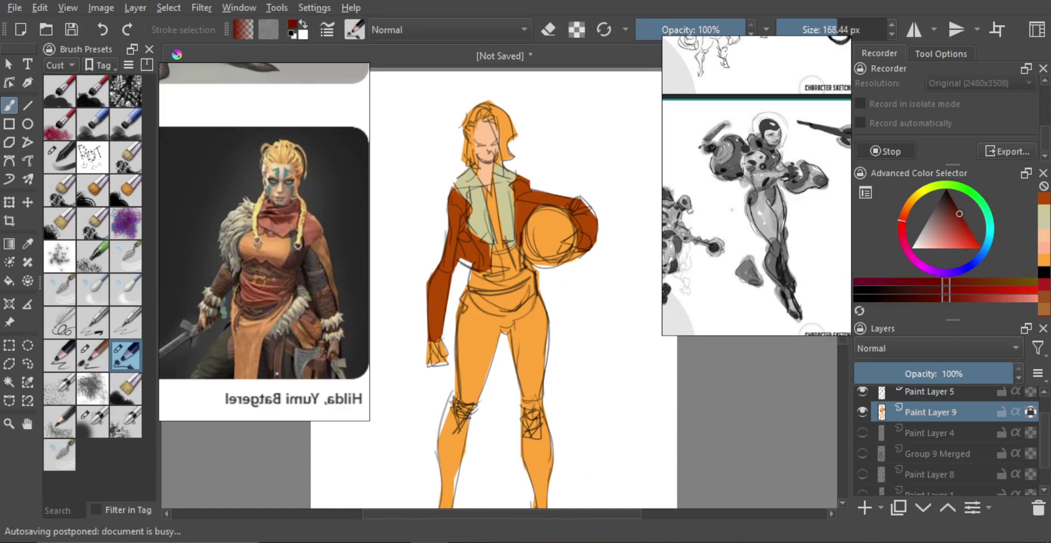
{"action": "scroll", "coordinate": [576, 313], "scroll_direction": "down", "scroll_amount": 2}
{"action": "left_click_drag", "start_coordinate": [565, 315], "coordinate": [567, 307]}
{"action": "mouse_move", "coordinate": [520, 279]}
{"action": "left_mouse_down"}
{"action": "mouse_move", "coordinate": [498, 278]}
{"action": "mouse_move", "coordinate": [546, 275]}
{"action": "mouse_move", "coordinate": [495, 288]}
{"action": "mouse_move", "coordinate": [514, 294]}
{"action": "mouse_move", "coordinate": [502, 308]}
{"action": "mouse_move", "coordinate": [532, 303]}
{"action": "mouse_move", "coordinate": [498, 316]}
{"action": "mouse_move", "coordinate": [560, 307]}
{"action": "mouse_move", "coordinate": [508, 341]}
{"action": "mouse_move", "coordinate": [559, 342]}
{"action": "mouse_move", "coordinate": [500, 346]}
{"action": "mouse_move", "coordinate": [533, 345]}
{"action": "left_mouse_up"}
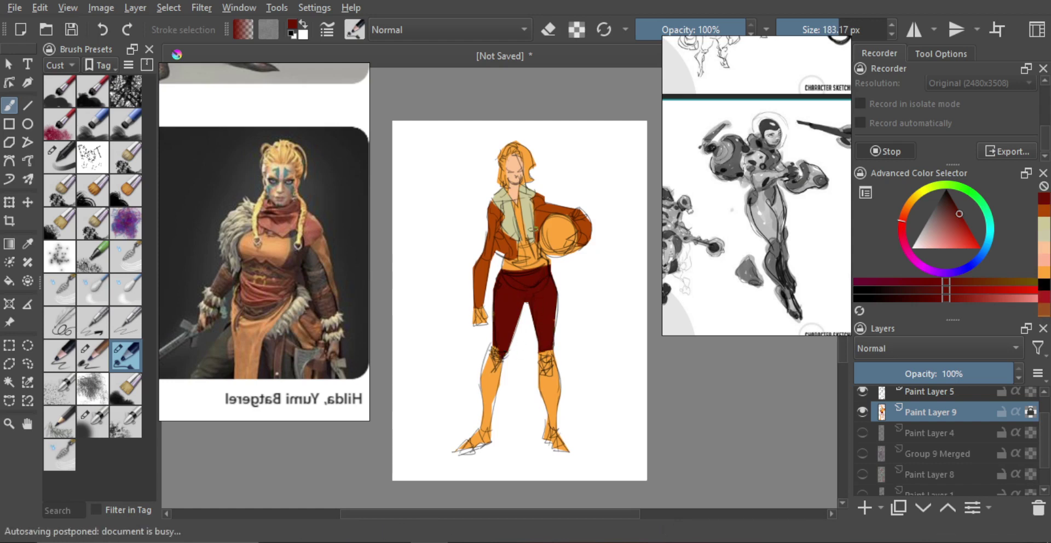
- Paint both lower legs and feet in the jacket's rust orange with a 202.67 px brush and check the figure mirrored
{"action": "left_click", "coordinate": [555, 235], "text": "ctrl"}
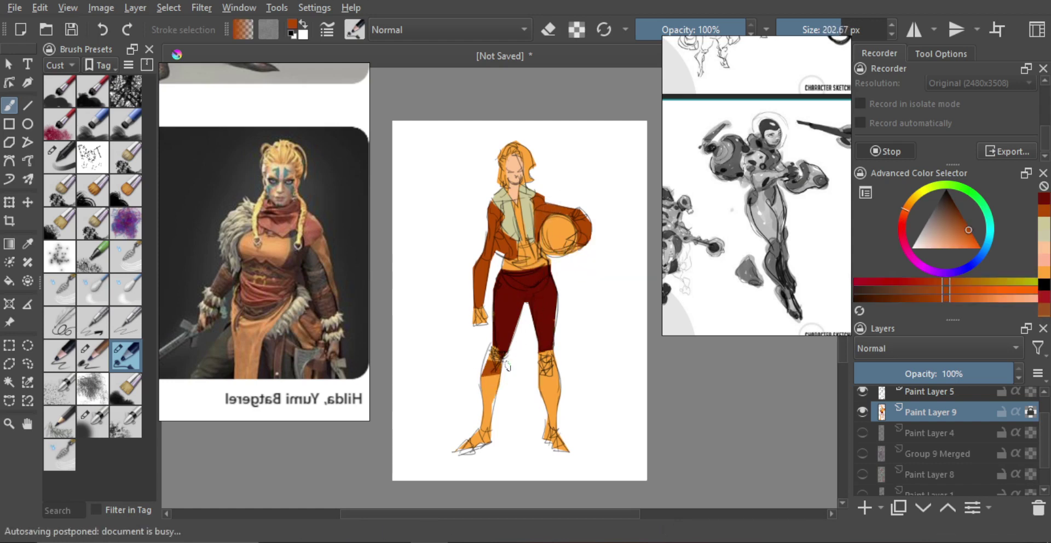
{"action": "mouse_move", "coordinate": [477, 368]}
{"action": "left_mouse_down"}
{"action": "mouse_move", "coordinate": [469, 391]}
{"action": "mouse_move", "coordinate": [499, 392]}
{"action": "mouse_move", "coordinate": [506, 376]}
{"action": "mouse_move", "coordinate": [467, 404]}
{"action": "mouse_move", "coordinate": [469, 418]}
{"action": "mouse_move", "coordinate": [503, 423]}
{"action": "mouse_move", "coordinate": [482, 440]}
{"action": "left_mouse_up"}
{"action": "left_click_drag", "start_coordinate": [563, 355], "coordinate": [525, 391]}
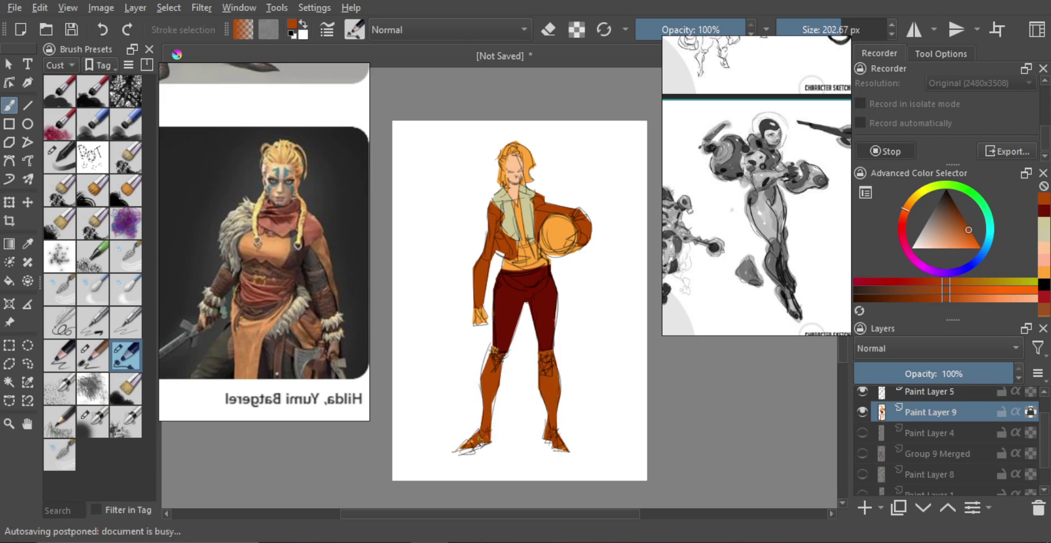
{"action": "scroll", "coordinate": [549, 401], "scroll_direction": "down", "scroll_amount": 2}
{"action": "key", "text": "m"}
{"action": "key", "text": "m"}
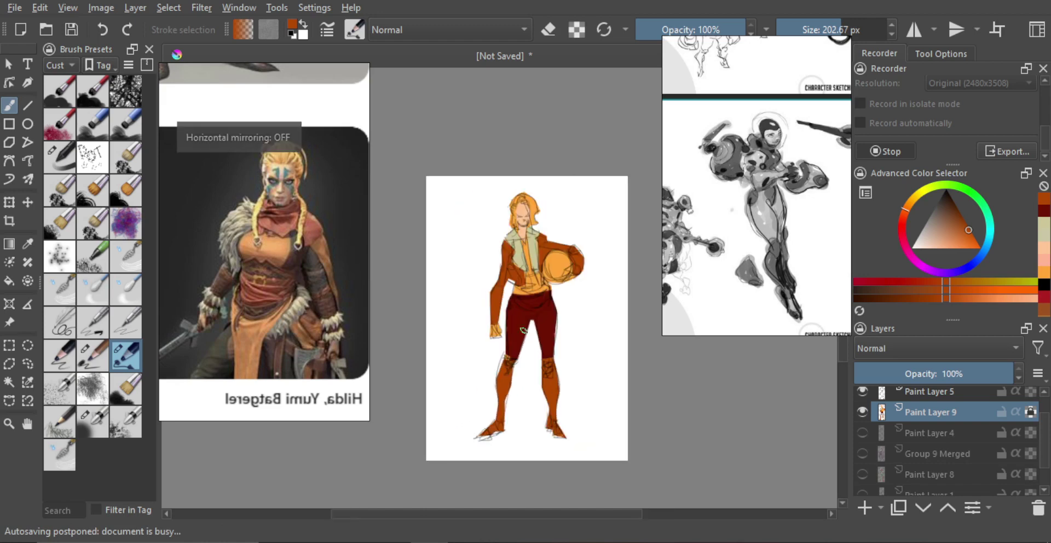
{"action": "scroll", "coordinate": [522, 357], "scroll_direction": "up", "scroll_amount": 1}
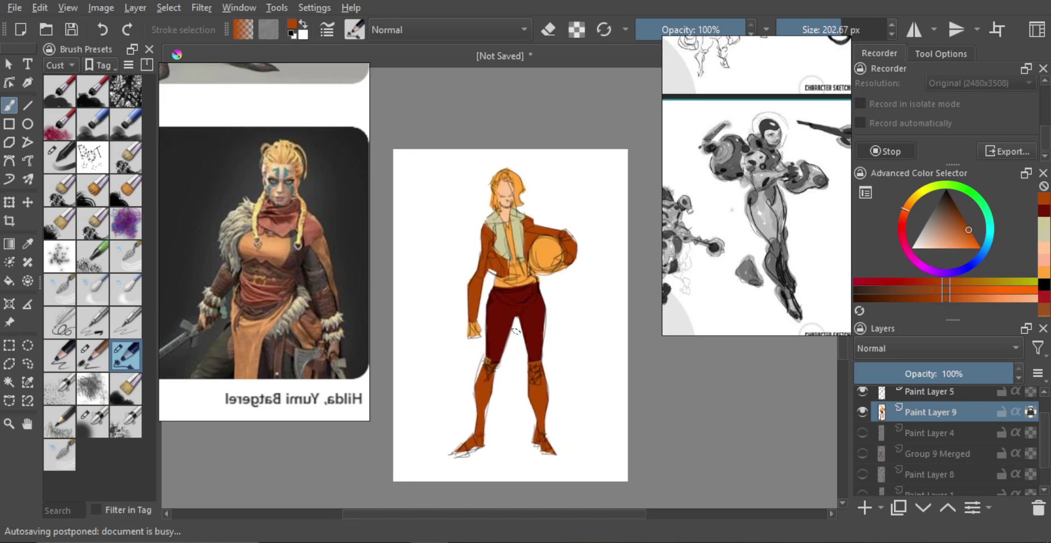
- Repaint both lower legs and feet in the trousers' dark red with a 263.01 px brush
{"action": "left_click", "coordinate": [501, 330], "text": "ctrl"}
{"action": "mouse_move", "coordinate": [480, 359]}
{"action": "left_mouse_down"}
{"action": "mouse_move", "coordinate": [530, 352]}
{"action": "mouse_move", "coordinate": [464, 372]}
{"action": "mouse_move", "coordinate": [520, 368]}
{"action": "mouse_move", "coordinate": [564, 382]}
{"action": "mouse_move", "coordinate": [540, 427]}
{"action": "left_mouse_up"}
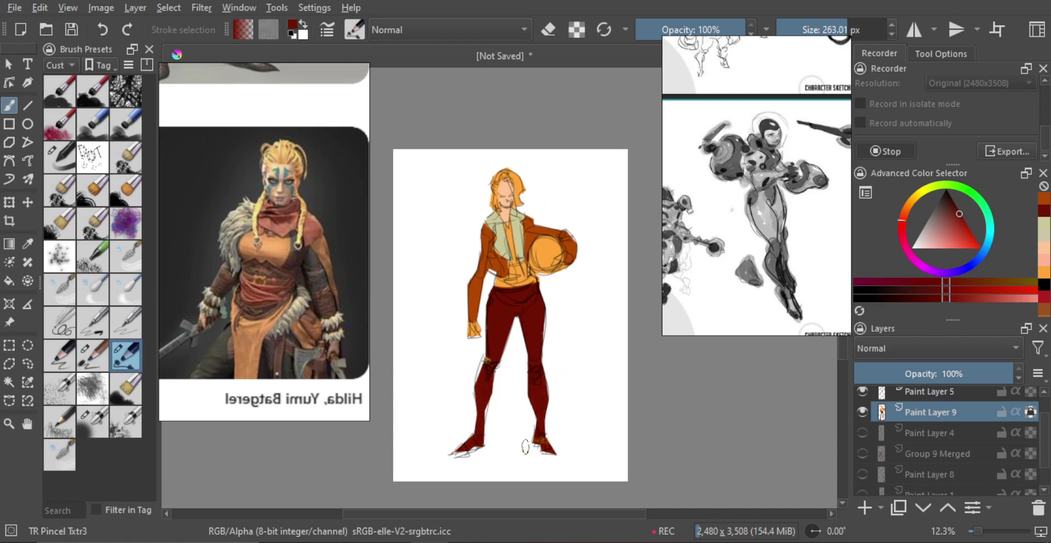
{"action": "left_click_drag", "start_coordinate": [480, 386], "coordinate": [518, 363]}
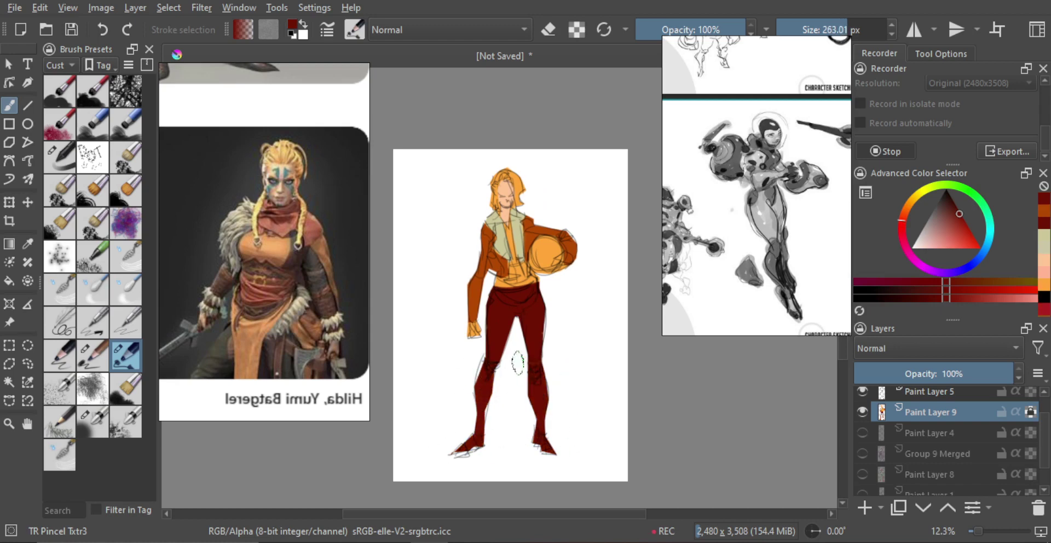
- Try the shirt's orange on one foot, and paint both shoes in the lapels' khaki instead with the 263.01 px brush
{"action": "left_click", "coordinate": [542, 252], "text": "ctrl"}
{"action": "left_click_drag", "start_coordinate": [482, 438], "coordinate": [462, 446]}
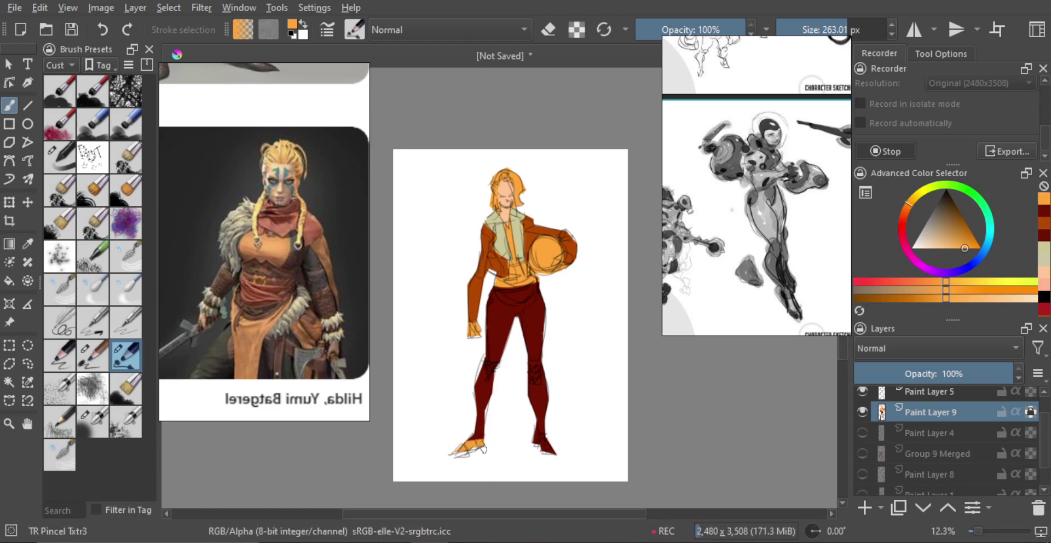
{"action": "left_click", "coordinate": [504, 242], "text": "ctrl"}
{"action": "key", "text": "ctrl+z"}
{"action": "key", "text": "ctrl+z"}
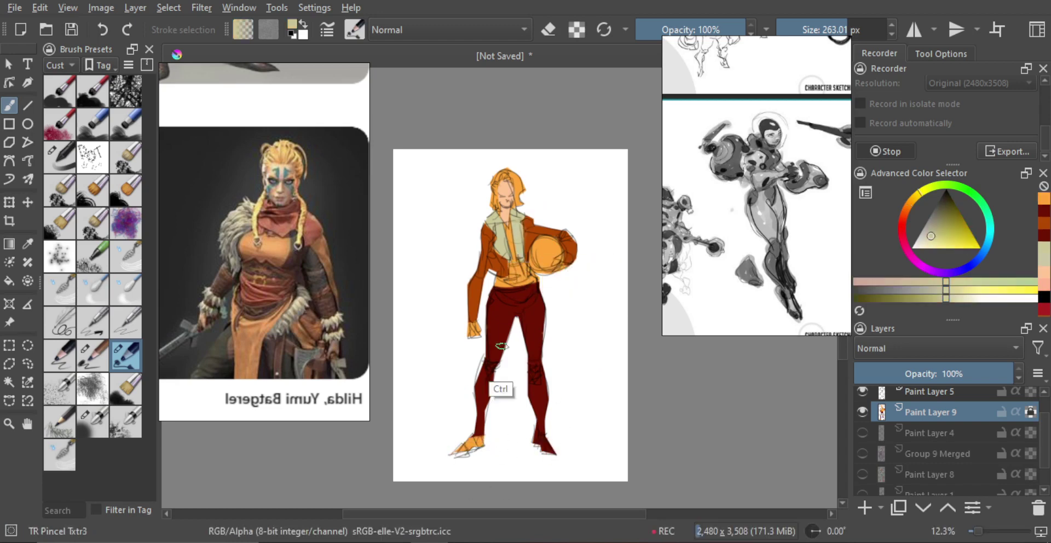
{"action": "left_click_drag", "start_coordinate": [455, 444], "coordinate": [492, 440]}
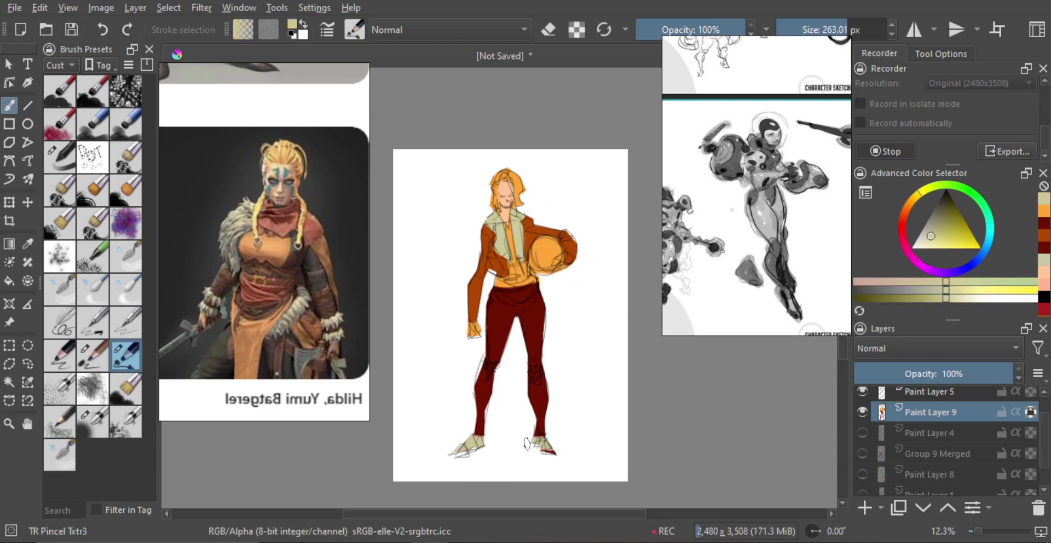
- Paint both knee pads in the same khaki with a 240.65 px brush and check the figure mirrored
{"action": "key", "text": "bracketleft"}
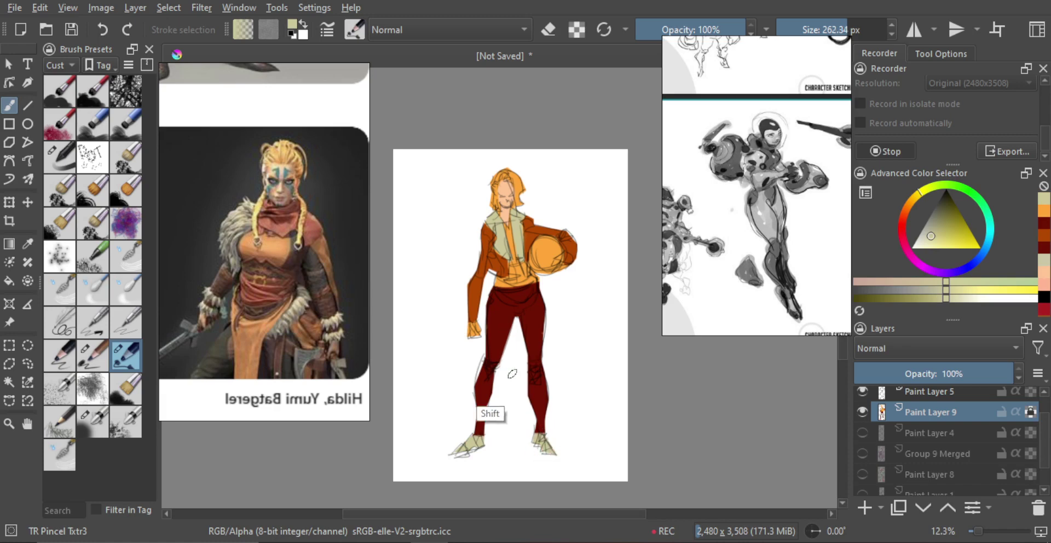
{"action": "mouse_move", "coordinate": [528, 370]}
{"action": "left_mouse_down"}
{"action": "mouse_move", "coordinate": [491, 366]}
{"action": "mouse_move", "coordinate": [545, 362]}
{"action": "left_mouse_up"}
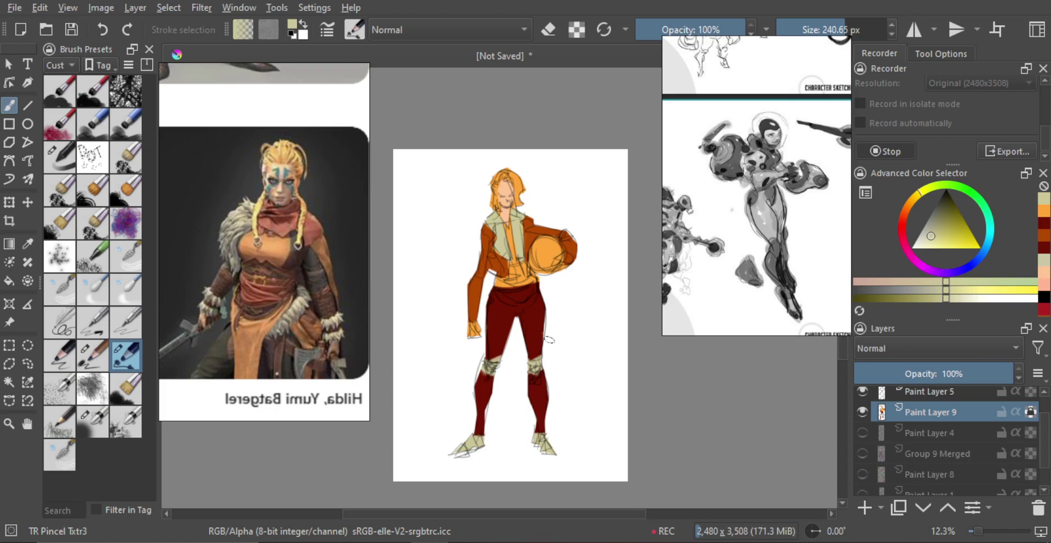
{"action": "key", "text": "m"}
{"action": "key", "text": "m"}
- Paint a khaki waistband along the top of the trousers with a 97.58 px brush and check the figure mirrored
{"action": "left_click_drag", "start_coordinate": [528, 319], "coordinate": [515, 288]}
{"action": "mouse_move", "coordinate": [515, 288]}
{"action": "left_mouse_down"}
{"action": "mouse_move", "coordinate": [520, 317]}
{"action": "mouse_move", "coordinate": [486, 312]}
{"action": "mouse_move", "coordinate": [548, 307]}
{"action": "mouse_move", "coordinate": [515, 319]}
{"action": "mouse_move", "coordinate": [492, 312]}
{"action": "left_mouse_up"}
{"action": "key", "text": "ctrl+z"}
{"action": "key", "text": "ctrl+z"}
{"action": "mouse_move", "coordinate": [489, 310]}
{"action": "left_mouse_down"}
{"action": "mouse_move", "coordinate": [517, 316]}
{"action": "mouse_move", "coordinate": [549, 302]}
{"action": "left_mouse_up"}
{"action": "key", "text": "ctrl+z"}
{"action": "left_click_drag", "start_coordinate": [550, 304], "coordinate": [535, 374]}
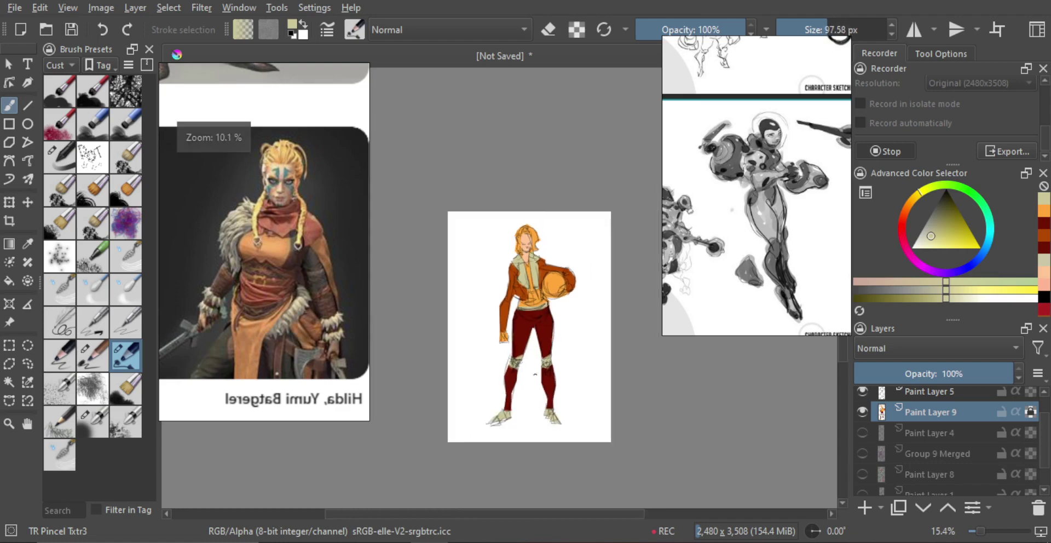
{"action": "scroll", "coordinate": [535, 375], "scroll_direction": "up", "scroll_amount": 3}
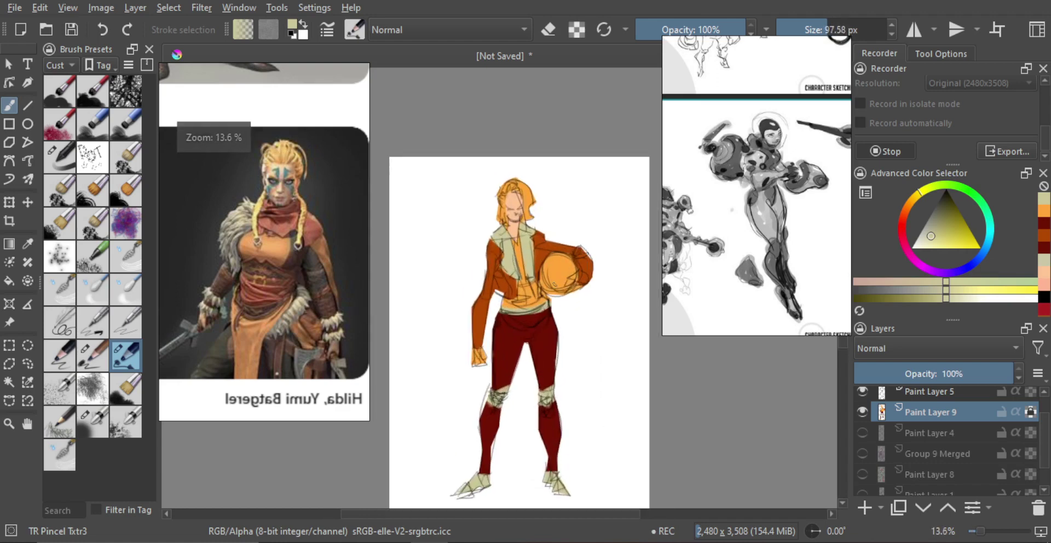
{"action": "scroll", "coordinate": [550, 296], "scroll_direction": "down", "scroll_amount": 2}
{"action": "key", "text": "m"}
{"action": "key", "text": "m"}
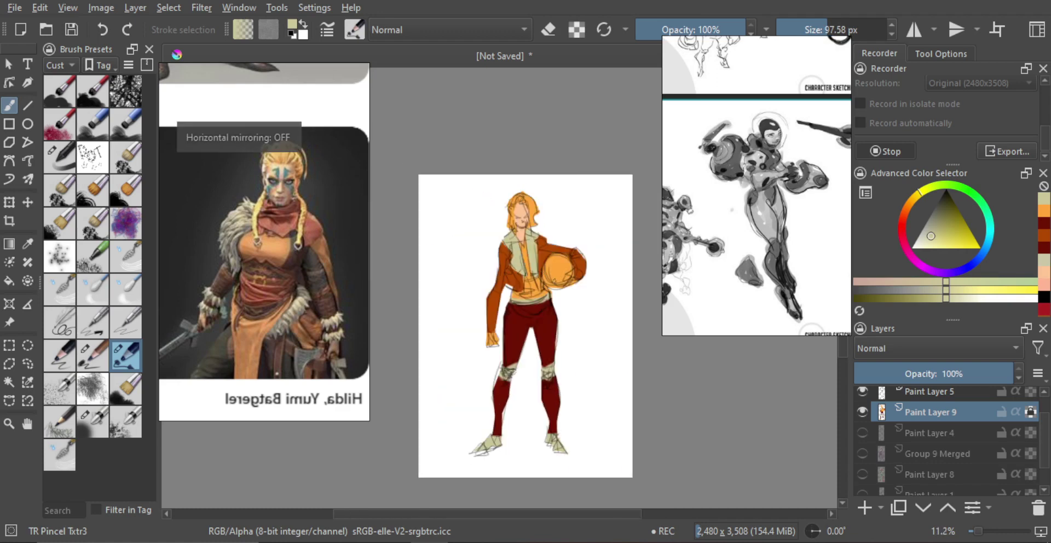
- Duplicate Paint Layer 9 and apply an HSV/HSL adjustment to the copy with hue 18, saturation 13 and lightness -58
{"action": "key", "text": "ctrl+j"}
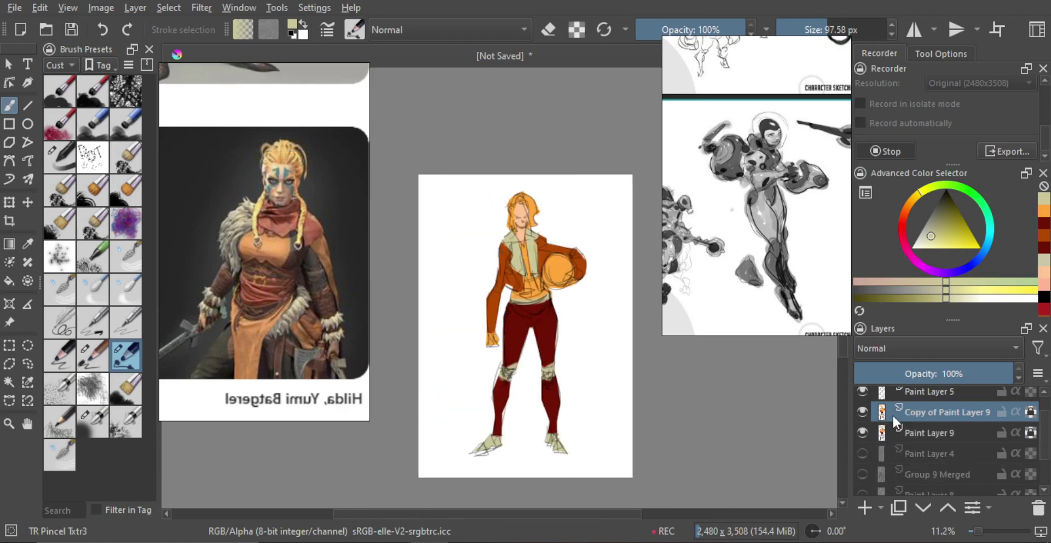
{"action": "key", "text": "ctrl+u"}
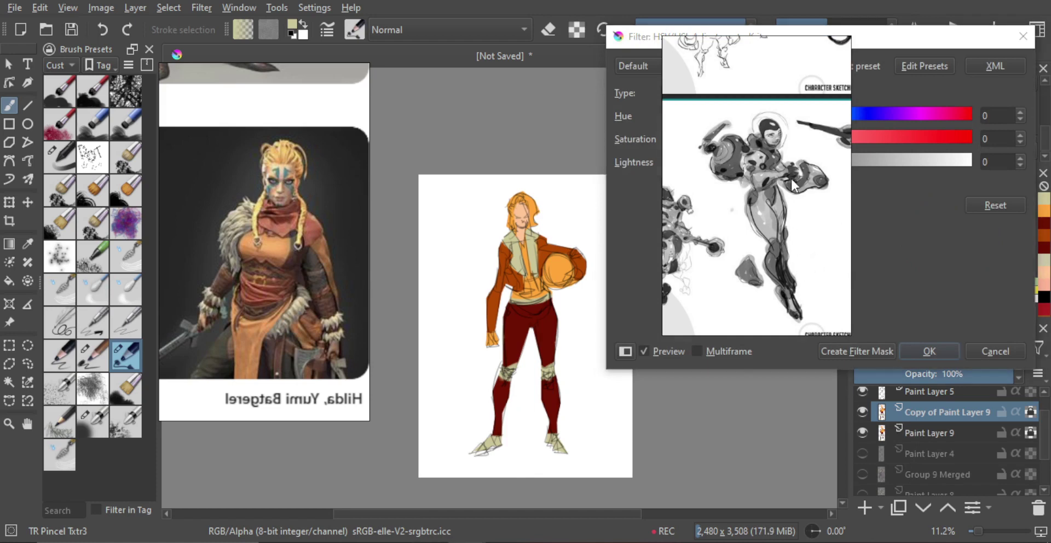
{"action": "left_click_drag", "start_coordinate": [791, 176], "coordinate": [824, 374]}
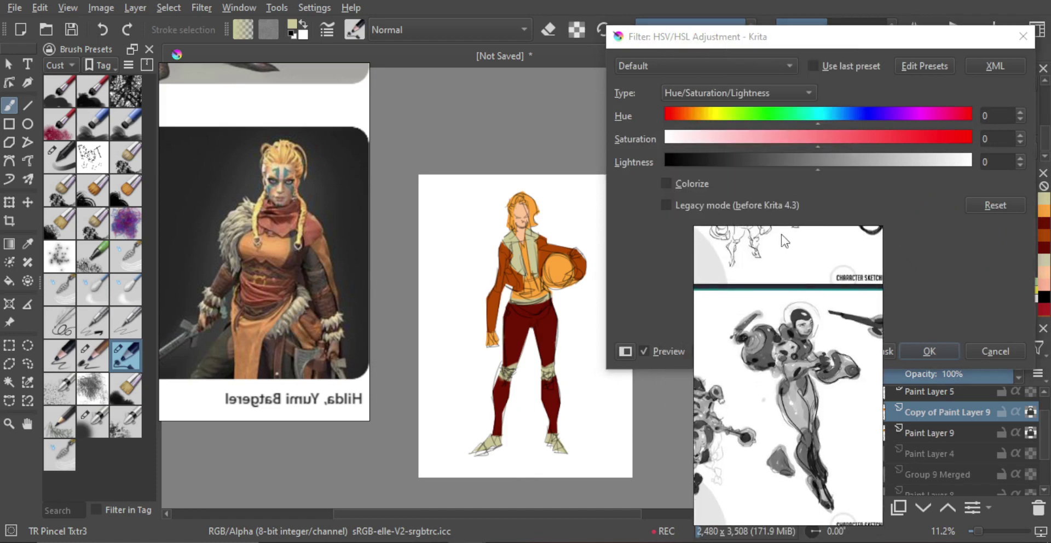
{"action": "left_click", "coordinate": [730, 158]}
{"action": "left_click_drag", "start_coordinate": [773, 260], "coordinate": [739, 227]}
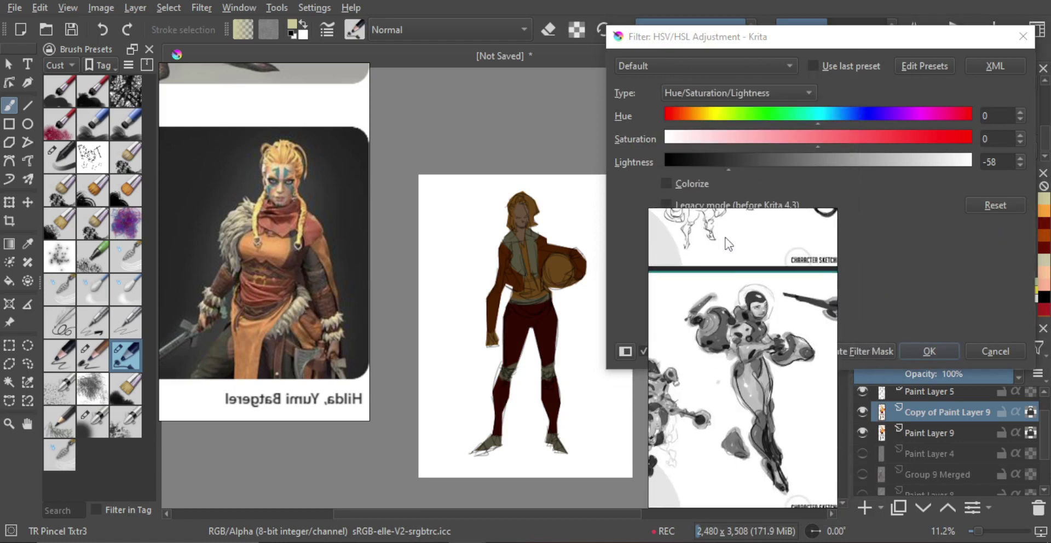
{"action": "left_click", "coordinate": [838, 139]}
{"action": "left_click", "coordinate": [826, 115]}
{"action": "left_click_drag", "start_coordinate": [815, 114], "coordinate": [830, 115]}
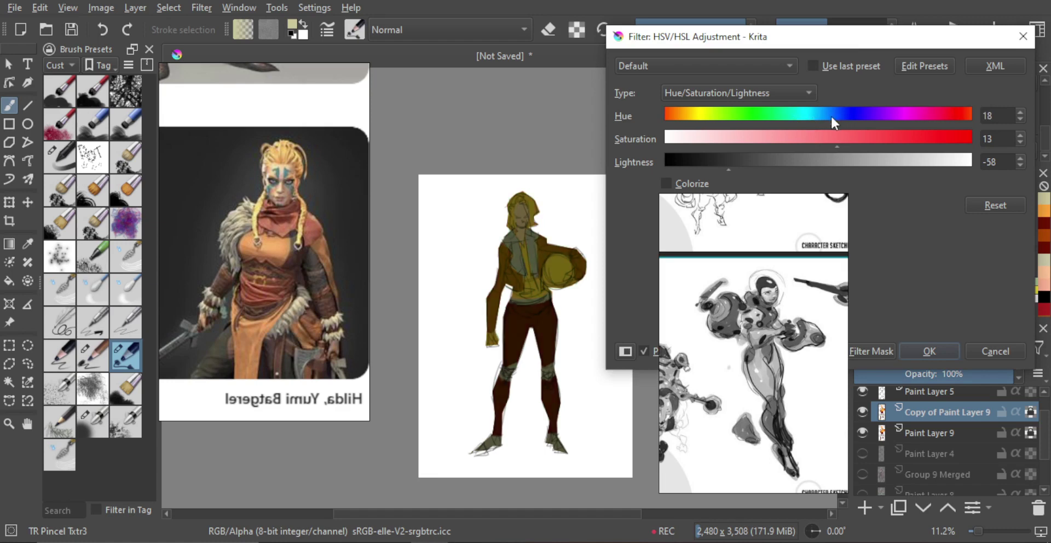
{"action": "left_click", "coordinate": [924, 348]}
{"action": "left_click_drag", "start_coordinate": [813, 294], "coordinate": [813, 145]}
{"action": "scroll", "coordinate": [789, 169], "scroll_direction": "down", "scroll_amount": 2}
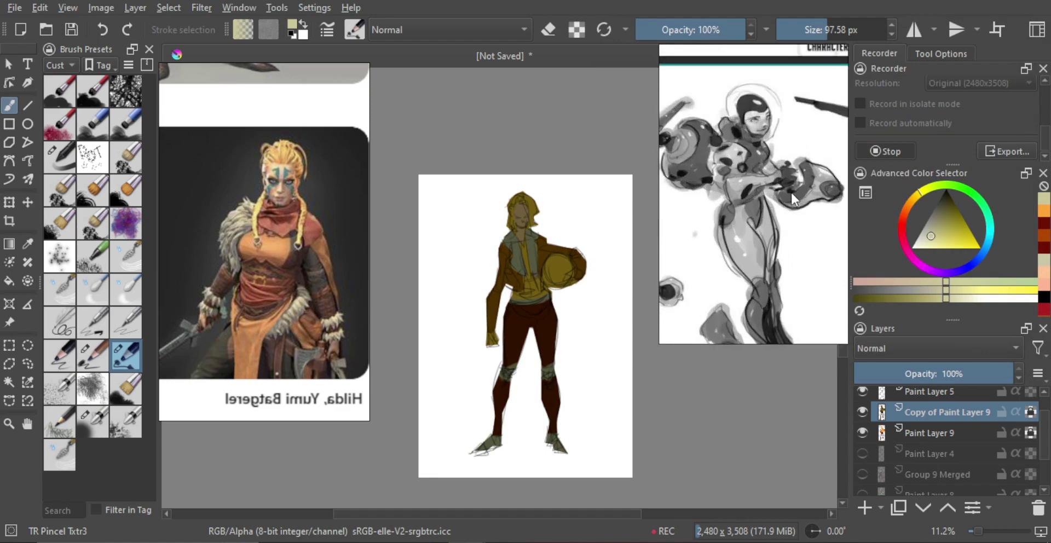
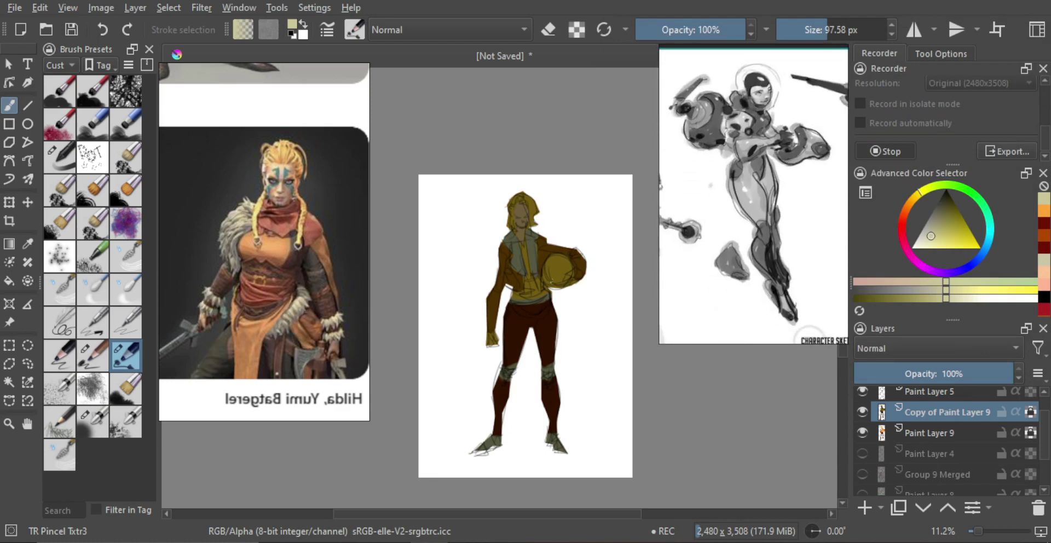
- Softly erase the darkened copy over the upper body with TR Smooth Skin at 887.09 px, and compare the figure with the copy hidden
{"action": "left_click", "coordinate": [97, 422]}
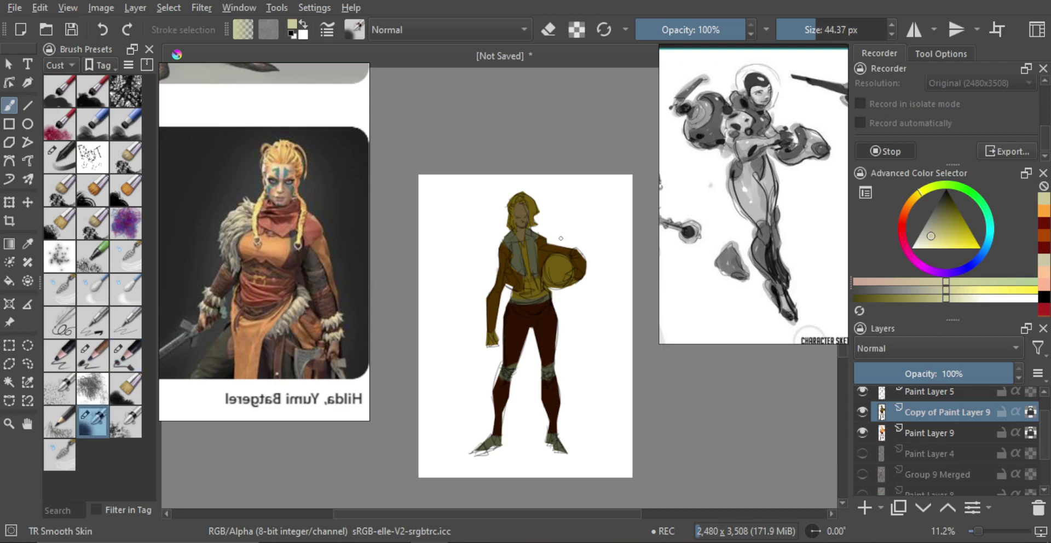
{"action": "mouse_move", "coordinate": [561, 238]}
{"action": "left_mouse_down"}
{"action": "mouse_move", "coordinate": [562, 252]}
{"action": "mouse_move", "coordinate": [544, 232]}
{"action": "left_mouse_up"}
{"action": "left_click_drag", "start_coordinate": [547, 231], "coordinate": [679, 233]}
{"action": "left_click_drag", "start_coordinate": [504, 235], "coordinate": [625, 238]}
{"action": "left_click_drag", "start_coordinate": [502, 264], "coordinate": [553, 261]}
{"action": "key", "text": "e"}
{"action": "mouse_move", "coordinate": [502, 223]}
{"action": "left_mouse_down"}
{"action": "mouse_move", "coordinate": [573, 224]}
{"action": "mouse_move", "coordinate": [482, 216]}
{"action": "mouse_move", "coordinate": [567, 210]}
{"action": "mouse_move", "coordinate": [582, 222]}
{"action": "mouse_move", "coordinate": [480, 295]}
{"action": "mouse_move", "coordinate": [483, 329]}
{"action": "mouse_move", "coordinate": [500, 348]}
{"action": "mouse_move", "coordinate": [576, 320]}
{"action": "left_mouse_up"}
{"action": "mouse_move", "coordinate": [508, 246]}
{"action": "left_mouse_down"}
{"action": "mouse_move", "coordinate": [549, 221]}
{"action": "mouse_move", "coordinate": [496, 218]}
{"action": "mouse_move", "coordinate": [506, 295]}
{"action": "mouse_move", "coordinate": [556, 315]}
{"action": "mouse_move", "coordinate": [535, 349]}
{"action": "mouse_move", "coordinate": [545, 381]}
{"action": "mouse_move", "coordinate": [521, 383]}
{"action": "mouse_move", "coordinate": [545, 336]}
{"action": "left_mouse_up"}
{"action": "key", "text": "m"}
{"action": "key", "text": "m"}
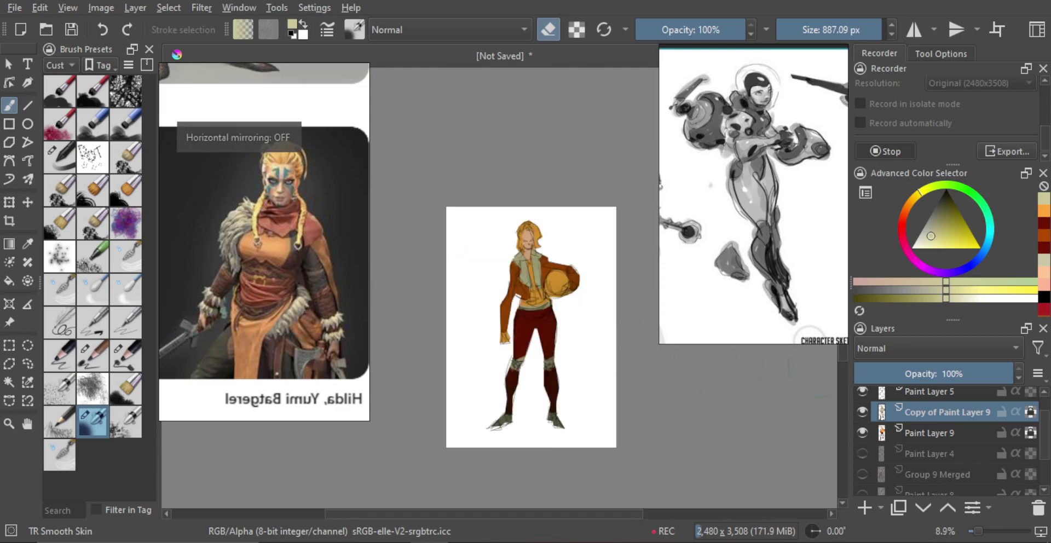
{"action": "left_click", "coordinate": [862, 410]}
{"action": "left_click", "coordinate": [862, 411]}
{"action": "mouse_move", "coordinate": [537, 289]}
{"action": "left_mouse_down"}
{"action": "mouse_move", "coordinate": [554, 268]}
{"action": "mouse_move", "coordinate": [553, 279]}
{"action": "left_mouse_up"}
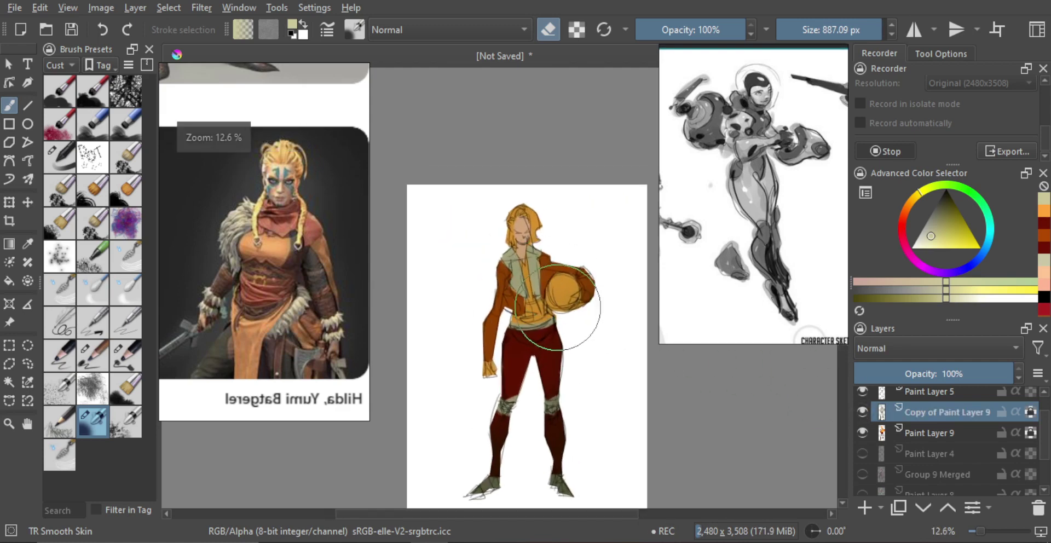
- Merge Paint Layer 5 and the darkened copy down into Paint Layer 9, and toggle the merged layer's visibility to check it
{"action": "left_click", "coordinate": [932, 396]}
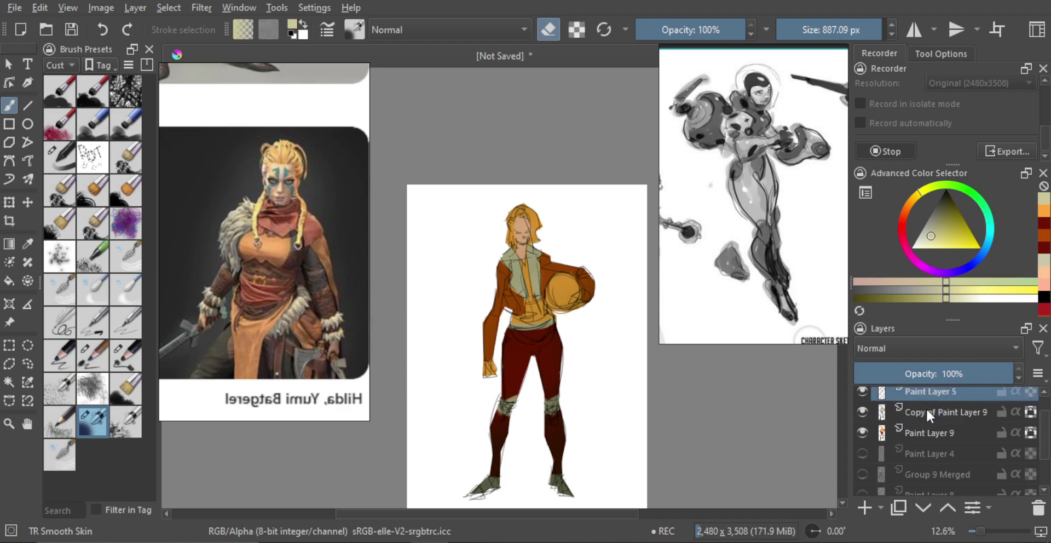
{"action": "key", "text": "ctrl+e"}
{"action": "key", "text": "ctrl+e"}
{"action": "left_click", "coordinate": [862, 395]}
{"action": "left_click", "coordinate": [862, 395]}
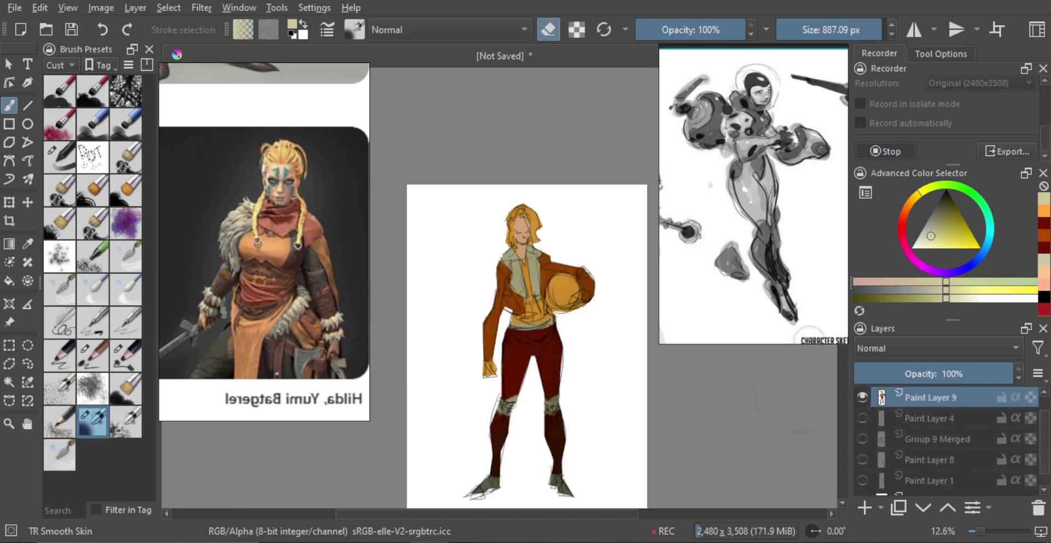
- Leave eraser mode and set the brush colour to a pale warm cream with an orange hue
{"action": "left_click_drag", "start_coordinate": [596, 356], "coordinate": [586, 343]}
{"action": "mouse_move", "coordinate": [568, 275]}
{"action": "left_mouse_down"}
{"action": "mouse_move", "coordinate": [578, 264]}
{"action": "mouse_move", "coordinate": [577, 280]}
{"action": "mouse_move", "coordinate": [554, 274]}
{"action": "mouse_move", "coordinate": [568, 285]}
{"action": "mouse_move", "coordinate": [571, 277]}
{"action": "mouse_move", "coordinate": [583, 293]}
{"action": "mouse_move", "coordinate": [575, 299]}
{"action": "left_mouse_up"}
{"action": "left_click", "coordinate": [585, 329], "text": "ctrl"}
{"action": "key", "text": "e"}
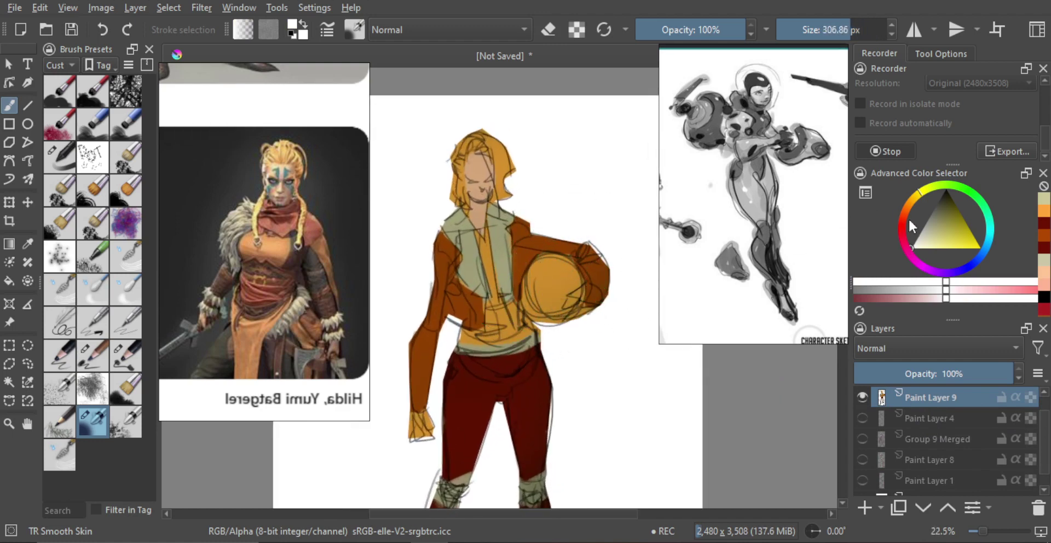
{"action": "left_click", "coordinate": [923, 249]}
{"action": "left_click_drag", "start_coordinate": [913, 199], "coordinate": [911, 203]}
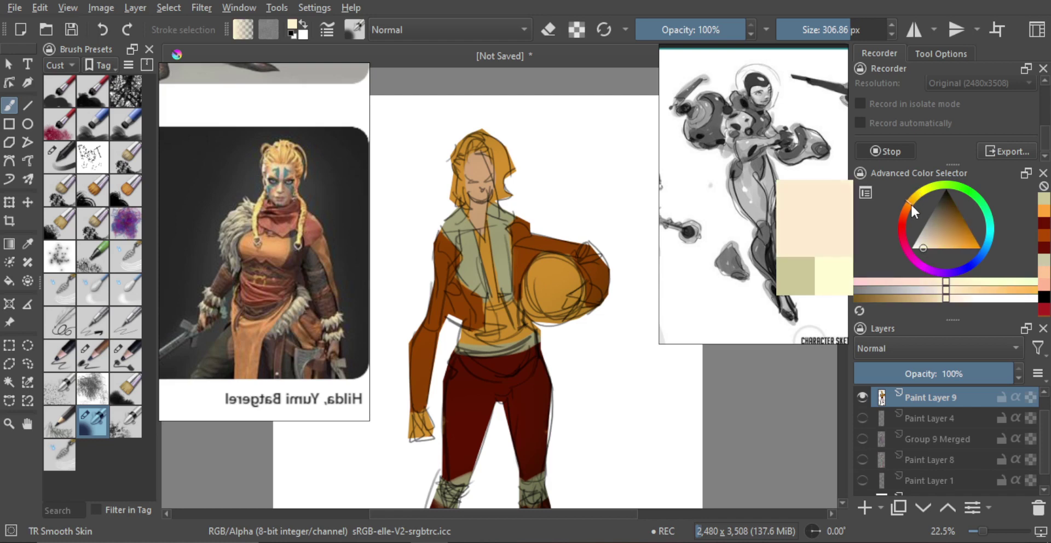
{"action": "left_click", "coordinate": [915, 345]}
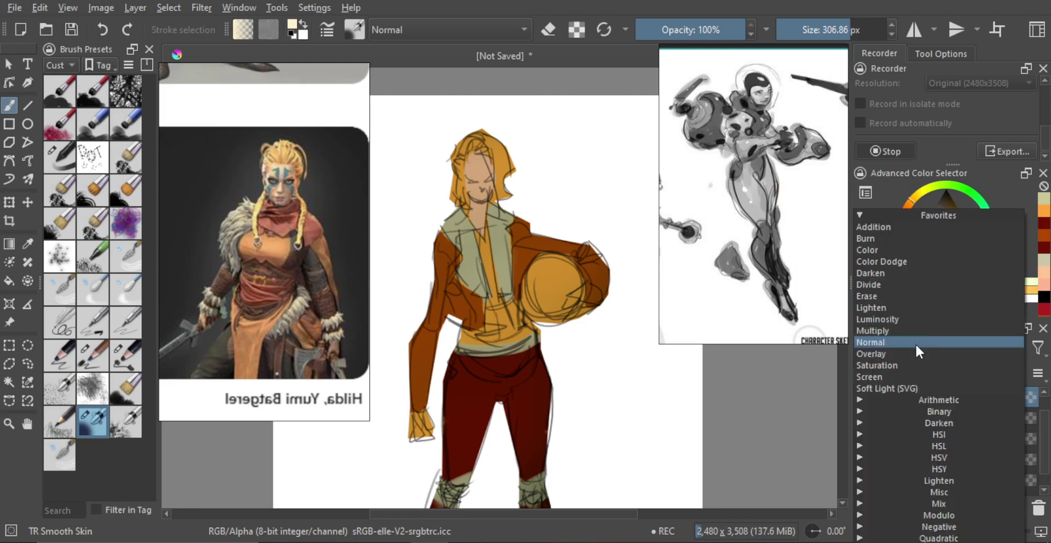
{"action": "left_click", "coordinate": [886, 353]}
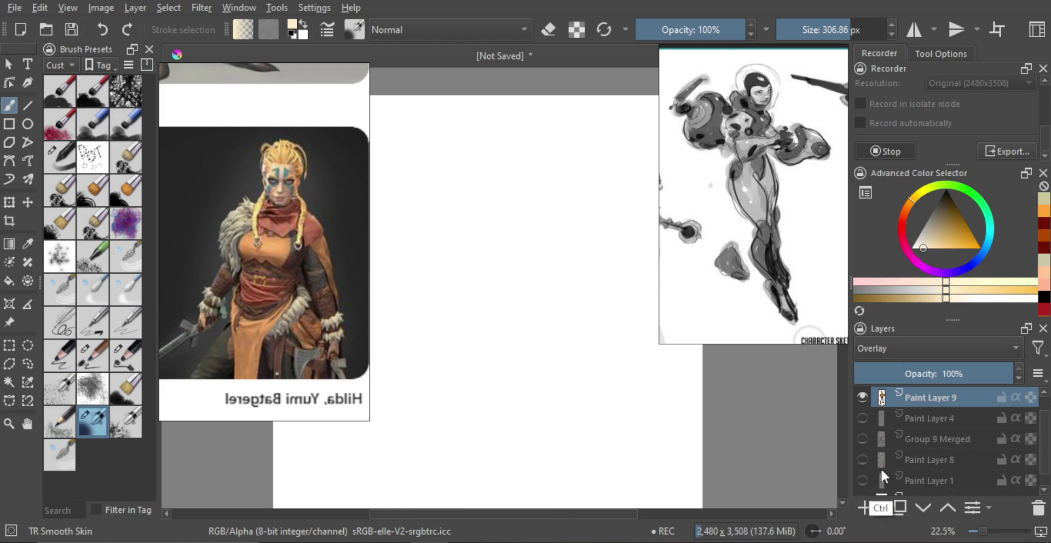
{"action": "key", "text": "ctrl+z"}
- Add a new paint layer above Paint Layer 9 and set its blending mode to Overlay
{"action": "left_click", "coordinate": [867, 506]}
{"action": "left_click", "coordinate": [917, 348]}
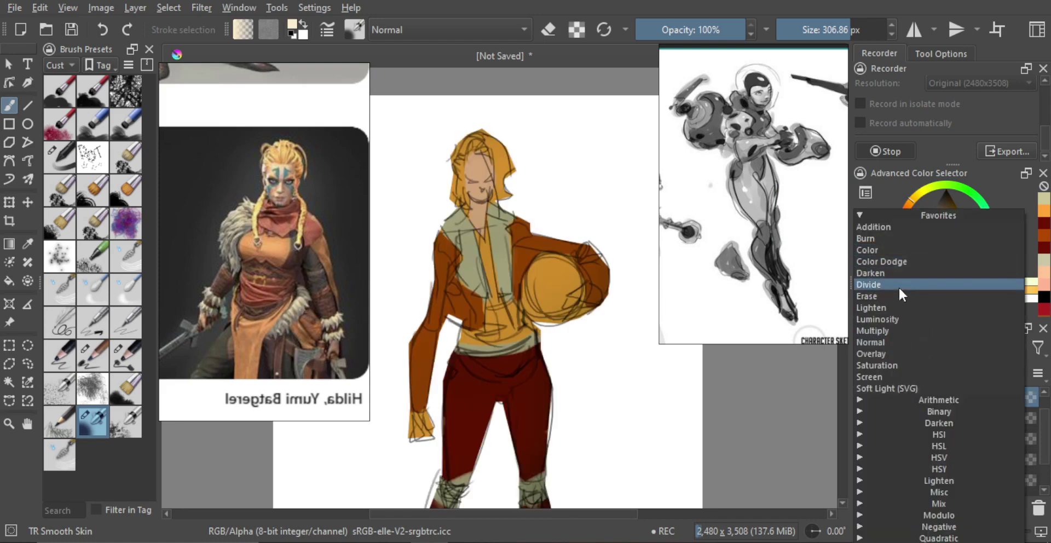
{"action": "left_click", "coordinate": [889, 356]}
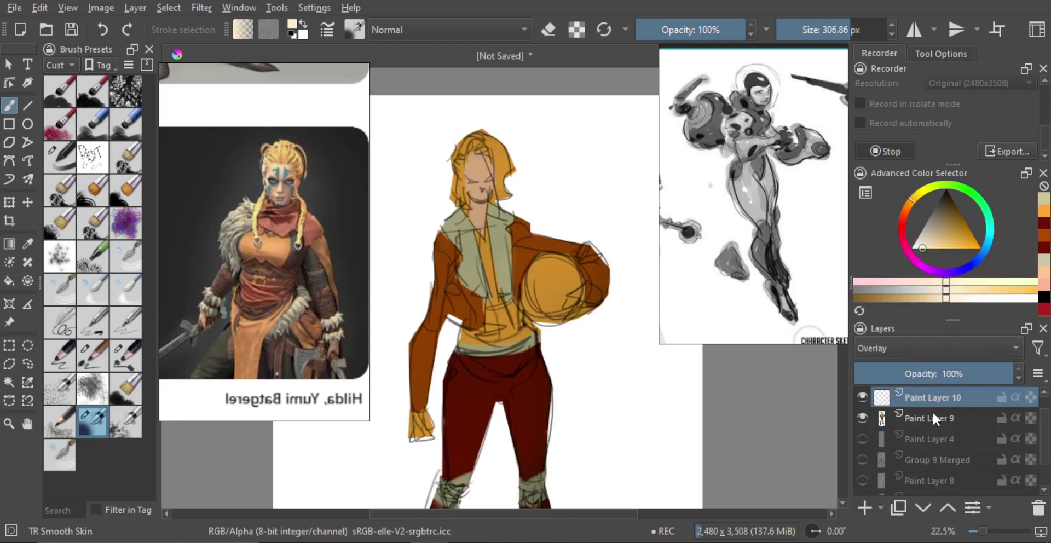
- Group the Overlay layer with Paint Layer 9 and make it inherit alpha so it is clipped to the figure
{"action": "left_click", "coordinate": [938, 420]}
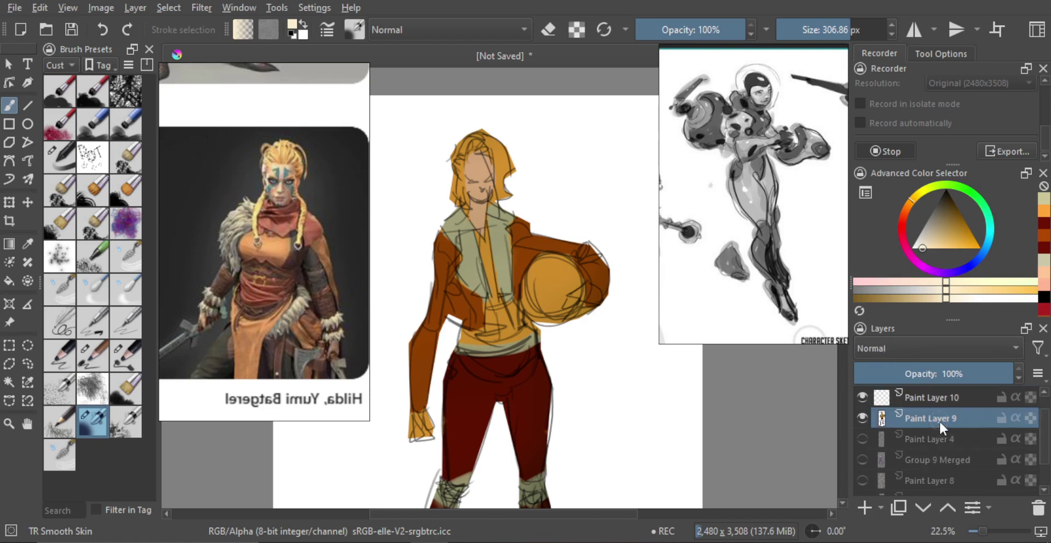
{"action": "left_click", "coordinate": [947, 405], "text": "shift"}
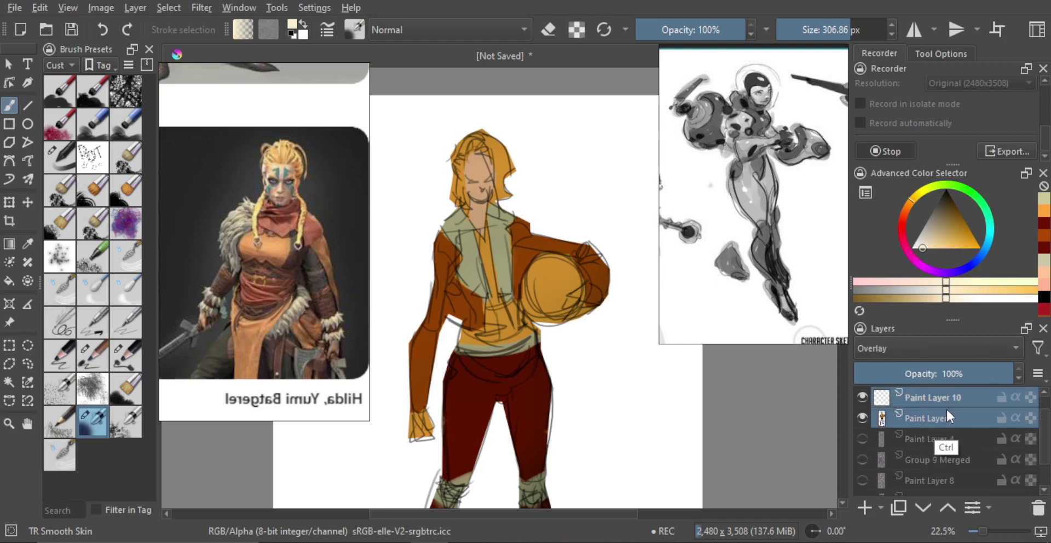
{"action": "key", "text": "ctrl+g"}
{"action": "left_click", "coordinate": [939, 420]}
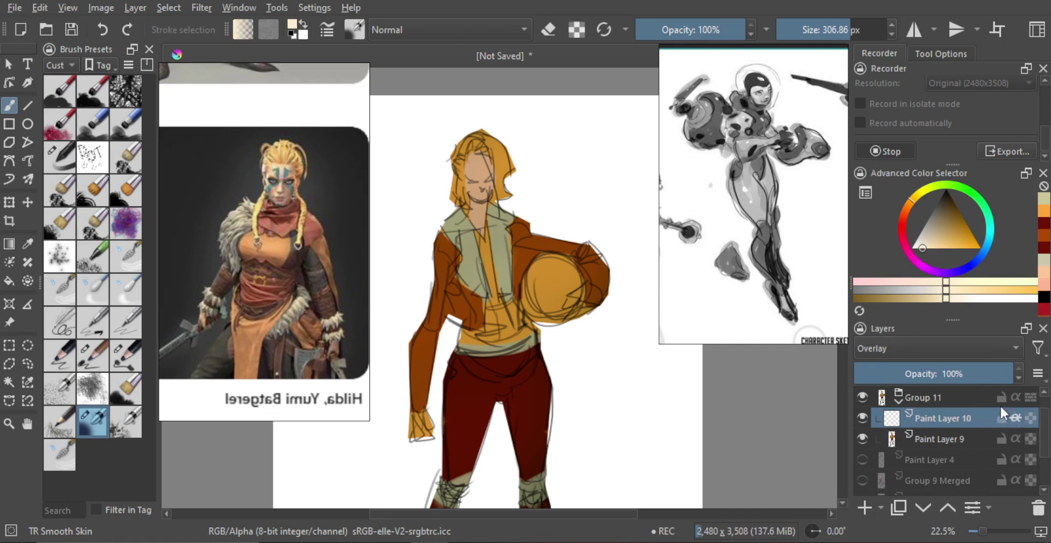
- Paint a soft cream highlight on the helmet with a 325.43 px brush and on the arm above it at 224.30 px
{"action": "left_click_drag", "start_coordinate": [556, 263], "coordinate": [547, 289]}
{"action": "key", "text": "ctrl+z"}
{"action": "left_click_drag", "start_coordinate": [558, 274], "coordinate": [555, 284]}
{"action": "key", "text": "ctrl+z"}
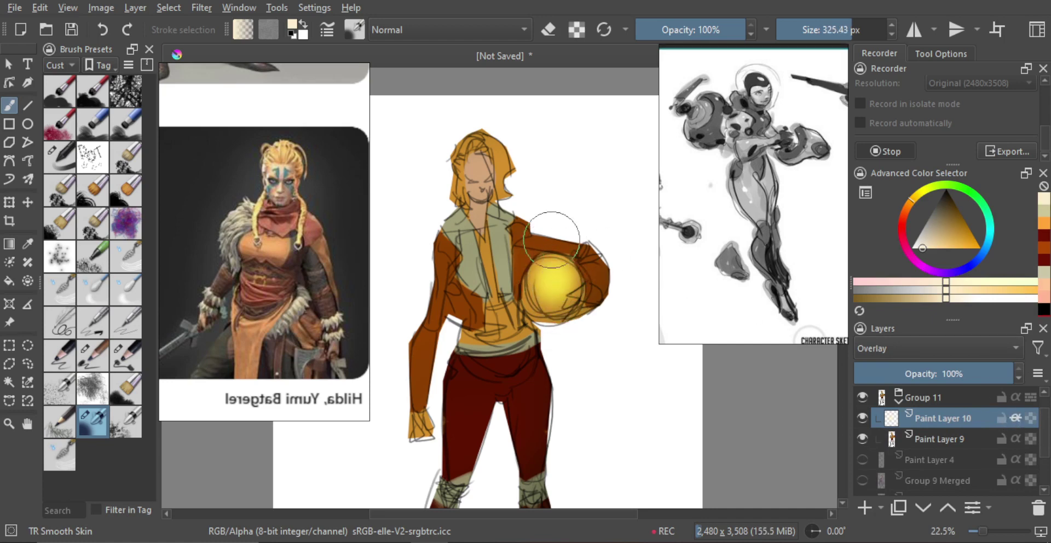
{"action": "mouse_move", "coordinate": [550, 241]}
{"action": "left_mouse_down"}
{"action": "mouse_move", "coordinate": [537, 240]}
{"action": "mouse_move", "coordinate": [586, 244]}
{"action": "left_mouse_up"}
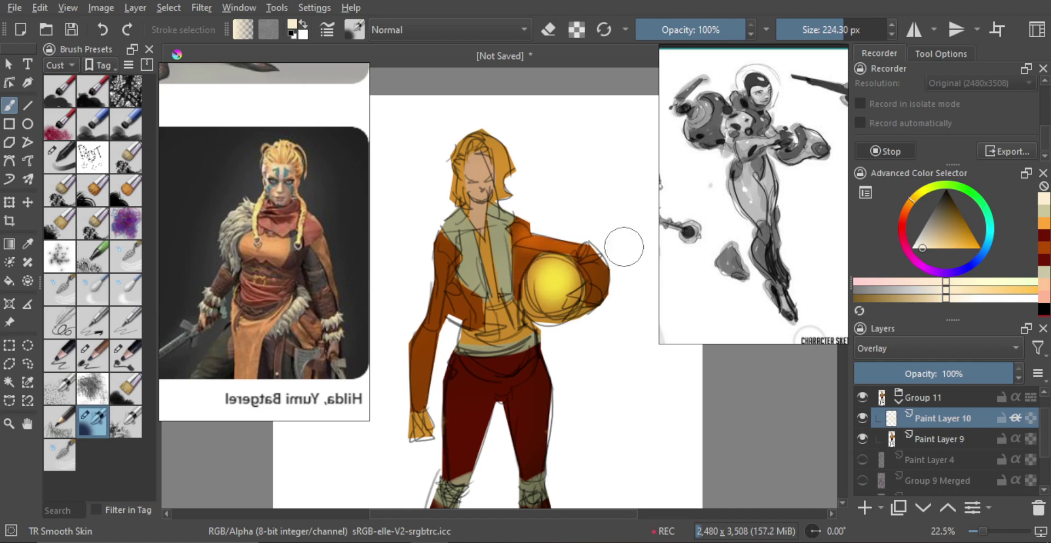
- Add a soft cream highlight to the lapel nearest the helmet at 224.30 px, try one on the face and undo it
{"action": "left_click_drag", "start_coordinate": [509, 230], "coordinate": [505, 237]}
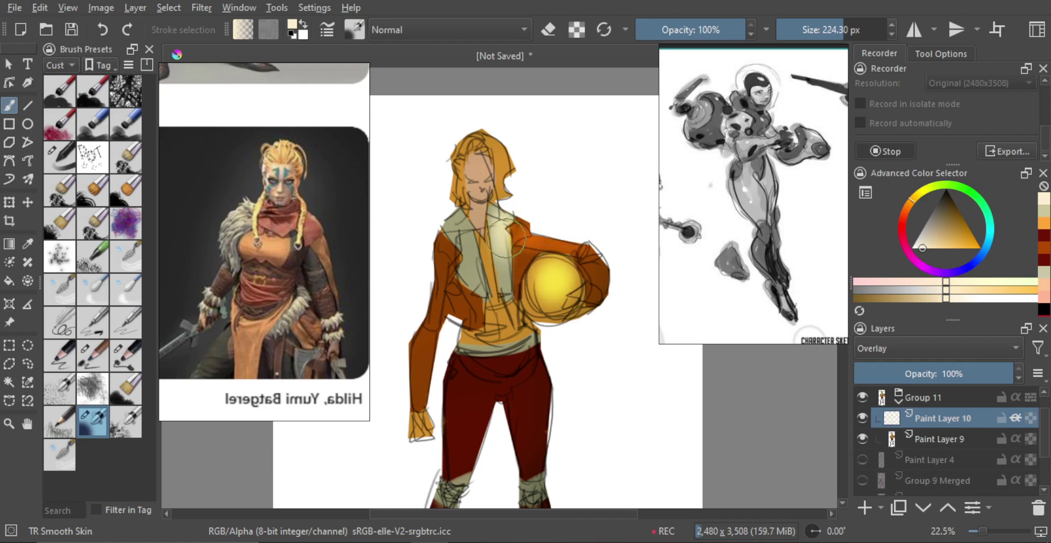
{"action": "left_click_drag", "start_coordinate": [489, 175], "coordinate": [483, 179]}
{"action": "key", "text": "ctrl+z"}
- Switch to the TR Pincel Txtr2 brush, try a cream highlight stroke on the face and undo it
{"action": "left_click_drag", "start_coordinate": [496, 218], "coordinate": [524, 183]}
{"action": "left_click", "coordinate": [93, 355]}
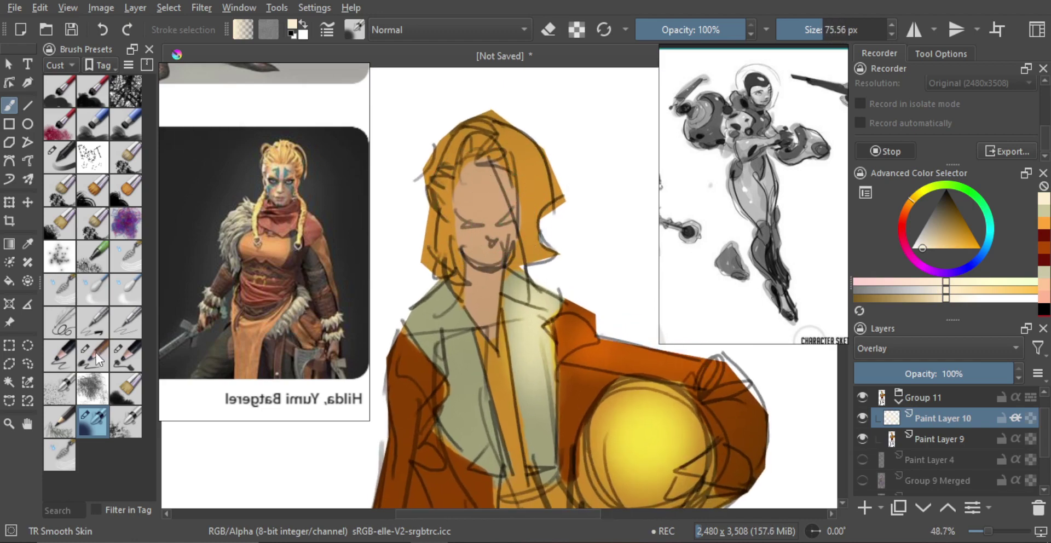
{"action": "key", "text": "bracketright"}
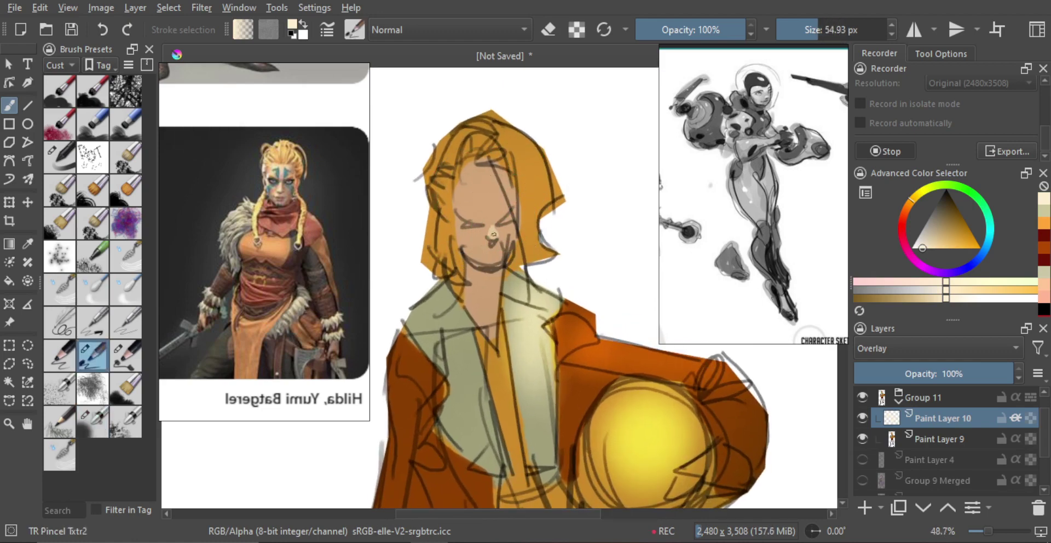
{"action": "mouse_move", "coordinate": [485, 230]}
{"action": "left_mouse_down", "text": "shift"}
{"action": "mouse_move", "coordinate": [514, 227]}
{"action": "mouse_move", "coordinate": [508, 214]}
{"action": "left_mouse_up", "text": "shift"}
{"action": "mouse_move", "coordinate": [508, 183]}
{"action": "left_mouse_down"}
{"action": "mouse_move", "coordinate": [484, 207]}
{"action": "mouse_move", "coordinate": [511, 211]}
{"action": "mouse_move", "coordinate": [501, 187]}
{"action": "mouse_move", "coordinate": [477, 178]}
{"action": "mouse_move", "coordinate": [512, 225]}
{"action": "left_mouse_up"}
{"action": "key", "text": "ctrl+z"}
{"action": "key", "text": "ctrl+z"}
- Paint a textured cream highlight over the forehead and cheeks at 147.44 px, undoing the last stroke beside the eye
{"action": "mouse_move", "coordinate": [483, 228]}
{"action": "left_mouse_down", "text": "shift"}
{"action": "mouse_move", "coordinate": [498, 240]}
{"action": "mouse_move", "coordinate": [470, 240]}
{"action": "left_mouse_up", "text": "shift"}
{"action": "left_click_drag", "start_coordinate": [469, 275], "coordinate": [492, 273]}
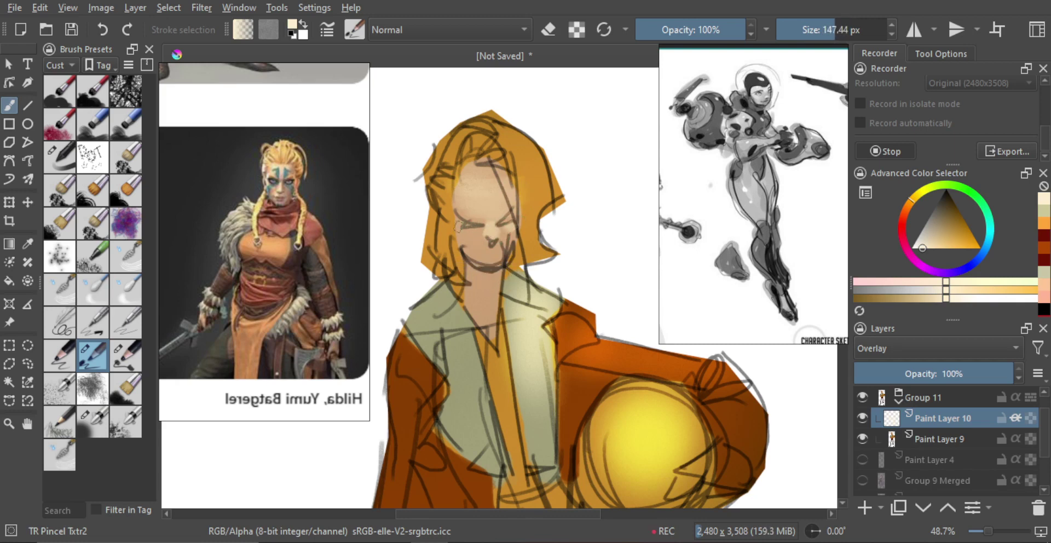
{"action": "left_click_drag", "start_coordinate": [459, 227], "coordinate": [482, 245]}
{"action": "key", "text": "ctrl+z"}
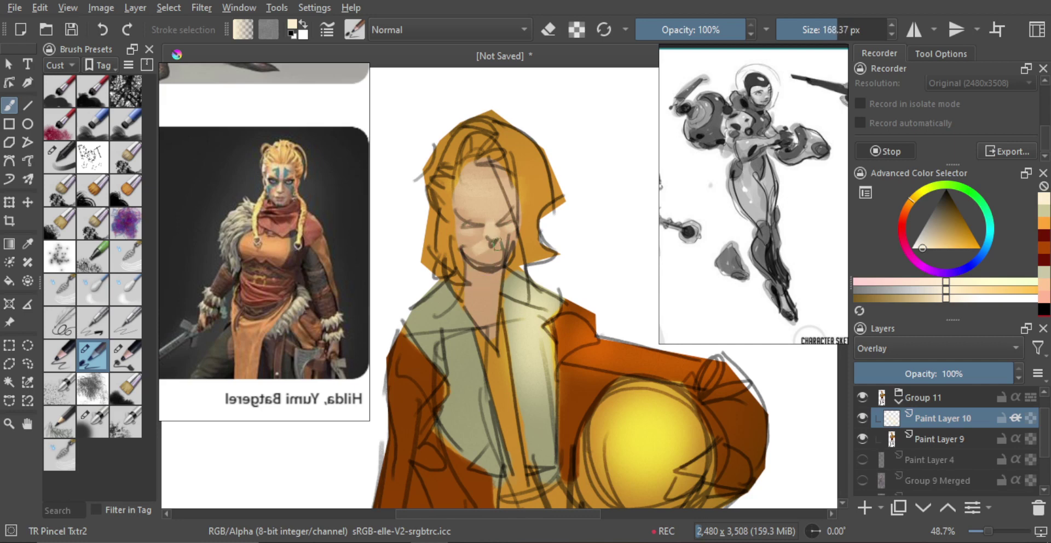
- Trim the face highlight along the helmet-side cheek with the brush in eraser mode at 148.73 px
{"action": "key", "text": "bracketleft"}
{"action": "scroll", "coordinate": [505, 260], "scroll_direction": "down", "scroll_amount": 3}
{"action": "key", "text": "m"}
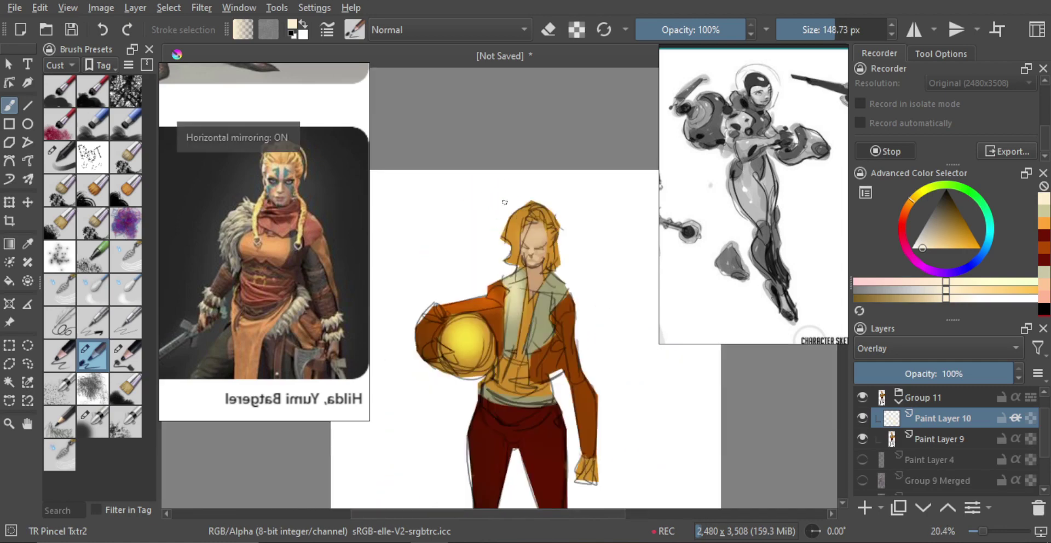
{"action": "key", "text": "m"}
{"action": "scroll", "coordinate": [504, 202], "scroll_direction": "up", "scroll_amount": 4}
{"action": "key", "text": "e"}
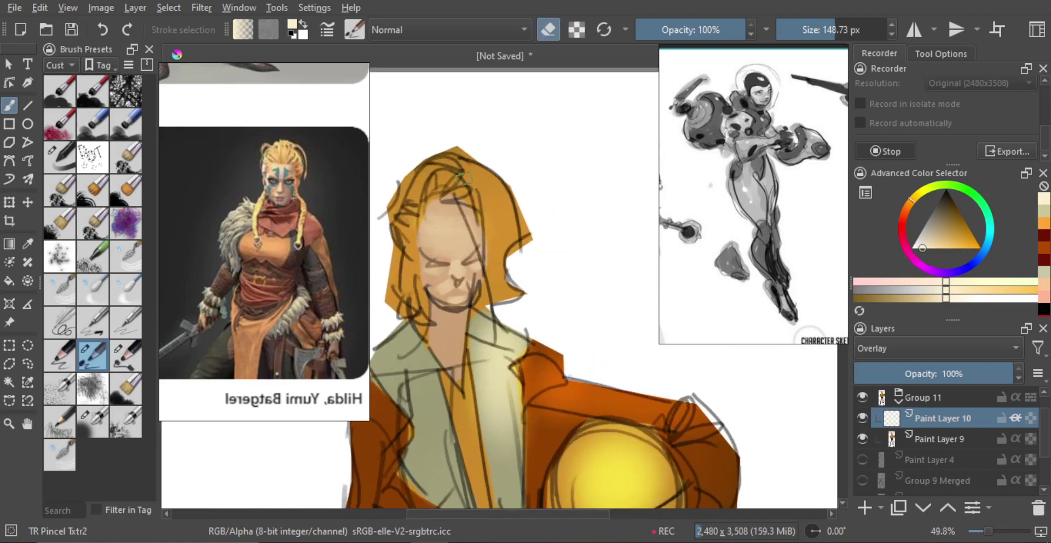
{"action": "left_click_drag", "start_coordinate": [486, 257], "coordinate": [480, 279]}
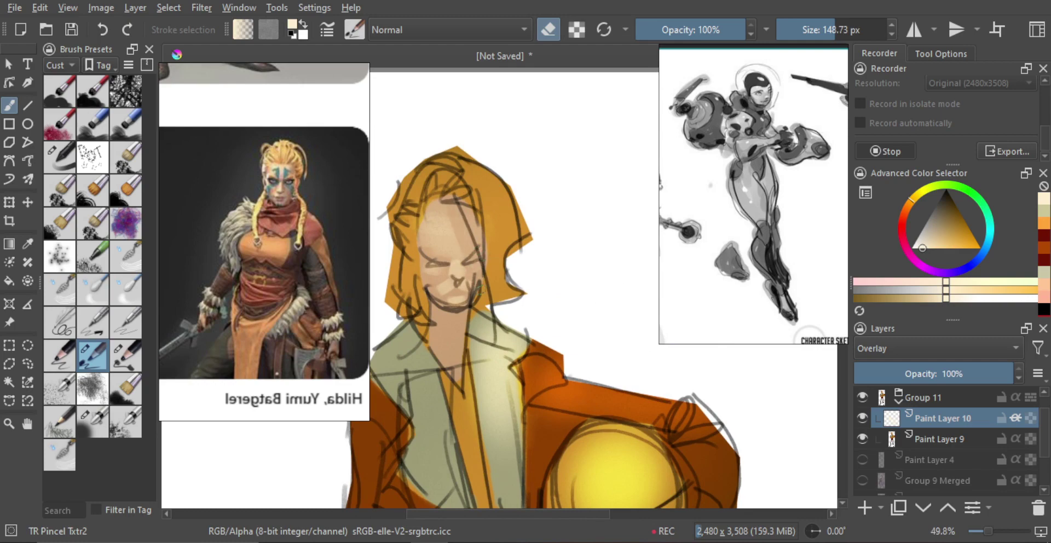
- Build up a textured cream highlight on the lapel farther from the helmet at 225.09 px, alternating painting and erasing
{"action": "scroll", "coordinate": [460, 223], "scroll_direction": "down", "scroll_amount": 4}
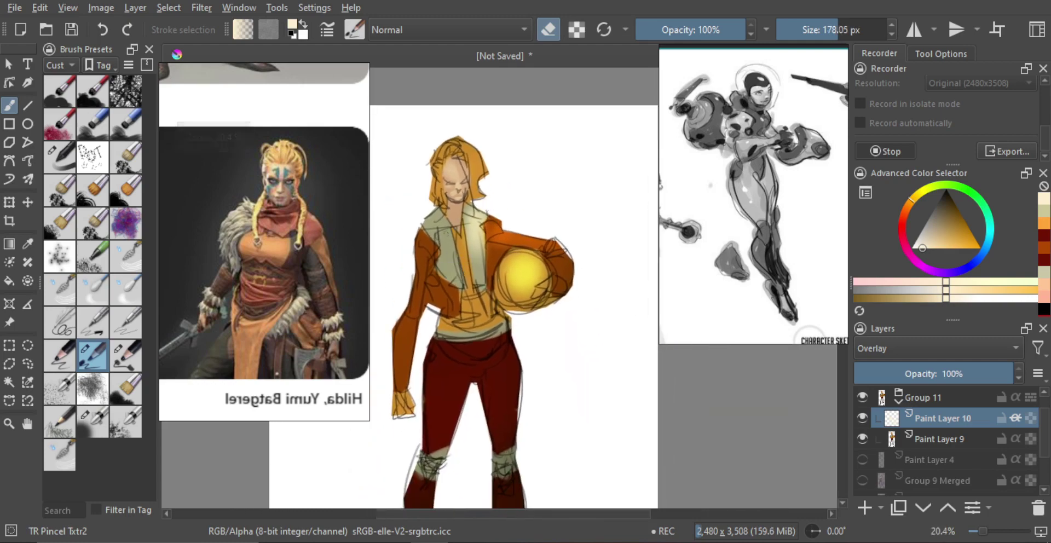
{"action": "left_click_drag", "start_coordinate": [445, 240], "coordinate": [443, 241]}
{"action": "key", "text": "e"}
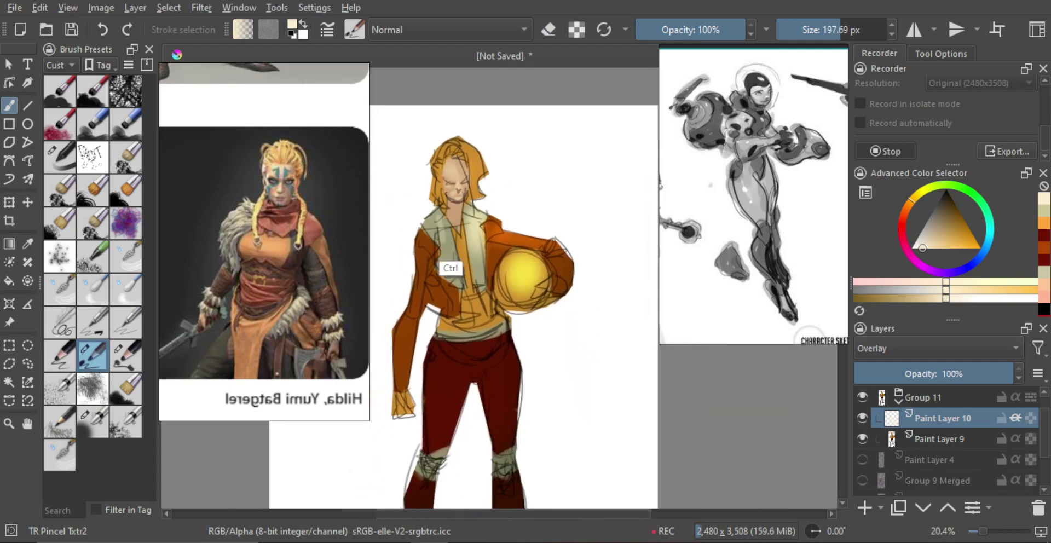
{"action": "key", "text": "bracketright"}
{"action": "key", "text": "bracketright"}
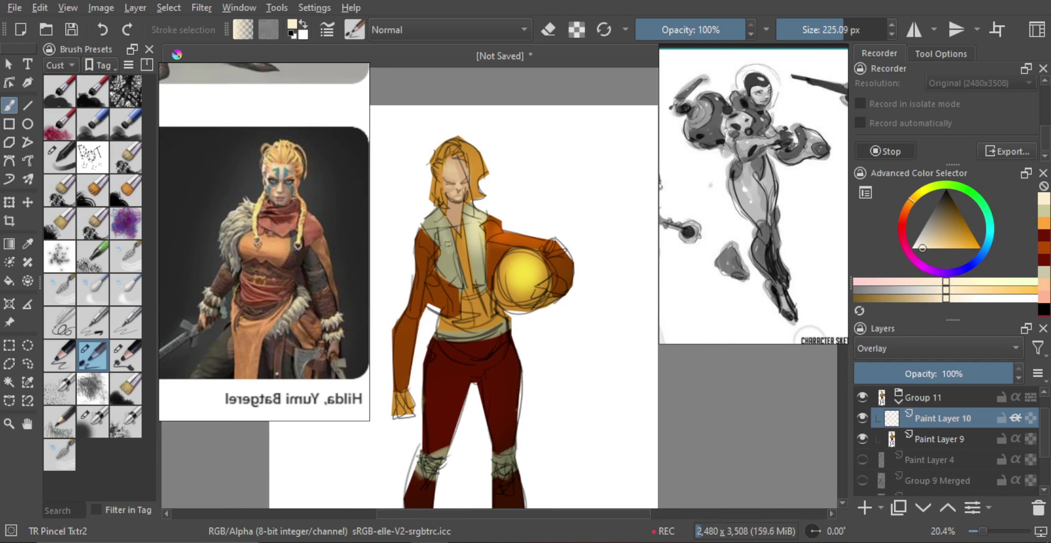
{"action": "key", "text": "e"}
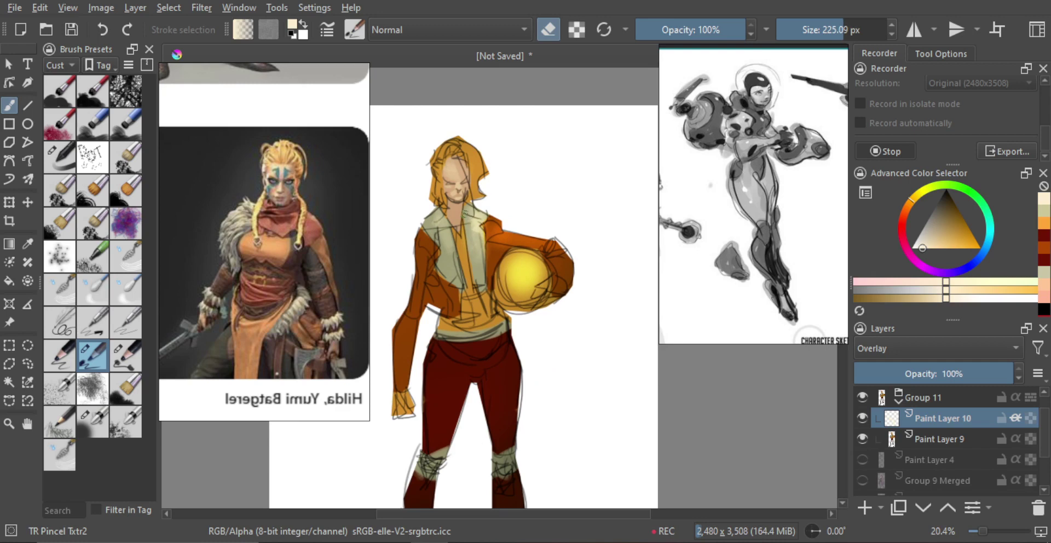
{"action": "key", "text": "e"}
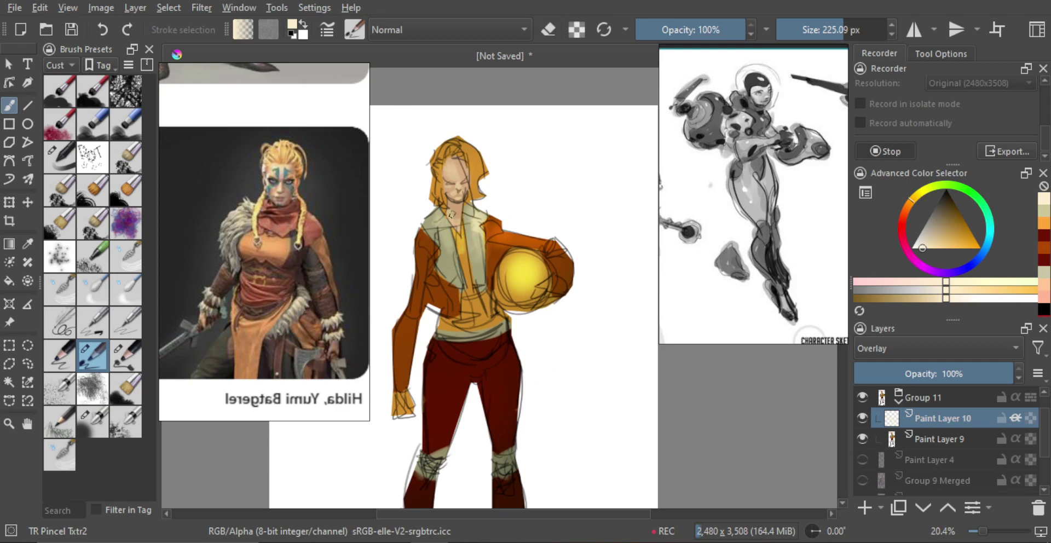
{"action": "key", "text": "e"}
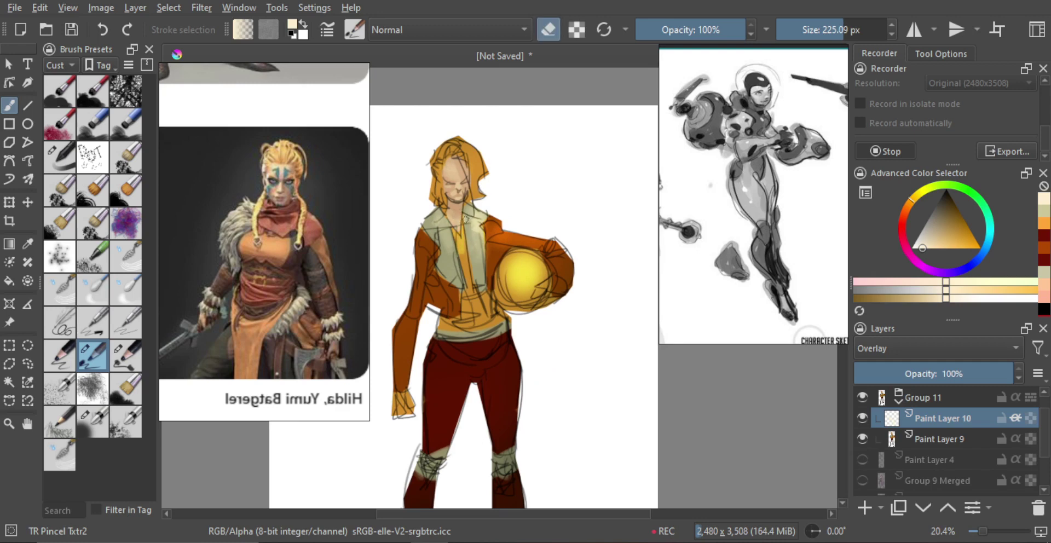
{"action": "key", "text": "e"}
{"action": "key", "text": "e"}
{"action": "key", "text": "e"}
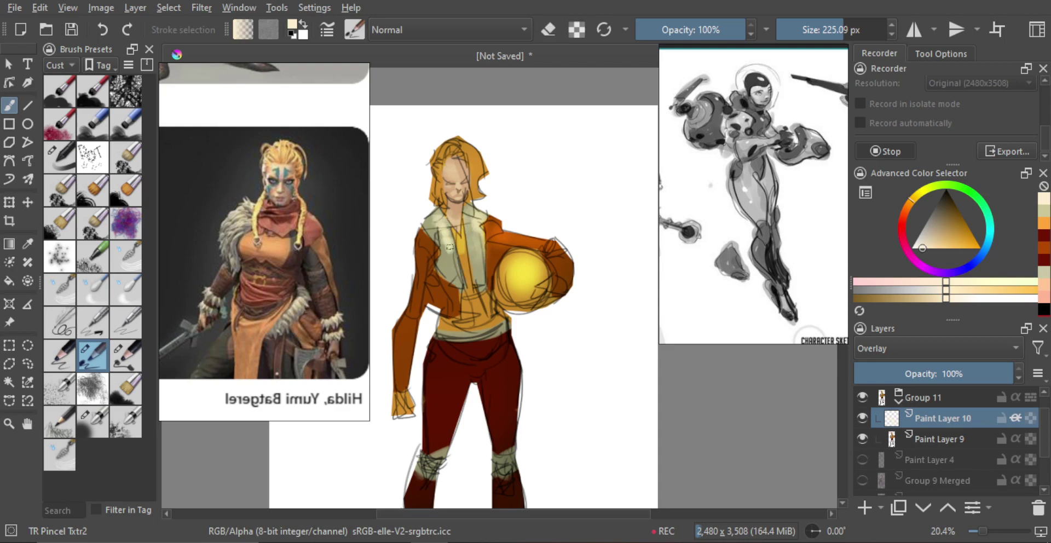
- Refine the lower part of the far lapel and the collar highlights at 225.09 px, and check the figure mirrored
{"action": "left_click_drag", "start_coordinate": [449, 247], "coordinate": [456, 257]}
{"action": "key", "text": "e"}
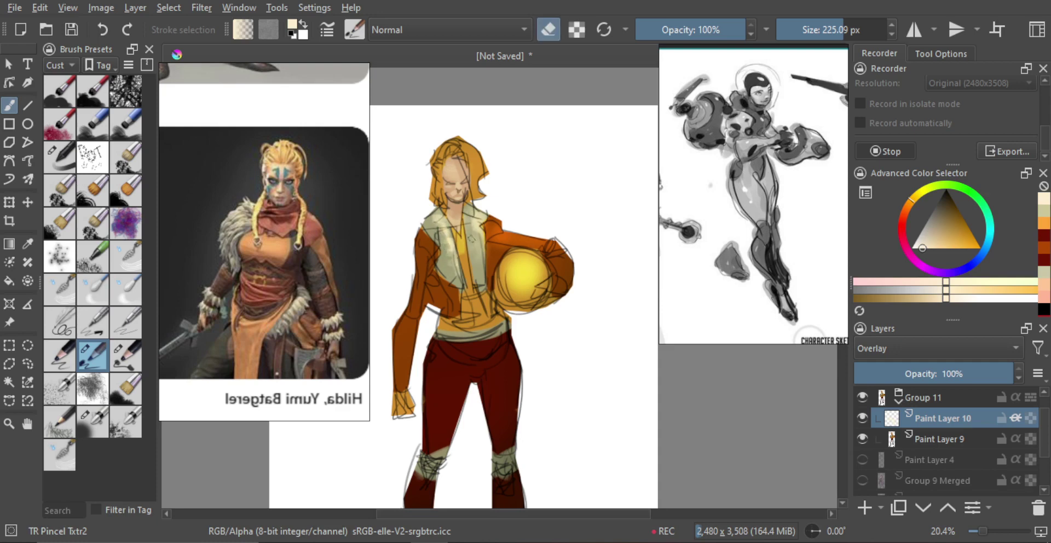
{"action": "key", "text": "e"}
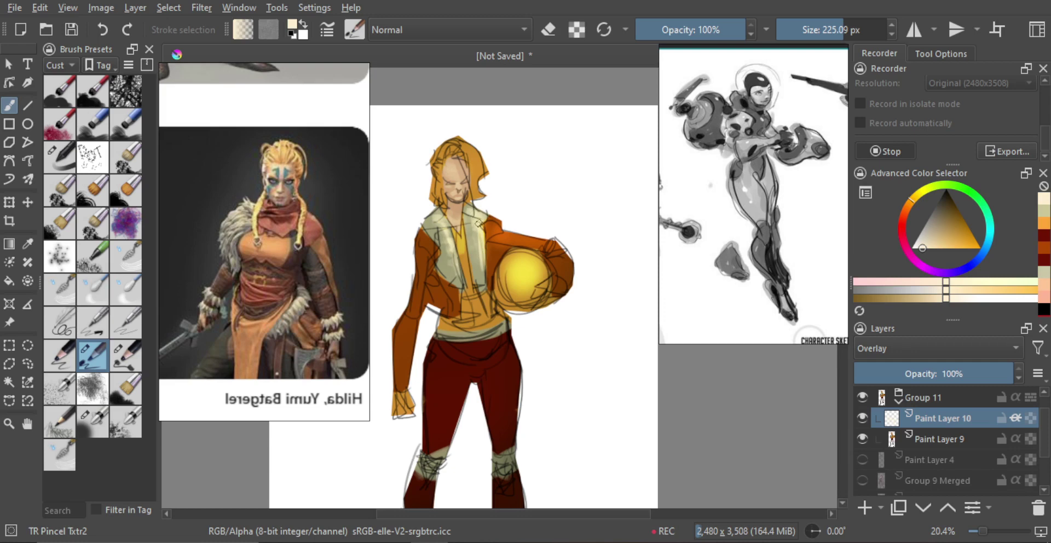
{"action": "key", "text": "e"}
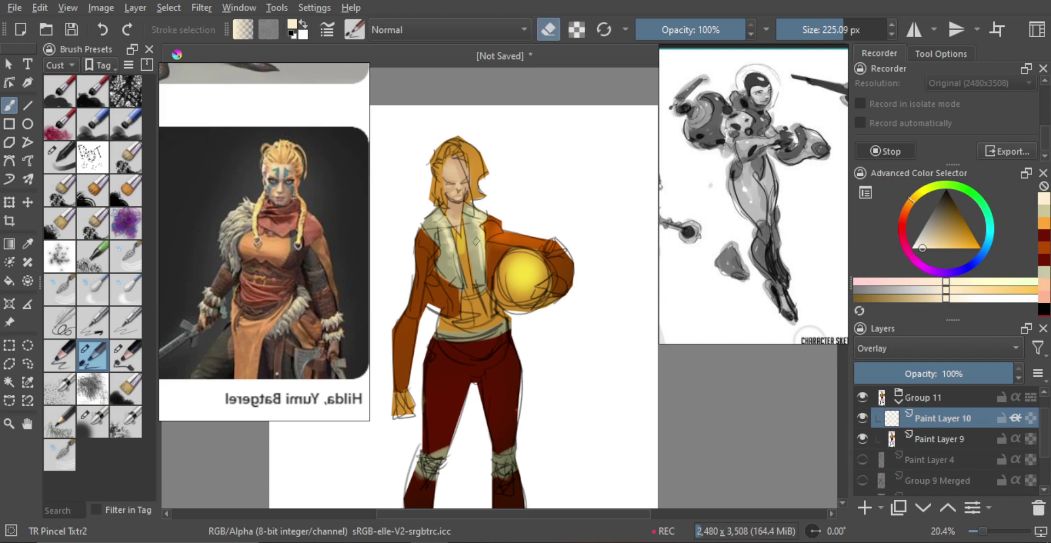
{"action": "key", "text": "minus"}
{"action": "key", "text": "m"}
{"action": "key", "text": "m"}
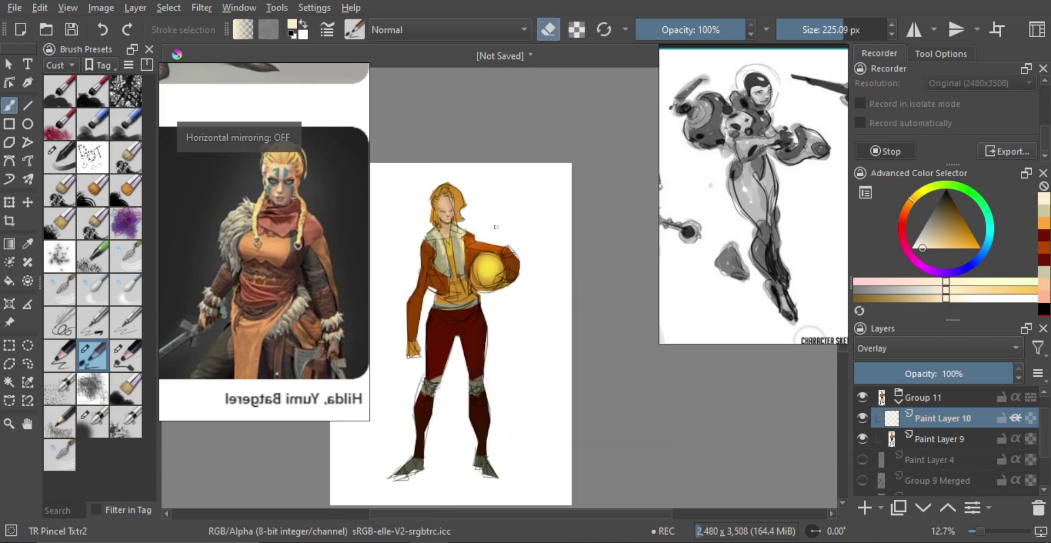
- Add textured highlights to the jacket sleeve above the helmet, erase the excess and check the figure mirrored
{"action": "key", "text": "plus"}
{"action": "key", "text": "e"}
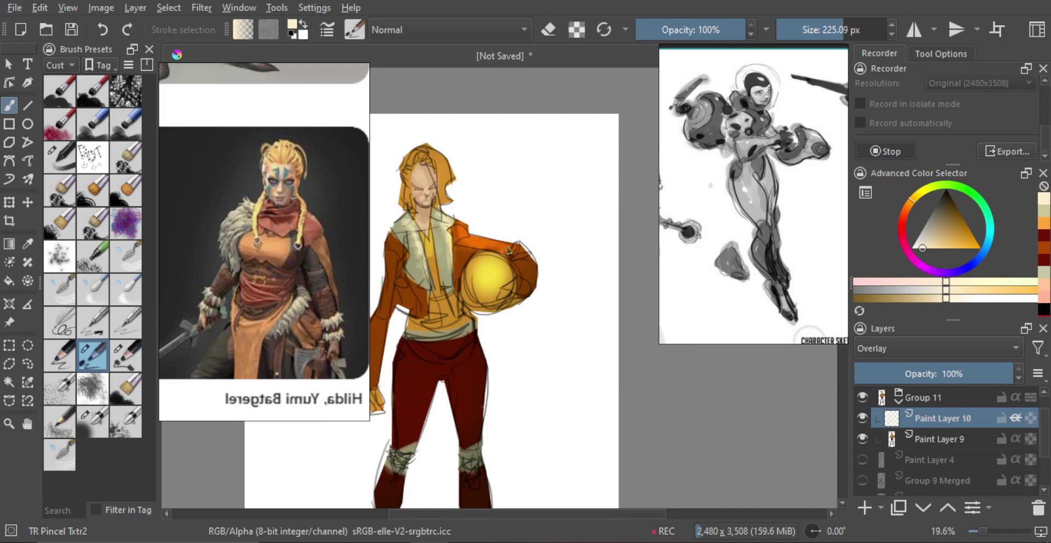
{"action": "key", "text": "e"}
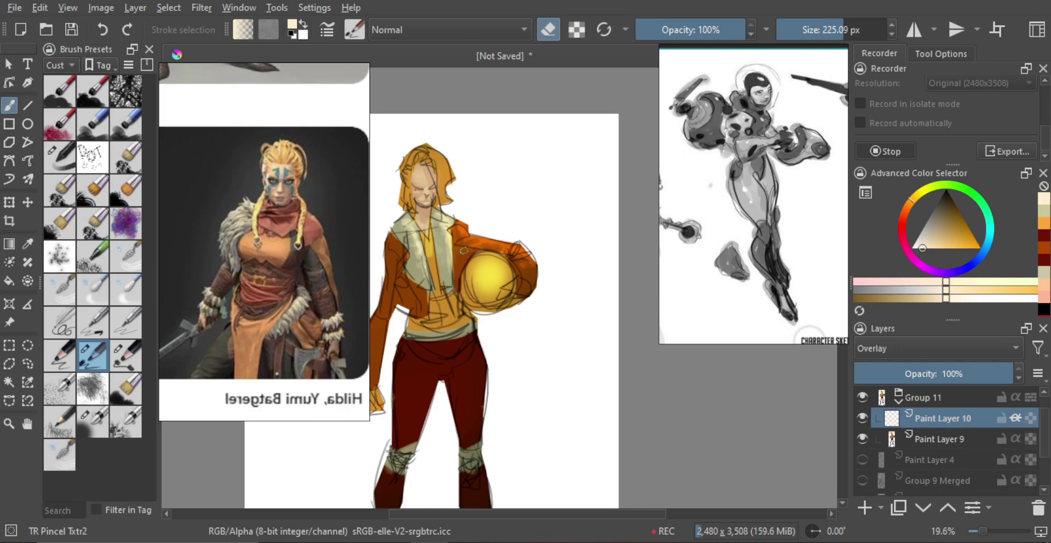
{"action": "key", "text": "minus"}
{"action": "key", "text": "minus"}
{"action": "key", "text": "m"}
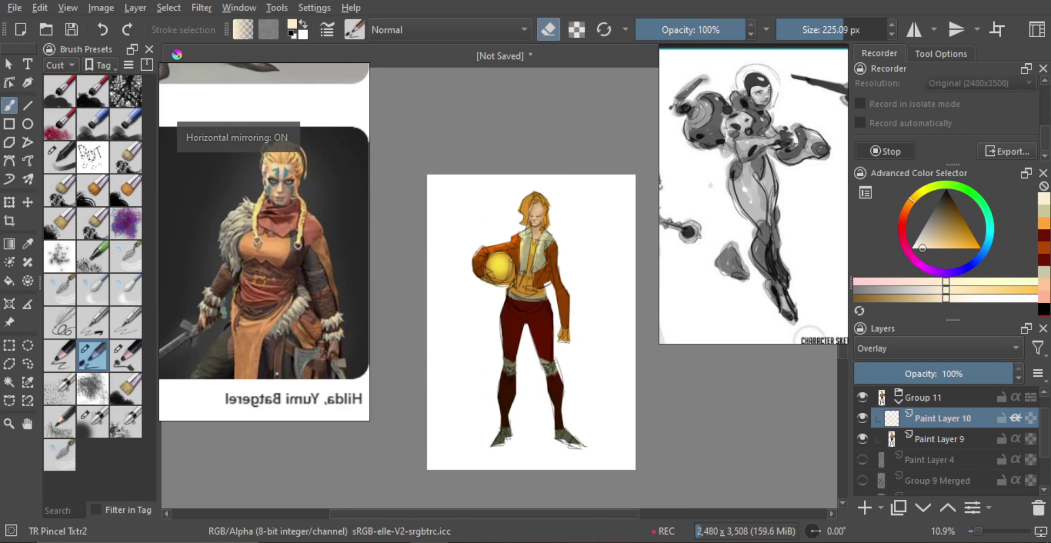
{"action": "key", "text": "m"}
- Highlight the lowered arm's sleeve along the outer forearm at 252.53 px and soften it with the eraser
{"action": "key", "text": "plus"}
{"action": "key", "text": "plus"}
{"action": "key", "text": "e"}
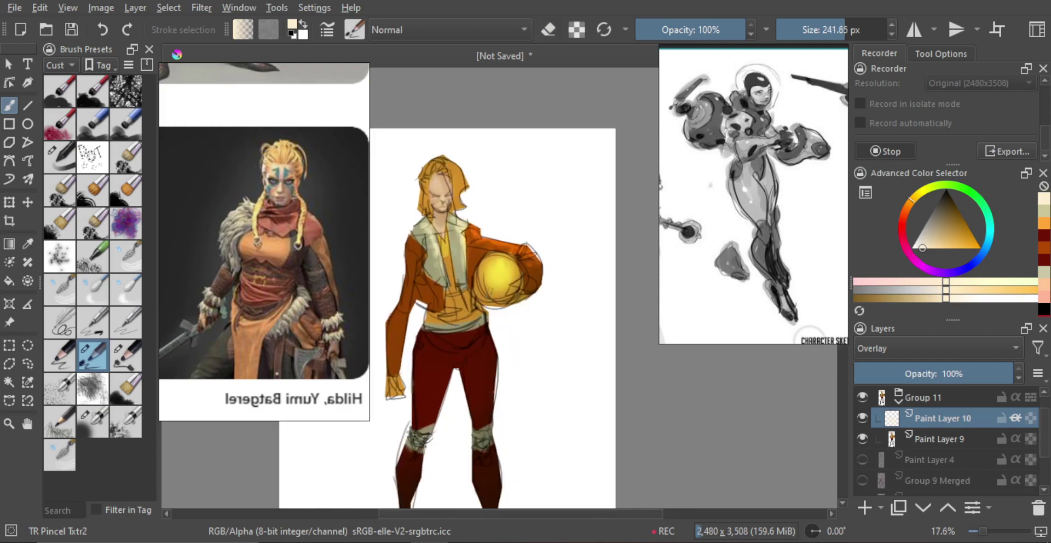
{"action": "key", "text": "bracketright"}
{"action": "scroll", "coordinate": [476, 336], "scroll_direction": "up", "scroll_amount": 2}
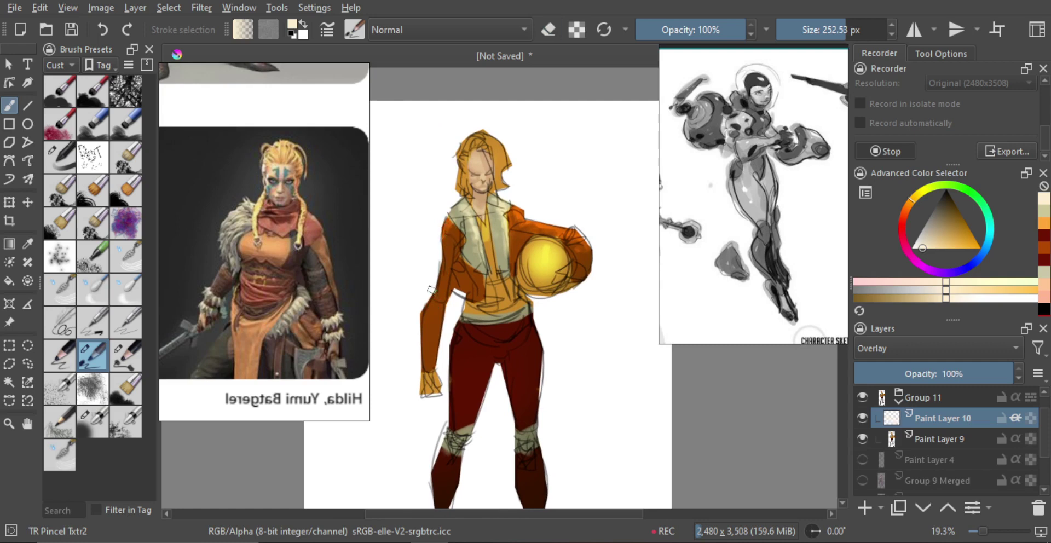
{"action": "left_click_drag", "start_coordinate": [431, 289], "coordinate": [423, 319]}
{"action": "key", "text": "e"}
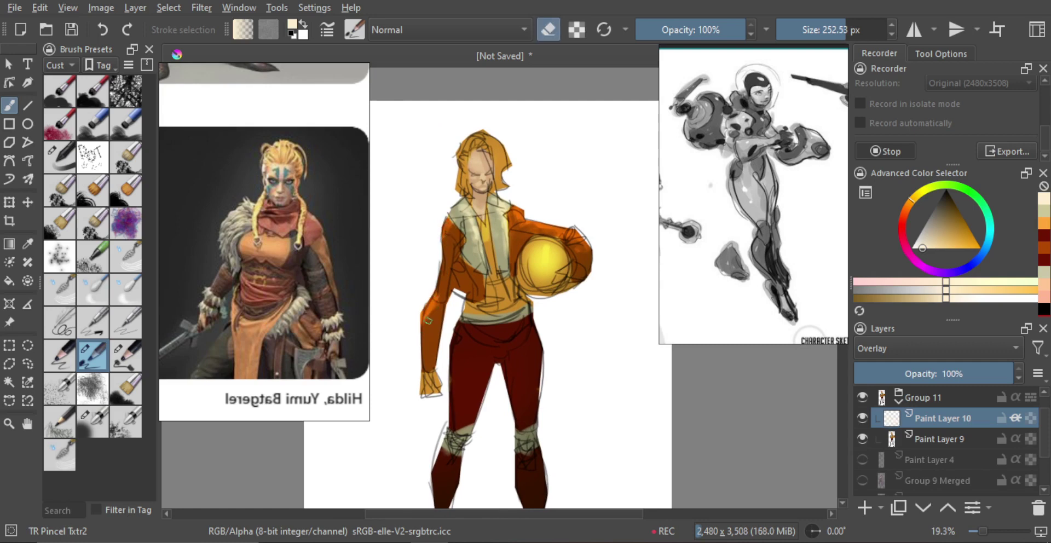
{"action": "scroll", "coordinate": [434, 316], "scroll_direction": "down", "scroll_amount": 3}
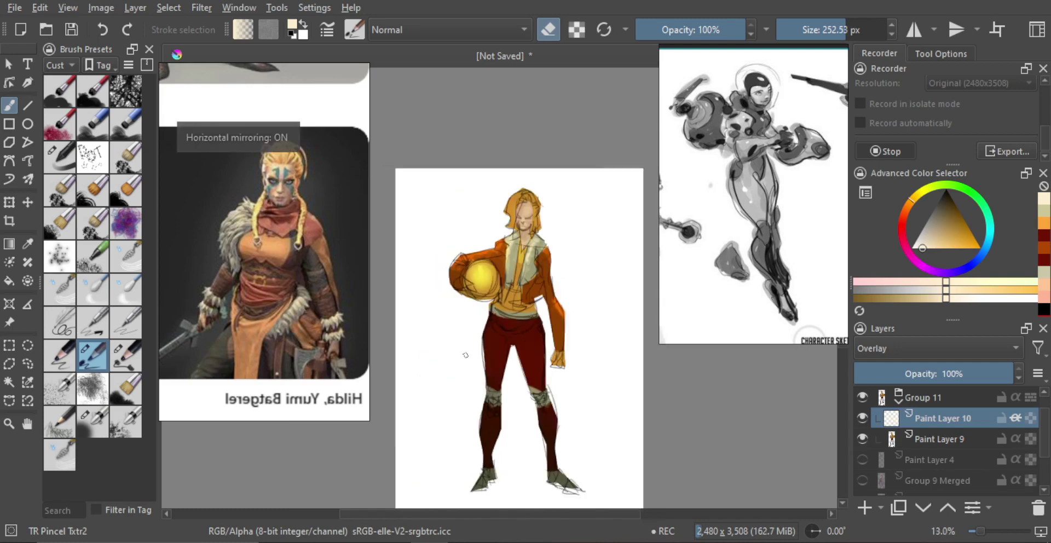
{"action": "scroll", "coordinate": [470, 288], "scroll_direction": "up", "scroll_amount": 4}
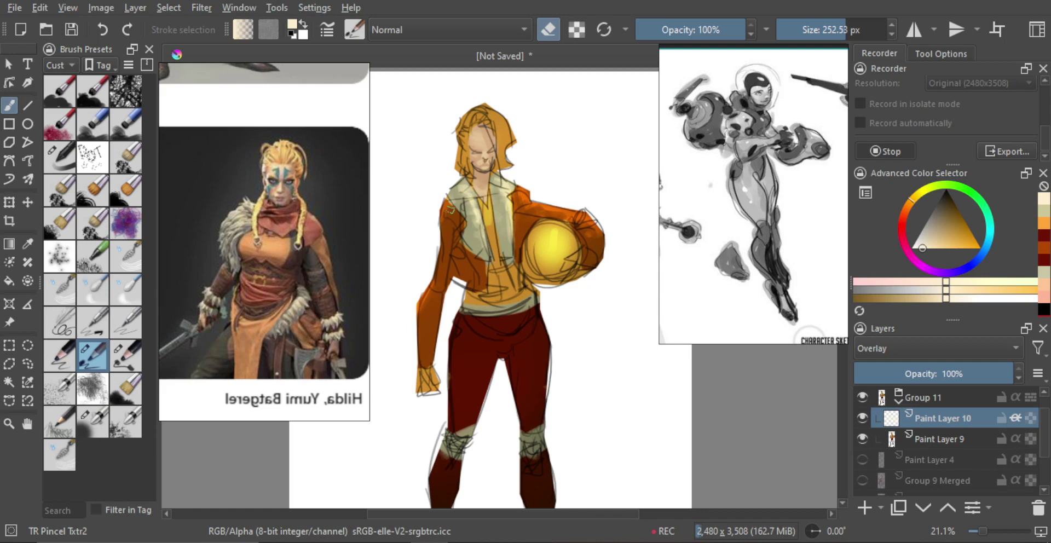
{"action": "scroll", "coordinate": [477, 315], "scroll_direction": "down", "scroll_amount": 2}
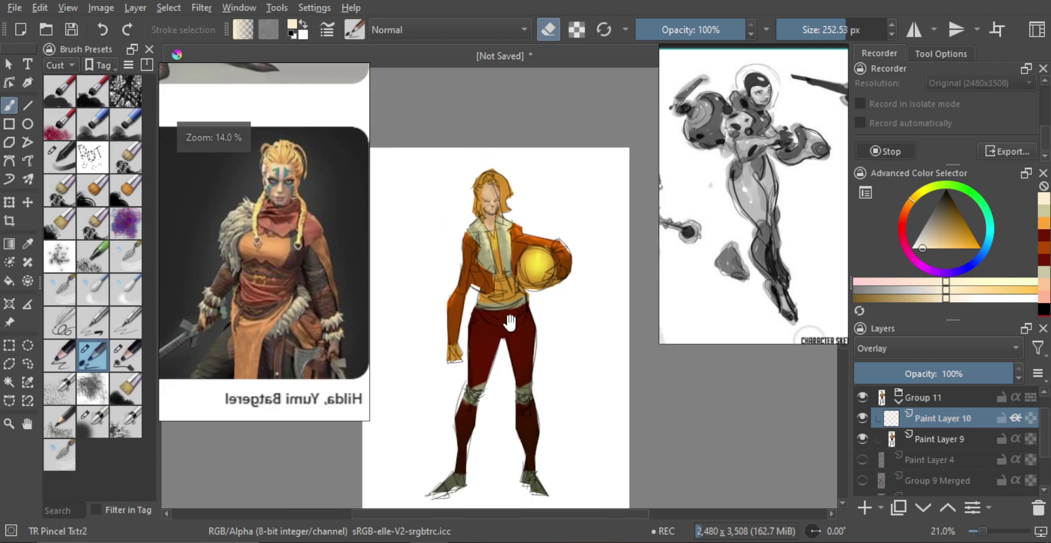
- Paint a bright highlight on the helmet side of the hair at 252.53 px and switch to erasing
{"action": "scroll", "coordinate": [440, 247], "scroll_direction": "up", "scroll_amount": 3}
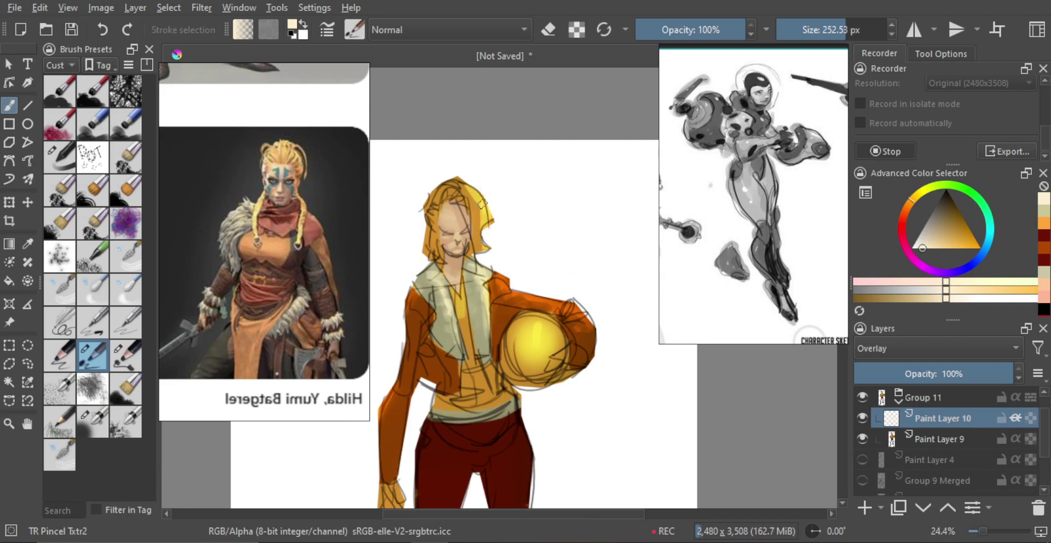
{"action": "mouse_move", "coordinate": [486, 234]}
{"action": "left_mouse_down"}
{"action": "mouse_move", "coordinate": [485, 247]}
{"action": "mouse_move", "coordinate": [476, 226]}
{"action": "left_mouse_up"}
{"action": "key", "text": "e"}
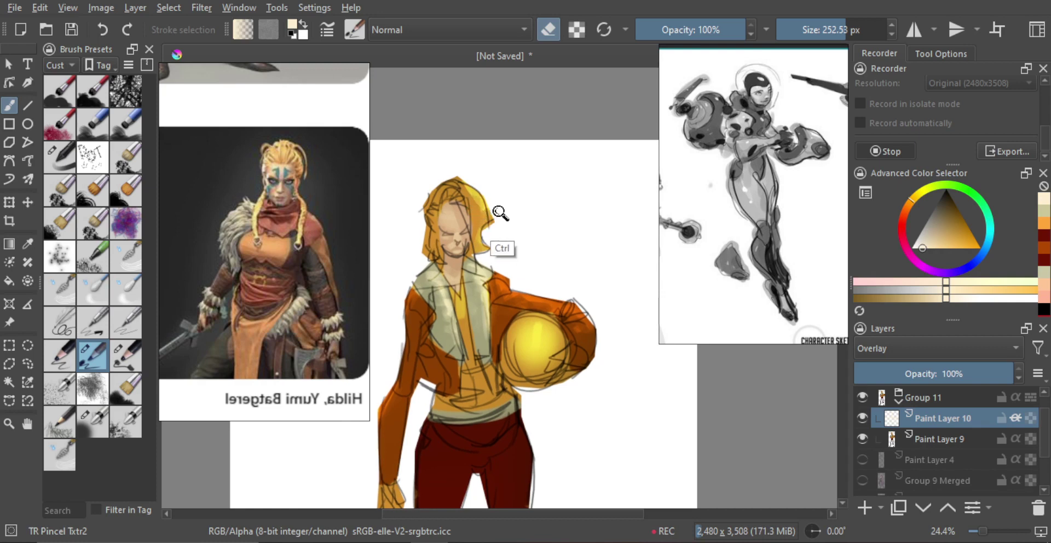
{"action": "scroll", "coordinate": [498, 212], "scroll_direction": "down", "scroll_amount": 2}
{"action": "scroll", "coordinate": [497, 212], "scroll_direction": "up", "scroll_amount": 2}
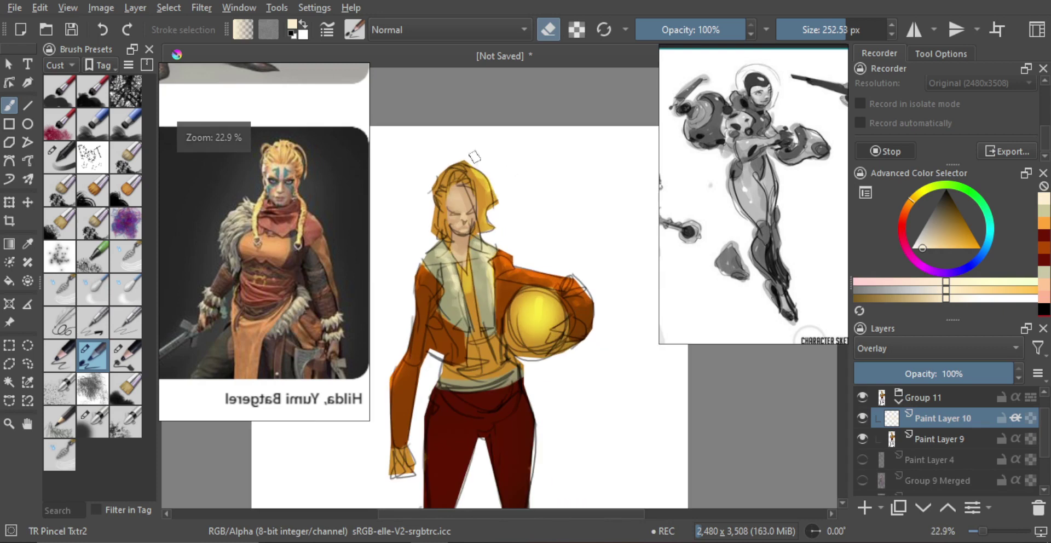
- Refine the highlight on the outer hair locks at 234.59 px by alternating painting and erasing, and review the whole figure
{"action": "key", "text": "e"}
{"action": "left_click_drag", "start_coordinate": [505, 202], "coordinate": [496, 203], "text": "shift"}
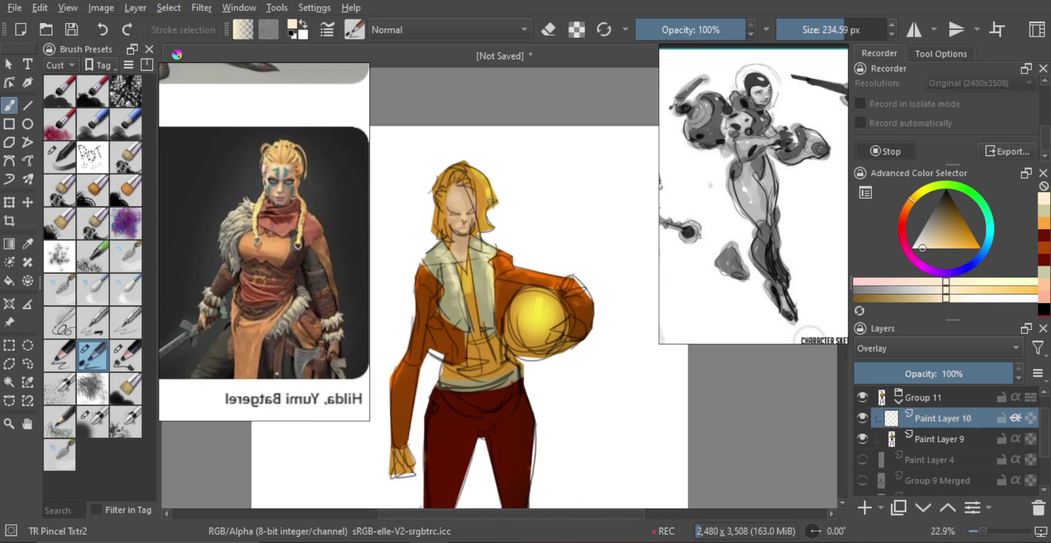
{"action": "key", "text": "e"}
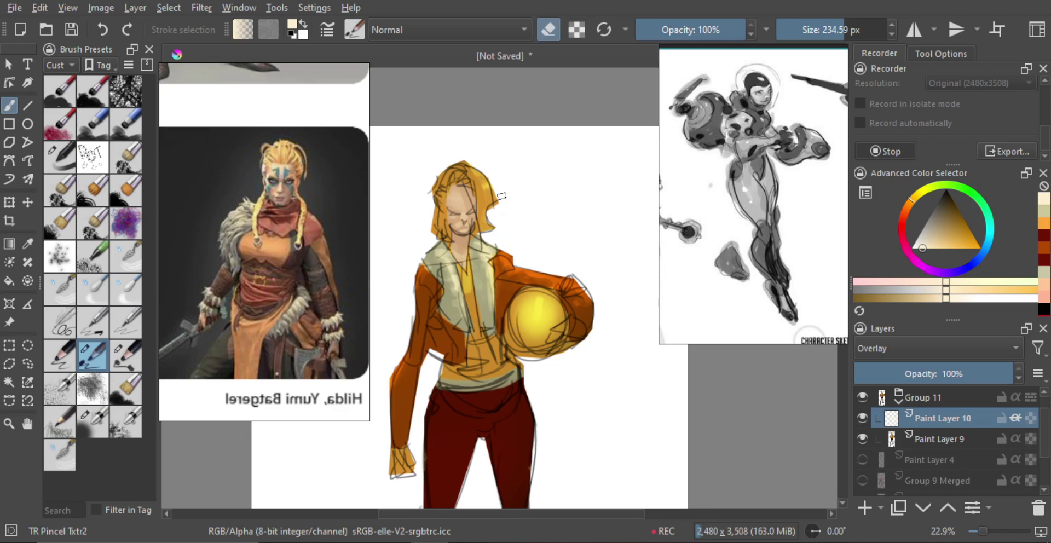
{"action": "key", "text": "e"}
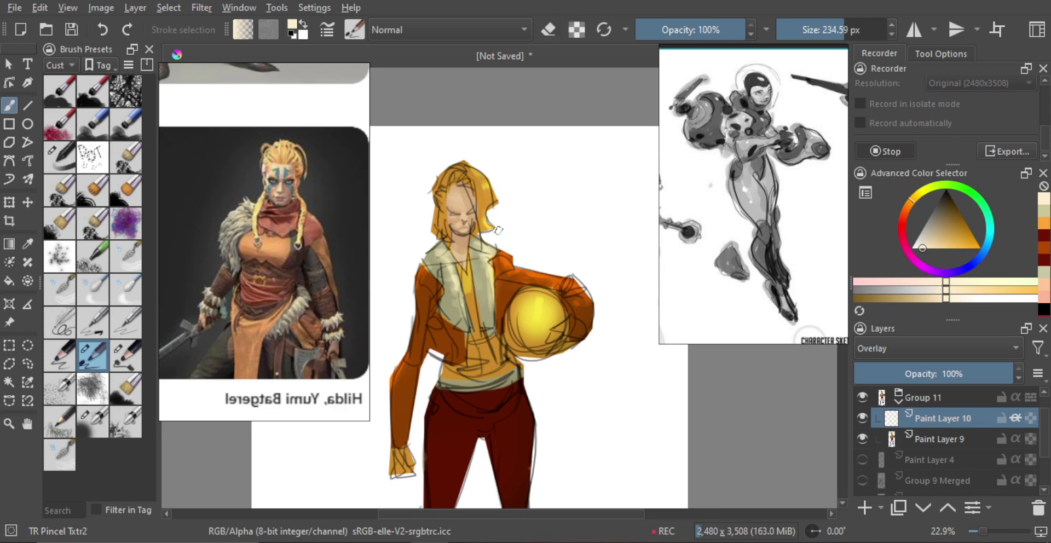
{"action": "key", "text": "e"}
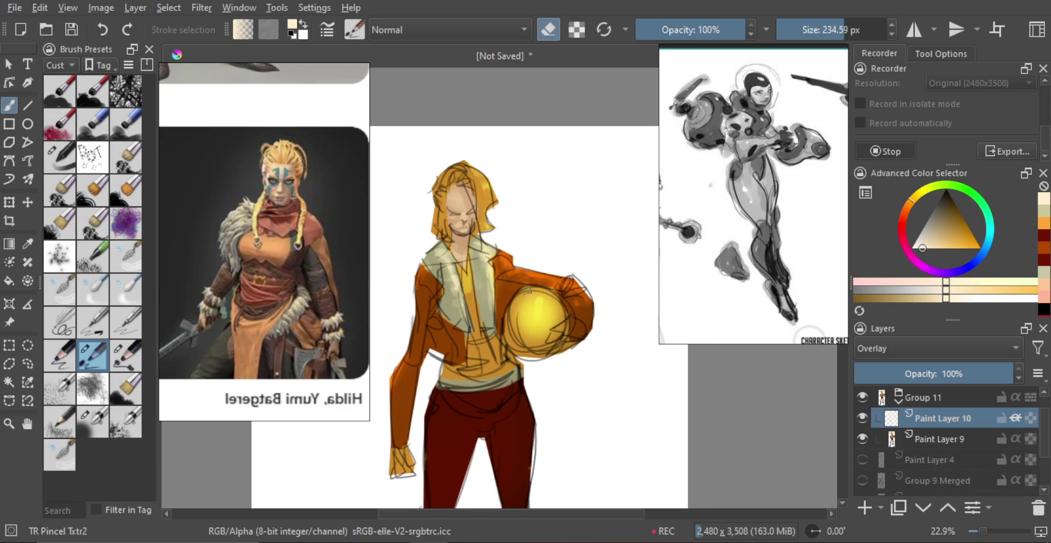
{"action": "mouse_move", "coordinate": [529, 260]}
{"action": "left_mouse_down"}
{"action": "mouse_move", "coordinate": [529, 275]}
{"action": "mouse_move", "coordinate": [526, 253]}
{"action": "left_mouse_up"}
{"action": "key", "text": "m"}
{"action": "key", "text": "m"}
{"action": "mouse_move", "coordinate": [527, 253]}
{"action": "left_mouse_down"}
{"action": "mouse_move", "coordinate": [516, 202]}
{"action": "mouse_move", "coordinate": [529, 249]}
{"action": "mouse_move", "coordinate": [512, 220]}
{"action": "left_mouse_up"}
{"action": "left_click_drag", "start_coordinate": [539, 269], "coordinate": [538, 280]}
{"action": "left_click_drag", "start_coordinate": [516, 276], "coordinate": [508, 250]}
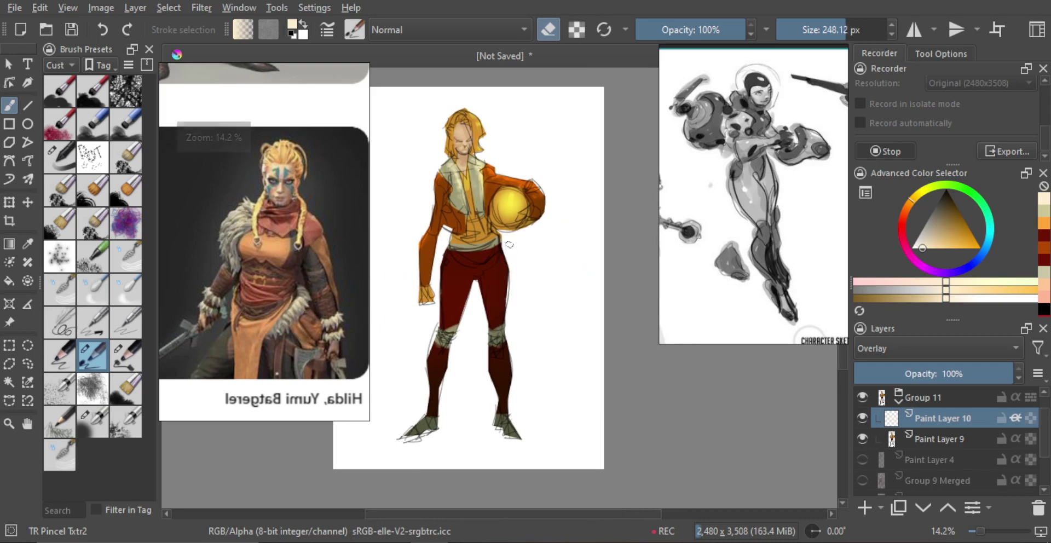
- Highlight the upper thigh of the trousers on the helmet side at 248.12 px, soften it with the eraser and check the figure mirrored
{"action": "key", "text": "e"}
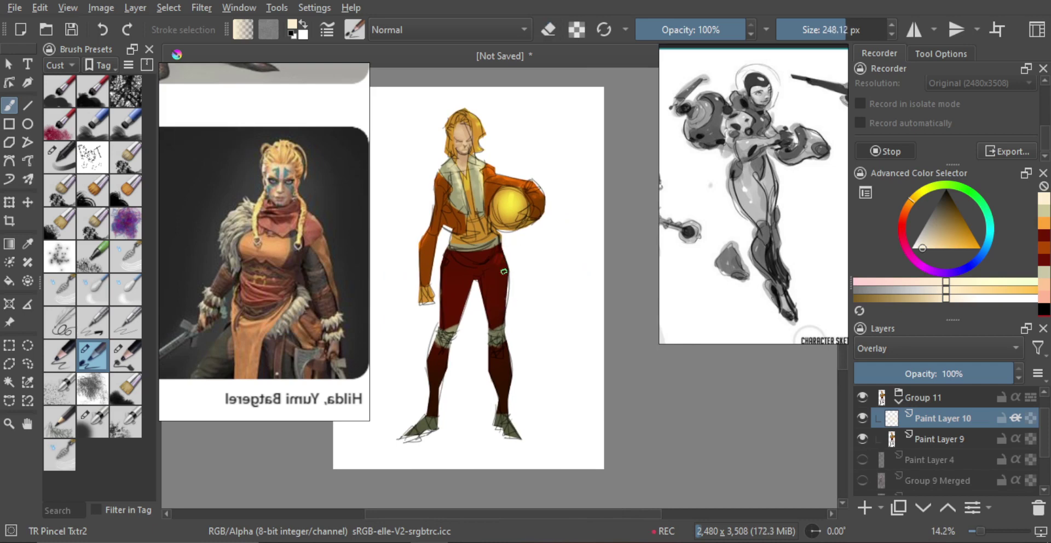
{"action": "key", "text": "e"}
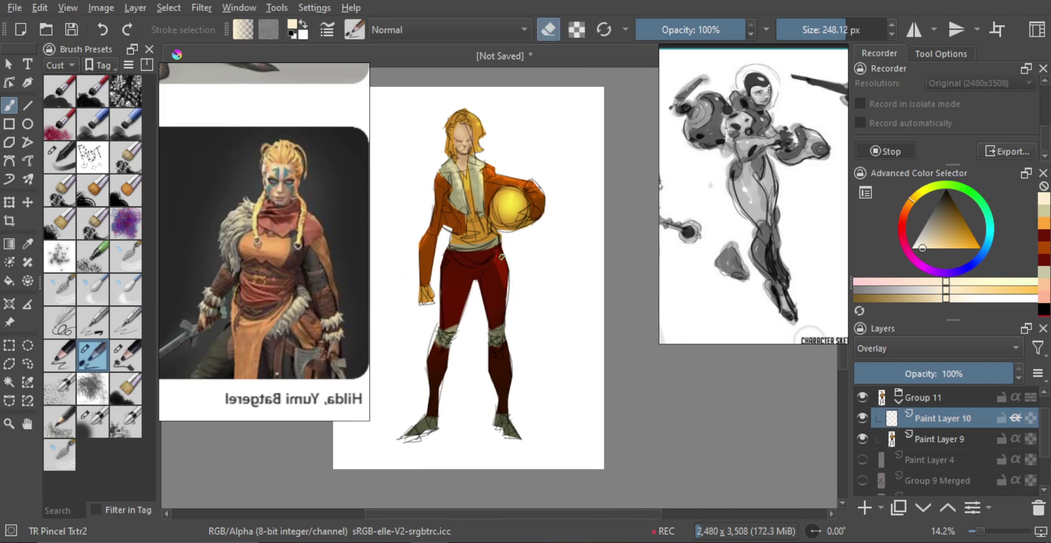
{"action": "left_click_drag", "start_coordinate": [497, 268], "coordinate": [492, 256]}
{"action": "scroll", "coordinate": [509, 287], "scroll_direction": "down", "scroll_amount": 1}
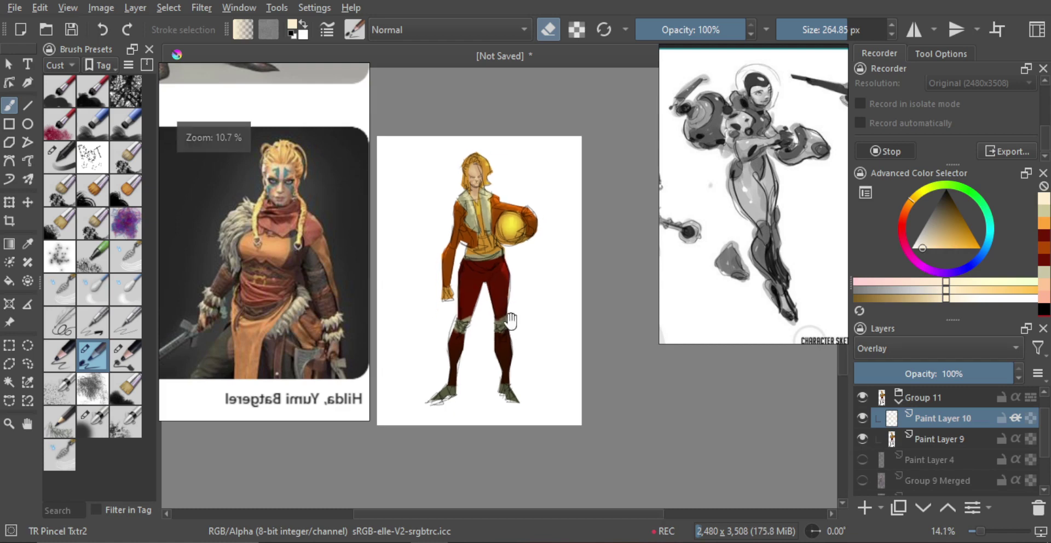
{"action": "key", "text": "m"}
{"action": "key", "text": "m"}
{"action": "scroll", "coordinate": [504, 316], "scroll_direction": "up", "scroll_amount": 1}
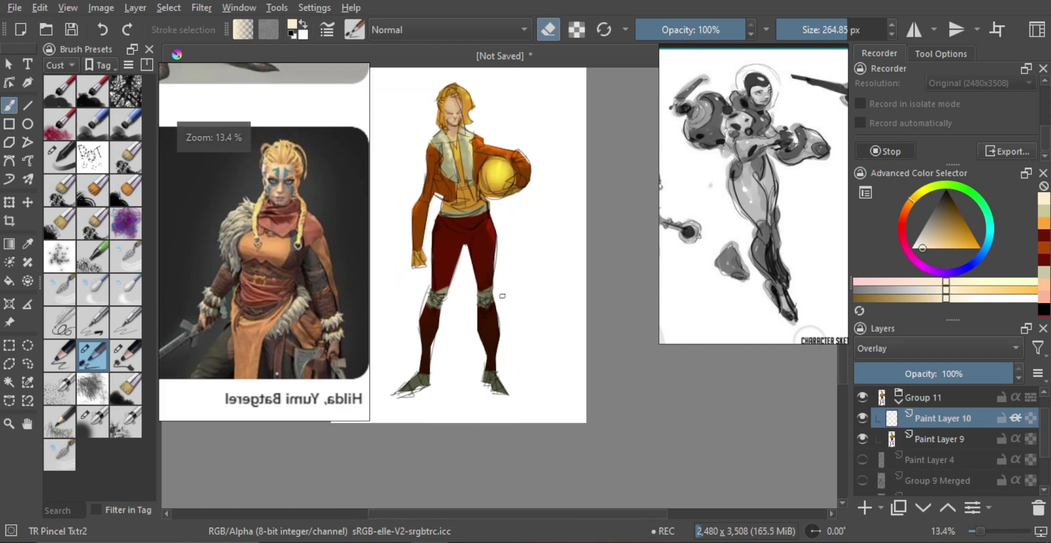
- Highlight the lower leg below the knee band at 269.81 px, erase the excess and review the whole figure mirrored
{"action": "key", "text": "e"}
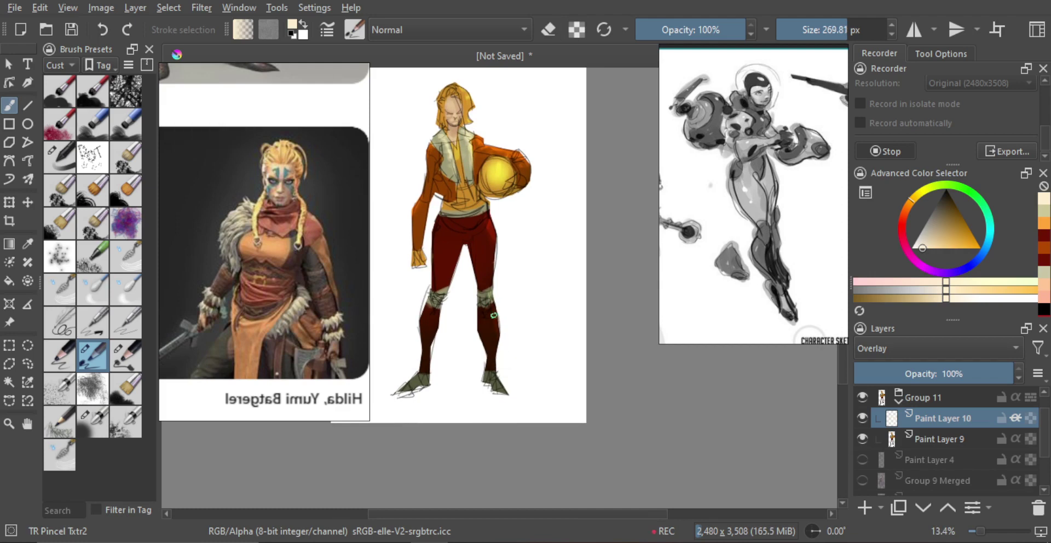
{"action": "key", "text": "e"}
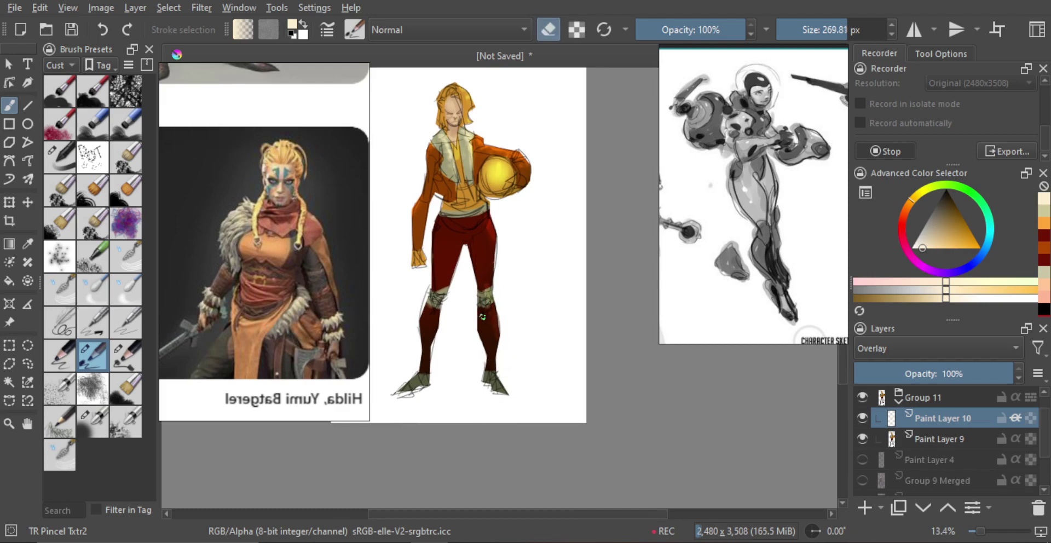
{"action": "key", "text": "e"}
{"action": "key", "text": "e"}
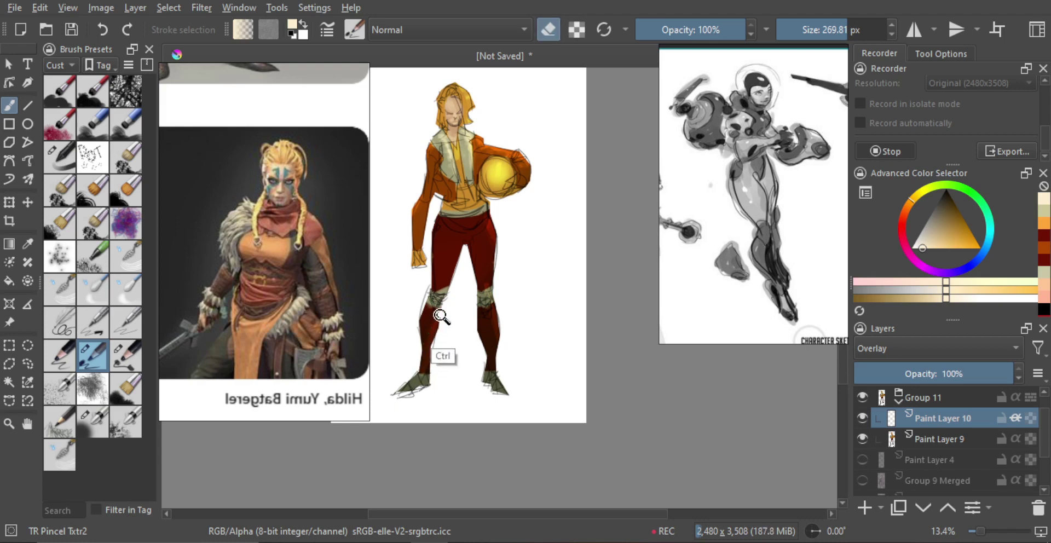
{"action": "left_click_drag", "start_coordinate": [444, 314], "coordinate": [453, 337]}
{"action": "key", "text": "m"}
{"action": "key", "text": "m"}
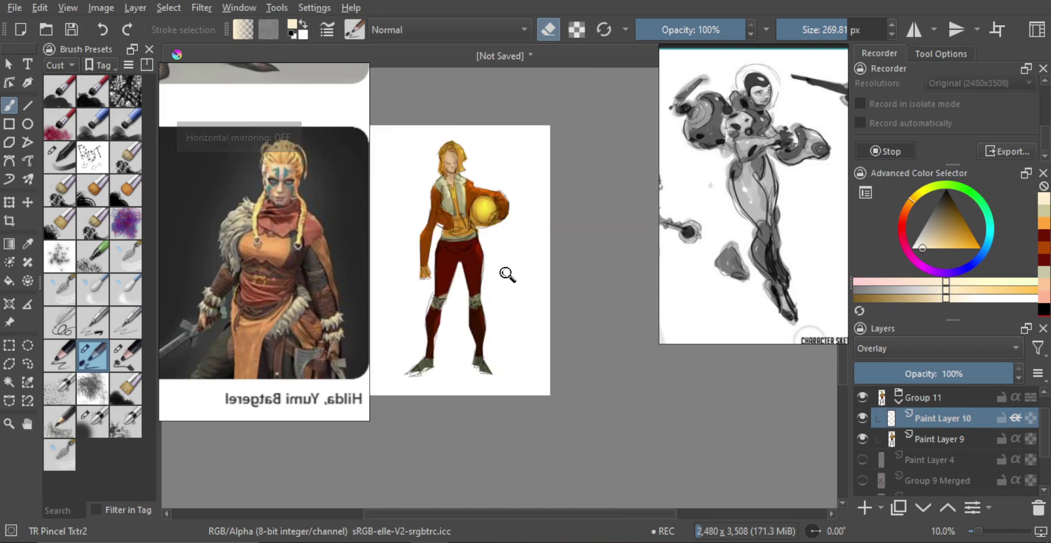
{"action": "left_click_drag", "start_coordinate": [508, 274], "coordinate": [512, 290]}
{"action": "left_click_drag", "start_coordinate": [521, 279], "coordinate": [551, 292]}
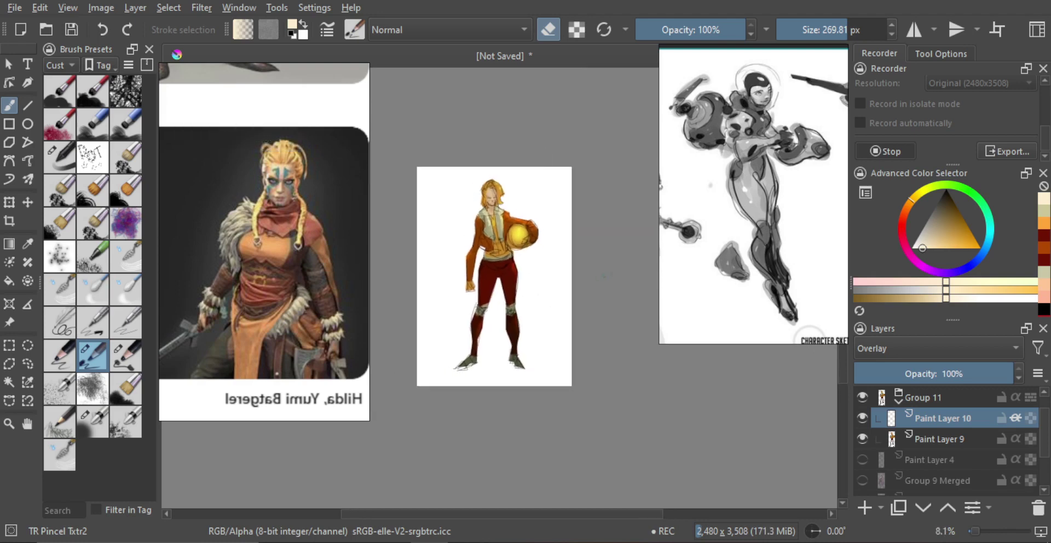
- Merge Group 11 into a single layer and add a new paint layer above it
{"action": "left_click", "coordinate": [962, 399]}
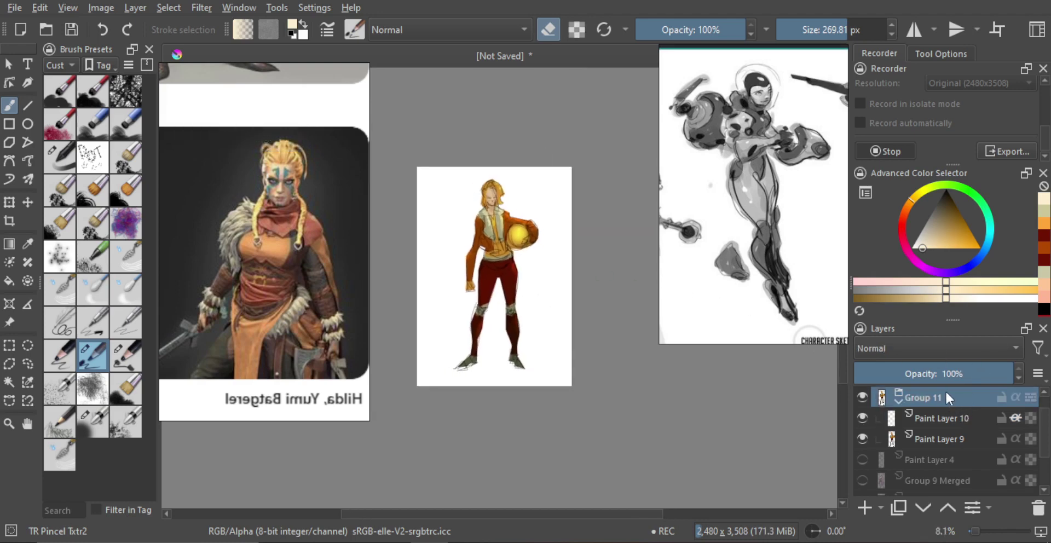
{"action": "key", "text": "ctrl+e"}
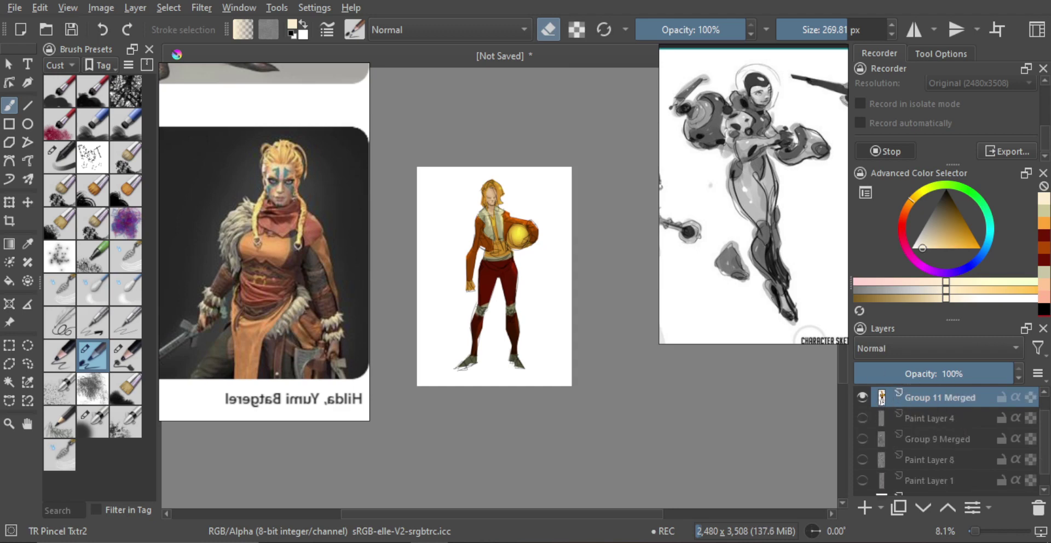
{"action": "scroll", "coordinate": [479, 261], "scroll_direction": "up", "scroll_amount": 2}
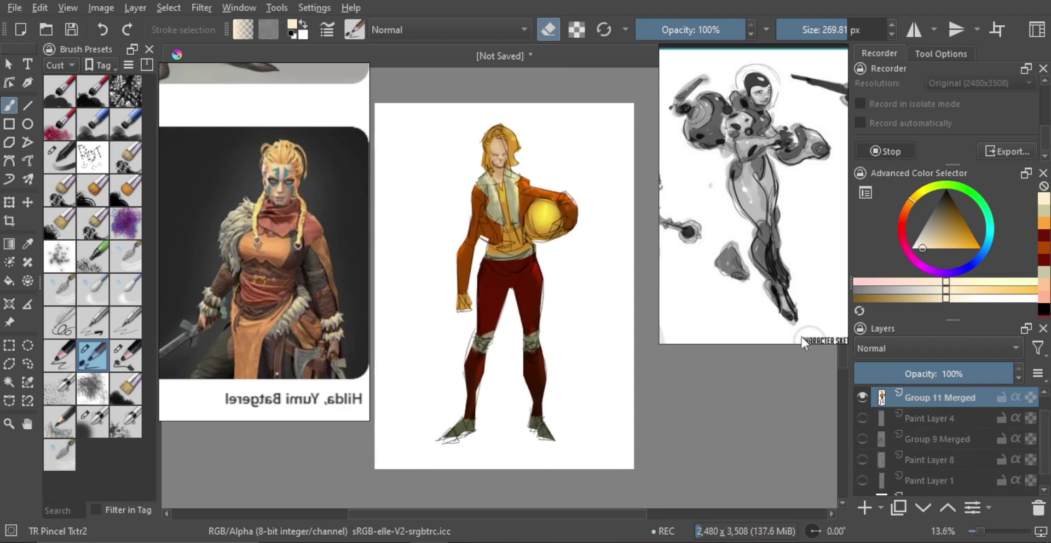
{"action": "left_click", "coordinate": [865, 507]}
- Paint a white specular highlight on the helmet with the TR Brush Skin preset at 58.10 px and review the figure
{"action": "left_click_drag", "start_coordinate": [925, 249], "coordinate": [911, 248]}
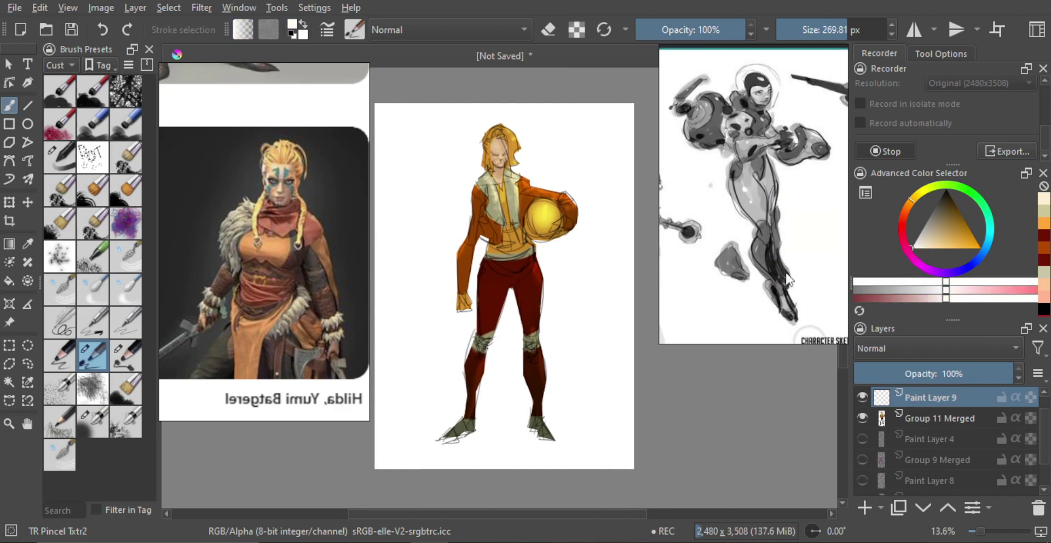
{"action": "key", "text": "e"}
{"action": "scroll", "coordinate": [539, 258], "scroll_direction": "up", "scroll_amount": 2}
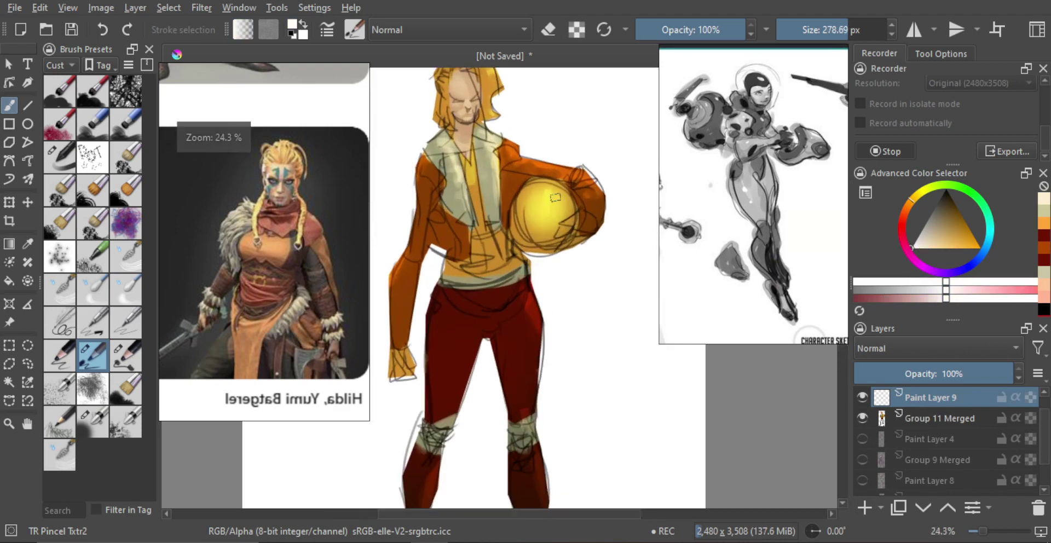
{"action": "left_click", "coordinate": [61, 162]}
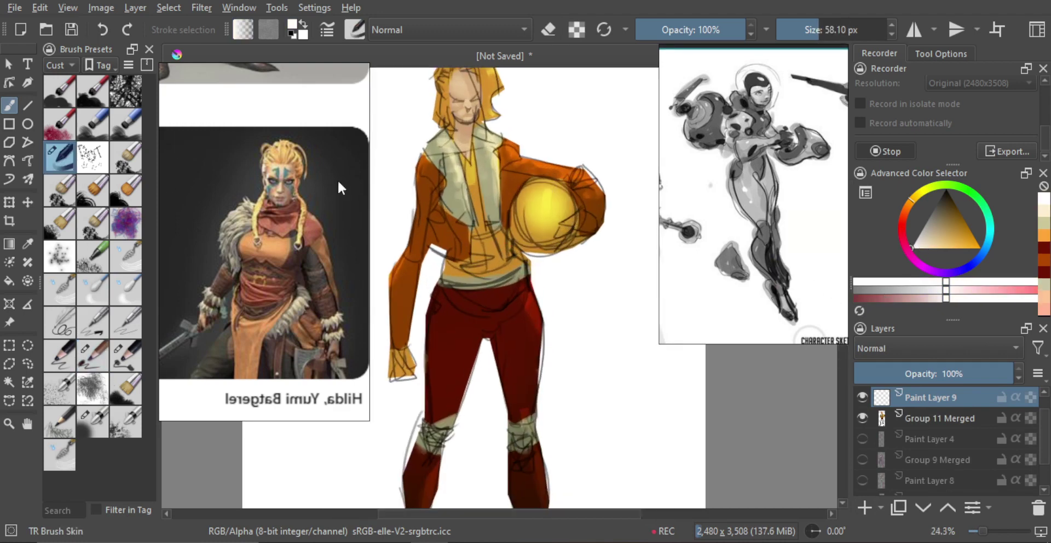
{"action": "left_click_drag", "start_coordinate": [550, 225], "coordinate": [560, 283]}
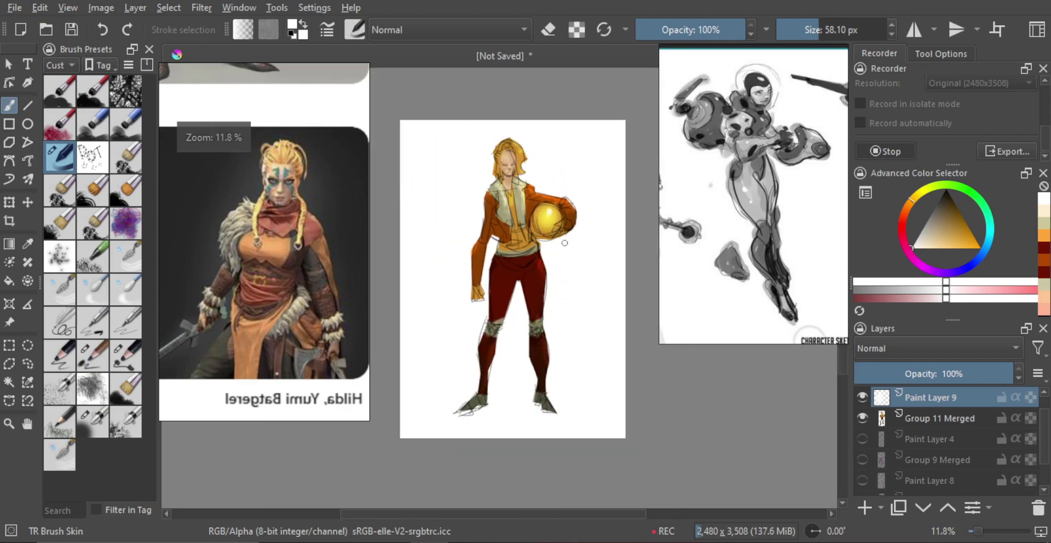
{"action": "left_click_drag", "start_coordinate": [564, 243], "coordinate": [561, 174]}
{"action": "left_click_drag", "start_coordinate": [555, 173], "coordinate": [558, 197]}
{"action": "scroll", "coordinate": [526, 159], "scroll_direction": "up", "scroll_amount": 3}
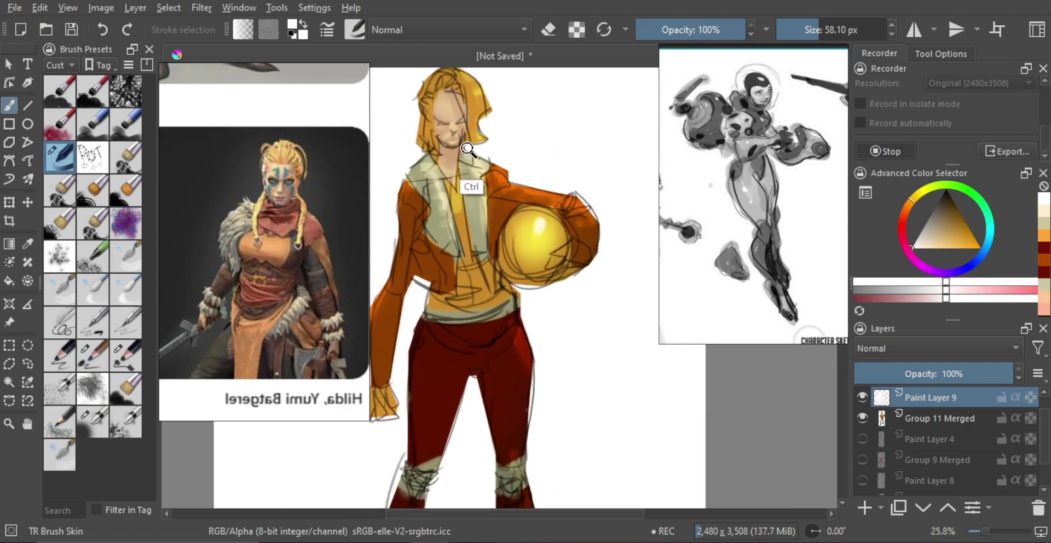
- Paint over the sketch lines on the face with the sampled skin tone at 58.10 px and check it mirrored
{"action": "left_click", "coordinate": [469, 175], "text": "ctrl"}
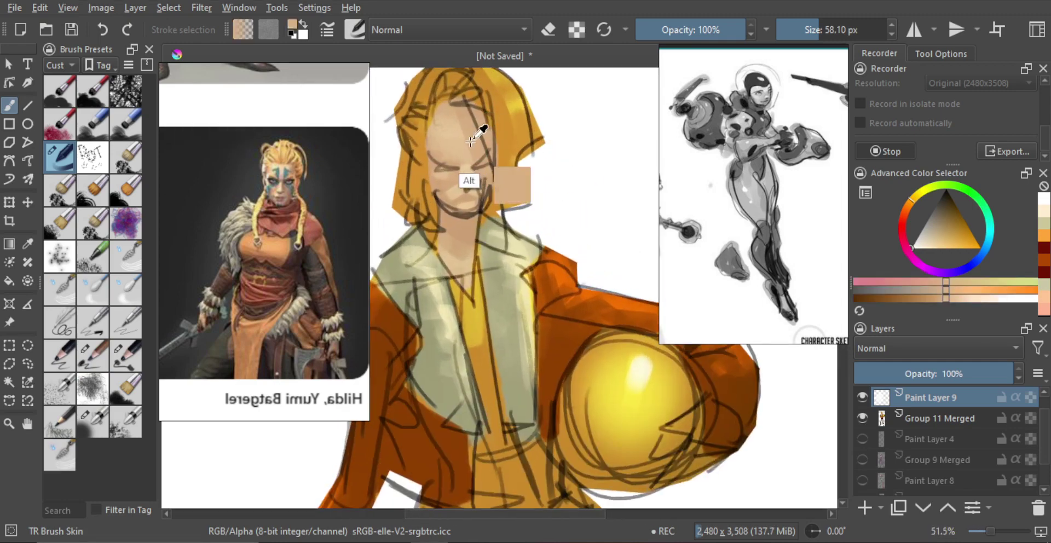
{"action": "left_click_drag", "start_coordinate": [469, 185], "coordinate": [450, 198]}
{"action": "mouse_move", "coordinate": [498, 172]}
{"action": "left_mouse_down"}
{"action": "mouse_move", "coordinate": [463, 178]}
{"action": "mouse_move", "coordinate": [444, 158]}
{"action": "mouse_move", "coordinate": [477, 194]}
{"action": "mouse_move", "coordinate": [502, 162]}
{"action": "mouse_move", "coordinate": [520, 207]}
{"action": "mouse_move", "coordinate": [516, 171]}
{"action": "left_mouse_up"}
{"action": "key", "text": "m"}
{"action": "key", "text": "m"}
{"action": "scroll", "coordinate": [517, 172], "scroll_direction": "up", "scroll_amount": 1}
- Try out yellow and pale highlight tones sampled from the helmet on the face
{"action": "left_click", "coordinate": [657, 487], "text": "ctrl"}
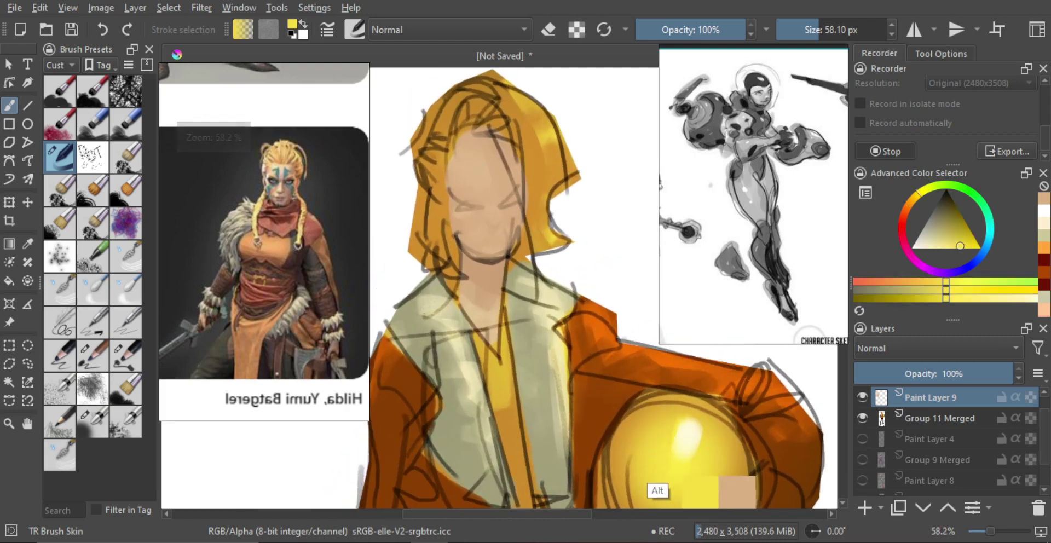
{"action": "left_click_drag", "start_coordinate": [462, 204], "coordinate": [495, 207]}
{"action": "key", "text": "ctrl+z"}
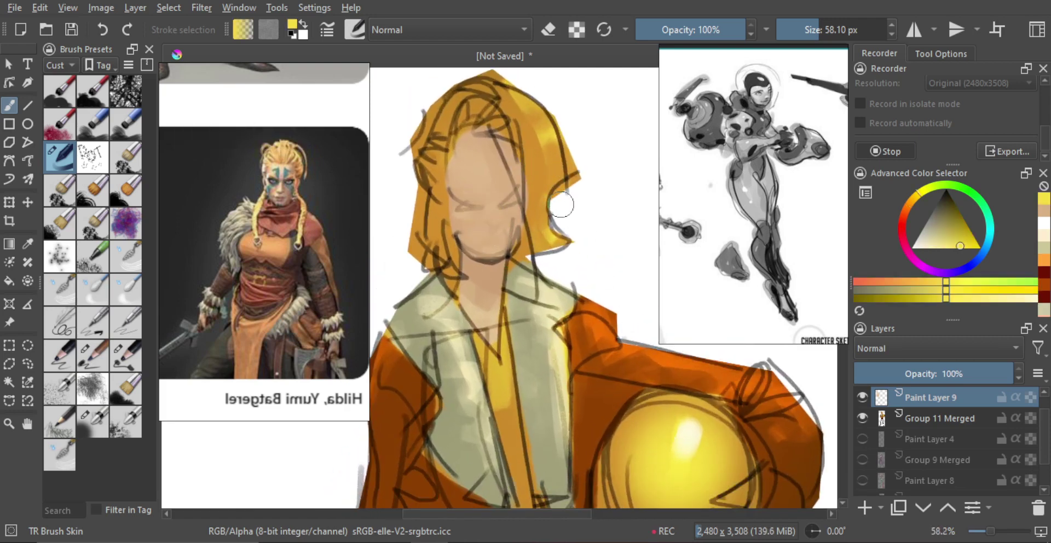
{"action": "left_click", "coordinate": [684, 435], "text": "ctrl"}
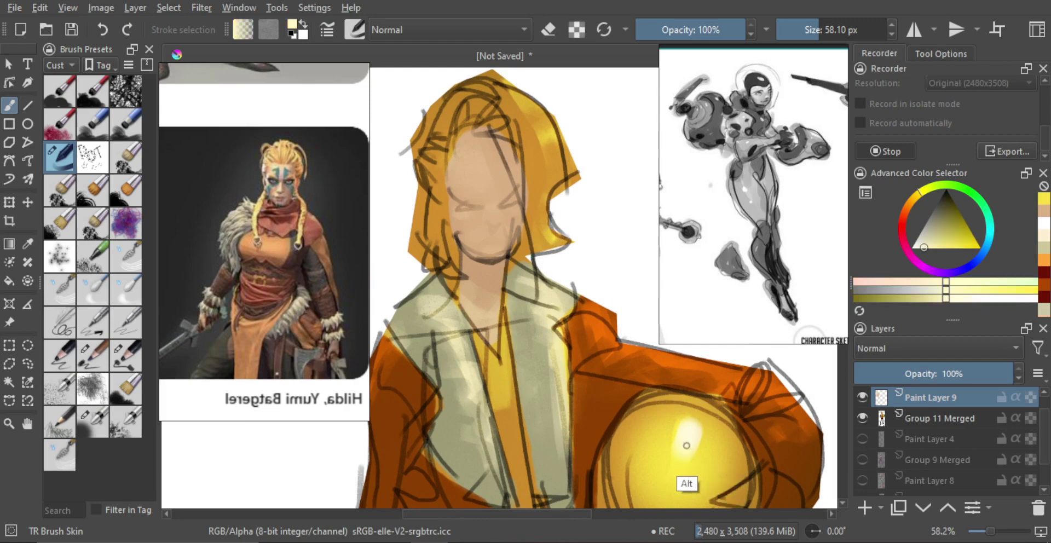
{"action": "mouse_move", "coordinate": [511, 191]}
{"action": "left_mouse_down"}
{"action": "mouse_move", "coordinate": [534, 152]}
{"action": "mouse_move", "coordinate": [464, 197]}
{"action": "left_mouse_up"}
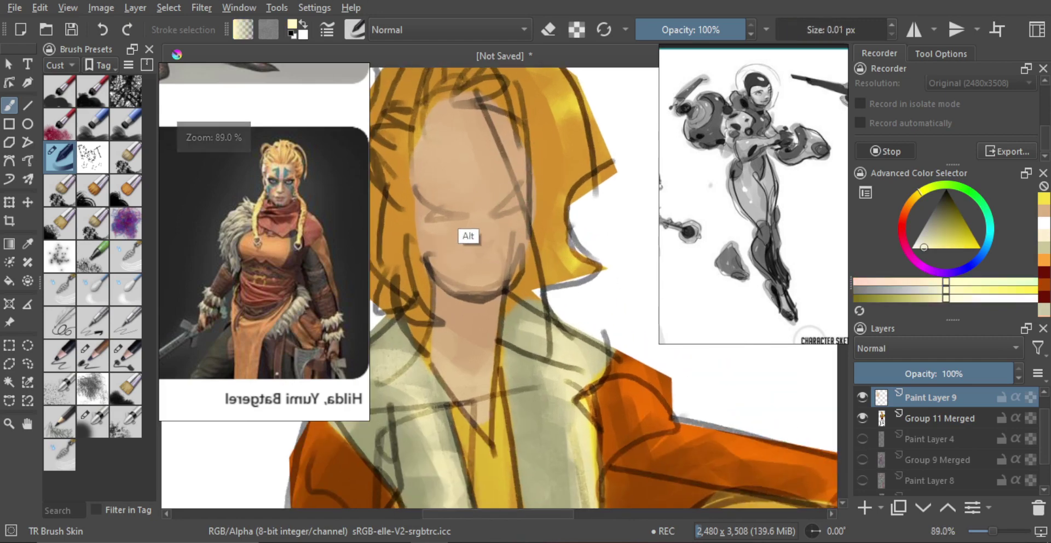
- Lighten the sampled skin tone and try out light planes on the cheek and around the nose, undoing the last strokes
{"action": "left_click", "coordinate": [463, 219], "text": "ctrl"}
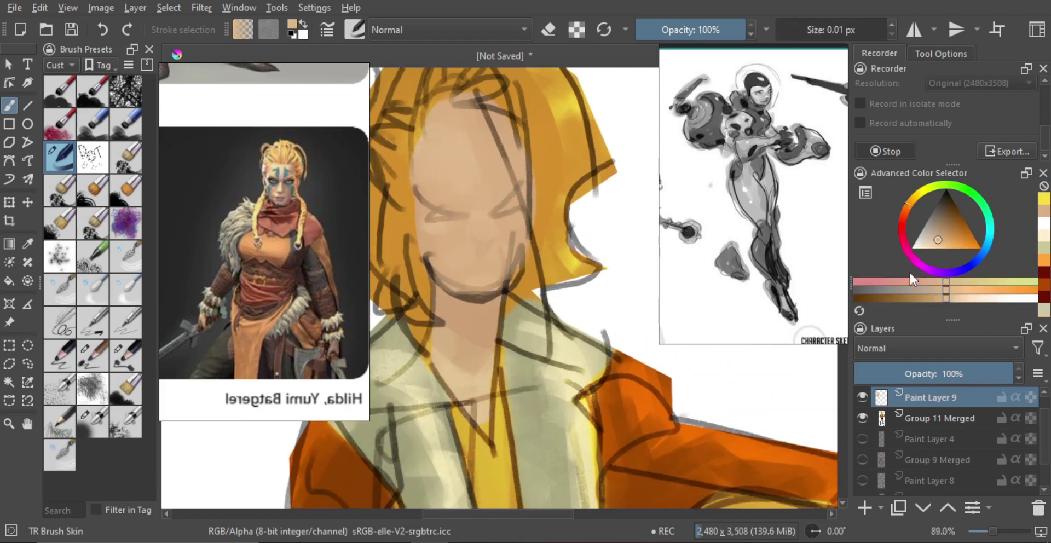
{"action": "left_click", "coordinate": [966, 299]}
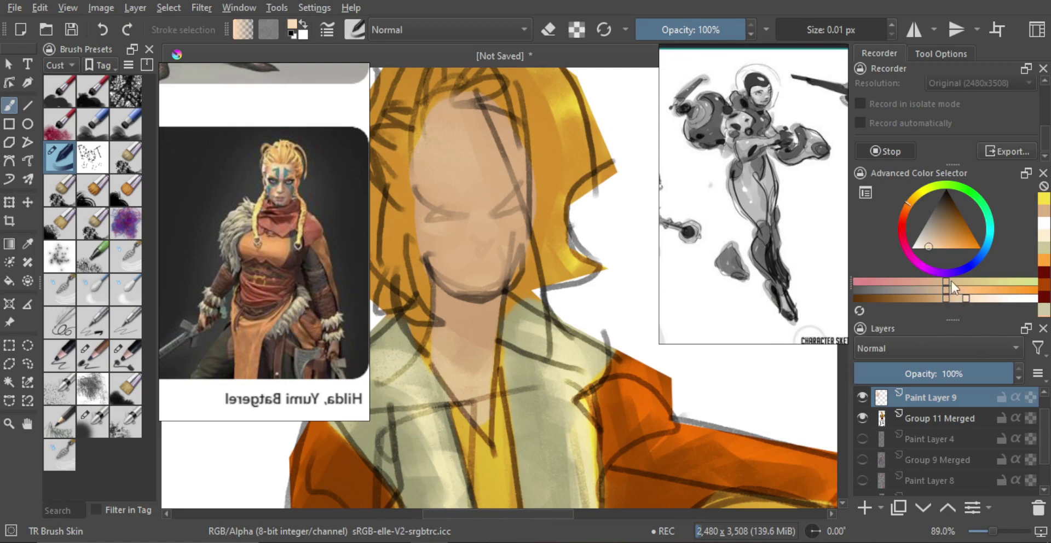
{"action": "left_click", "coordinate": [911, 200]}
{"action": "key", "text": "shift"}
{"action": "mouse_move", "coordinate": [489, 224]}
{"action": "left_mouse_down"}
{"action": "mouse_move", "coordinate": [490, 235]}
{"action": "mouse_move", "coordinate": [476, 220]}
{"action": "mouse_move", "coordinate": [443, 243]}
{"action": "mouse_move", "coordinate": [451, 241]}
{"action": "left_mouse_up"}
{"action": "key", "text": "shift"}
{"action": "left_click_drag", "start_coordinate": [458, 230], "coordinate": [444, 264]}
{"action": "key", "text": "ctrl+z"}
{"action": "key", "text": "ctrl+z"}
- Paint light skin planes on the nose, upper lip and chin at 14.87 px and check the face mirrored
{"action": "mouse_move", "coordinate": [461, 225]}
{"action": "left_mouse_down"}
{"action": "mouse_move", "coordinate": [457, 250]}
{"action": "mouse_move", "coordinate": [496, 250]}
{"action": "left_mouse_up"}
{"action": "key", "text": "shift"}
{"action": "mouse_move", "coordinate": [489, 232]}
{"action": "left_mouse_down"}
{"action": "mouse_move", "coordinate": [507, 250]}
{"action": "mouse_move", "coordinate": [494, 242]}
{"action": "mouse_move", "coordinate": [496, 274]}
{"action": "left_mouse_up"}
{"action": "key", "text": "ctrl+z"}
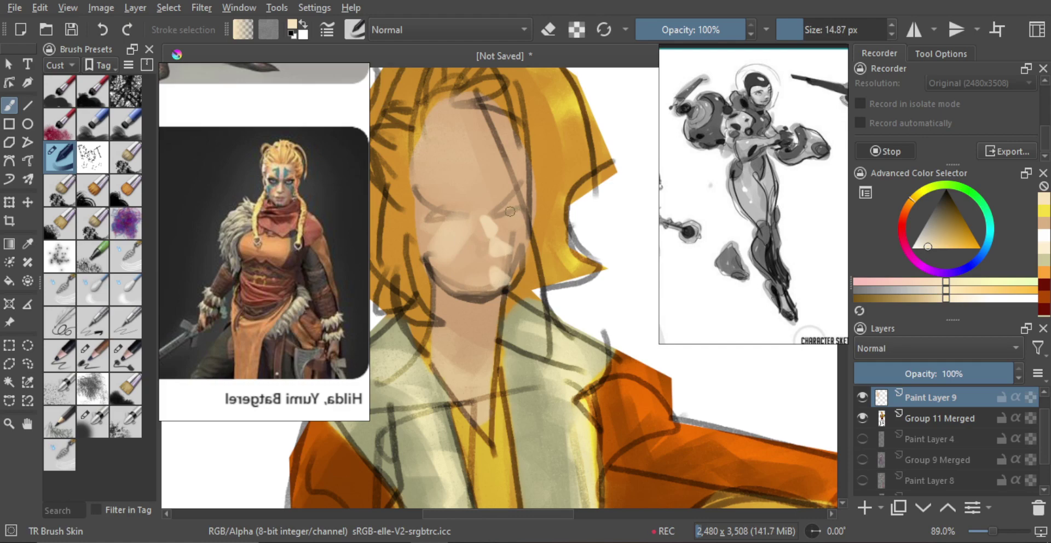
{"action": "mouse_move", "coordinate": [509, 211]}
{"action": "left_mouse_down"}
{"action": "mouse_move", "coordinate": [510, 256]}
{"action": "mouse_move", "coordinate": [549, 146]}
{"action": "mouse_move", "coordinate": [518, 211]}
{"action": "left_mouse_up"}
{"action": "key", "text": "m"}
{"action": "key", "text": "m"}
{"action": "mouse_move", "coordinate": [517, 211]}
{"action": "left_mouse_down"}
{"action": "mouse_move", "coordinate": [510, 235]}
{"action": "mouse_move", "coordinate": [507, 218]}
{"action": "left_mouse_up"}
- Mix a dark reddish brown starting from the face's sampled skin tone
{"action": "left_click", "coordinate": [473, 263], "text": "ctrl"}
{"action": "left_click", "coordinate": [899, 298]}
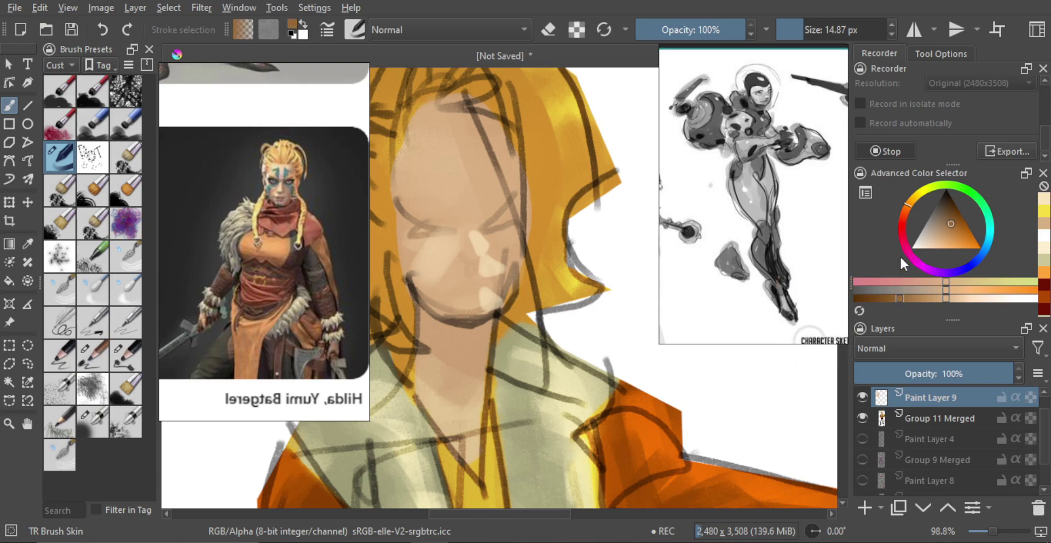
{"action": "left_click", "coordinate": [903, 215]}
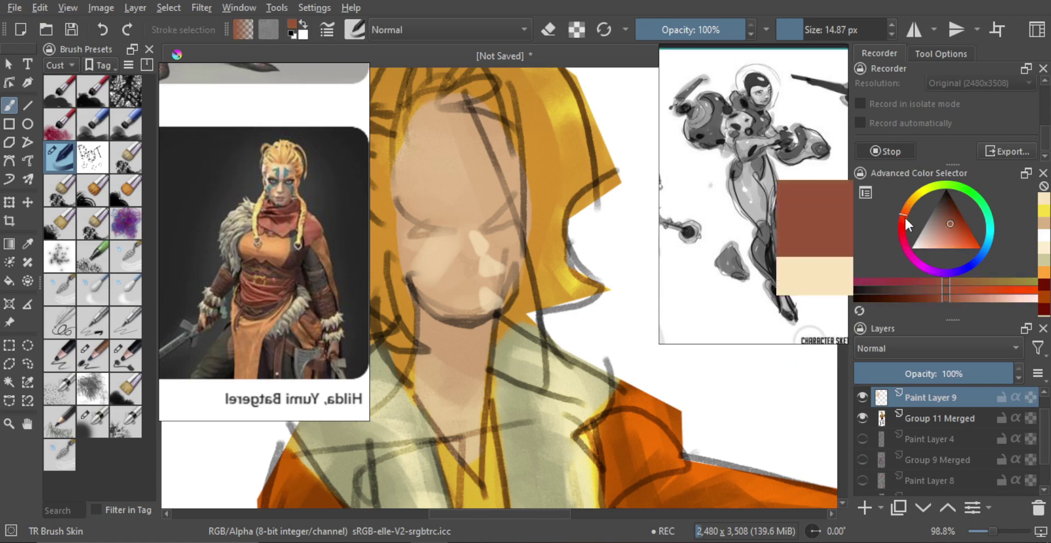
- Try to draw reddish-brown lines along the nose at 7.91 px
{"action": "left_click_drag", "start_coordinate": [482, 264], "coordinate": [475, 255]}
{"action": "key", "text": "ctrl+z"}
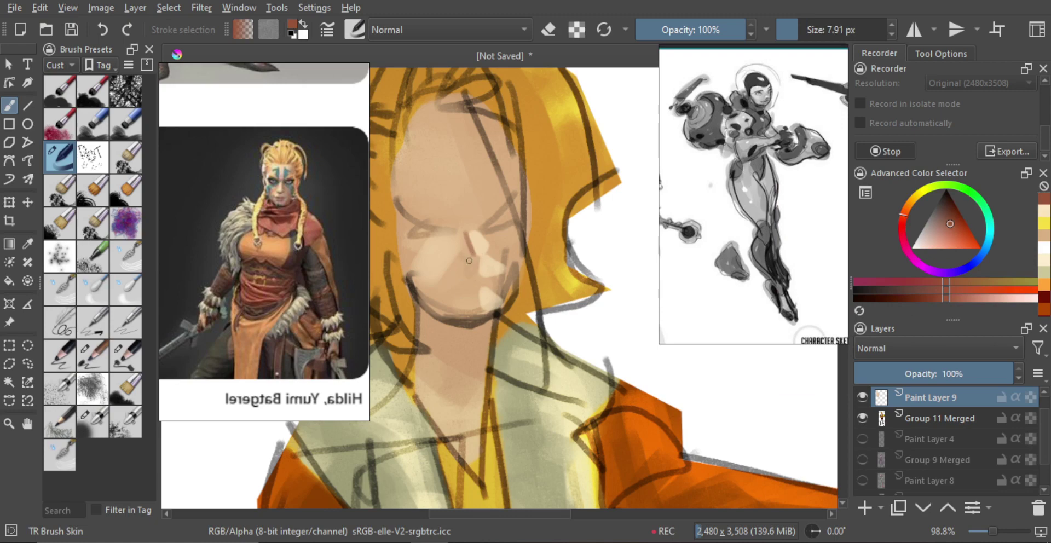
{"action": "left_click_drag", "start_coordinate": [464, 262], "coordinate": [467, 262]}
{"action": "key", "text": "ctrl+z"}
{"action": "left_click_drag", "start_coordinate": [467, 262], "coordinate": [480, 274]}
{"action": "key", "text": "ctrl+z"}
{"action": "key", "text": "ctrl+z"}
{"action": "mouse_move", "coordinate": [485, 232]}
{"action": "left_mouse_down", "text": "ctrl"}
{"action": "mouse_move", "coordinate": [489, 265]}
{"action": "mouse_move", "coordinate": [491, 245]}
{"action": "left_mouse_up", "text": "ctrl"}
- Undo the recent nose lines and light skin planes on the face, comparing the face with and without them
{"action": "key", "text": "ctrl+z"}
{"action": "key", "text": "ctrl+z"}
{"action": "key", "text": "ctrl+z"}
{"action": "key", "text": "ctrl+z"}
{"action": "key", "text": "ctrl+z"}
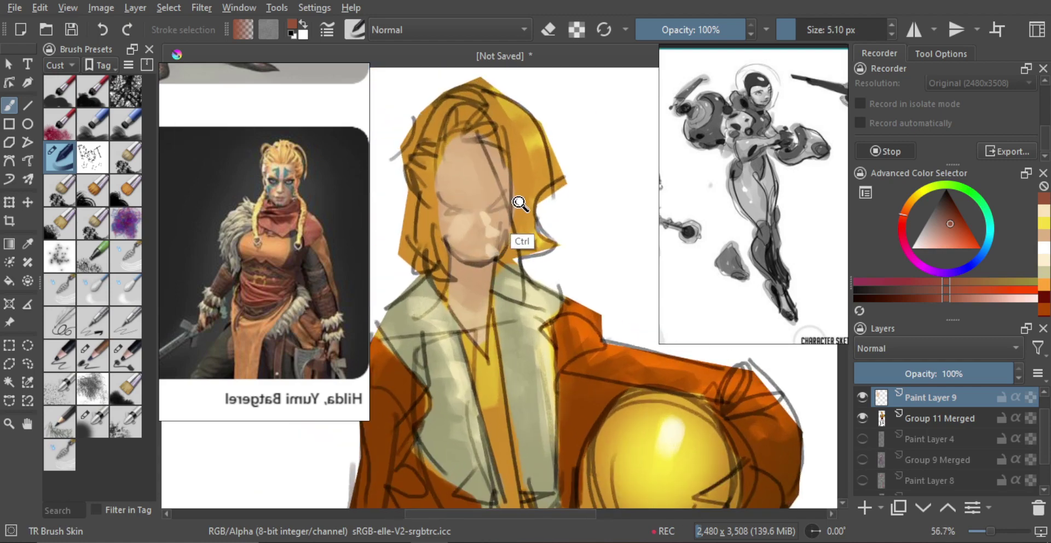
{"action": "key", "text": "ctrl+z"}
{"action": "key", "text": "ctrl+z"}
{"action": "key", "text": "ctrl+z"}
{"action": "key", "text": "ctrl+shift+z"}
{"action": "key", "text": "ctrl+shift+z"}
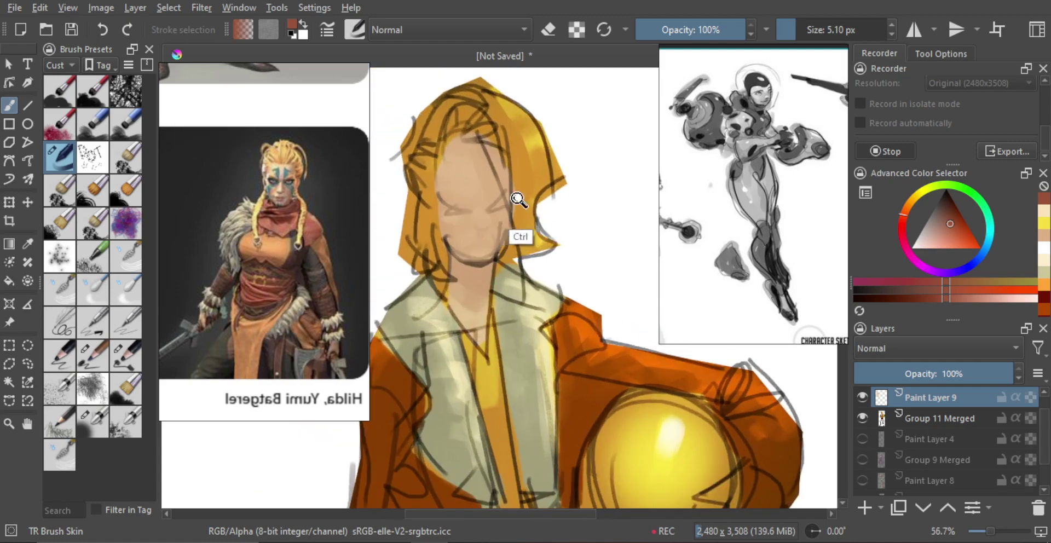
- Sketch the eye sockets and the nose in reddish brown at 7.69 px, undoing the unwanted strokes
{"action": "mouse_move", "coordinate": [506, 214]}
{"action": "left_mouse_down", "text": "ctrl"}
{"action": "mouse_move", "coordinate": [503, 204]}
{"action": "mouse_move", "coordinate": [500, 220]}
{"action": "left_mouse_up", "text": "ctrl"}
{"action": "mouse_move", "coordinate": [429, 225]}
{"action": "left_mouse_down", "text": "shift"}
{"action": "mouse_move", "coordinate": [460, 215]}
{"action": "mouse_move", "coordinate": [440, 223]}
{"action": "left_mouse_up", "text": "shift"}
{"action": "key", "text": "ctrl+z"}
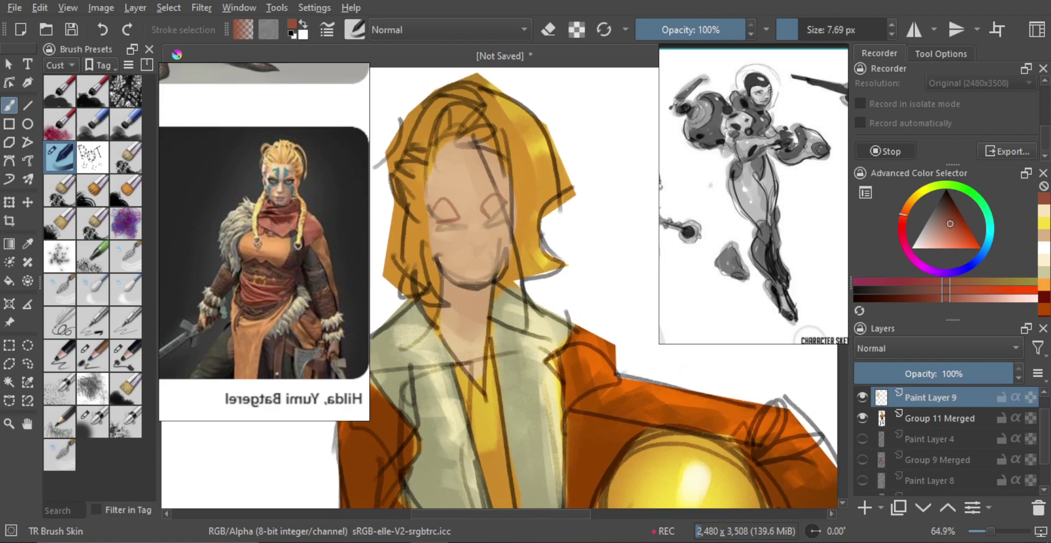
{"action": "key", "text": "ctrl+z"}
{"action": "mouse_move", "coordinate": [486, 218]}
{"action": "left_mouse_down"}
{"action": "mouse_move", "coordinate": [502, 215]}
{"action": "mouse_move", "coordinate": [483, 239]}
{"action": "left_mouse_up"}
{"action": "key", "text": "ctrl+z"}
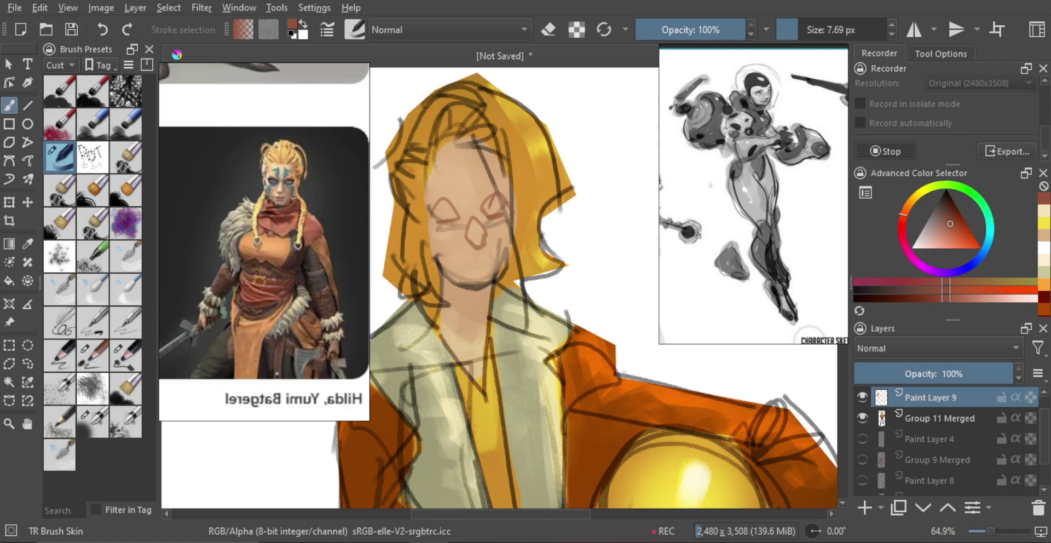
- Add the nostril and mouth lines in reddish brown, reducing the brush to 6.88 px, and check the figure mirrored
{"action": "scroll", "coordinate": [480, 239], "scroll_direction": "up", "scroll_amount": 2}
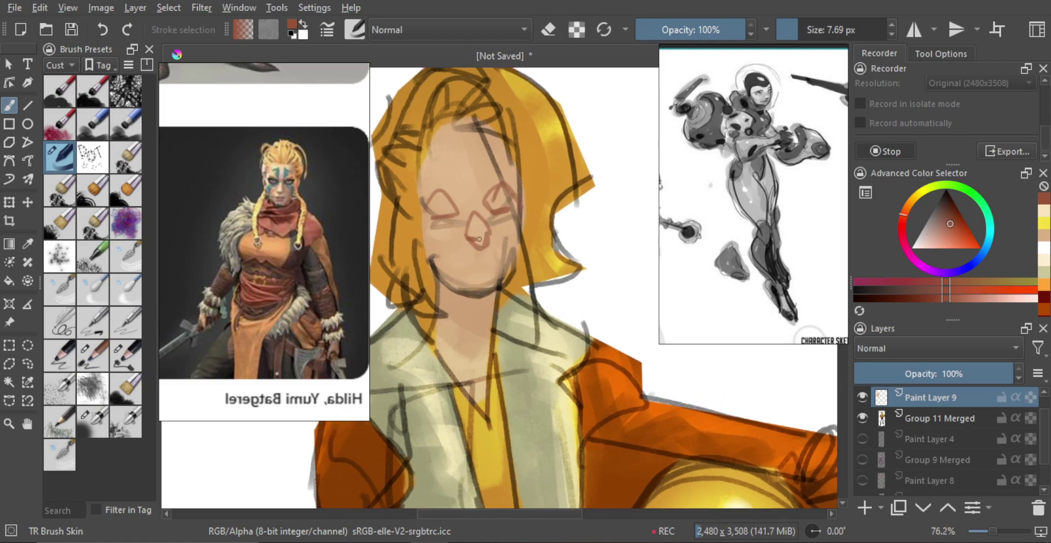
{"action": "key", "text": "bracketleft"}
{"action": "key", "text": "ctrl+z"}
{"action": "key", "text": "ctrl+z"}
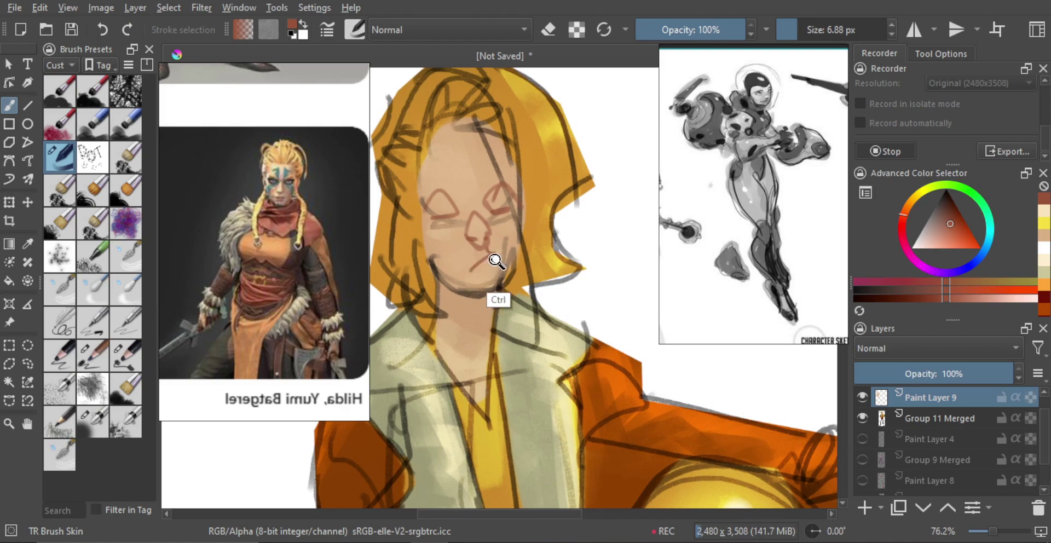
{"action": "scroll", "coordinate": [473, 269], "scroll_direction": "down", "scroll_amount": 5}
{"action": "key", "text": "m"}
{"action": "key", "text": "m"}
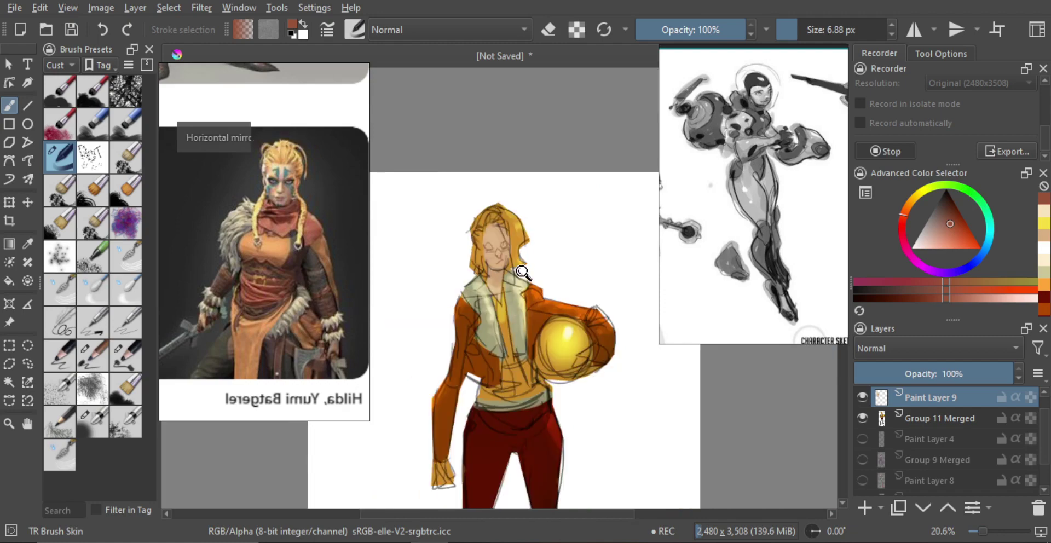
- Enlarge the brush to 16.52 px and shade the nose with a mid-brown sampled from the face, undoing the unwanted strokes
{"action": "scroll", "coordinate": [523, 274], "scroll_direction": "down", "scroll_amount": 2}
{"action": "scroll", "coordinate": [487, 216], "scroll_direction": "up", "scroll_amount": 5}
{"action": "scroll", "coordinate": [486, 249], "scroll_direction": "up", "scroll_amount": 3}
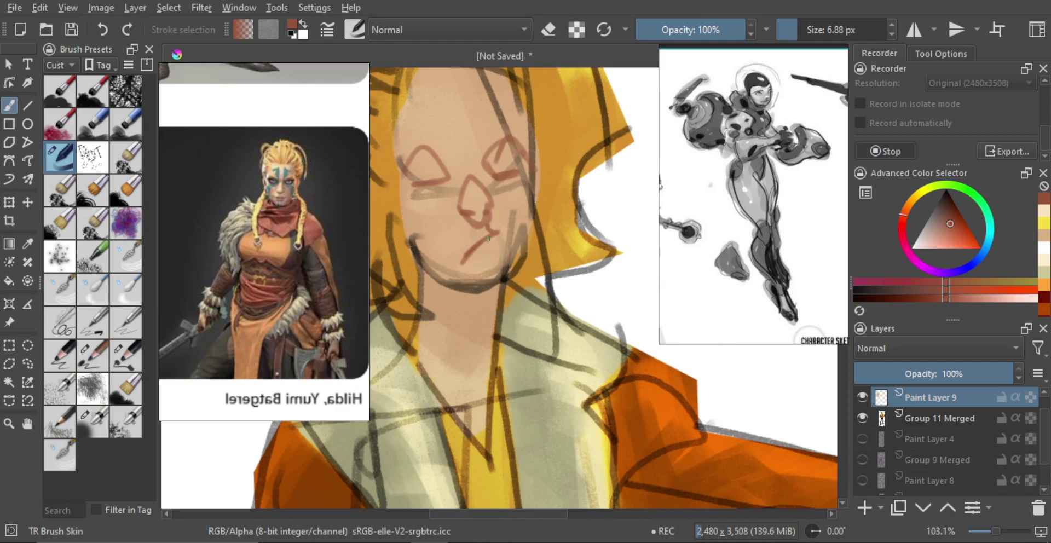
{"action": "mouse_move", "coordinate": [514, 266]}
{"action": "left_mouse_down"}
{"action": "mouse_move", "coordinate": [511, 301]}
{"action": "mouse_move", "coordinate": [487, 237]}
{"action": "mouse_move", "coordinate": [493, 247]}
{"action": "left_mouse_up"}
{"action": "left_click_drag", "start_coordinate": [484, 294], "coordinate": [489, 294]}
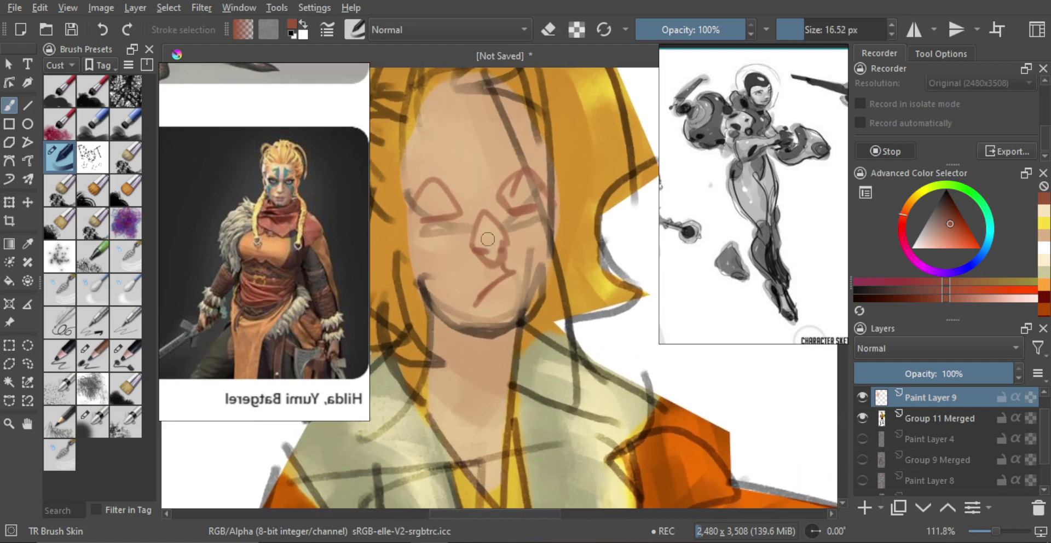
{"action": "mouse_move", "coordinate": [484, 237]}
{"action": "left_mouse_down"}
{"action": "mouse_move", "coordinate": [485, 195]}
{"action": "mouse_move", "coordinate": [491, 228]}
{"action": "mouse_move", "coordinate": [476, 213]}
{"action": "mouse_move", "coordinate": [475, 245]}
{"action": "mouse_move", "coordinate": [477, 214]}
{"action": "mouse_move", "coordinate": [474, 242]}
{"action": "mouse_move", "coordinate": [489, 223]}
{"action": "mouse_move", "coordinate": [502, 233]}
{"action": "mouse_move", "coordinate": [495, 214]}
{"action": "mouse_move", "coordinate": [499, 237]}
{"action": "left_mouse_up"}
{"action": "key", "text": "ctrl+z"}
{"action": "key", "text": "ctrl+z"}
{"action": "left_click", "coordinate": [486, 215], "text": "ctrl"}
{"action": "key", "text": "ctrl+z"}
{"action": "left_click_drag", "start_coordinate": [497, 230], "coordinate": [495, 224]}
{"action": "key", "text": "ctrl+z"}
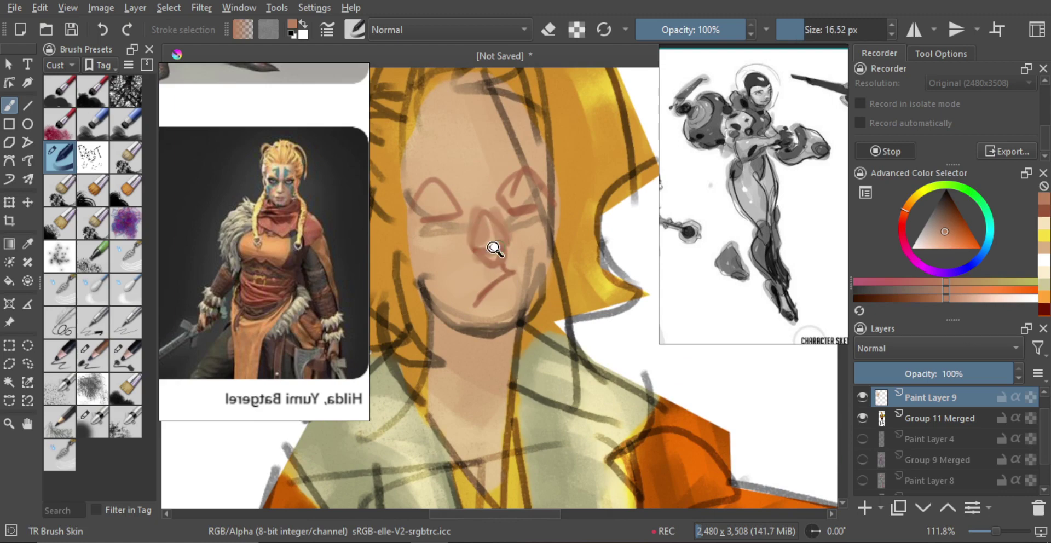
{"action": "key", "text": "ctrl+z"}
- Try to shade the mouth, chin and jaw in mid-brown, checking the face mirrored
{"action": "mouse_move", "coordinate": [492, 257]}
{"action": "left_mouse_down"}
{"action": "mouse_move", "coordinate": [500, 276]}
{"action": "mouse_move", "coordinate": [529, 237]}
{"action": "mouse_move", "coordinate": [558, 247]}
{"action": "mouse_move", "coordinate": [542, 266]}
{"action": "mouse_move", "coordinate": [429, 255]}
{"action": "mouse_move", "coordinate": [441, 264]}
{"action": "mouse_move", "coordinate": [438, 283]}
{"action": "mouse_move", "coordinate": [497, 329]}
{"action": "left_mouse_up"}
{"action": "key", "text": "m"}
{"action": "key", "text": "m"}
{"action": "key", "text": "ctrl+z"}
{"action": "key", "text": "ctrl+z"}
{"action": "mouse_move", "coordinate": [459, 303]}
{"action": "left_mouse_down"}
{"action": "mouse_move", "coordinate": [436, 279]}
{"action": "mouse_move", "coordinate": [475, 329]}
{"action": "left_mouse_up"}
{"action": "key", "text": "ctrl+z"}
- Shade both eye sockets in mid-brown with the brush at 24.47 px and check the face mirrored
{"action": "mouse_move", "coordinate": [462, 275]}
{"action": "left_mouse_down"}
{"action": "mouse_move", "coordinate": [439, 266]}
{"action": "mouse_move", "coordinate": [435, 221]}
{"action": "left_mouse_up"}
{"action": "left_click_drag", "start_coordinate": [425, 234], "coordinate": [454, 217]}
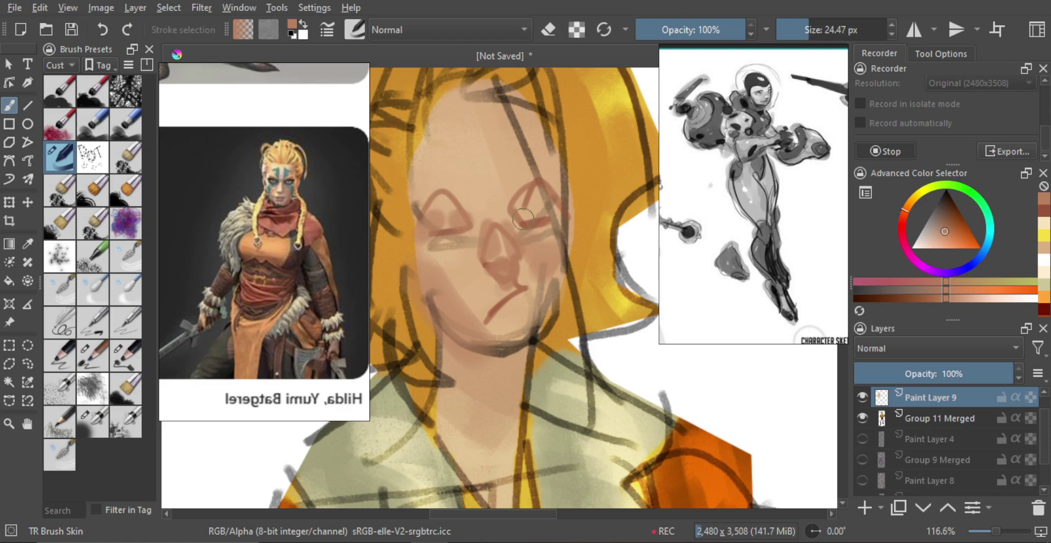
{"action": "left_click_drag", "start_coordinate": [526, 214], "coordinate": [467, 207]}
{"action": "mouse_move", "coordinate": [496, 205]}
{"action": "left_mouse_down"}
{"action": "mouse_move", "coordinate": [492, 263]}
{"action": "mouse_move", "coordinate": [512, 193]}
{"action": "left_mouse_up"}
{"action": "key", "text": "m"}
{"action": "key", "text": "m"}
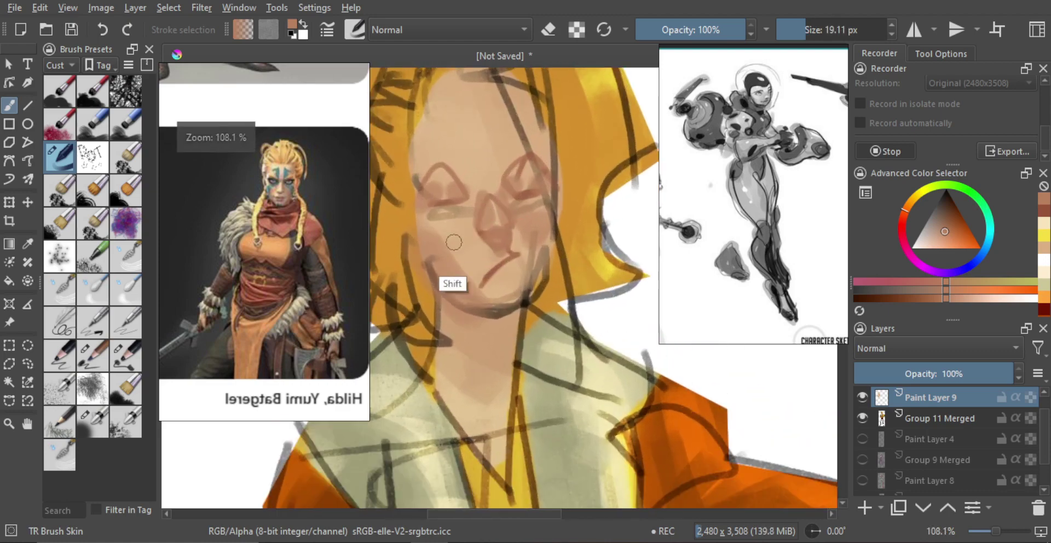
- Paint the cheek and chin planes with skin tones sampled from the face, enlarging the brush to 41.16 px, and check the figure mirrored
{"action": "mouse_move", "coordinate": [446, 250]}
{"action": "left_mouse_down"}
{"action": "mouse_move", "coordinate": [463, 239]}
{"action": "mouse_move", "coordinate": [450, 260]}
{"action": "mouse_move", "coordinate": [459, 235]}
{"action": "mouse_move", "coordinate": [452, 242]}
{"action": "mouse_move", "coordinate": [452, 268]}
{"action": "left_mouse_up"}
{"action": "left_click", "coordinate": [442, 270], "text": "ctrl"}
{"action": "left_click", "coordinate": [452, 249], "text": "ctrl"}
{"action": "left_click", "coordinate": [469, 256], "text": "ctrl"}
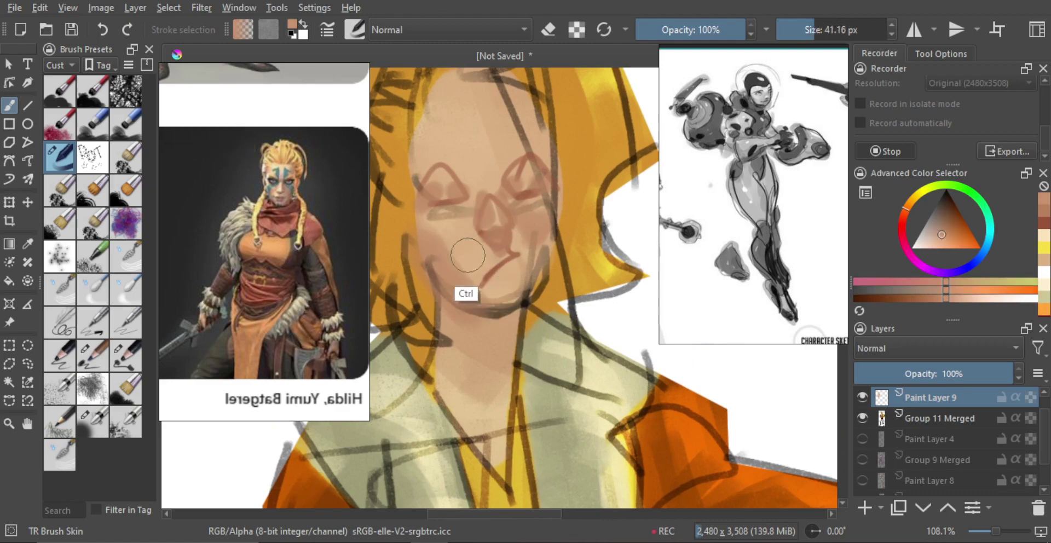
{"action": "left_click_drag", "start_coordinate": [469, 232], "coordinate": [445, 259]}
{"action": "left_click", "coordinate": [448, 264], "text": "ctrl"}
{"action": "mouse_move", "coordinate": [497, 283]}
{"action": "left_mouse_down"}
{"action": "mouse_move", "coordinate": [480, 268]}
{"action": "mouse_move", "coordinate": [536, 292]}
{"action": "mouse_move", "coordinate": [531, 303]}
{"action": "left_mouse_up"}
{"action": "left_click", "coordinate": [504, 281], "text": "ctrl"}
{"action": "key", "text": "m"}
{"action": "key", "text": "m"}
{"action": "scroll", "coordinate": [523, 285], "scroll_direction": "down", "scroll_amount": 2}
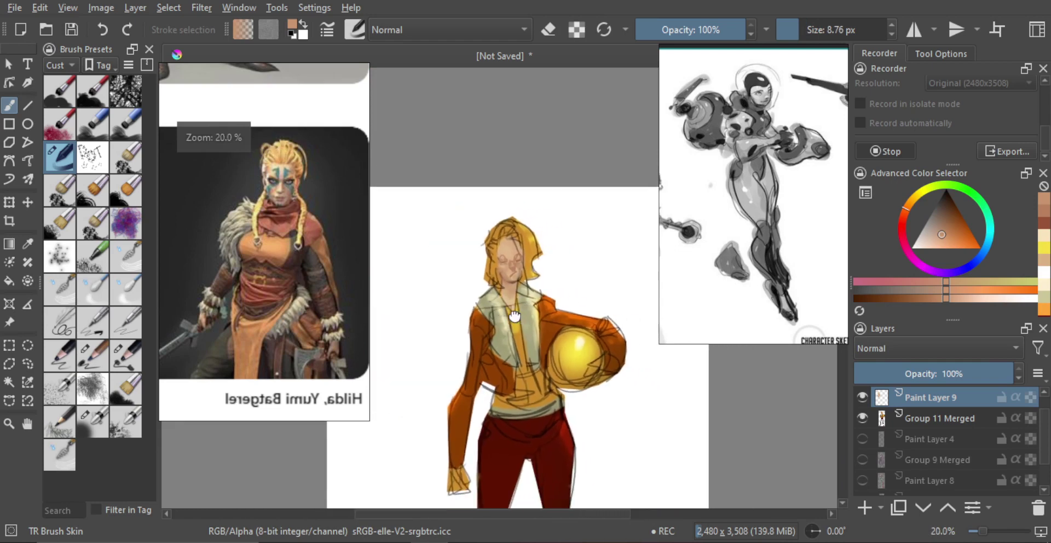
- Try a white highlight on the nose, reducing the brush to 3.98 px, and view it from a distance
{"action": "left_click", "coordinate": [534, 265], "text": "ctrl"}
{"action": "mouse_move", "coordinate": [497, 230]}
{"action": "left_mouse_down"}
{"action": "mouse_move", "coordinate": [495, 211]}
{"action": "mouse_move", "coordinate": [507, 301]}
{"action": "mouse_move", "coordinate": [509, 277]}
{"action": "mouse_move", "coordinate": [486, 308]}
{"action": "left_mouse_up"}
{"action": "left_click_drag", "start_coordinate": [489, 276], "coordinate": [492, 293]}
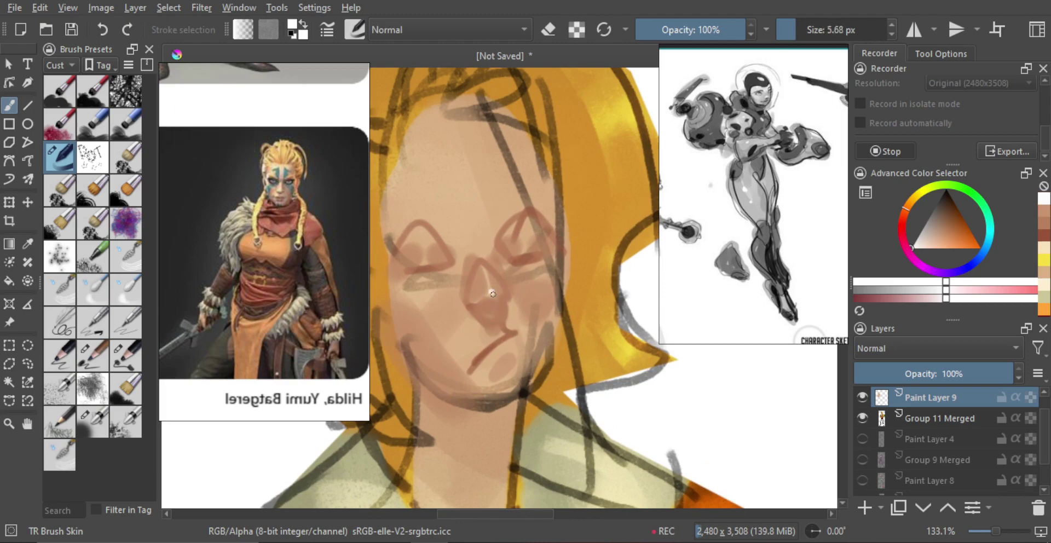
{"action": "key", "text": "bracketleft"}
{"action": "key", "text": "bracketleft"}
{"action": "key", "text": "m"}
{"action": "scroll", "coordinate": [495, 306], "scroll_direction": "down", "scroll_amount": 4}
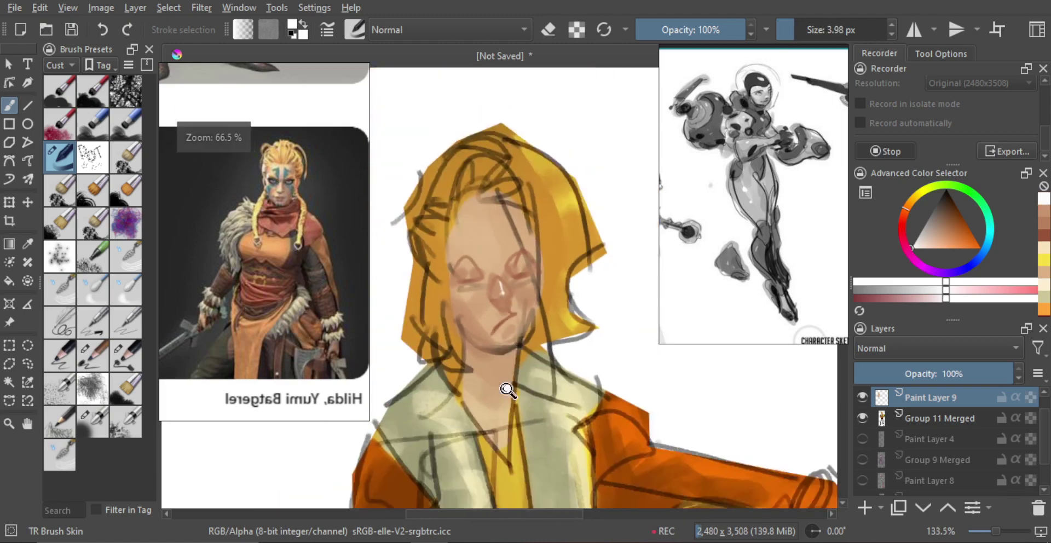
{"action": "scroll", "coordinate": [483, 366], "scroll_direction": "up", "scroll_amount": 4}
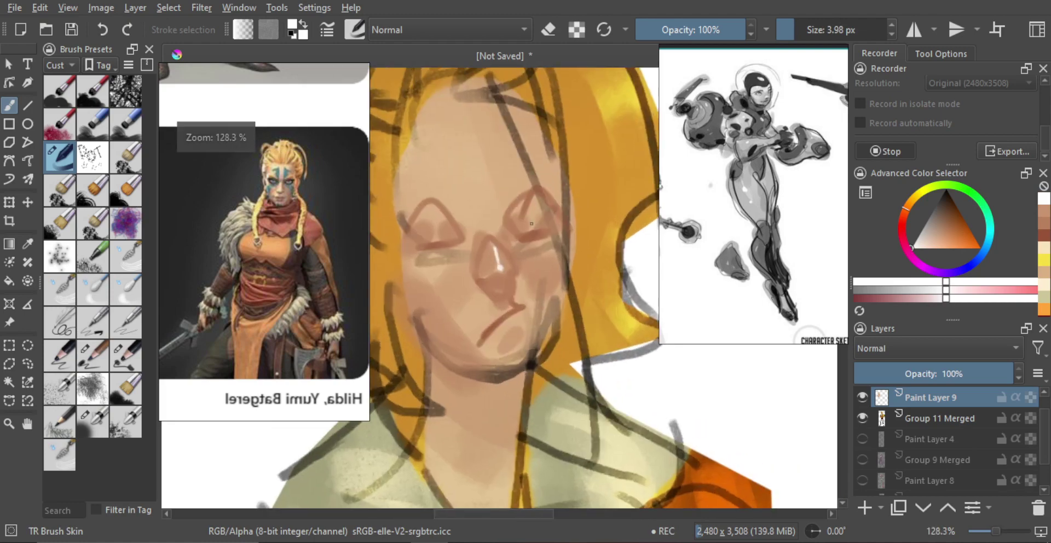
{"action": "scroll", "coordinate": [603, 289], "scroll_direction": "down", "scroll_amount": 3}
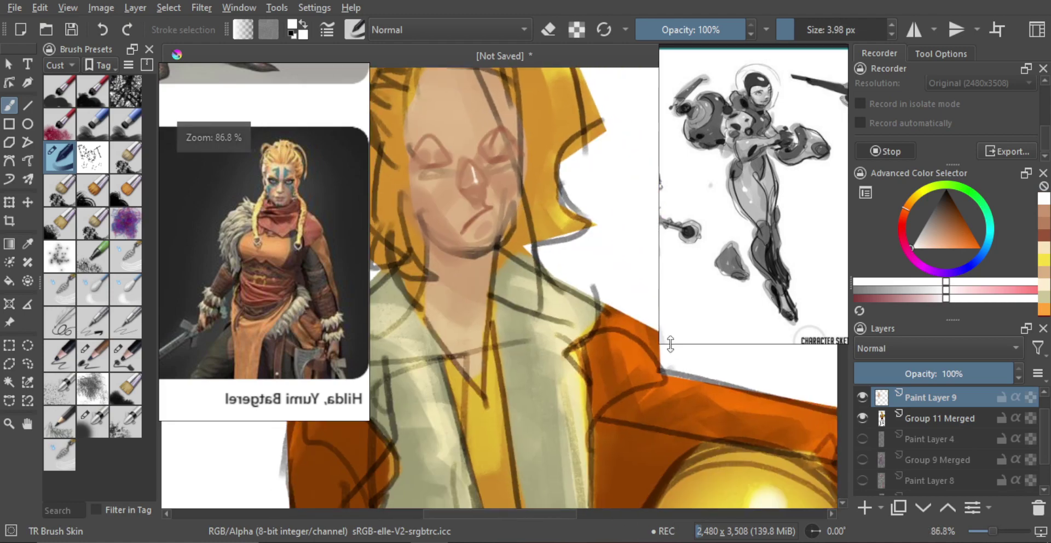
- Mix a pale cream and paint a highlight on the nose at 3.98 px, undoing the unwanted stroke
{"action": "left_click", "coordinate": [754, 491], "text": "alt"}
{"action": "mouse_move", "coordinate": [505, 298]}
{"action": "left_mouse_down"}
{"action": "mouse_move", "coordinate": [509, 232]}
{"action": "mouse_move", "coordinate": [514, 254]}
{"action": "mouse_move", "coordinate": [494, 239]}
{"action": "mouse_move", "coordinate": [490, 288]}
{"action": "left_mouse_up"}
{"action": "key", "text": "m"}
{"action": "scroll", "coordinate": [504, 299], "scroll_direction": "up", "scroll_amount": 4}
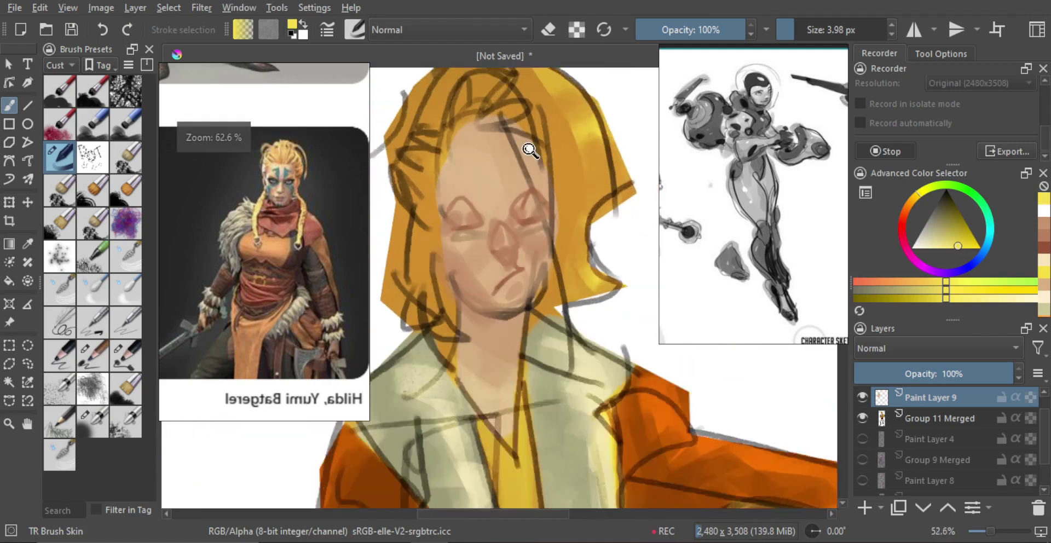
{"action": "left_click", "coordinate": [501, 237], "text": "ctrl"}
{"action": "left_click", "coordinate": [929, 247]}
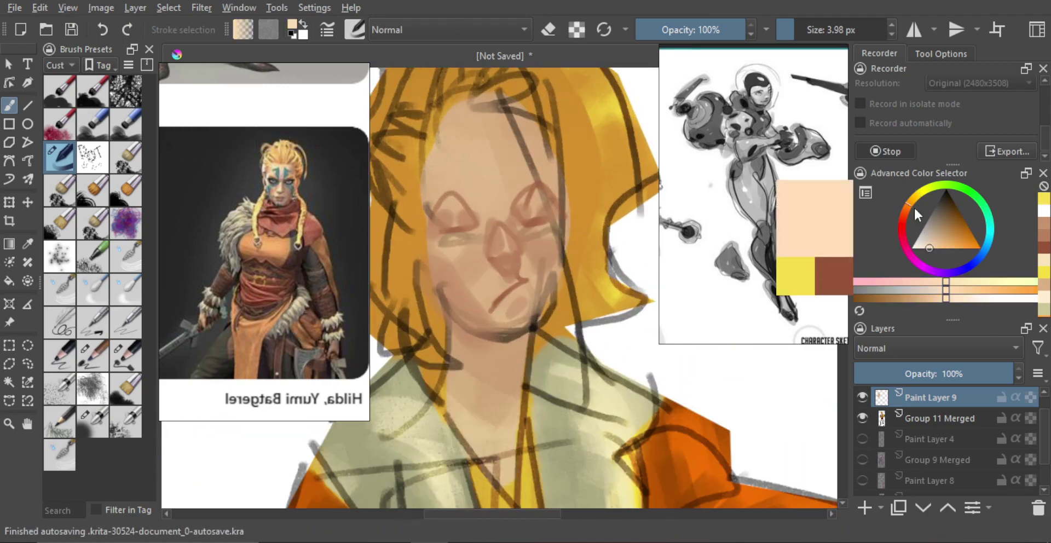
{"action": "left_click", "coordinate": [911, 200]}
{"action": "left_click_drag", "start_coordinate": [502, 230], "coordinate": [505, 245]}
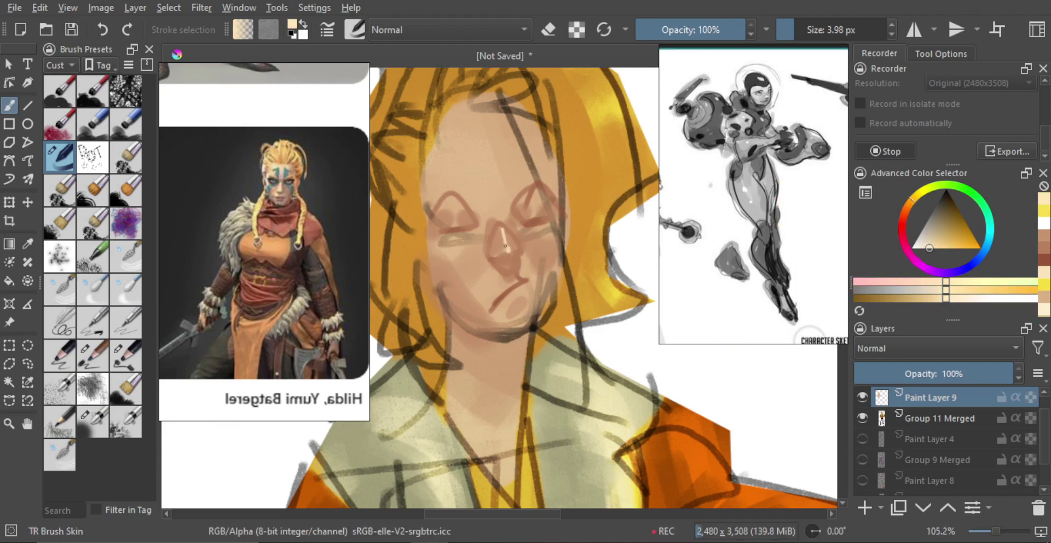
{"action": "key", "text": "ctrl+z"}
{"action": "scroll", "coordinate": [457, 208], "scroll_direction": "up", "scroll_amount": 2}
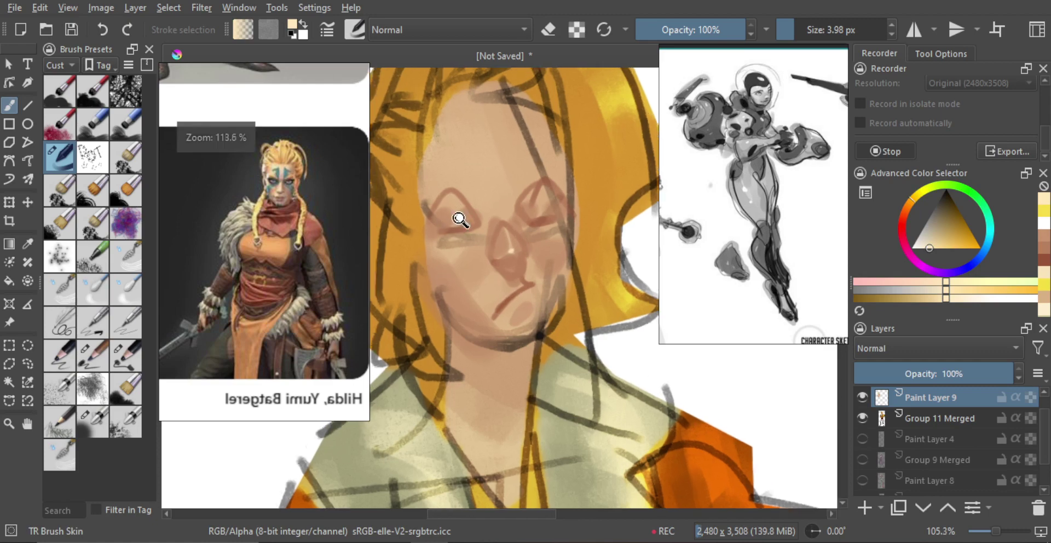
- Add pale cream highlights to both eyelids at 3.98 px and check the face mirrored
{"action": "left_click_drag", "start_coordinate": [456, 217], "coordinate": [452, 226]}
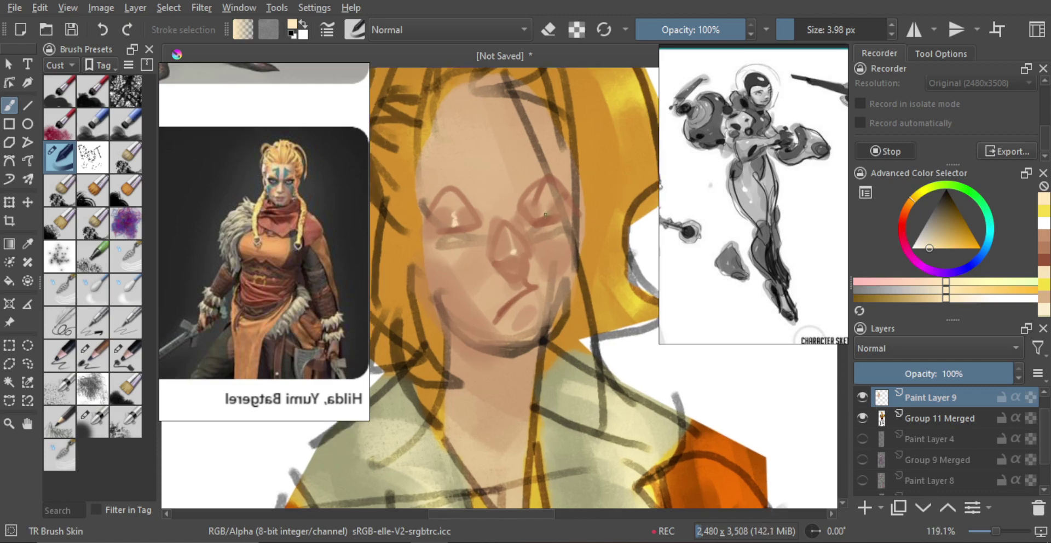
{"action": "scroll", "coordinate": [535, 289], "scroll_direction": "down", "scroll_amount": 3}
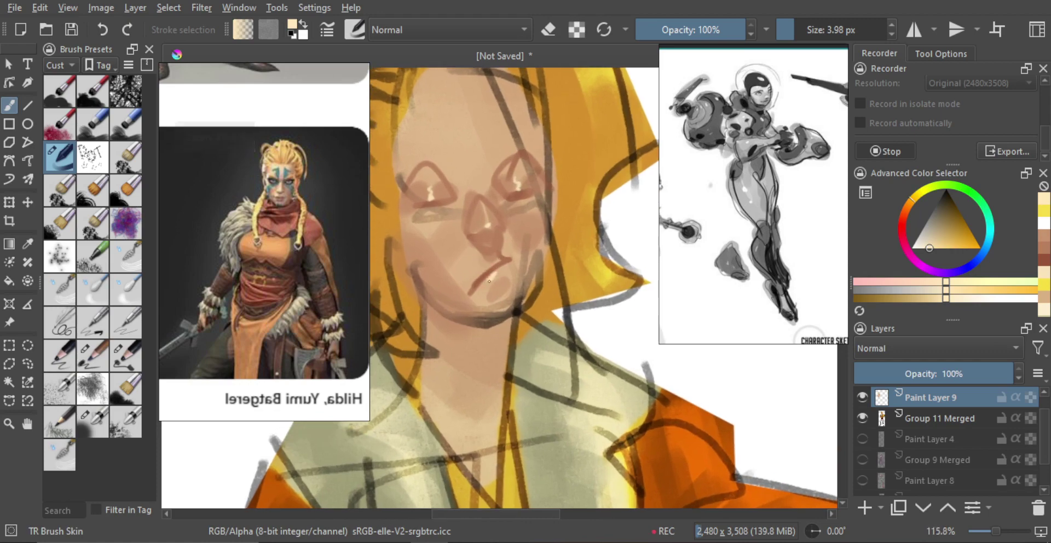
{"action": "scroll", "coordinate": [512, 250], "scroll_direction": "down", "scroll_amount": 5}
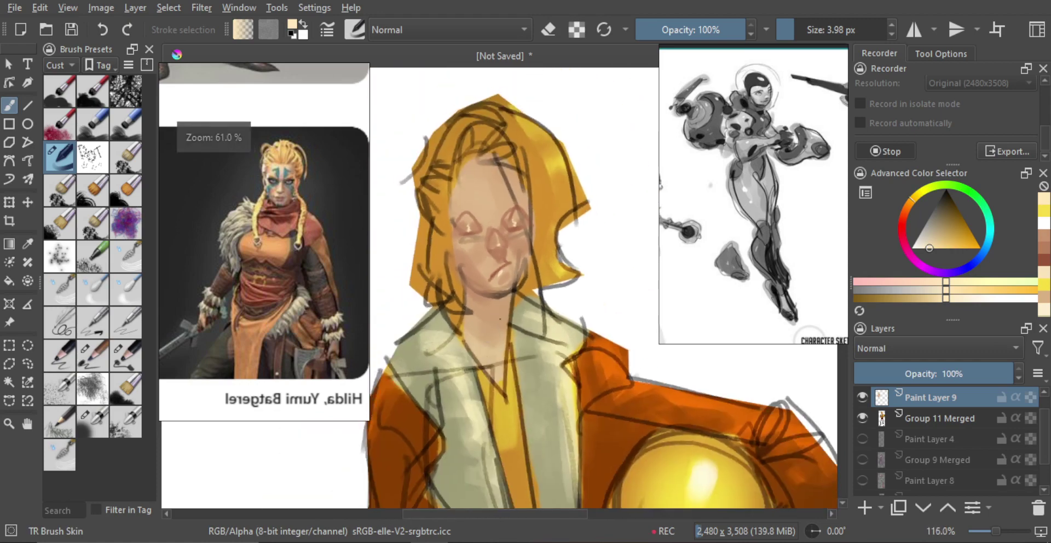
{"action": "key", "text": "m"}
{"action": "key", "text": "m"}
- Add pale cream highlights above the mouth and on the lower lip, then check the figure mirrored and from a distance
{"action": "key", "text": "bracketright"}
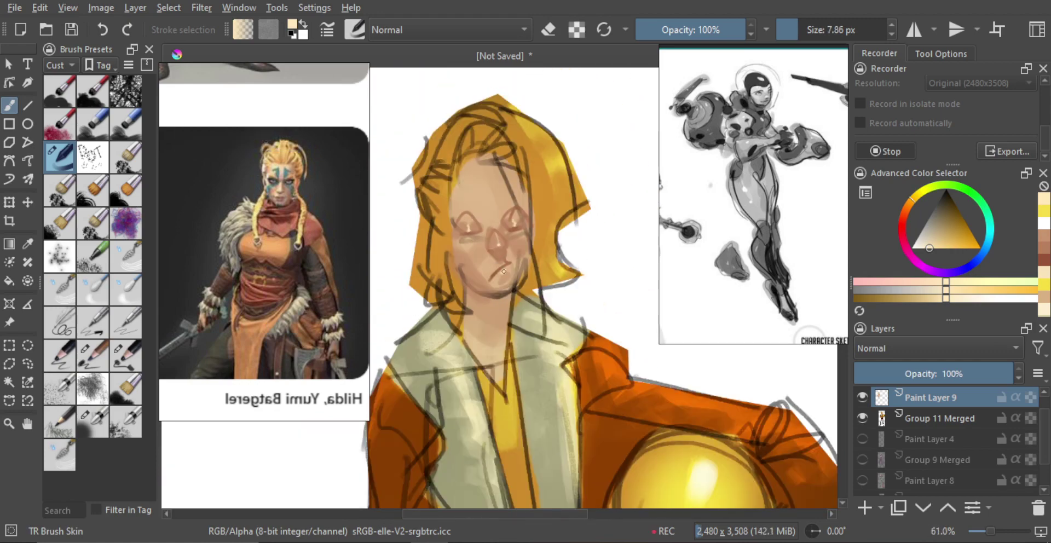
{"action": "scroll", "coordinate": [508, 273], "scroll_direction": "up", "scroll_amount": 5}
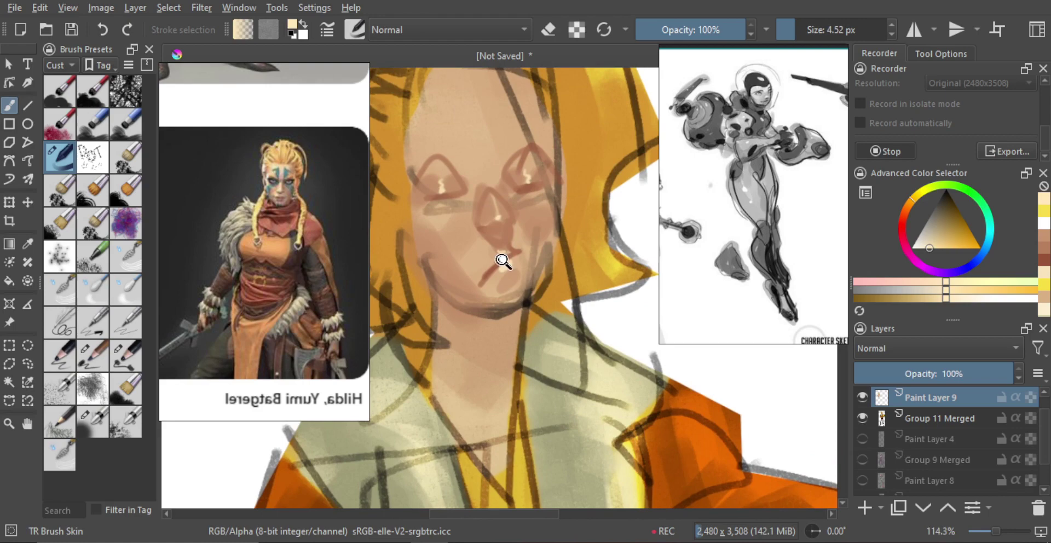
{"action": "key", "text": "m"}
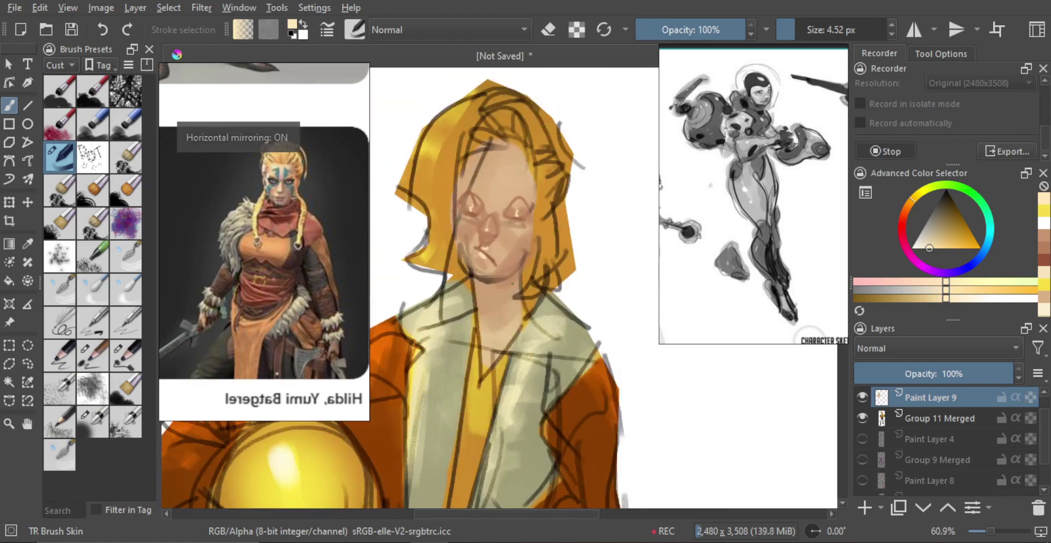
{"action": "scroll", "coordinate": [512, 283], "scroll_direction": "up", "scroll_amount": 3}
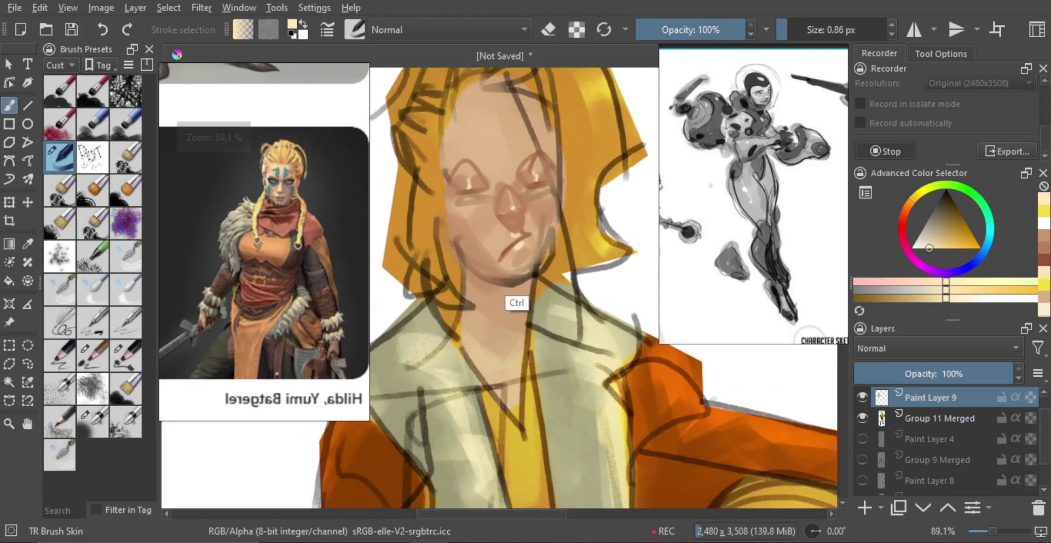
{"action": "scroll", "coordinate": [525, 314], "scroll_direction": "down", "scroll_amount": 3}
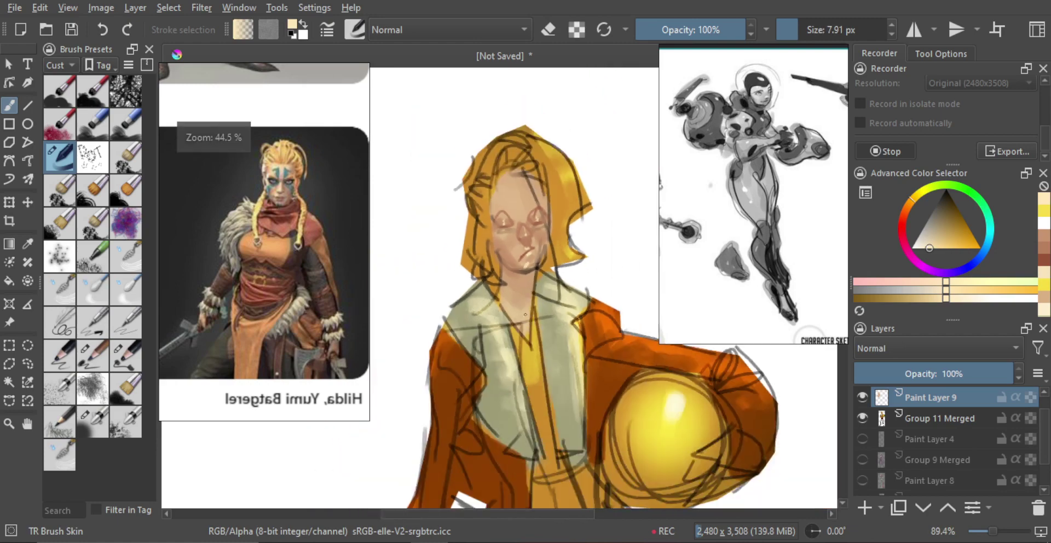
{"action": "scroll", "coordinate": [525, 315], "scroll_direction": "down", "scroll_amount": 4}
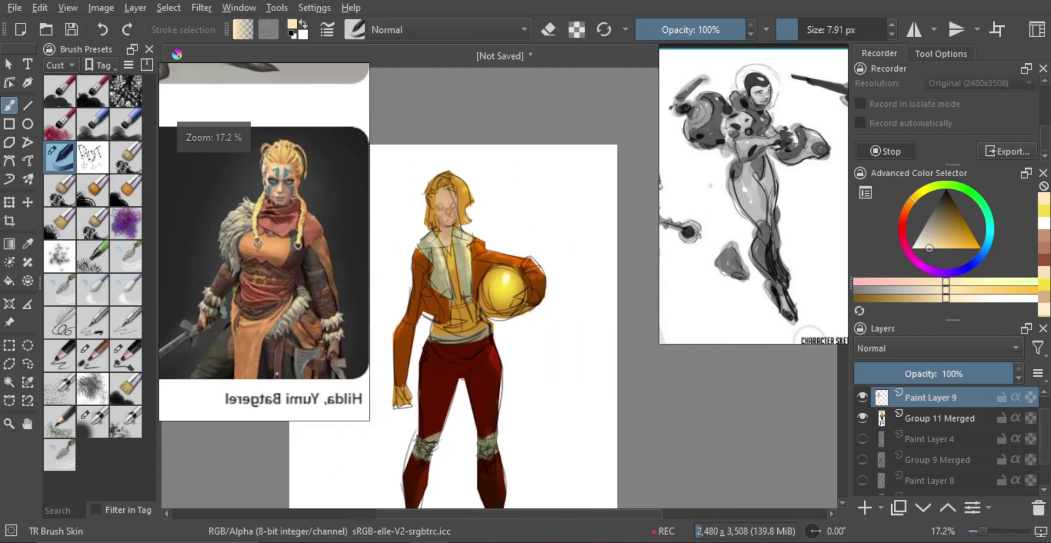
{"action": "scroll", "coordinate": [538, 232], "scroll_direction": "up", "scroll_amount": 3}
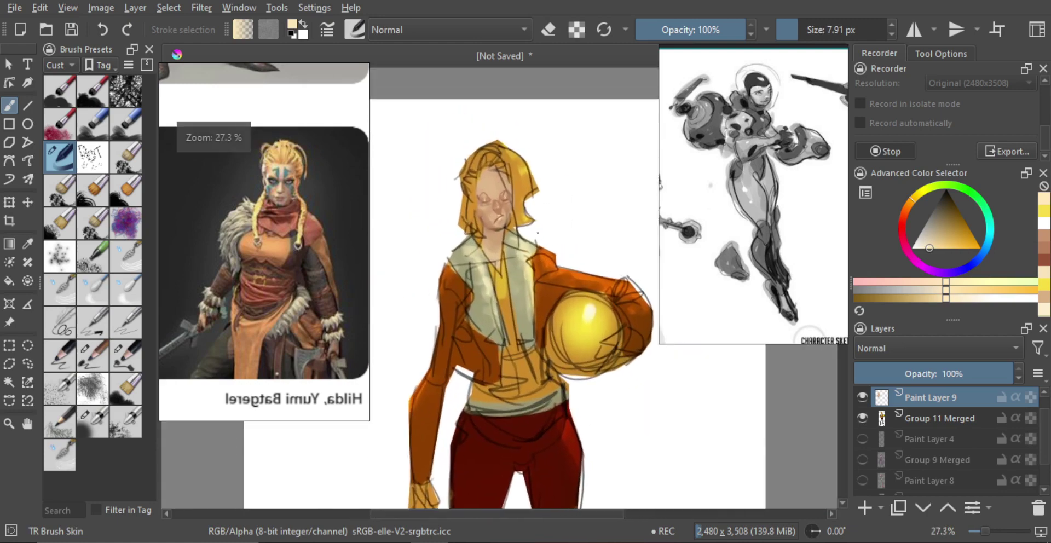
{"action": "scroll", "coordinate": [576, 276], "scroll_direction": "up", "scroll_amount": 3}
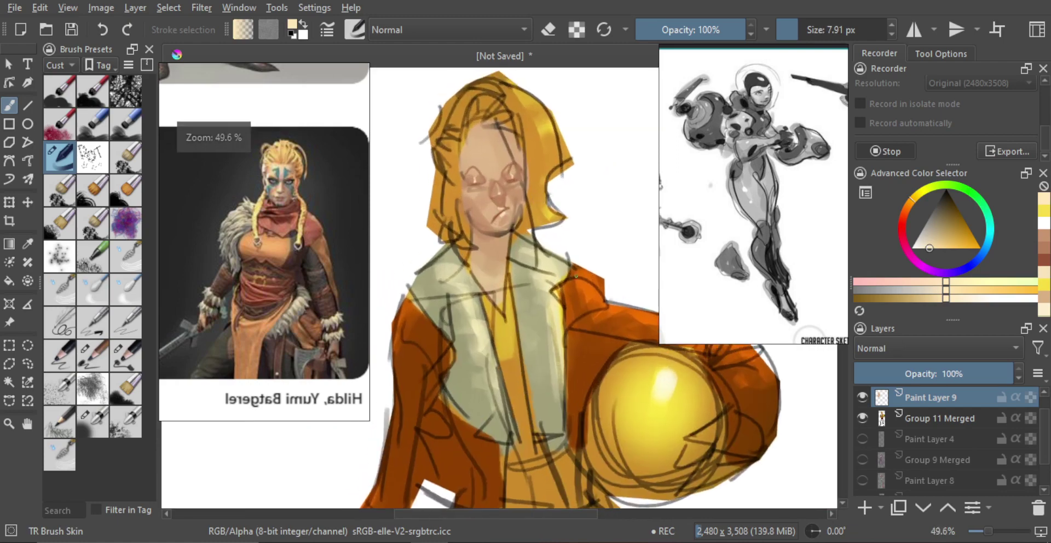
- Try to draw an orange-brown eyelid line at 4.96 px with a colour sampled from the jacket
{"action": "left_click", "coordinate": [586, 300], "text": "ctrl"}
{"action": "scroll", "coordinate": [508, 171], "scroll_direction": "up", "scroll_amount": 3}
{"action": "scroll", "coordinate": [508, 172], "scroll_direction": "down", "scroll_amount": 1}
{"action": "left_click_drag", "start_coordinate": [508, 171], "coordinate": [558, 207]}
{"action": "scroll", "coordinate": [558, 207], "scroll_direction": "up", "scroll_amount": 2}
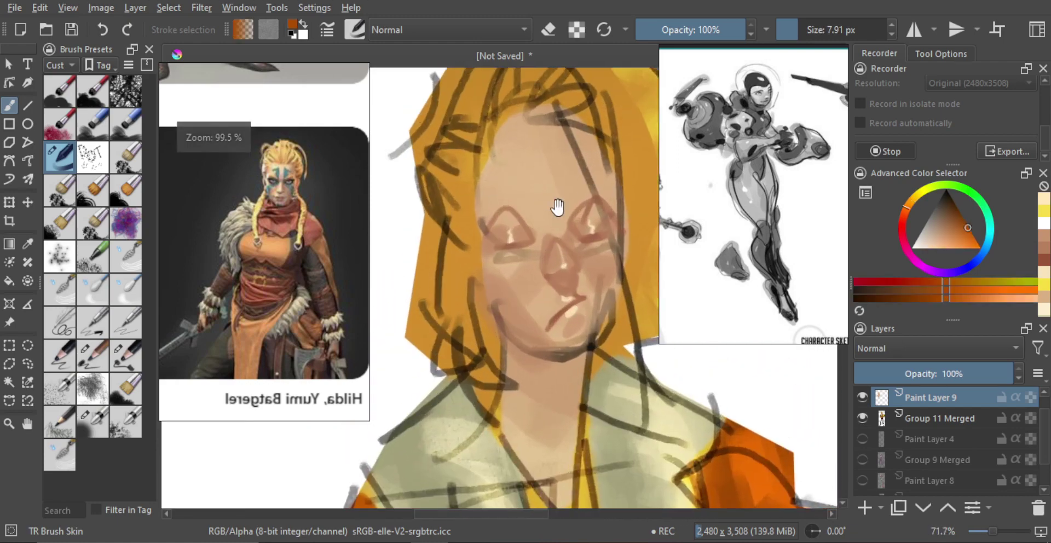
{"action": "scroll", "coordinate": [558, 207], "scroll_direction": "up", "scroll_amount": 4}
{"action": "key", "text": "bracketleft"}
{"action": "key", "text": "bracketleft"}
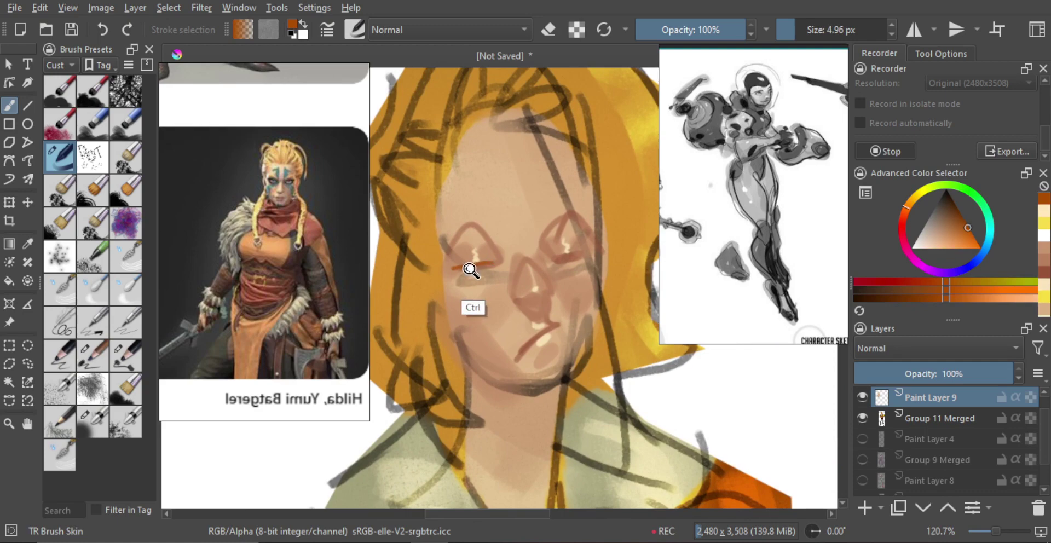
{"action": "key", "text": "bracketright"}
{"action": "key", "text": "bracketright"}
- Mix a dark reddish brown and draw the lash lines of both eyes at 3.58 px, undoing the trial strokes
{"action": "left_click", "coordinate": [481, 256], "text": "ctrl"}
{"action": "left_click", "coordinate": [944, 208]}
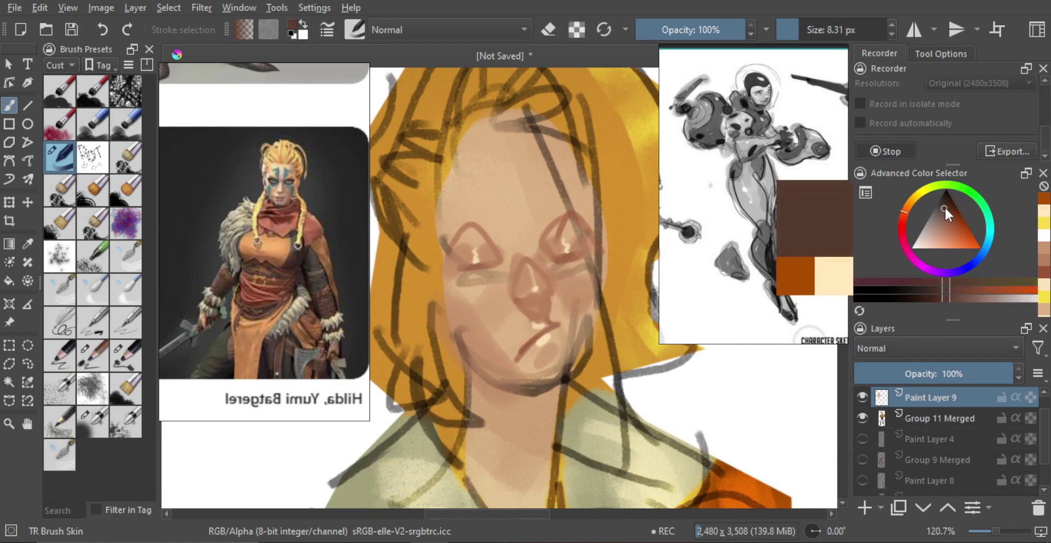
{"action": "left_click", "coordinate": [902, 220]}
{"action": "left_click_drag", "start_coordinate": [563, 260], "coordinate": [567, 230]}
{"action": "mouse_move", "coordinate": [465, 271]}
{"action": "left_mouse_down"}
{"action": "mouse_move", "coordinate": [490, 266]}
{"action": "mouse_move", "coordinate": [454, 266]}
{"action": "mouse_move", "coordinate": [474, 266]}
{"action": "left_mouse_up"}
{"action": "left_click_drag", "start_coordinate": [450, 266], "coordinate": [493, 262]}
{"action": "key", "text": "ctrl+z"}
{"action": "key", "text": "bracketleft"}
{"action": "key", "text": "ctrl+z"}
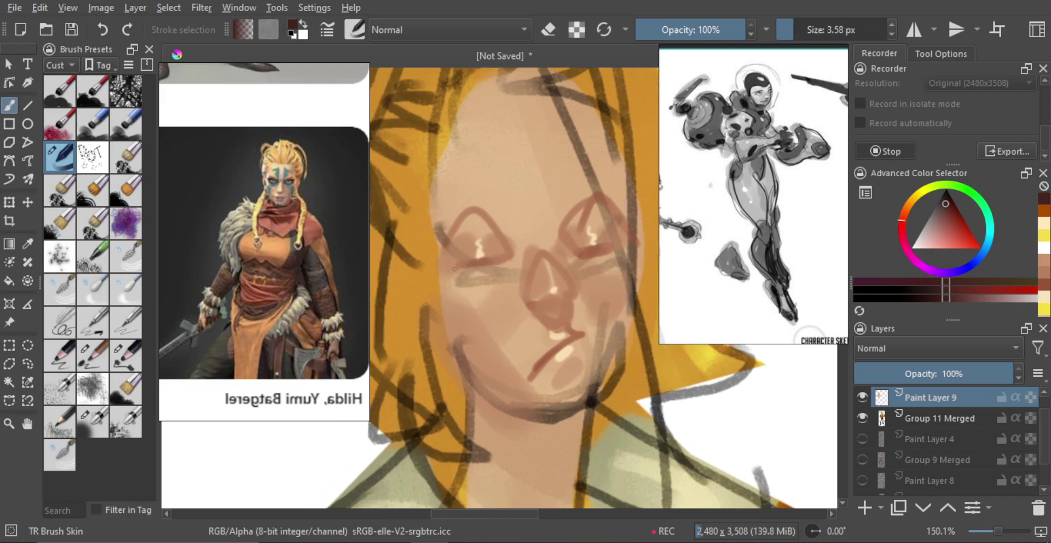
{"action": "left_click_drag", "start_coordinate": [613, 248], "coordinate": [588, 242]}
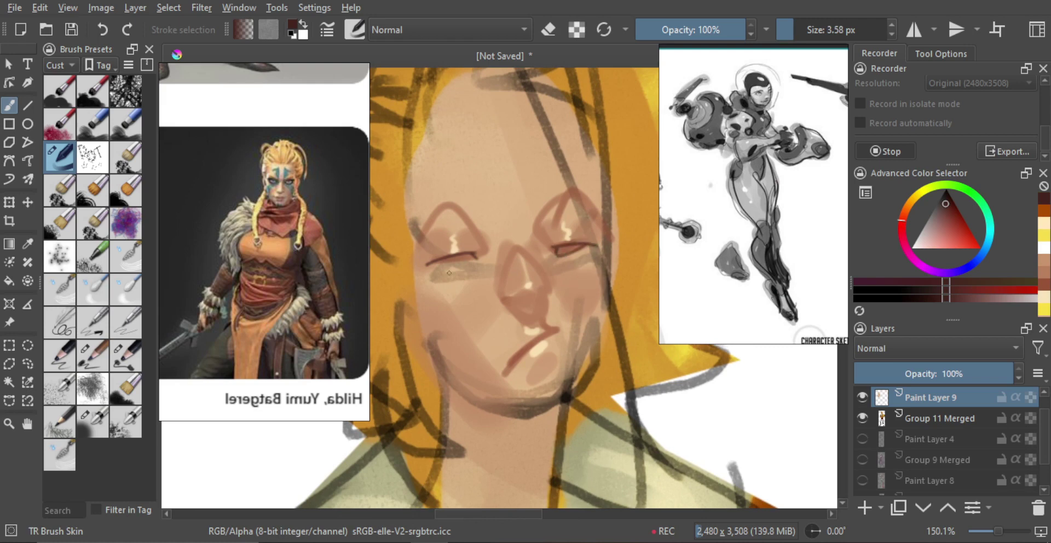
- Draw the irises and the upper eye contours of both eyes in dark reddish brown at 3.58 px, undoing the unwanted strokes
{"action": "left_click_drag", "start_coordinate": [468, 254], "coordinate": [474, 262]}
{"action": "key", "text": "ctrl+z"}
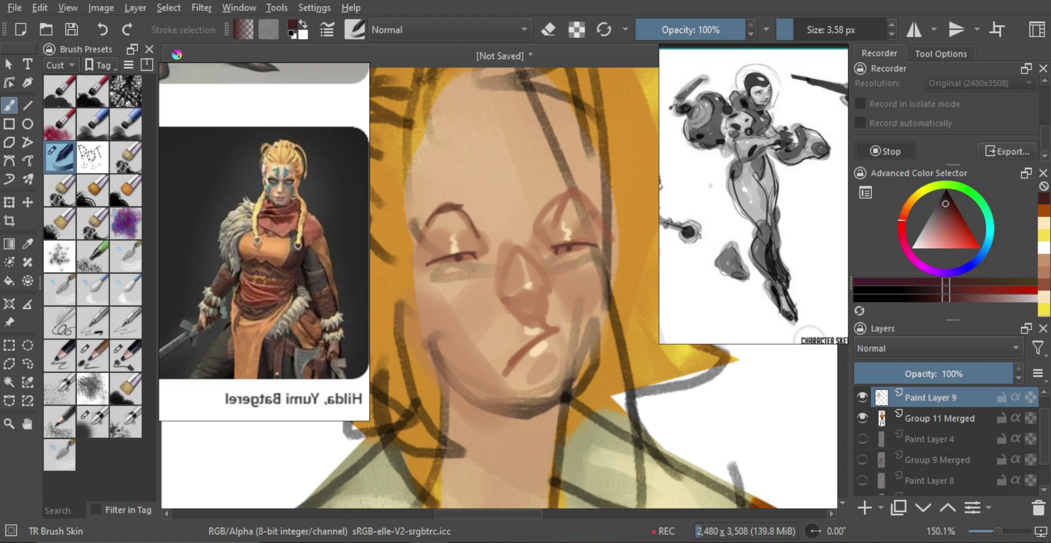
{"action": "left_click_drag", "start_coordinate": [548, 219], "coordinate": [541, 233]}
{"action": "key", "text": "ctrl+z"}
{"action": "mouse_move", "coordinate": [572, 242]}
{"action": "left_mouse_down"}
{"action": "mouse_move", "coordinate": [558, 276]}
{"action": "mouse_move", "coordinate": [534, 225]}
{"action": "left_mouse_up"}
- Reduce the brush to 2.22 px, draw the nostrils in dark reddish brown, and check the face mirrored
{"action": "left_click_drag", "start_coordinate": [493, 291], "coordinate": [485, 258]}
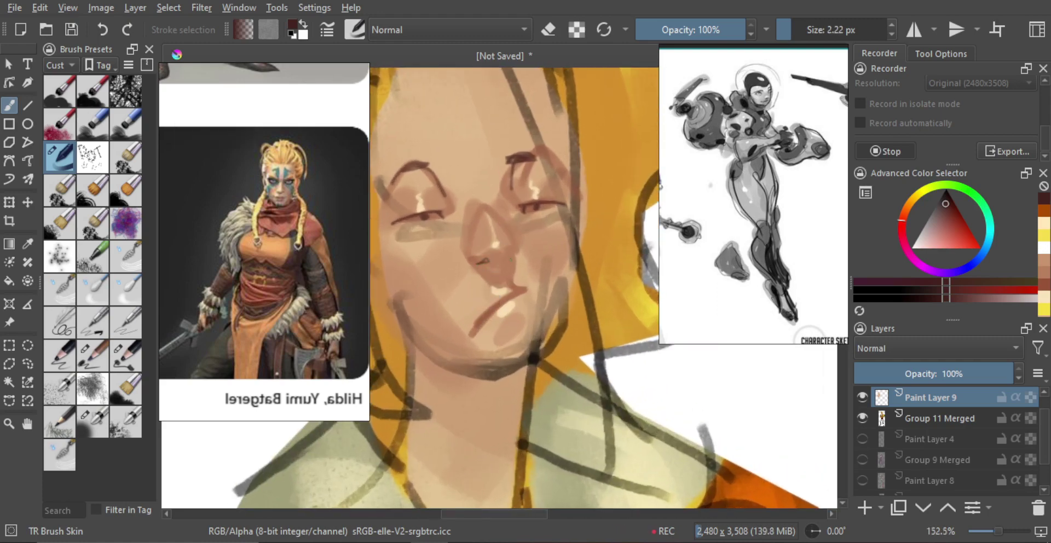
{"action": "left_click_drag", "start_coordinate": [508, 258], "coordinate": [503, 272]}
{"action": "scroll", "coordinate": [508, 258], "scroll_direction": "down", "scroll_amount": 2}
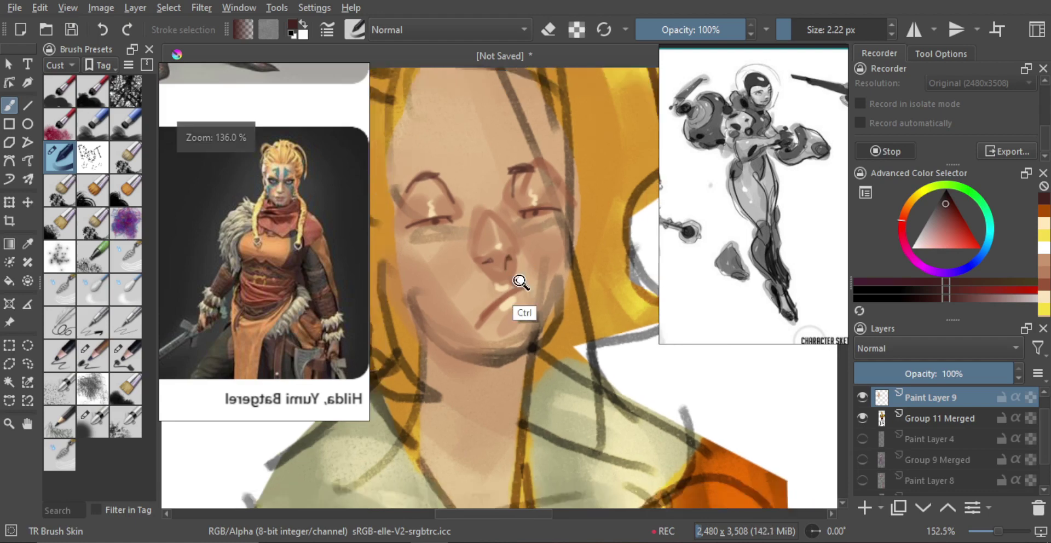
{"action": "key", "text": "m"}
{"action": "key", "text": "m"}
{"action": "scroll", "coordinate": [508, 269], "scroll_direction": "up", "scroll_amount": 2}
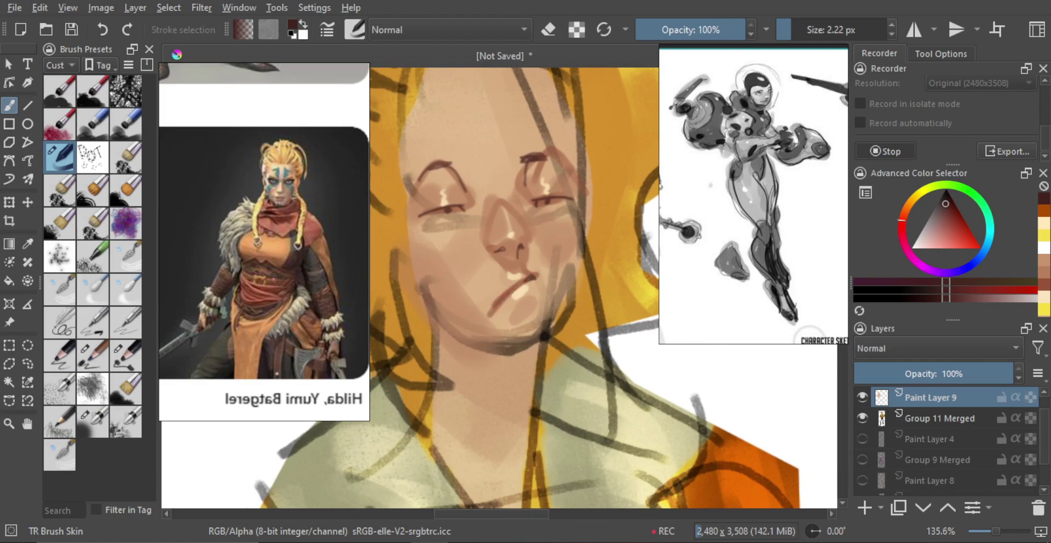
- Enlarge the brush to 6.37 px and draw the jaw and chin contour in dark reddish brown, undoing the trial strokes
{"action": "scroll", "coordinate": [506, 296], "scroll_direction": "down", "scroll_amount": 1}
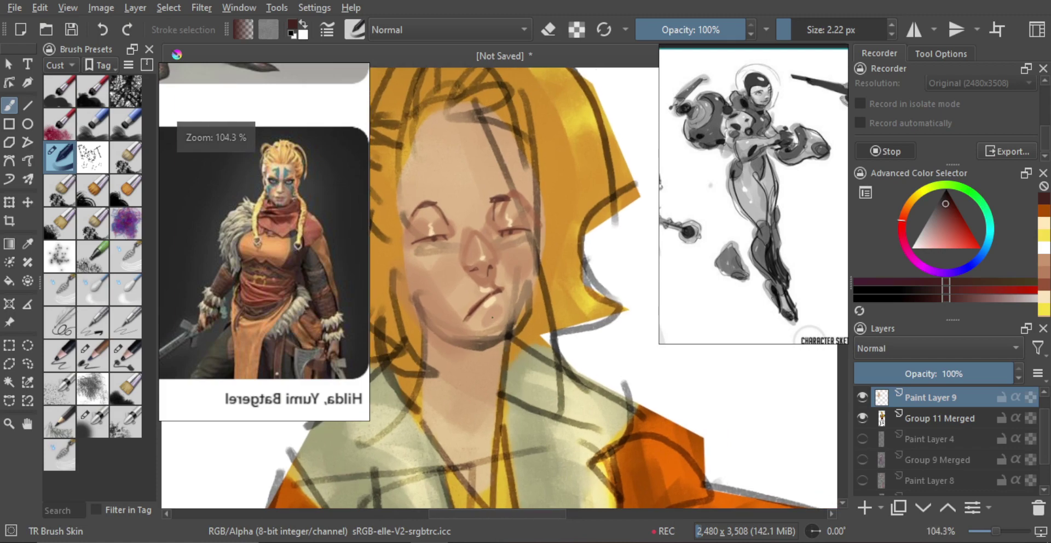
{"action": "scroll", "coordinate": [512, 313], "scroll_direction": "down", "scroll_amount": 3}
{"action": "key", "text": "m"}
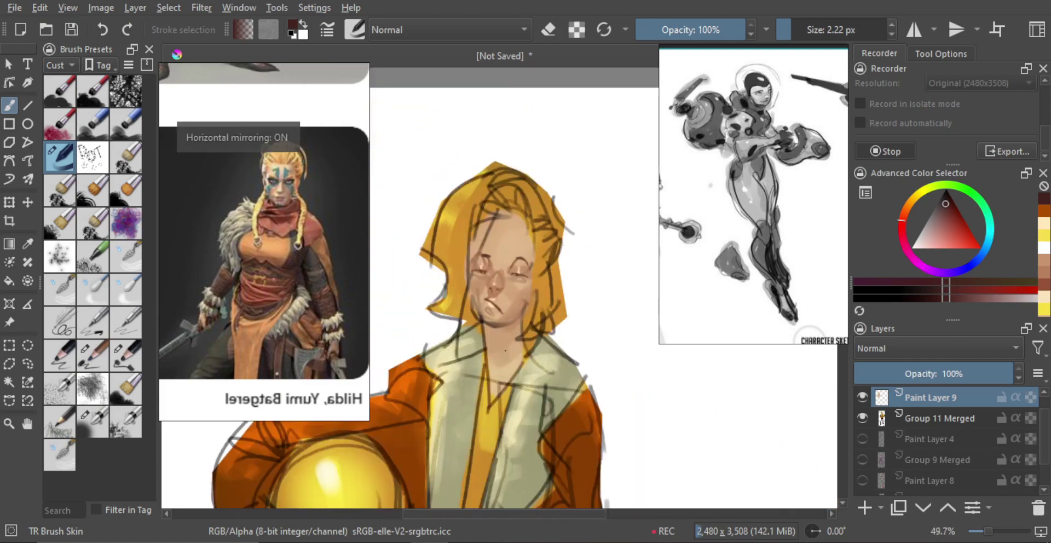
{"action": "key", "text": "m"}
{"action": "left_click_drag", "start_coordinate": [497, 332], "coordinate": [519, 298]}
{"action": "left_click_drag", "start_coordinate": [526, 261], "coordinate": [515, 311]}
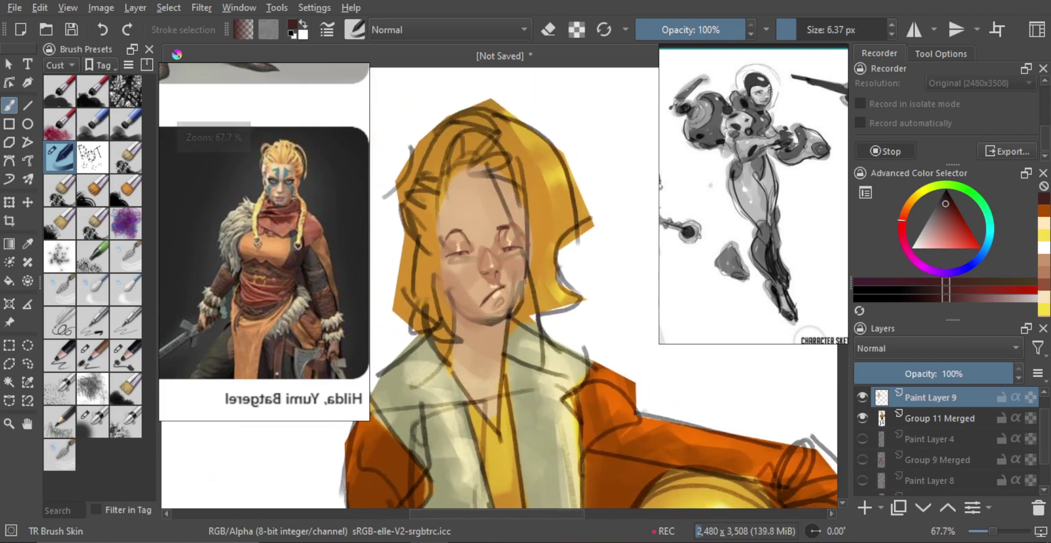
{"action": "key", "text": "ctrl+z"}
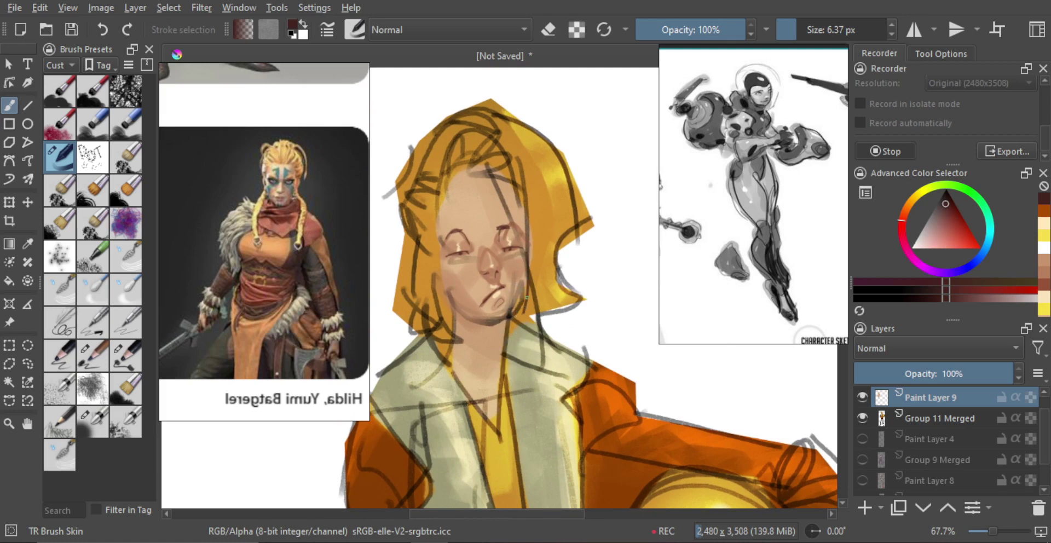
{"action": "key", "text": "ctrl+z"}
{"action": "mouse_move", "coordinate": [518, 312]}
{"action": "left_mouse_down"}
{"action": "mouse_move", "coordinate": [474, 322]}
{"action": "mouse_move", "coordinate": [506, 324]}
{"action": "left_mouse_up"}
{"action": "key", "text": "ctrl+z"}
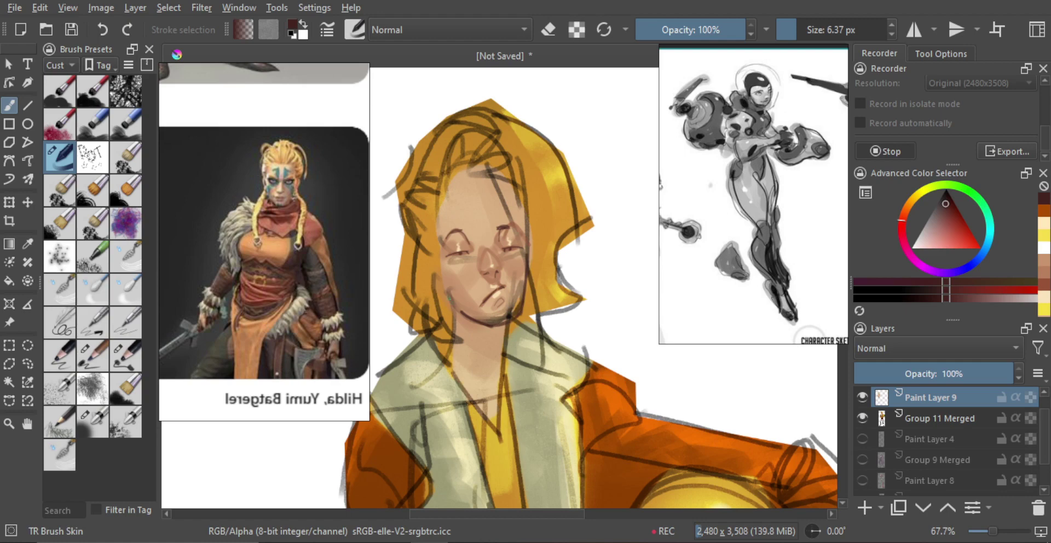
- Check the figure mirrored, restore its orientation, and merge Paint Layer 9 down into Group 11 Merged
{"action": "scroll", "coordinate": [476, 298], "scroll_direction": "down", "scroll_amount": 2}
{"action": "key", "text": "m"}
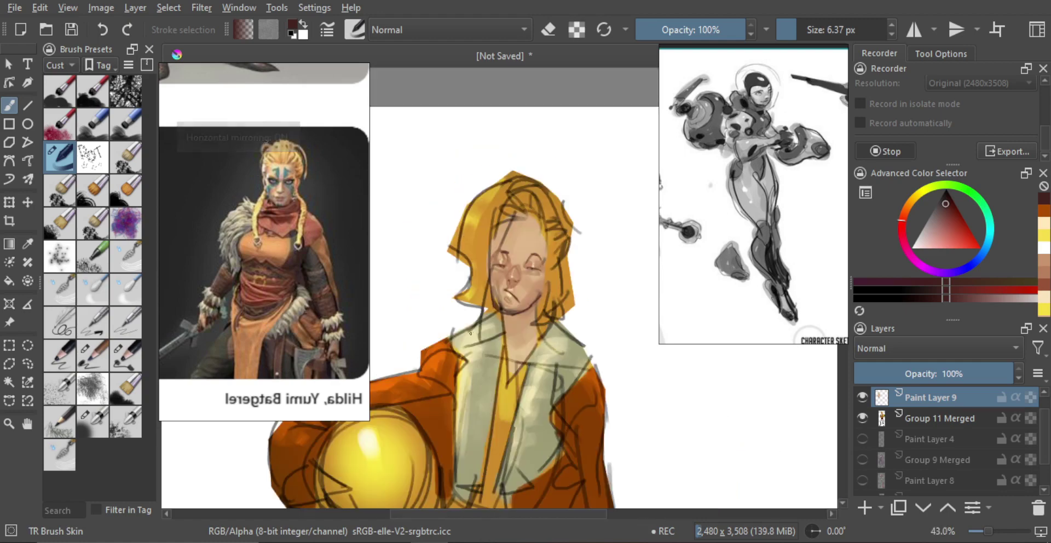
{"action": "key", "text": "m"}
{"action": "scroll", "coordinate": [477, 322], "scroll_direction": "down", "scroll_amount": 4}
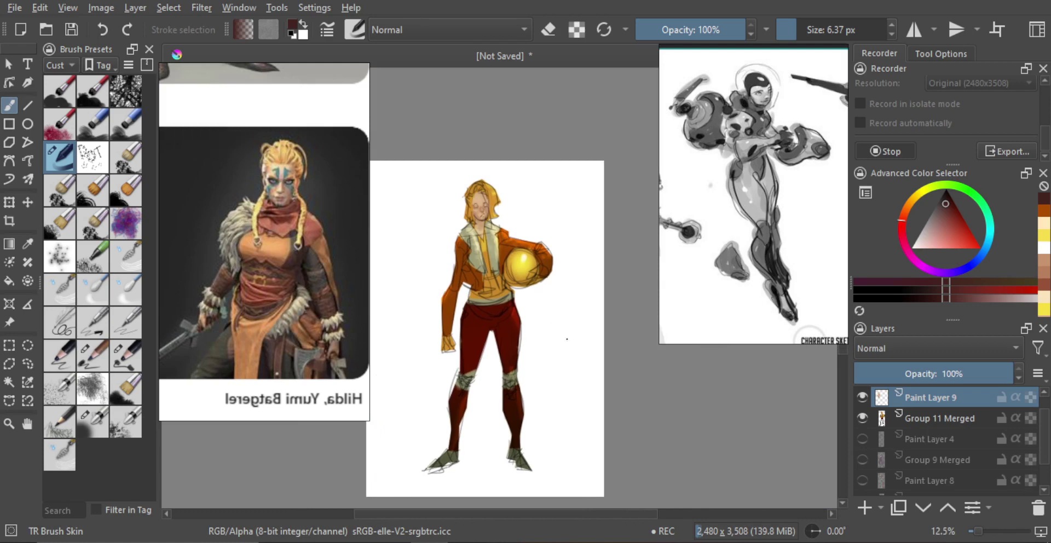
{"action": "key", "text": "ctrl+e"}
{"action": "left_click_drag", "start_coordinate": [539, 364], "coordinate": [560, 379]}
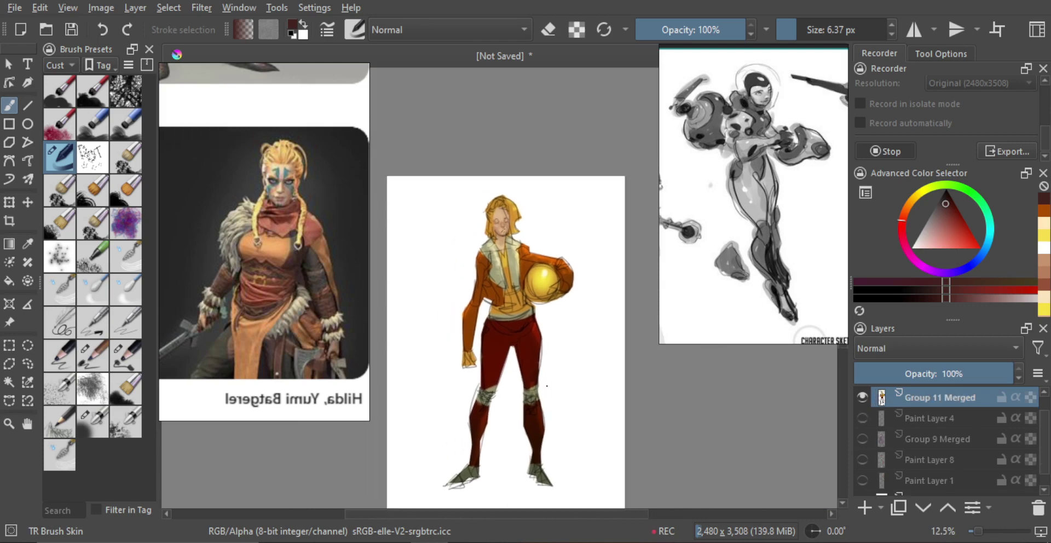